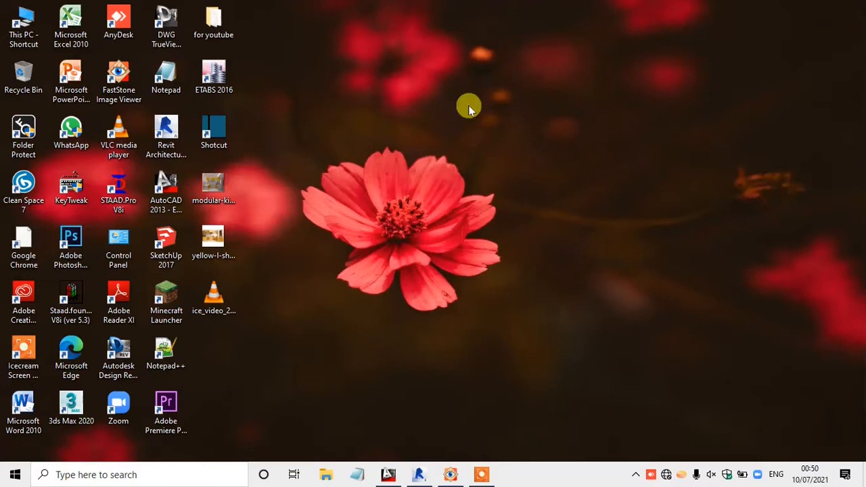
{"action": "left_click", "coordinate": [481, 474]}
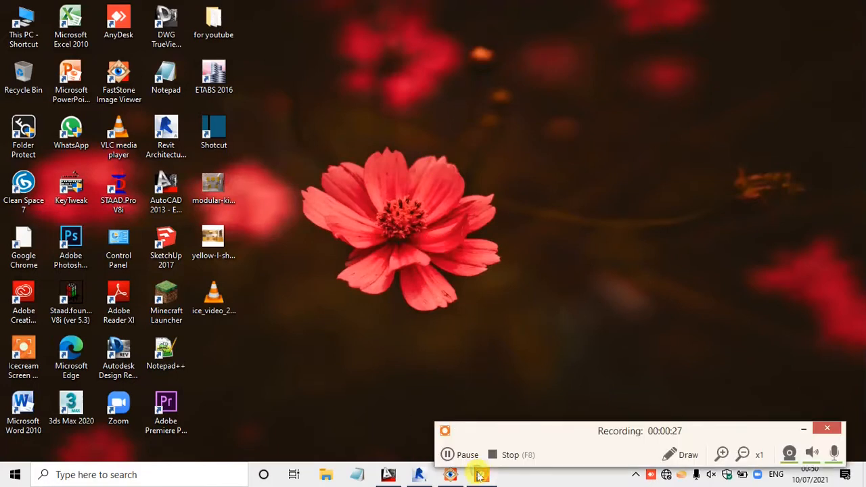
{"action": "right_click", "coordinate": [508, 73]}
{"action": "left_click", "coordinate": [521, 127]}
{"action": "left_click", "coordinate": [454, 64]}
{"action": "right_click", "coordinate": [444, 56]}
{"action": "left_click", "coordinate": [478, 118]}
{"action": "right_click", "coordinate": [440, 63]}
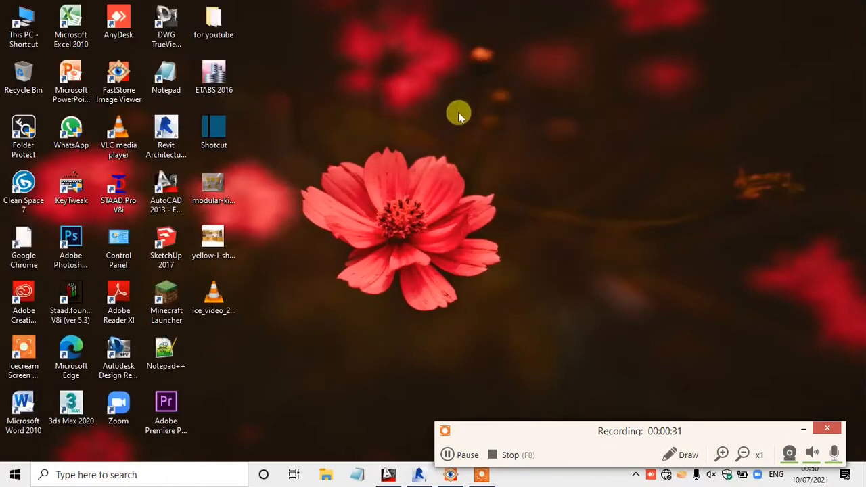
{"action": "left_click", "coordinate": [464, 119]}
{"action": "right_click", "coordinate": [402, 42]}
{"action": "left_click", "coordinate": [433, 99]}
{"action": "right_click", "coordinate": [427, 61]}
{"action": "left_click", "coordinate": [444, 117]}
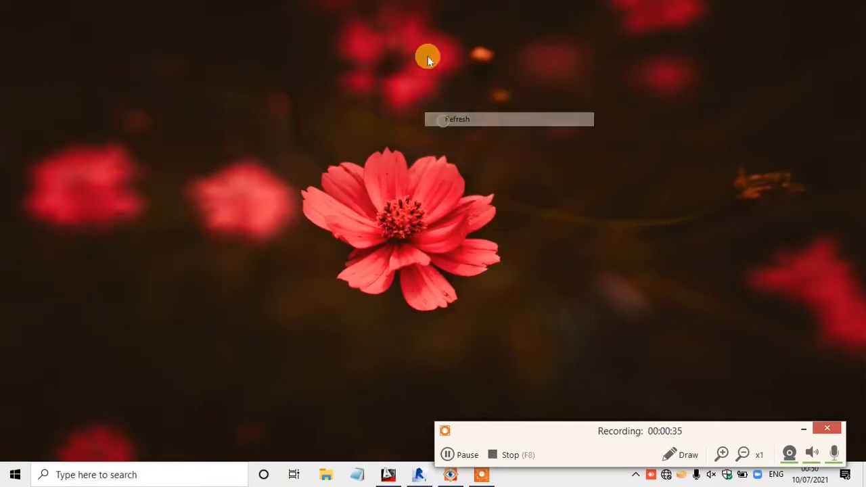
{"action": "left_click", "coordinate": [428, 56]}
{"action": "left_click", "coordinate": [437, 109]}
{"action": "right_click", "coordinate": [420, 49]}
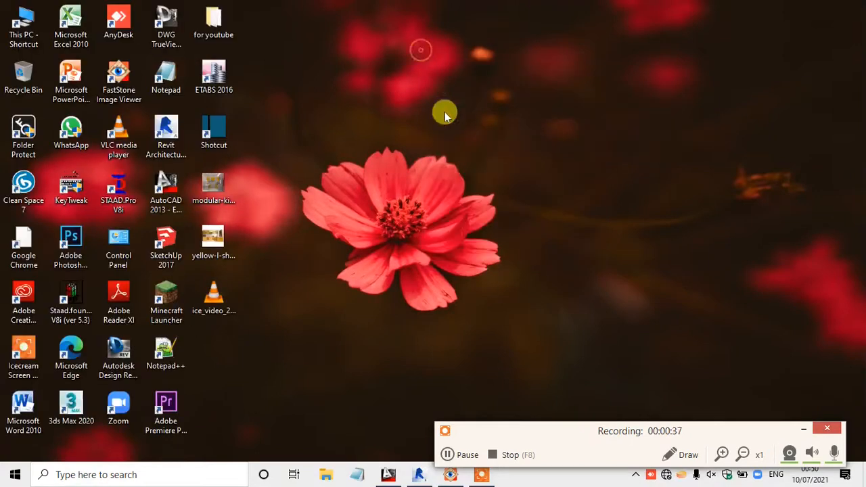
{"action": "left_click", "coordinate": [446, 116]}
{"action": "right_click", "coordinate": [406, 36]}
{"action": "left_click", "coordinate": [429, 92]}
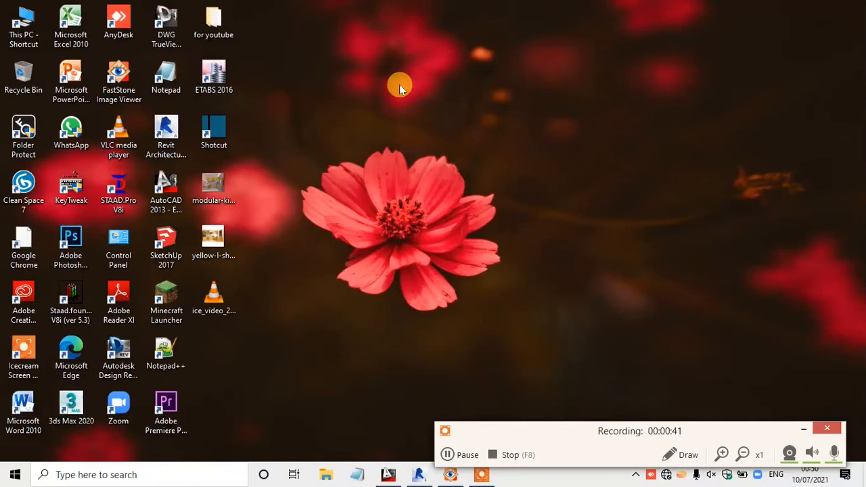
Step: Open the modular-kitchen-500x500 picture from the desktop, then view the yellow-l-shaped-modular-kitchen-500x500 picture to examine both cabinet layouts
{"action": "double_click", "coordinate": [211, 180]}
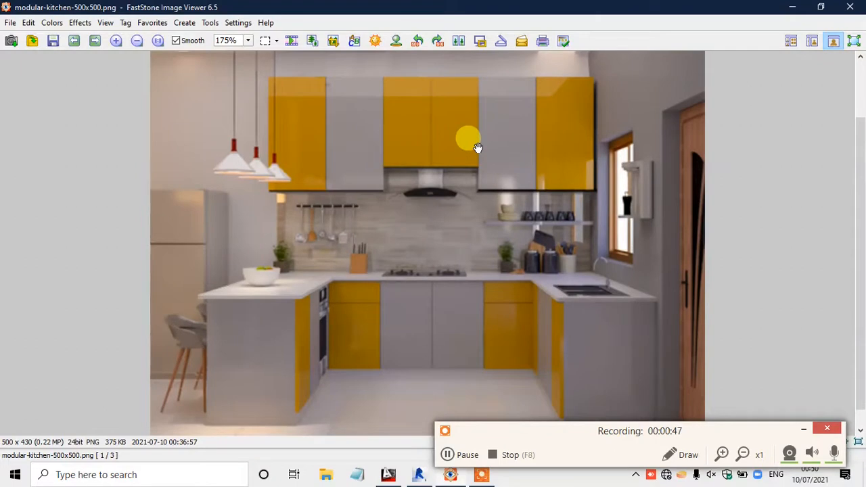
{"action": "left_click_drag", "start_coordinate": [443, 203], "coordinate": [326, 208]}
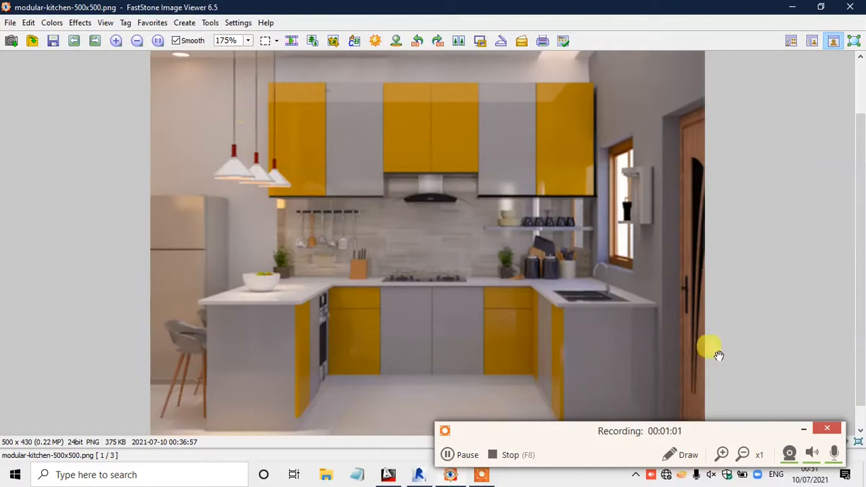
{"action": "left_click", "coordinate": [804, 429]}
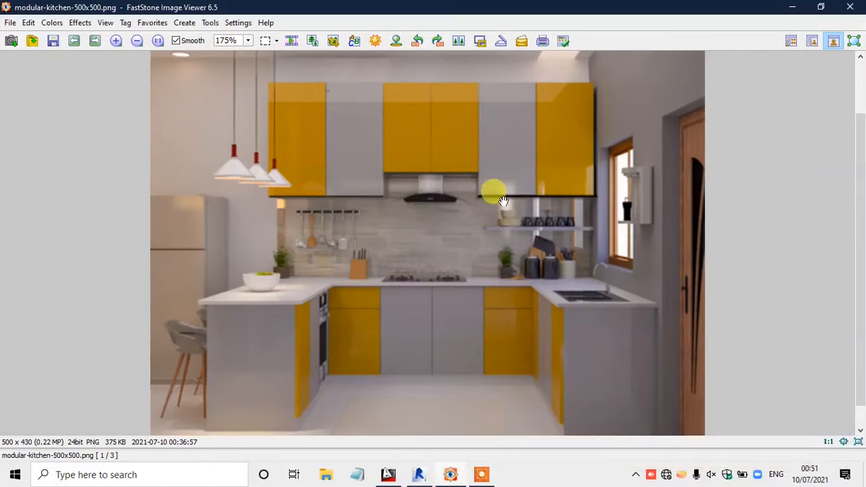
{"action": "left_click", "coordinate": [94, 41]}
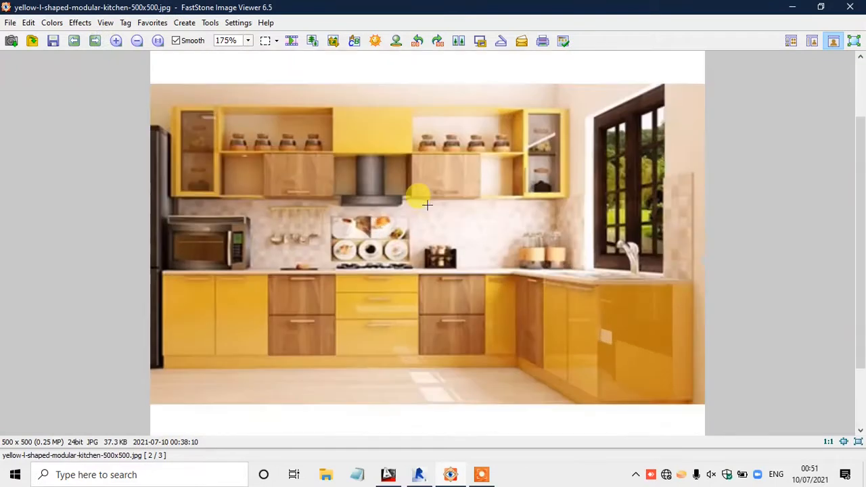
{"action": "left_click", "coordinate": [413, 195]}
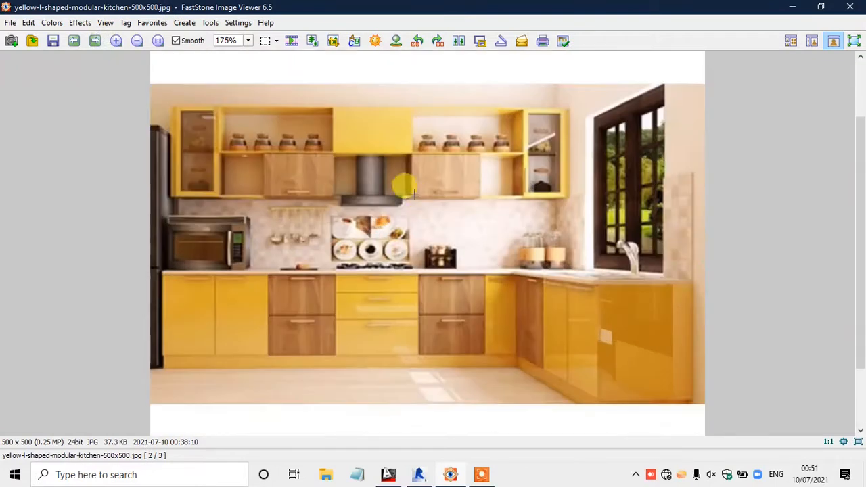
{"action": "left_click_drag", "start_coordinate": [413, 195], "coordinate": [398, 211]}
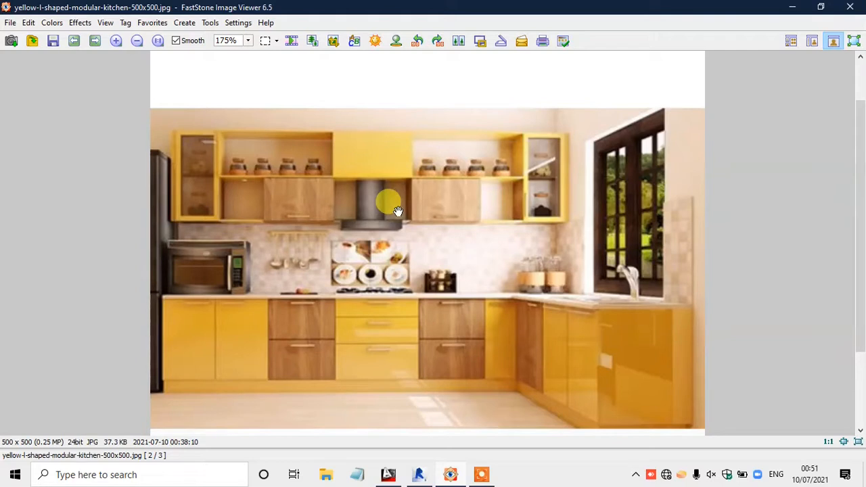
Step: Return to the modular-kitchen-500x500 picture, enlarge it to 175%, and compare its cabinets with the L-shaped kitchen picture
{"action": "left_click", "coordinate": [75, 42]}
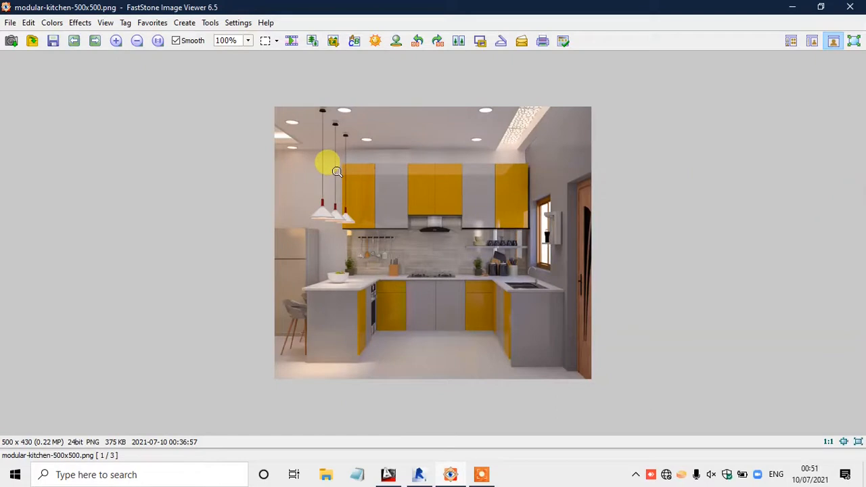
{"action": "scroll", "coordinate": [446, 194], "scroll_direction": "up", "scroll_amount": 3, "text": "ctrl"}
{"action": "mouse_move", "coordinate": [452, 195]}
{"action": "left_mouse_down"}
{"action": "mouse_move", "coordinate": [405, 169]}
{"action": "mouse_move", "coordinate": [399, 189]}
{"action": "left_mouse_up"}
{"action": "left_click", "coordinate": [96, 41]}
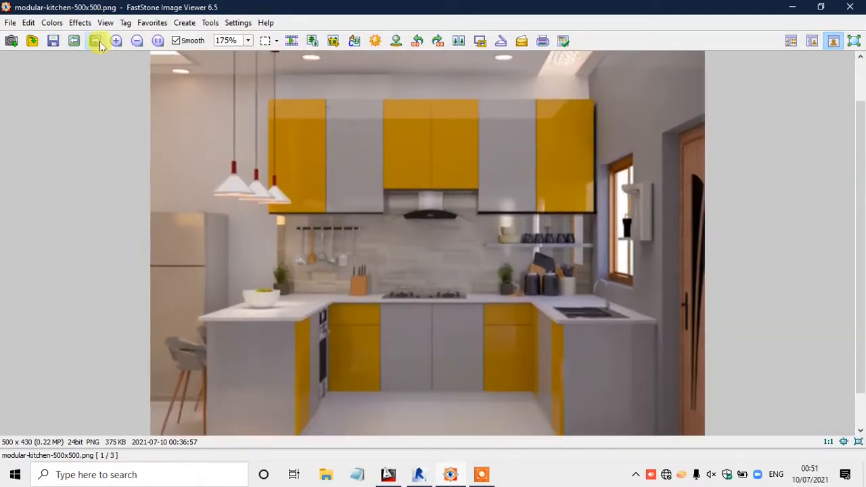
{"action": "left_click", "coordinate": [96, 41]}
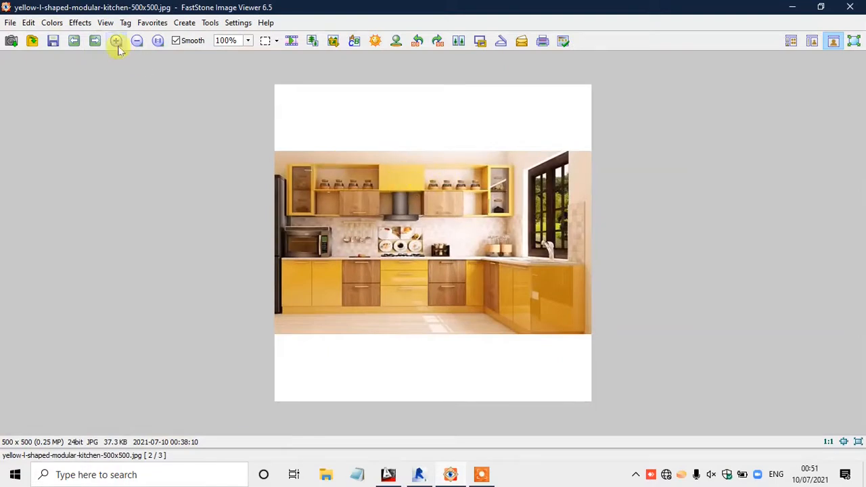
Step: Show the modular-kitchen-500x500 picture at 200% and examine its wall cabinets, hood, countertop and base units as the modelling reference
{"action": "left_click", "coordinate": [73, 40]}
{"action": "left_click", "coordinate": [458, 200]}
{"action": "left_click_drag", "start_coordinate": [487, 194], "coordinate": [474, 122]}
{"action": "left_click", "coordinate": [473, 144]}
{"action": "left_click_drag", "start_coordinate": [451, 249], "coordinate": [439, 260]}
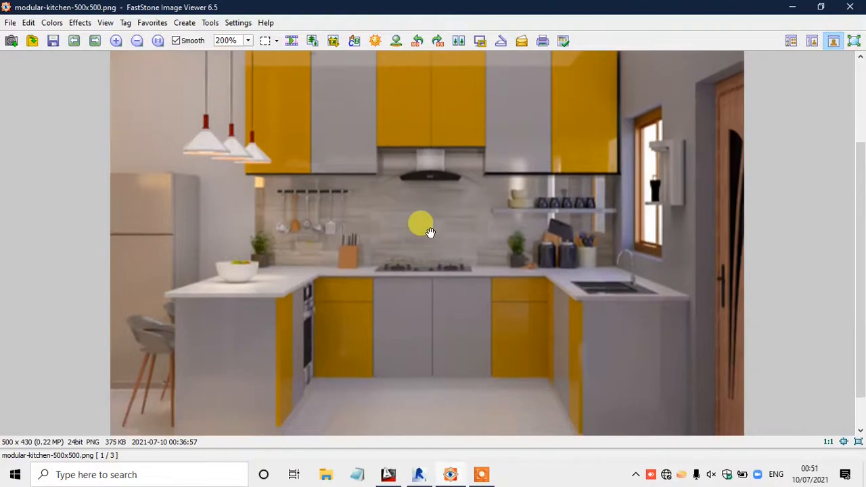
{"action": "left_click_drag", "start_coordinate": [426, 178], "coordinate": [427, 200]}
{"action": "left_click_drag", "start_coordinate": [426, 240], "coordinate": [429, 279]}
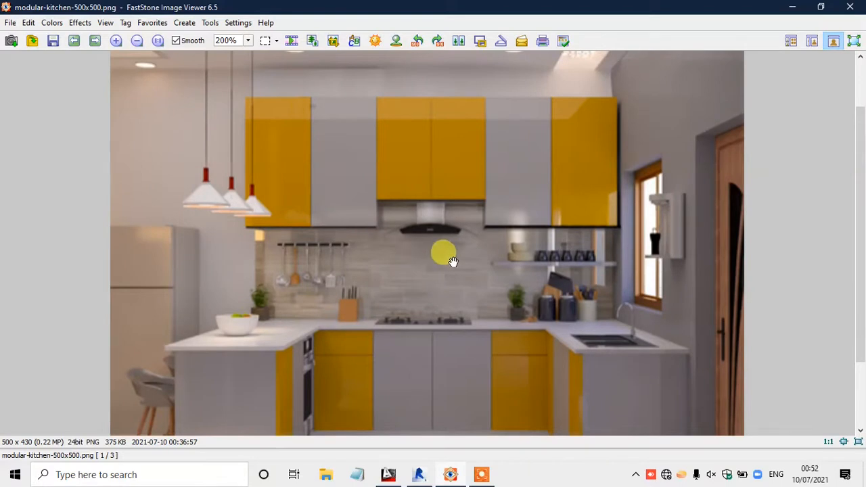
{"action": "left_click_drag", "start_coordinate": [443, 249], "coordinate": [450, 219]}
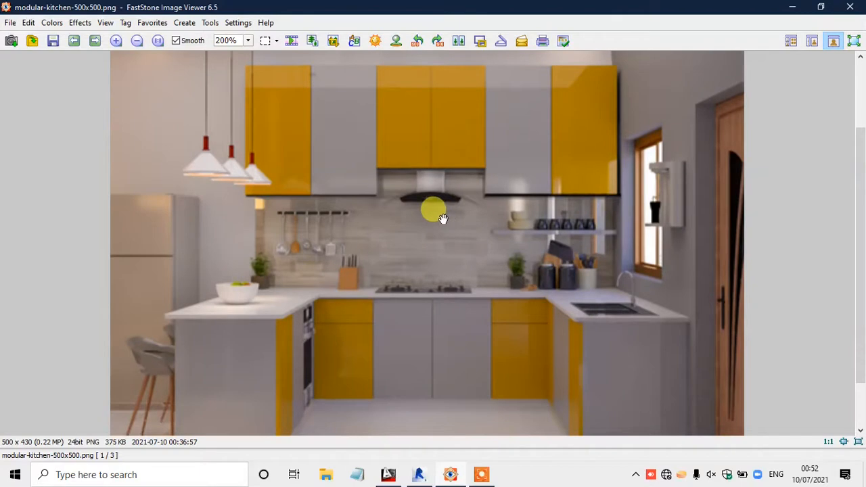
{"action": "left_click_drag", "start_coordinate": [470, 217], "coordinate": [466, 230]}
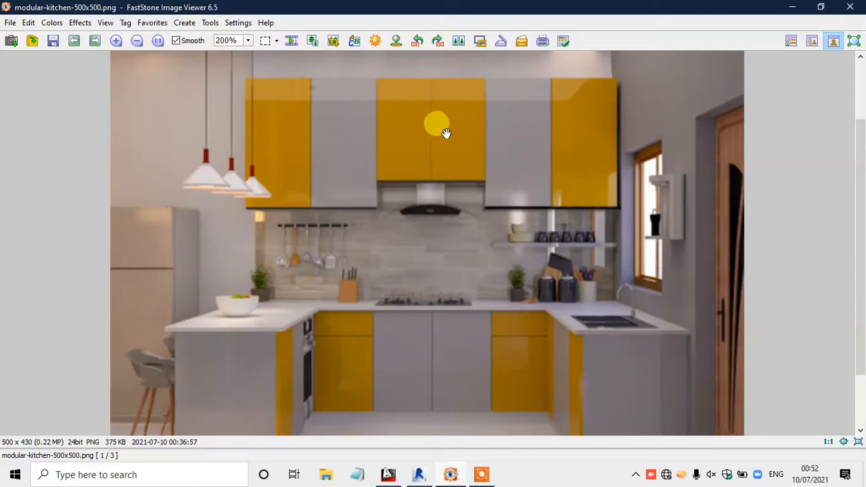
Step: Put the reference picture away, switch to Revit, and open the Level 1 floor plan of Project2
{"action": "left_click", "coordinate": [792, 7]}
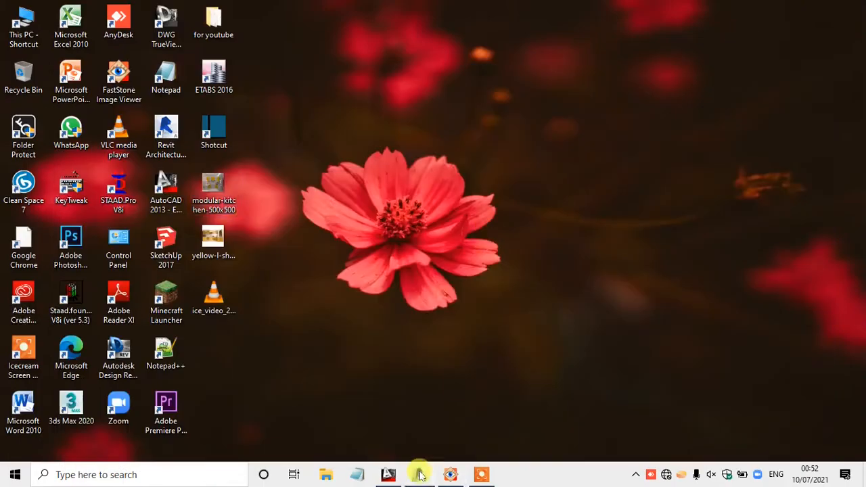
{"action": "left_click", "coordinate": [420, 474]}
{"action": "scroll", "coordinate": [448, 171], "scroll_direction": "up", "scroll_amount": 2}
{"action": "mouse_move", "coordinate": [447, 170]}
{"action": "middle_mouse_down"}
{"action": "mouse_move", "coordinate": [475, 209]}
{"action": "mouse_move", "coordinate": [406, 171]}
{"action": "mouse_move", "coordinate": [438, 164]}
{"action": "mouse_move", "coordinate": [442, 201]}
{"action": "mouse_move", "coordinate": [444, 181]}
{"action": "middle_mouse_up"}
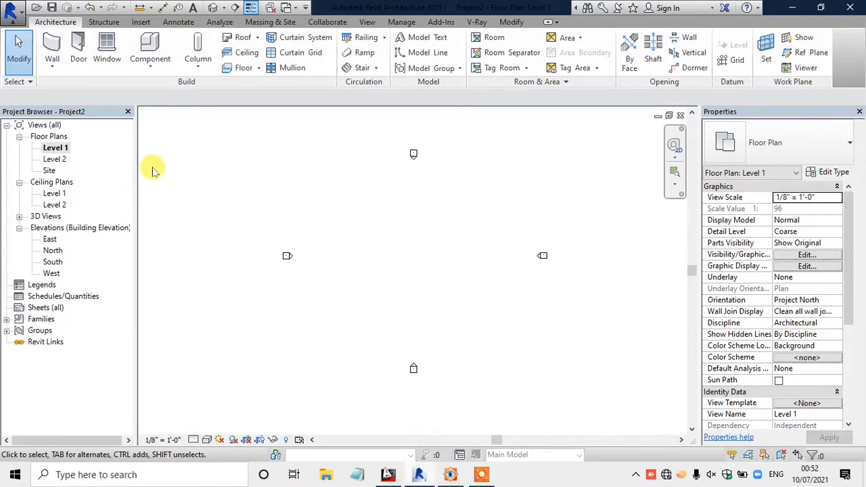
{"action": "double_click", "coordinate": [62, 150]}
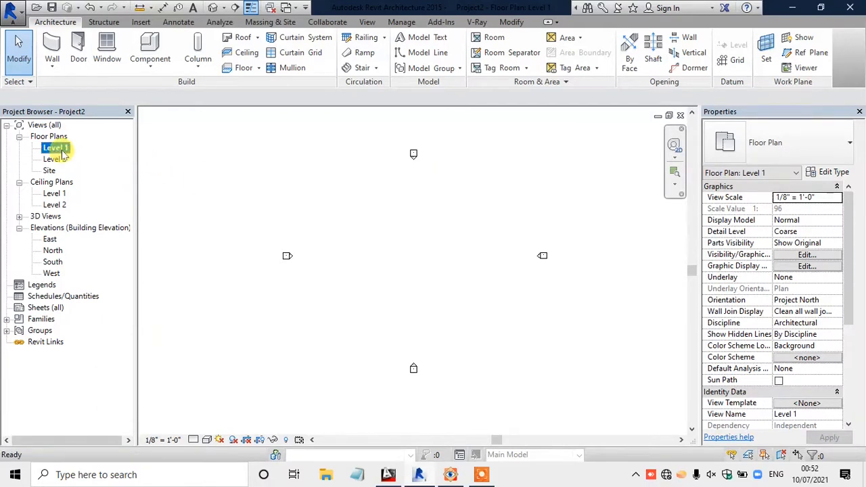
Step: Draw a horizontal Generic - 8" wall about 36' long between the elevation markers, with an unconnected height of 20'
{"action": "left_click", "coordinate": [55, 39]}
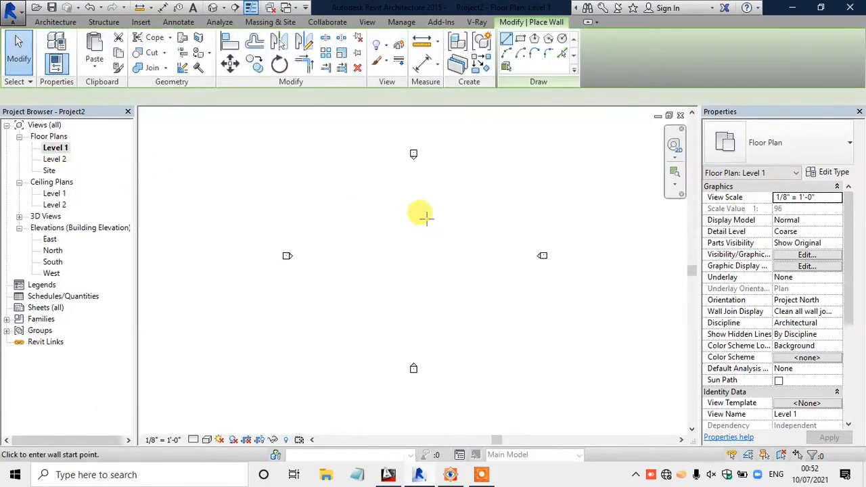
{"action": "scroll", "coordinate": [419, 215], "scroll_direction": "up", "scroll_amount": 2}
{"action": "scroll", "coordinate": [394, 193], "scroll_direction": "up", "scroll_amount": 1}
{"action": "left_click", "coordinate": [338, 194]}
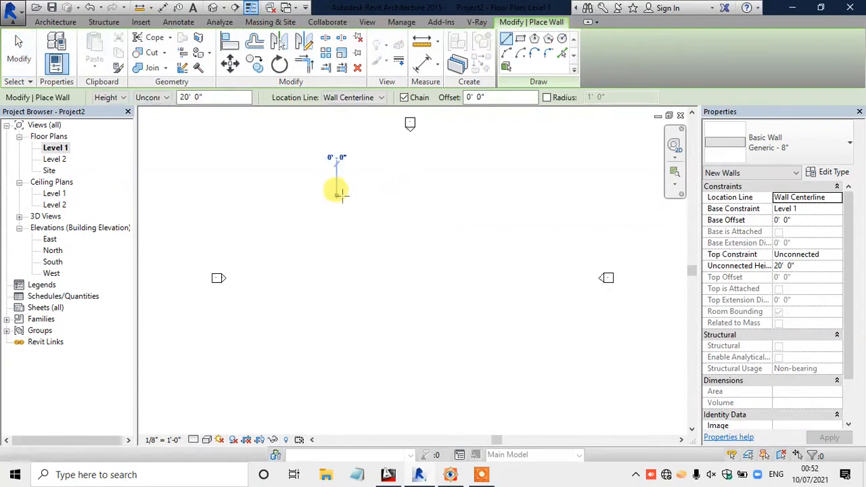
{"action": "left_click", "coordinate": [414, 194]}
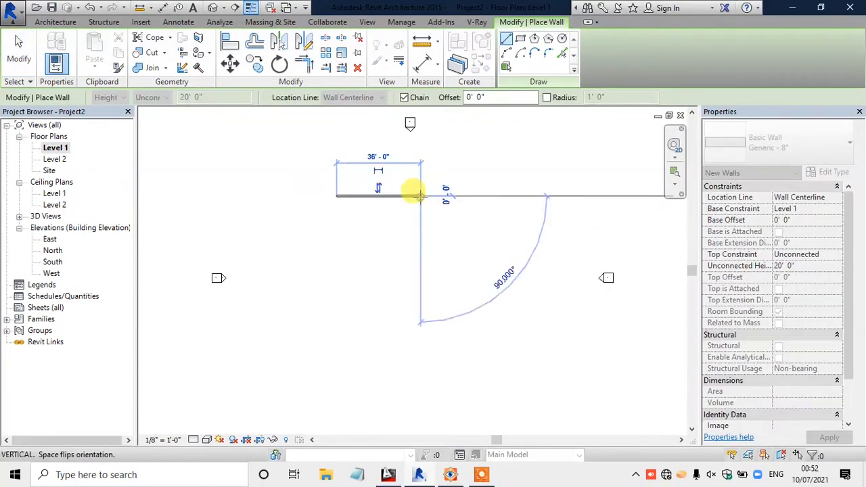
{"action": "key", "text": "Escape"}
{"action": "key", "text": "Escape"}
Step: Set the horizontal wall's length to 20'
{"action": "scroll", "coordinate": [361, 170], "scroll_direction": "up", "scroll_amount": 2}
{"action": "left_click", "coordinate": [380, 214]}
{"action": "left_click", "coordinate": [387, 170]}
{"action": "type", "text": "20"}
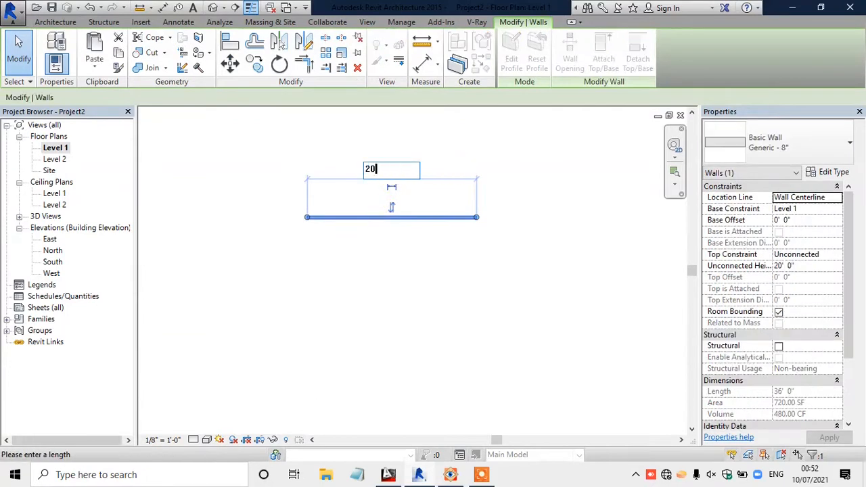
{"action": "key", "text": "Return"}
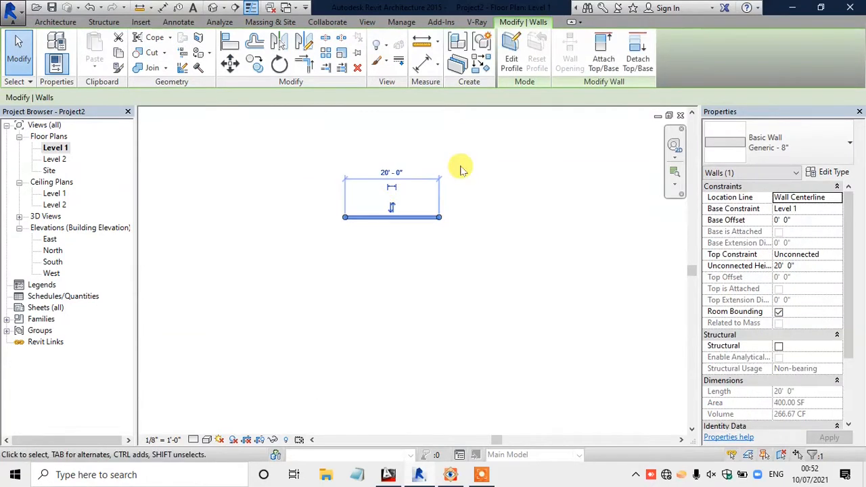
{"action": "scroll", "coordinate": [410, 245], "scroll_direction": "up", "scroll_amount": 1}
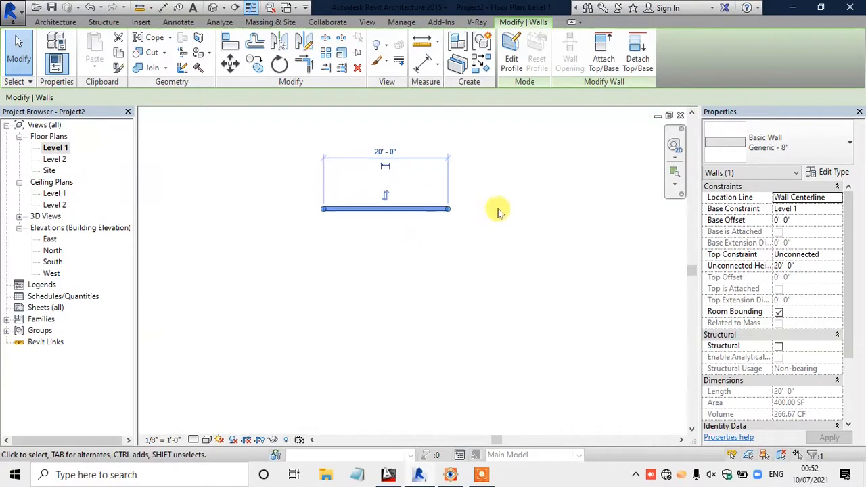
{"action": "left_click", "coordinate": [499, 209]}
{"action": "left_click", "coordinate": [450, 475]}
{"action": "left_click", "coordinate": [451, 476]}
{"action": "left_click", "coordinate": [451, 475]}
{"action": "left_click", "coordinate": [451, 476]}
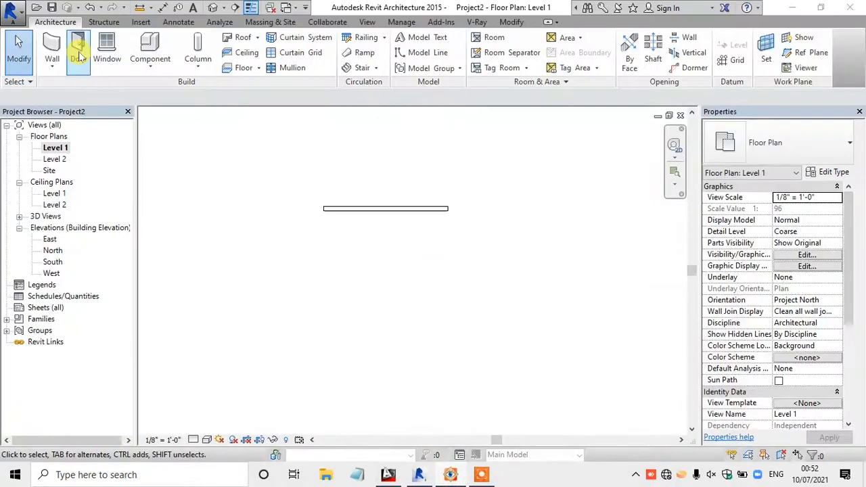
Step: Draw a vertical Generic - 8" wall about 19' long downward from the right end of the horizontal wall
{"action": "left_click", "coordinate": [52, 44]}
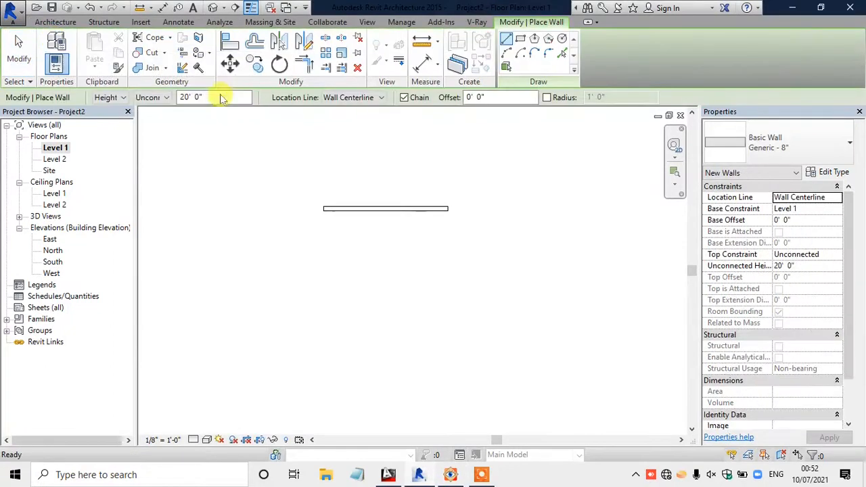
{"action": "left_click", "coordinate": [446, 208]}
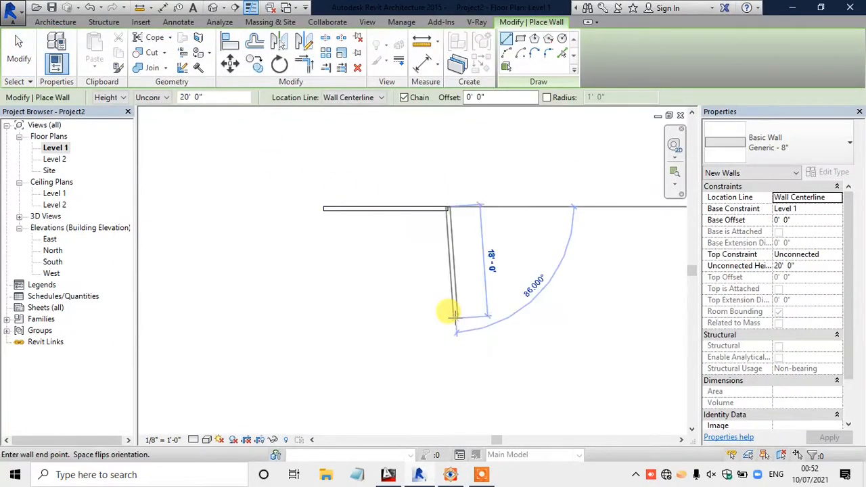
{"action": "left_click", "coordinate": [447, 329]}
{"action": "key", "text": "Escape"}
{"action": "key", "text": "Escape"}
Step: Set the vertical wall's length to 25'
{"action": "left_click", "coordinate": [448, 260]}
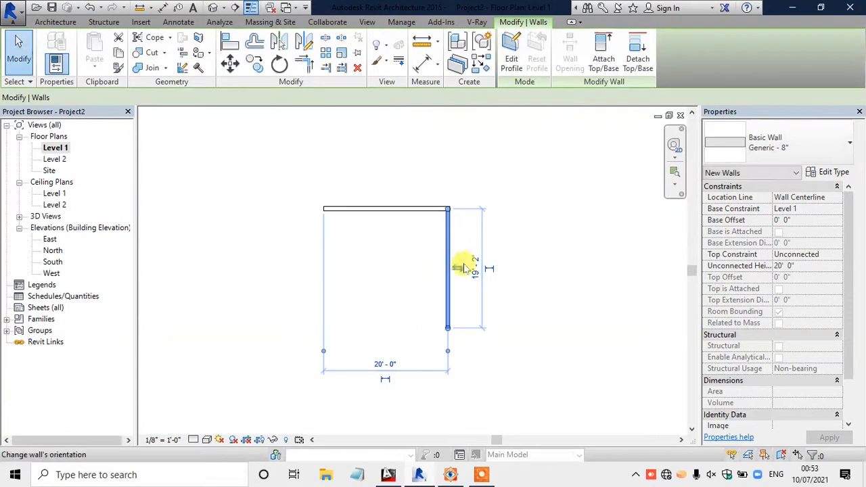
{"action": "left_click", "coordinate": [476, 270]}
{"action": "type", "text": "25"}
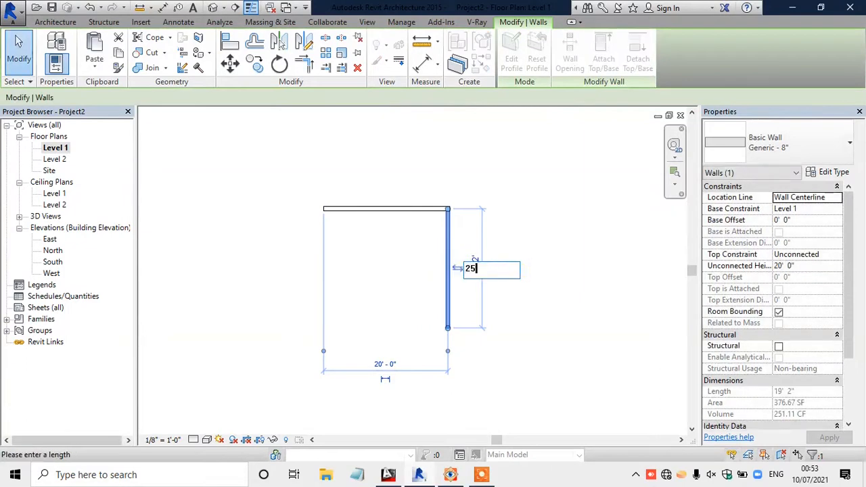
{"action": "key", "text": "Return"}
{"action": "left_click", "coordinate": [556, 264]}
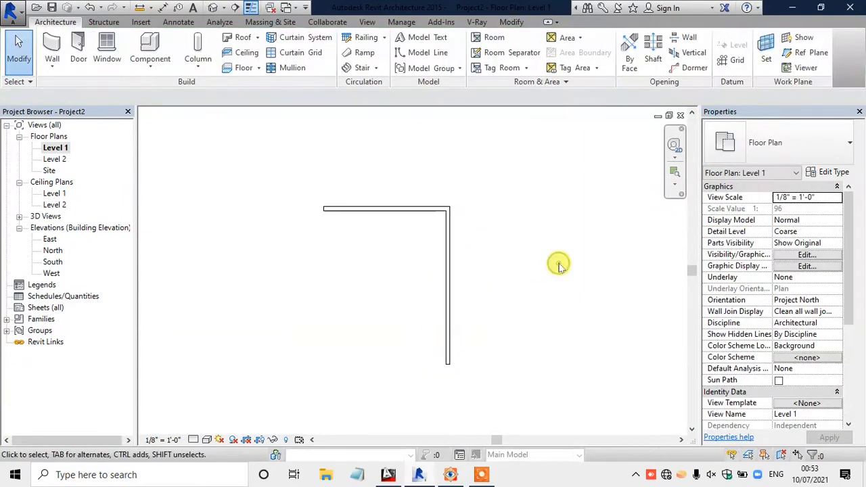
Step: Set the horizontal wall's length to 25'
{"action": "left_click", "coordinate": [369, 196]}
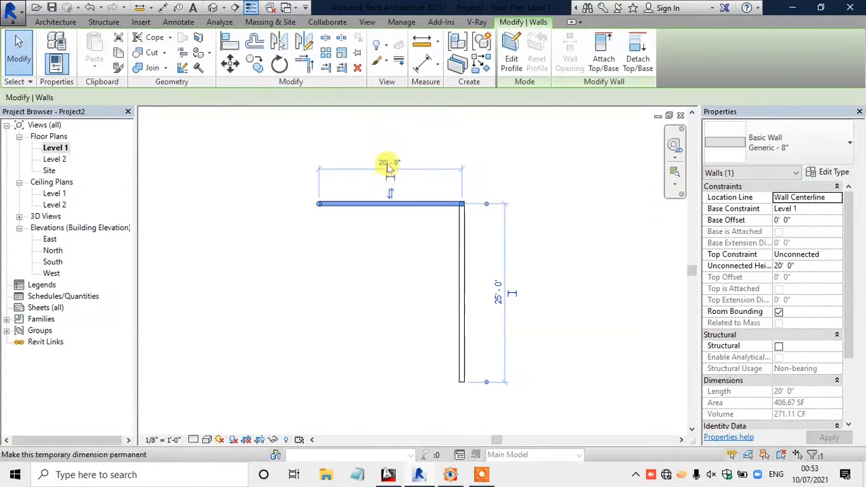
{"action": "left_click", "coordinate": [389, 163]}
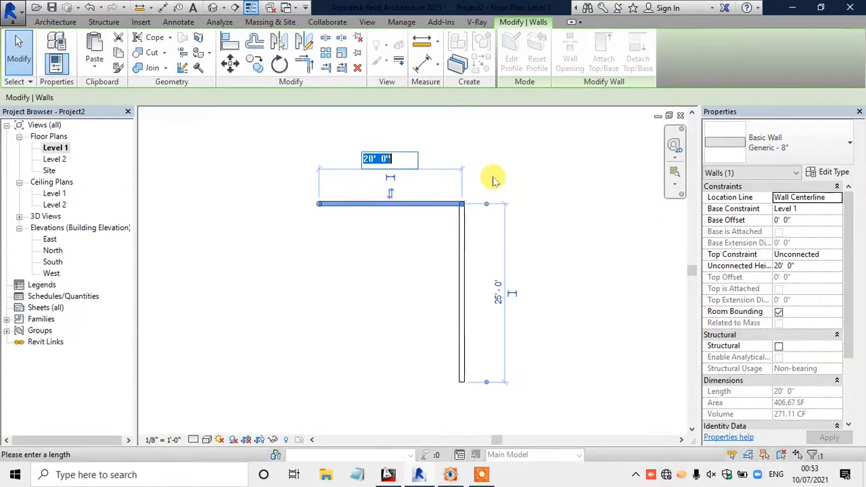
{"action": "left_click", "coordinate": [479, 473]}
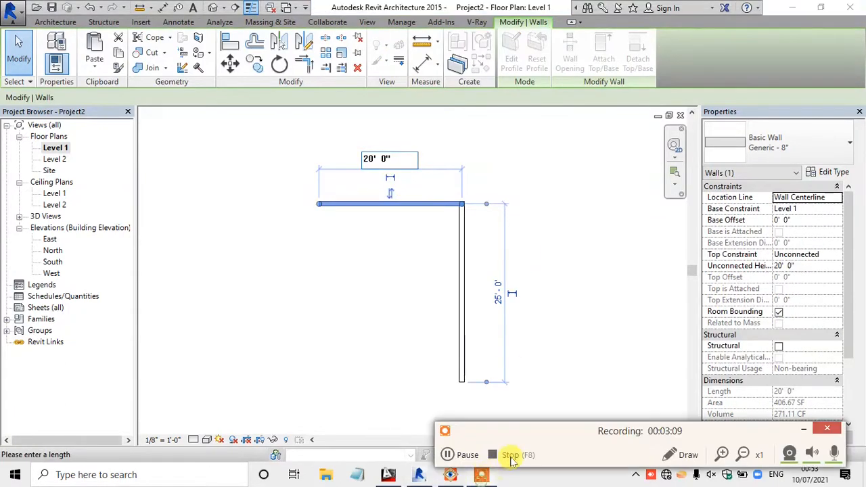
{"action": "left_click", "coordinate": [469, 456]}
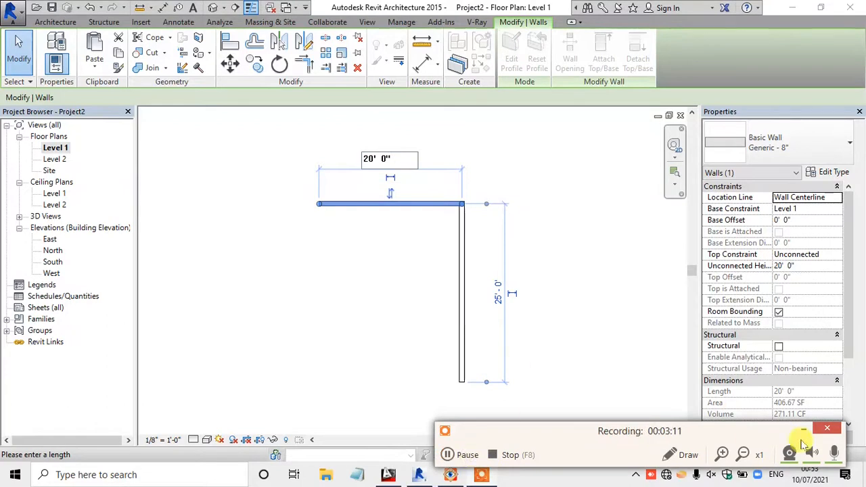
{"action": "left_click", "coordinate": [409, 162]}
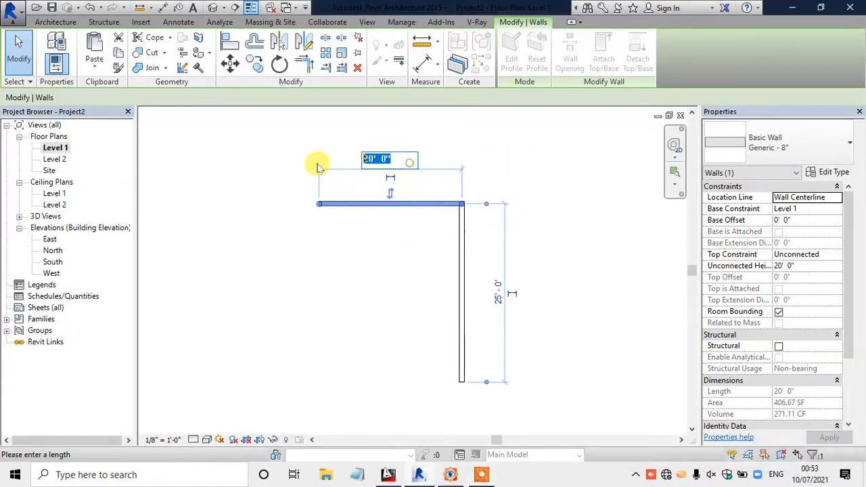
{"action": "type", "text": "25"}
{"action": "key", "text": "Return"}
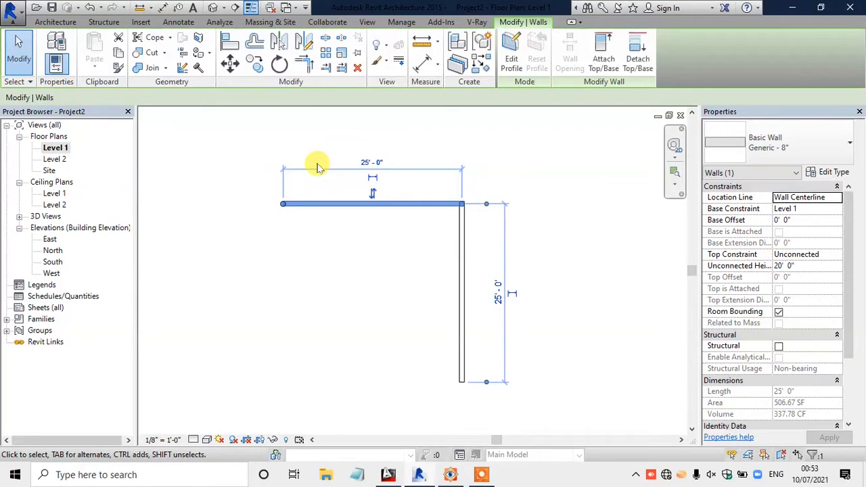
{"action": "left_click", "coordinate": [546, 174]}
Step: Create a rectangular Generic - 12" floor on Level 1, from the horizontal wall's free outer corner to the vertical wall's lower end
{"action": "left_click", "coordinate": [450, 476]}
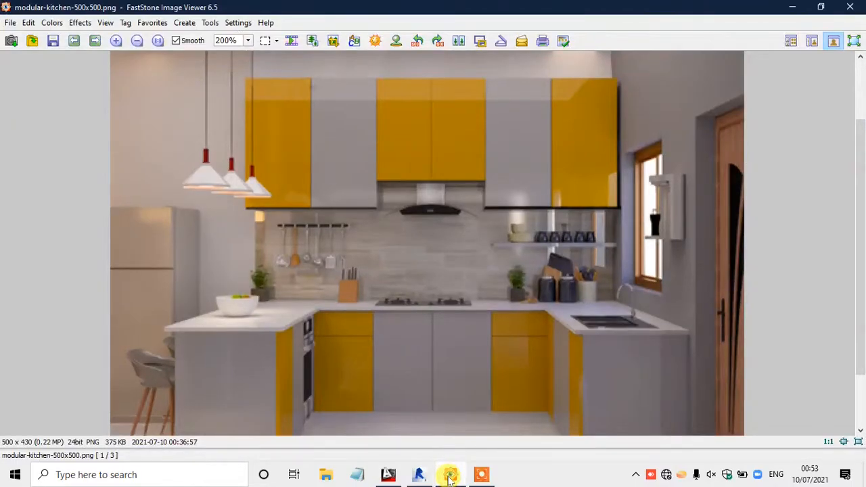
{"action": "left_click", "coordinate": [450, 475]}
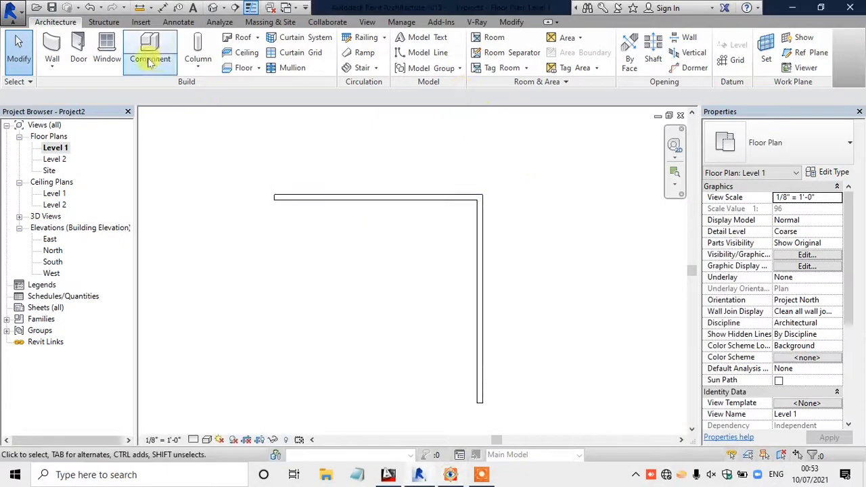
{"action": "left_click", "coordinate": [242, 69]}
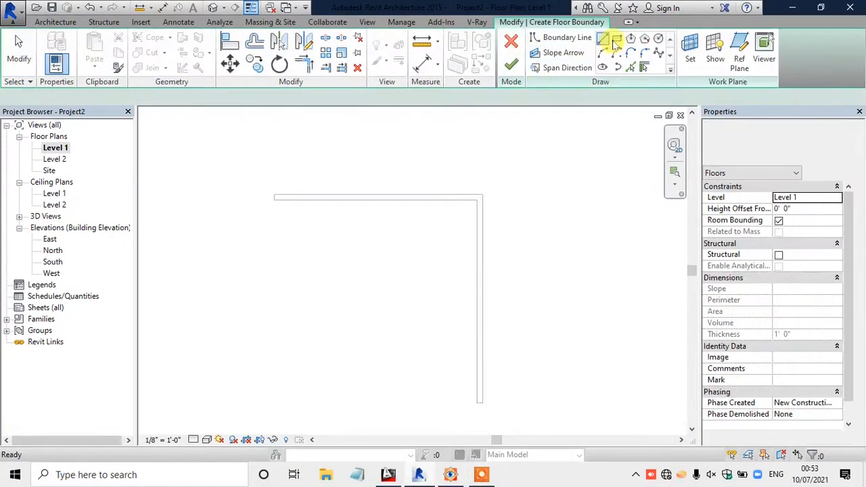
{"action": "left_click", "coordinate": [273, 194]}
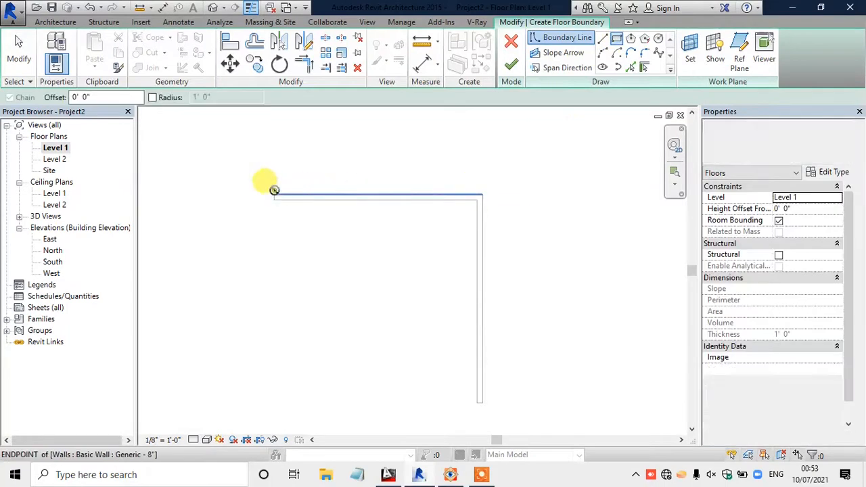
{"action": "left_click", "coordinate": [480, 400]}
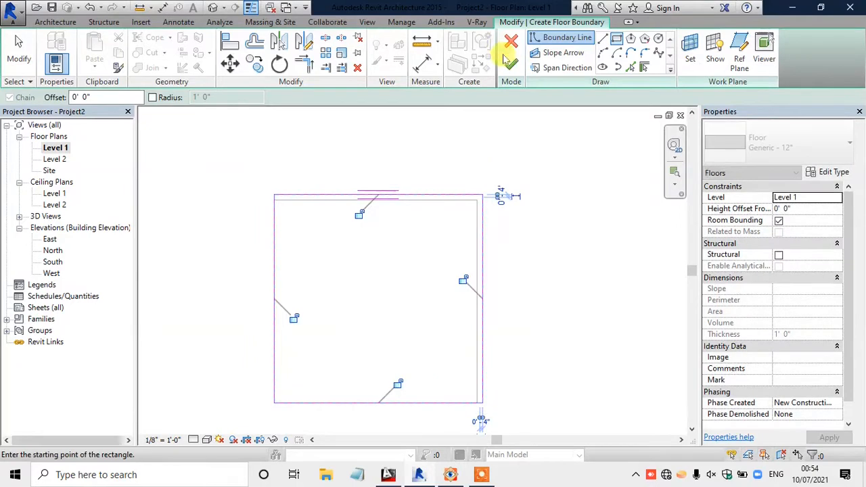
{"action": "left_click", "coordinate": [511, 66]}
Step: Inspect the two walls and the floor in the default 3D view
{"action": "left_click", "coordinate": [212, 10]}
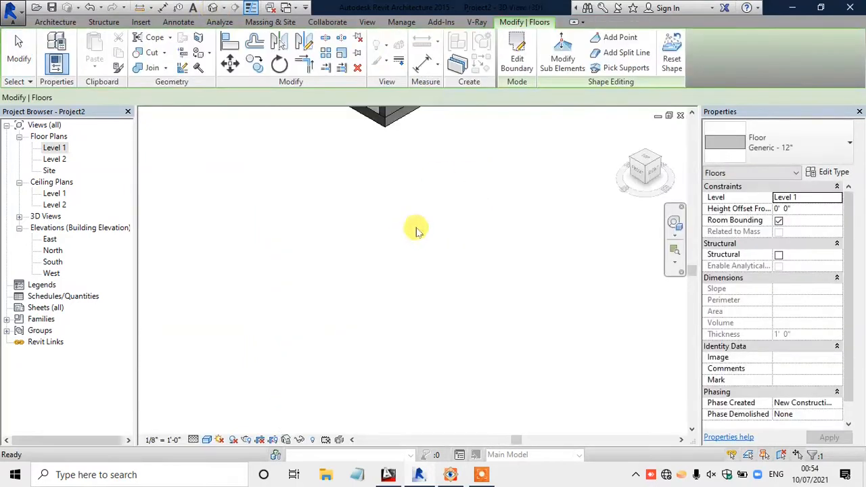
{"action": "left_click", "coordinate": [442, 267]}
{"action": "middle_click_drag", "start_coordinate": [443, 266], "coordinate": [443, 290], "text": "shift"}
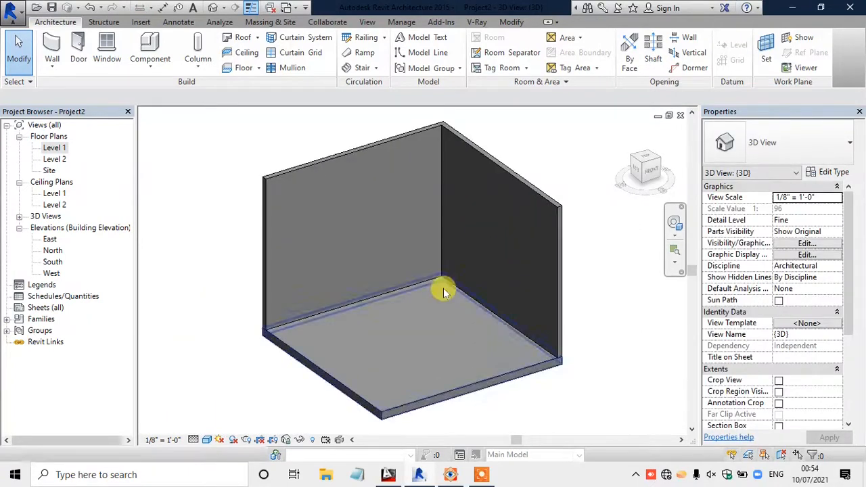
{"action": "scroll", "coordinate": [443, 291], "scroll_direction": "up", "scroll_amount": 2}
{"action": "scroll", "coordinate": [433, 255], "scroll_direction": "down", "scroll_amount": 2}
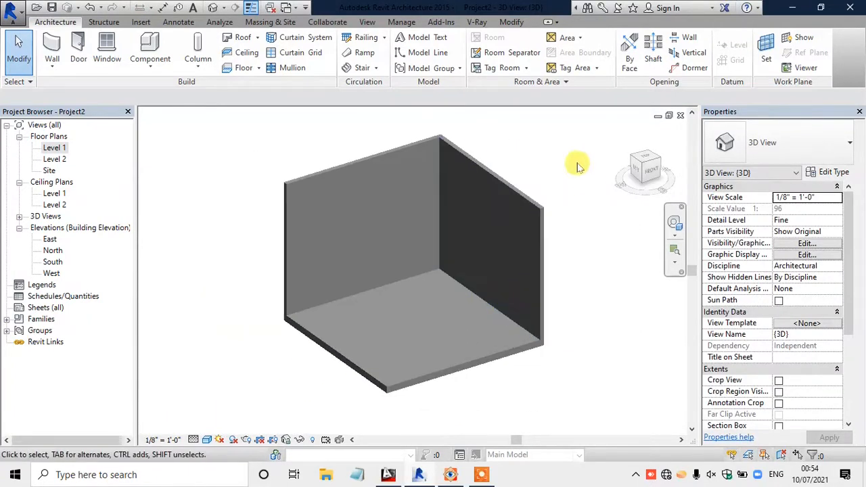
Step: Reopen the Level 1 floor plan and examine the modular kitchen reference picture in FastStone Image Viewer, from the ceiling to the base cabinets
{"action": "left_click", "coordinate": [66, 151]}
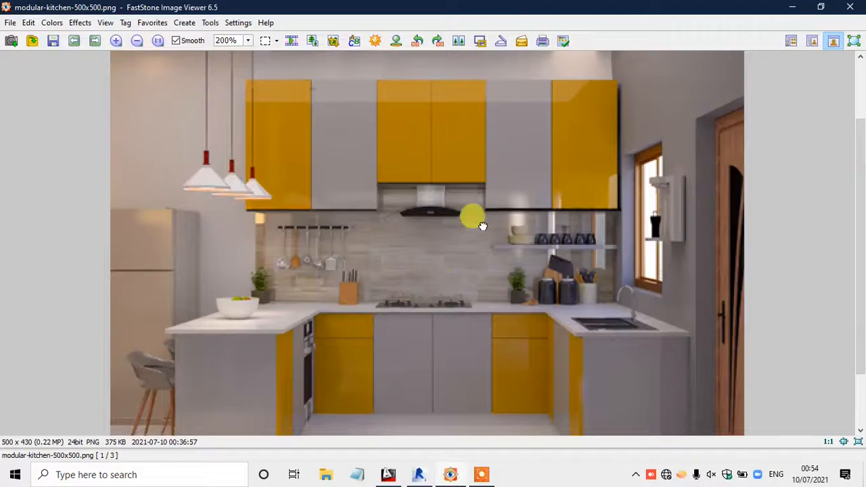
{"action": "left_click_drag", "start_coordinate": [483, 227], "coordinate": [407, 331]}
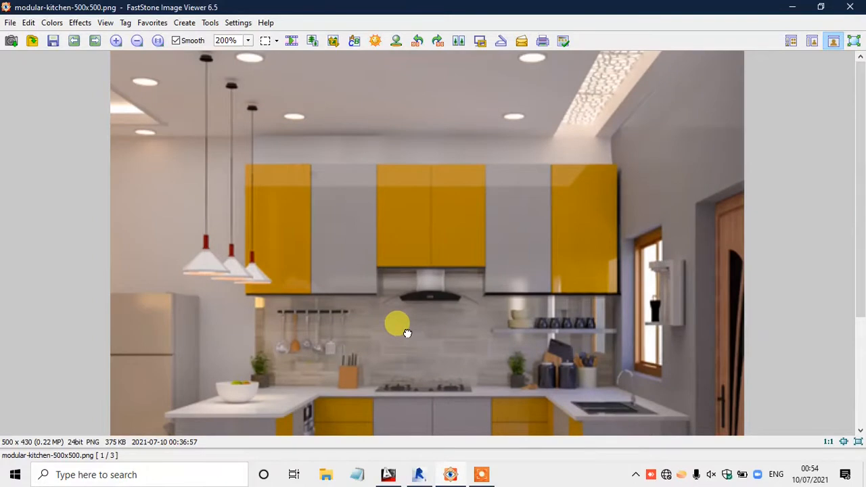
{"action": "left_click_drag", "start_coordinate": [402, 332], "coordinate": [400, 203]}
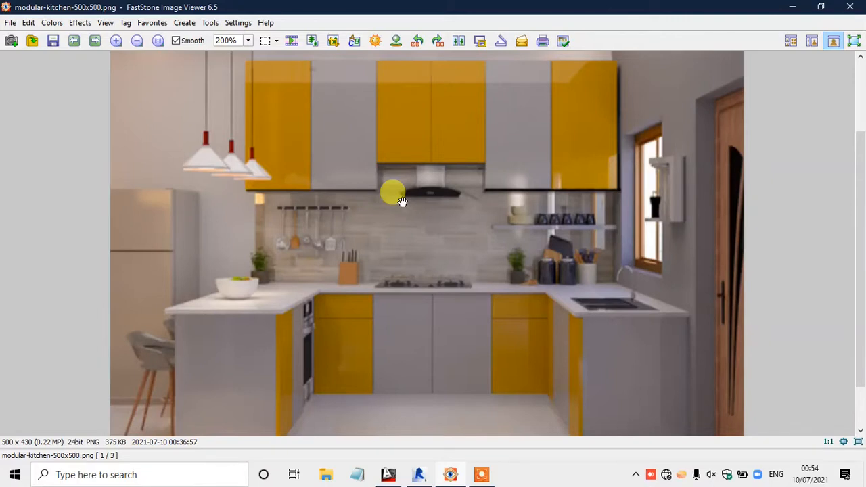
{"action": "scroll", "coordinate": [399, 156], "scroll_direction": "up", "scroll_amount": 1}
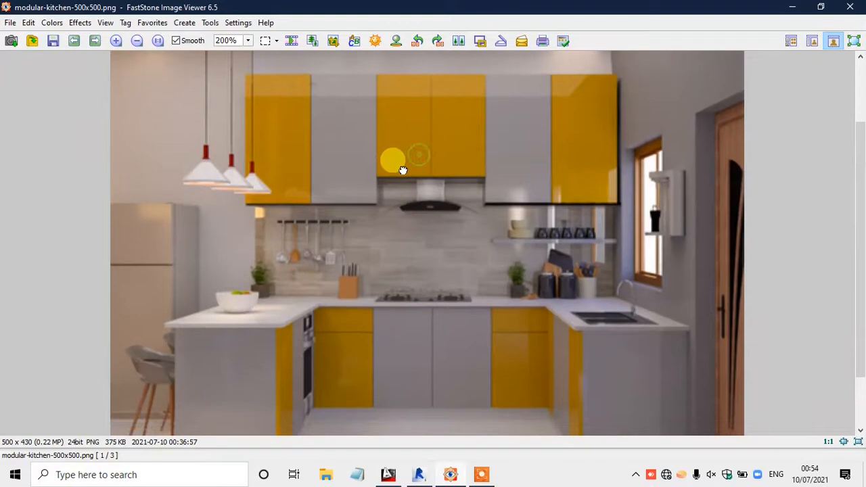
{"action": "left_click", "coordinate": [797, 9]}
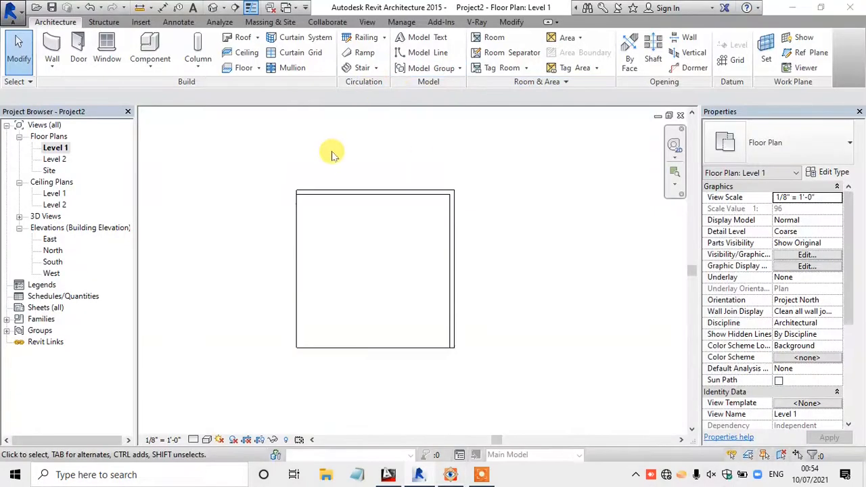
{"action": "scroll", "coordinate": [352, 242], "scroll_direction": "up", "scroll_amount": 1}
{"action": "scroll", "coordinate": [365, 230], "scroll_direction": "down", "scroll_amount": 4}
{"action": "scroll", "coordinate": [382, 203], "scroll_direction": "up", "scroll_amount": 2}
{"action": "scroll", "coordinate": [377, 194], "scroll_direction": "up", "scroll_amount": 2}
{"action": "middle_click_drag", "start_coordinate": [364, 208], "coordinate": [412, 201]}
{"action": "scroll", "coordinate": [416, 199], "scroll_direction": "up", "scroll_amount": 1}
{"action": "middle_click", "coordinate": [435, 196]}
{"action": "middle_click", "coordinate": [434, 196]}
{"action": "scroll", "coordinate": [400, 195], "scroll_direction": "up", "scroll_amount": 4}
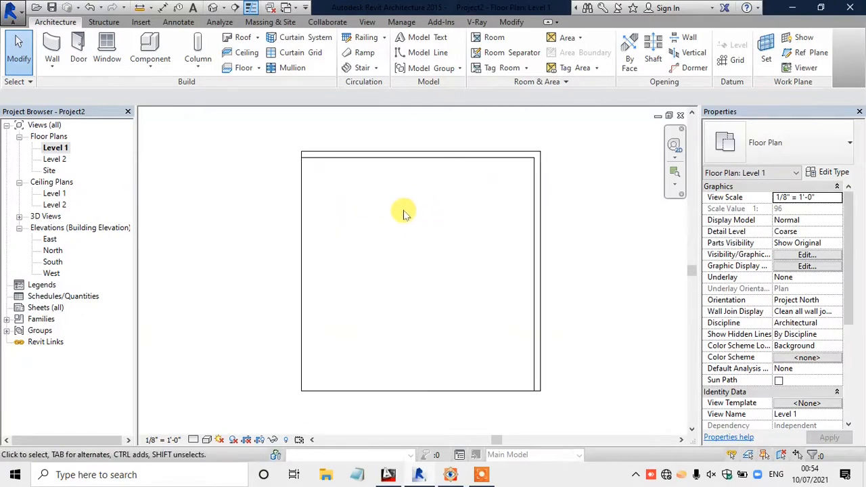
{"action": "mouse_move", "coordinate": [396, 243]}
{"action": "middle_mouse_down"}
{"action": "mouse_move", "coordinate": [388, 245]}
{"action": "mouse_move", "coordinate": [408, 238]}
{"action": "middle_mouse_up"}
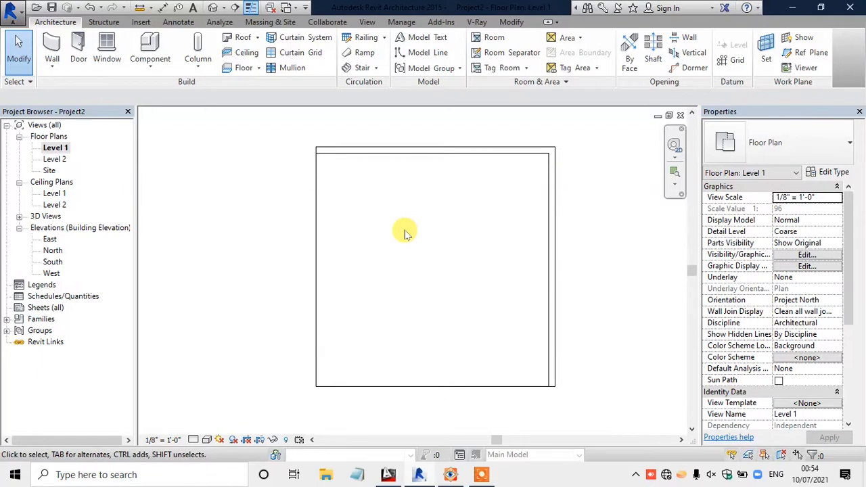
{"action": "middle_click_drag", "start_coordinate": [396, 205], "coordinate": [394, 199]}
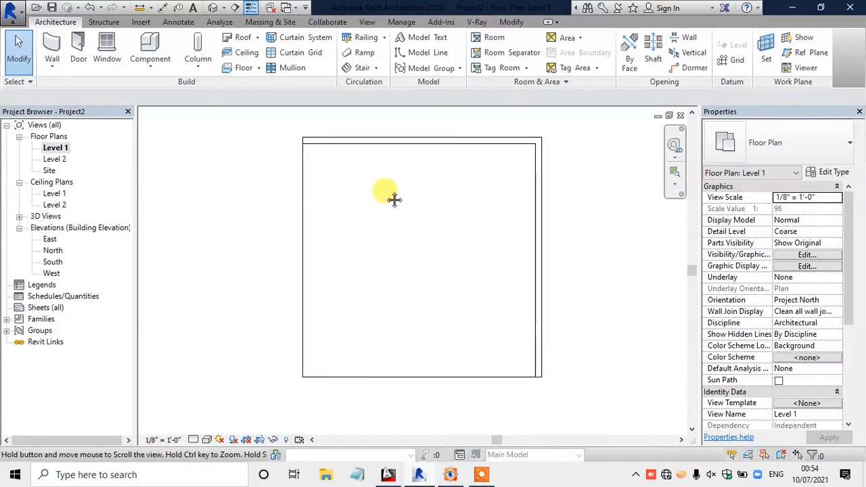
{"action": "left_click", "coordinate": [159, 70]}
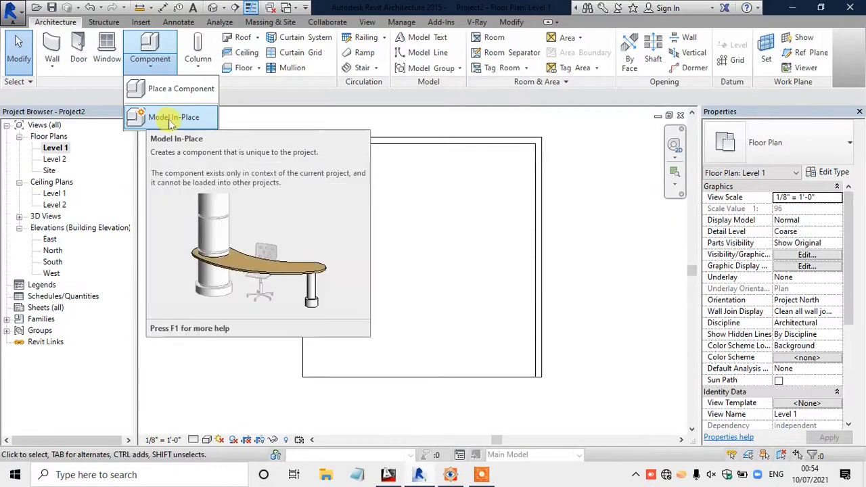
{"action": "left_click", "coordinate": [179, 95]}
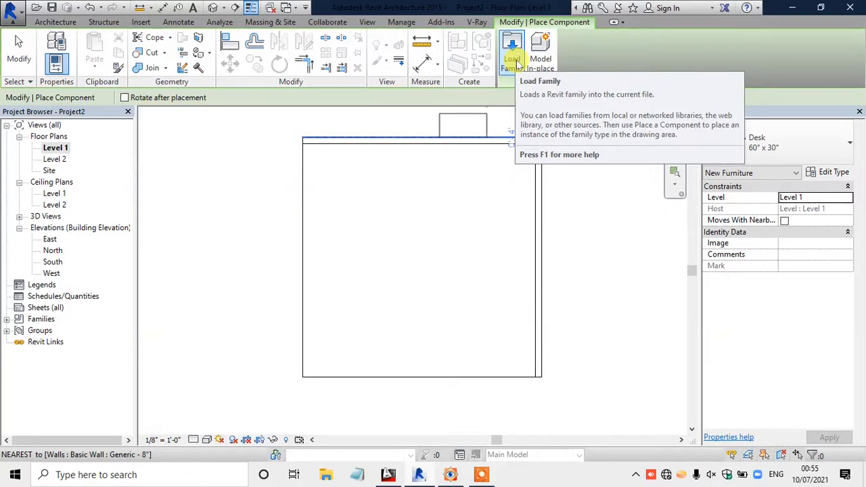
{"action": "right_click", "coordinate": [235, 135]}
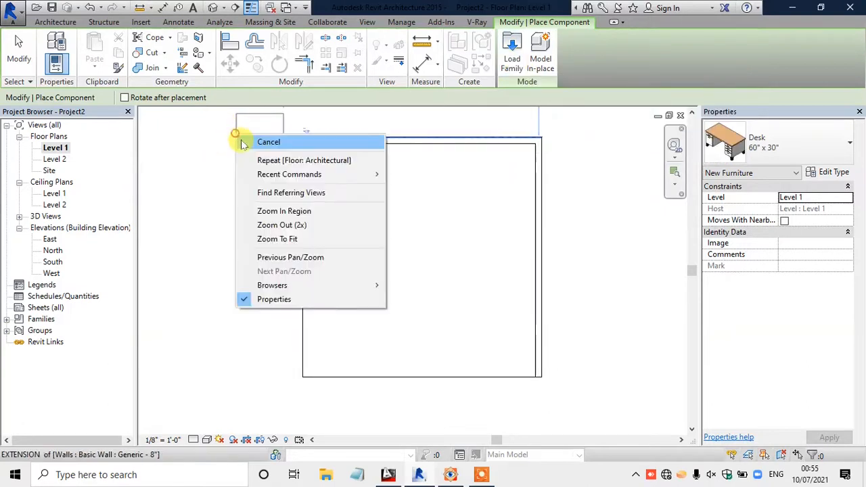
{"action": "left_click", "coordinate": [240, 140]}
Step: Start a model in-place component and browse the available family categories
{"action": "left_click", "coordinate": [151, 66]}
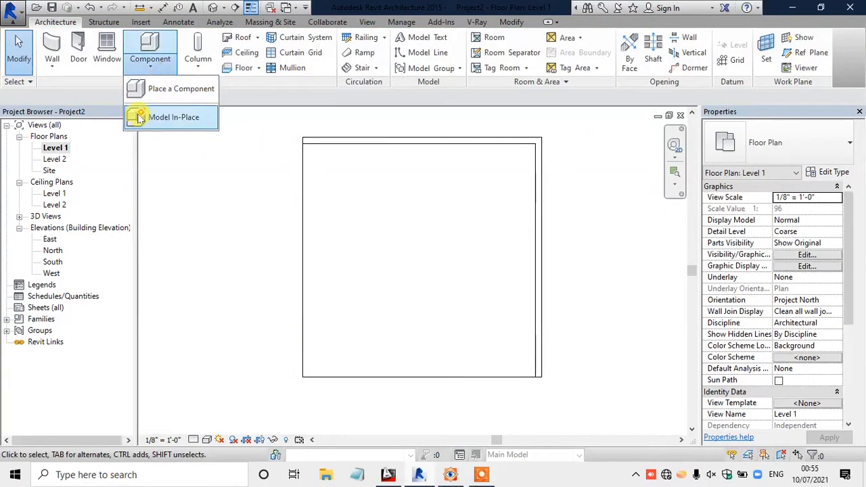
{"action": "left_click", "coordinate": [190, 123]}
{"action": "left_click_drag", "start_coordinate": [344, 16], "coordinate": [535, 48]}
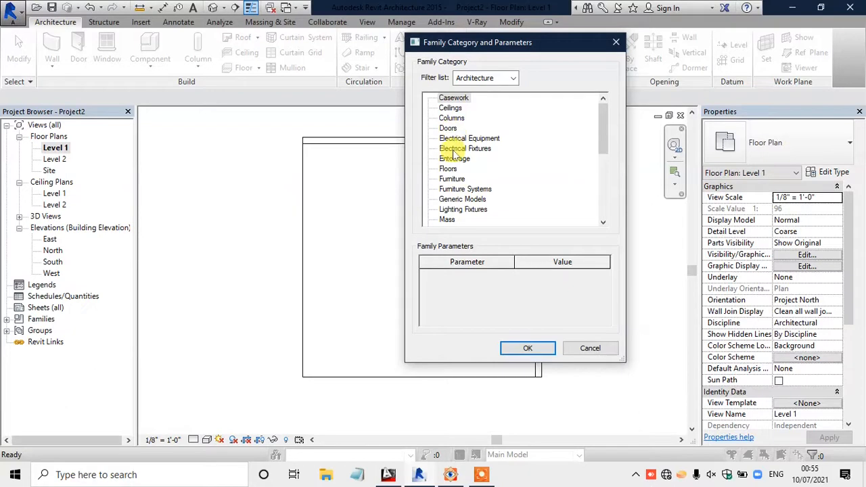
{"action": "scroll", "coordinate": [454, 179], "scroll_direction": "down", "scroll_amount": 1}
{"action": "scroll", "coordinate": [462, 159], "scroll_direction": "up", "scroll_amount": 1}
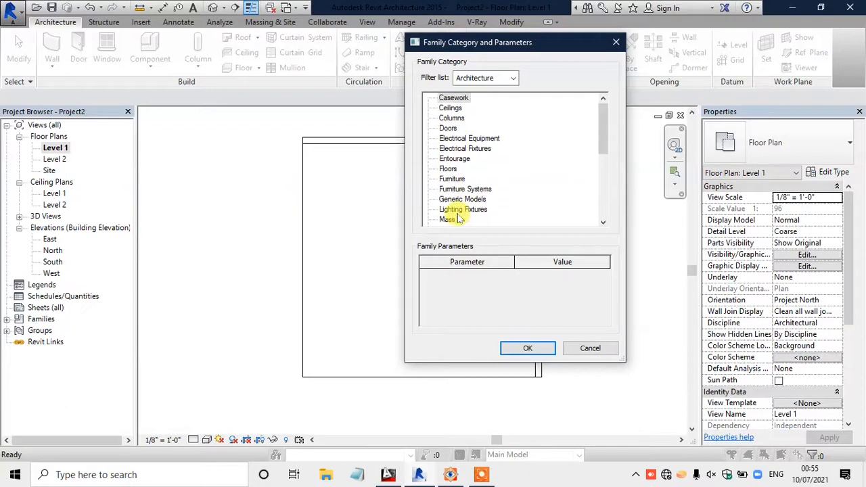
{"action": "scroll", "coordinate": [465, 168], "scroll_direction": "down", "scroll_amount": 3}
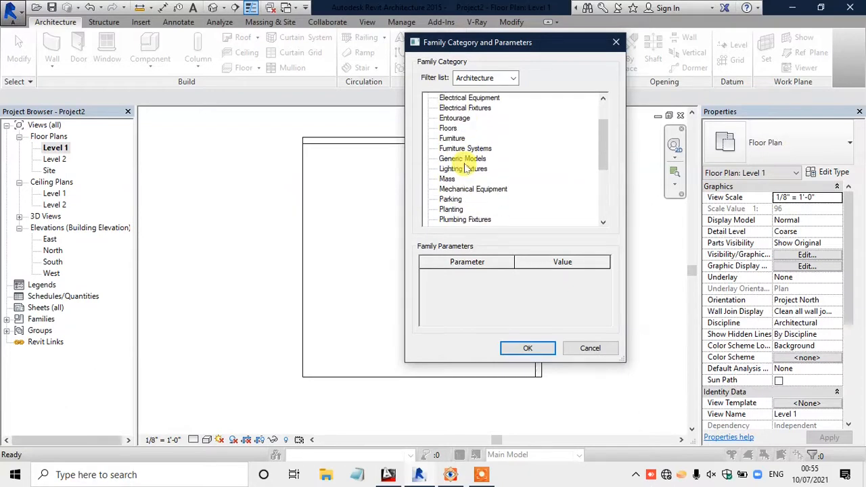
{"action": "scroll", "coordinate": [465, 168], "scroll_direction": "down", "scroll_amount": 3}
{"action": "scroll", "coordinate": [466, 168], "scroll_direction": "up", "scroll_amount": 1}
{"action": "scroll", "coordinate": [466, 168], "scroll_direction": "down", "scroll_amount": 1}
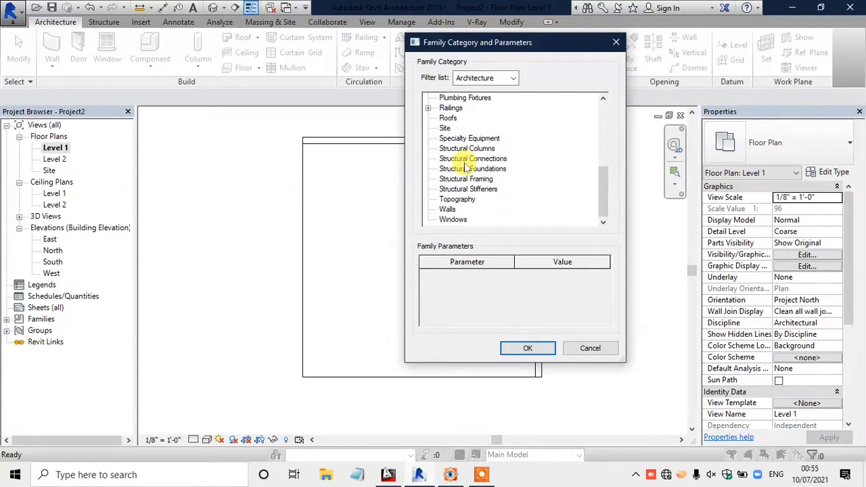
{"action": "scroll", "coordinate": [465, 168], "scroll_direction": "up", "scroll_amount": 5}
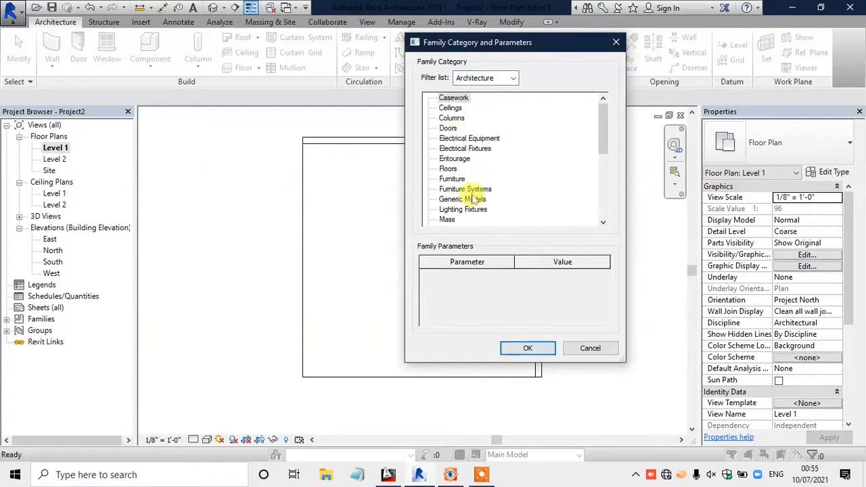
Step: Assign the Casework category to the in-place component and name it KITCHEN DESIGN
{"action": "left_click", "coordinate": [448, 129]}
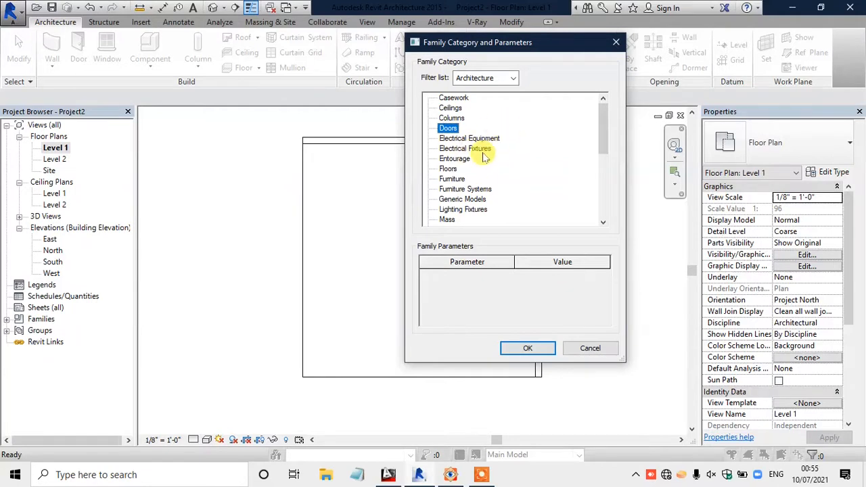
{"action": "left_click", "coordinate": [455, 99]}
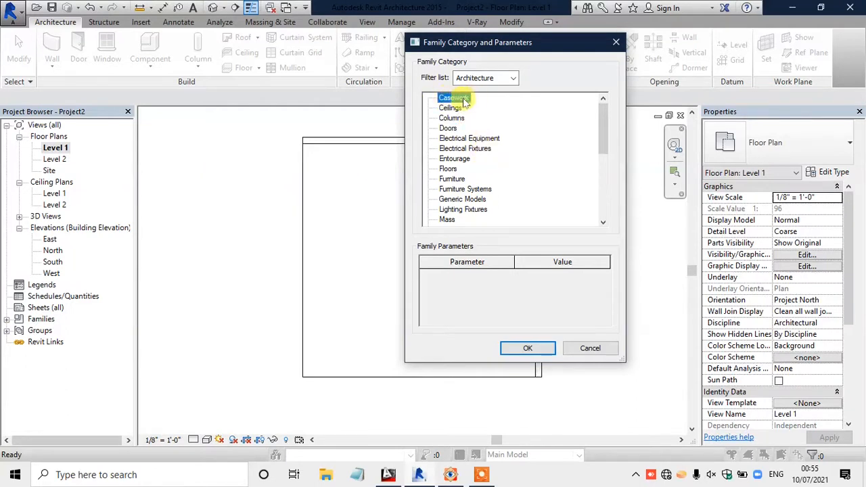
{"action": "left_click", "coordinate": [528, 348]}
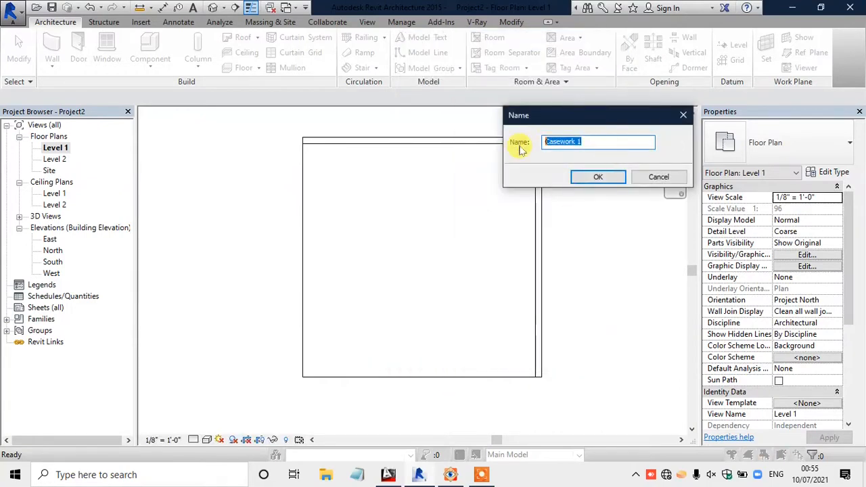
{"action": "type", "text": "Ki"}
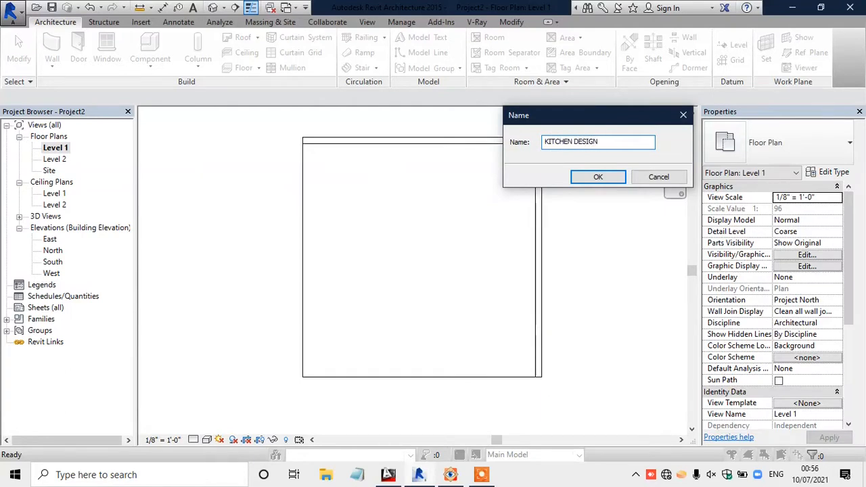
{"action": "left_click", "coordinate": [598, 176]}
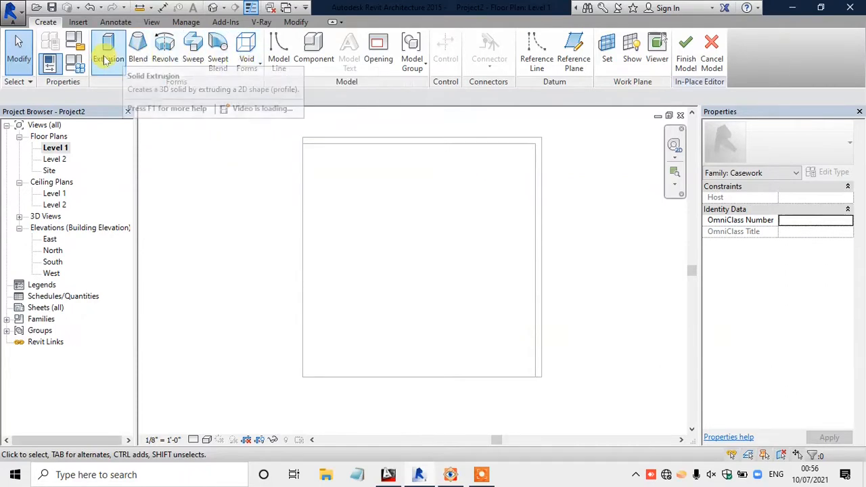
Step: Examine the U-shaped base cabinets and countertop in the kitchen reference picture in FastStone Image Viewer, and return to Revit
{"action": "left_click", "coordinate": [174, 66]}
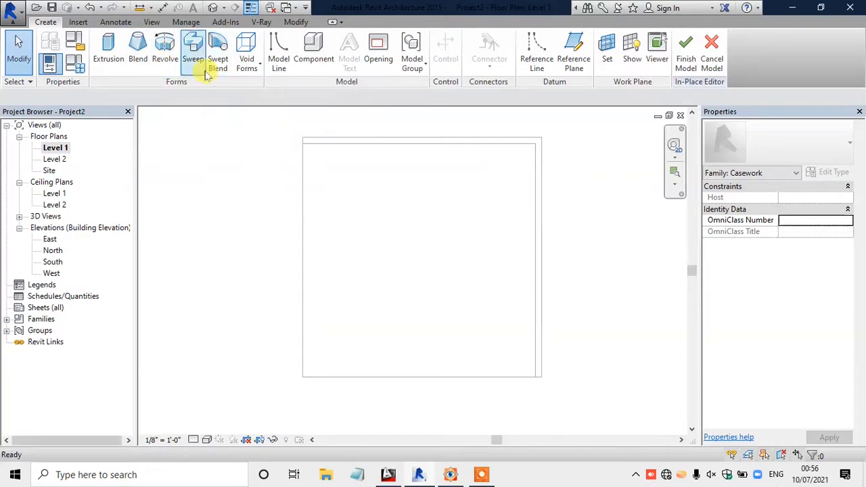
{"action": "left_click", "coordinate": [481, 474]}
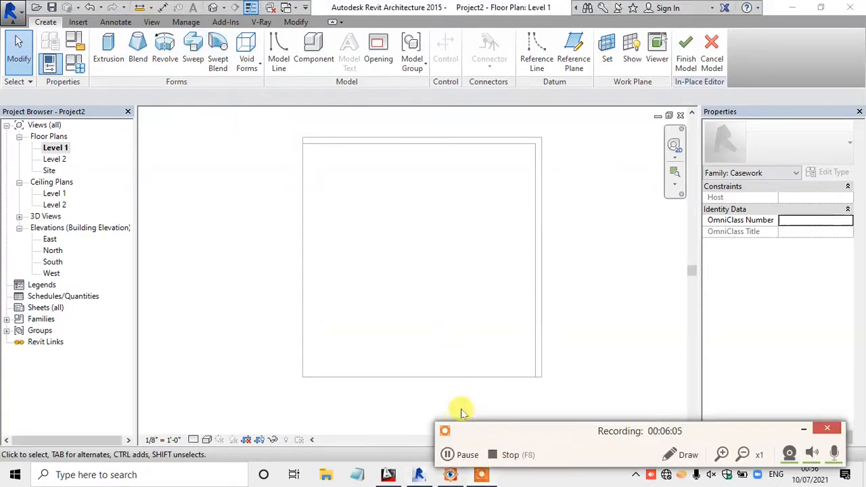
{"action": "left_click", "coordinate": [796, 427]}
{"action": "left_click", "coordinate": [451, 473]}
{"action": "left_click_drag", "start_coordinate": [408, 327], "coordinate": [391, 277]}
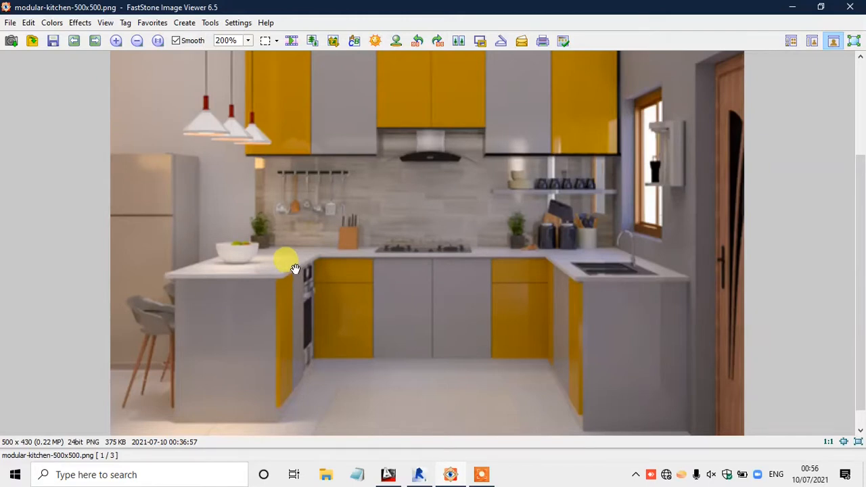
{"action": "left_click_drag", "start_coordinate": [290, 361], "coordinate": [286, 338]}
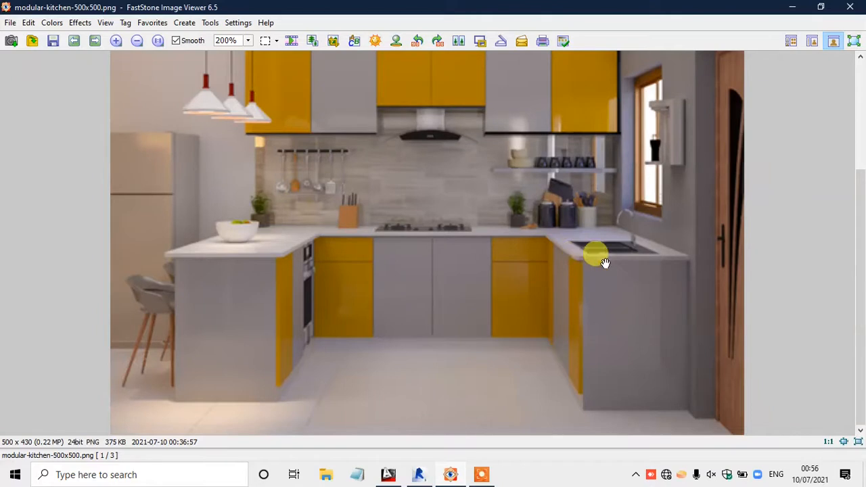
{"action": "left_click", "coordinate": [792, 7]}
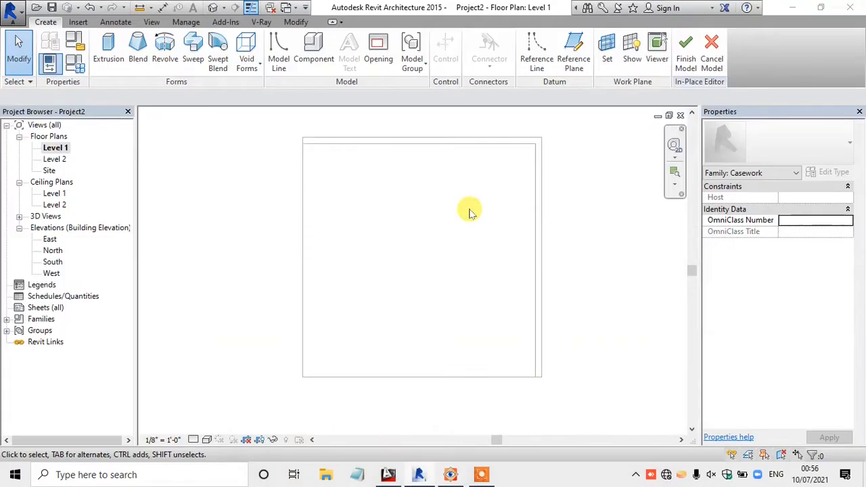
{"action": "scroll", "coordinate": [498, 136], "scroll_direction": "up", "scroll_amount": 1}
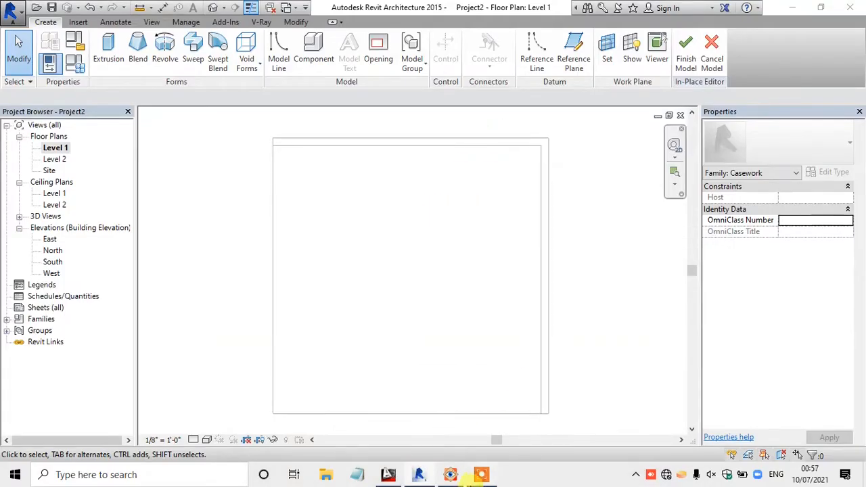
{"action": "left_click", "coordinate": [481, 474]}
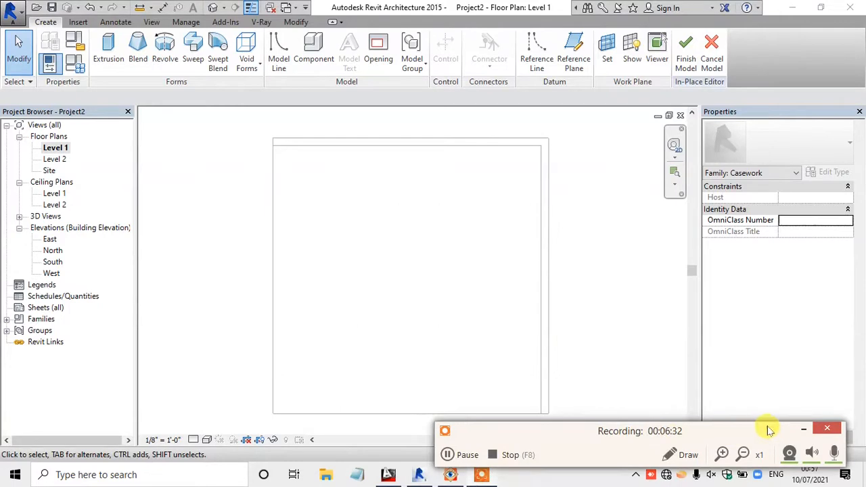
{"action": "left_click", "coordinate": [803, 429]}
{"action": "left_click", "coordinate": [452, 474]}
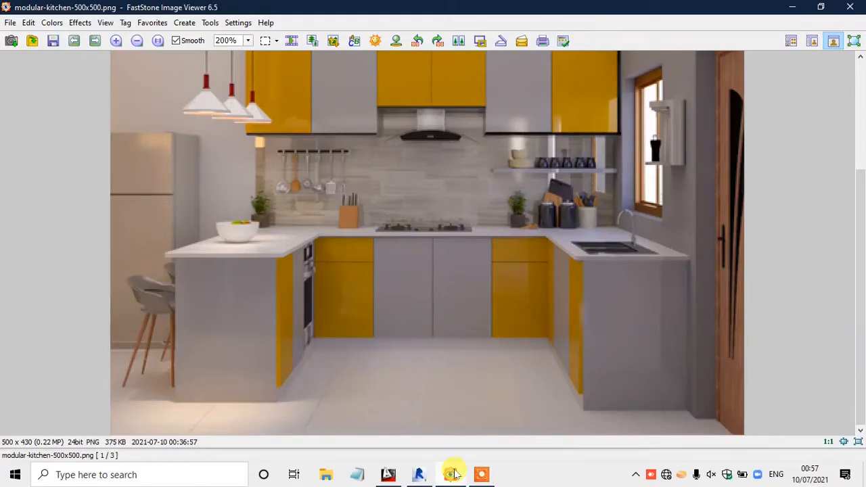
{"action": "left_click", "coordinate": [451, 474]}
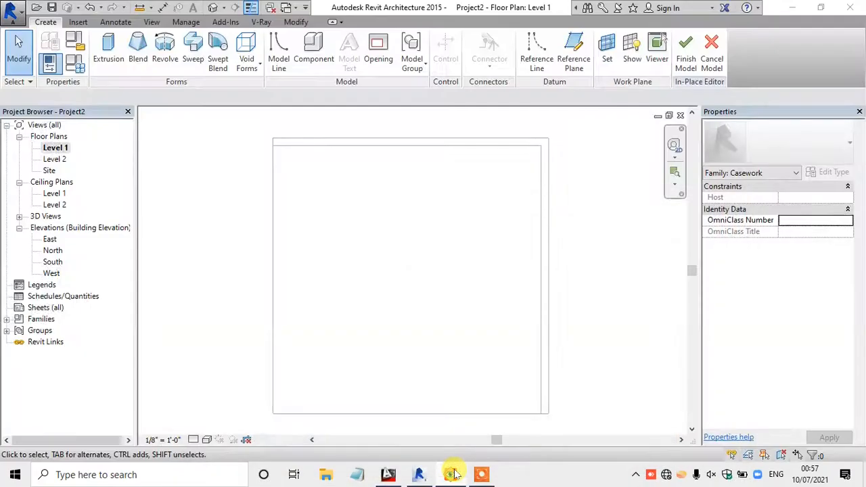
Step: Start a solid extrusion and sketch a 2'-6" line inward from the vertical wall's inner face, continuing about 15'-2" up to the horizontal wall's inner face
{"action": "left_click", "coordinate": [109, 51]}
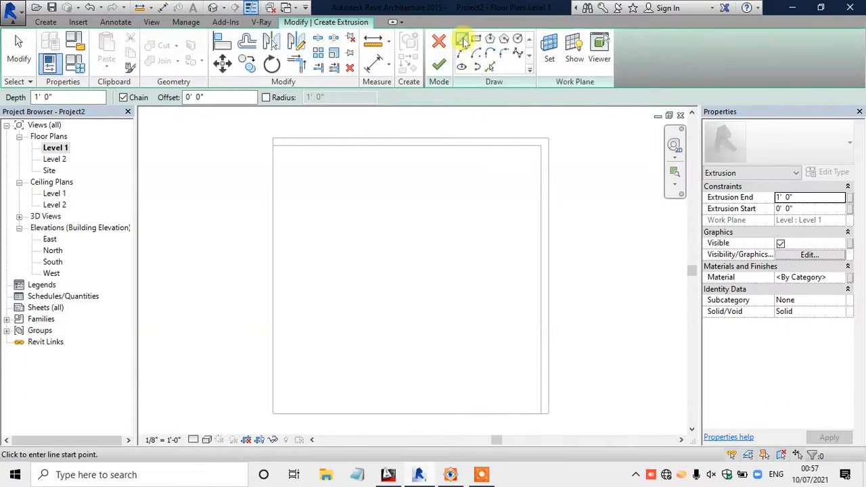
{"action": "left_click", "coordinate": [451, 475]}
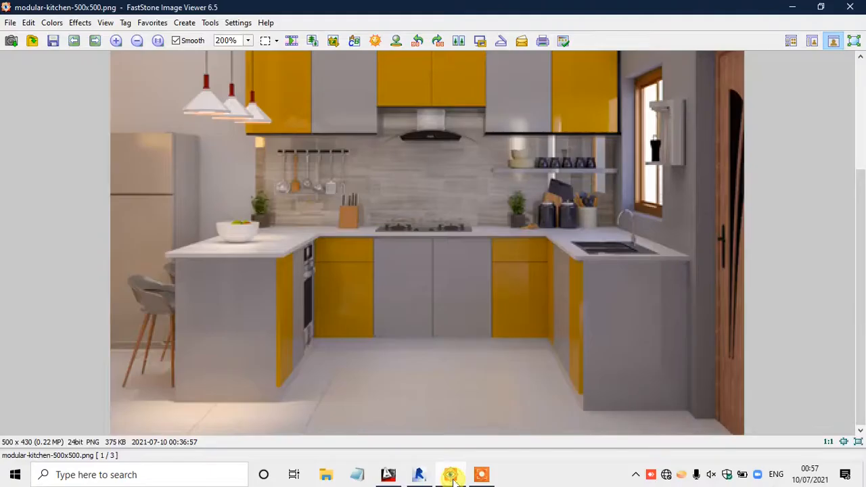
{"action": "left_click", "coordinate": [450, 475]}
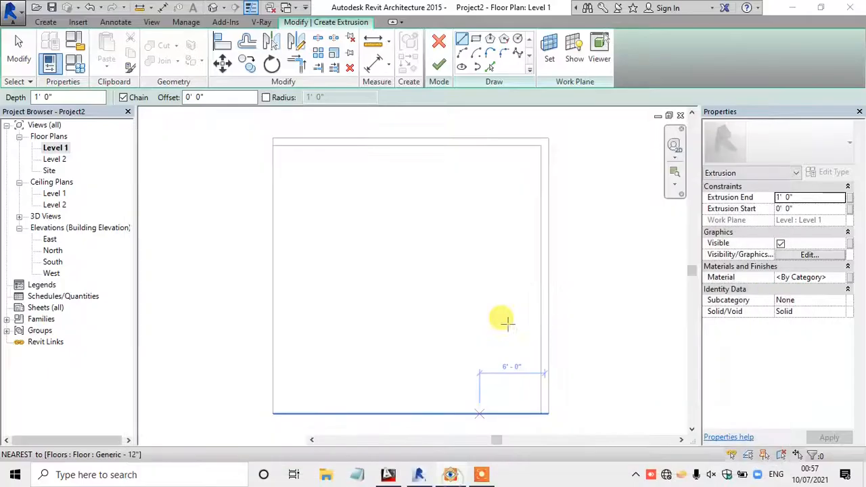
{"action": "left_click", "coordinate": [540, 307]}
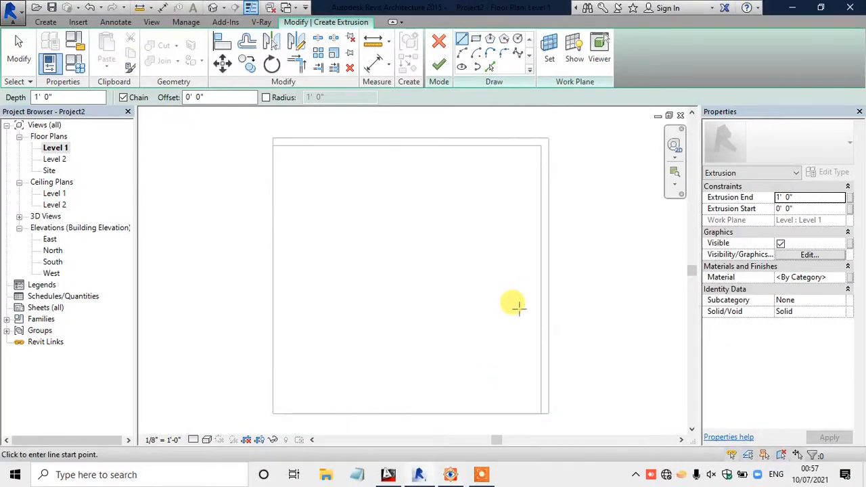
{"action": "left_click", "coordinate": [541, 309]}
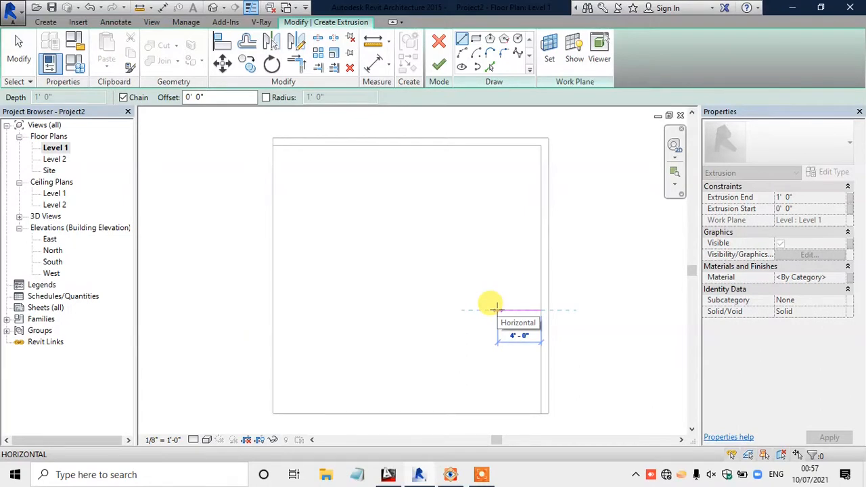
{"action": "type", "text": "2' - 6"}
{"action": "key", "text": "Return"}
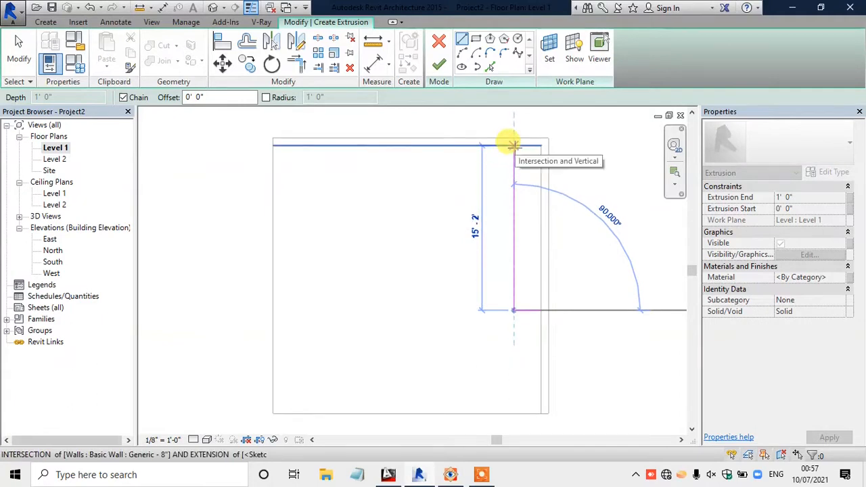
{"action": "left_click", "coordinate": [514, 144]}
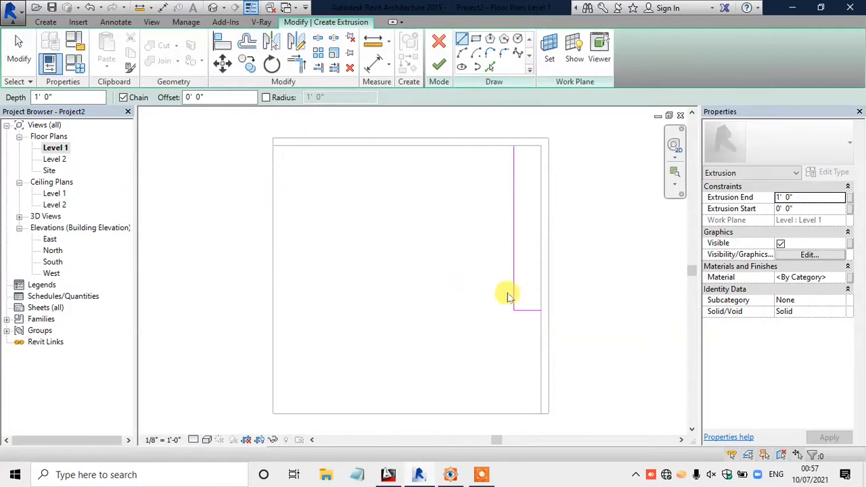
{"action": "key", "text": "Escape"}
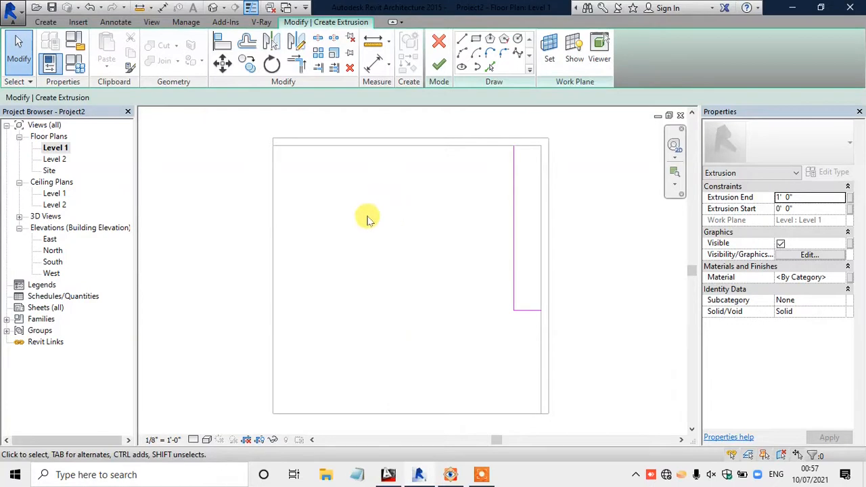
Step: Add sketch lines with Pick Lines at a 3' 0" inward offset from both walls' inner faces and the floor's free vertical edge
{"action": "scroll", "coordinate": [378, 148], "scroll_direction": "up", "scroll_amount": 2}
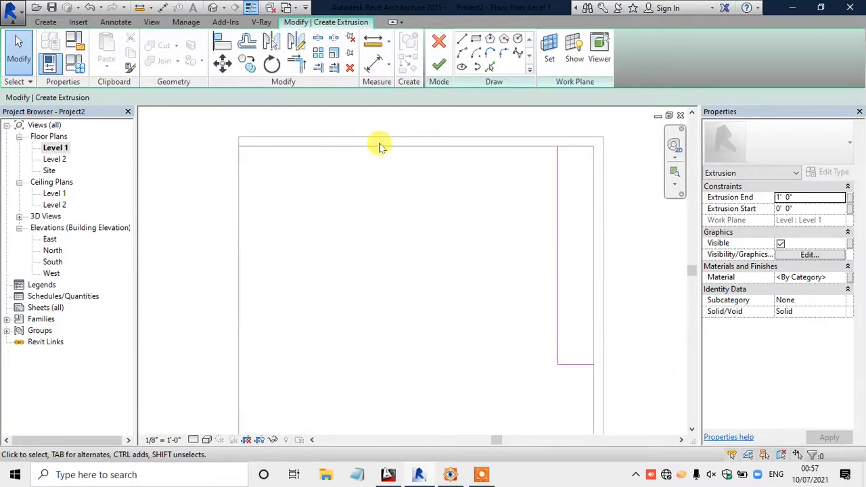
{"action": "left_click", "coordinate": [490, 69]}
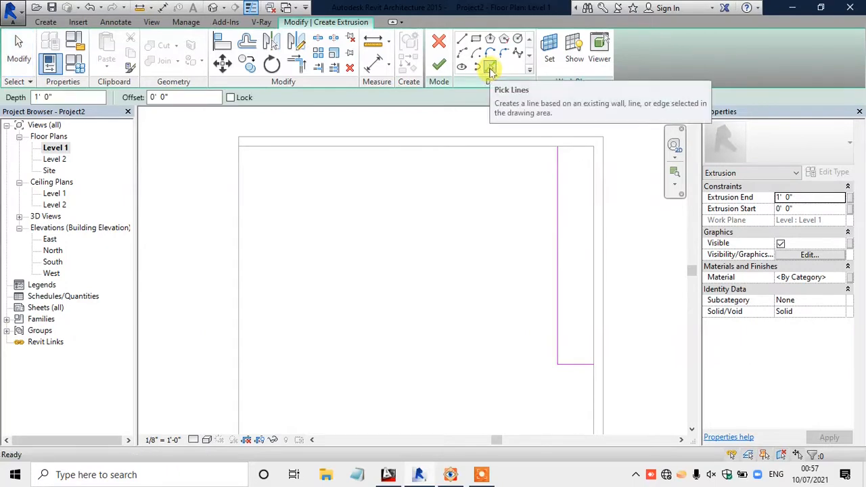
{"action": "left_click", "coordinate": [198, 96]}
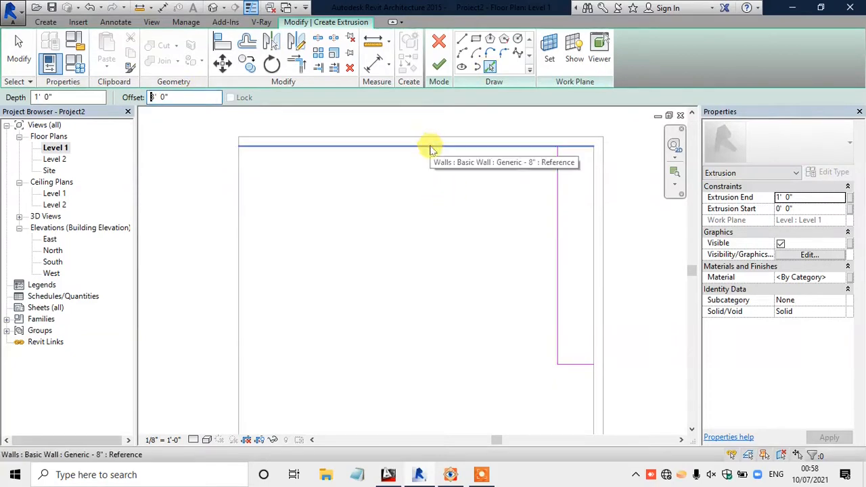
{"action": "left_click", "coordinate": [460, 149]}
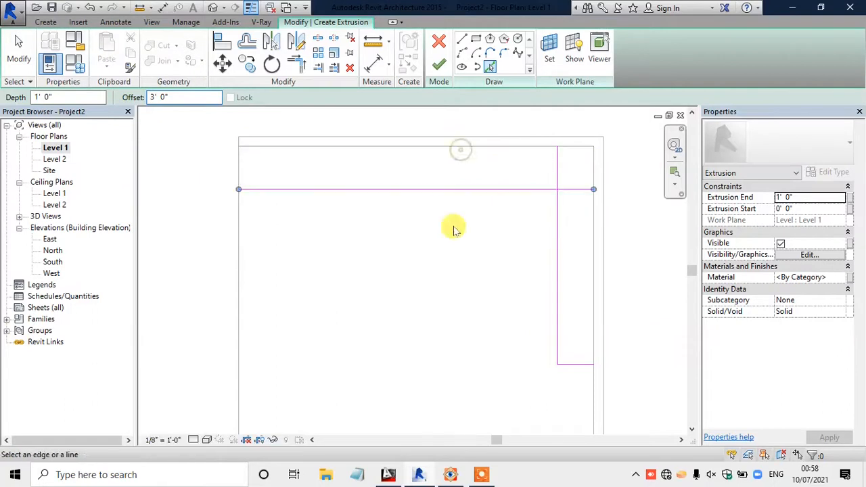
{"action": "left_click", "coordinate": [590, 256]}
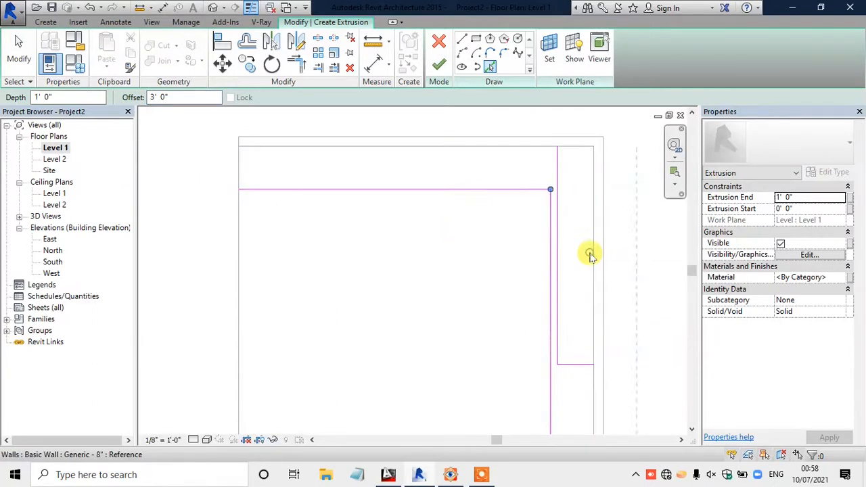
{"action": "left_click", "coordinate": [243, 264]}
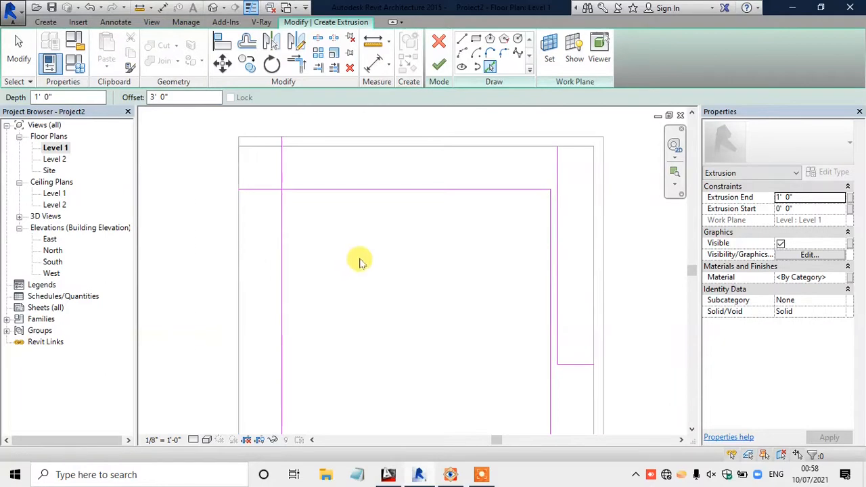
{"action": "key", "text": "Escape"}
Step: Delete the long sketch line that was drawn 2'-6" from the vertical wall's inner face
{"action": "left_click", "coordinate": [559, 177]}
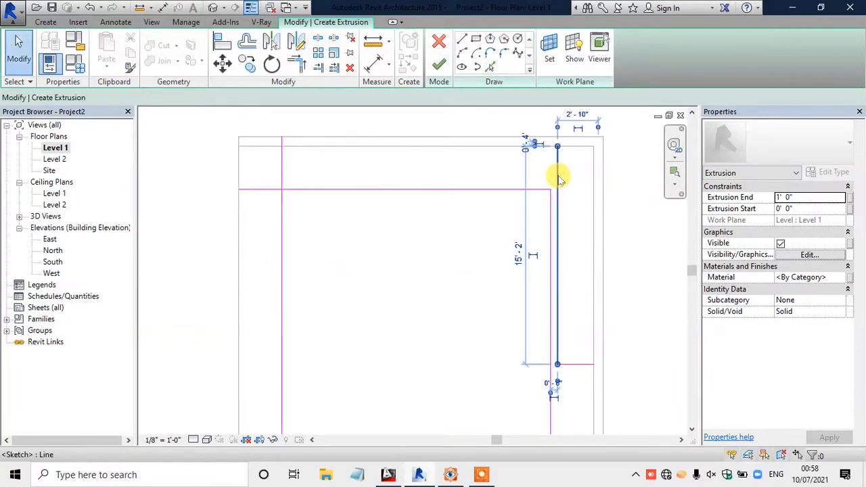
{"action": "key", "text": "Delete"}
{"action": "scroll", "coordinate": [442, 177], "scroll_direction": "down", "scroll_amount": 1}
{"action": "scroll", "coordinate": [303, 198], "scroll_direction": "up", "scroll_amount": 1}
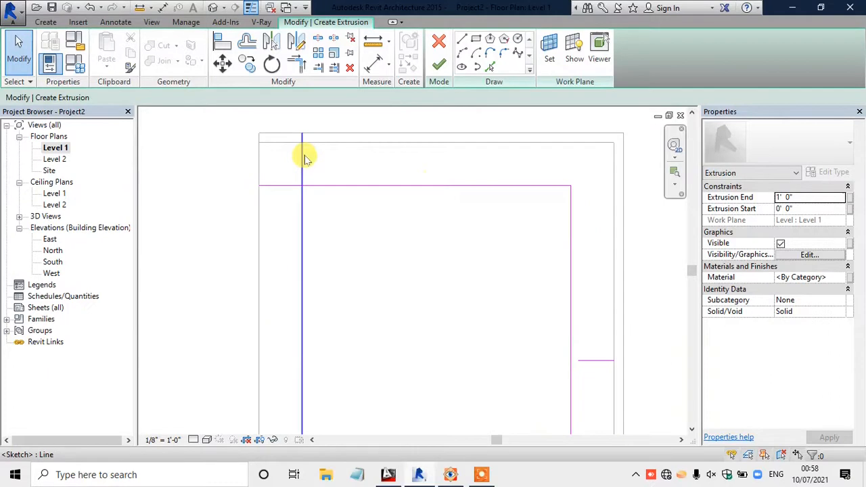
Step: Shorten the inner line near the floor's free edge and the one along the horizontal wall so they meet at a corner
{"action": "left_click", "coordinate": [302, 140]}
{"action": "mouse_move", "coordinate": [302, 163]}
{"action": "left_mouse_down"}
{"action": "mouse_move", "coordinate": [302, 185]}
{"action": "mouse_move", "coordinate": [282, 182]}
{"action": "mouse_move", "coordinate": [301, 186]}
{"action": "left_mouse_up"}
{"action": "left_click", "coordinate": [274, 186]}
{"action": "left_click", "coordinate": [397, 262]}
{"action": "scroll", "coordinate": [383, 177], "scroll_direction": "down", "scroll_amount": 1}
Step: Shorten the inner line along the vertical wall to 12'-2" so it ends at the short line coming off that wall
{"action": "left_click", "coordinate": [532, 334]}
{"action": "left_click", "coordinate": [525, 357]}
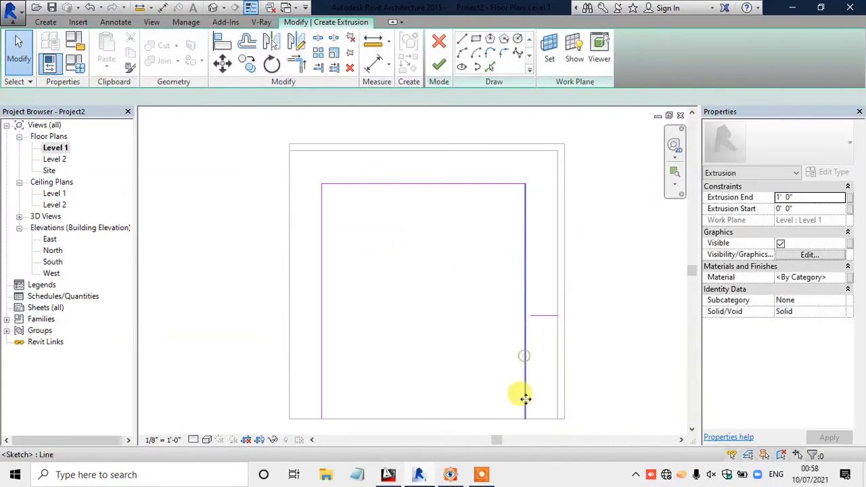
{"action": "mouse_move", "coordinate": [525, 418]}
{"action": "left_mouse_down"}
{"action": "mouse_move", "coordinate": [520, 311]}
{"action": "mouse_move", "coordinate": [527, 322]}
{"action": "left_mouse_up"}
{"action": "scroll", "coordinate": [527, 322], "scroll_direction": "up", "scroll_amount": 3}
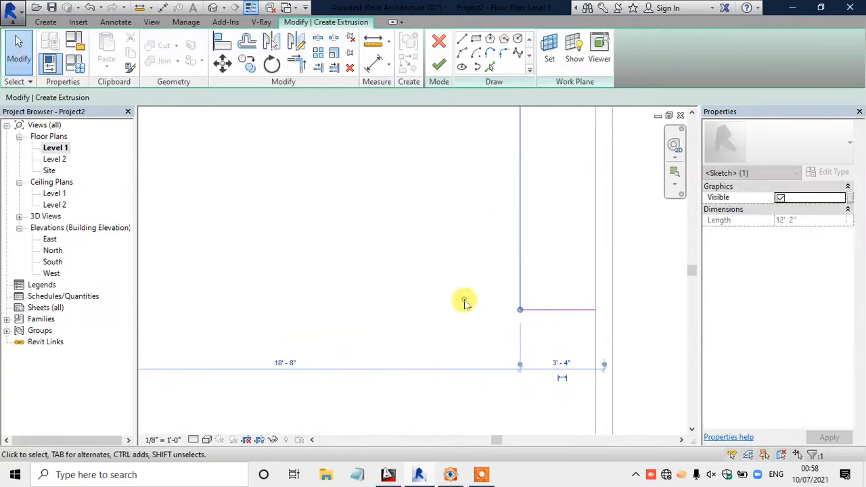
{"action": "left_click", "coordinate": [464, 299]}
{"action": "scroll", "coordinate": [469, 309], "scroll_direction": "down", "scroll_amount": 2}
Step: Check the kitchen reference picture in FastStone Image Viewer and, in Revit, shorten the inner line near the floor's free edge to 9'-0"
{"action": "left_click", "coordinate": [453, 477]}
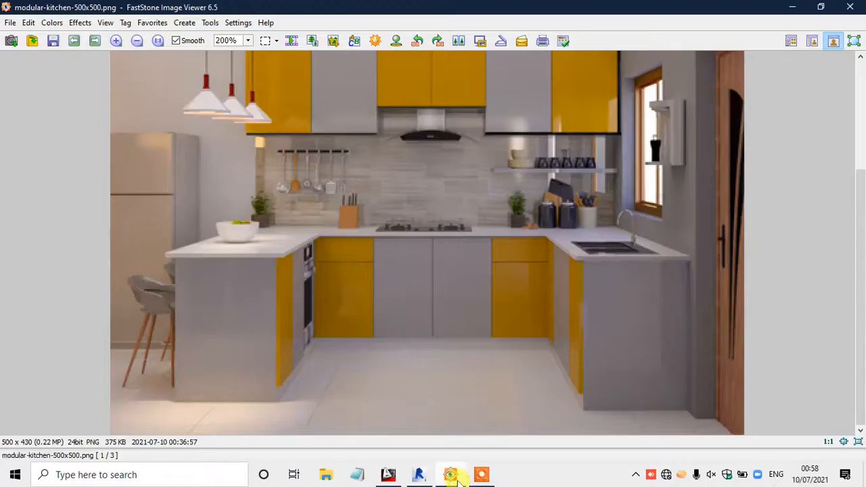
{"action": "left_click", "coordinate": [451, 474]}
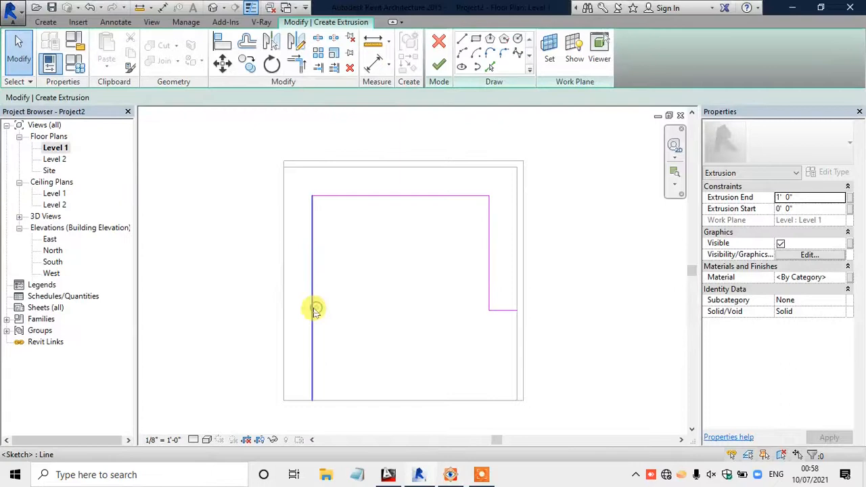
{"action": "left_click", "coordinate": [310, 397]}
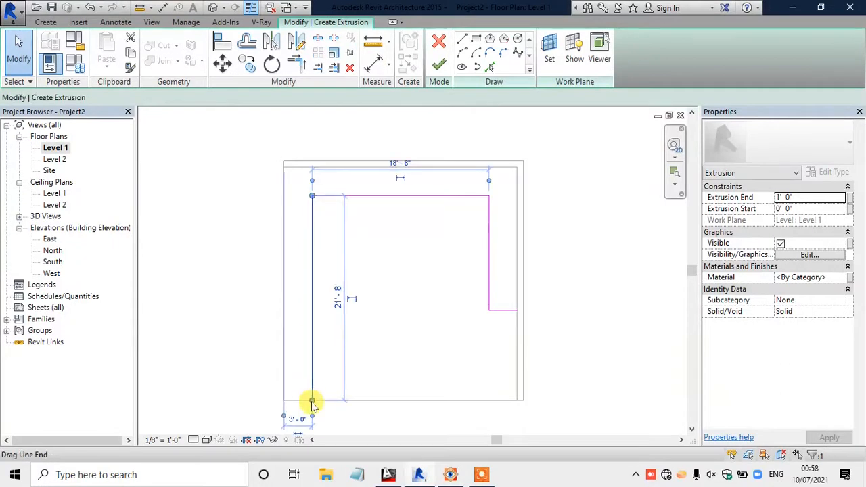
{"action": "left_click_drag", "start_coordinate": [309, 386], "coordinate": [308, 279]}
{"action": "left_click", "coordinate": [450, 474]}
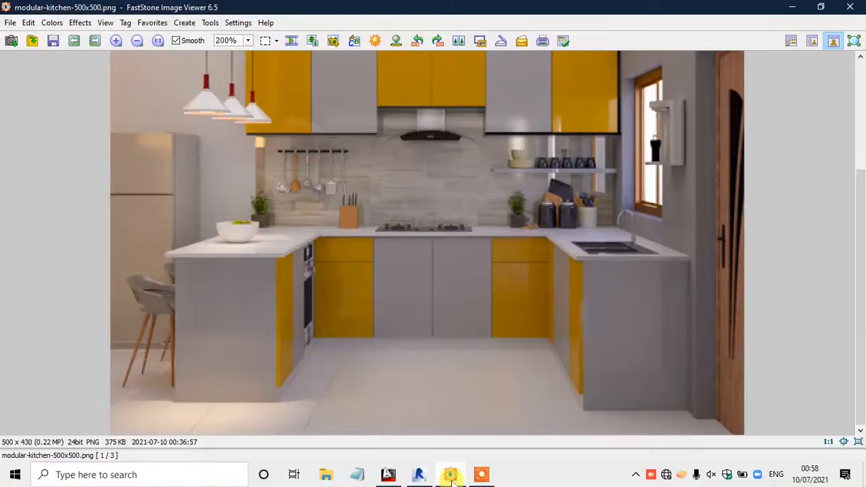
{"action": "left_click", "coordinate": [450, 474]}
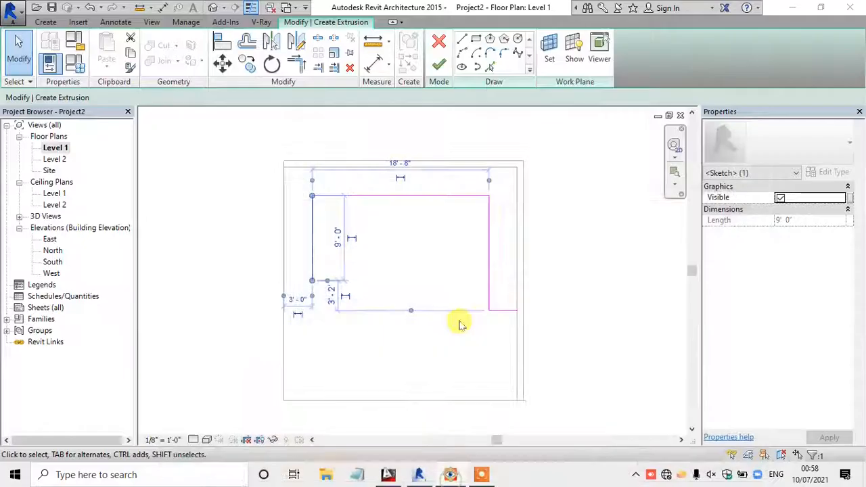
Step: Set the distance between the 9'-0" inner line and the floor's free edge to 4'
{"action": "scroll", "coordinate": [409, 183], "scroll_direction": "up", "scroll_amount": 2}
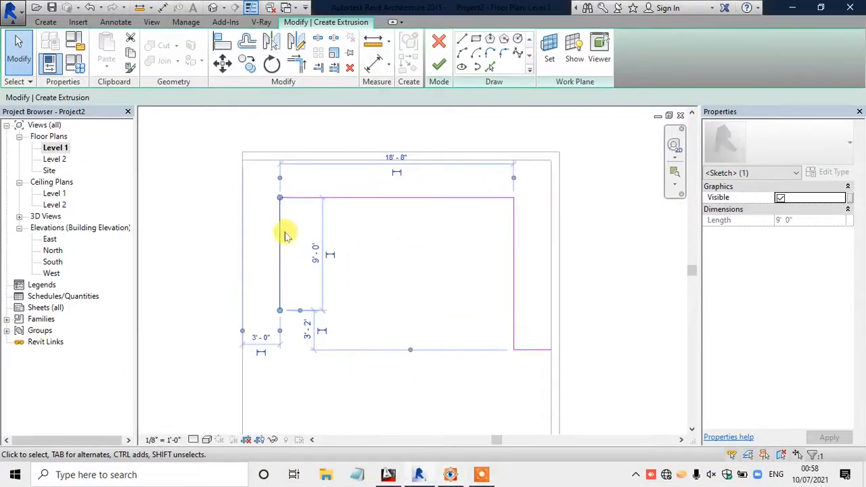
{"action": "left_click", "coordinate": [286, 225]}
{"action": "left_click", "coordinate": [280, 223]}
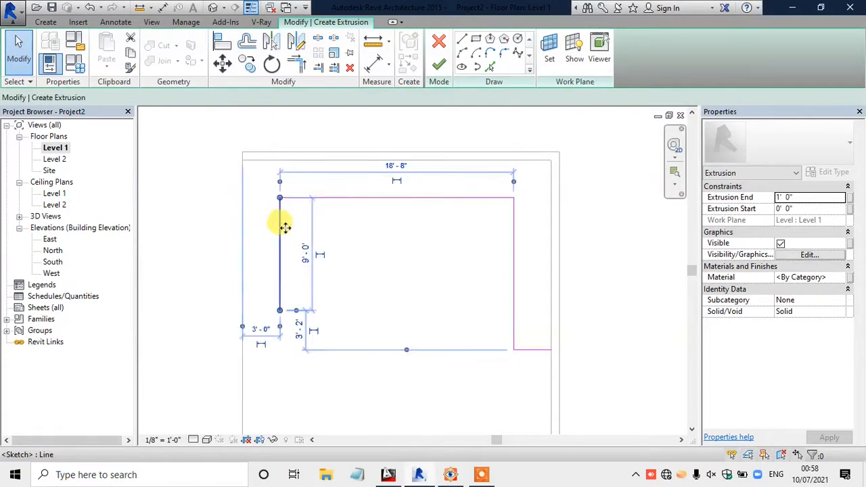
{"action": "left_click", "coordinate": [262, 326]}
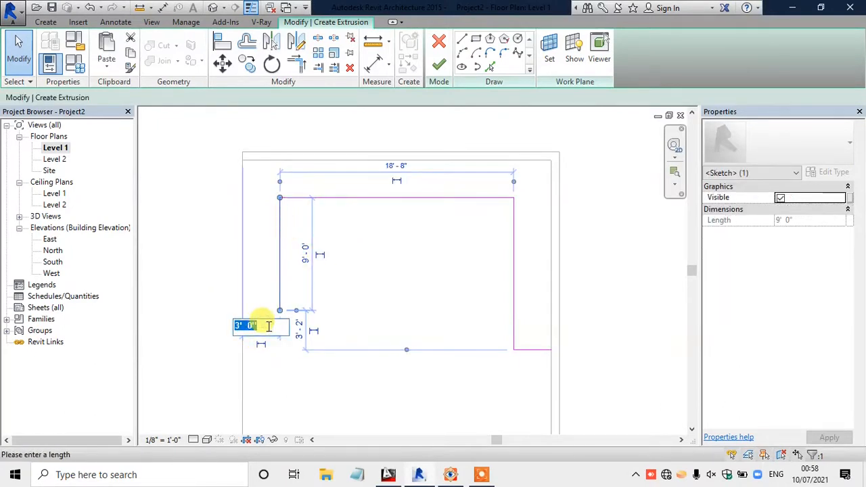
{"action": "type", "text": "4'"}
{"action": "key", "text": "Return"}
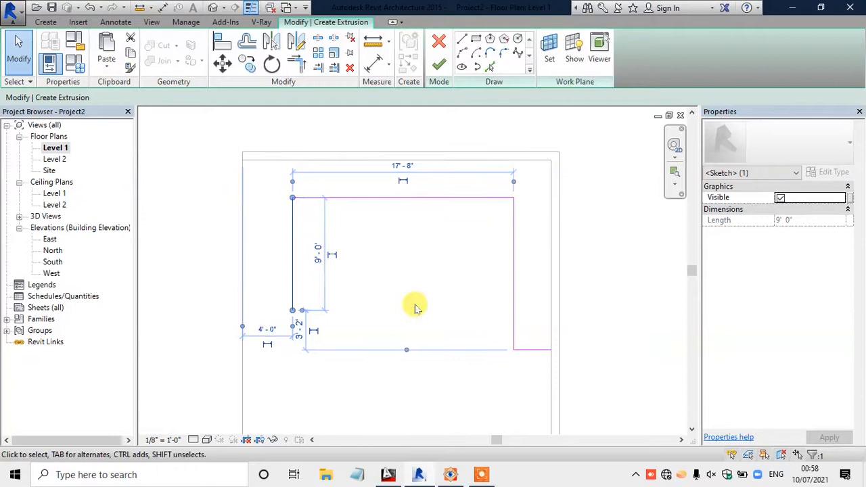
Step: Set the length of the short end line at the vertical wall to 4'
{"action": "left_click", "coordinate": [547, 301]}
{"action": "left_click", "coordinate": [541, 348]}
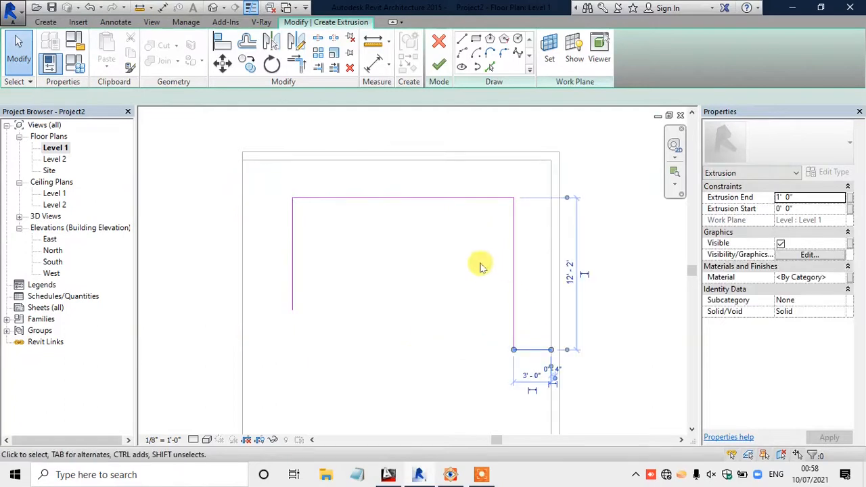
{"action": "left_click", "coordinate": [532, 376]}
{"action": "type", "text": "4"}
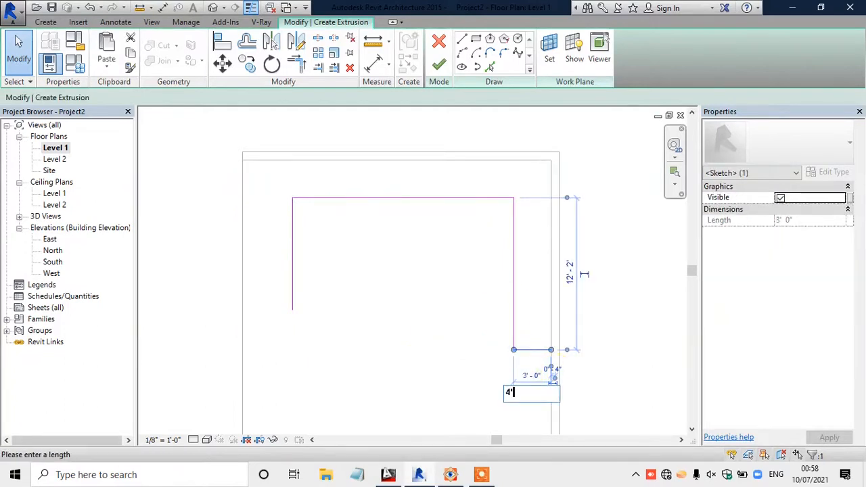
{"action": "type", "text": "'"}
{"action": "key", "text": "Return"}
Step: Nudge the vertical-wall leg's inner line and end line together into the room until the end line stops just inside the wall's inner face
{"action": "left_click", "coordinate": [468, 319]}
{"action": "scroll", "coordinate": [525, 325], "scroll_direction": "up", "scroll_amount": 1}
{"action": "left_click_drag", "start_coordinate": [534, 309], "coordinate": [479, 366]}
{"action": "key", "text": "Left"}
{"action": "key", "text": "Left"}
{"action": "key", "text": "Left"}
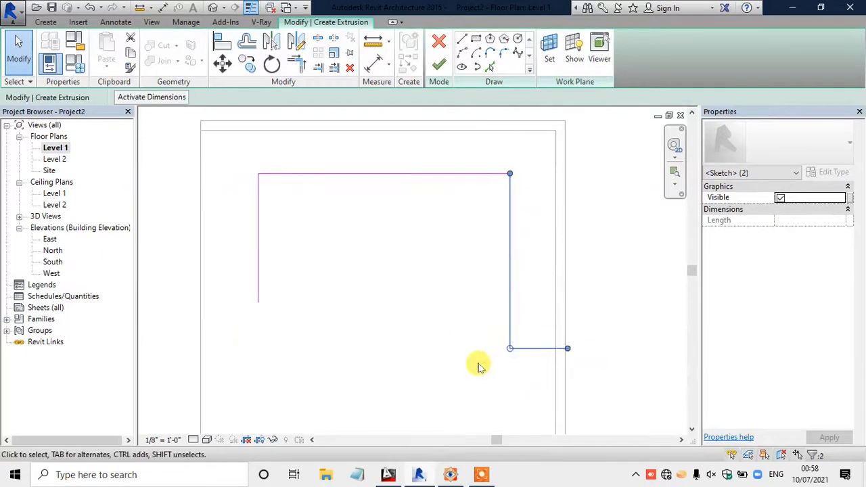
{"action": "key", "text": "Left"}
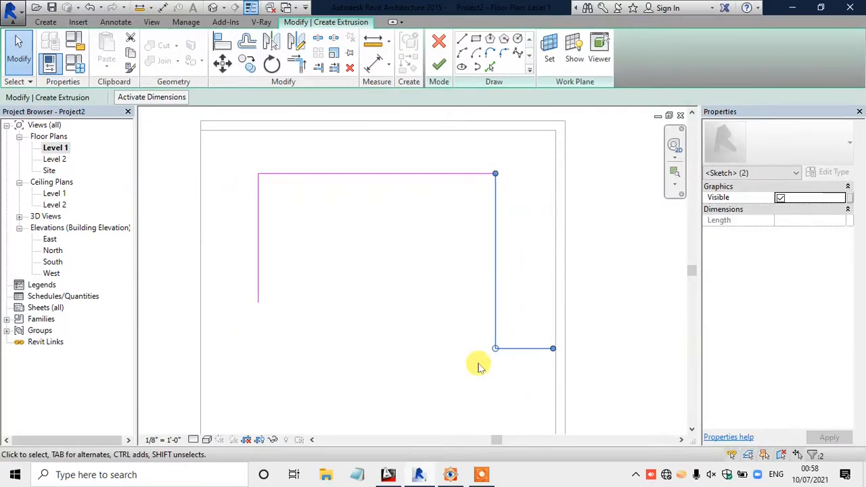
{"action": "left_click", "coordinate": [426, 248]}
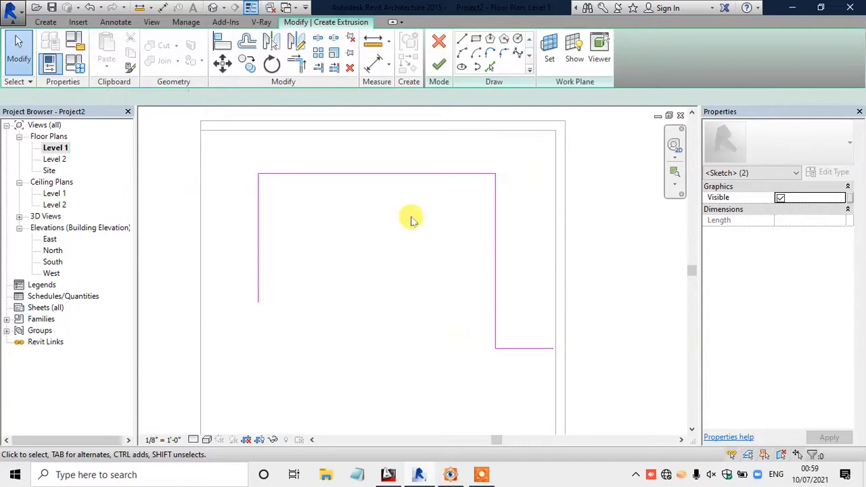
Step: Draw the remaining outline with chained lines: 4'-0" to the floor's free edge, 12'-0" along it, 24'-8" along the horizontal wall, and down the vertical wall
{"action": "left_click", "coordinate": [460, 40]}
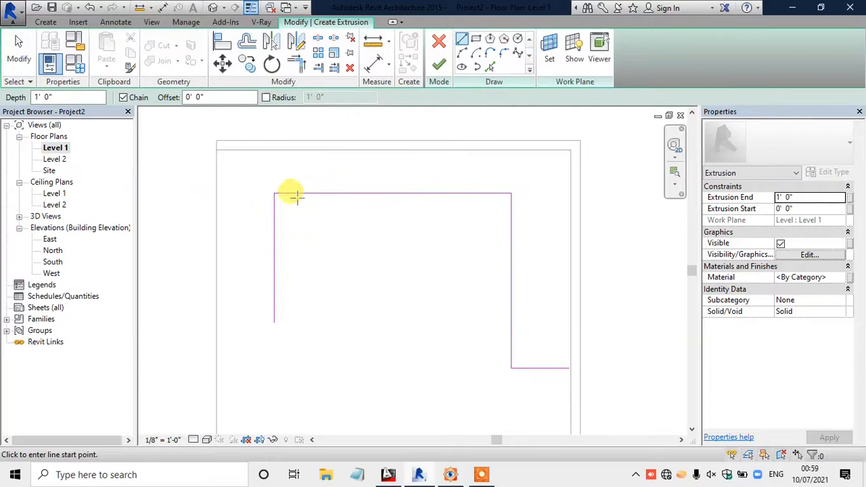
{"action": "left_click", "coordinate": [273, 320]}
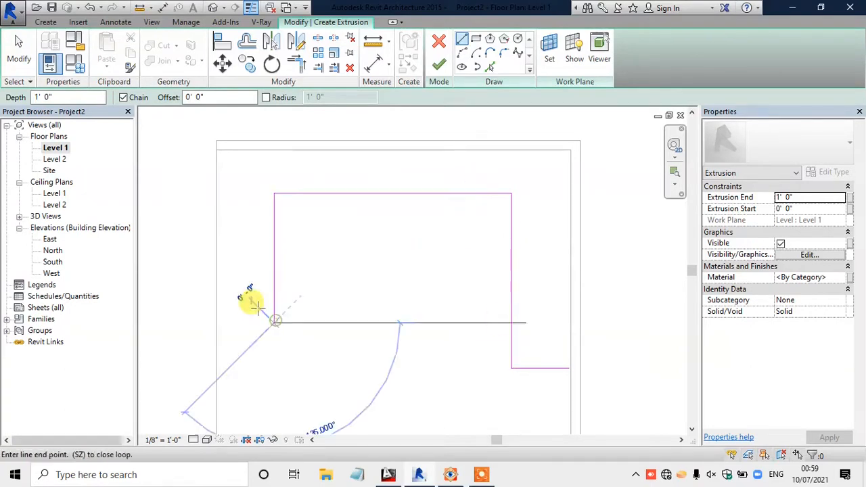
{"action": "left_click", "coordinate": [216, 323]}
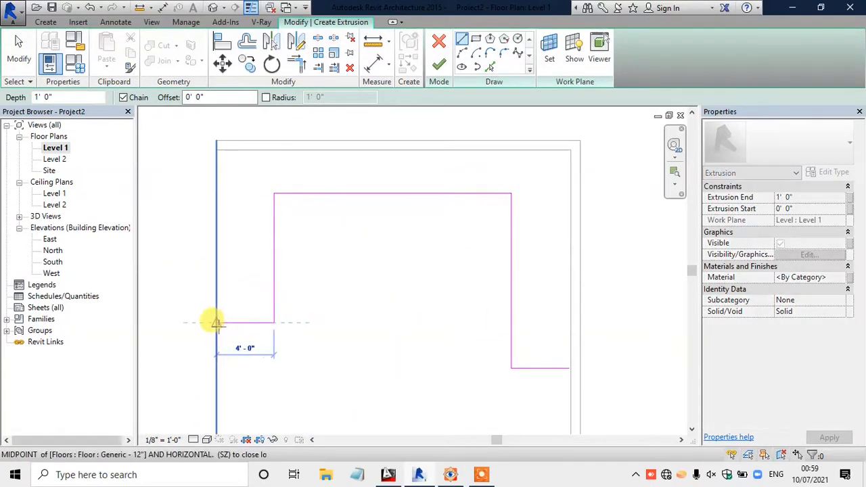
{"action": "left_click", "coordinate": [217, 148]}
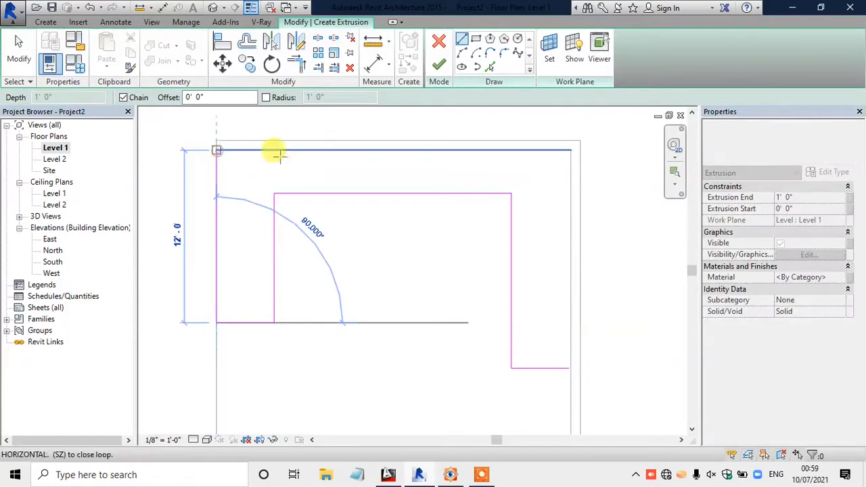
{"action": "left_click", "coordinate": [570, 149]}
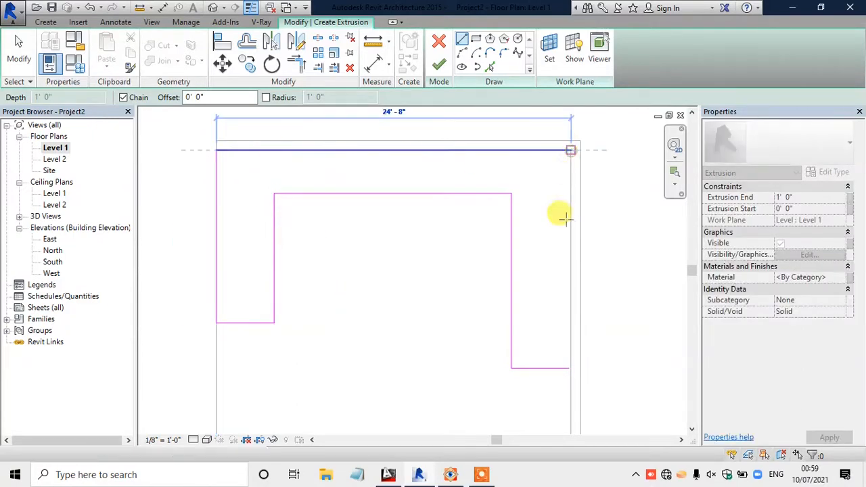
{"action": "left_click", "coordinate": [570, 367]}
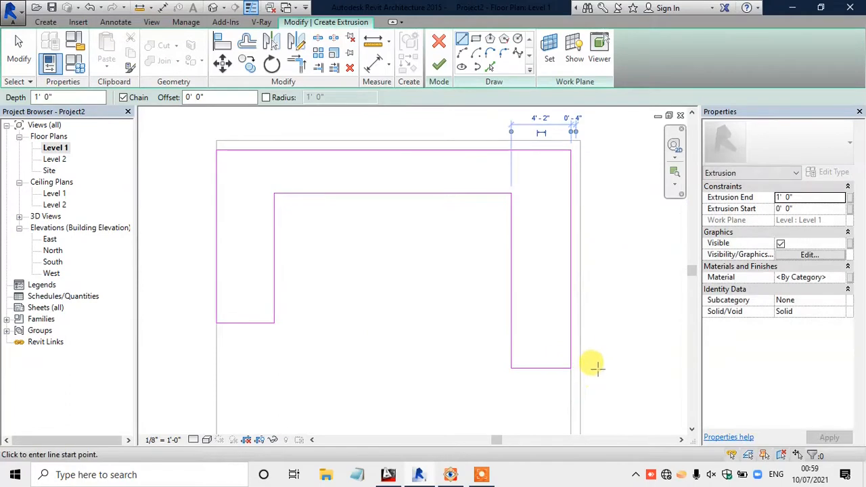
{"action": "key", "text": "Escape"}
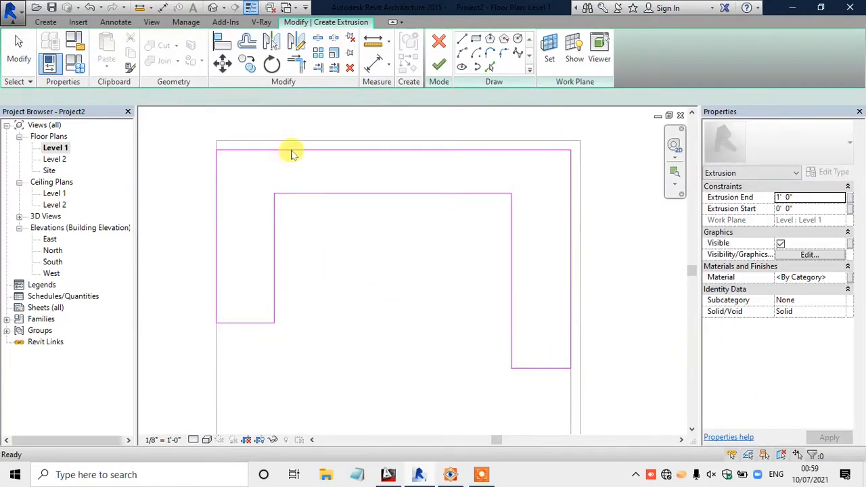
Step: Delete the 24'-8" sketch line along the horizontal wall and try to finish the extrusion sketch with the loop open
{"action": "left_click", "coordinate": [292, 150]}
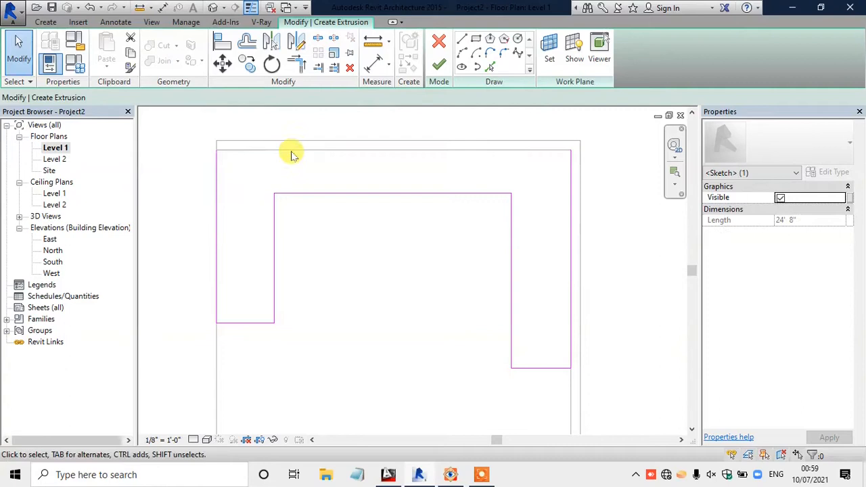
{"action": "key", "text": "Escape"}
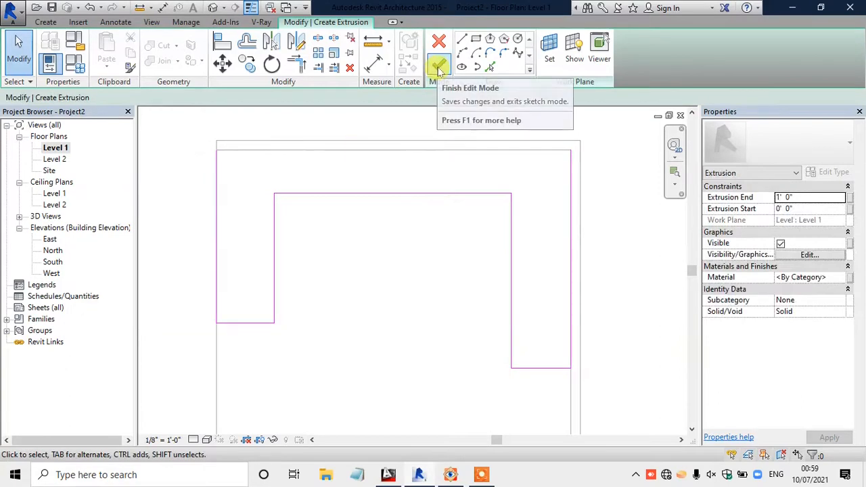
{"action": "left_click", "coordinate": [438, 68]}
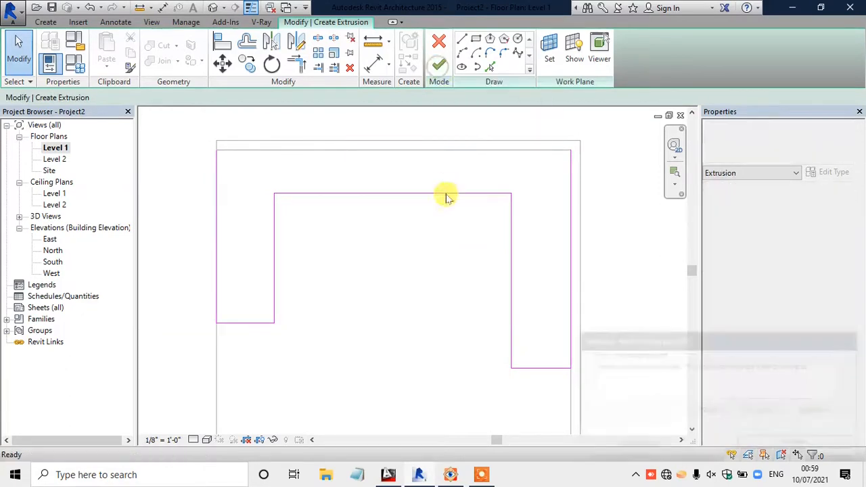
{"action": "left_click_drag", "start_coordinate": [577, 337], "coordinate": [371, 209]}
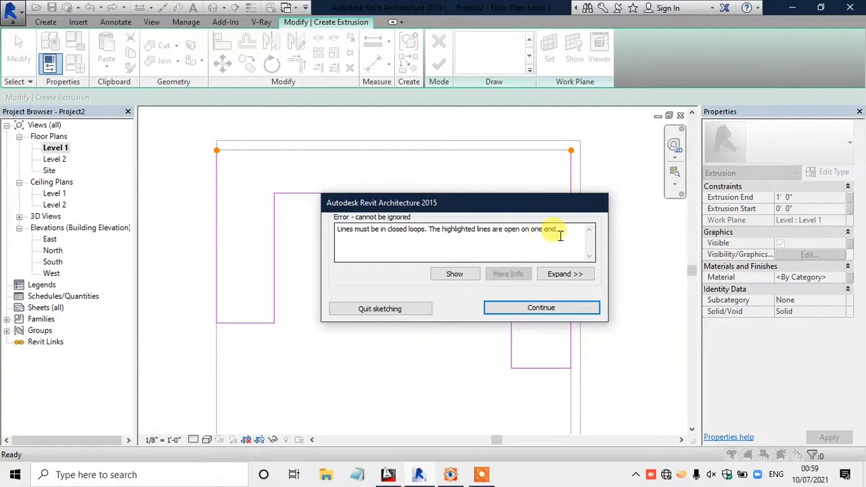
{"action": "left_click", "coordinate": [504, 309]}
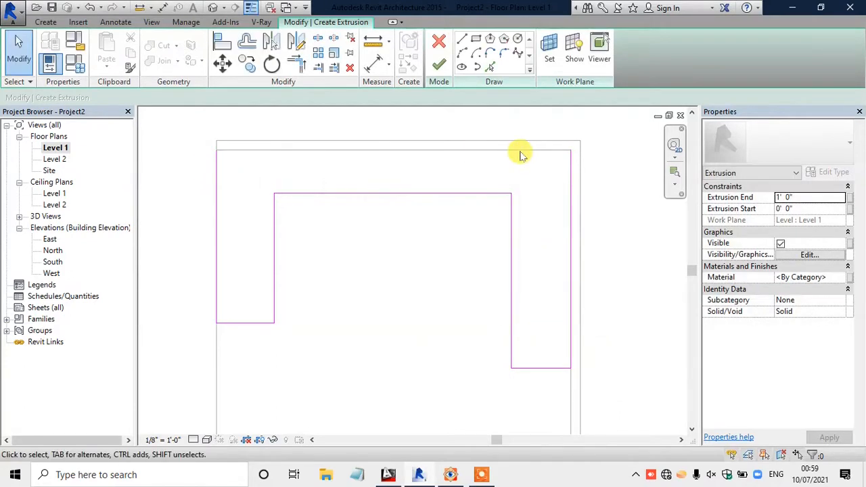
Step: Redraw the sketch line along the horizontal wall's inner face between the two open corners to close the loop
{"action": "left_click", "coordinate": [462, 40]}
{"action": "left_click", "coordinate": [216, 150]}
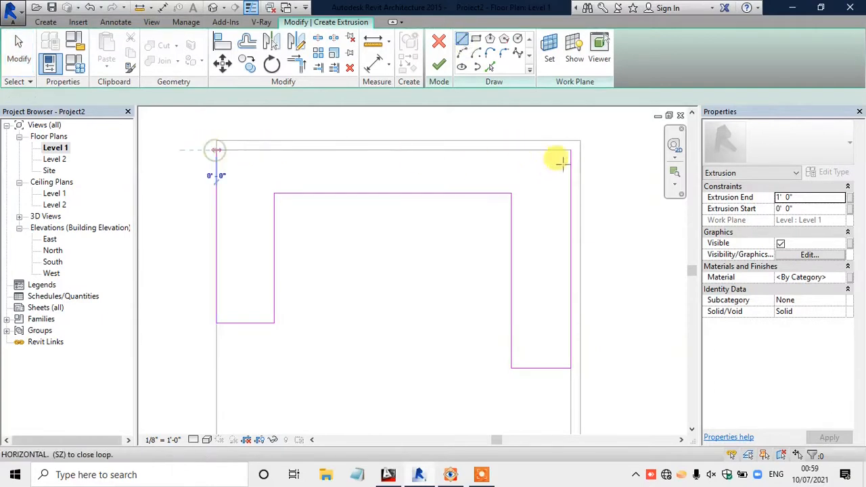
{"action": "left_click", "coordinate": [570, 150]}
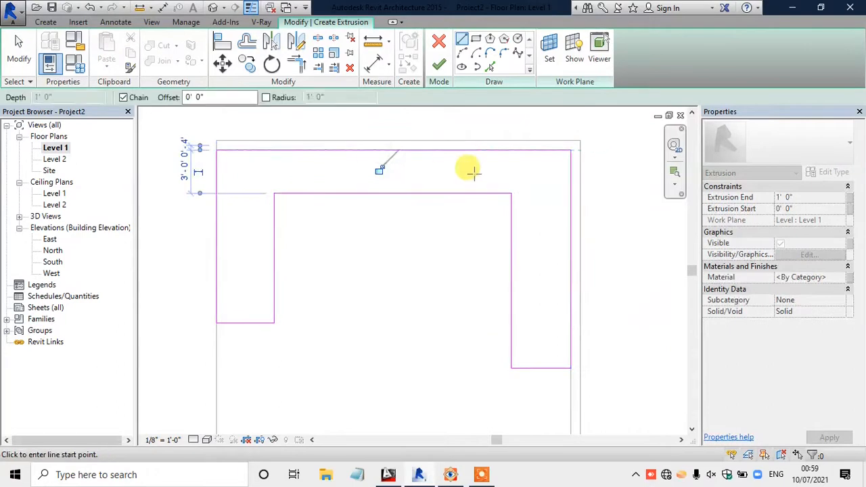
Step: Finish the U-shaped base cabinet extrusion and display it in the default 3D view
{"action": "left_click", "coordinate": [439, 65]}
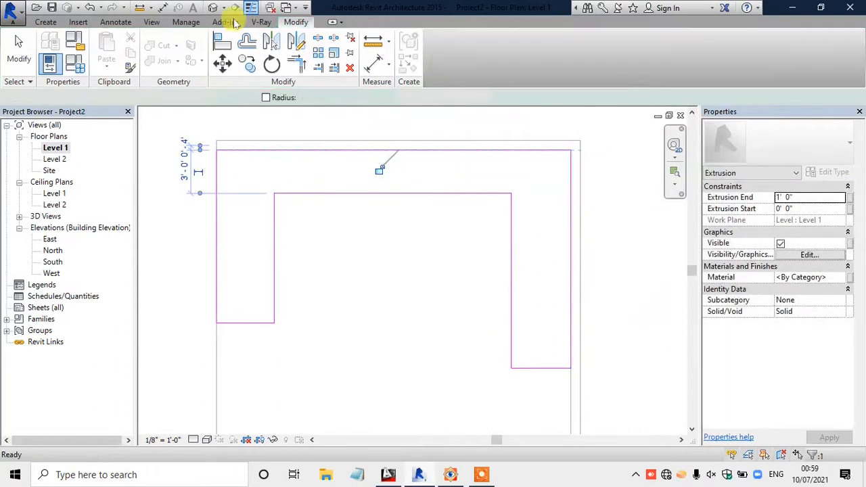
{"action": "left_click", "coordinate": [213, 8]}
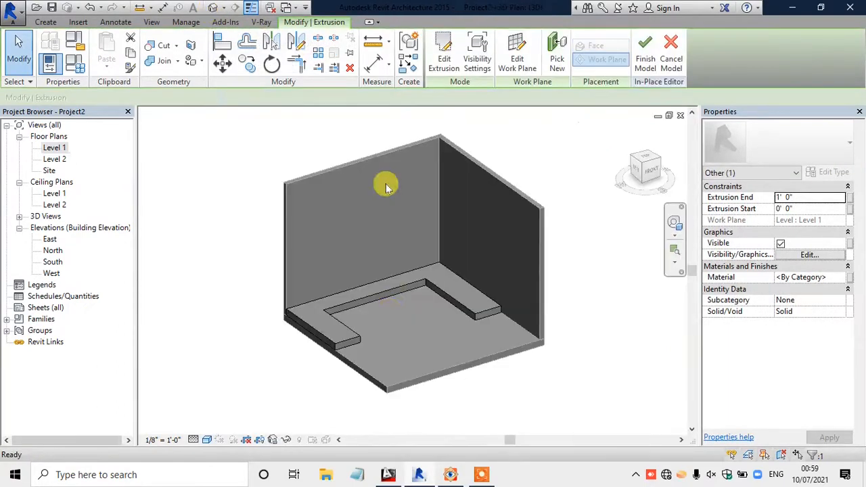
{"action": "scroll", "coordinate": [399, 314], "scroll_direction": "up", "scroll_amount": 5}
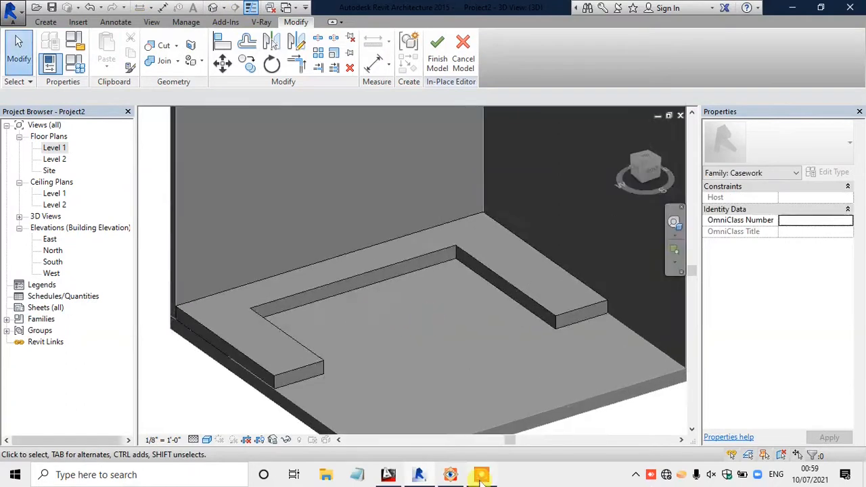
Step: Compare the U-shaped extrusion and its start and end constraints with the modular kitchen reference picture
{"action": "left_click", "coordinate": [441, 476]}
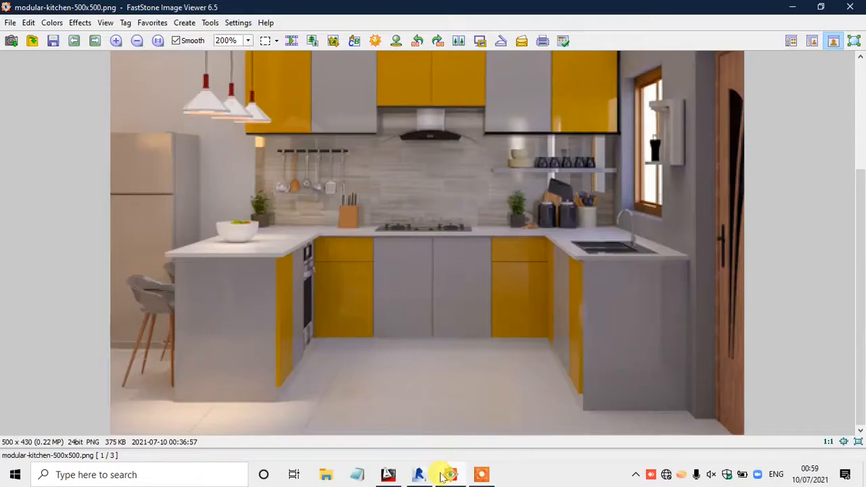
{"action": "left_click", "coordinate": [445, 474]}
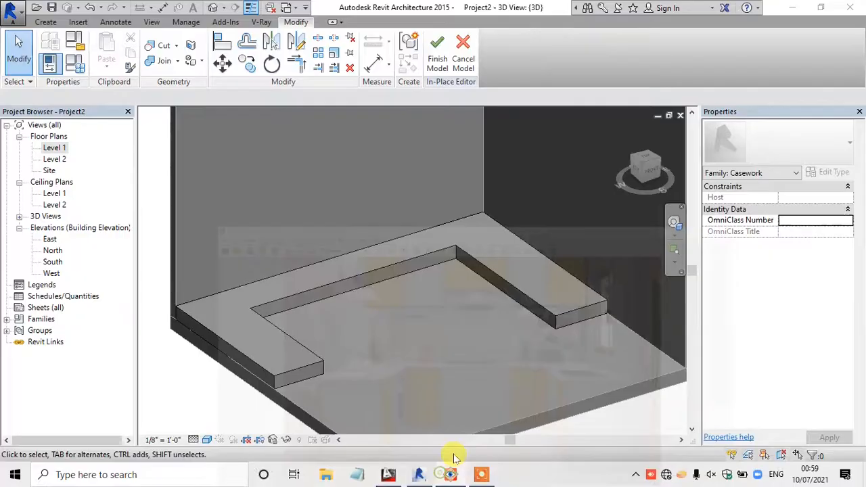
{"action": "left_click", "coordinate": [428, 268]}
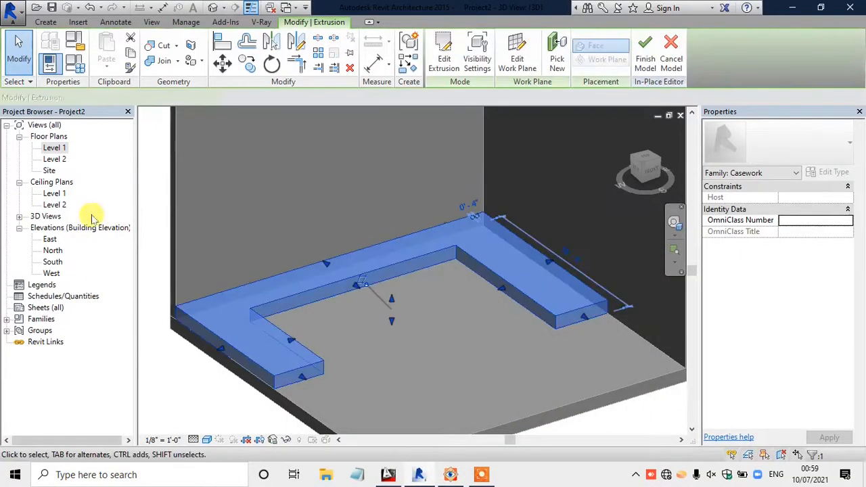
{"action": "left_click", "coordinate": [801, 197]}
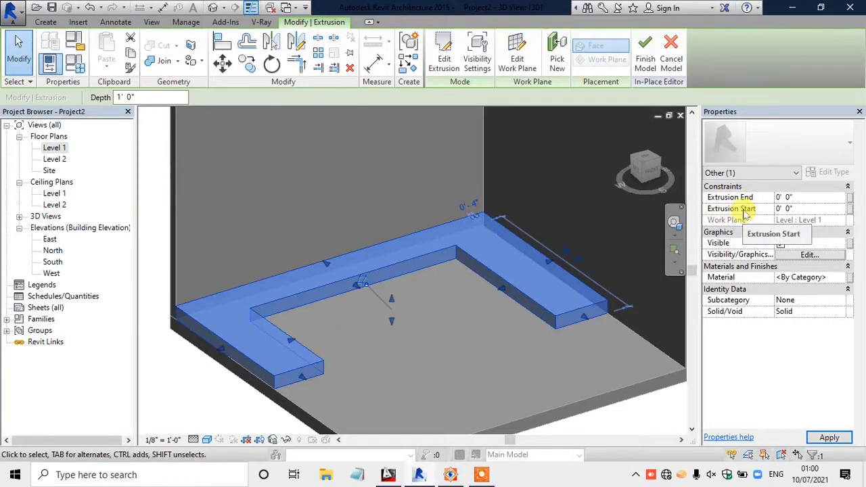
{"action": "left_click", "coordinate": [530, 278]}
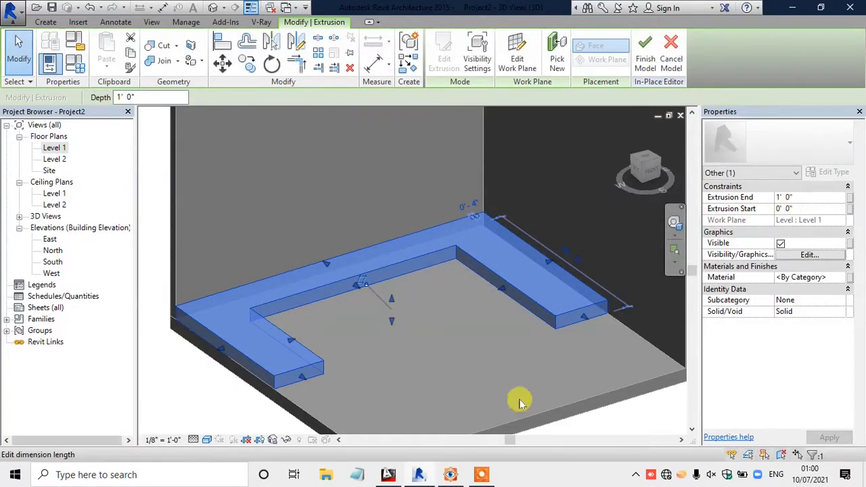
{"action": "left_click", "coordinate": [451, 475]}
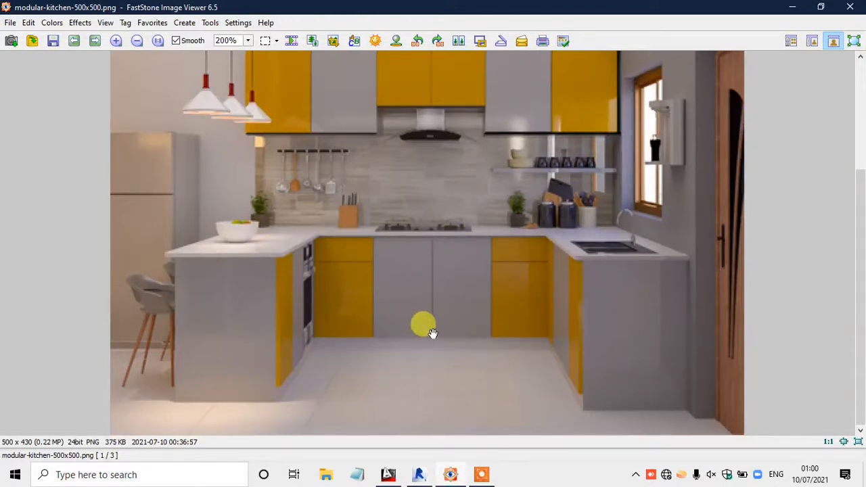
{"action": "left_click", "coordinate": [792, 6]}
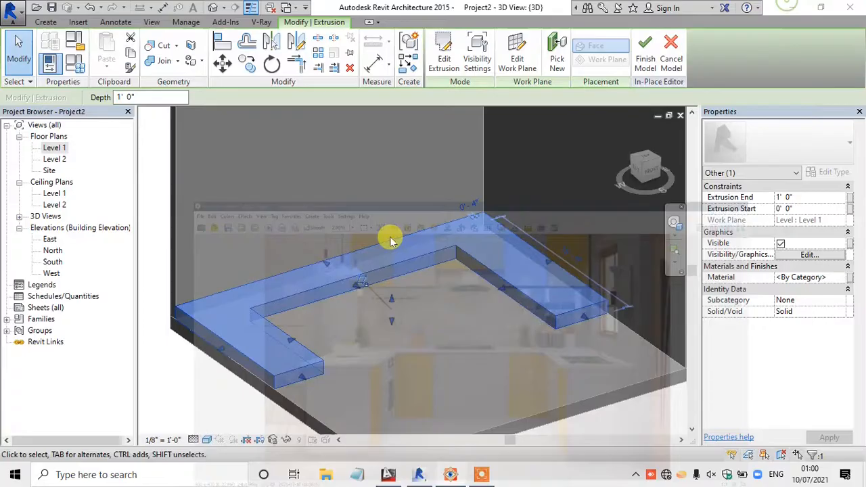
Step: Open the South elevation with the full width of the U-shaped extrusion in view
{"action": "double_click", "coordinate": [52, 262]}
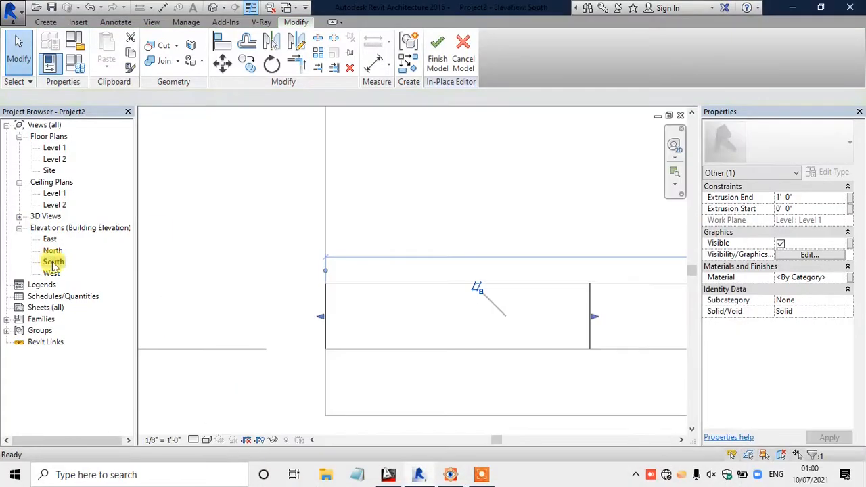
{"action": "left_click", "coordinate": [203, 244]}
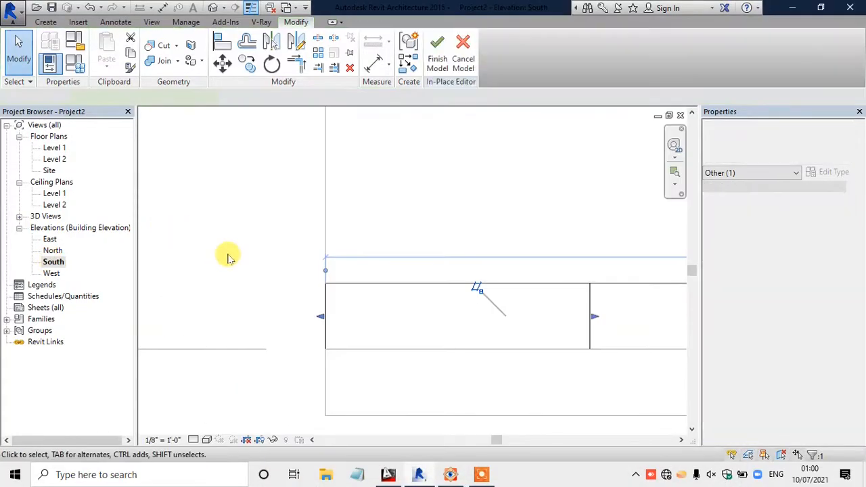
{"action": "scroll", "coordinate": [203, 244], "scroll_direction": "down", "scroll_amount": 5}
{"action": "middle_click_drag", "start_coordinate": [418, 305], "coordinate": [436, 347]}
{"action": "scroll", "coordinate": [436, 348], "scroll_direction": "up", "scroll_amount": 1}
{"action": "scroll", "coordinate": [445, 198], "scroll_direction": "up", "scroll_amount": 1}
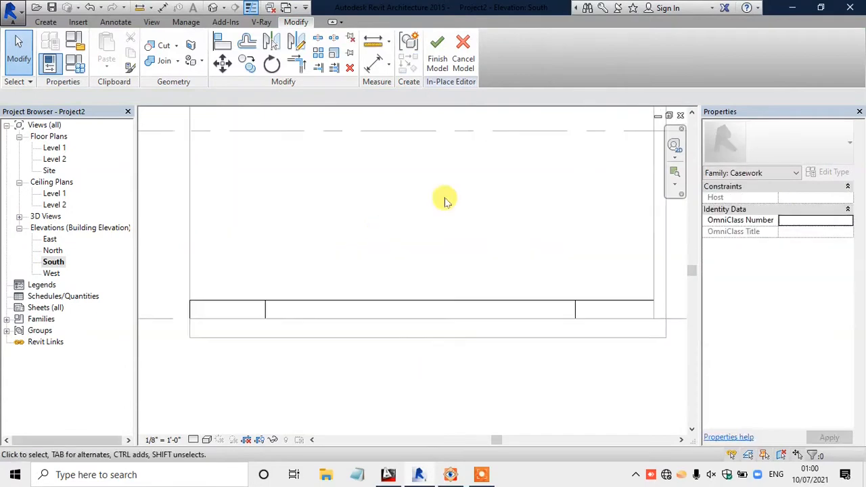
Step: Move the U-shaped extrusion vertically up by 3'6", with Disjoin enabled and Constrain off
{"action": "left_click", "coordinate": [42, 22]}
{"action": "left_click", "coordinate": [344, 300]}
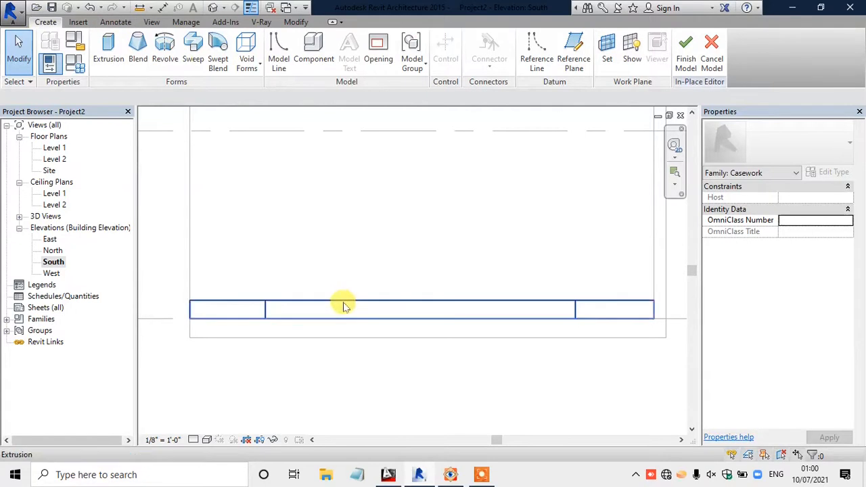
{"action": "left_click", "coordinate": [223, 63]}
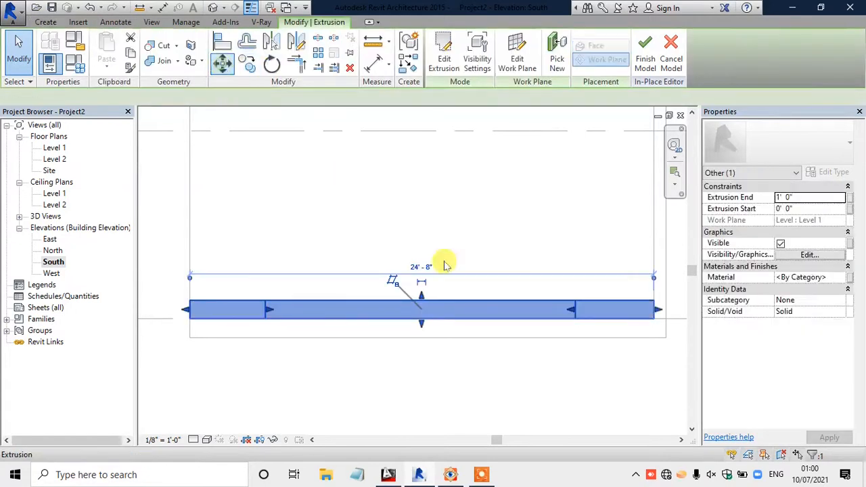
{"action": "left_click", "coordinate": [419, 322]}
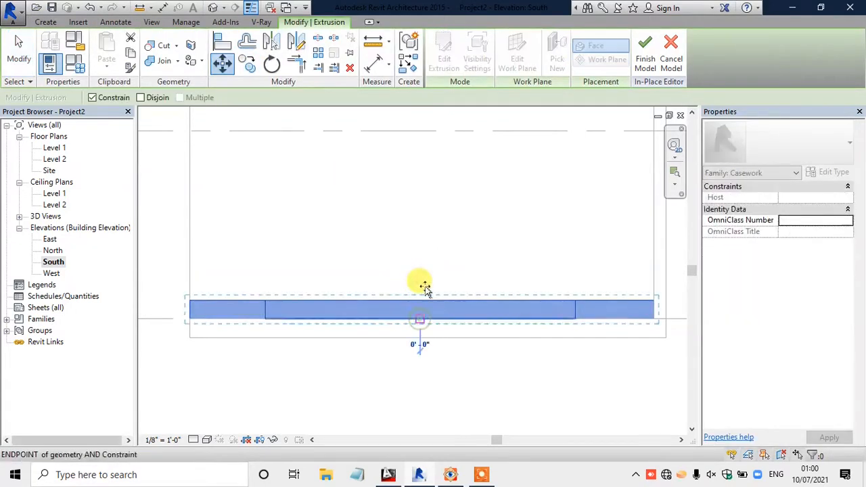
{"action": "left_click", "coordinate": [140, 99]}
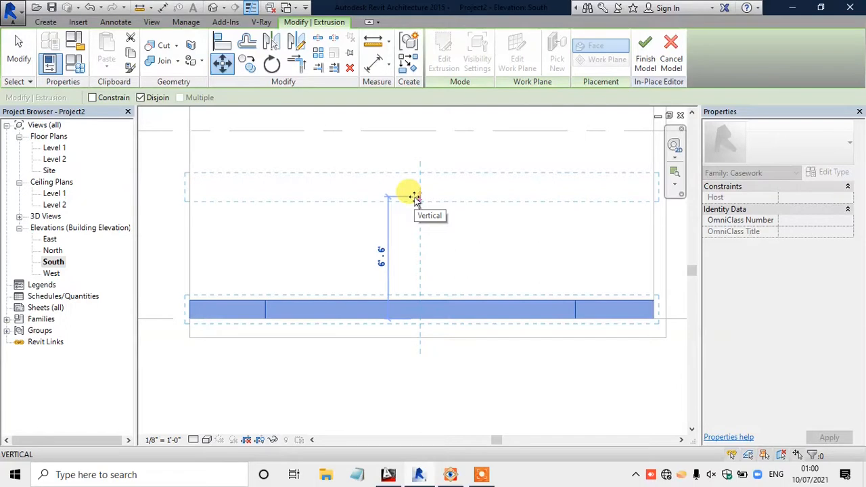
{"action": "type", "text": "3'"}
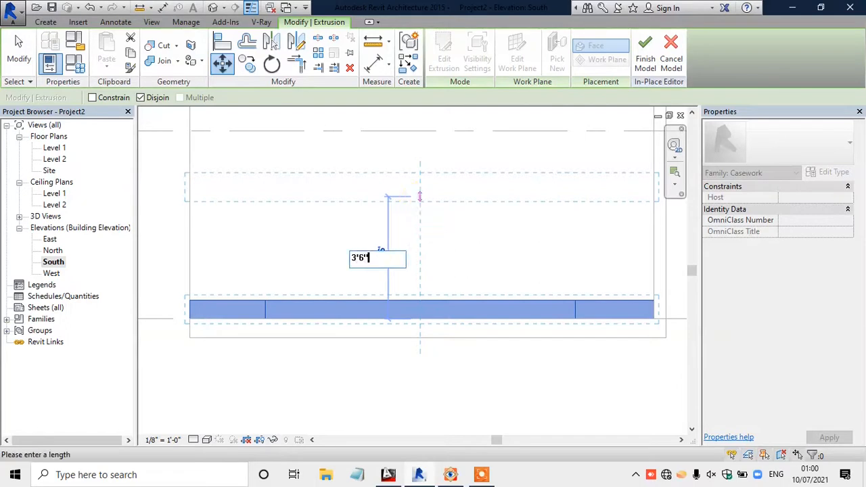
{"action": "type", "text": "6\""}
{"action": "key", "text": "Return"}
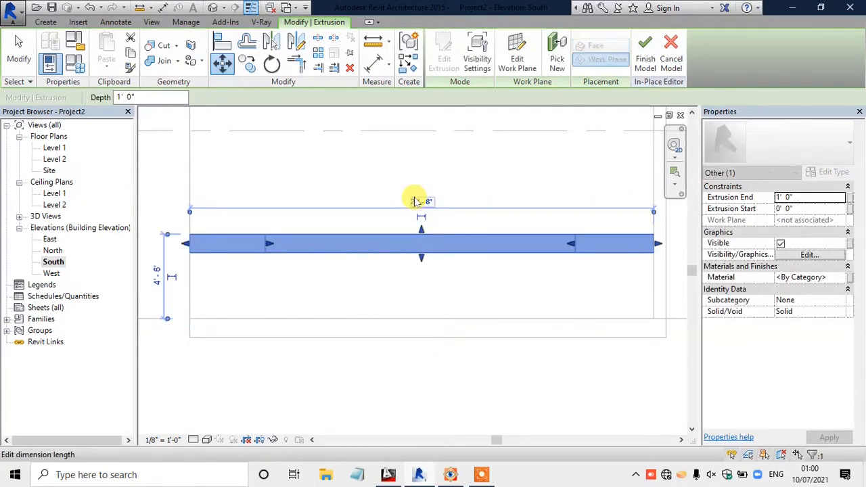
{"action": "left_click", "coordinate": [396, 199]}
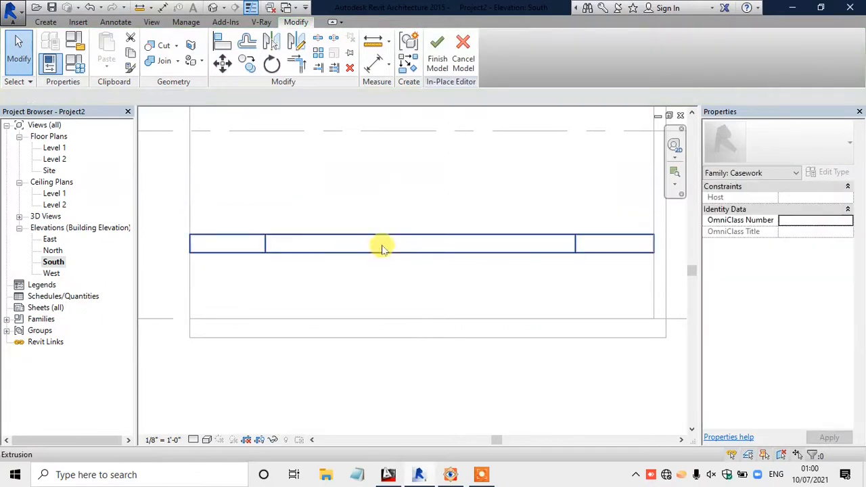
Step: Set the raised U-shaped extrusion's Extrusion End to 0' 2"
{"action": "left_click", "coordinate": [387, 242]}
{"action": "scroll", "coordinate": [410, 233], "scroll_direction": "down", "scroll_amount": 1}
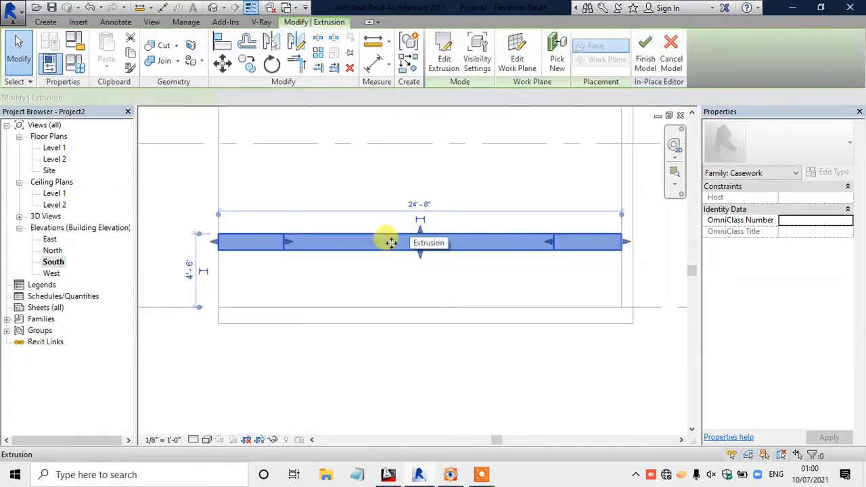
{"action": "scroll", "coordinate": [190, 272], "scroll_direction": "up", "scroll_amount": 1}
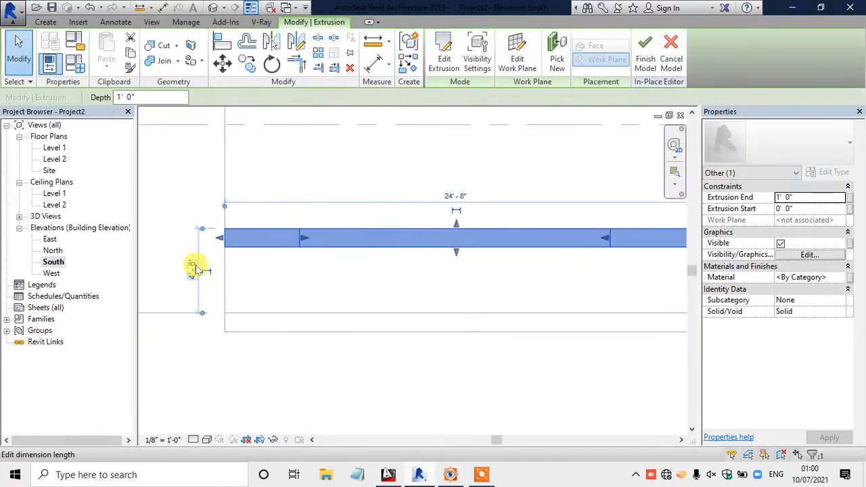
{"action": "left_click", "coordinate": [507, 249]}
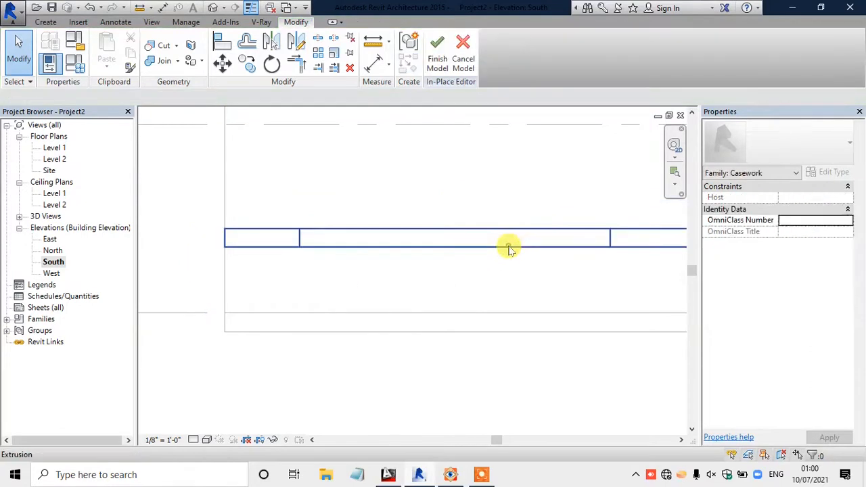
{"action": "left_click", "coordinate": [508, 249]}
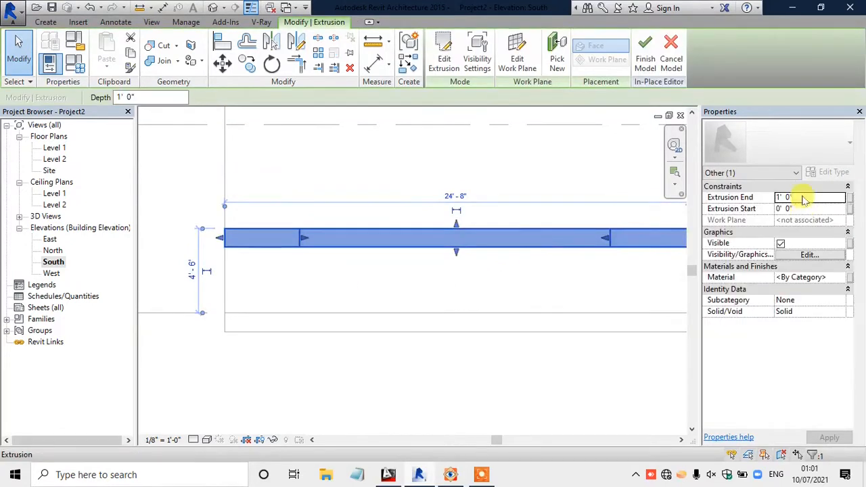
{"action": "left_click", "coordinate": [755, 197]}
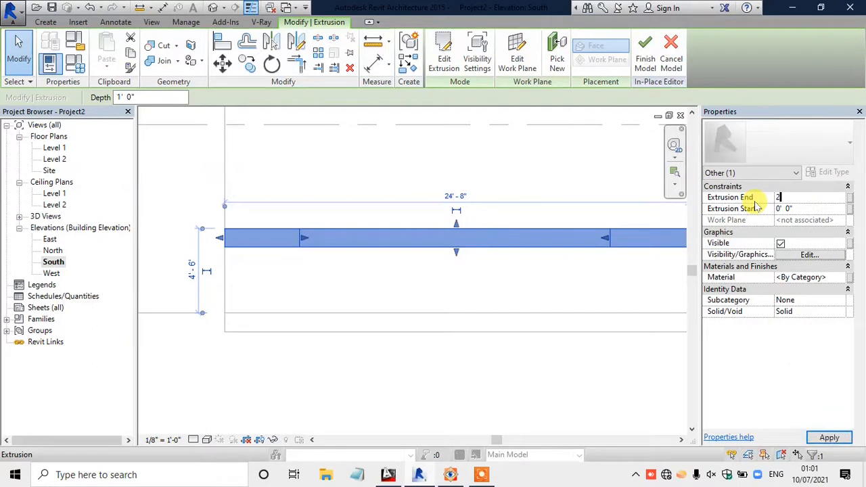
{"action": "left_click", "coordinate": [520, 173]}
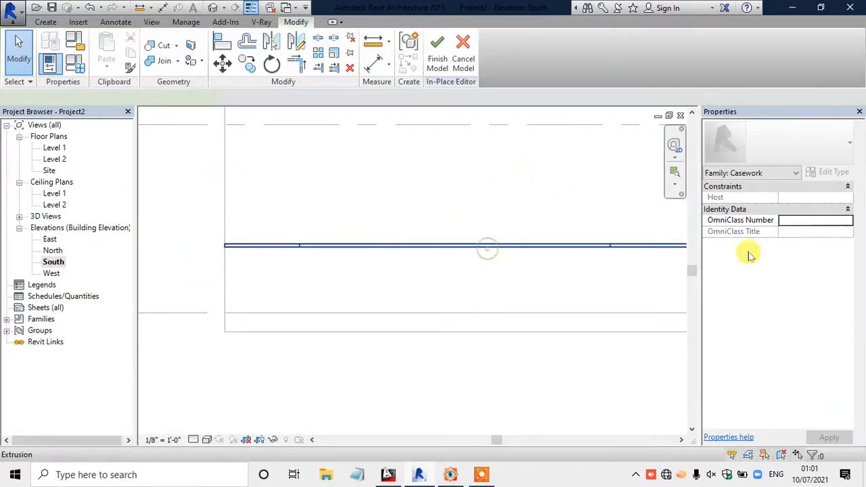
{"action": "left_click", "coordinate": [489, 251]}
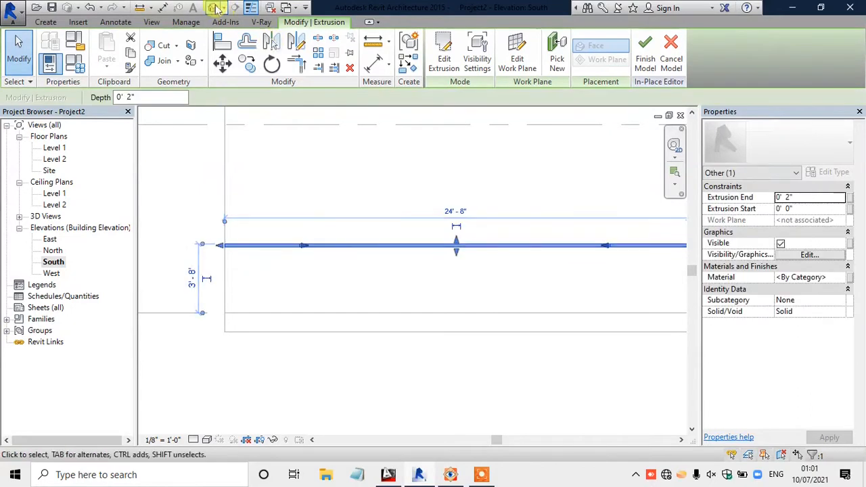
Step: Examine the thin U-shaped slab in the default 3D view and South elevation, comparing it with the kitchen reference picture
{"action": "left_click", "coordinate": [214, 8]}
{"action": "key", "text": "Escape"}
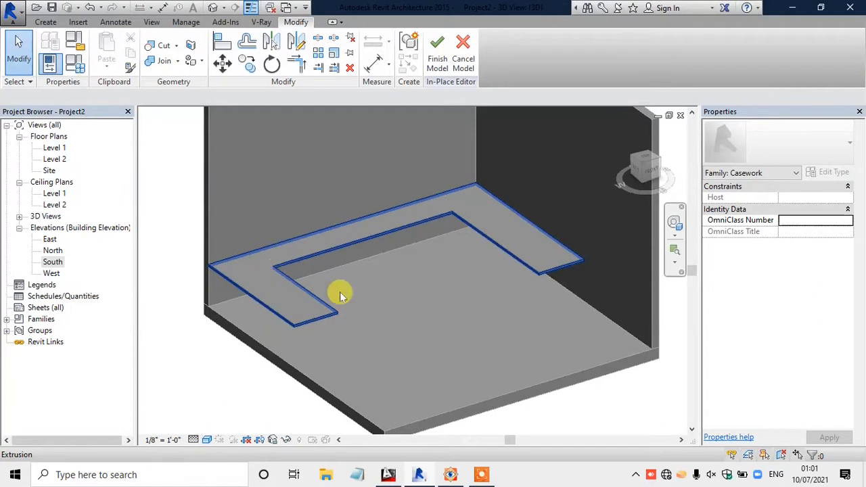
{"action": "left_click", "coordinate": [450, 474]}
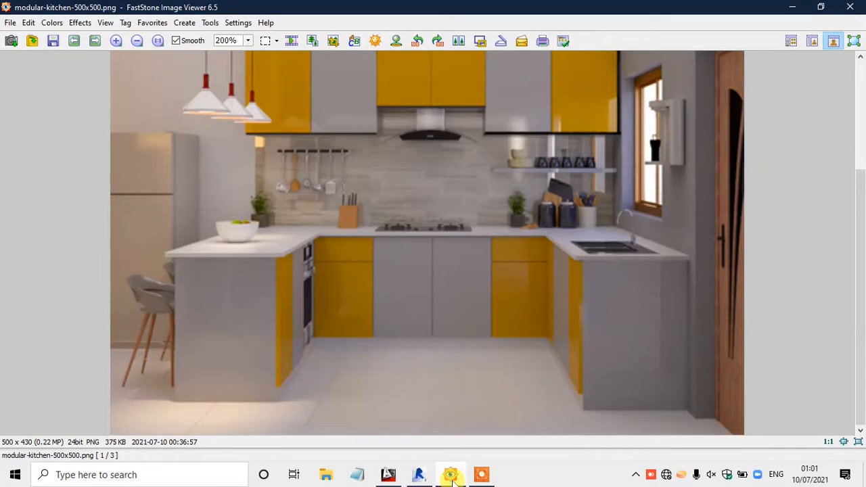
{"action": "left_click", "coordinate": [451, 475]}
{"action": "left_click", "coordinate": [450, 474]}
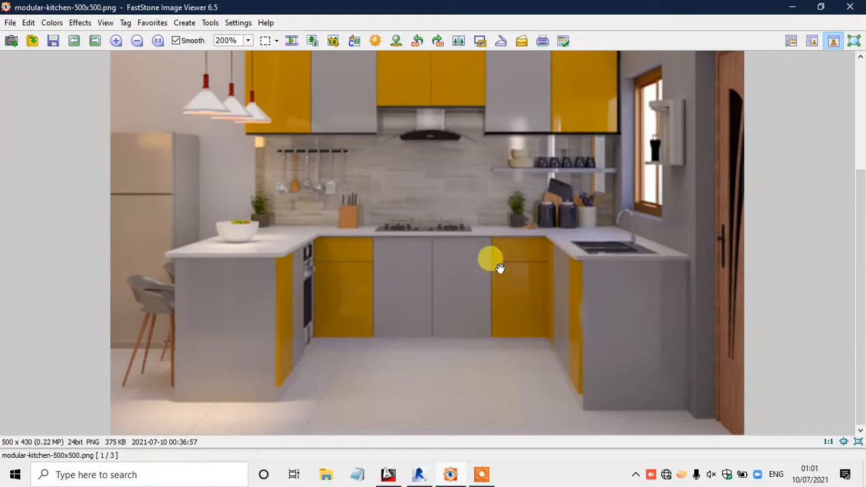
{"action": "left_click", "coordinate": [451, 475]}
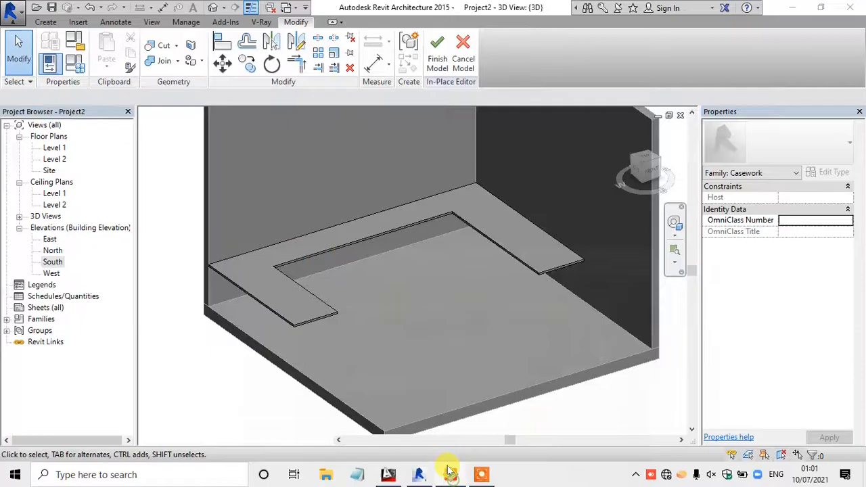
{"action": "double_click", "coordinate": [52, 263]}
{"action": "scroll", "coordinate": [299, 303], "scroll_direction": "down", "scroll_amount": 2}
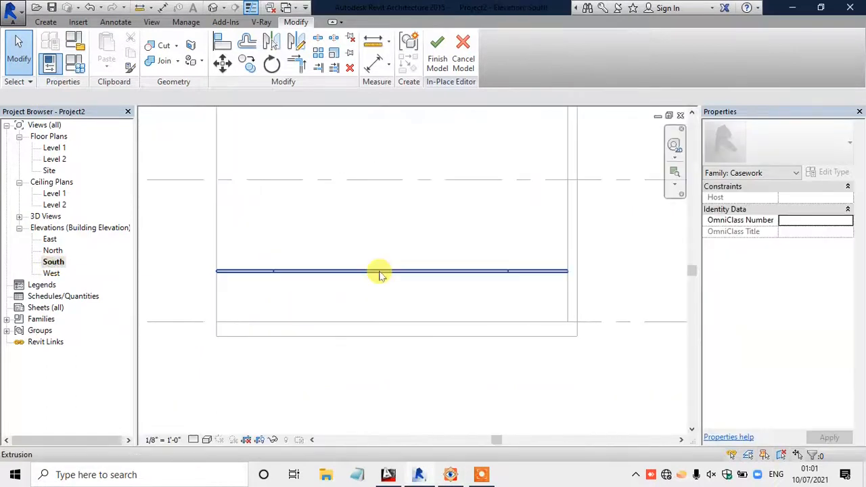
{"action": "scroll", "coordinate": [326, 292], "scroll_direction": "up", "scroll_amount": 2}
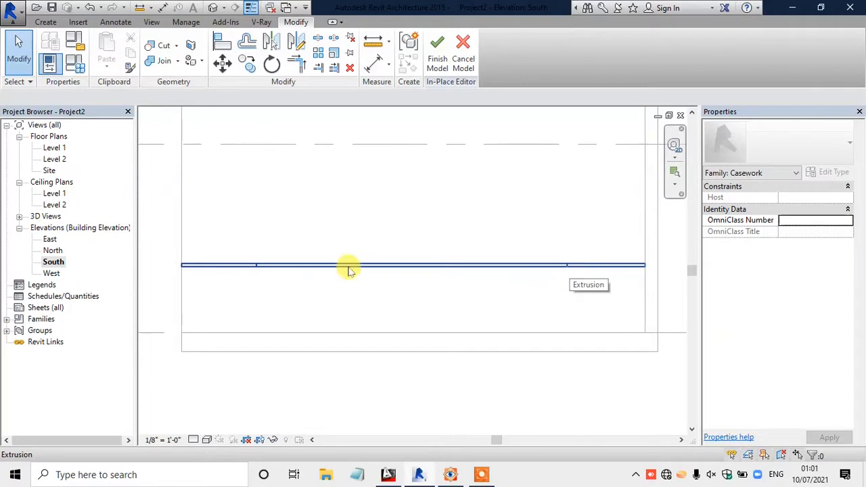
Step: In the Level 1 floor plan, shift the slab's shorter leg inward by moving its inner and outer edges away from the floor's free edge
{"action": "double_click", "coordinate": [56, 149]}
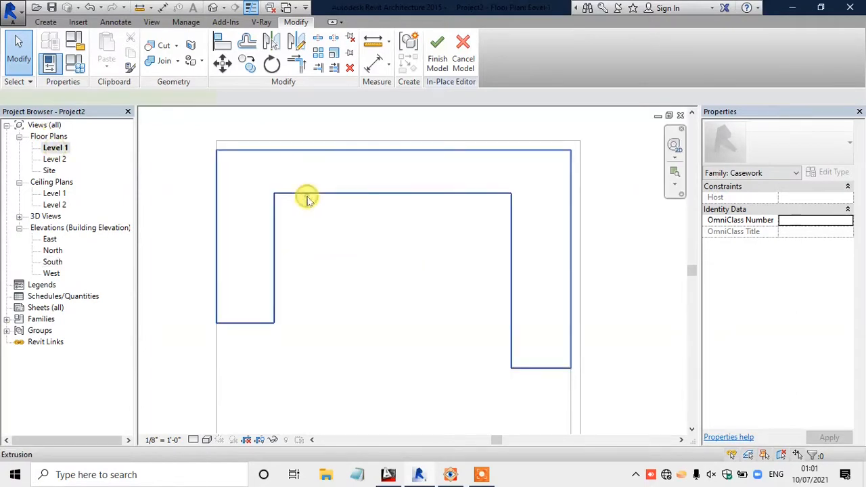
{"action": "left_click", "coordinate": [307, 198]}
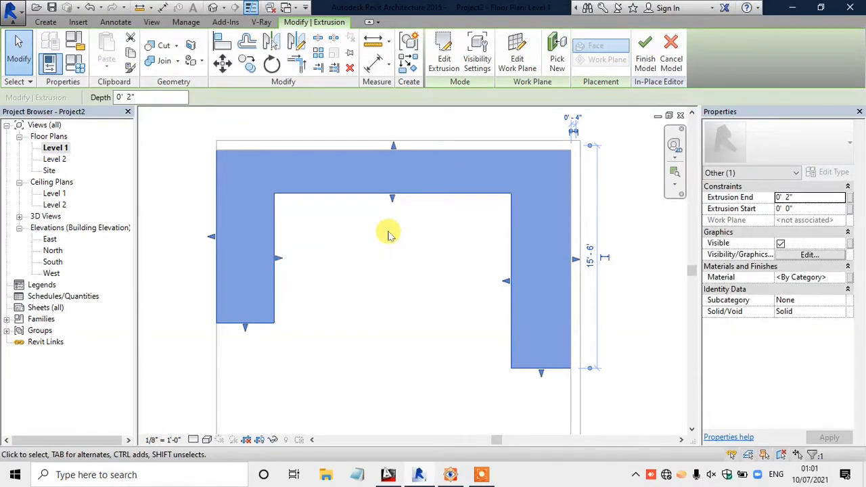
{"action": "scroll", "coordinate": [388, 234], "scroll_direction": "down", "scroll_amount": 1}
{"action": "scroll", "coordinate": [398, 144], "scroll_direction": "up", "scroll_amount": 1}
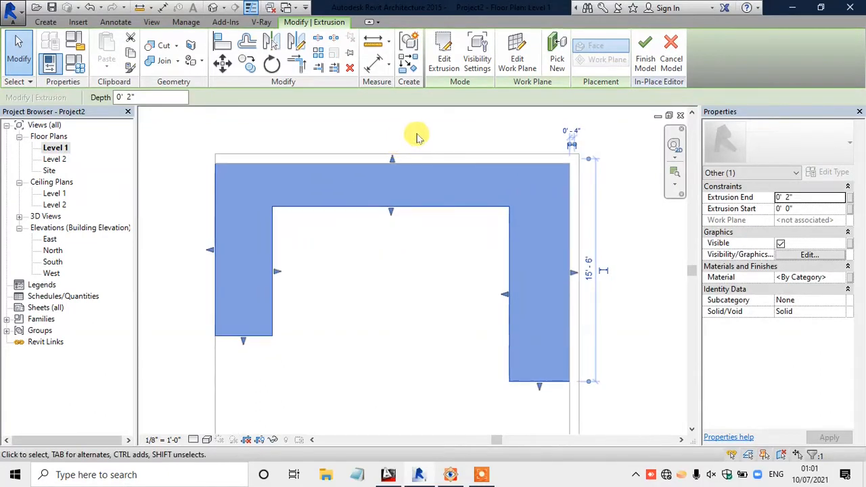
{"action": "left_click_drag", "start_coordinate": [276, 271], "coordinate": [356, 267]}
{"action": "left_click_drag", "start_coordinate": [216, 248], "coordinate": [296, 247]}
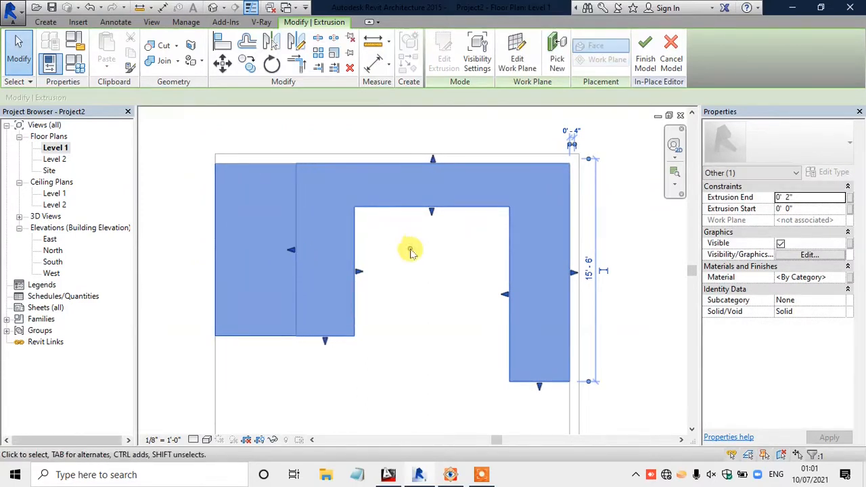
{"action": "left_click", "coordinate": [419, 244]}
{"action": "left_click", "coordinate": [421, 270]}
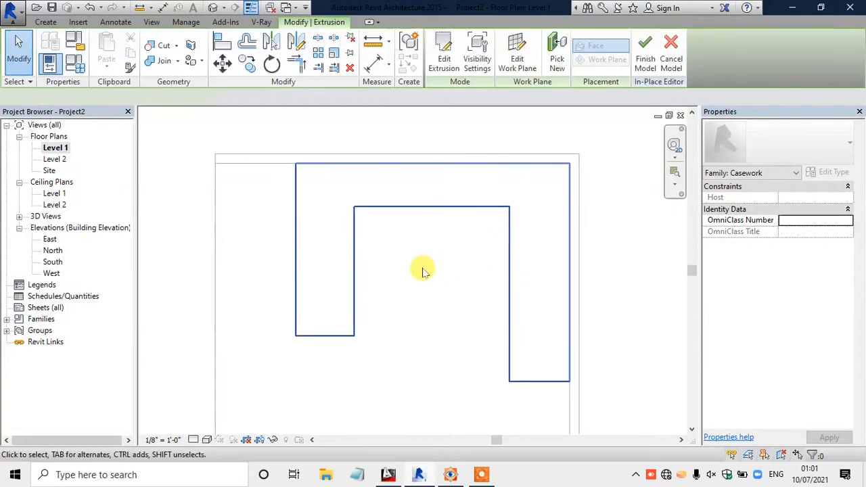
{"action": "scroll", "coordinate": [423, 271], "scroll_direction": "down", "scroll_amount": 1}
{"action": "scroll", "coordinate": [551, 241], "scroll_direction": "up", "scroll_amount": 1}
{"action": "left_click", "coordinate": [594, 234]}
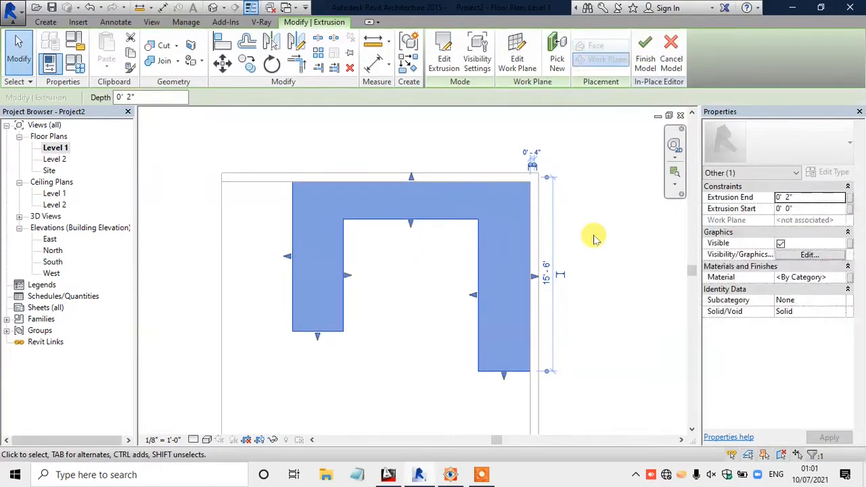
{"action": "scroll", "coordinate": [438, 282], "scroll_direction": "up", "scroll_amount": 1}
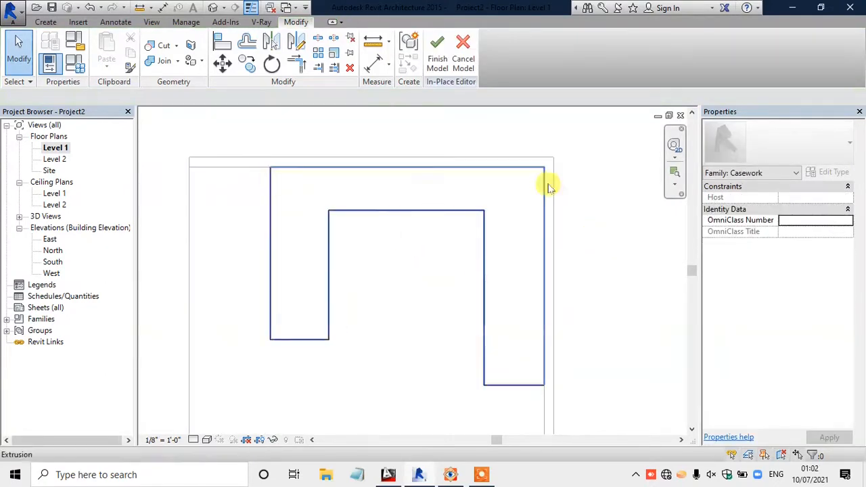
Step: Measure the clear width between the U-shaped slab's two legs with a temporary model line
{"action": "left_click", "coordinate": [48, 22]}
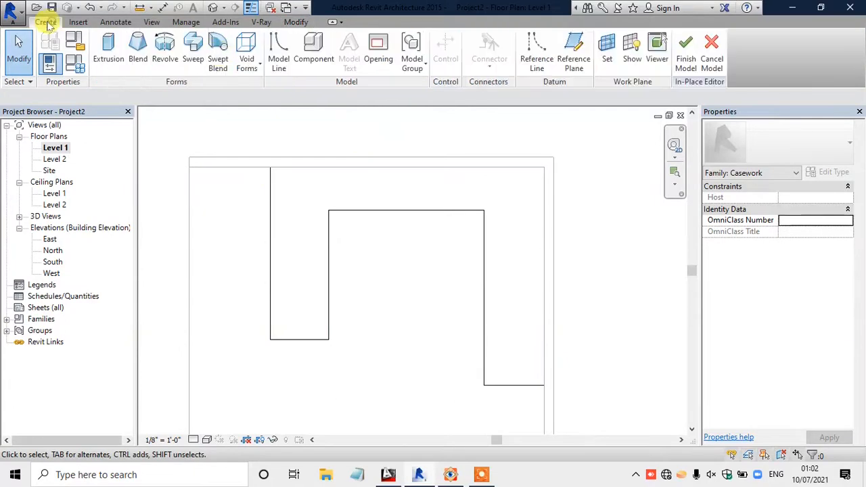
{"action": "left_click", "coordinate": [115, 23]}
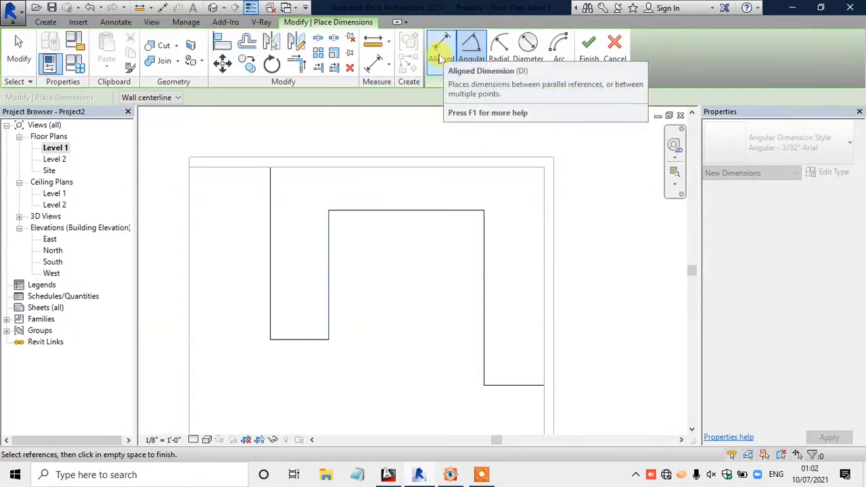
{"action": "key", "text": "Escape"}
{"action": "key", "text": "Escape"}
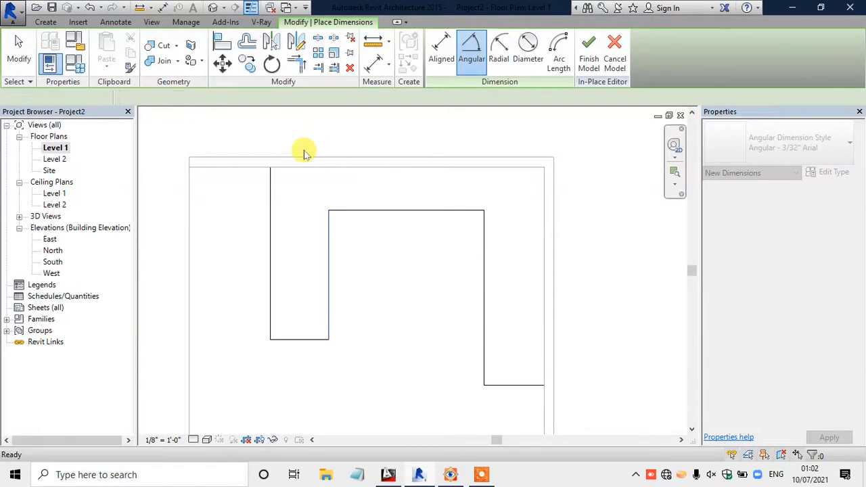
{"action": "left_click", "coordinate": [112, 23]}
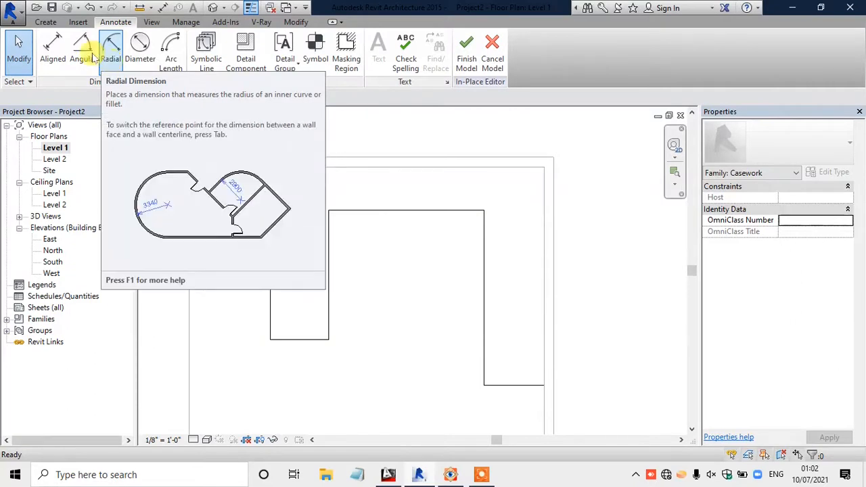
{"action": "left_click", "coordinate": [46, 22]}
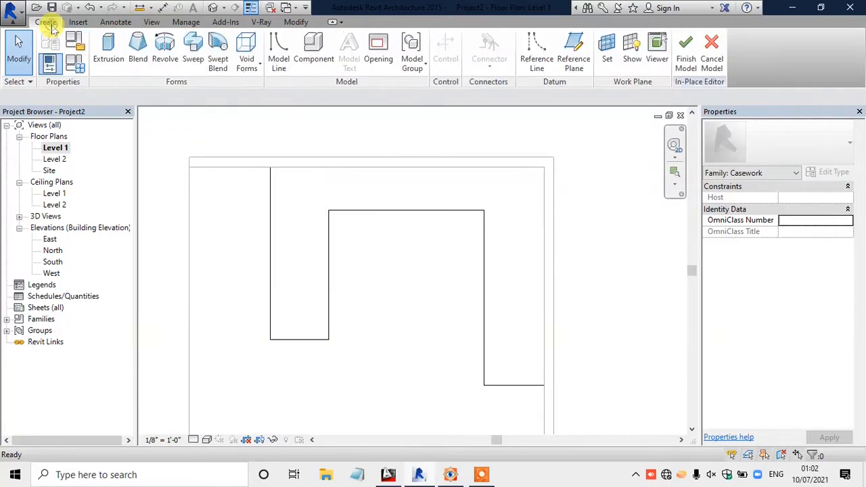
{"action": "left_click", "coordinate": [278, 61]}
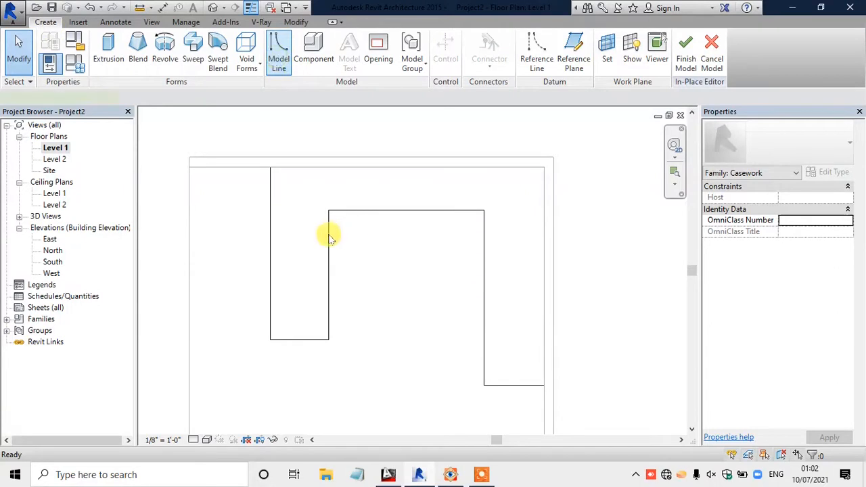
{"action": "left_click", "coordinate": [329, 233]}
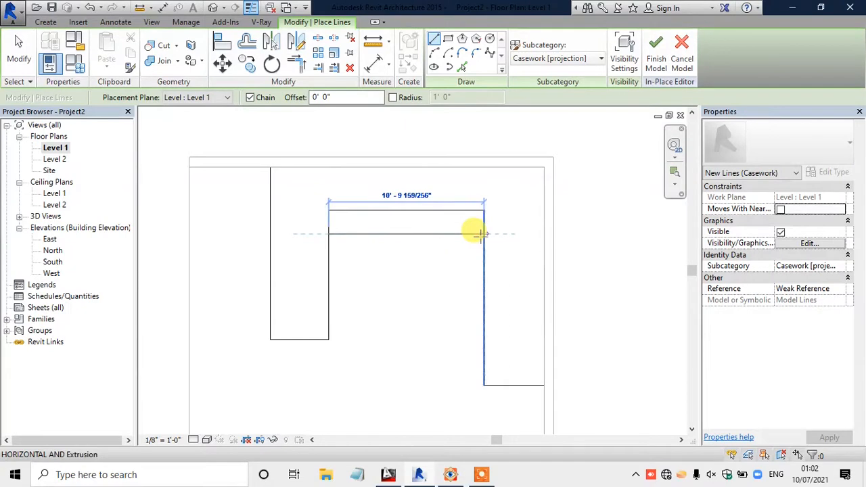
{"action": "key", "text": "Escape"}
{"action": "key", "text": "Escape"}
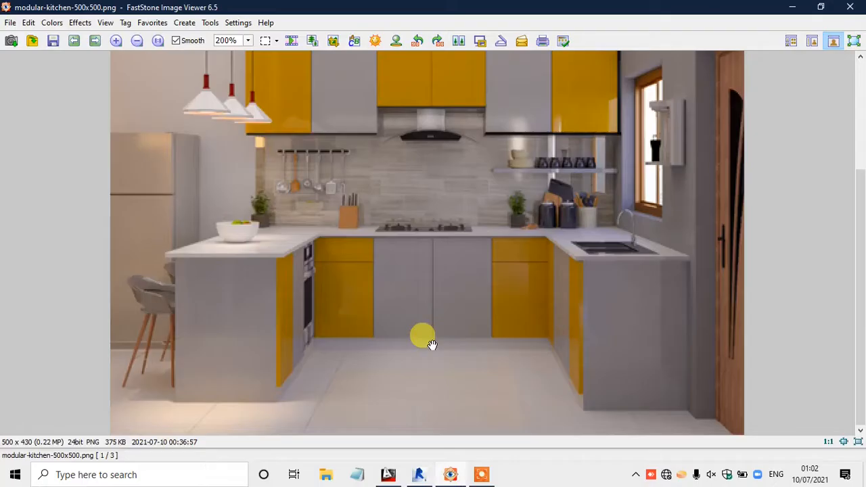
Step: For a new extrusion, sketch a rectangle about 10'-8" by 3'-0" between the slab's inner corners and the back wall
{"action": "left_click", "coordinate": [449, 474]}
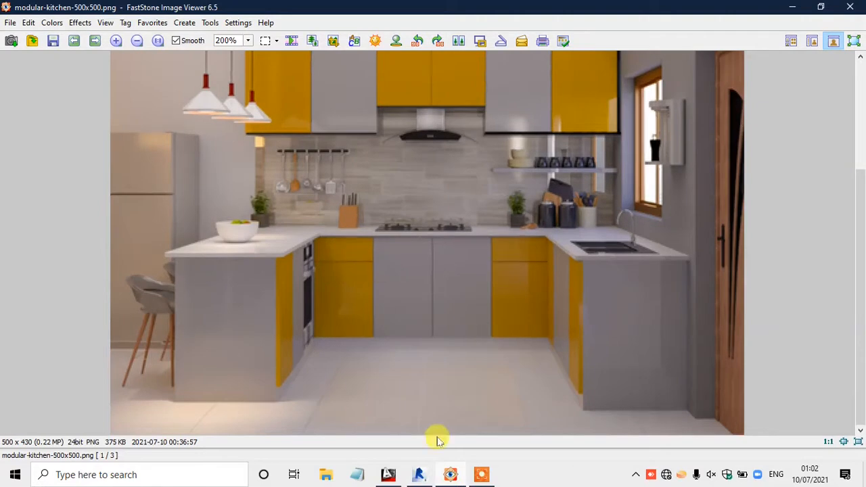
{"action": "mouse_move", "coordinate": [419, 473]}
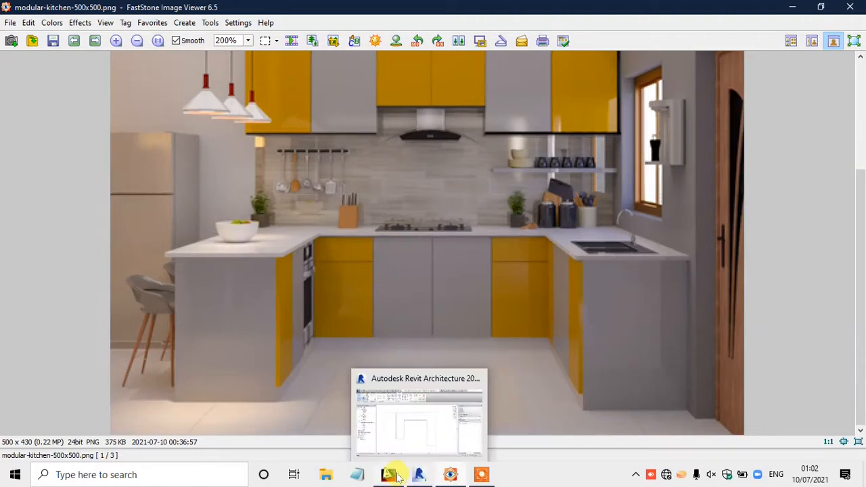
{"action": "left_click", "coordinate": [418, 475]}
{"action": "scroll", "coordinate": [408, 169], "scroll_direction": "up", "scroll_amount": 1}
{"action": "scroll", "coordinate": [412, 148], "scroll_direction": "down", "scroll_amount": 1}
{"action": "scroll", "coordinate": [412, 148], "scroll_direction": "up", "scroll_amount": 1}
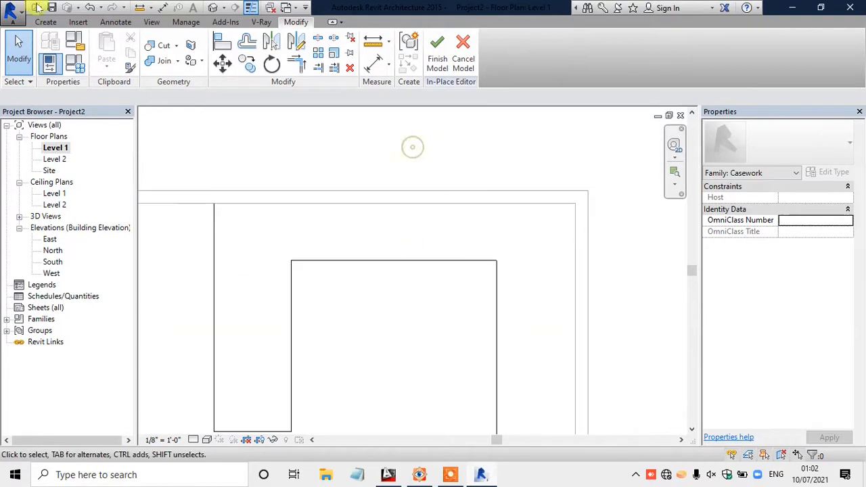
{"action": "left_click", "coordinate": [45, 21]}
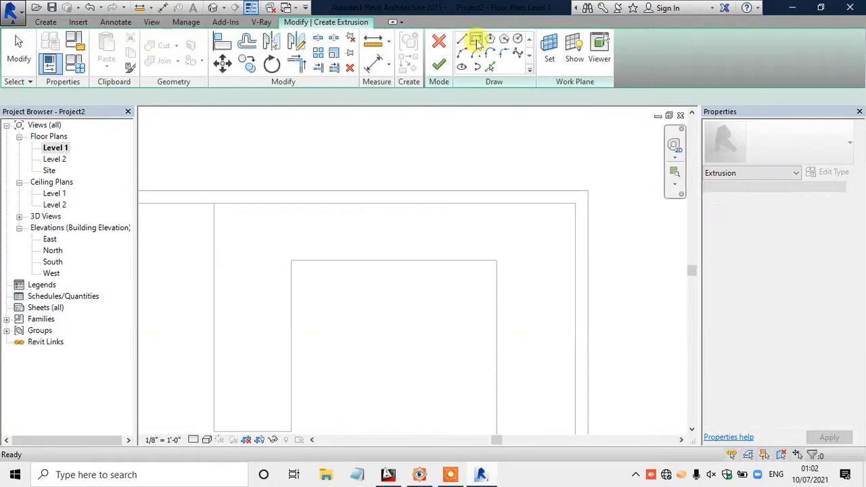
{"action": "left_click", "coordinate": [476, 41]}
{"action": "left_click", "coordinate": [289, 259]}
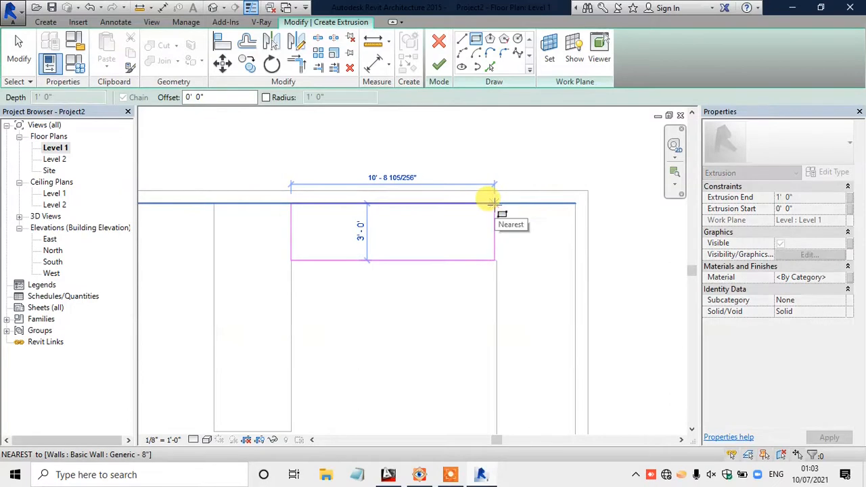
{"action": "left_click", "coordinate": [494, 202]}
{"action": "key", "text": "Escape"}
{"action": "key", "text": "Escape"}
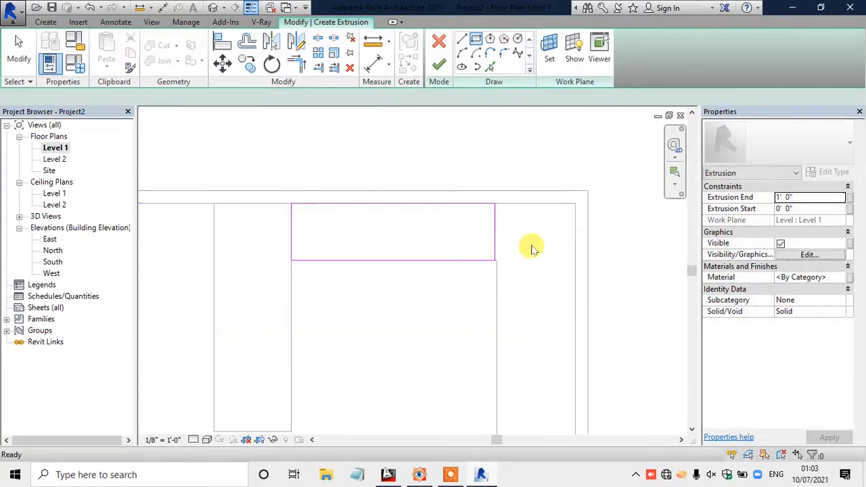
Step: Nudge the rectangle's short edge 1" outward toward the slab's longer leg and finish the extrusion
{"action": "scroll", "coordinate": [531, 250], "scroll_direction": "up", "scroll_amount": 2}
{"action": "scroll", "coordinate": [506, 270], "scroll_direction": "up", "scroll_amount": 3}
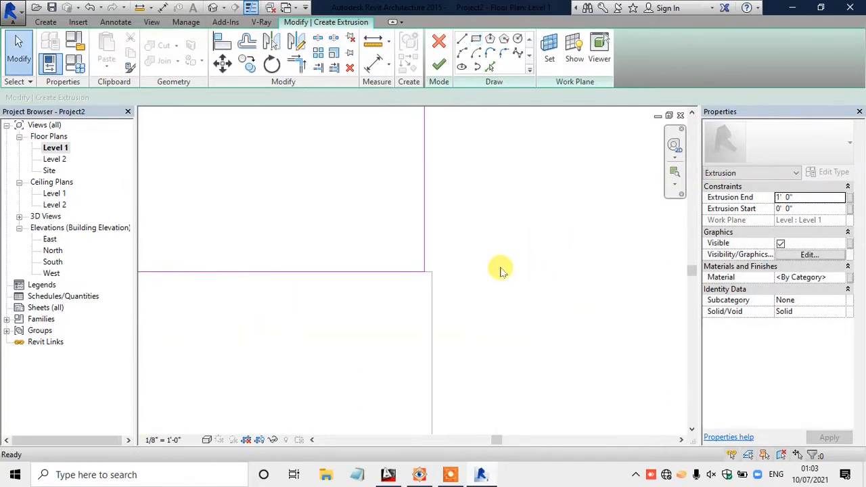
{"action": "left_click", "coordinate": [424, 228]}
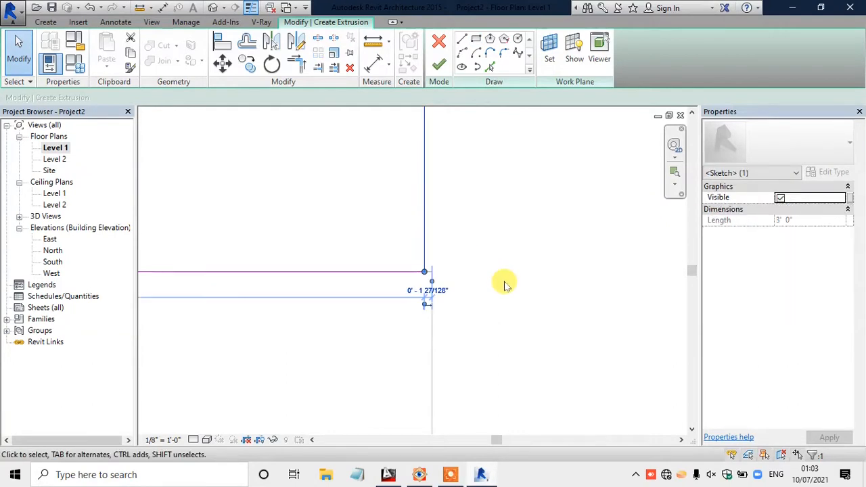
{"action": "key", "text": "Right"}
{"action": "key", "text": "Right"}
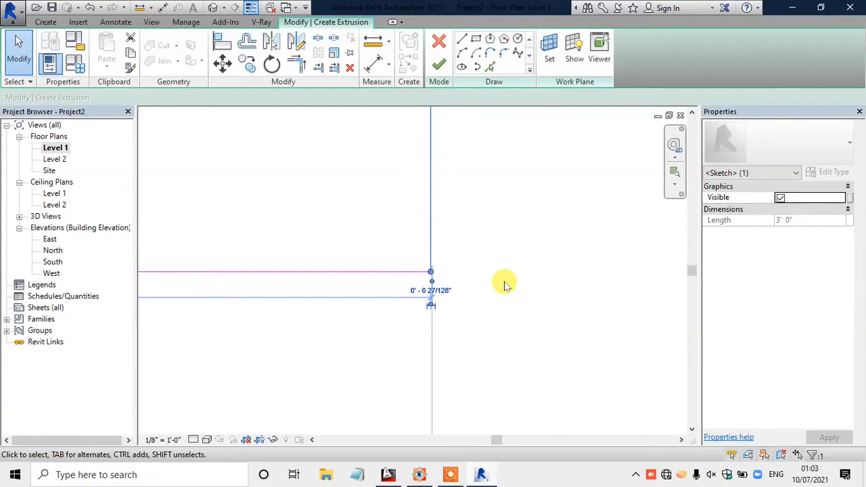
{"action": "left_click", "coordinate": [507, 285]}
{"action": "scroll", "coordinate": [506, 284], "scroll_direction": "down", "scroll_amount": 2}
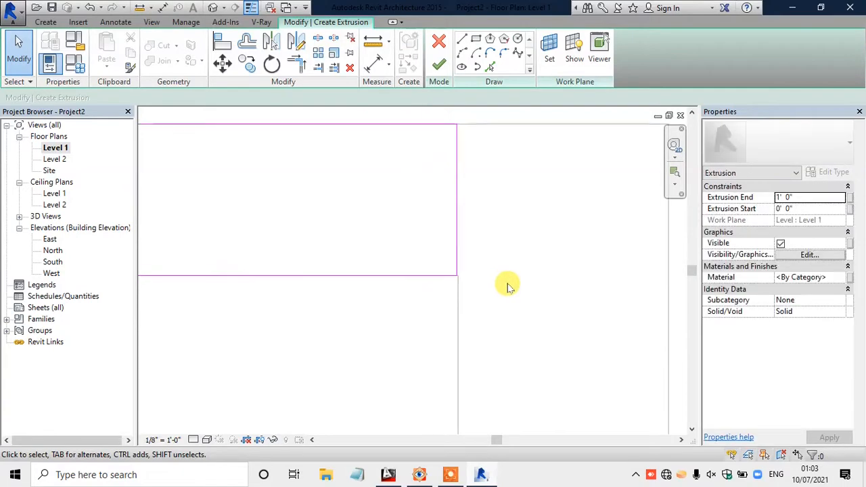
{"action": "left_click", "coordinate": [443, 67]}
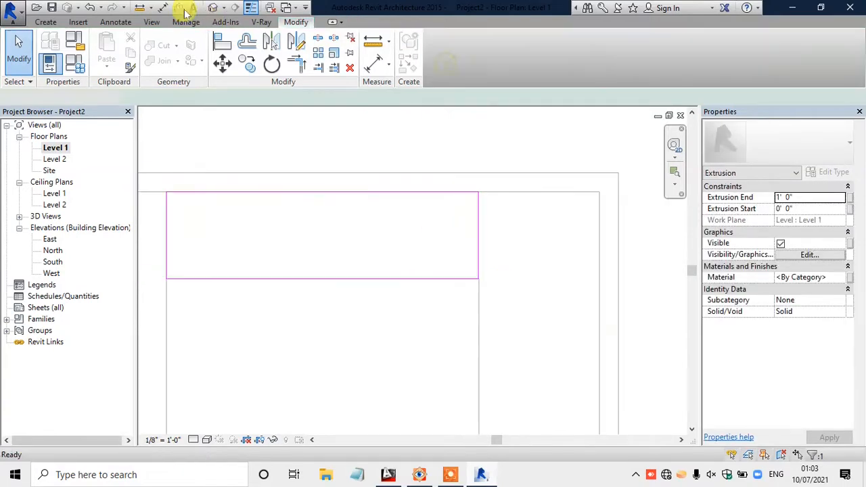
Step: In the South elevation, stretch the new block's top up to the underside of the slab, giving an Extrusion End of 3' 6"
{"action": "left_click", "coordinate": [213, 8]}
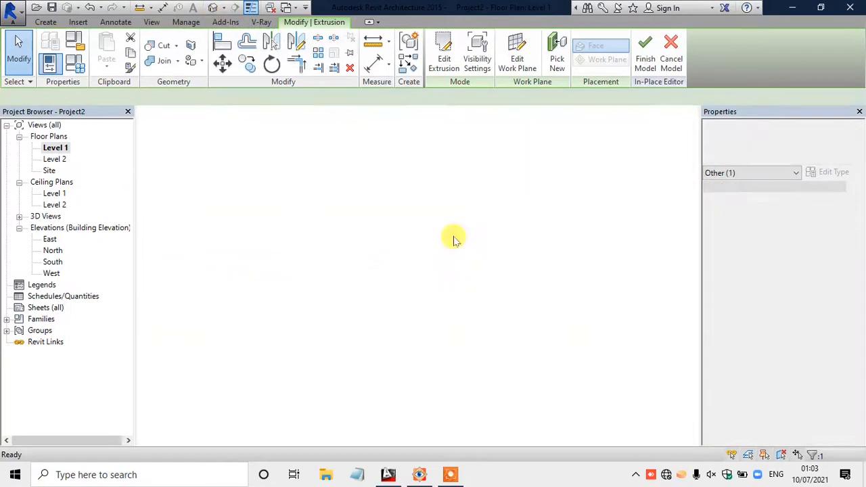
{"action": "scroll", "coordinate": [431, 217], "scroll_direction": "up", "scroll_amount": 2}
{"action": "left_click", "coordinate": [452, 236]}
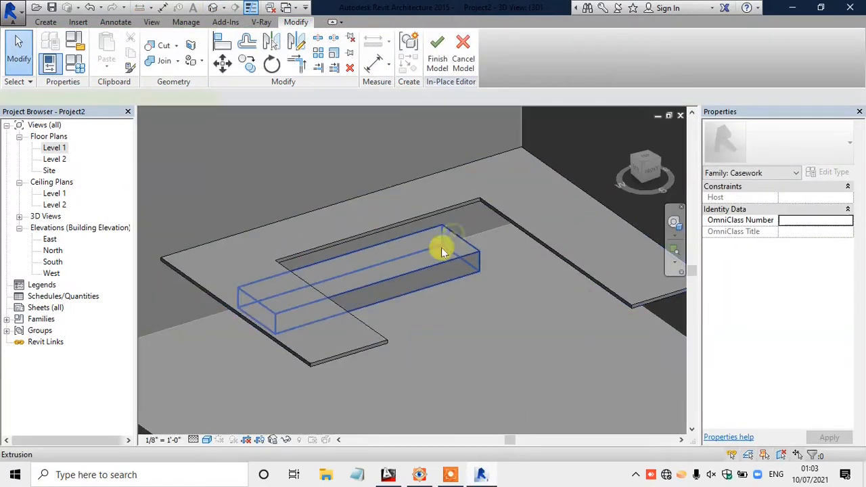
{"action": "double_click", "coordinate": [54, 262]}
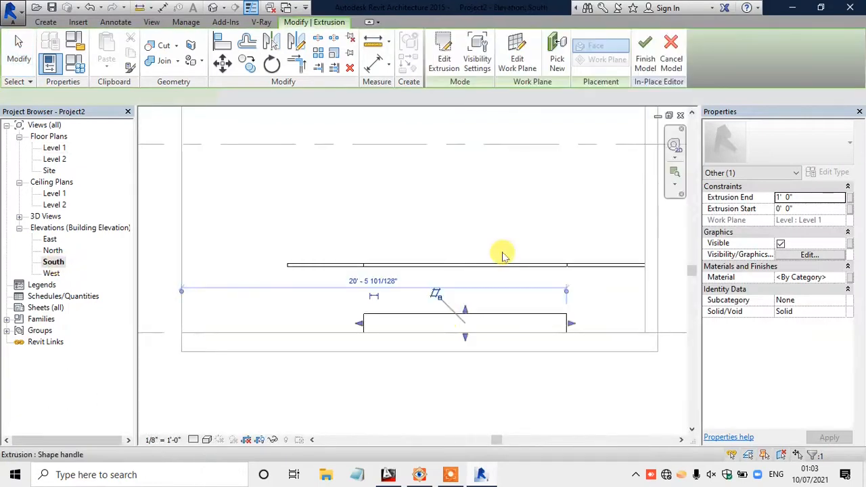
{"action": "left_click_drag", "start_coordinate": [437, 355], "coordinate": [435, 276]}
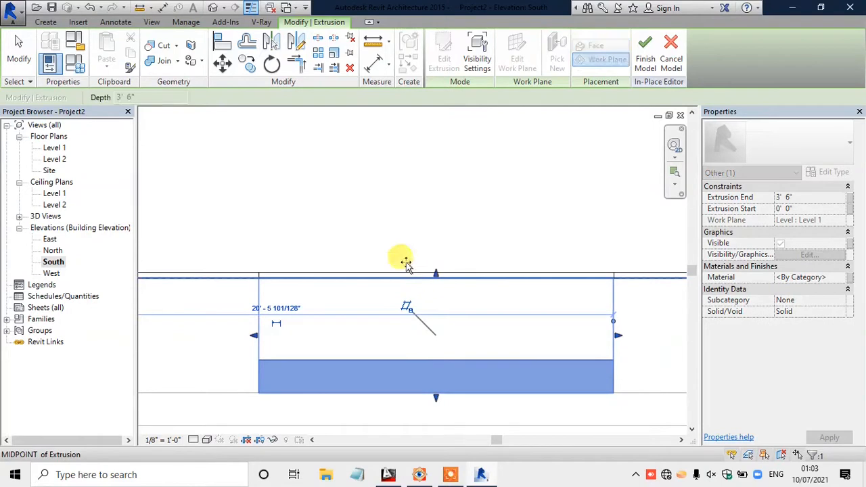
Step: Examine the block beneath the countertop in the default 3D view, comparing it with the kitchen reference picture
{"action": "left_click", "coordinate": [213, 7]}
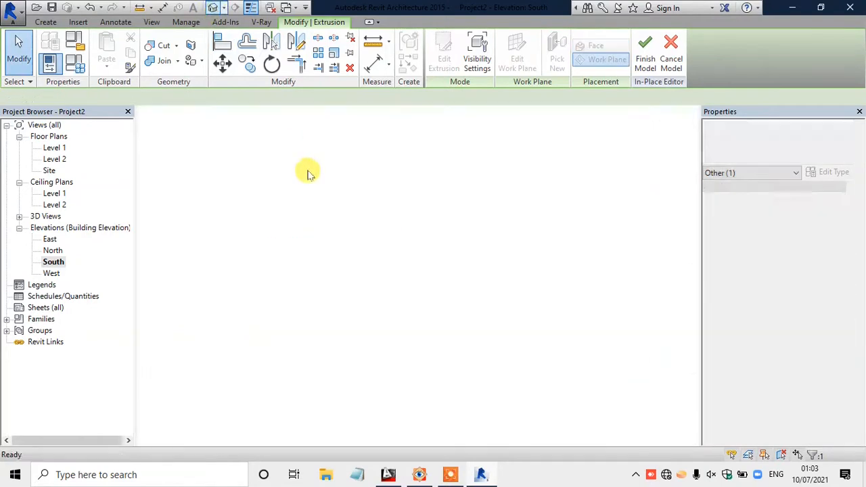
{"action": "left_click", "coordinate": [447, 306]}
{"action": "middle_click_drag", "start_coordinate": [447, 306], "coordinate": [427, 307], "text": "shift"}
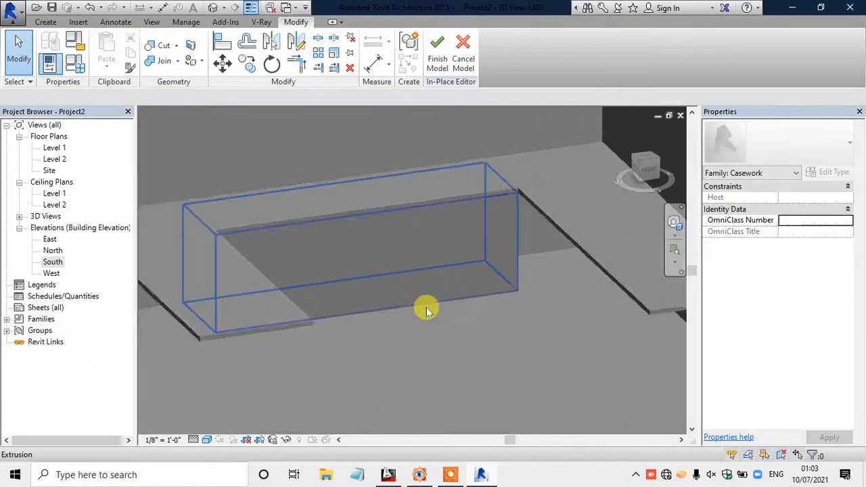
{"action": "left_click", "coordinate": [428, 477]}
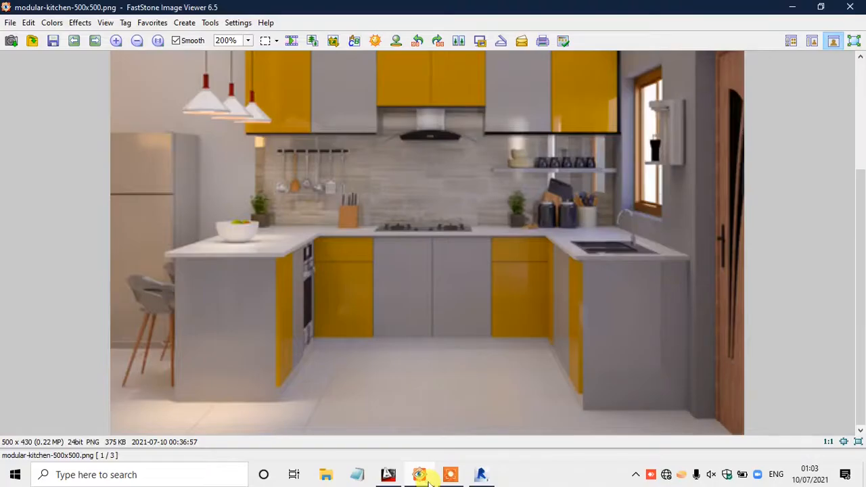
{"action": "left_click", "coordinate": [428, 480]}
{"action": "scroll", "coordinate": [394, 291], "scroll_direction": "down", "scroll_amount": 3}
{"action": "middle_click_drag", "start_coordinate": [393, 290], "coordinate": [479, 271], "text": "shift"}
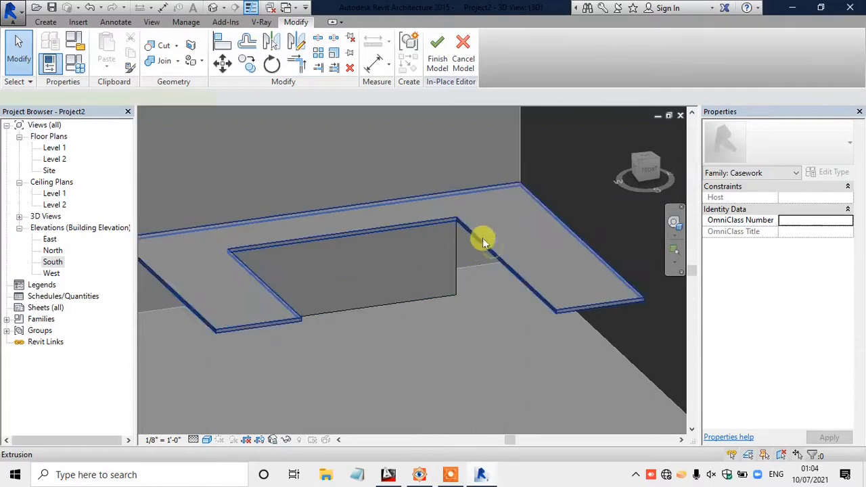
Step: Create a new material named TOP for the U-shaped countertop slab
{"action": "left_click", "coordinate": [482, 238]}
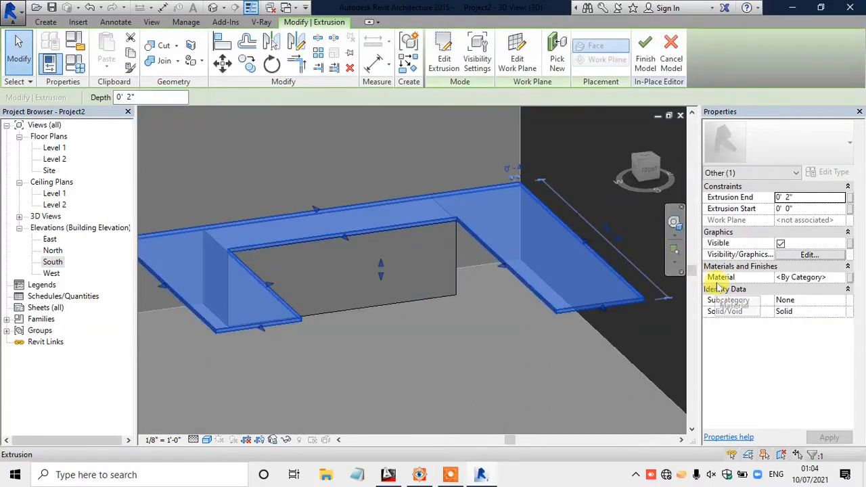
{"action": "left_click", "coordinate": [840, 279]}
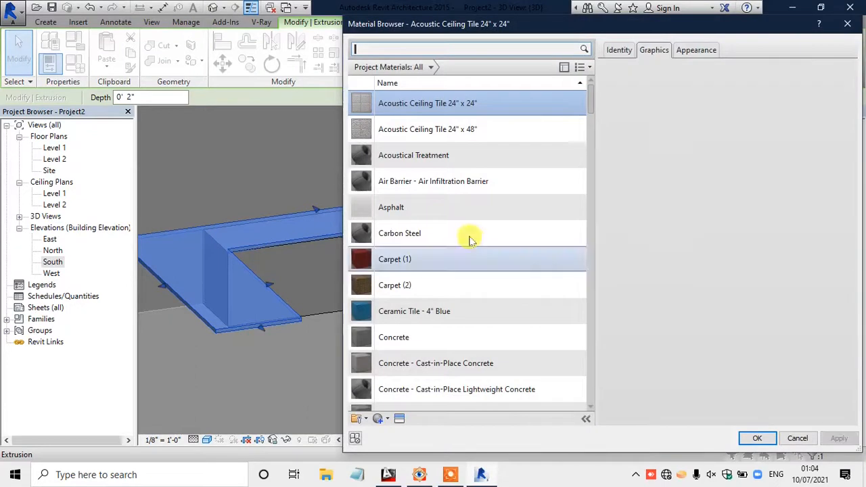
{"action": "scroll", "coordinate": [593, 168], "scroll_direction": "down", "scroll_amount": 1}
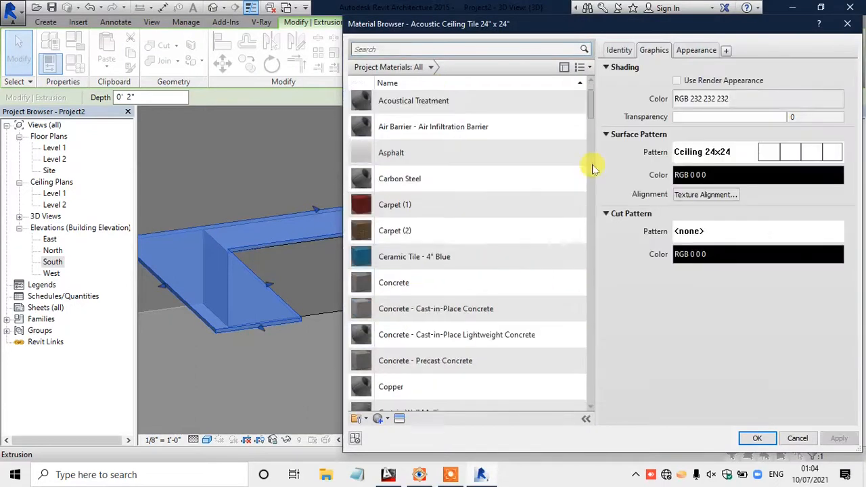
{"action": "scroll", "coordinate": [593, 149], "scroll_direction": "down", "scroll_amount": 6}
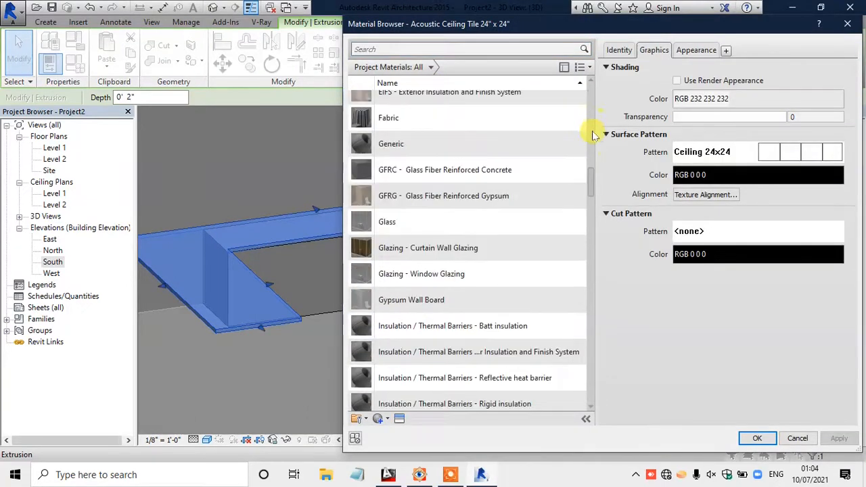
{"action": "left_click", "coordinate": [381, 419]}
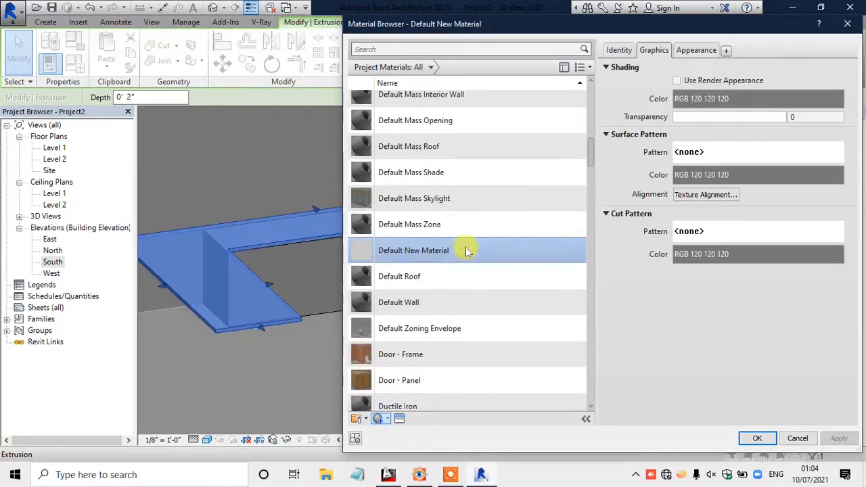
{"action": "right_click", "coordinate": [413, 252]}
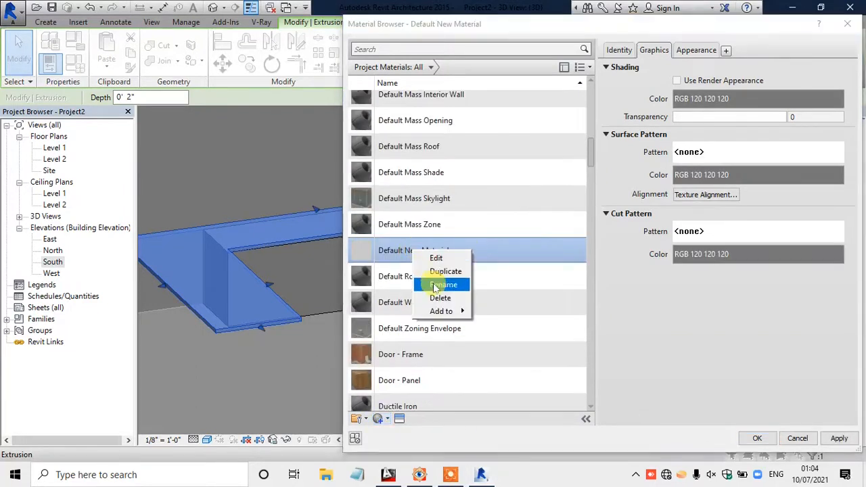
{"action": "left_click", "coordinate": [436, 283]}
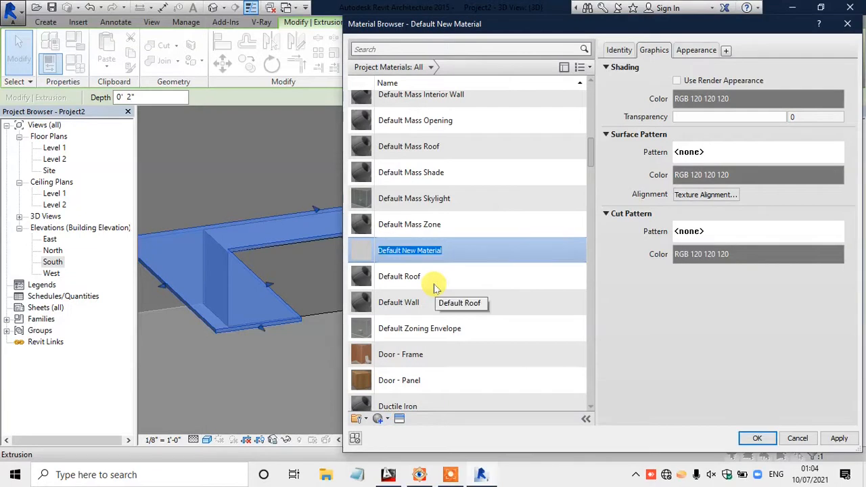
{"action": "type", "text": "TOP"}
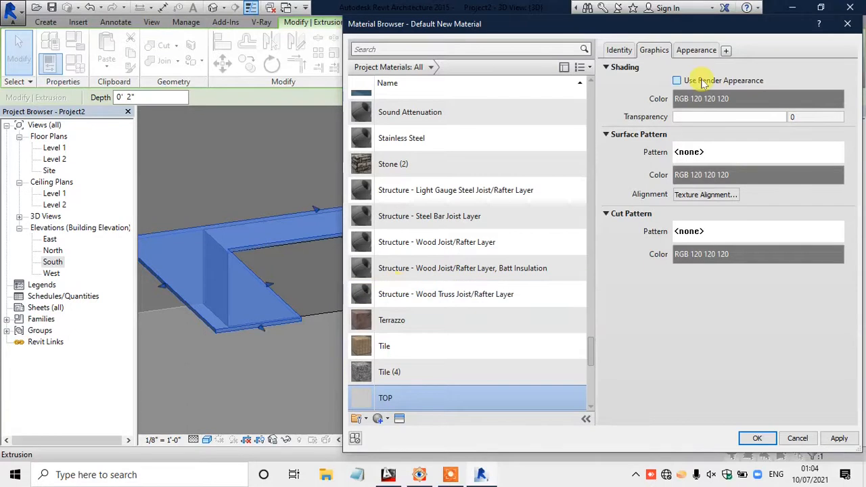
Step: Set the TOP material's appearance color to RGB 252 252 252 and assign the material to the countertop slab
{"action": "left_click", "coordinate": [699, 54]}
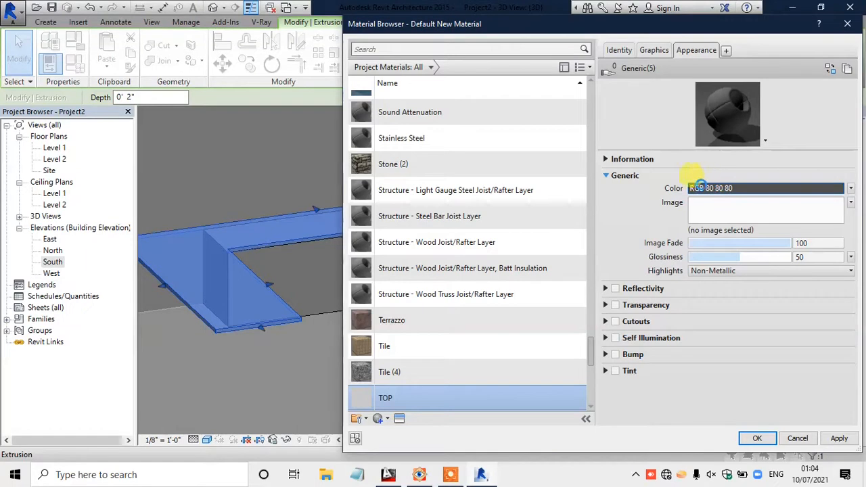
{"action": "left_click_drag", "start_coordinate": [747, 223], "coordinate": [747, 144]}
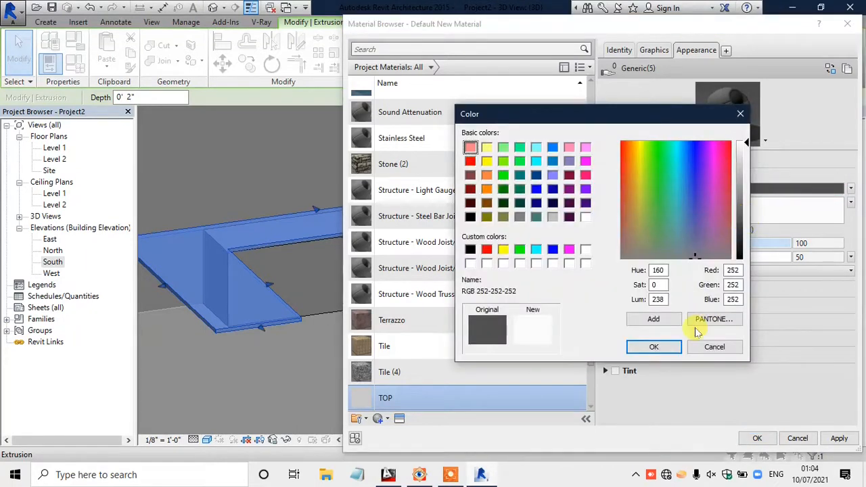
{"action": "key", "text": "Return"}
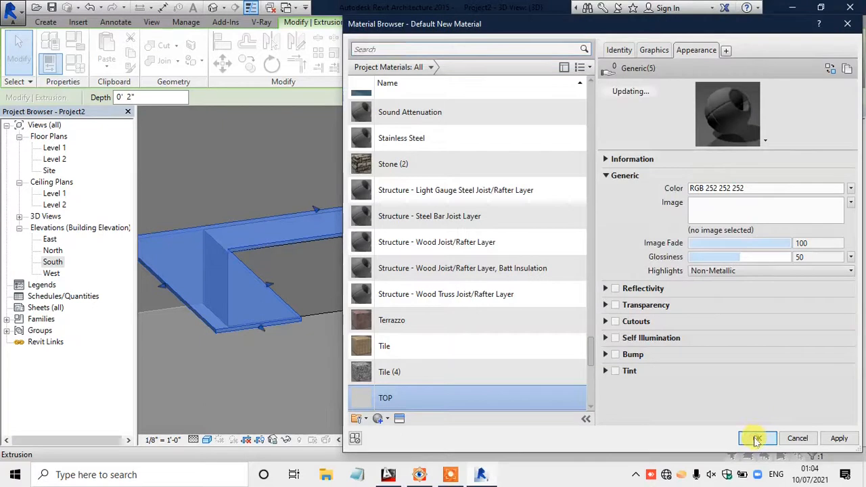
{"action": "left_click", "coordinate": [755, 438]}
{"action": "left_click", "coordinate": [494, 325]}
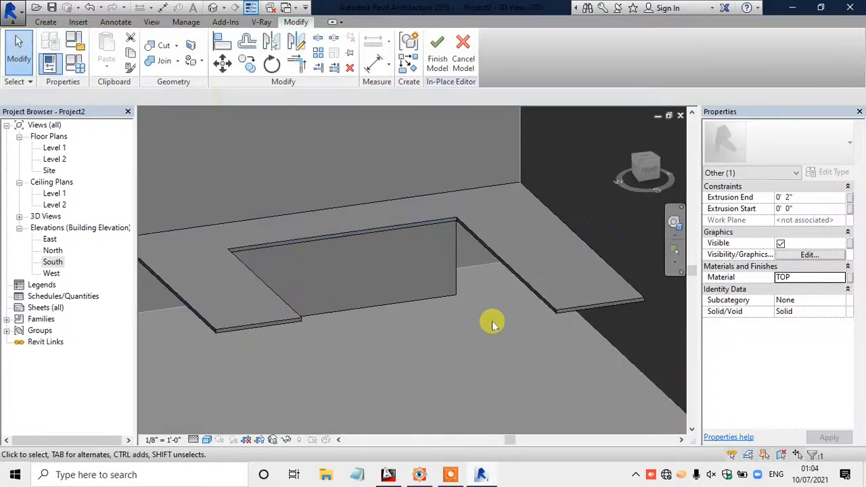
Step: Edit the countertop's TOP material so its shading uses the render appearance, and apply the change
{"action": "left_click", "coordinate": [535, 293]}
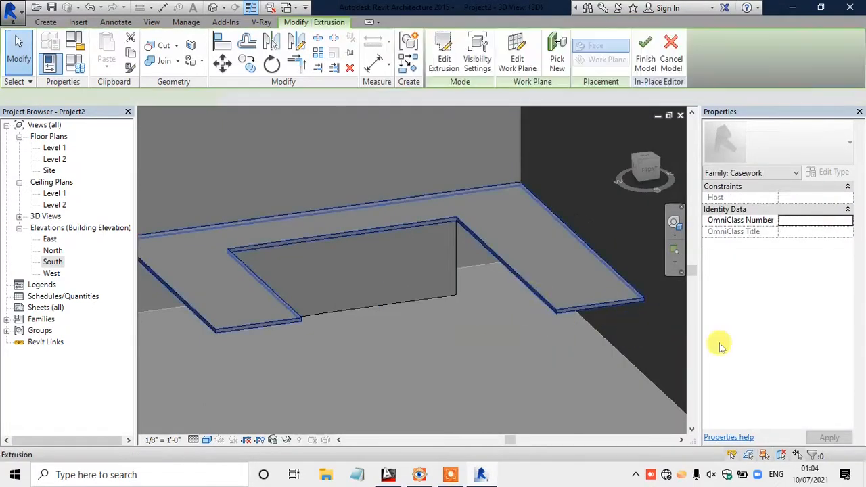
{"action": "left_click", "coordinate": [843, 278]}
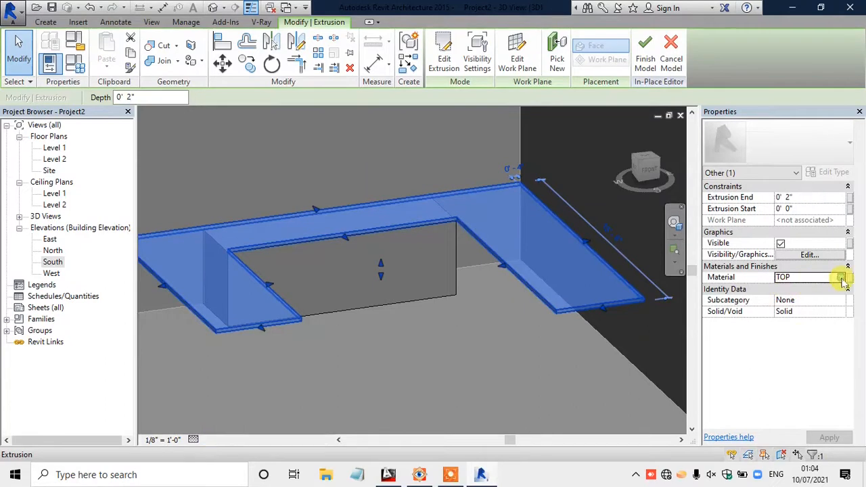
{"action": "left_click", "coordinate": [841, 278]}
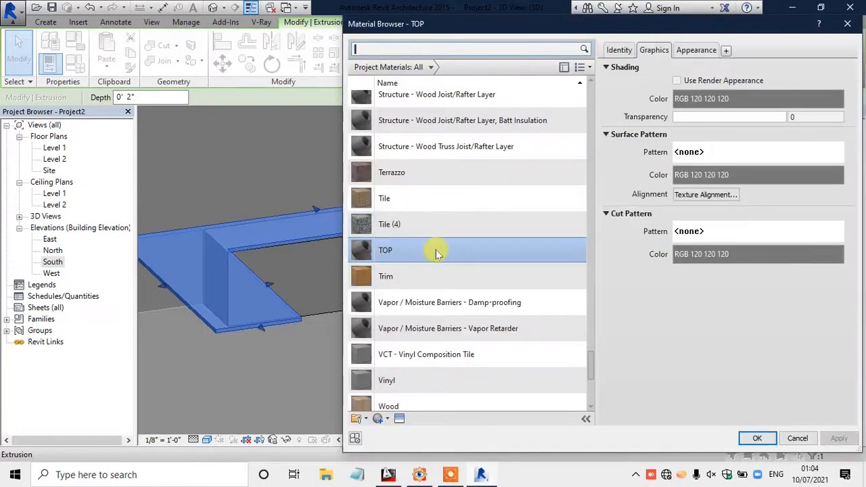
{"action": "left_click", "coordinate": [718, 80]}
{"action": "left_click", "coordinate": [692, 51]}
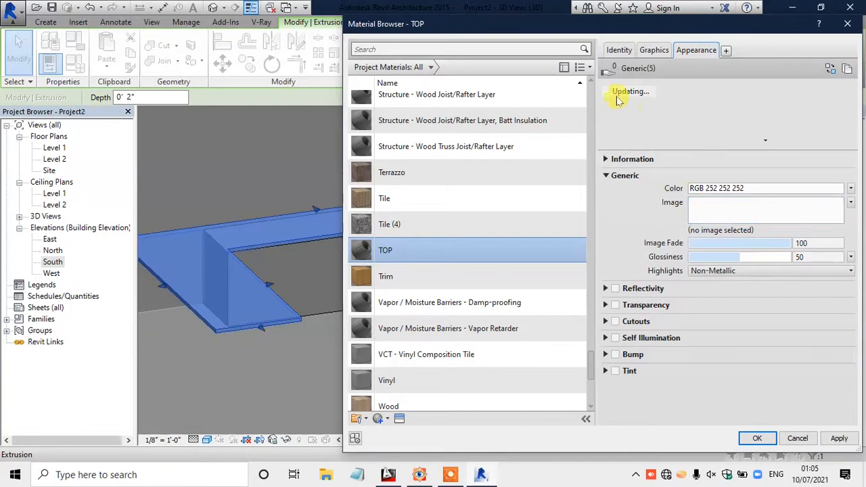
{"action": "left_click_drag", "start_coordinate": [626, 21], "coordinate": [564, 15]}
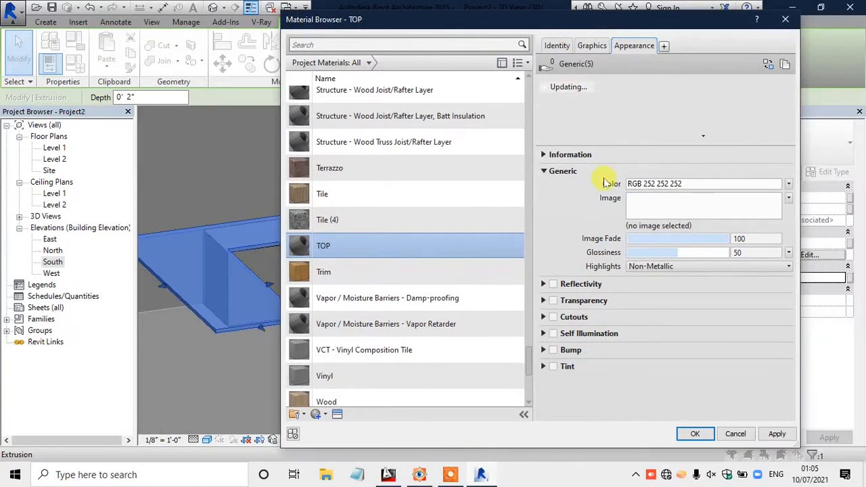
{"action": "left_click", "coordinate": [651, 183]}
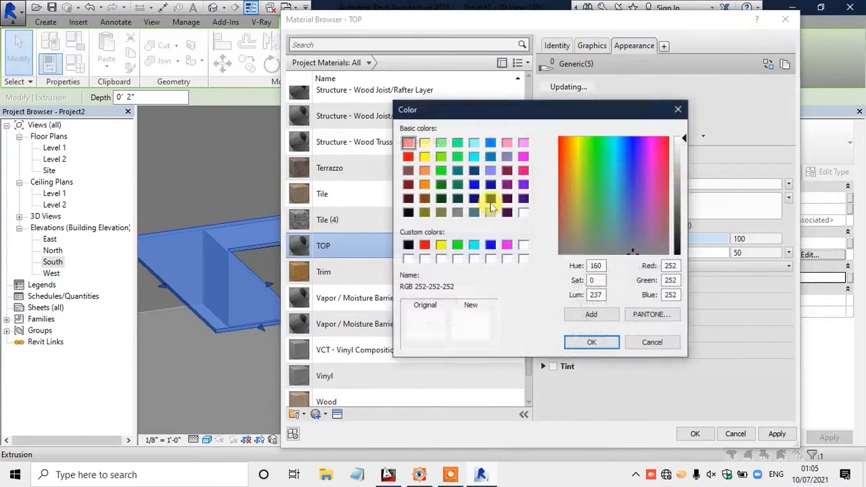
{"action": "left_click", "coordinate": [593, 343]}
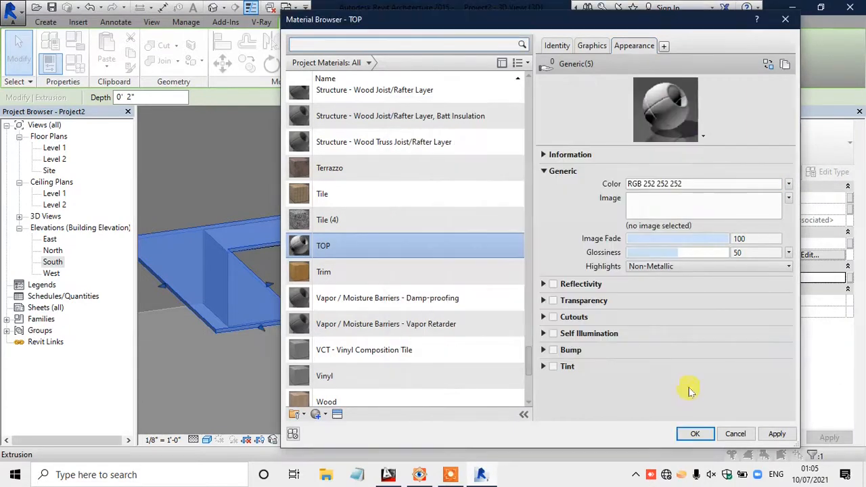
{"action": "left_click", "coordinate": [694, 433]}
{"action": "left_click", "coordinate": [462, 319]}
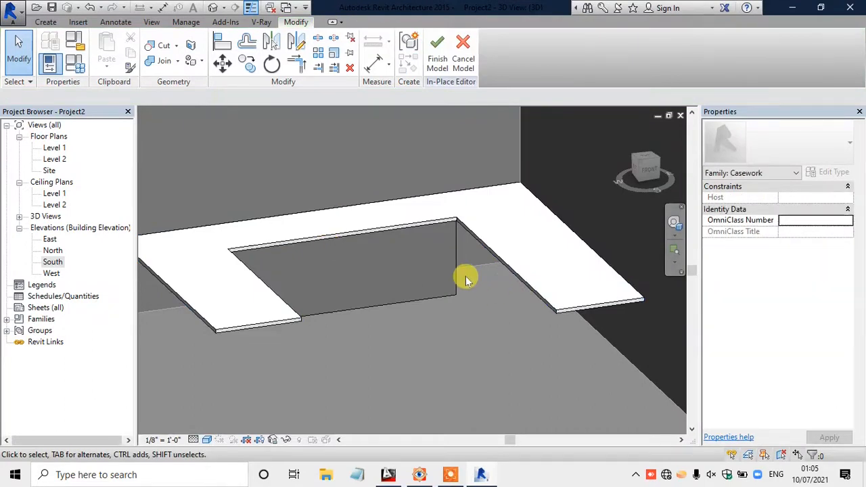
Step: Compare the block beneath the countertop with the kitchen reference picture, examining how the grey cabinet doors under the hob meet the countertop
{"action": "left_click", "coordinate": [422, 476]}
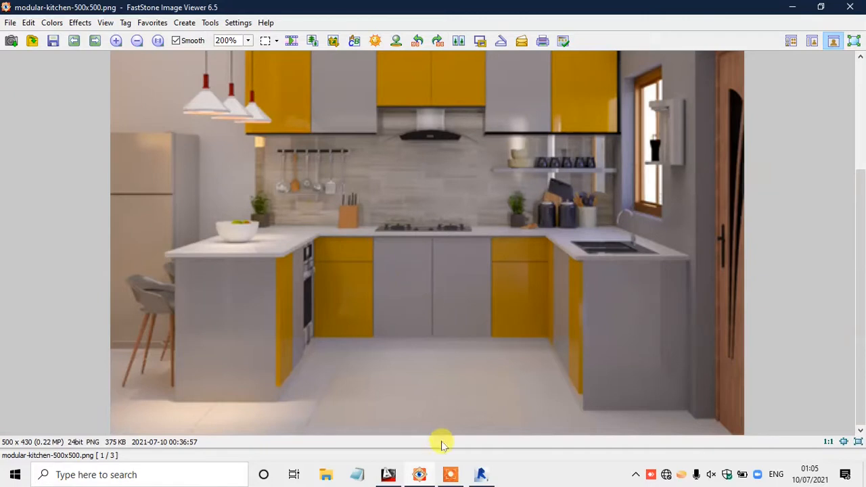
{"action": "left_click", "coordinate": [792, 7]}
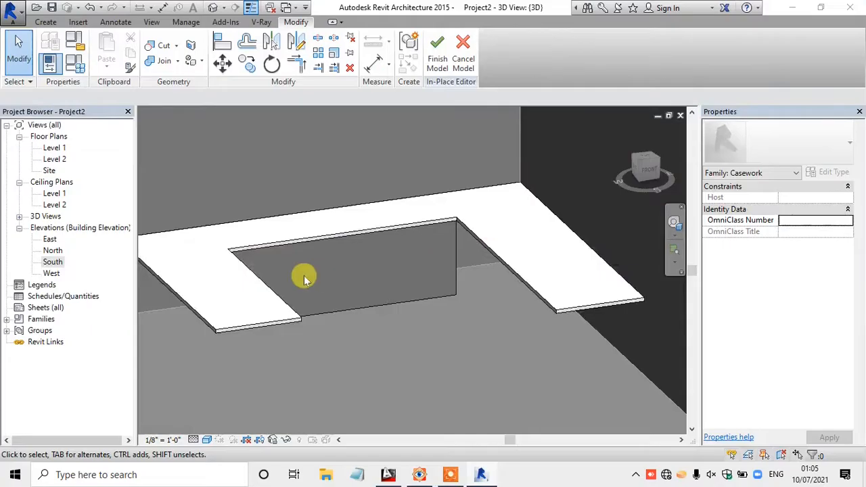
{"action": "scroll", "coordinate": [304, 277], "scroll_direction": "up", "scroll_amount": 2}
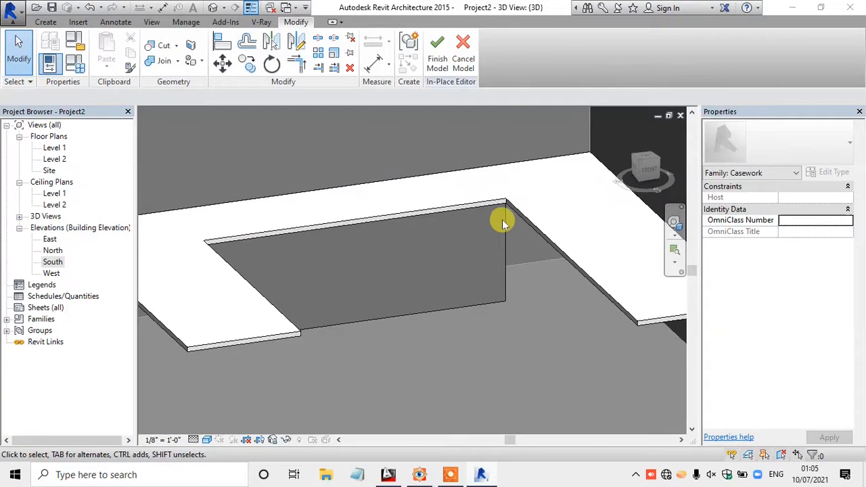
{"action": "middle_click_drag", "start_coordinate": [456, 247], "coordinate": [499, 248], "text": "shift"}
{"action": "left_click", "coordinate": [464, 268]}
{"action": "middle_click_drag", "start_coordinate": [490, 234], "coordinate": [429, 267], "text": "shift"}
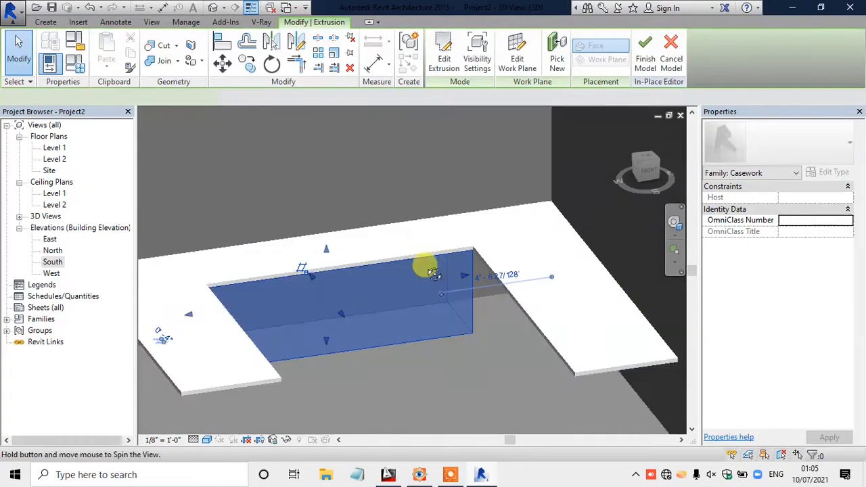
{"action": "scroll", "coordinate": [371, 275], "scroll_direction": "up", "scroll_amount": 2}
{"action": "middle_click_drag", "start_coordinate": [365, 309], "coordinate": [408, 280]}
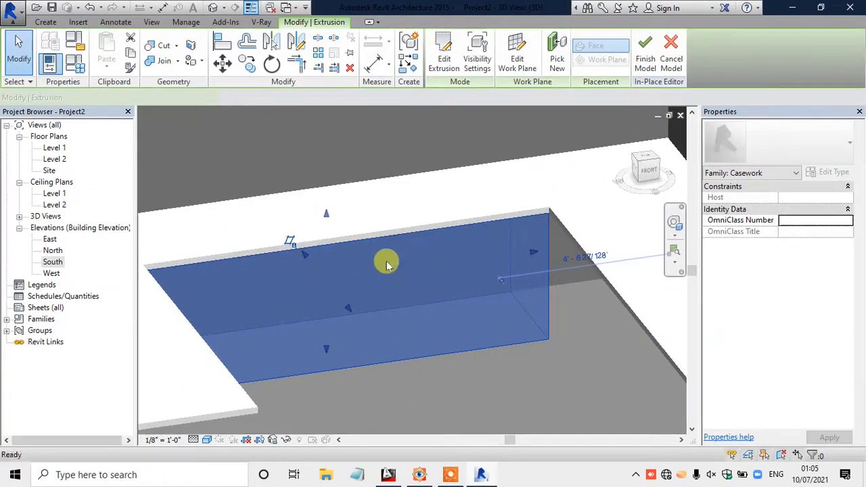
{"action": "left_click", "coordinate": [420, 474]}
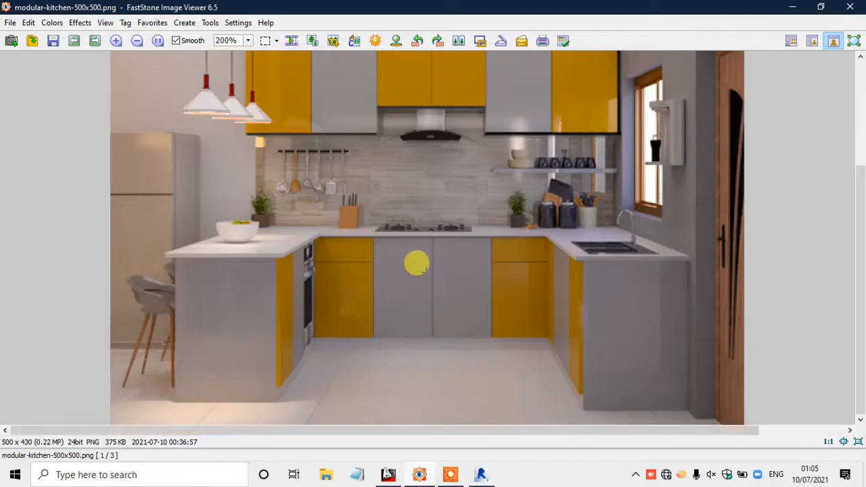
{"action": "scroll", "coordinate": [417, 264], "scroll_direction": "up", "scroll_amount": 5}
{"action": "scroll", "coordinate": [433, 163], "scroll_direction": "down", "scroll_amount": 1}
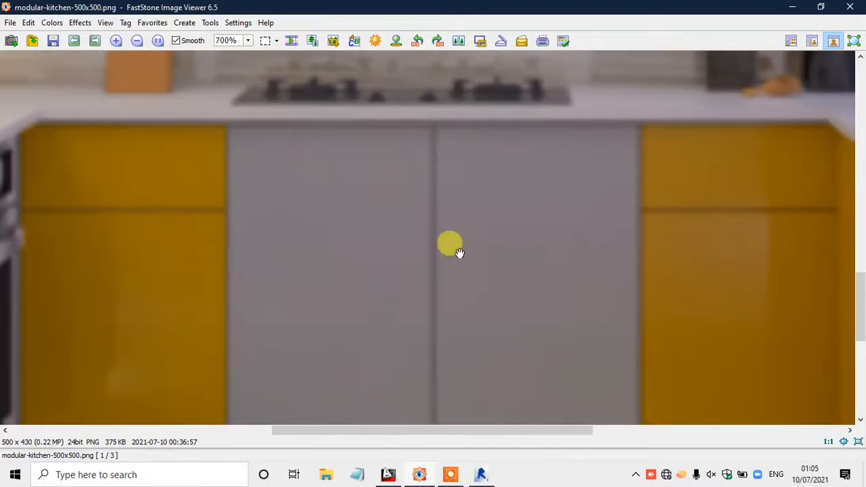
{"action": "left_click_drag", "start_coordinate": [448, 214], "coordinate": [446, 180]}
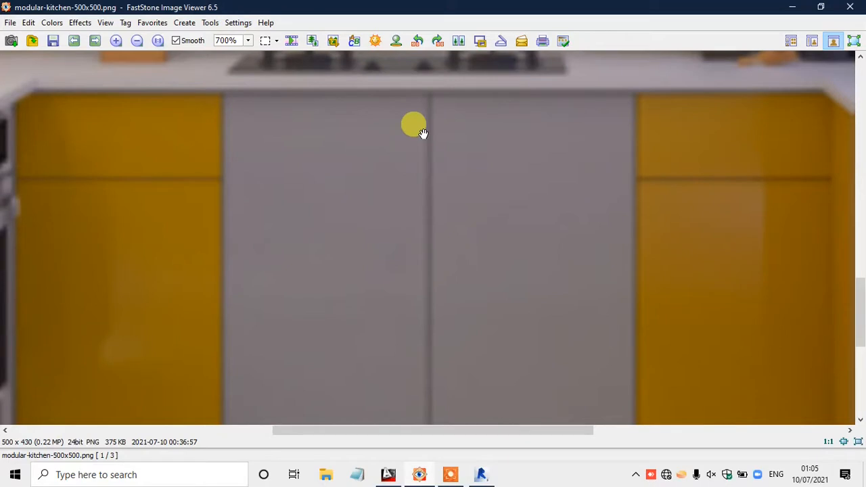
{"action": "left_click", "coordinate": [793, 6]}
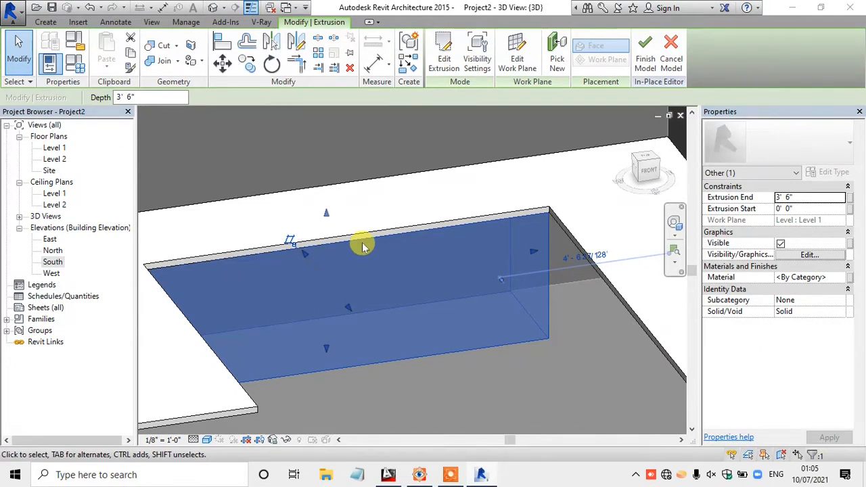
Step: In the Level 1 floor plan, pull the selected block's front face slightly back behind the countertop's inner front edge
{"action": "scroll", "coordinate": [367, 217], "scroll_direction": "down", "scroll_amount": 2}
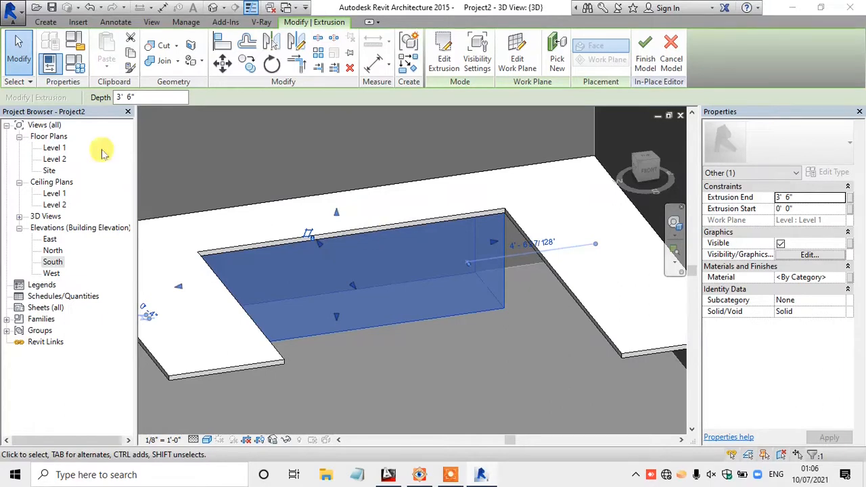
{"action": "double_click", "coordinate": [58, 148]}
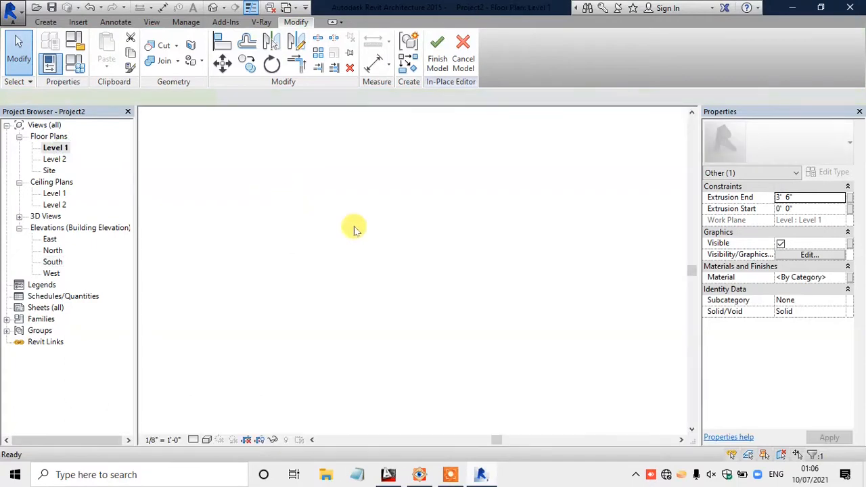
{"action": "scroll", "coordinate": [344, 261], "scroll_direction": "up", "scroll_amount": 3}
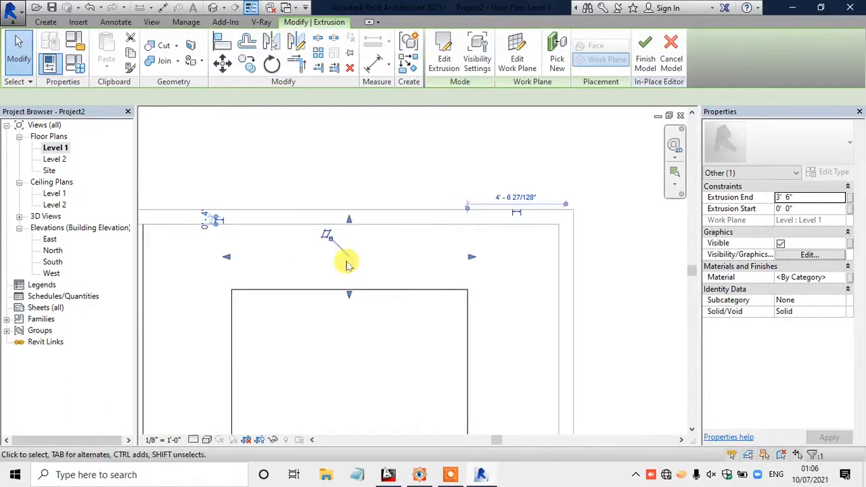
{"action": "left_click_drag", "start_coordinate": [350, 293], "coordinate": [350, 280]}
{"action": "left_click", "coordinate": [354, 304]}
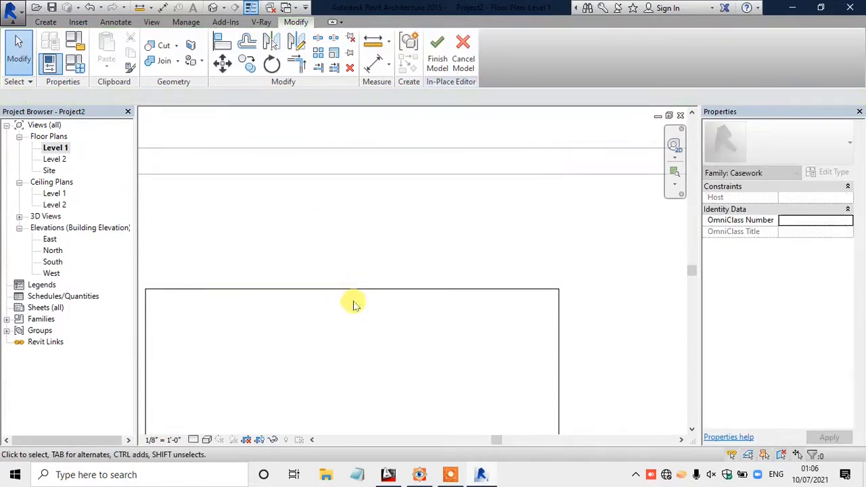
Step: In the South elevation, start a solid extrusion and choose to specify its work plane by picking a plane
{"action": "double_click", "coordinate": [53, 263]}
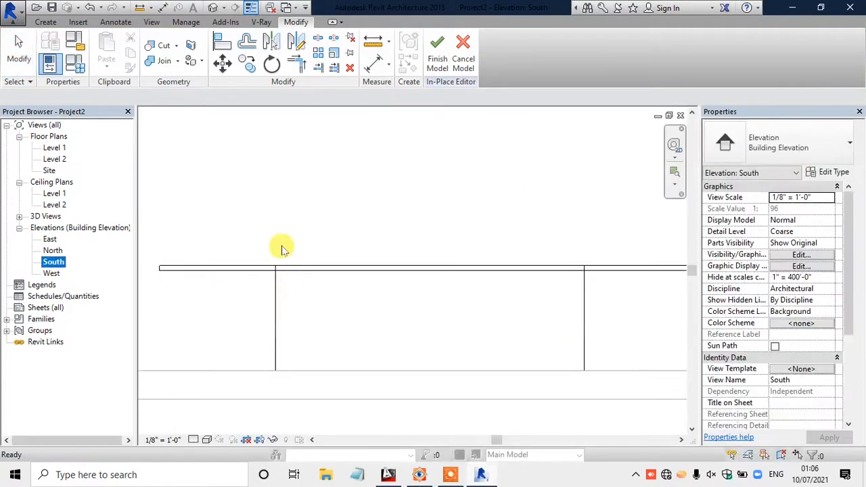
{"action": "scroll", "coordinate": [441, 348], "scroll_direction": "up", "scroll_amount": 1}
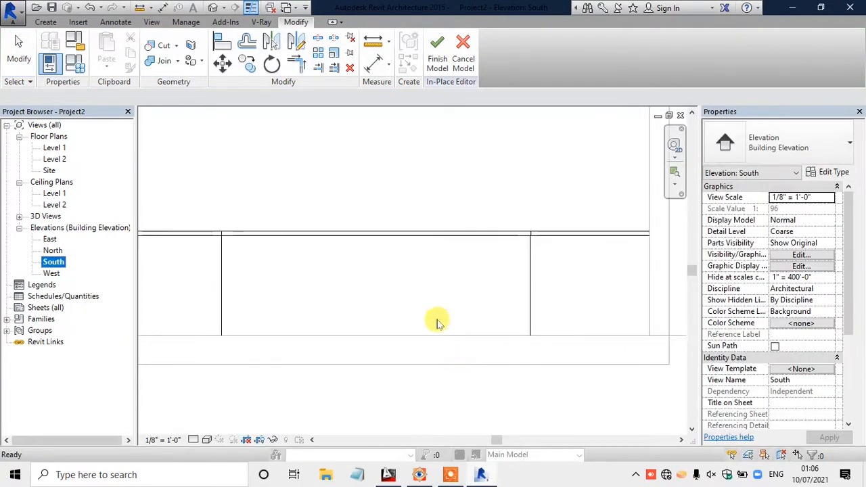
{"action": "left_click", "coordinate": [47, 24]}
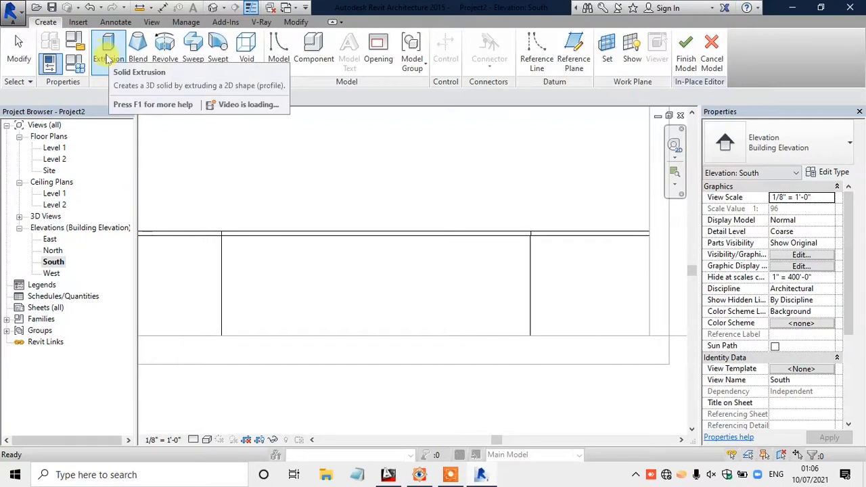
{"action": "left_click", "coordinate": [108, 59]}
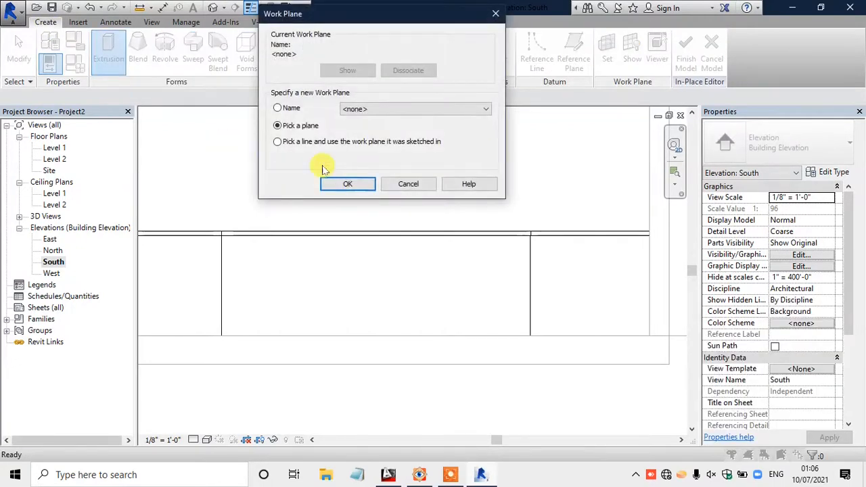
{"action": "left_click_drag", "start_coordinate": [308, 13], "coordinate": [382, 57]}
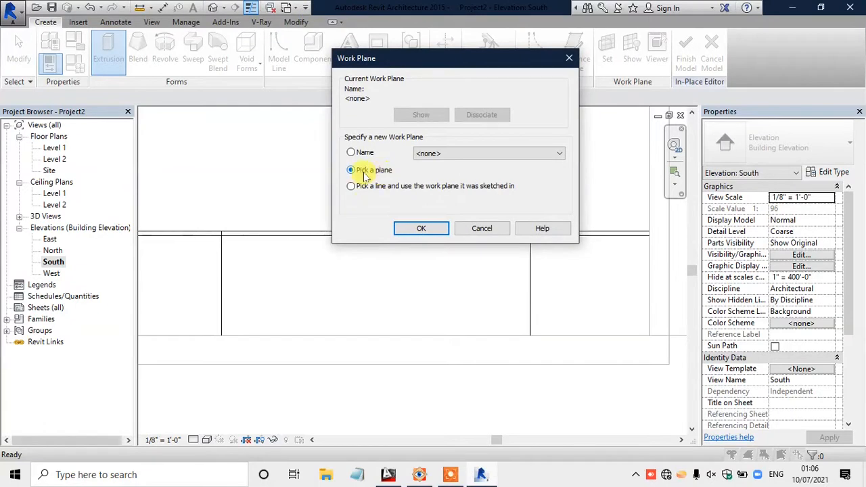
{"action": "left_click", "coordinate": [433, 231]}
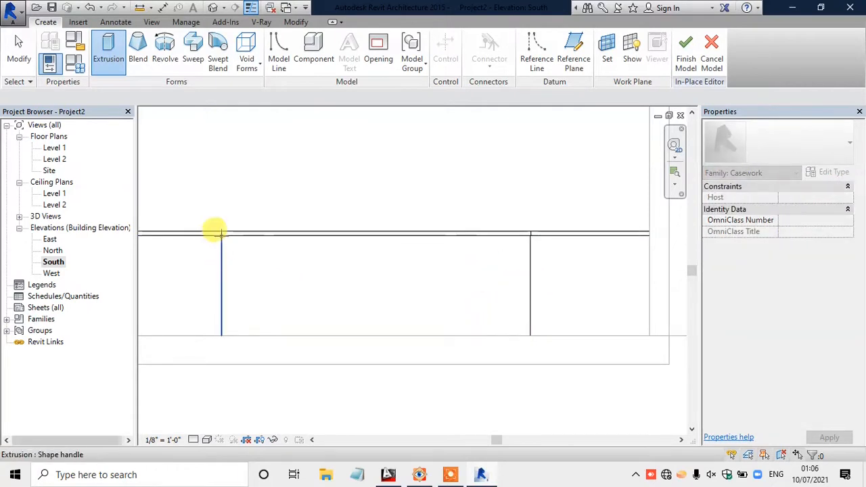
Step: Pick the end face of the side wall at the countertop's end as the extrusion's work plane
{"action": "scroll", "coordinate": [215, 234], "scroll_direction": "up", "scroll_amount": 2}
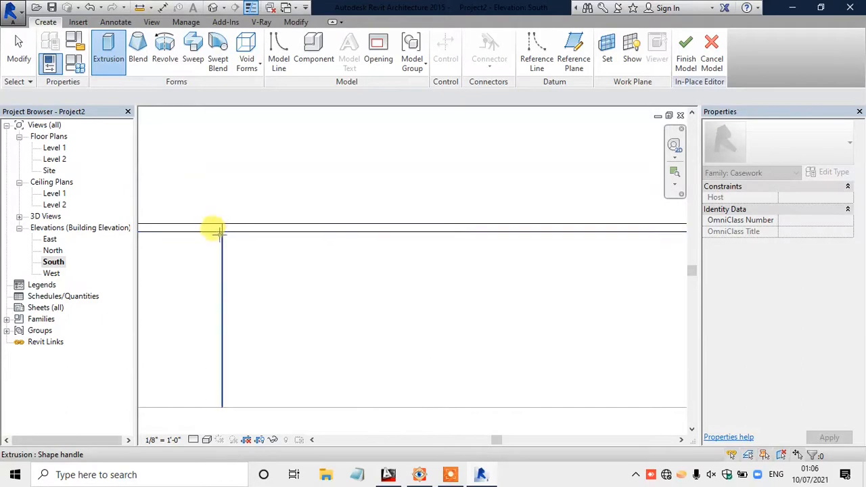
{"action": "scroll", "coordinate": [224, 227], "scroll_direction": "down", "scroll_amount": 2}
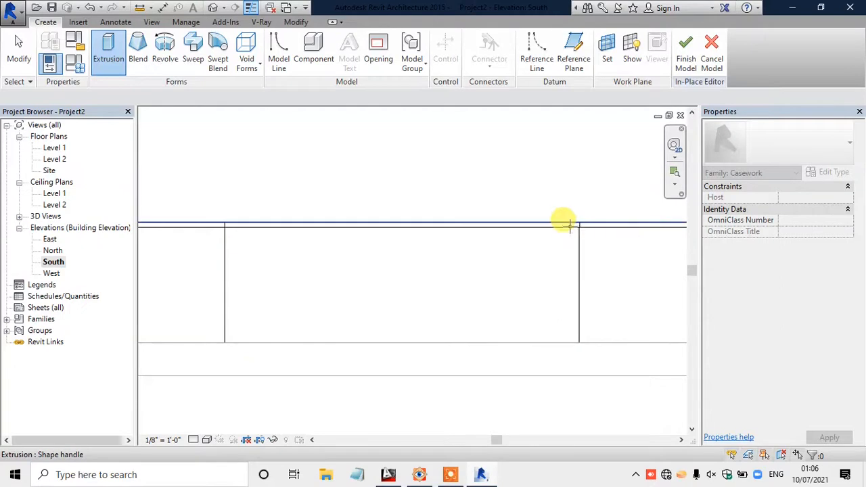
{"action": "scroll", "coordinate": [465, 229], "scroll_direction": "down", "scroll_amount": 2}
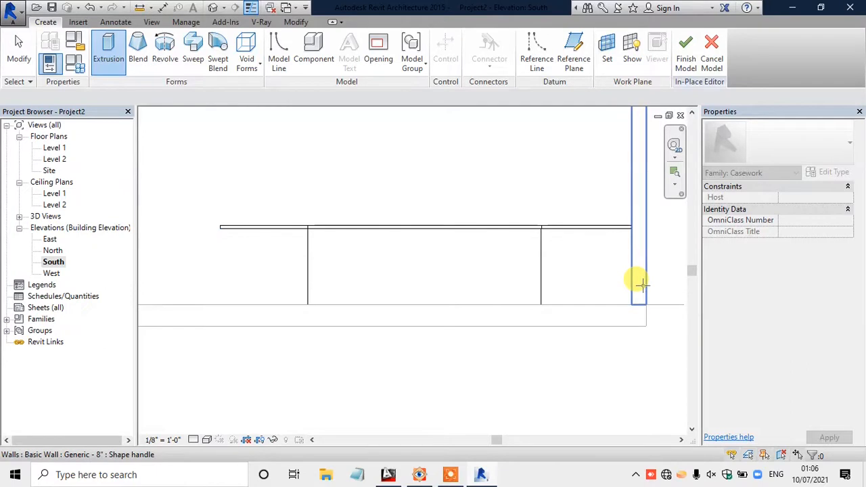
{"action": "scroll", "coordinate": [443, 305], "scroll_direction": "down", "scroll_amount": 2}
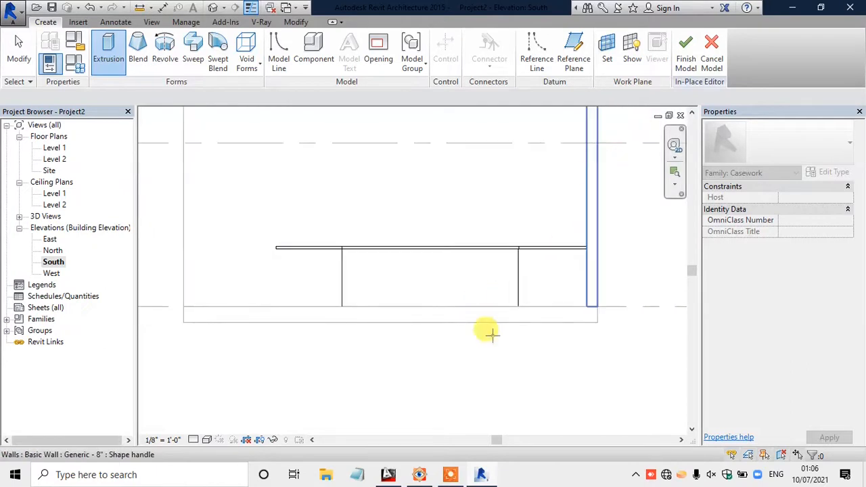
{"action": "scroll", "coordinate": [278, 249], "scroll_direction": "up", "scroll_amount": 2}
{"action": "scroll", "coordinate": [278, 249], "scroll_direction": "up", "scroll_amount": 3}
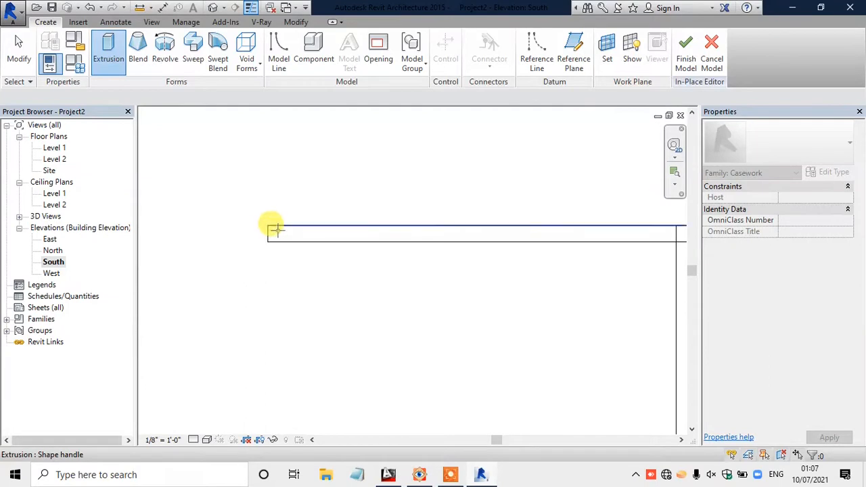
{"action": "scroll", "coordinate": [268, 228], "scroll_direction": "up", "scroll_amount": 3}
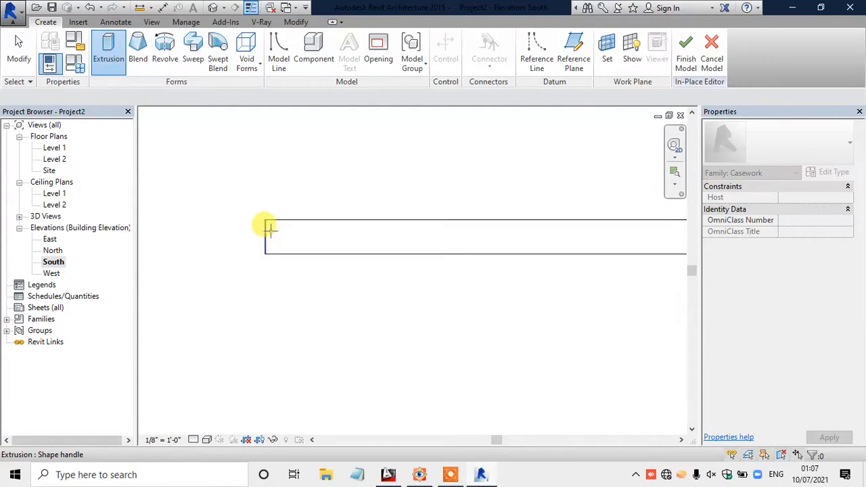
{"action": "scroll", "coordinate": [272, 241], "scroll_direction": "down", "scroll_amount": 3}
{"action": "scroll", "coordinate": [271, 242], "scroll_direction": "down", "scroll_amount": 5}
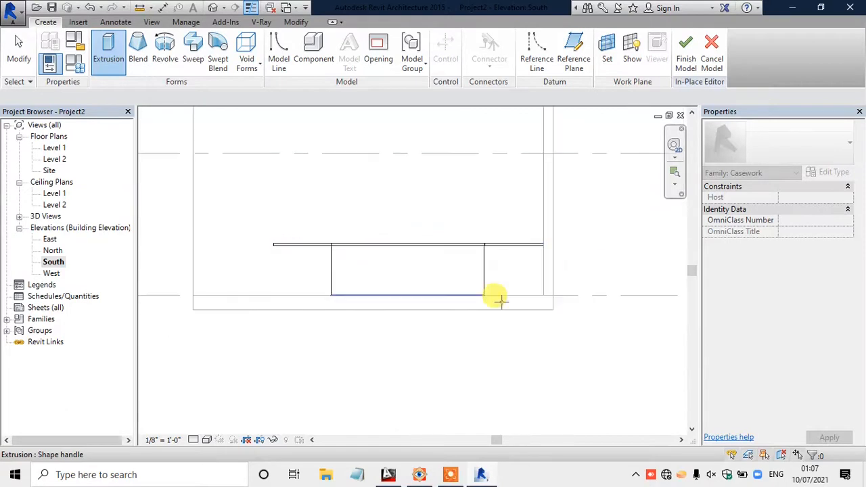
{"action": "left_click", "coordinate": [545, 252]}
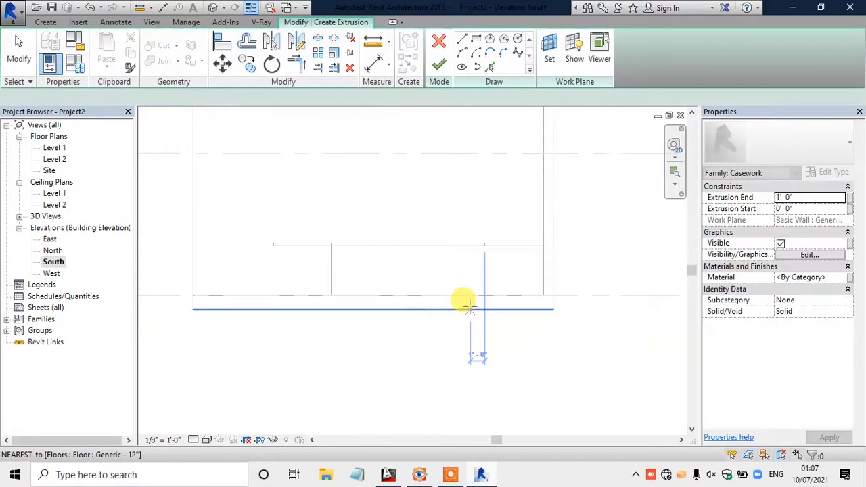
Step: Check the cabinet doors in the reference picture, and sketch a door rectangle from the block's right end below the countertop down to Level 1
{"action": "scroll", "coordinate": [465, 296], "scroll_direction": "up", "scroll_amount": 2}
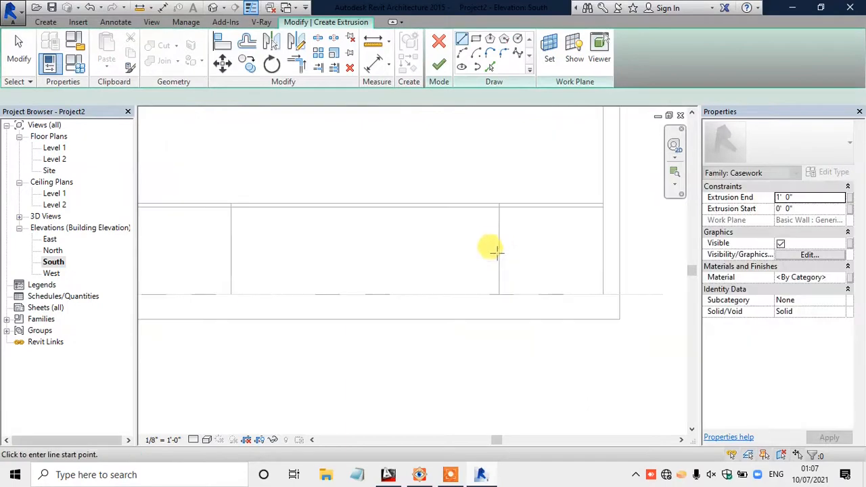
{"action": "left_click", "coordinate": [420, 475]}
{"action": "left_click_drag", "start_coordinate": [513, 261], "coordinate": [473, 245]}
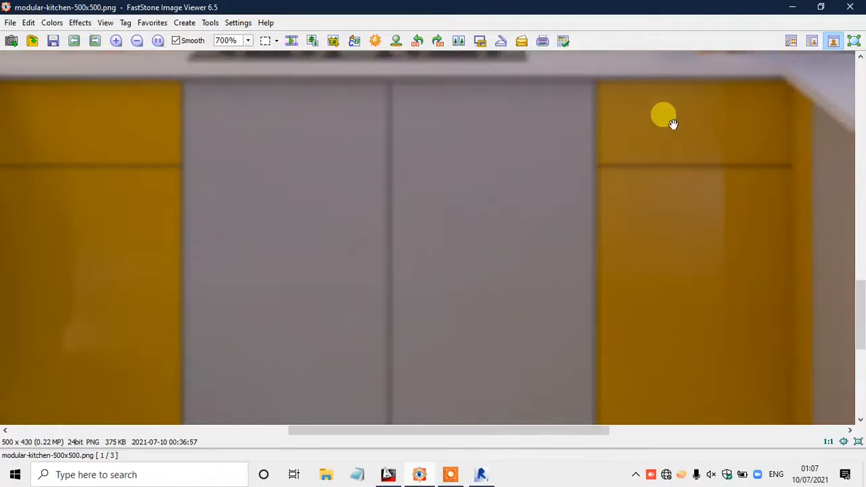
{"action": "left_click", "coordinate": [418, 474]}
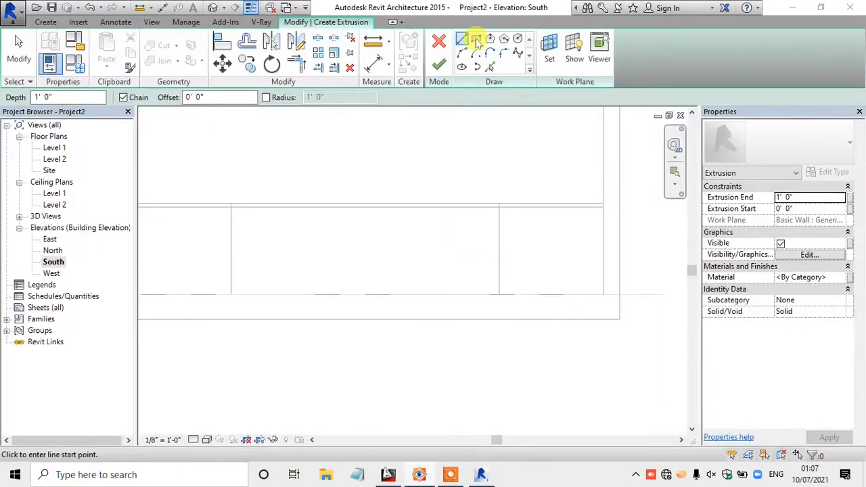
{"action": "left_click", "coordinate": [476, 40]}
{"action": "scroll", "coordinate": [519, 221], "scroll_direction": "up", "scroll_amount": 2}
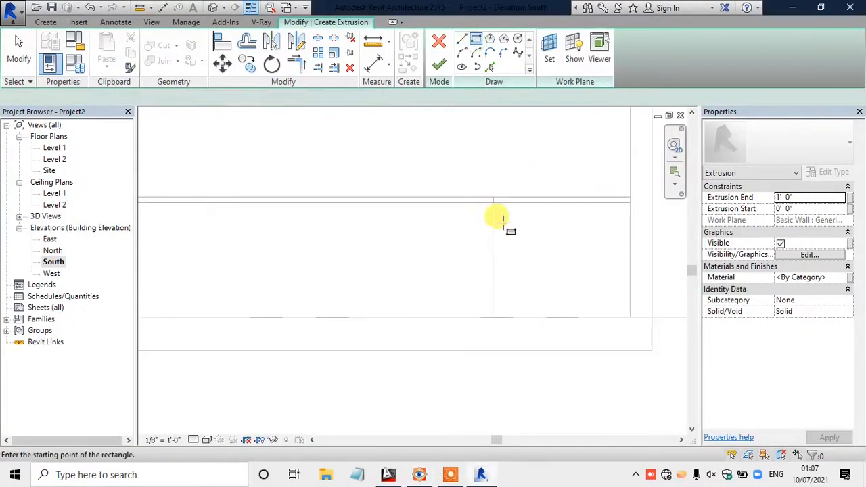
{"action": "scroll", "coordinate": [484, 207], "scroll_direction": "up", "scroll_amount": 2}
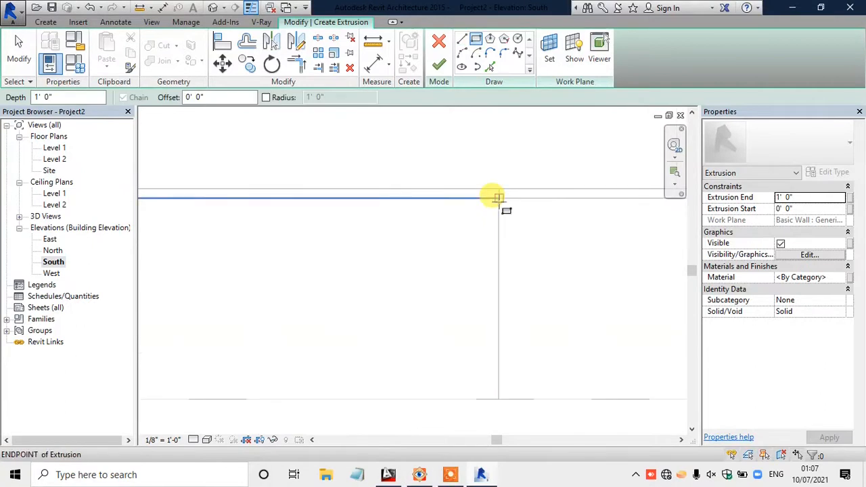
{"action": "left_click", "coordinate": [493, 203]}
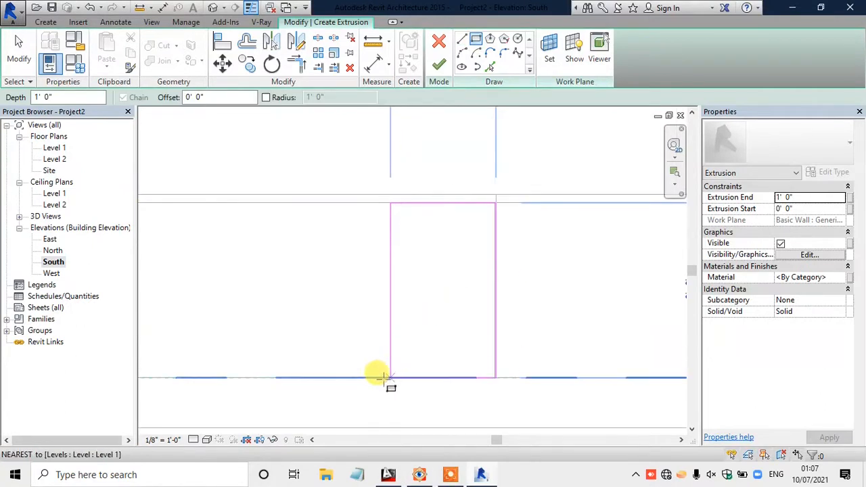
{"action": "left_click", "coordinate": [369, 376]}
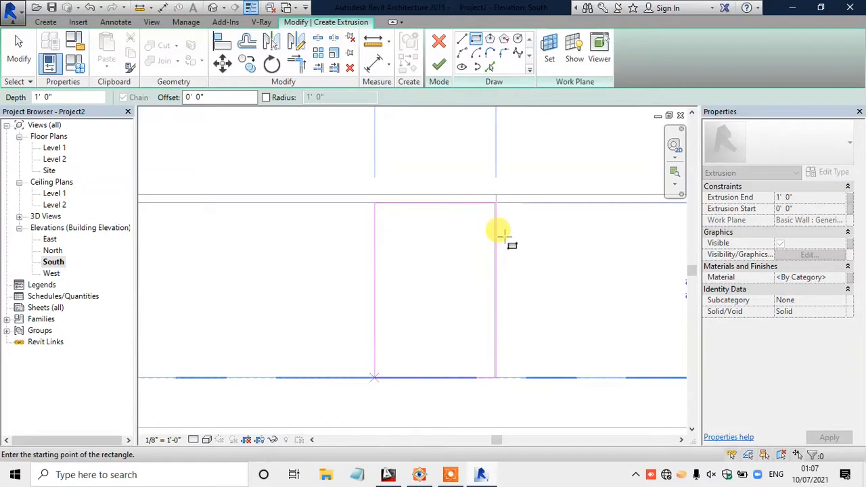
Step: Finish the door sketch as a 1' 0" deep extrusion and check its position relative to the countertop in the 3D view
{"action": "scroll", "coordinate": [499, 233], "scroll_direction": "down", "scroll_amount": 2}
{"action": "key", "text": "Escape"}
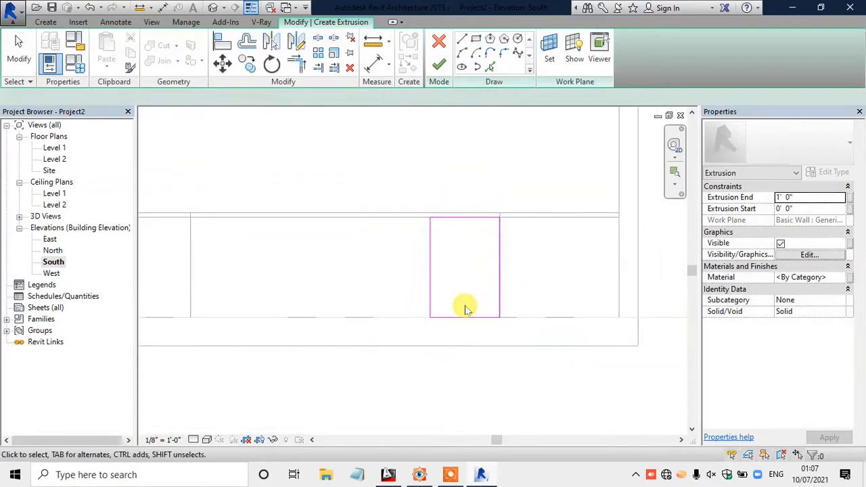
{"action": "scroll", "coordinate": [464, 310], "scroll_direction": "up", "scroll_amount": 1}
{"action": "key", "text": "Escape"}
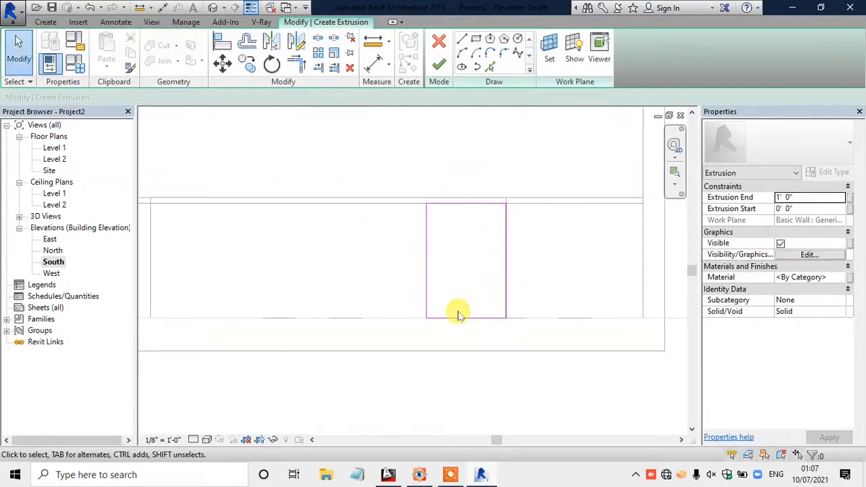
{"action": "left_click", "coordinate": [441, 64]}
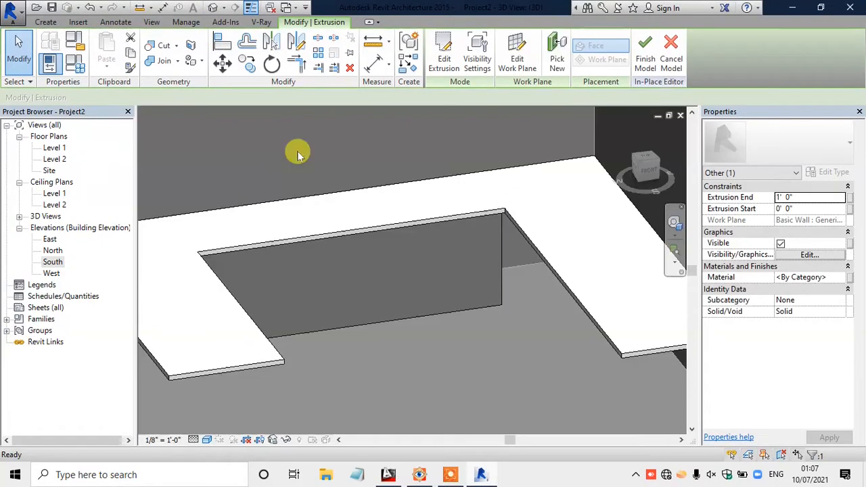
{"action": "scroll", "coordinate": [497, 230], "scroll_direction": "down", "scroll_amount": 5}
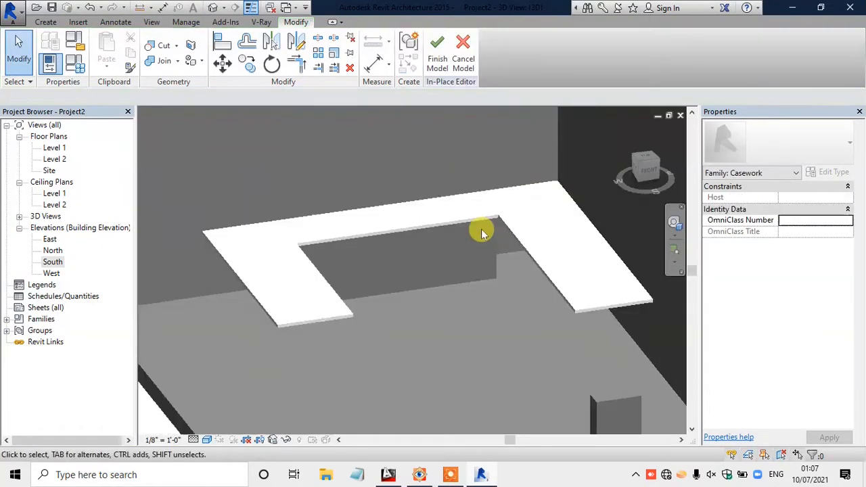
{"action": "scroll", "coordinate": [516, 292], "scroll_direction": "down", "scroll_amount": 1}
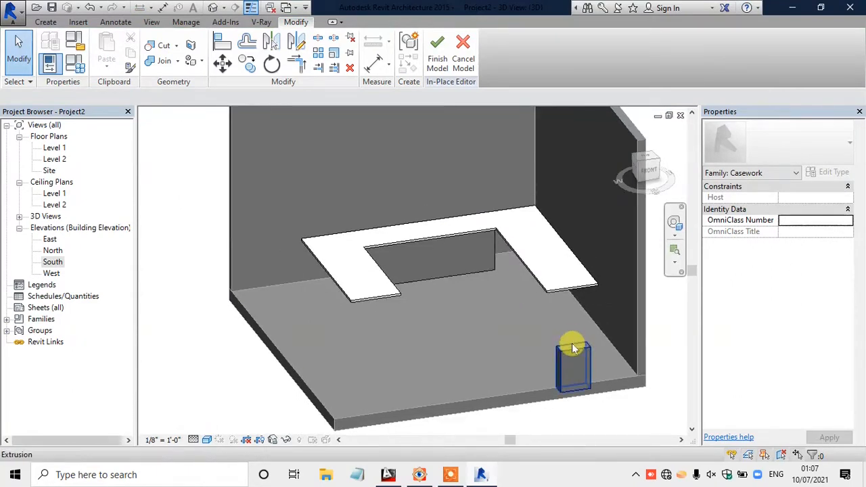
{"action": "scroll", "coordinate": [556, 308], "scroll_direction": "up", "scroll_amount": 1}
{"action": "scroll", "coordinate": [555, 304], "scroll_direction": "down", "scroll_amount": 1}
{"action": "scroll", "coordinate": [556, 305], "scroll_direction": "up", "scroll_amount": 1}
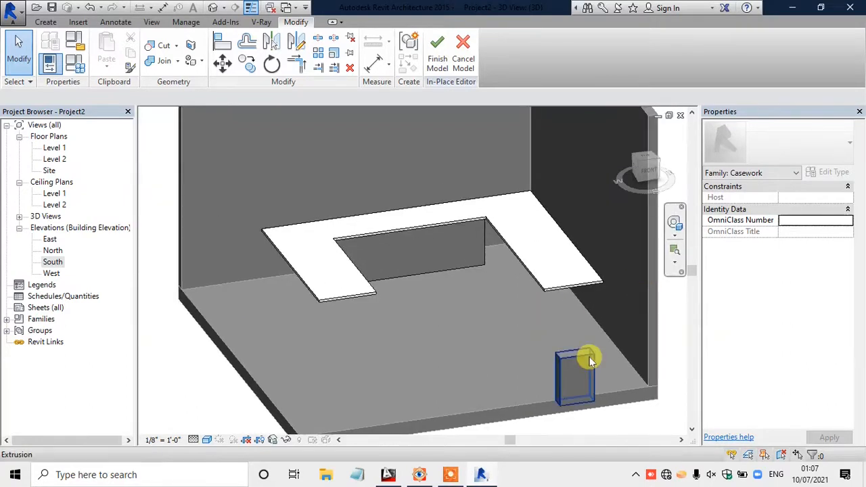
Step: In the Level 1 floor plan, stretch the new extrusion's back face to the countertop's inner front edge
{"action": "double_click", "coordinate": [54, 147]}
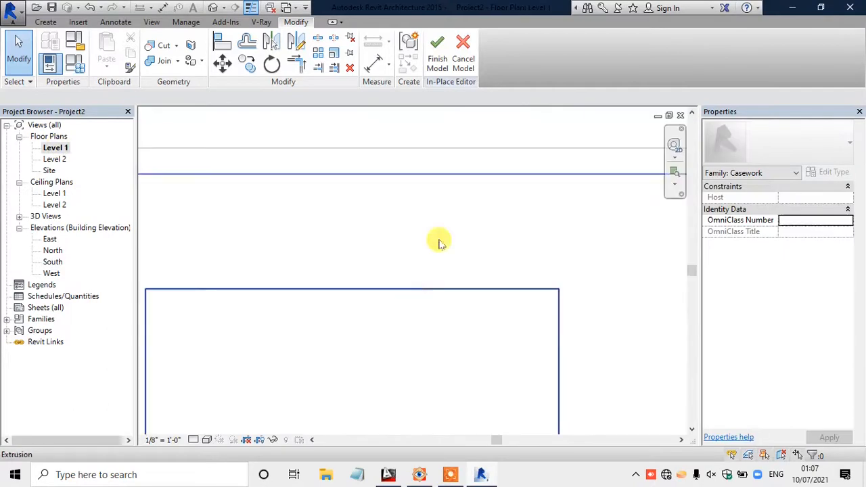
{"action": "scroll", "coordinate": [422, 212], "scroll_direction": "down", "scroll_amount": 2}
{"action": "scroll", "coordinate": [422, 216], "scroll_direction": "down", "scroll_amount": 2}
{"action": "scroll", "coordinate": [437, 275], "scroll_direction": "up", "scroll_amount": 1}
{"action": "scroll", "coordinate": [440, 402], "scroll_direction": "up", "scroll_amount": 1}
{"action": "scroll", "coordinate": [443, 391], "scroll_direction": "down", "scroll_amount": 1}
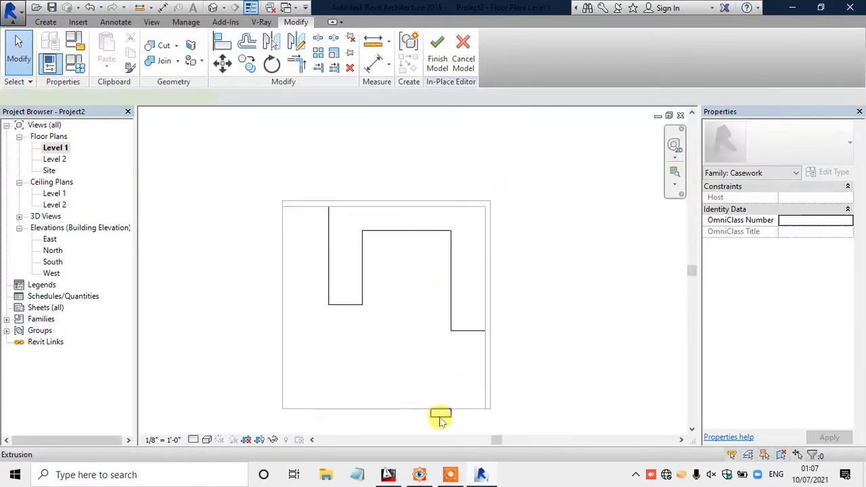
{"action": "left_click", "coordinate": [441, 418]}
{"action": "left_click_drag", "start_coordinate": [441, 406], "coordinate": [443, 238]}
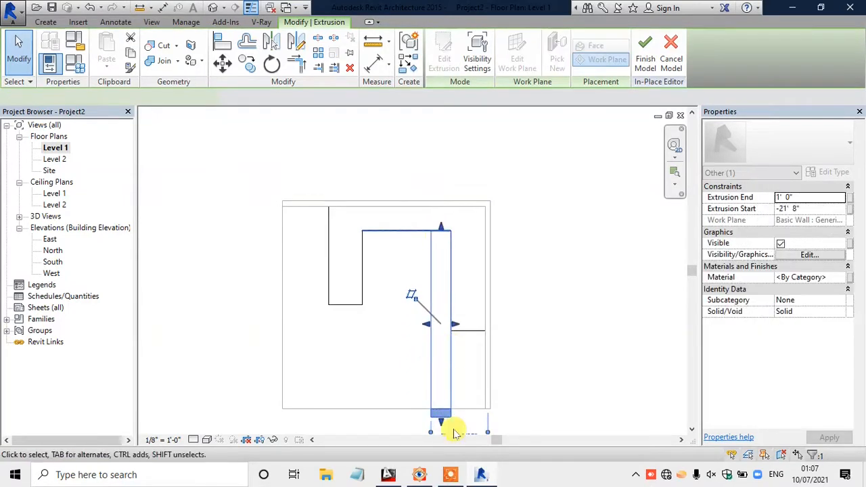
Step: Pull the extrusion's front face back to leave a door panel about 2 1/2" thick, and check its fit under the countertop in 3D
{"action": "left_click_drag", "start_coordinate": [441, 421], "coordinate": [445, 236]}
{"action": "scroll", "coordinate": [444, 230], "scroll_direction": "up", "scroll_amount": 5}
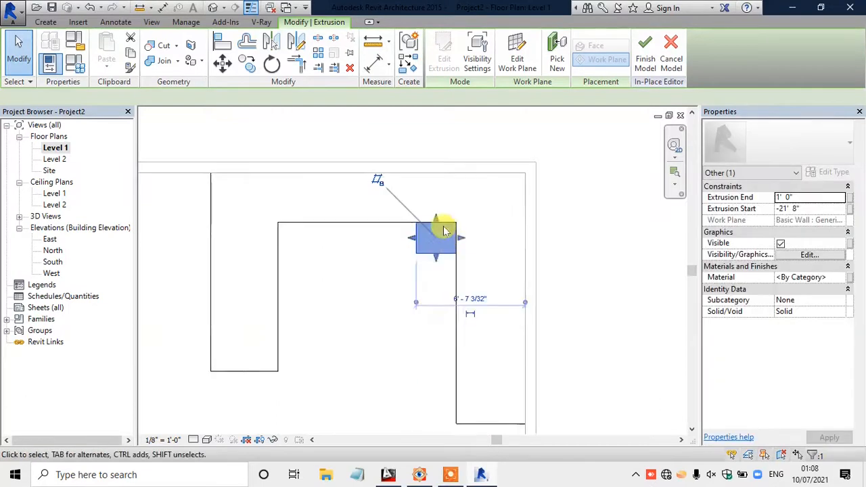
{"action": "left_click_drag", "start_coordinate": [410, 322], "coordinate": [446, 216]}
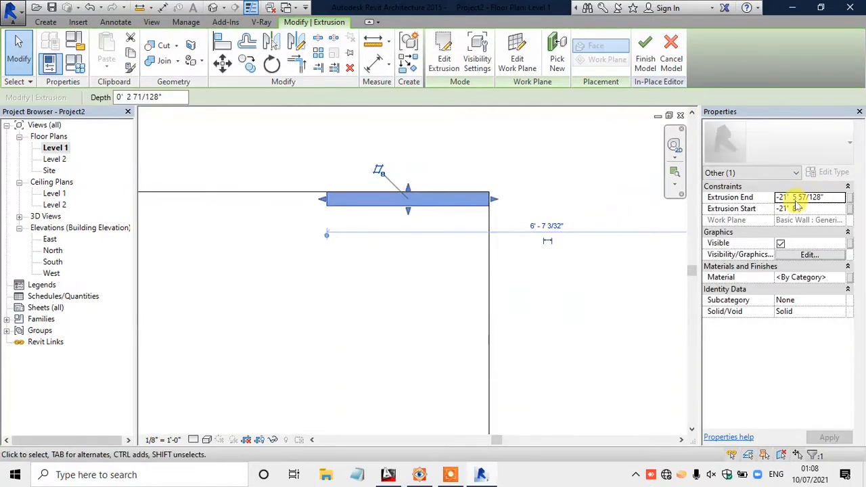
{"action": "left_click", "coordinate": [213, 8]}
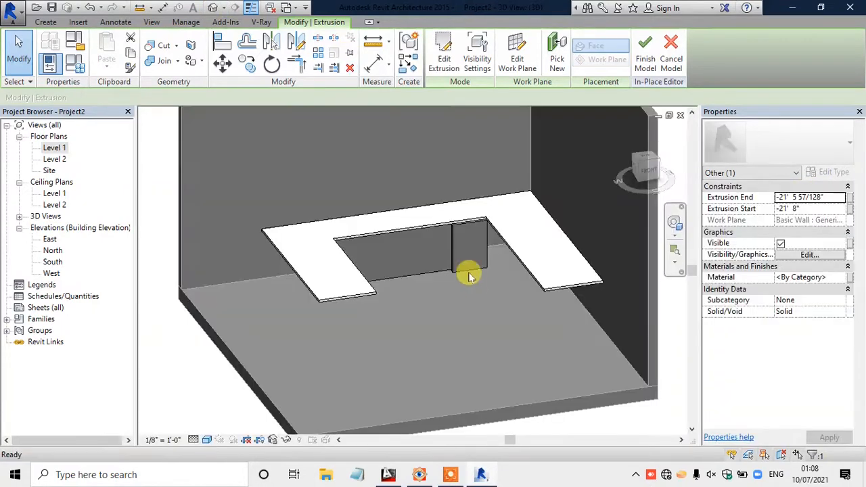
{"action": "scroll", "coordinate": [476, 218], "scroll_direction": "up", "scroll_amount": 7}
{"action": "scroll", "coordinate": [490, 213], "scroll_direction": "down", "scroll_amount": 1}
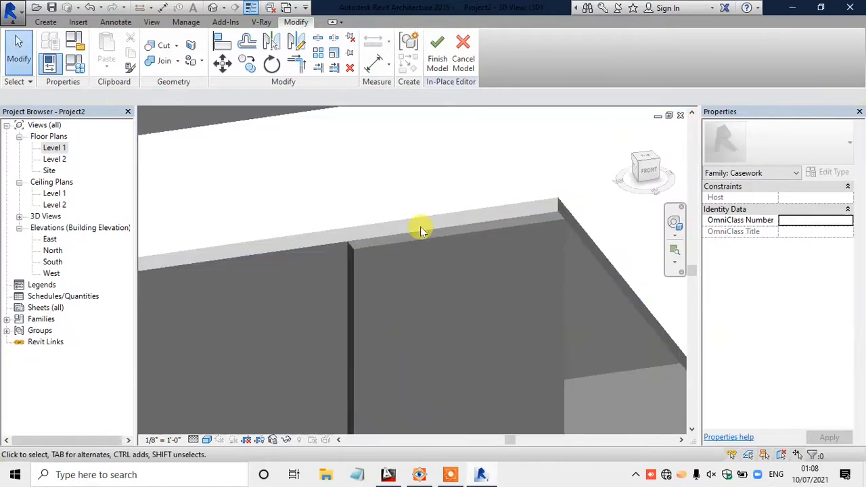
{"action": "scroll", "coordinate": [455, 230], "scroll_direction": "up", "scroll_amount": 2}
{"action": "scroll", "coordinate": [431, 255], "scroll_direction": "down", "scroll_amount": 1}
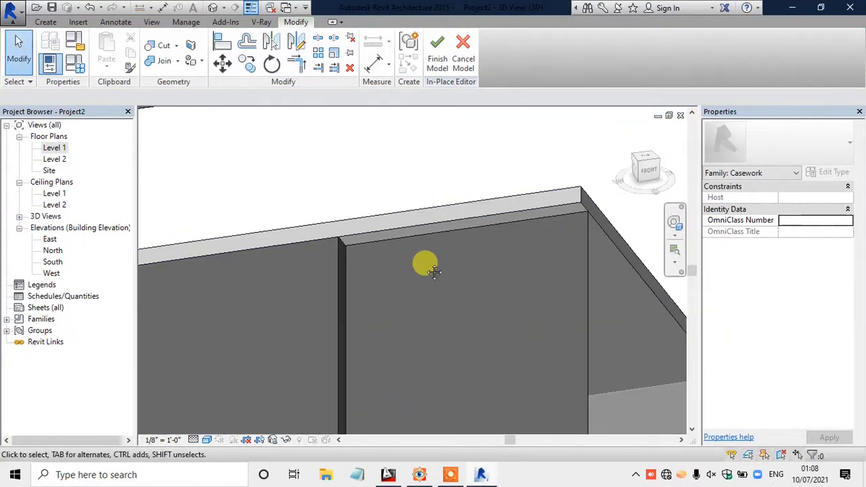
Step: Inspect the door panel's fit beneath the countertop in 3D, and display the East elevation in wireframe
{"action": "scroll", "coordinate": [446, 265], "scroll_direction": "down", "scroll_amount": 8}
{"action": "left_click", "coordinate": [446, 278]}
{"action": "middle_click_drag", "start_coordinate": [446, 277], "coordinate": [420, 277], "text": "shift"}
{"action": "scroll", "coordinate": [420, 278], "scroll_direction": "up", "scroll_amount": 8}
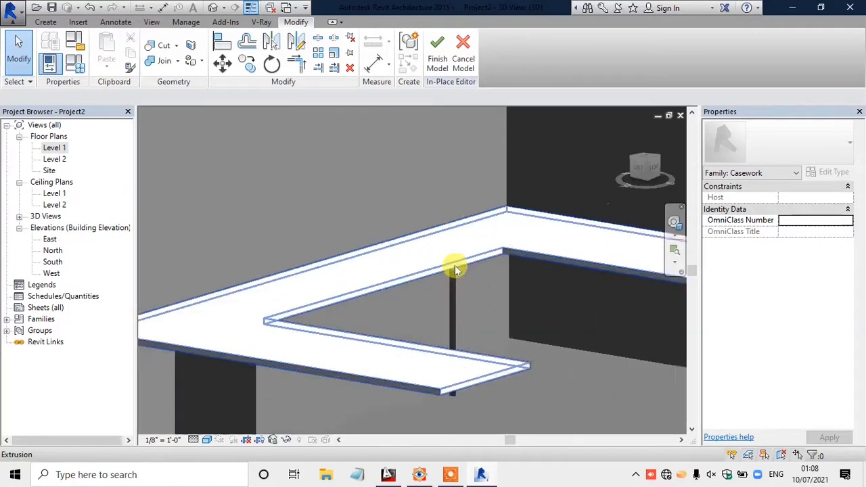
{"action": "scroll", "coordinate": [467, 281], "scroll_direction": "up", "scroll_amount": 3}
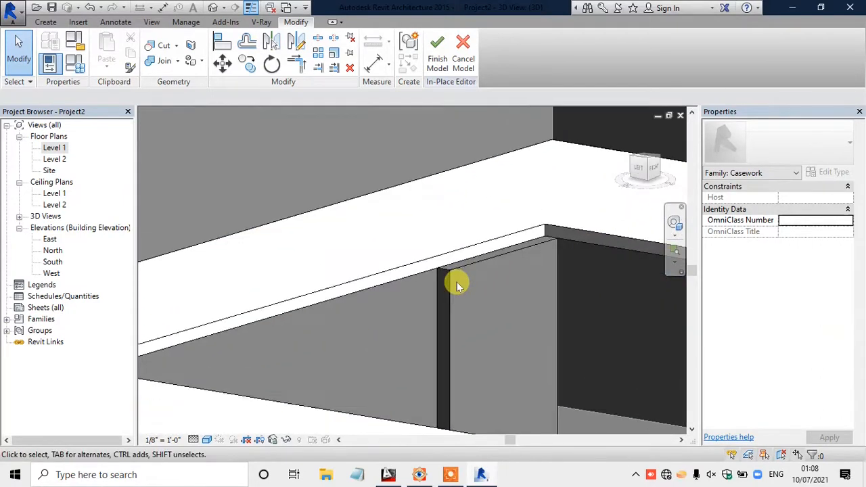
{"action": "double_click", "coordinate": [49, 241]}
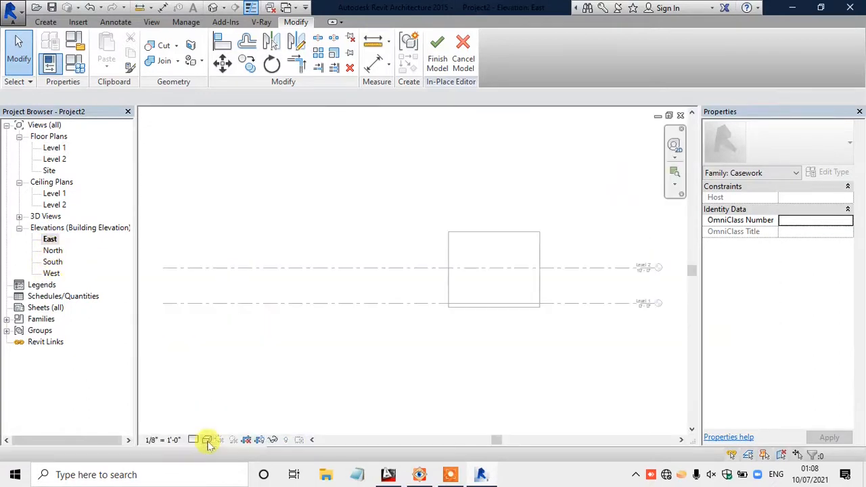
{"action": "left_click", "coordinate": [207, 441]}
{"action": "left_click", "coordinate": [246, 361]}
Step: Stretch the door panel's back face to the base block's front face in the East elevation, and check the panel in 3D
{"action": "scroll", "coordinate": [517, 339], "scroll_direction": "up", "scroll_amount": 5}
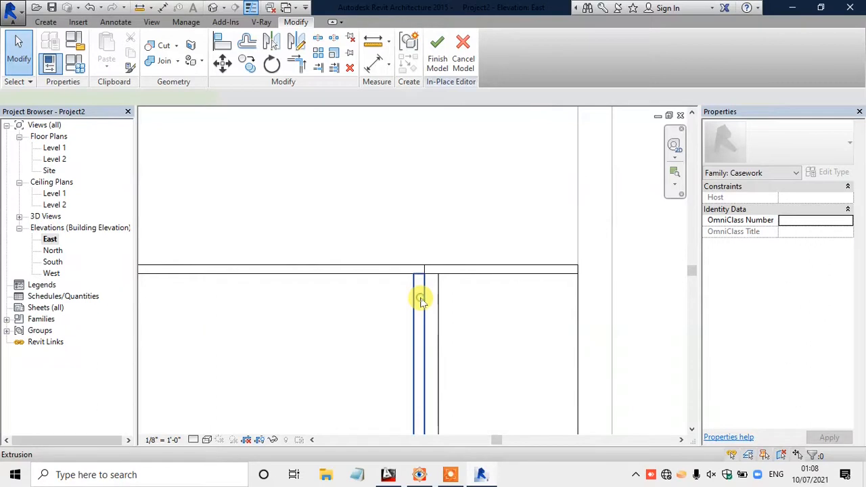
{"action": "left_click", "coordinate": [420, 298]}
{"action": "scroll", "coordinate": [436, 292], "scroll_direction": "up", "scroll_amount": 3}
{"action": "scroll", "coordinate": [436, 332], "scroll_direction": "down", "scroll_amount": 2}
{"action": "middle_click_drag", "start_coordinate": [446, 426], "coordinate": [432, 377]}
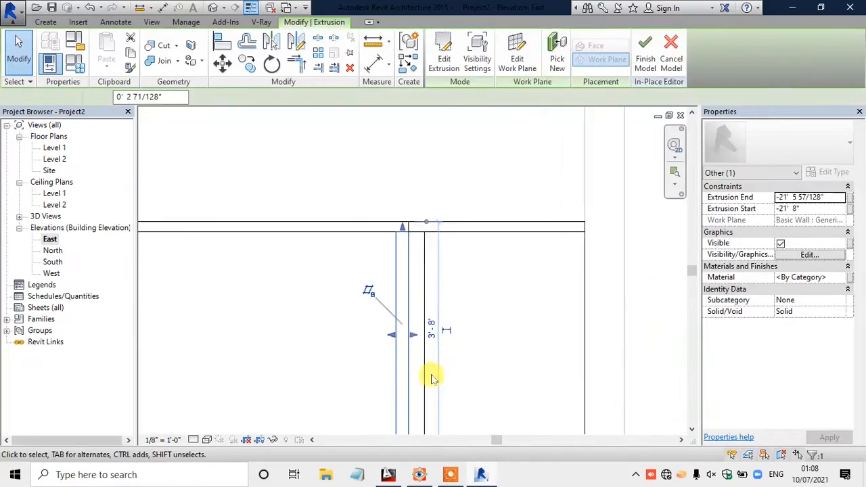
{"action": "scroll", "coordinate": [400, 315], "scroll_direction": "up", "scroll_amount": 3}
{"action": "left_click_drag", "start_coordinate": [410, 313], "coordinate": [367, 310]}
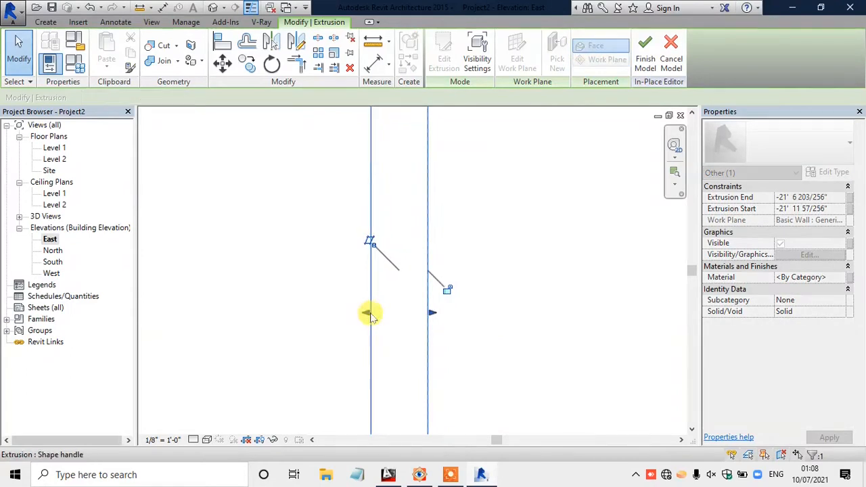
{"action": "left_click", "coordinate": [213, 9]}
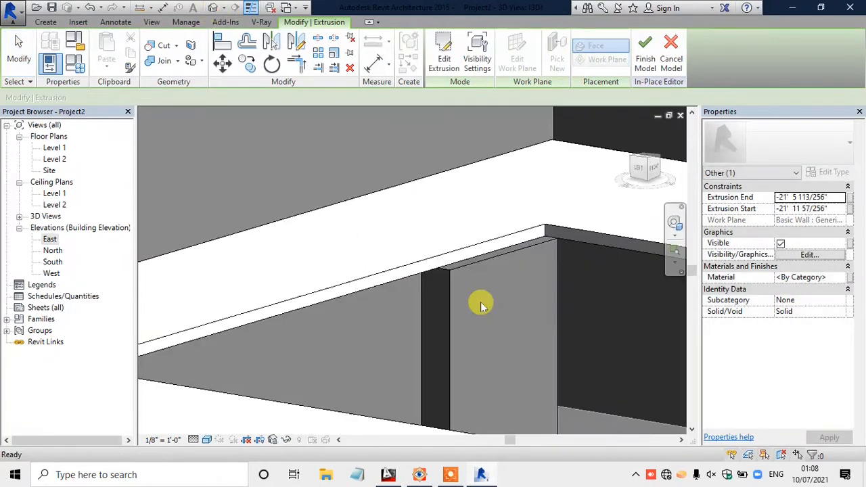
{"action": "middle_click_drag", "start_coordinate": [500, 289], "coordinate": [471, 322], "text": "shift"}
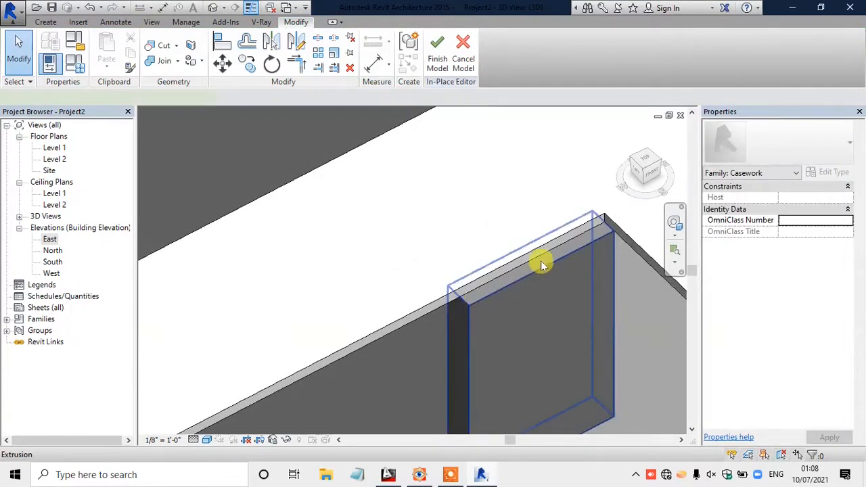
Step: Examine the selected door panel in the North elevation in wireframe and in the West elevation
{"action": "left_click", "coordinate": [540, 251]}
{"action": "scroll", "coordinate": [540, 248], "scroll_direction": "up", "scroll_amount": 2}
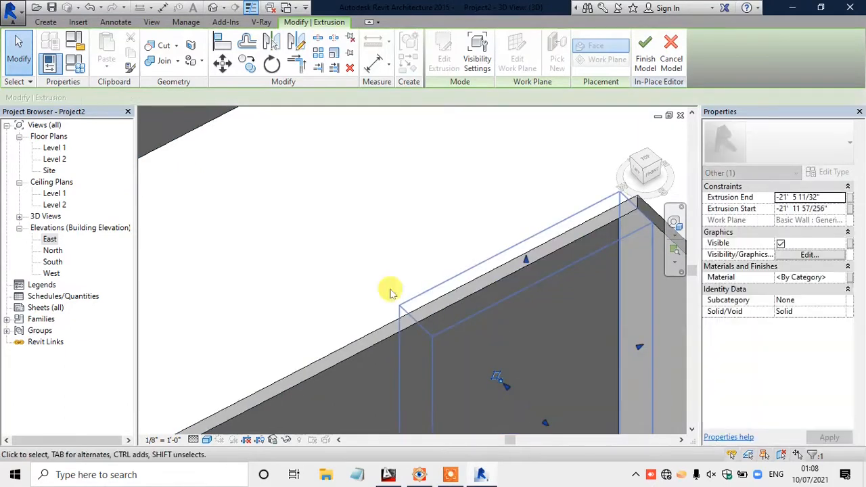
{"action": "double_click", "coordinate": [53, 250]}
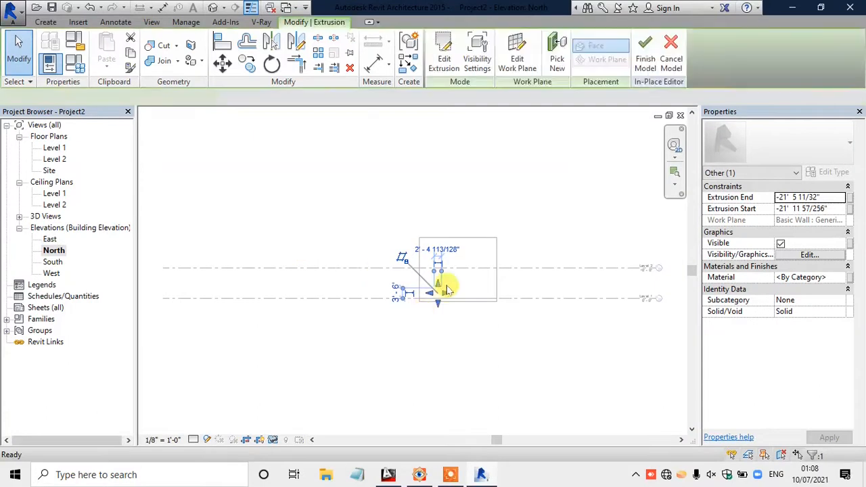
{"action": "scroll", "coordinate": [443, 290], "scroll_direction": "up", "scroll_amount": 3}
{"action": "left_click", "coordinate": [203, 440]}
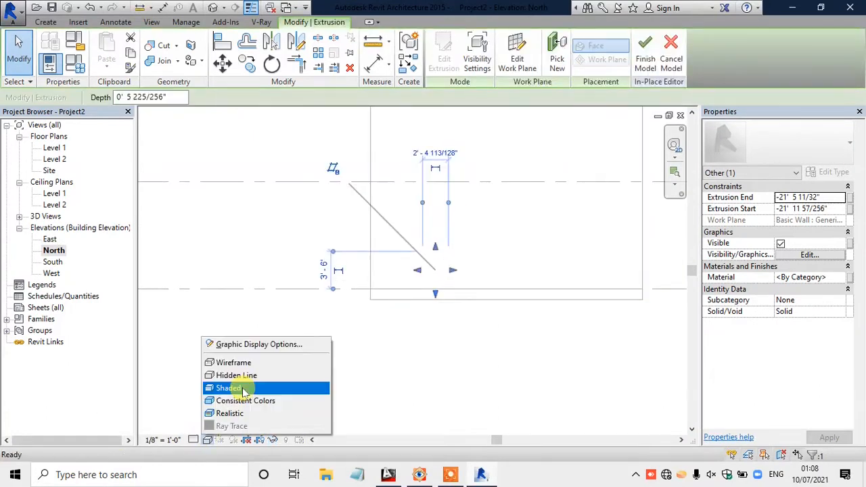
{"action": "left_click", "coordinate": [234, 362]}
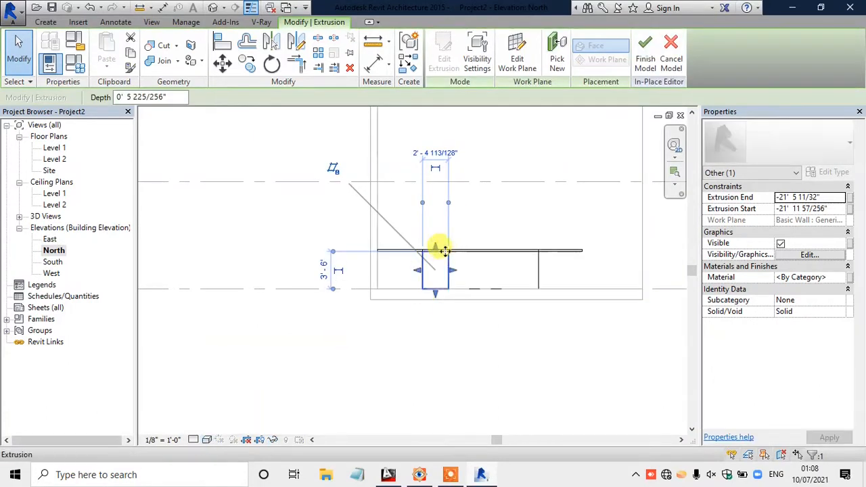
{"action": "scroll", "coordinate": [443, 251], "scroll_direction": "up", "scroll_amount": 4}
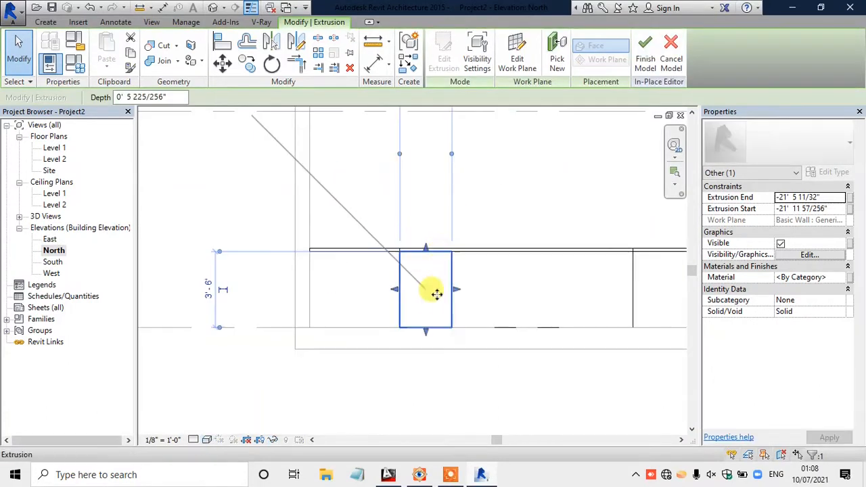
{"action": "double_click", "coordinate": [53, 275]}
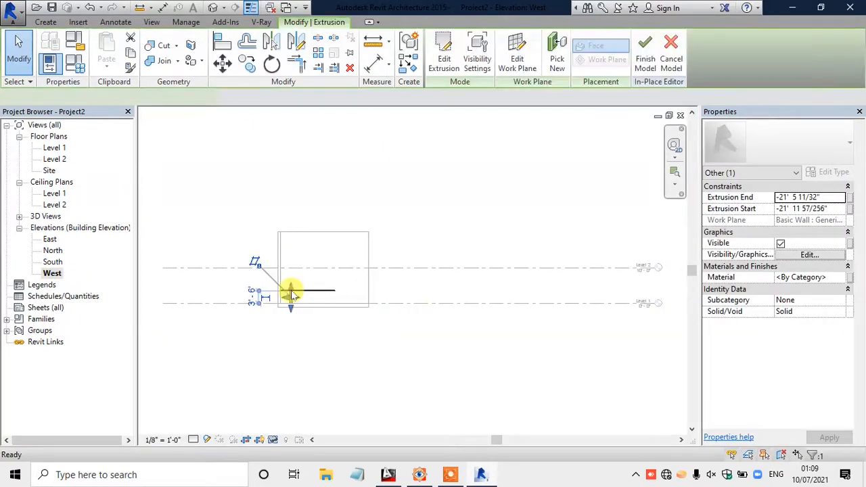
{"action": "scroll", "coordinate": [291, 295], "scroll_direction": "up", "scroll_amount": 5}
{"action": "left_click", "coordinate": [347, 392]}
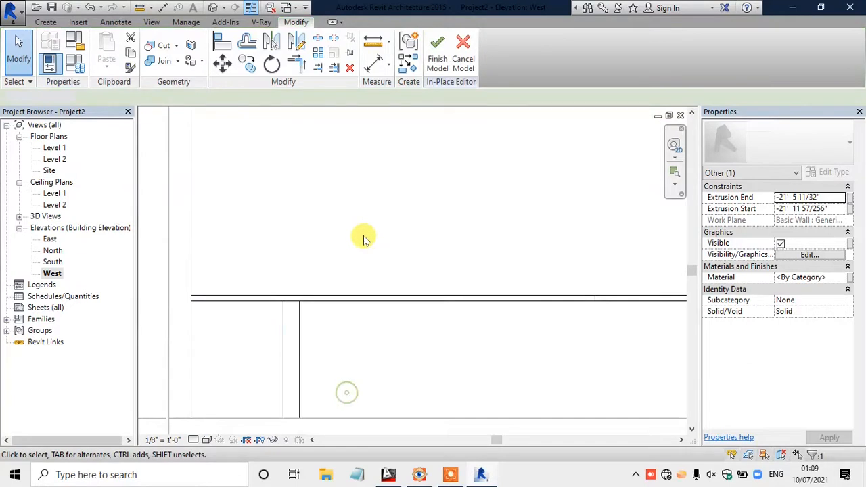
Step: In the Level 1 floor plan, pull the panel's front face back to the countertop's inner edge, leaving it about 3 1/4" deep, and check it in 3D
{"action": "double_click", "coordinate": [58, 149]}
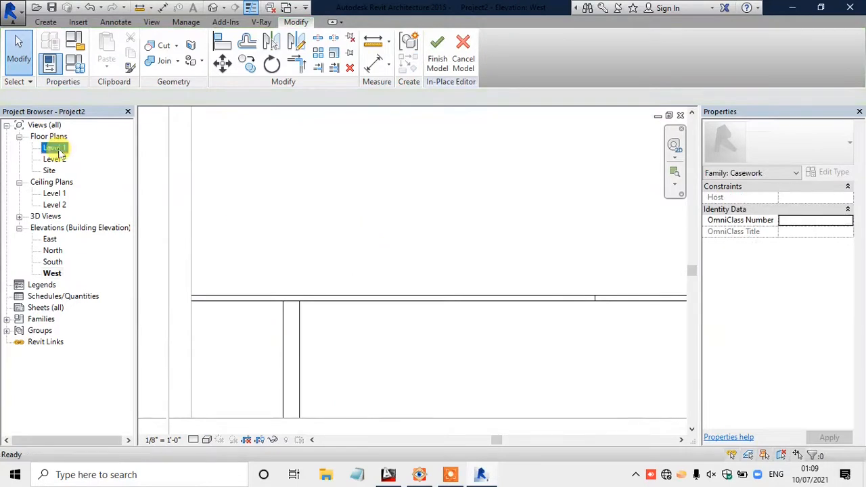
{"action": "scroll", "coordinate": [466, 228], "scroll_direction": "down", "scroll_amount": 3}
{"action": "scroll", "coordinate": [441, 241], "scroll_direction": "up", "scroll_amount": 3}
{"action": "left_click", "coordinate": [439, 224]}
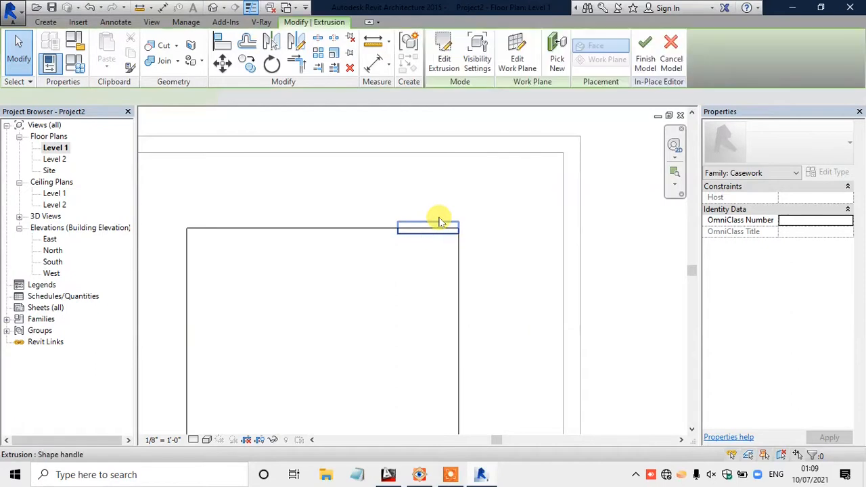
{"action": "scroll", "coordinate": [437, 228], "scroll_direction": "up", "scroll_amount": 5}
{"action": "left_click_drag", "start_coordinate": [373, 323], "coordinate": [369, 284]}
{"action": "left_click", "coordinate": [212, 8]}
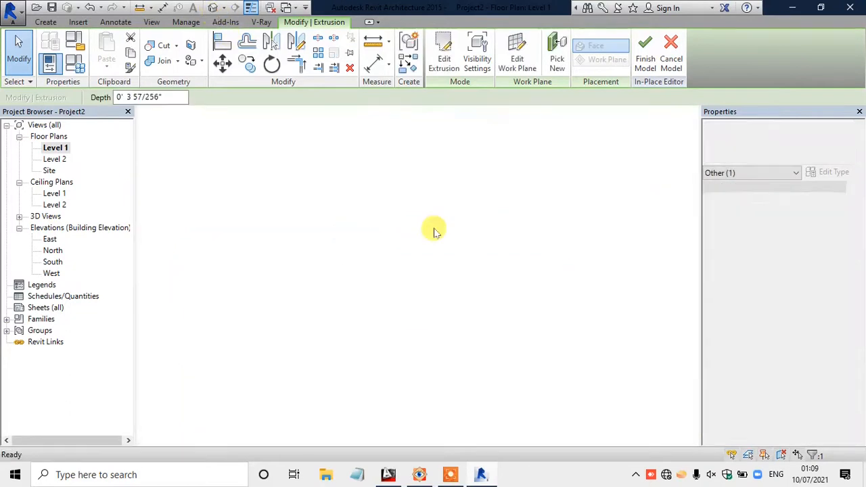
{"action": "scroll", "coordinate": [445, 186], "scroll_direction": "down", "scroll_amount": 1}
{"action": "left_click", "coordinate": [445, 186]}
{"action": "middle_click_drag", "start_coordinate": [496, 344], "coordinate": [437, 313], "text": "shift"}
{"action": "left_click", "coordinate": [433, 312]}
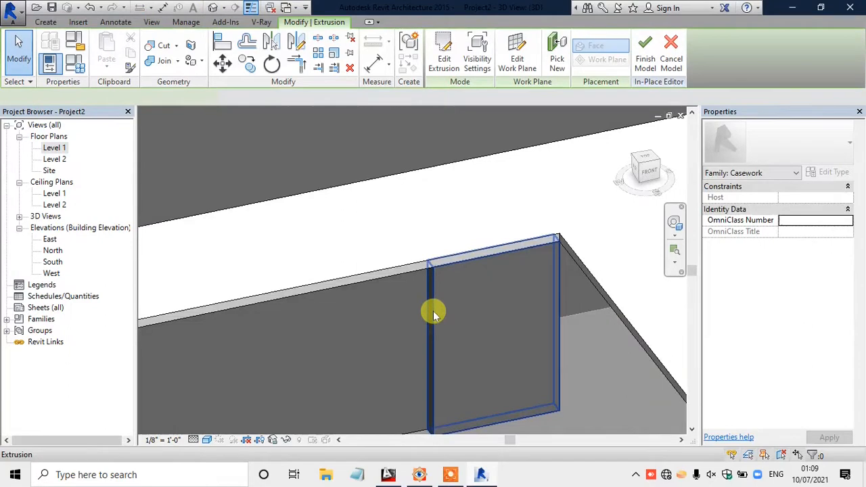
Step: Check the full row of cabinet doors in the reference picture, and delete the single door panel from the model
{"action": "left_click", "coordinate": [425, 478]}
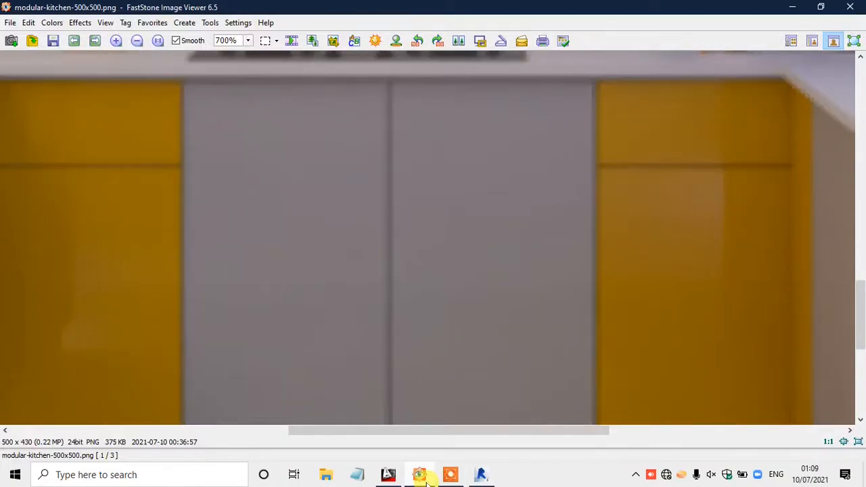
{"action": "left_click_drag", "start_coordinate": [539, 236], "coordinate": [487, 242]}
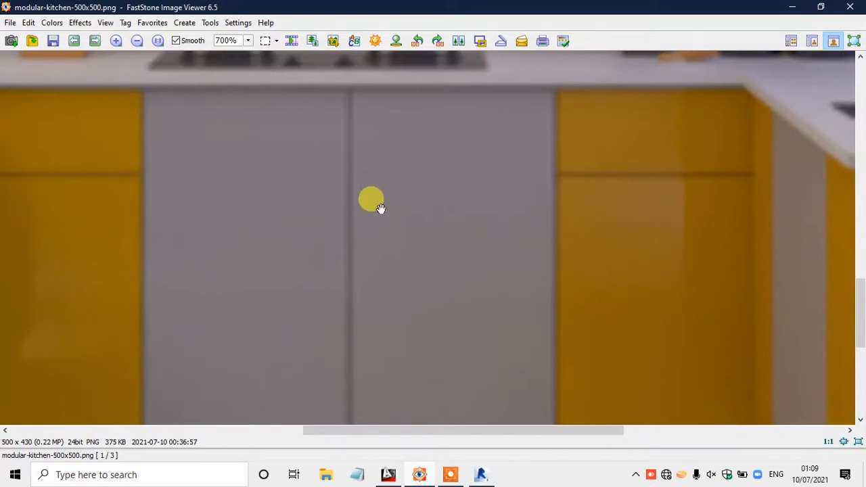
{"action": "left_click_drag", "start_coordinate": [384, 205], "coordinate": [423, 195]}
{"action": "scroll", "coordinate": [414, 188], "scroll_direction": "down", "scroll_amount": 2}
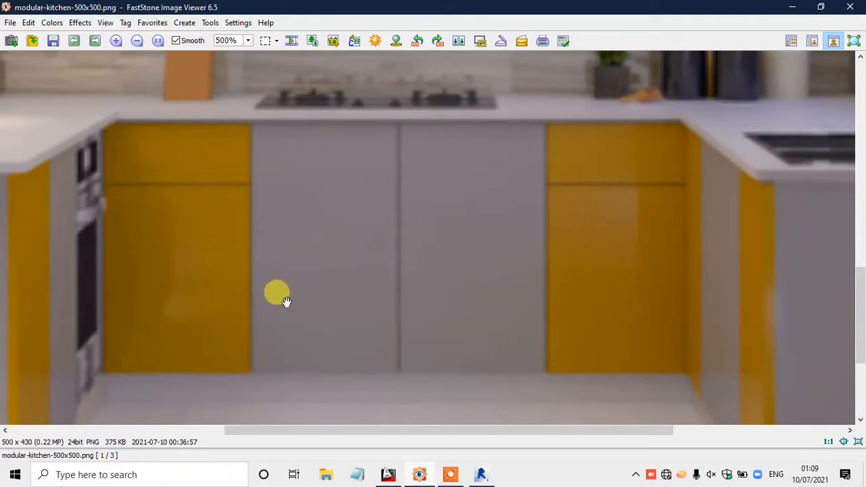
{"action": "left_click", "coordinate": [792, 6]}
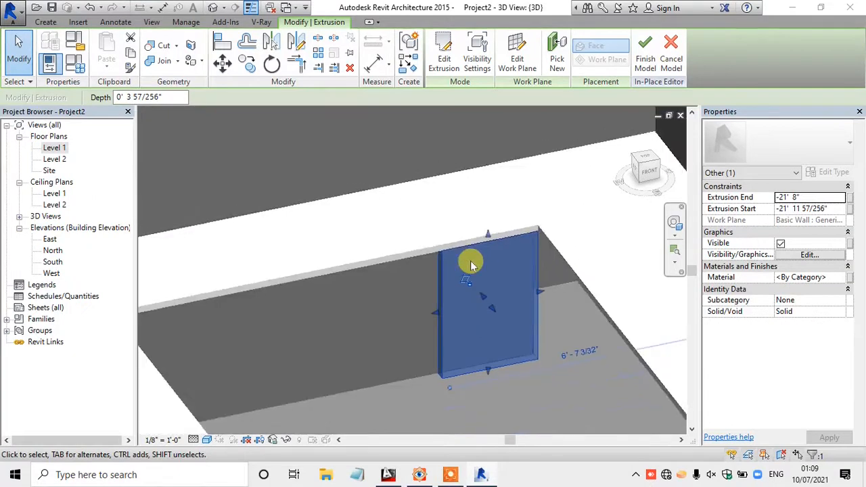
{"action": "key", "text": "Delete"}
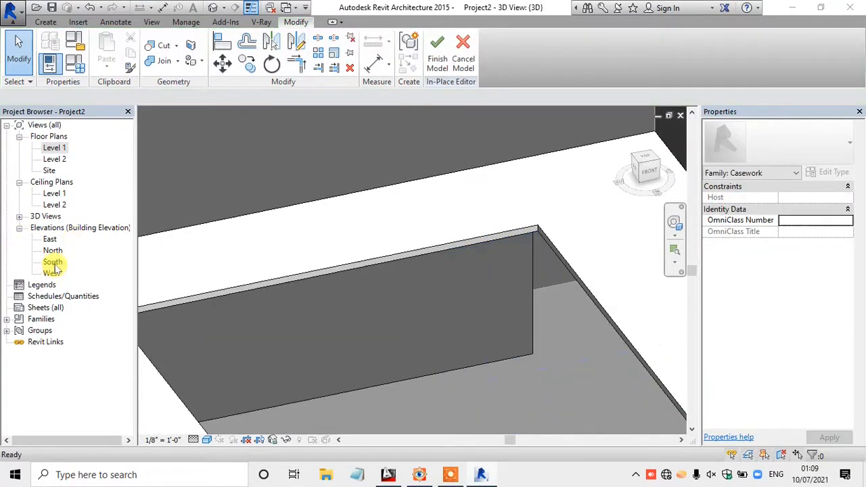
Step: In the South elevation, extrude a 10' 9 105/256" by 3' 6" rectangle beneath the countertop between its two side legs, 1' 0" deep, on a picked wall plane
{"action": "double_click", "coordinate": [54, 263]}
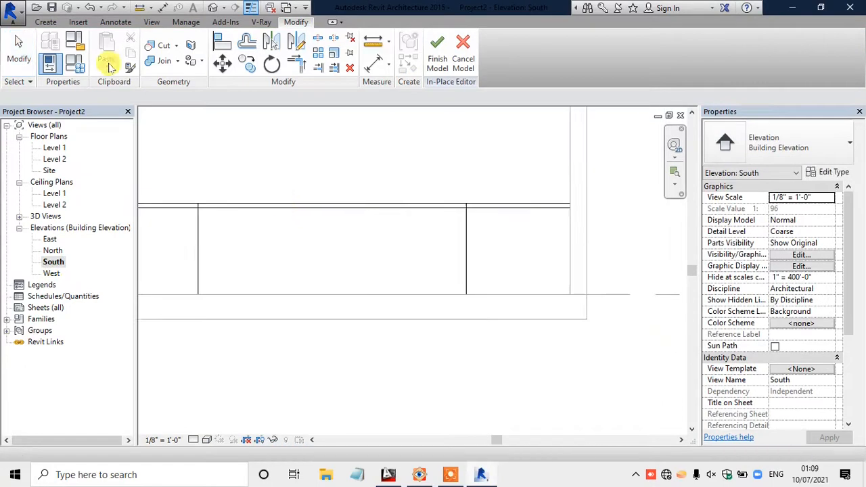
{"action": "left_click", "coordinate": [46, 22]}
{"action": "left_click", "coordinate": [106, 59]}
{"action": "left_click", "coordinate": [418, 228]}
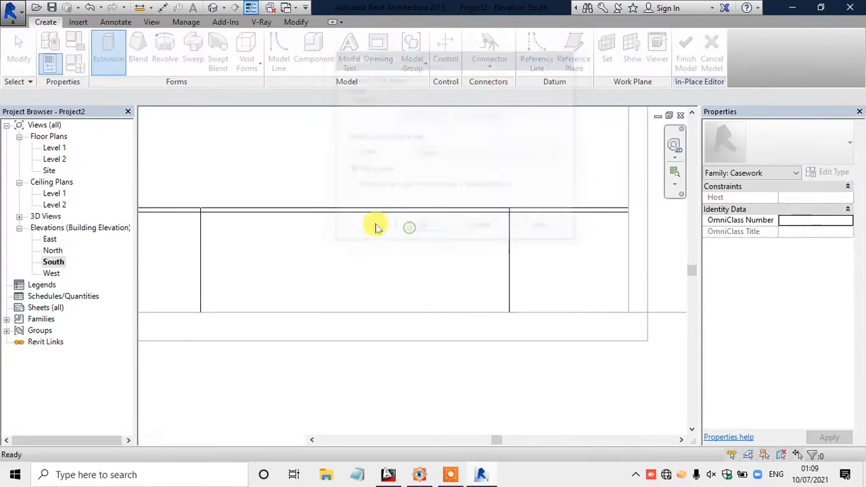
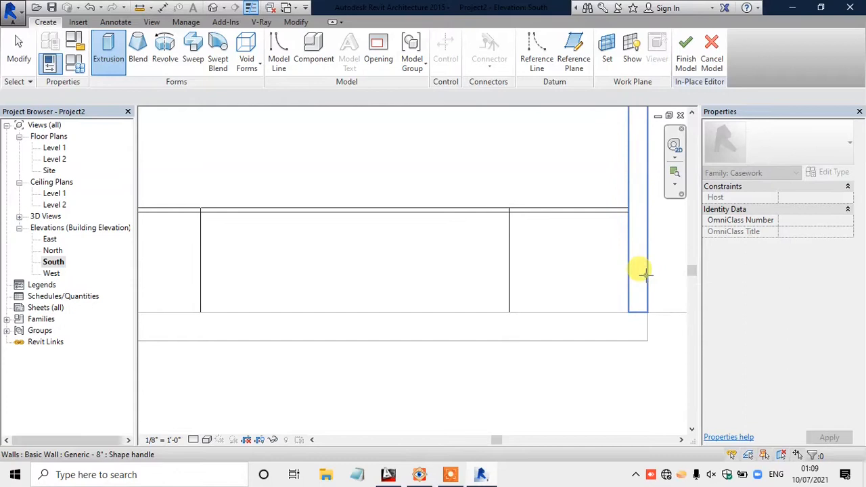
{"action": "left_click", "coordinate": [441, 127]}
{"action": "left_click", "coordinate": [476, 39]}
{"action": "left_click", "coordinate": [199, 312]}
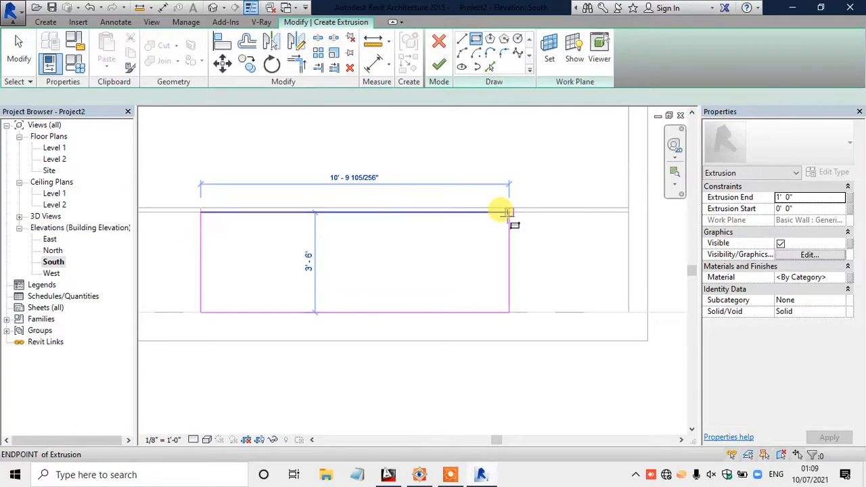
{"action": "left_click", "coordinate": [507, 211]}
{"action": "key", "text": "Escape"}
{"action": "key", "text": "Escape"}
{"action": "left_click", "coordinate": [438, 68]}
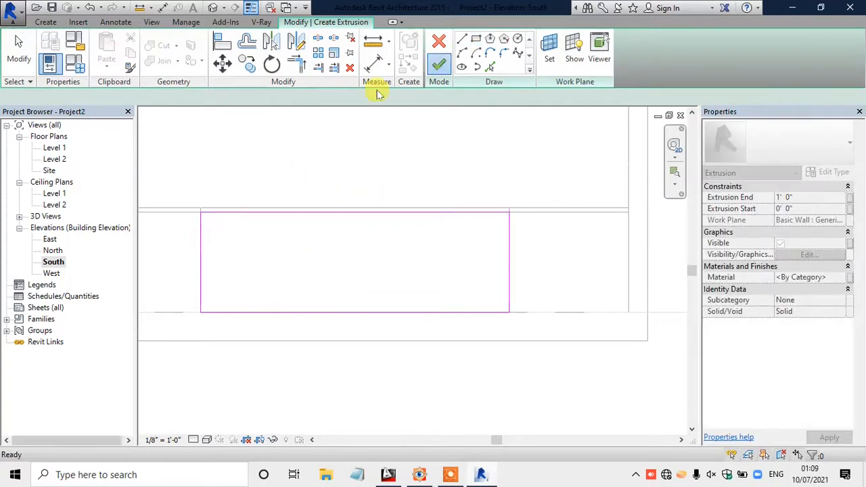
Step: In the Level 1 floor plan, stretch the extrusion's back face to the countertop's inner edge and its front face to about 2' 1 7/8" depth
{"action": "double_click", "coordinate": [54, 148]}
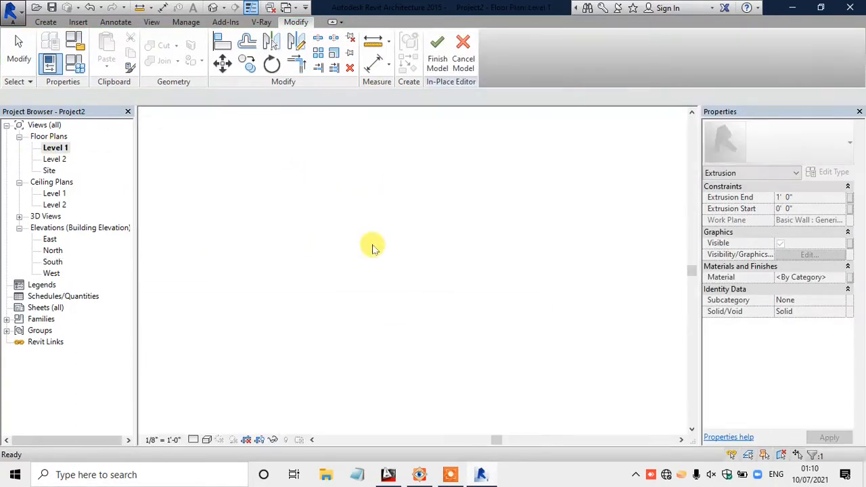
{"action": "scroll", "coordinate": [460, 330], "scroll_direction": "down", "scroll_amount": 2}
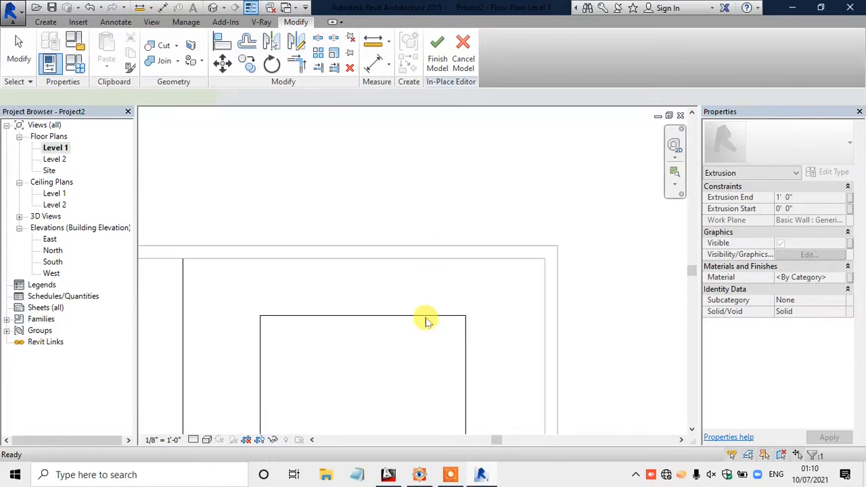
{"action": "left_click", "coordinate": [428, 312]}
{"action": "scroll", "coordinate": [412, 237], "scroll_direction": "down", "scroll_amount": 2}
{"action": "scroll", "coordinate": [409, 390], "scroll_direction": "up", "scroll_amount": 1}
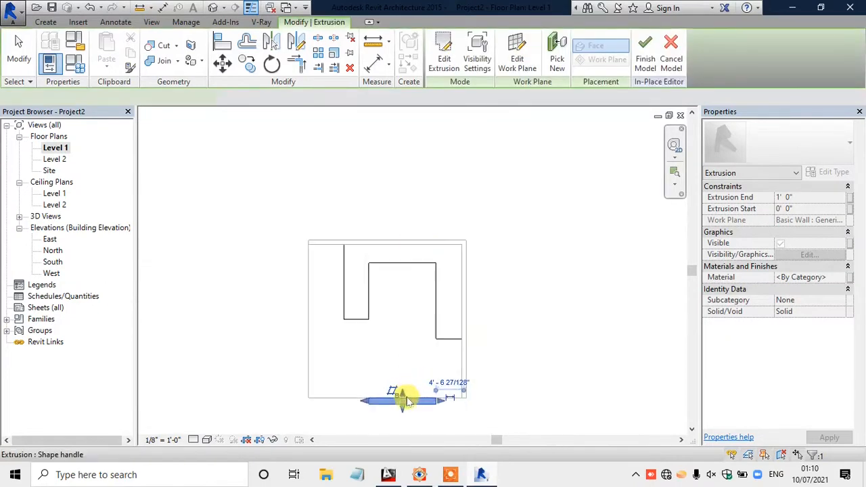
{"action": "left_click_drag", "start_coordinate": [406, 339], "coordinate": [402, 262]}
{"action": "left_click_drag", "start_coordinate": [405, 410], "coordinate": [407, 276]}
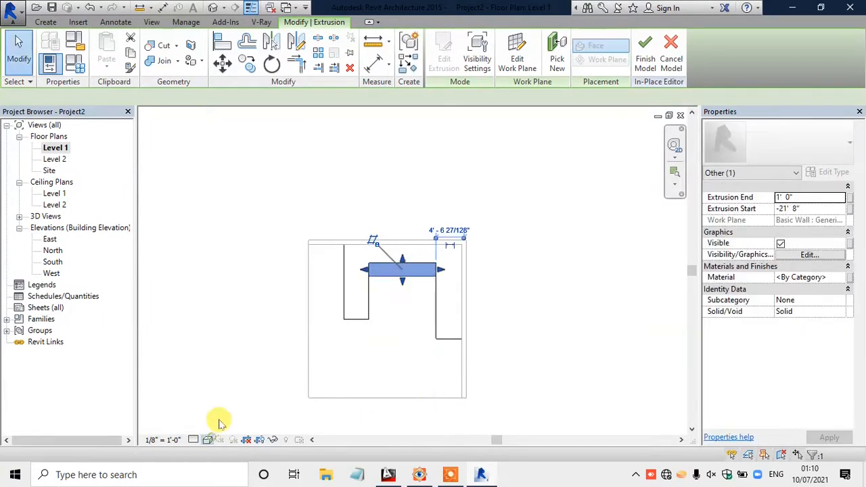
Step: Display the Level 1 floor plan in wireframe to inspect the gap between the extrusion and the base block
{"action": "left_click", "coordinate": [207, 439]}
{"action": "left_click", "coordinate": [251, 377]}
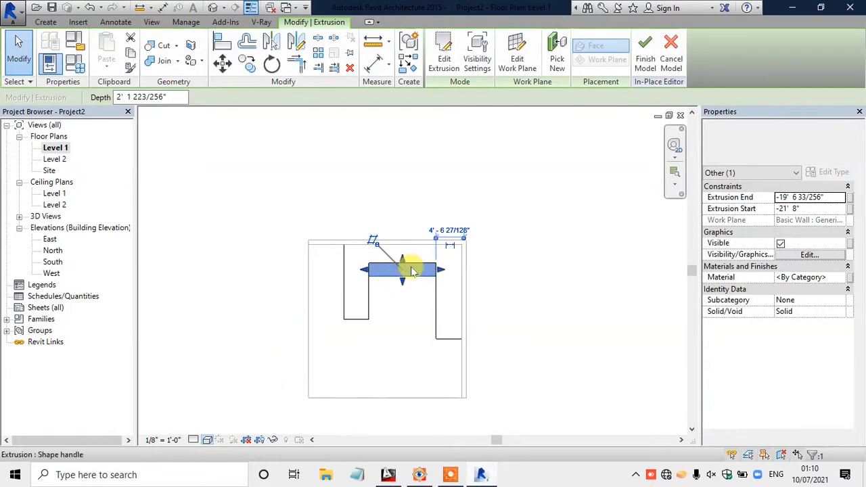
{"action": "scroll", "coordinate": [411, 256], "scroll_direction": "up", "scroll_amount": 3}
{"action": "scroll", "coordinate": [415, 257], "scroll_direction": "up", "scroll_amount": 2}
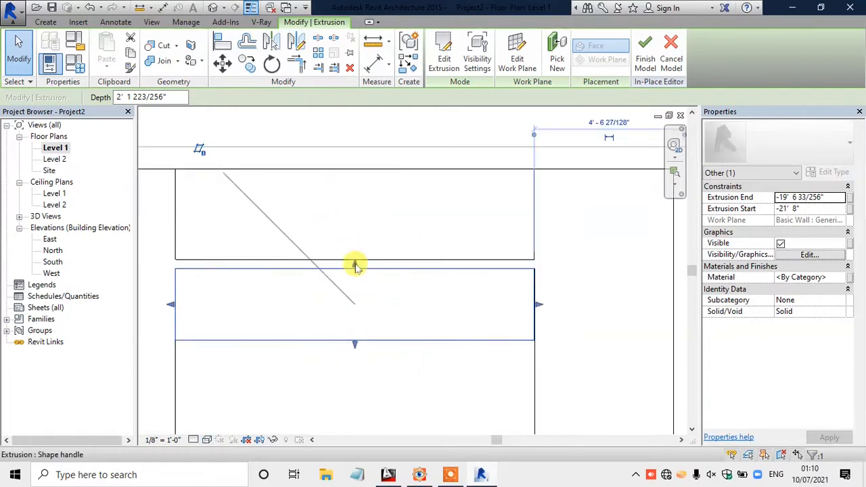
Step: In the Level 1 floor plan, thin the extrusion to a panel about 3 1/4" deep against the countertop's inner edge, and display it in 3D
{"action": "left_click_drag", "start_coordinate": [355, 264], "coordinate": [355, 258]}
{"action": "left_click_drag", "start_coordinate": [349, 301], "coordinate": [344, 262]}
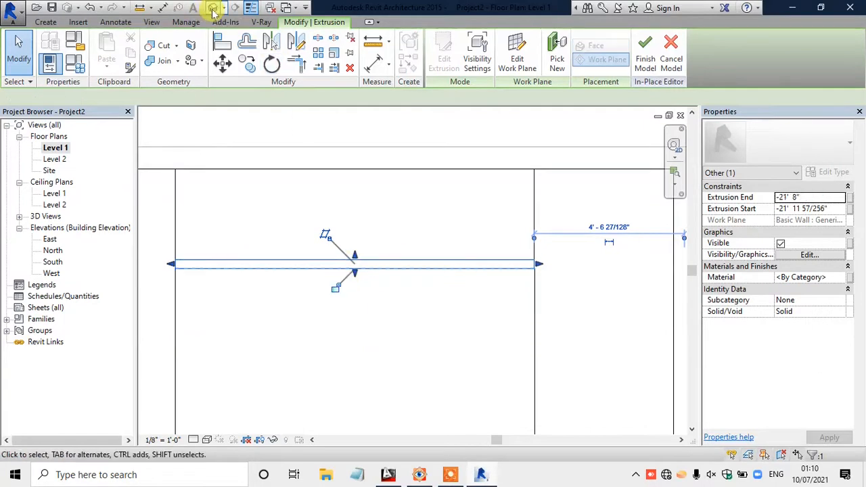
{"action": "left_click", "coordinate": [212, 8]}
{"action": "scroll", "coordinate": [368, 286], "scroll_direction": "down", "scroll_amount": 1}
{"action": "left_click", "coordinate": [361, 315]}
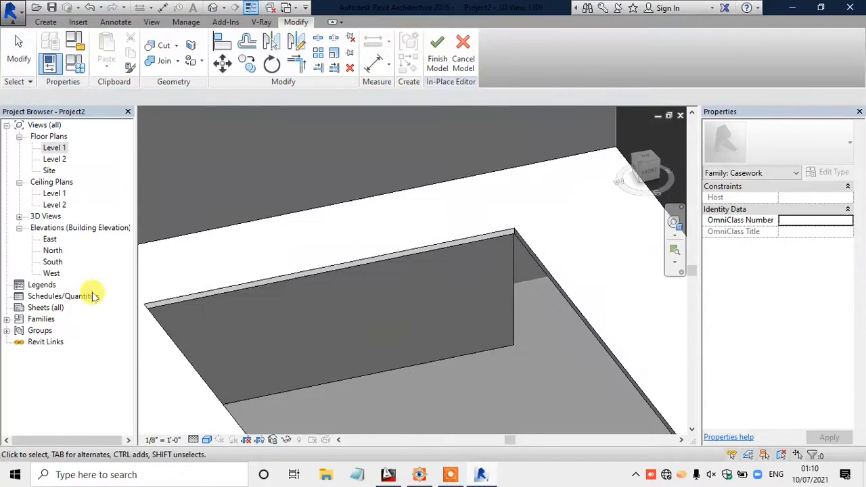
Step: Examine the cabinet front in the South elevation and in 3D, comparing it with the row of doors in the reference picture
{"action": "double_click", "coordinate": [53, 261]}
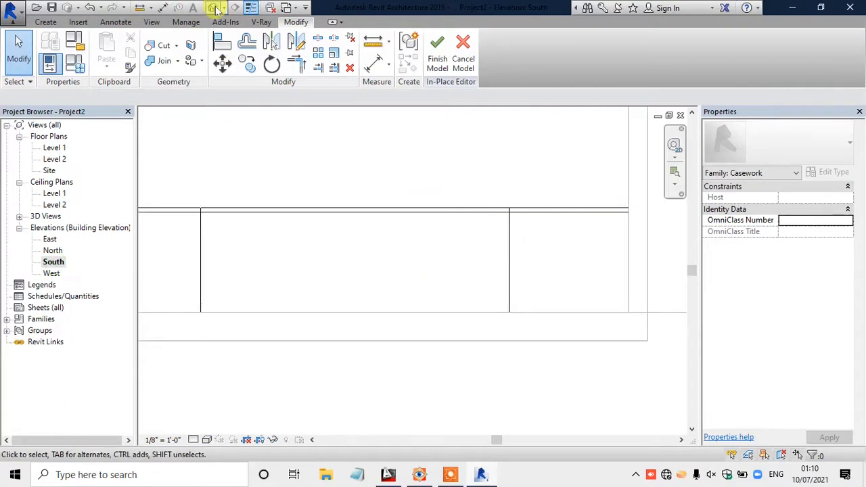
{"action": "left_click", "coordinate": [213, 8]}
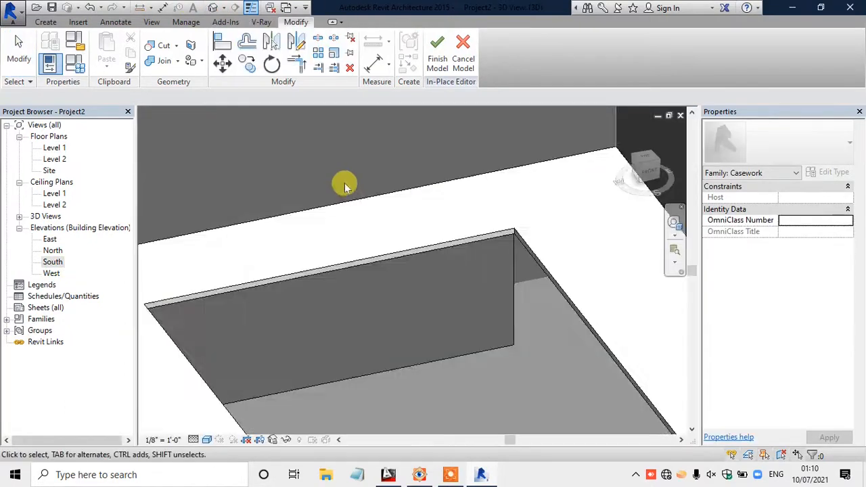
{"action": "scroll", "coordinate": [375, 184], "scroll_direction": "down", "scroll_amount": 3}
{"action": "scroll", "coordinate": [378, 186], "scroll_direction": "up", "scroll_amount": 2}
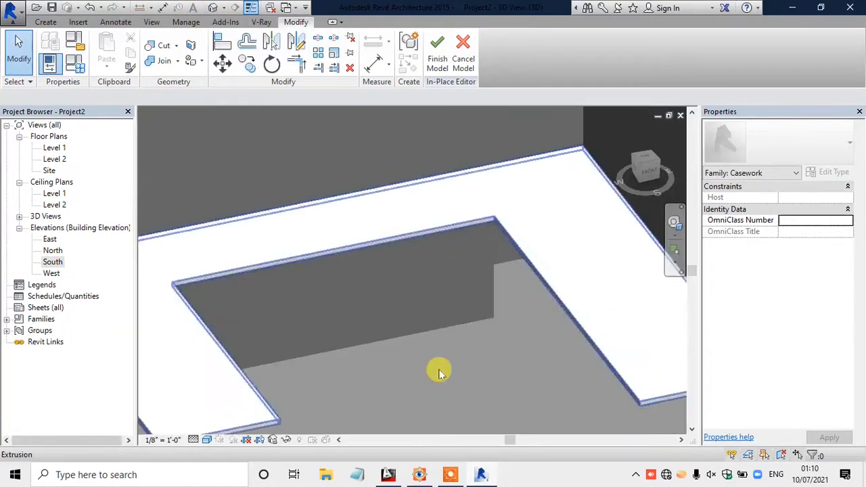
{"action": "left_click", "coordinate": [420, 475]}
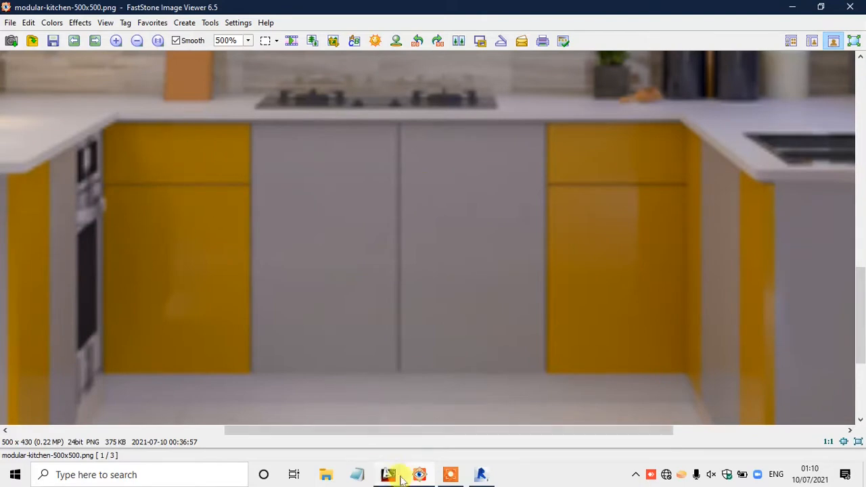
{"action": "left_click", "coordinate": [480, 474]}
{"action": "middle_click_drag", "start_coordinate": [415, 360], "coordinate": [388, 307], "text": "shift"}
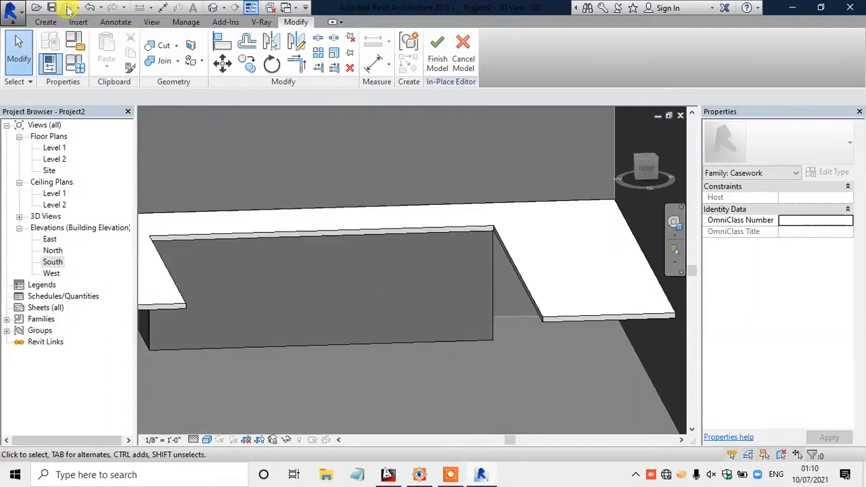
Step: Begin a void extrusion and set its work plane by picking the front face of the cabinet panel
{"action": "left_click", "coordinate": [45, 22]}
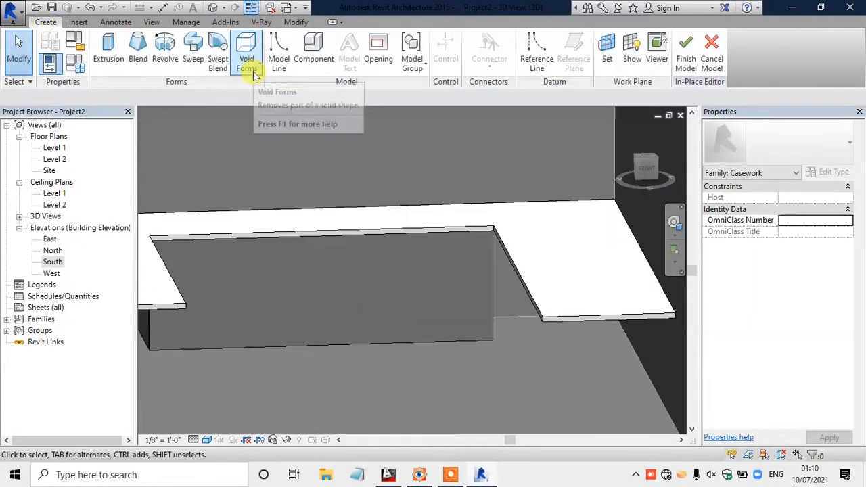
{"action": "left_click", "coordinate": [250, 73]}
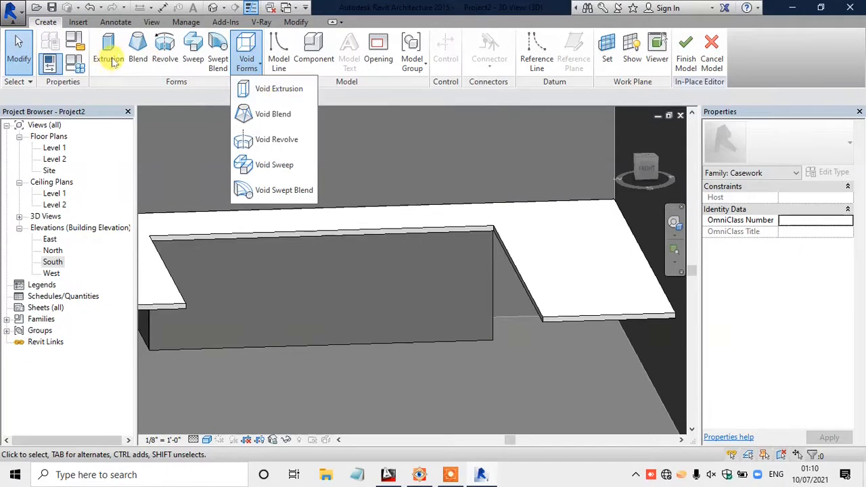
{"action": "left_click", "coordinate": [286, 101]}
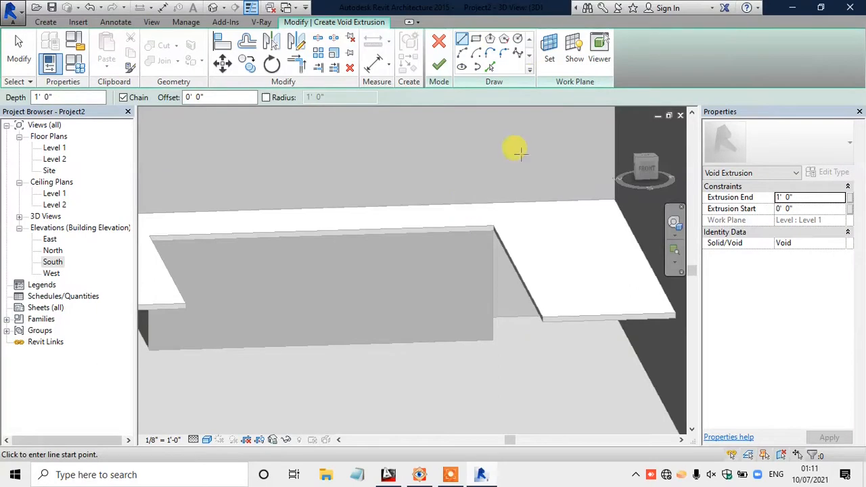
{"action": "left_click", "coordinate": [549, 45]}
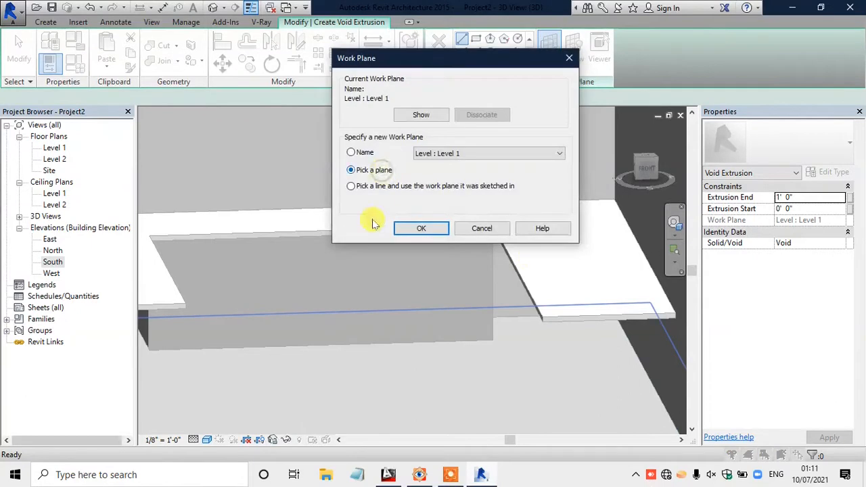
{"action": "left_click", "coordinate": [418, 229]}
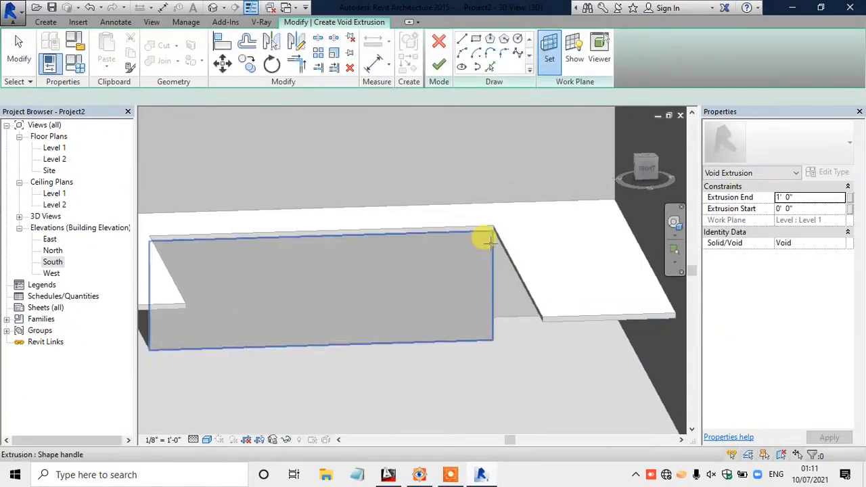
{"action": "left_click", "coordinate": [467, 288]}
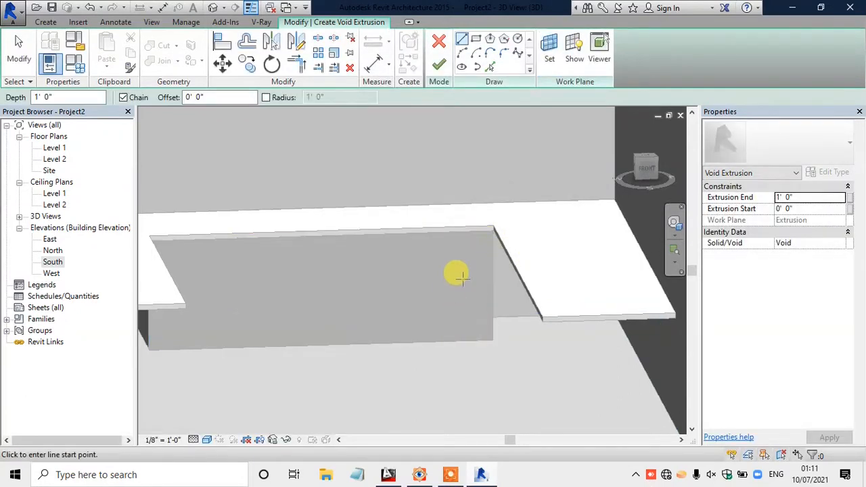
Step: Sketch a very narrow vertical rectangle 3' 6" high on the cabinet front, from the countertop's underside to the panel's bottom edge
{"action": "left_click", "coordinate": [476, 40]}
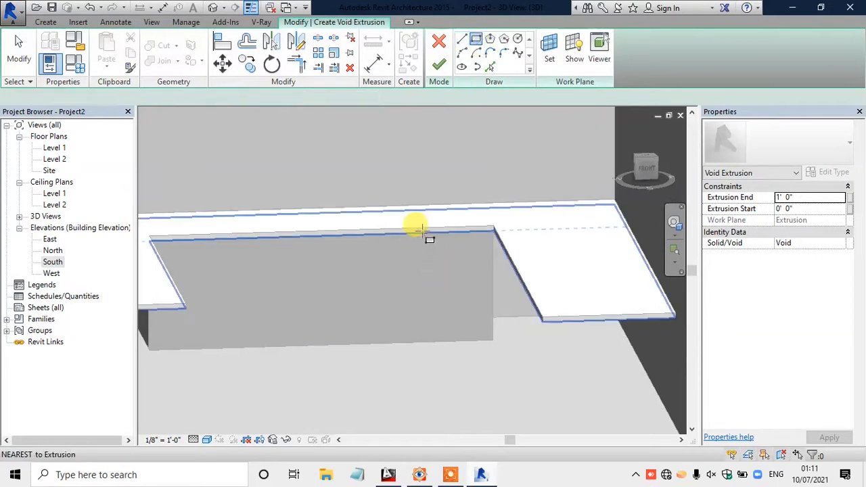
{"action": "scroll", "coordinate": [421, 234], "scroll_direction": "up", "scroll_amount": 2}
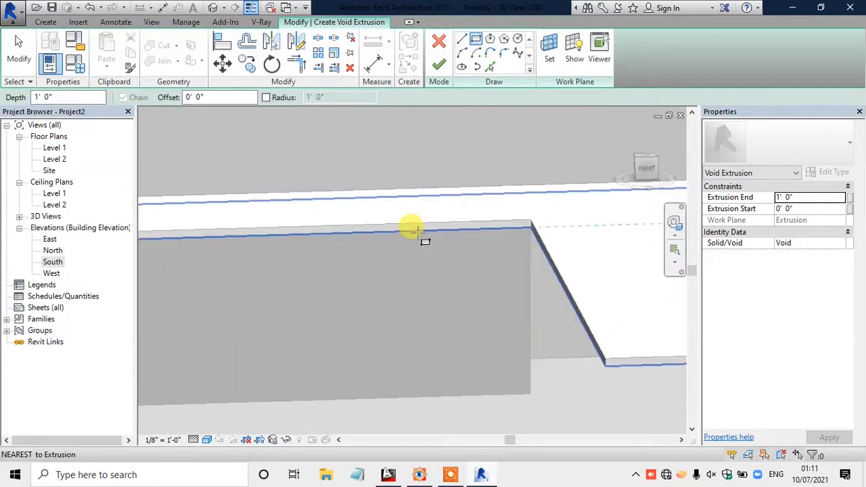
{"action": "left_click", "coordinate": [419, 233]}
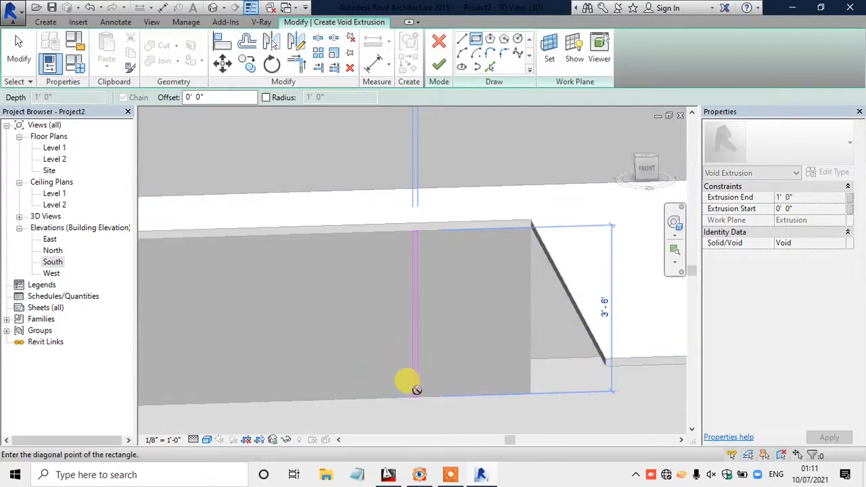
{"action": "left_click", "coordinate": [414, 392]}
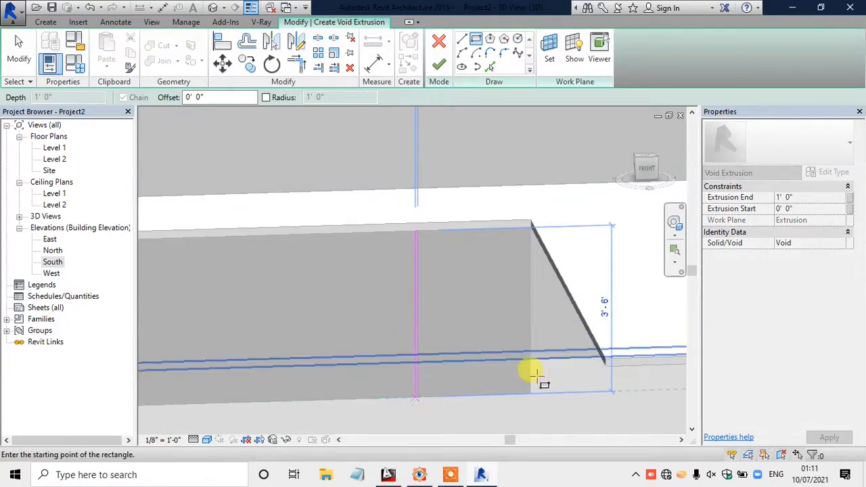
Step: Open the South elevation and compare the void sketch with the modular kitchen reference image in FastStone Image Viewer
{"action": "double_click", "coordinate": [53, 263]}
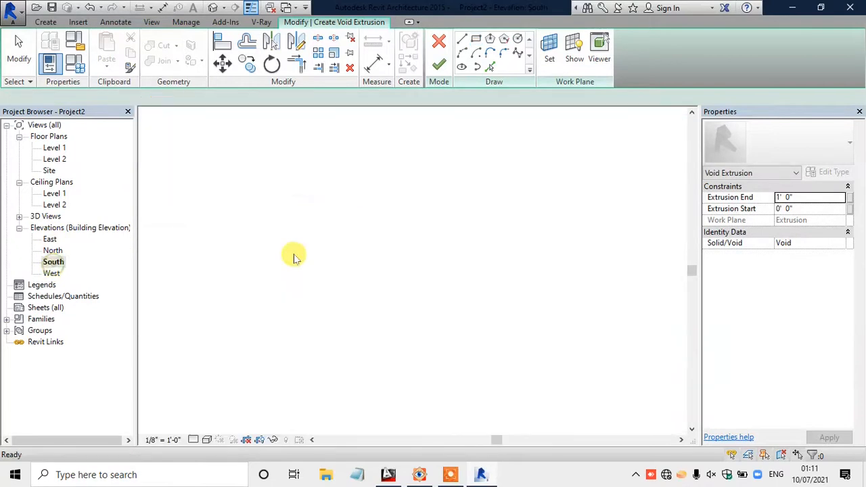
{"action": "key", "text": "Escape"}
{"action": "scroll", "coordinate": [489, 284], "scroll_direction": "up", "scroll_amount": 2}
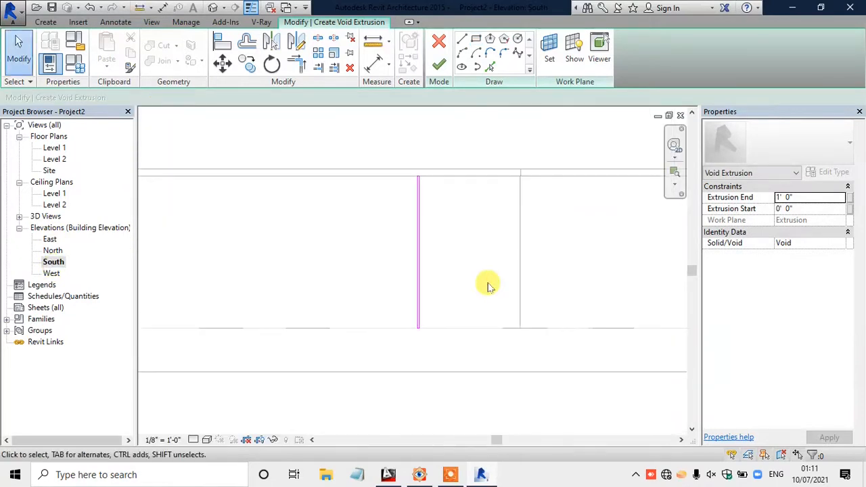
{"action": "left_click", "coordinate": [420, 474]}
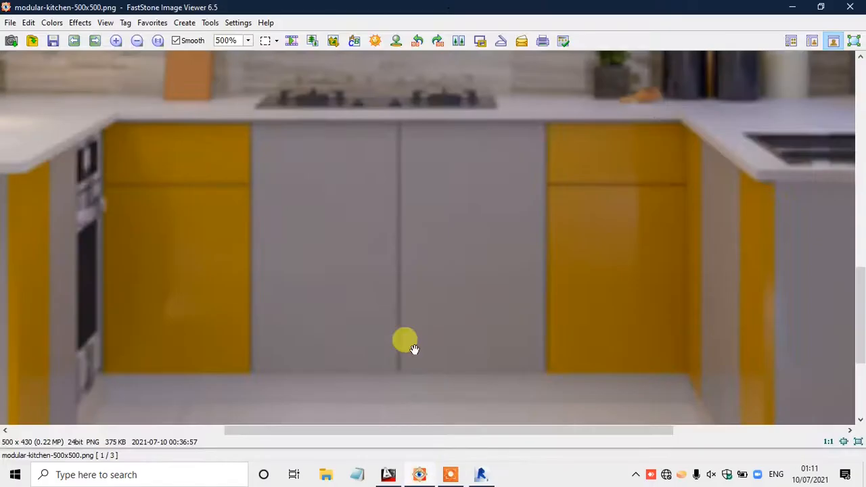
{"action": "left_click", "coordinate": [419, 475]}
{"action": "scroll", "coordinate": [466, 214], "scroll_direction": "up", "scroll_amount": 3}
{"action": "mouse_move", "coordinate": [402, 144]}
{"action": "left_mouse_down"}
{"action": "mouse_move", "coordinate": [423, 195]}
{"action": "mouse_move", "coordinate": [454, 363]}
{"action": "left_mouse_up"}
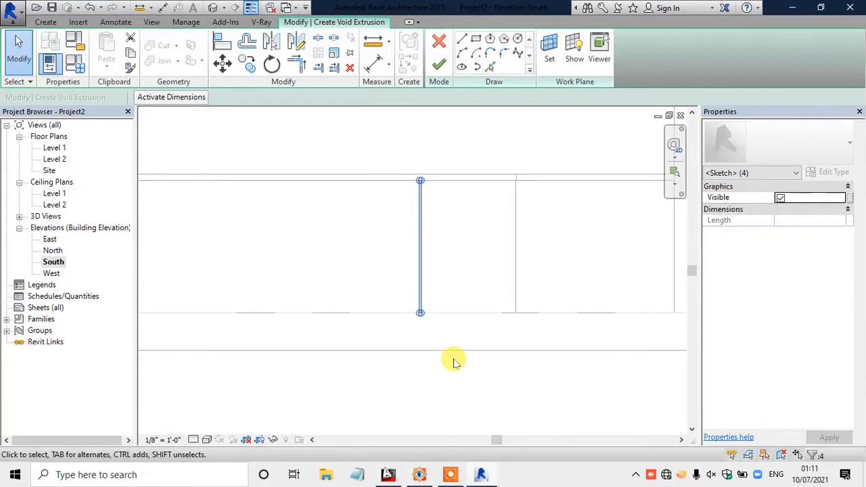
{"action": "left_click", "coordinate": [629, 257]}
{"action": "scroll", "coordinate": [521, 212], "scroll_direction": "up", "scroll_amount": 2}
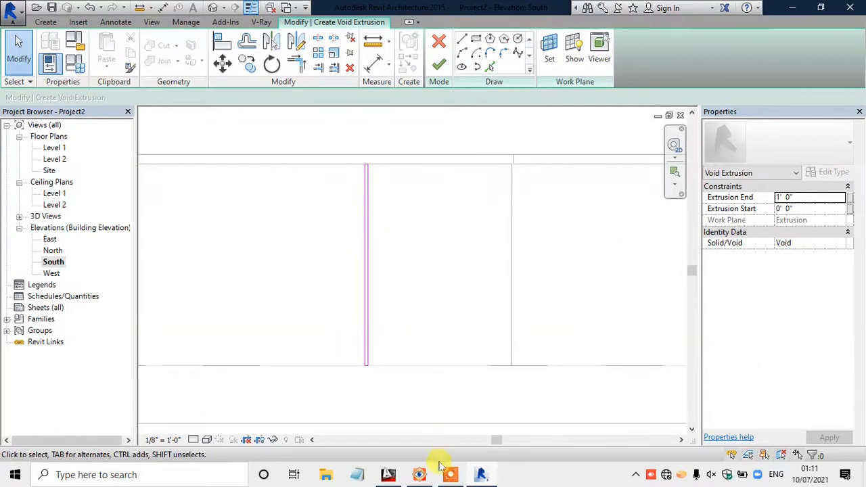
{"action": "left_click", "coordinate": [420, 475]}
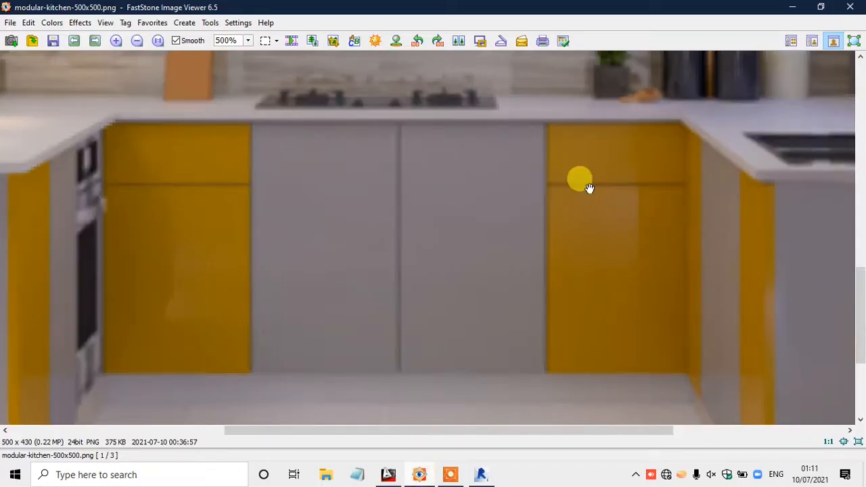
{"action": "left_click", "coordinate": [419, 474]}
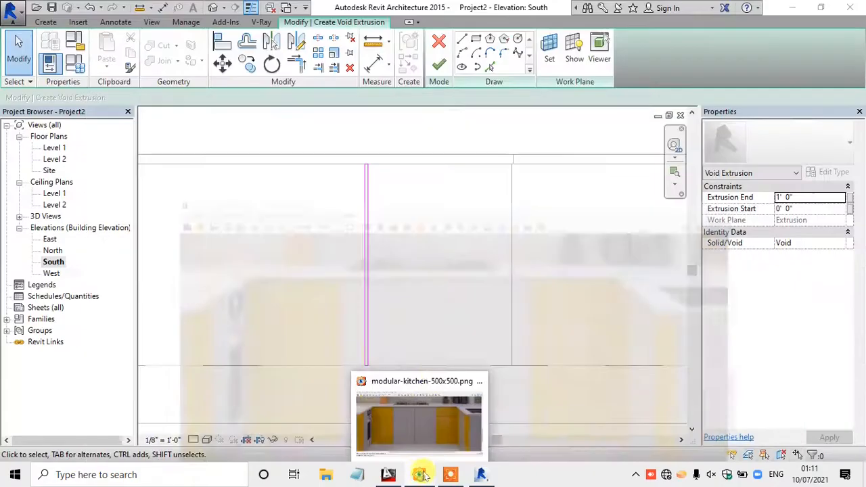
Step: Copy the narrow vertical rectangle of the void sketch about 3' 10" to the left along the Level 1 line
{"action": "left_click", "coordinate": [435, 226]}
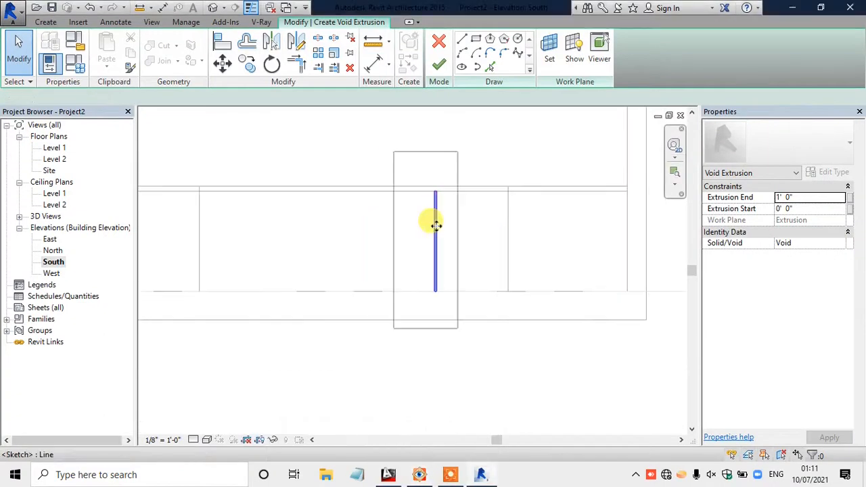
{"action": "scroll", "coordinate": [430, 224], "scroll_direction": "up", "scroll_amount": 2}
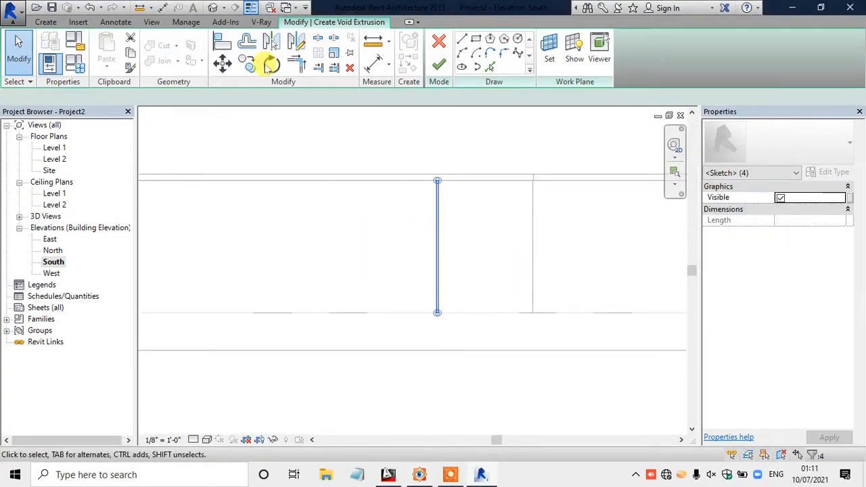
{"action": "left_click", "coordinate": [247, 63]}
{"action": "scroll", "coordinate": [408, 322], "scroll_direction": "up", "scroll_amount": 1}
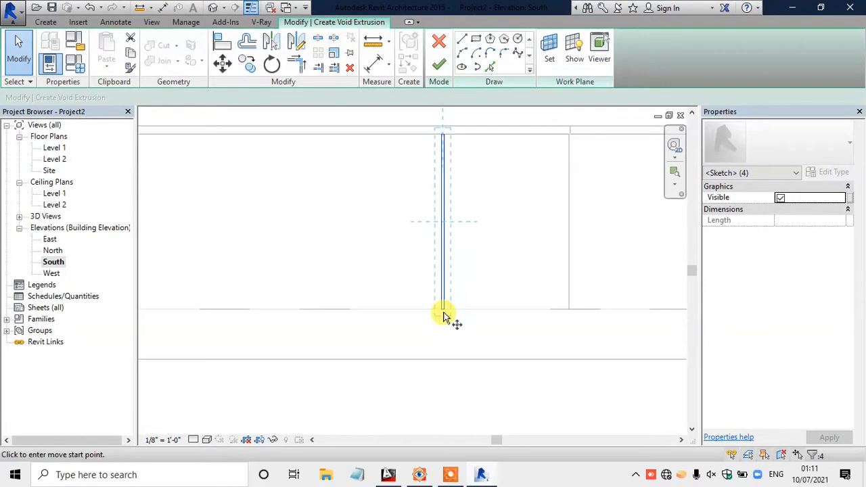
{"action": "left_click", "coordinate": [486, 309]}
{"action": "scroll", "coordinate": [357, 303], "scroll_direction": "down", "scroll_amount": 1}
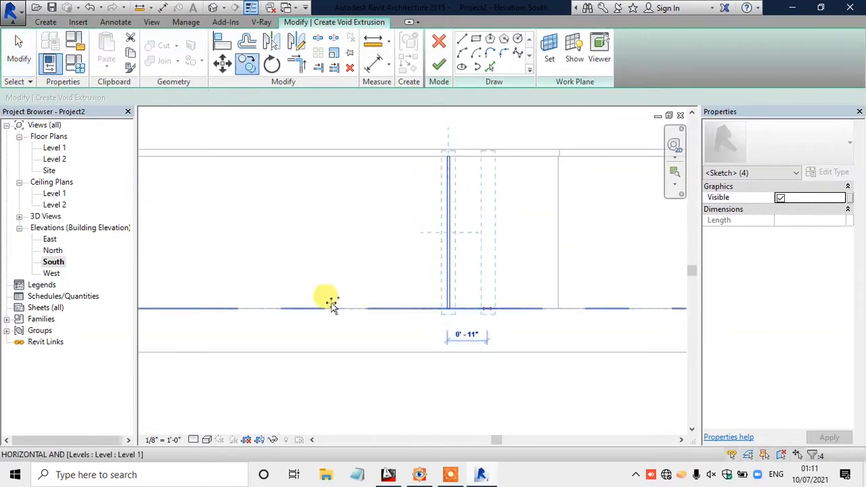
{"action": "scroll", "coordinate": [318, 305], "scroll_direction": "down", "scroll_amount": 1}
{"action": "left_click", "coordinate": [309, 309]}
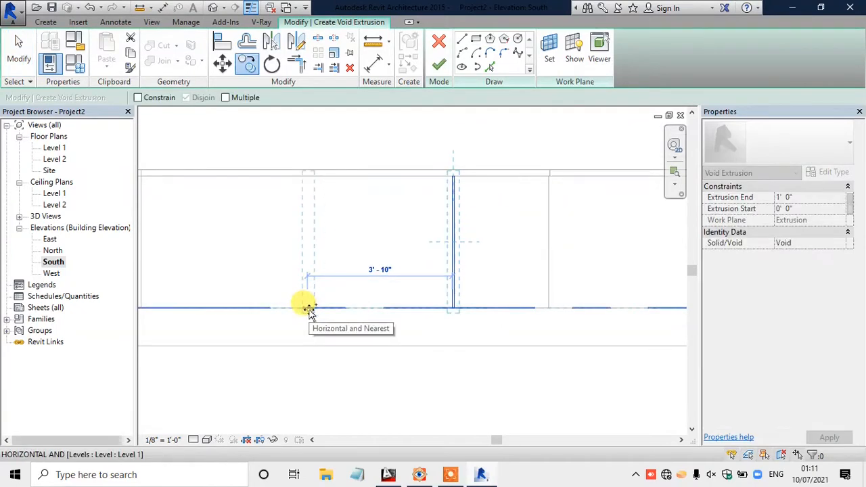
{"action": "left_click", "coordinate": [309, 309]}
Step: Nudge the copied narrow rectangle further left in five increments, towards the left end of the cabinet front
{"action": "scroll", "coordinate": [448, 230], "scroll_direction": "down", "scroll_amount": 1}
{"action": "left_click_drag", "start_coordinate": [293, 143], "coordinate": [354, 323]}
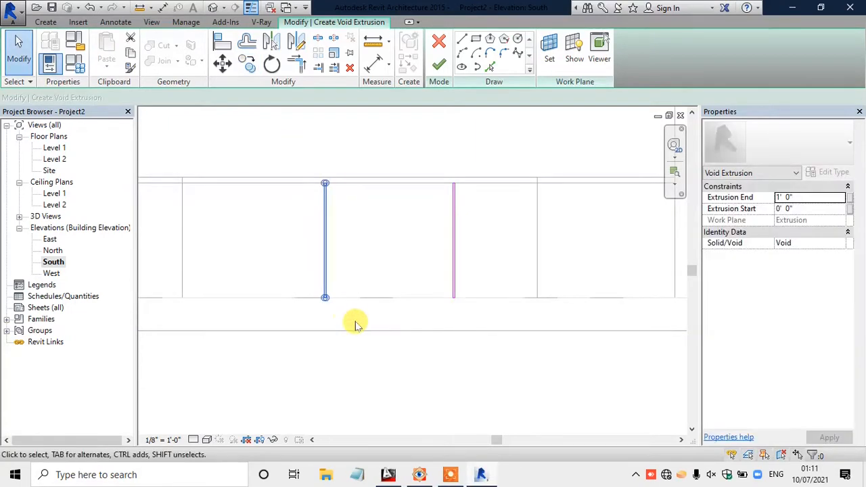
{"action": "key", "text": "Left"}
{"action": "key", "text": "Left"}
{"action": "key", "text": "Left"}
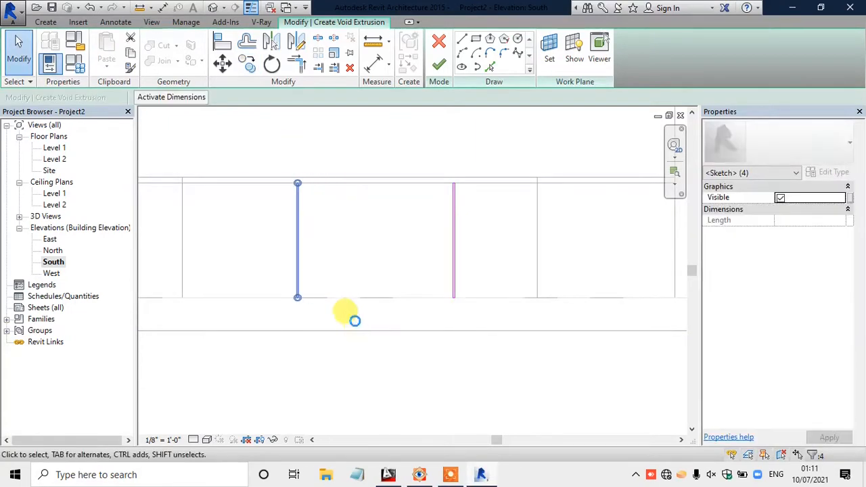
{"action": "key", "text": "Left"}
{"action": "key", "text": "Left"}
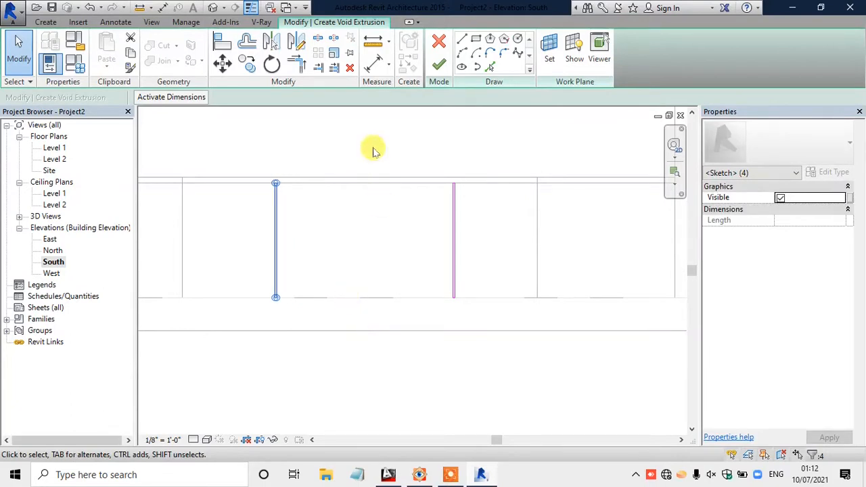
Step: Finish the void extrusion sketch and inspect the two grooves in the cabinet front in the 3D view
{"action": "left_click", "coordinate": [439, 64]}
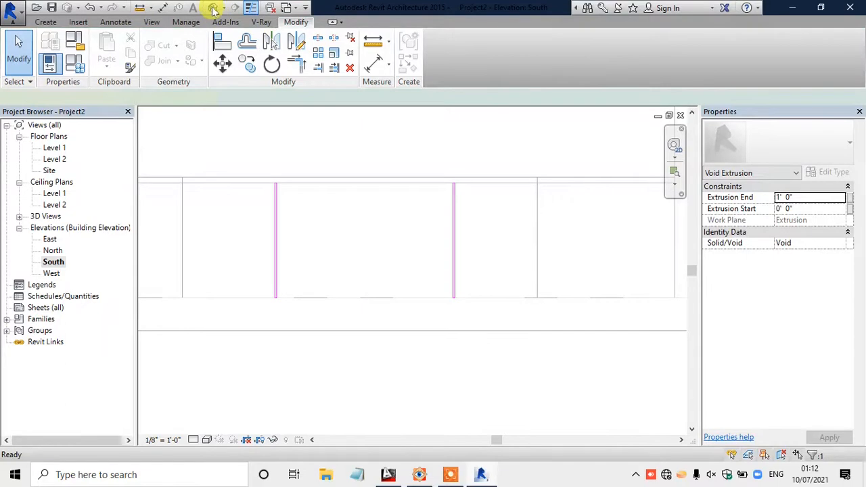
{"action": "left_click", "coordinate": [214, 8]}
{"action": "left_click", "coordinate": [422, 159]}
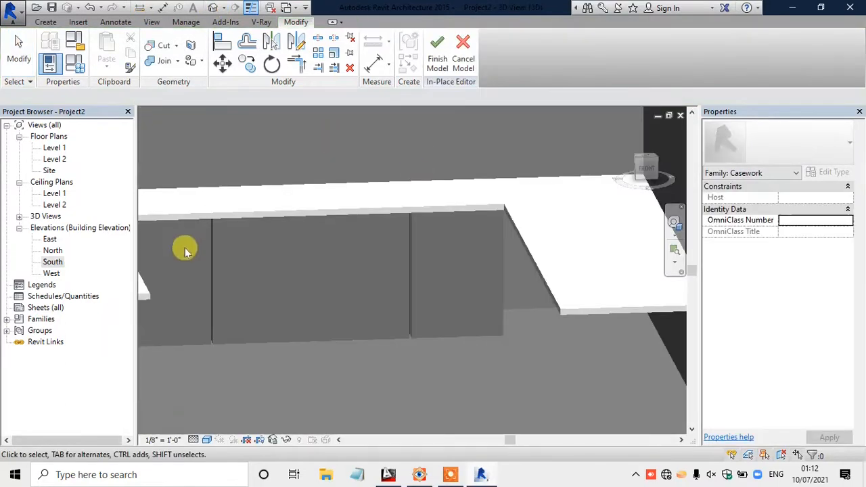
{"action": "scroll", "coordinate": [210, 271], "scroll_direction": "up", "scroll_amount": 5}
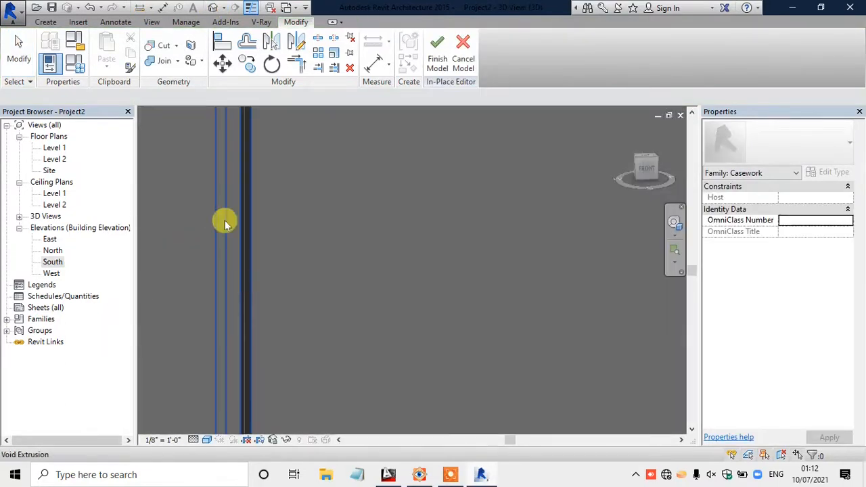
{"action": "scroll", "coordinate": [225, 215], "scroll_direction": "down", "scroll_amount": 6}
{"action": "scroll", "coordinate": [472, 278], "scroll_direction": "up", "scroll_amount": 2}
{"action": "scroll", "coordinate": [472, 281], "scroll_direction": "down", "scroll_amount": 4}
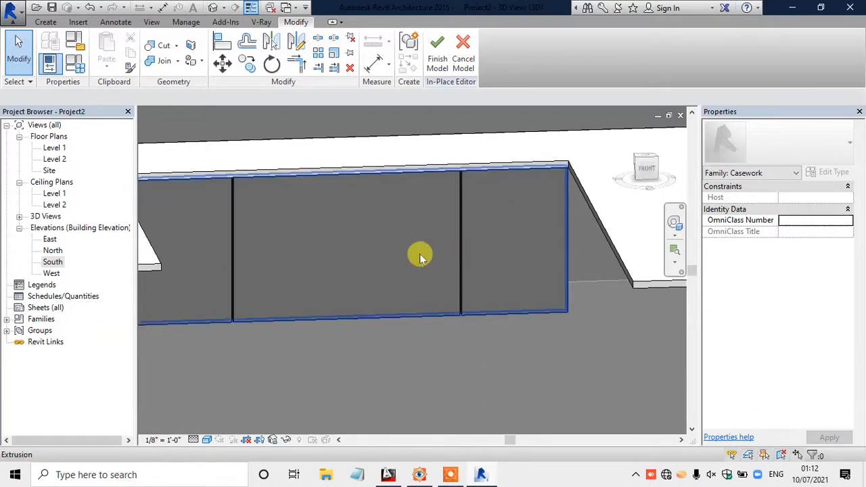
Step: Reduce the width of the void extrusion's right-hand groove in the South elevation
{"action": "double_click", "coordinate": [52, 264]}
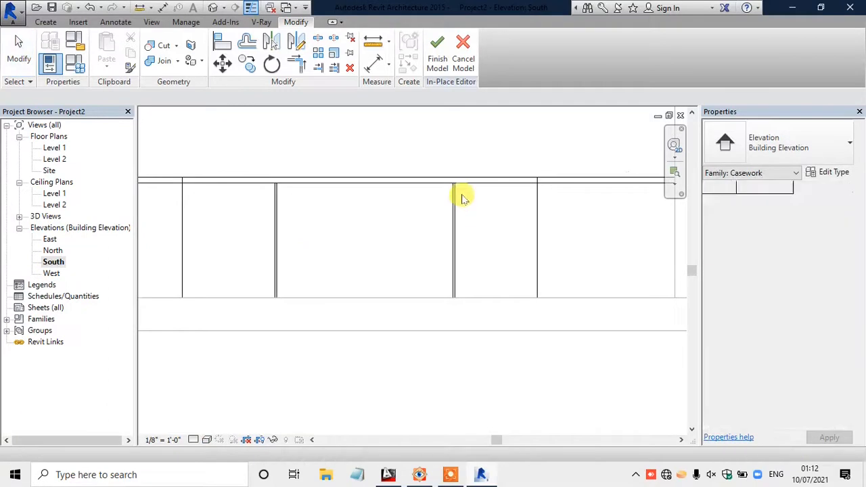
{"action": "scroll", "coordinate": [453, 203], "scroll_direction": "up", "scroll_amount": 2}
{"action": "scroll", "coordinate": [454, 203], "scroll_direction": "up", "scroll_amount": 3}
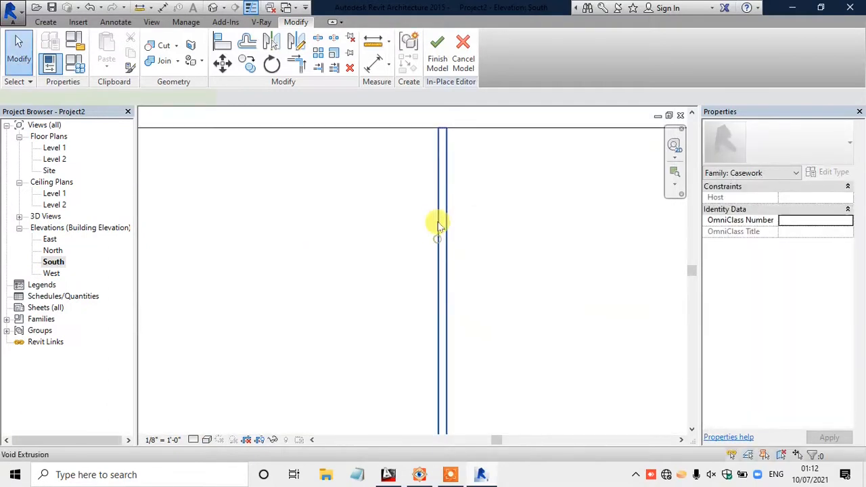
{"action": "left_click", "coordinate": [438, 225]}
{"action": "scroll", "coordinate": [440, 217], "scroll_direction": "down", "scroll_amount": 3}
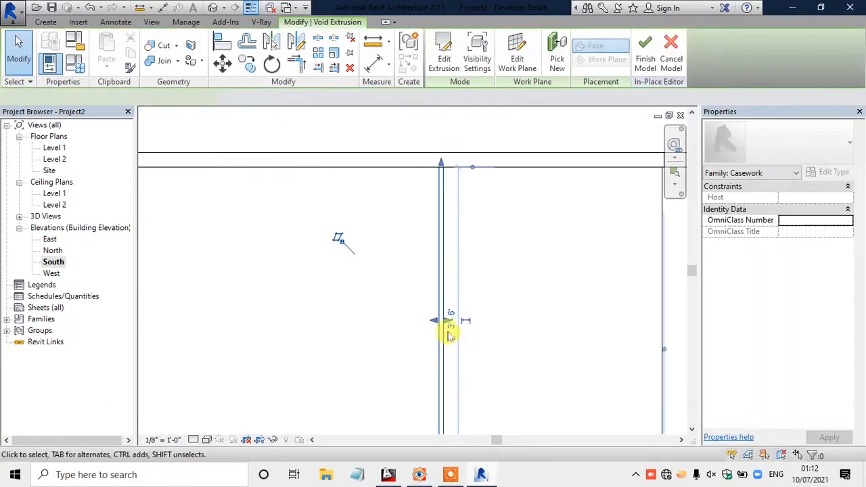
{"action": "scroll", "coordinate": [443, 325], "scroll_direction": "up", "scroll_amount": 4}
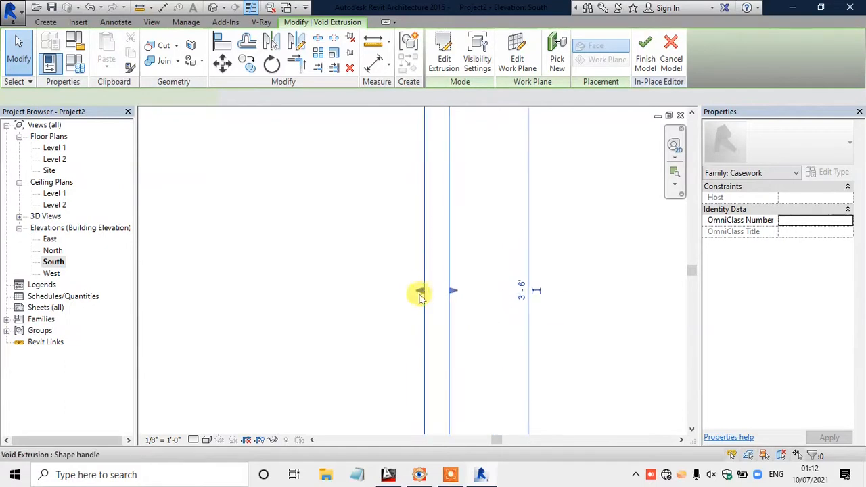
{"action": "left_click_drag", "start_coordinate": [421, 291], "coordinate": [438, 289]}
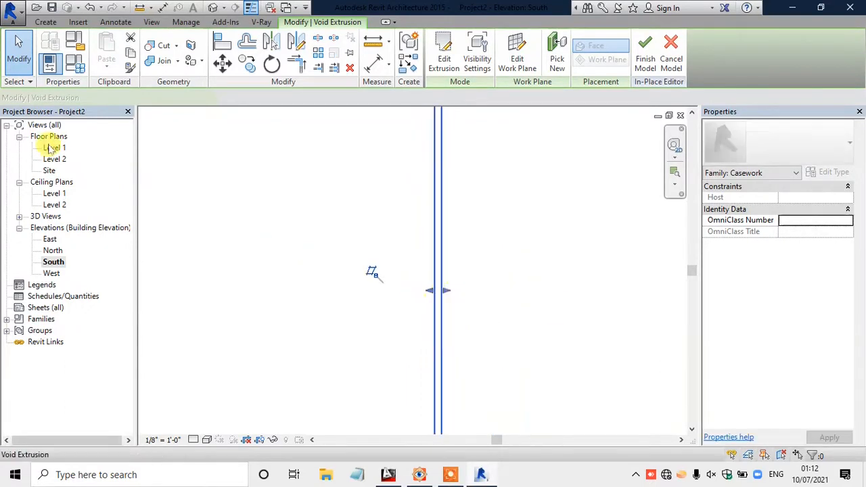
Step: In the Level 1 floor plan, shorten the void extrusion to the cabinet panel's back edge, with an extrusion end of 0' 3 57/256"
{"action": "double_click", "coordinate": [55, 147]}
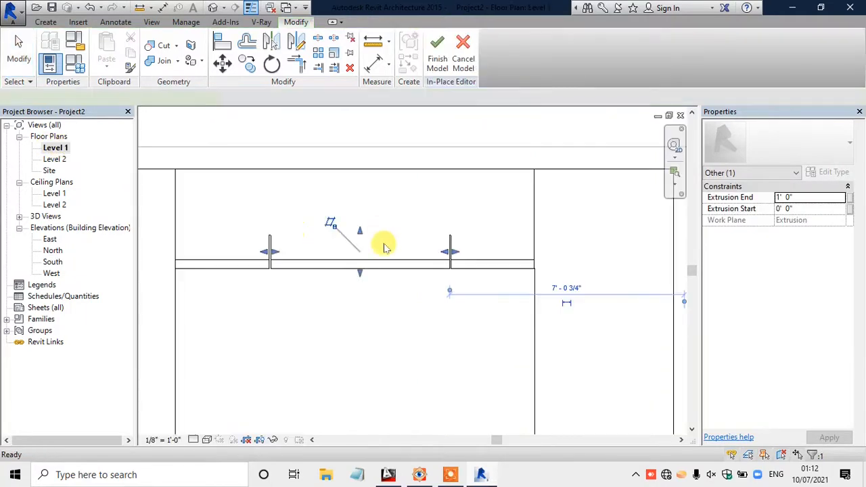
{"action": "left_click", "coordinate": [357, 265]}
{"action": "scroll", "coordinate": [358, 265], "scroll_direction": "up", "scroll_amount": 3}
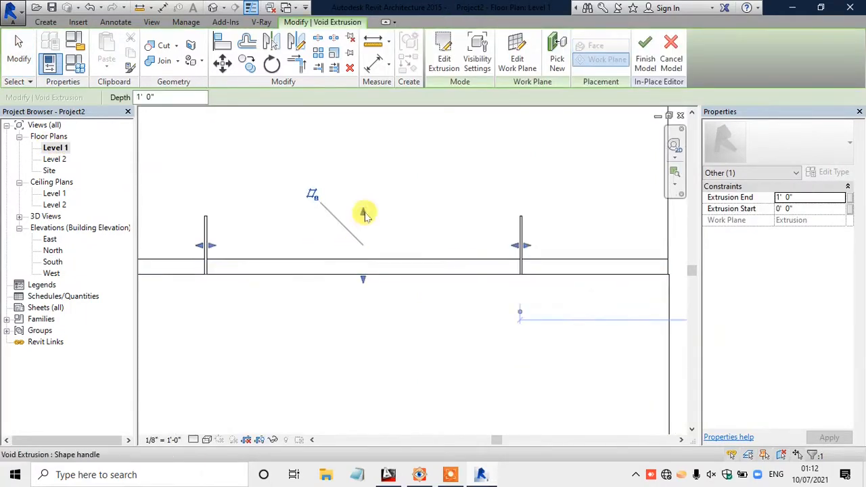
{"action": "left_click_drag", "start_coordinate": [365, 250], "coordinate": [361, 252]}
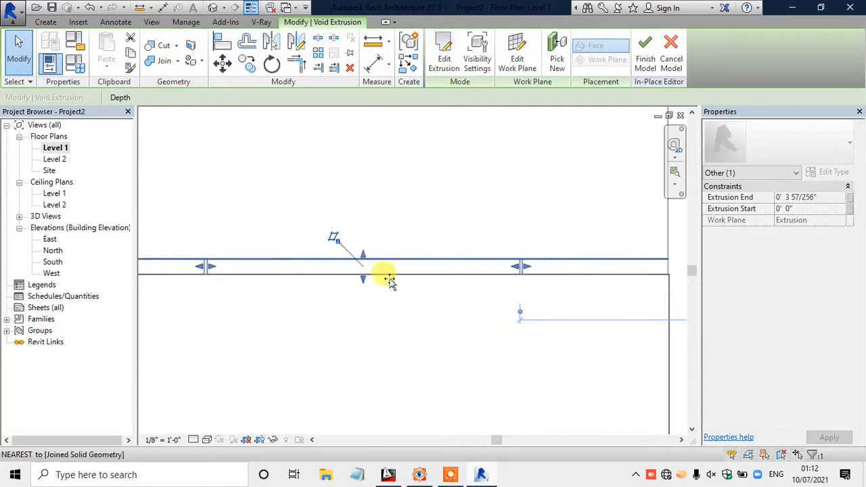
Step: Examine the grooved cabinet front in the 3D view and compare its panel divisions with the modular kitchen reference image
{"action": "left_click", "coordinate": [214, 8]}
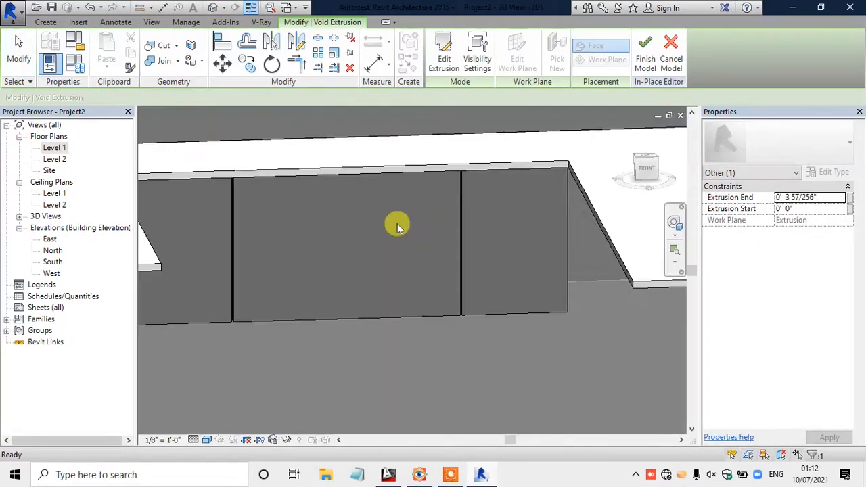
{"action": "scroll", "coordinate": [435, 270], "scroll_direction": "down", "scroll_amount": 2}
{"action": "scroll", "coordinate": [424, 275], "scroll_direction": "up", "scroll_amount": 1}
{"action": "scroll", "coordinate": [418, 261], "scroll_direction": "down", "scroll_amount": 3}
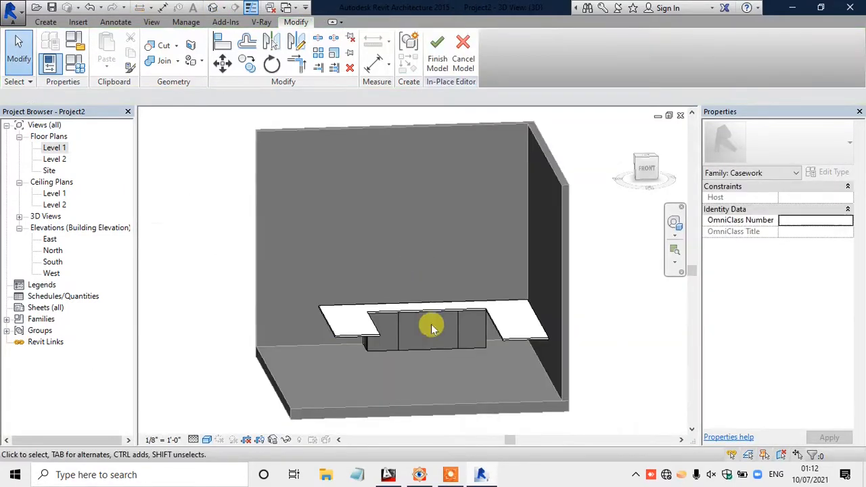
{"action": "scroll", "coordinate": [429, 325], "scroll_direction": "up", "scroll_amount": 3}
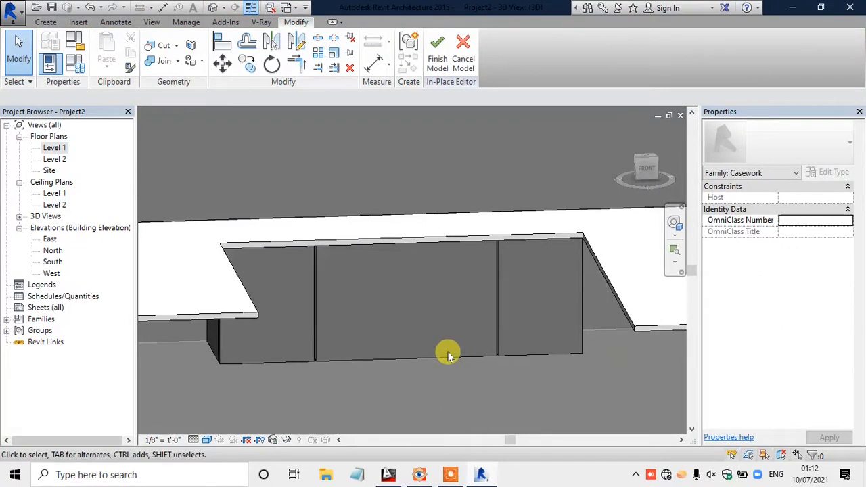
{"action": "left_click", "coordinate": [420, 474]}
{"action": "left_click_drag", "start_coordinate": [449, 263], "coordinate": [428, 252]}
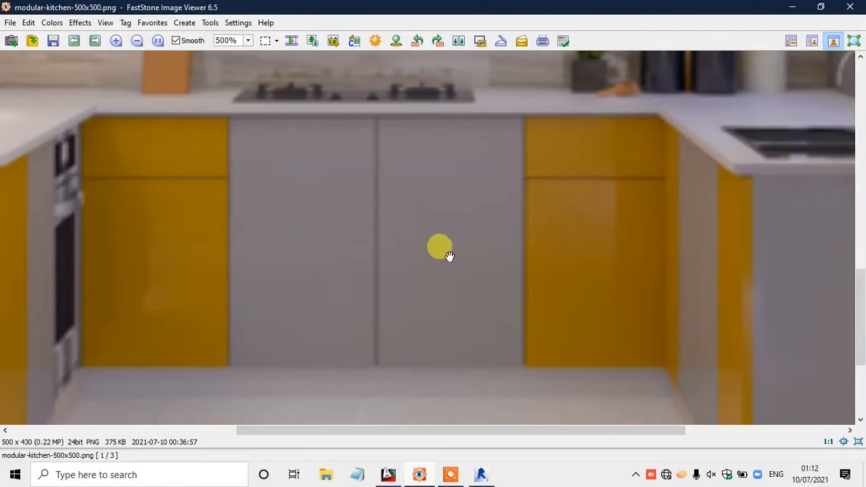
{"action": "left_click_drag", "start_coordinate": [449, 254], "coordinate": [445, 262]}
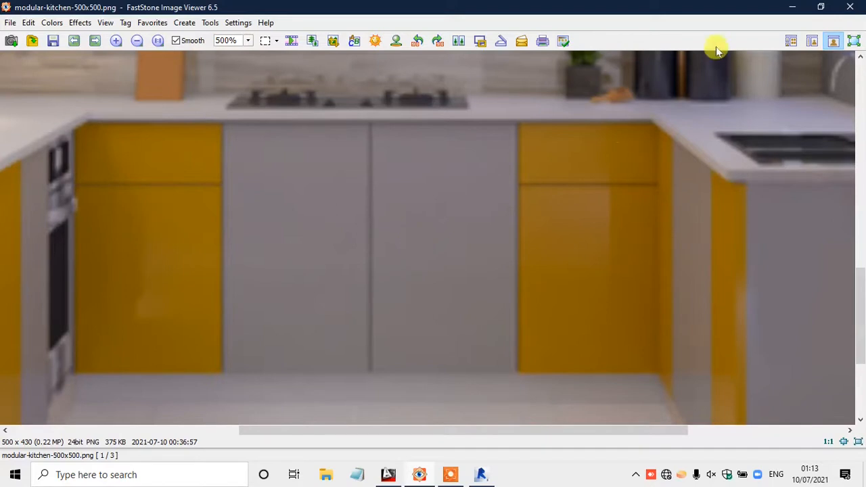
{"action": "left_click", "coordinate": [792, 6]}
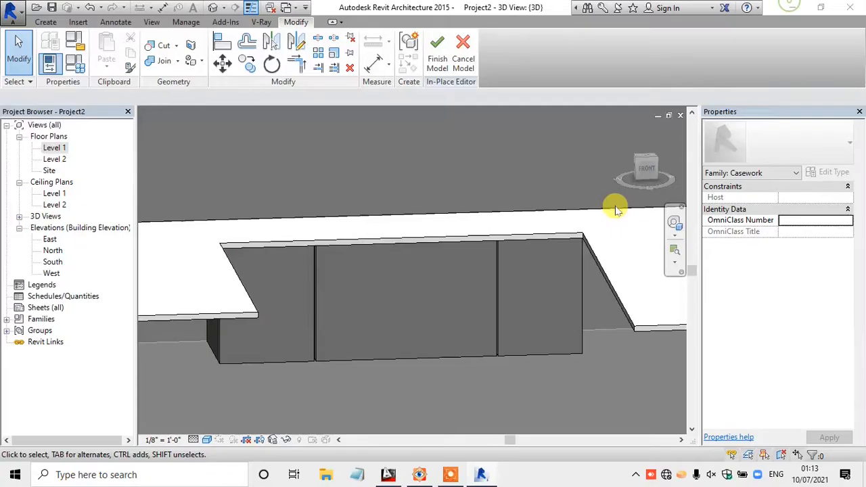
Step: Delete the void extrusion that cuts the two vertical grooves into the cabinet front
{"action": "left_click", "coordinate": [496, 256]}
{"action": "scroll", "coordinate": [497, 290], "scroll_direction": "up", "scroll_amount": 2}
{"action": "scroll", "coordinate": [497, 290], "scroll_direction": "up", "scroll_amount": 1}
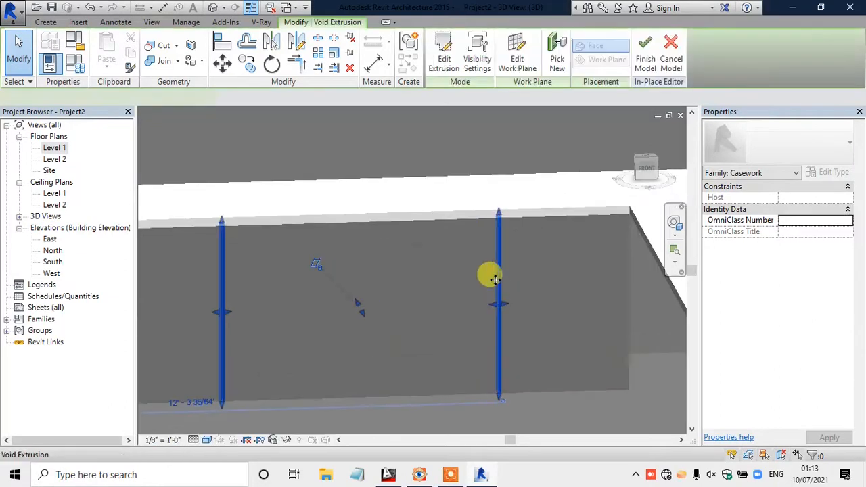
{"action": "left_click", "coordinate": [479, 265]}
{"action": "scroll", "coordinate": [552, 256], "scroll_direction": "down", "scroll_amount": 3}
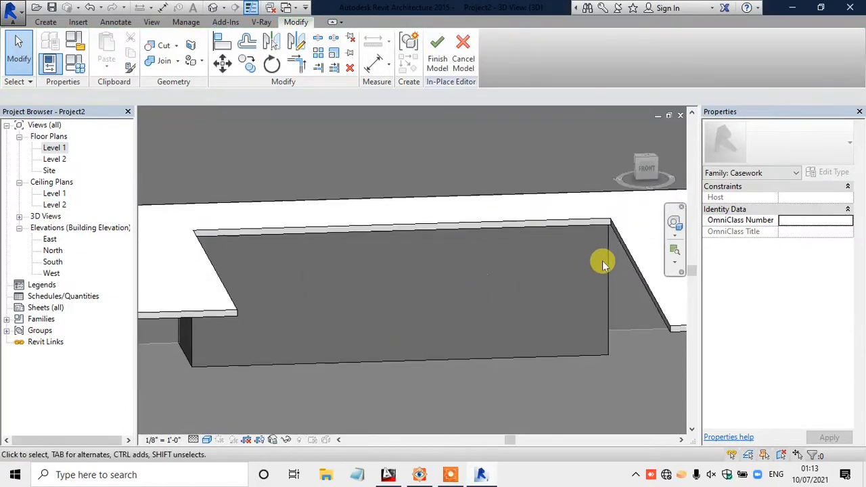
Step: Examine the plain cabinet front in the 3D view and compare its panel layout with the modular kitchen reference image
{"action": "left_click", "coordinate": [608, 262]}
{"action": "key", "text": "Escape"}
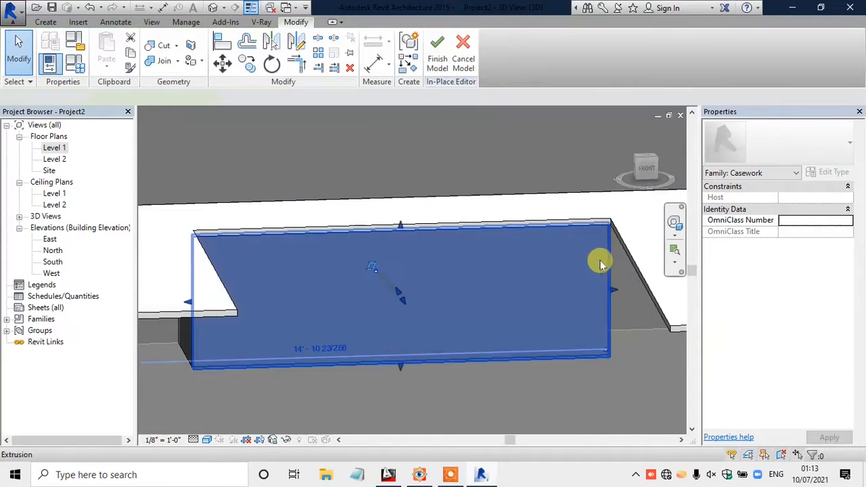
{"action": "middle_click_drag", "start_coordinate": [454, 276], "coordinate": [447, 296], "text": "shift"}
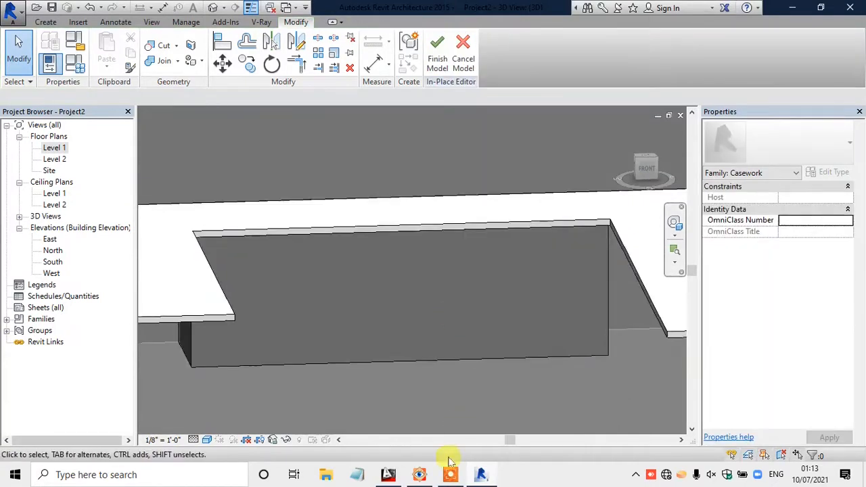
{"action": "left_click", "coordinate": [420, 475]}
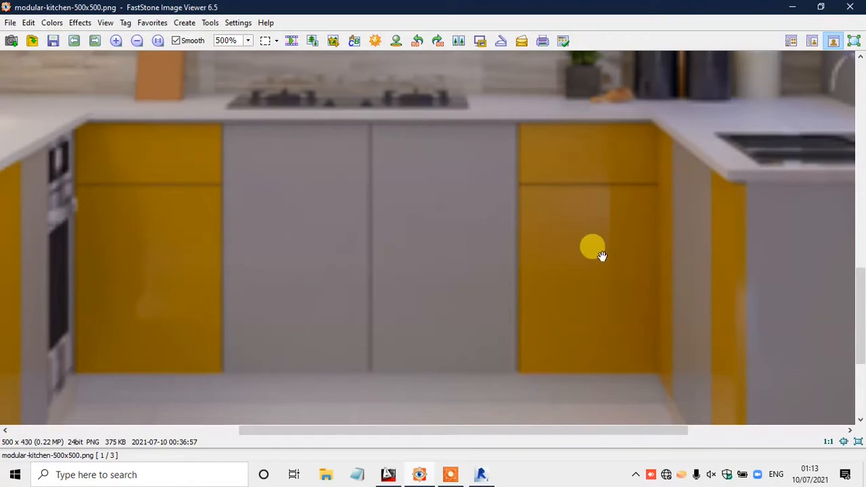
{"action": "left_click", "coordinate": [420, 475]}
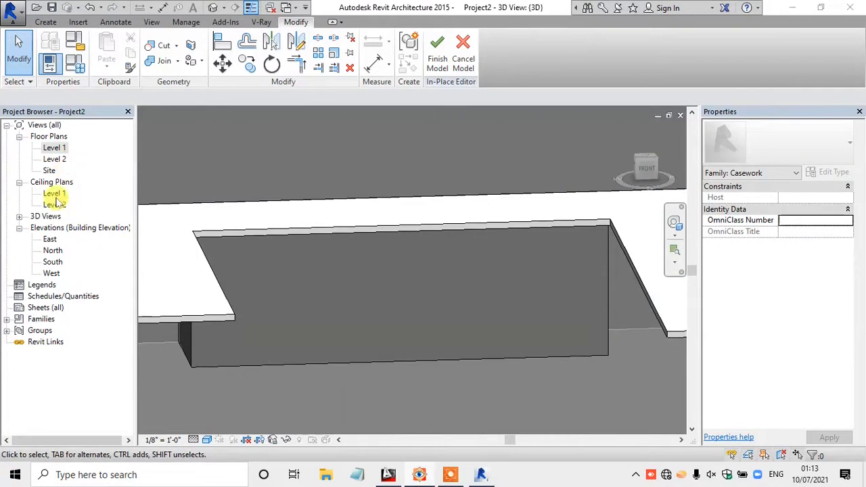
Step: Create a solid extrusion on the cabinet's front face from a full-height rectangle about 2' 5" wide and 3' 6" high at its left end
{"action": "left_click", "coordinate": [45, 22]}
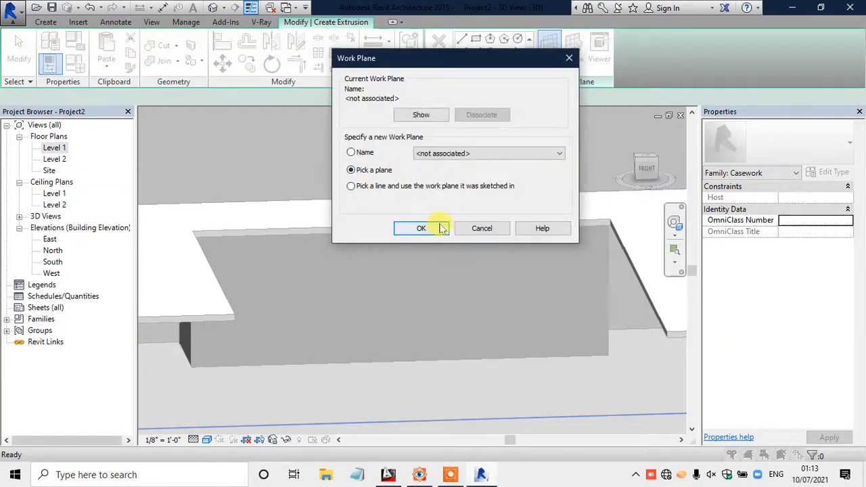
{"action": "left_click", "coordinate": [423, 231]}
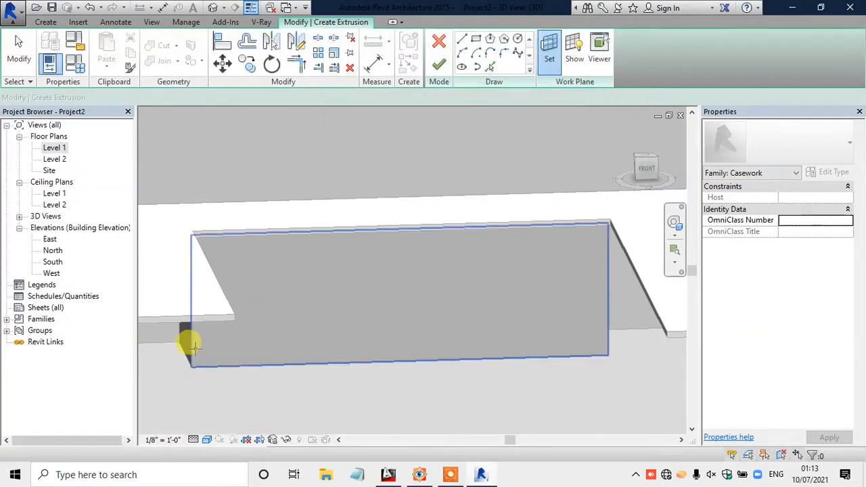
{"action": "left_click", "coordinate": [192, 347]}
{"action": "middle_click_drag", "start_coordinate": [355, 340], "coordinate": [356, 315], "text": "shift"}
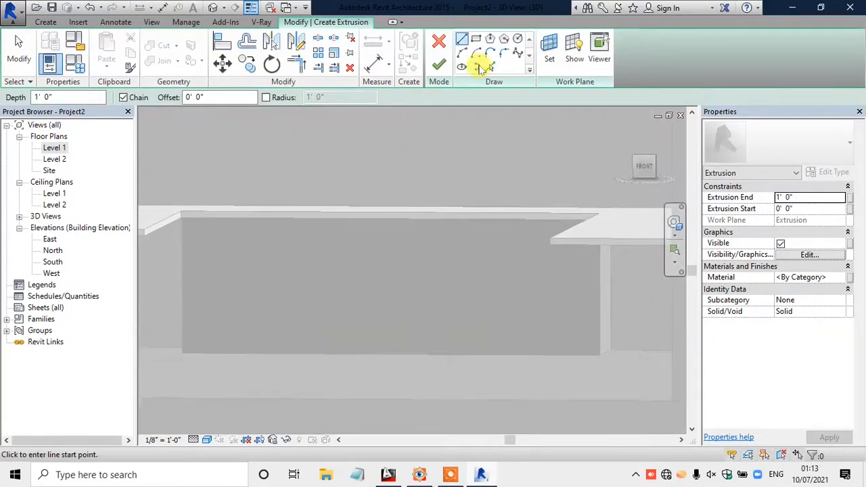
{"action": "left_click", "coordinate": [476, 41]}
{"action": "left_click", "coordinate": [183, 352]}
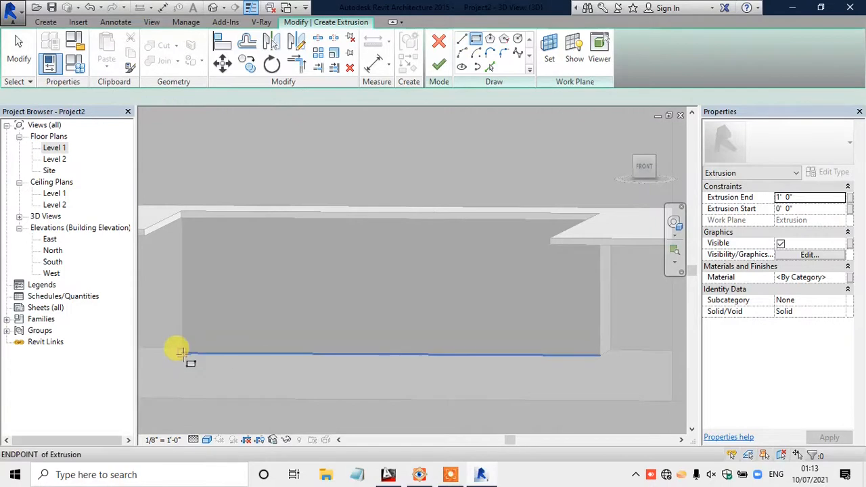
{"action": "left_click", "coordinate": [276, 216]}
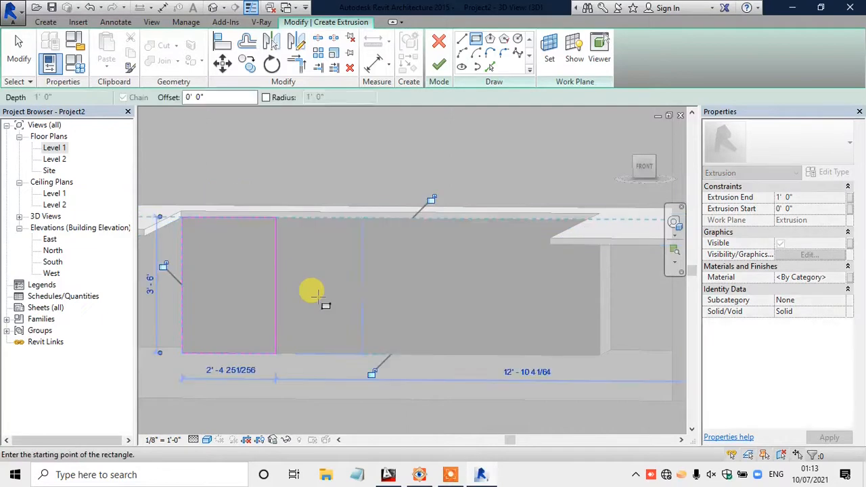
{"action": "left_click", "coordinate": [440, 65]}
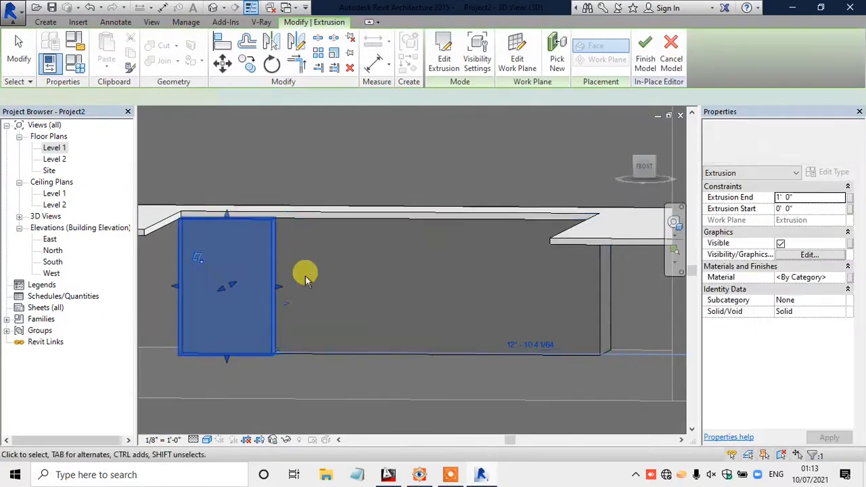
Step: In the Level 1 floor plan, shorten the new panel extrusion to the adjacent parallel edge, with an extrusion end of 0' 3 57/256"
{"action": "middle_click", "coordinate": [305, 276]}
{"action": "middle_click", "coordinate": [305, 276]}
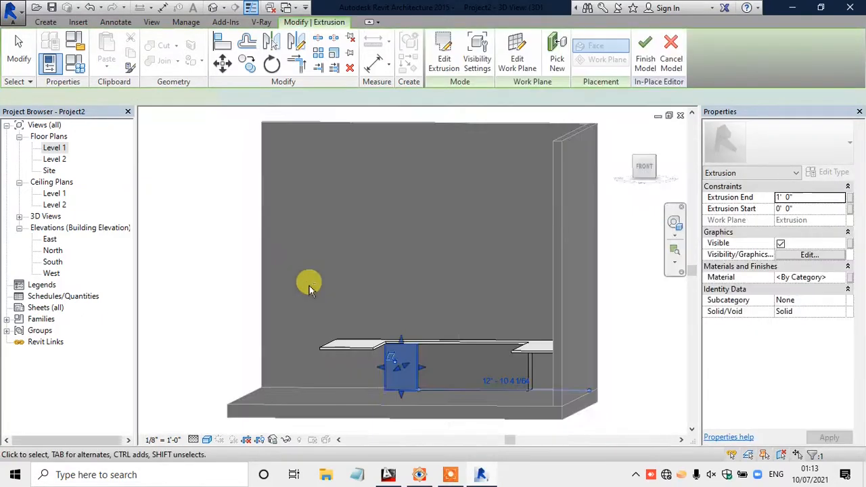
{"action": "double_click", "coordinate": [67, 150]}
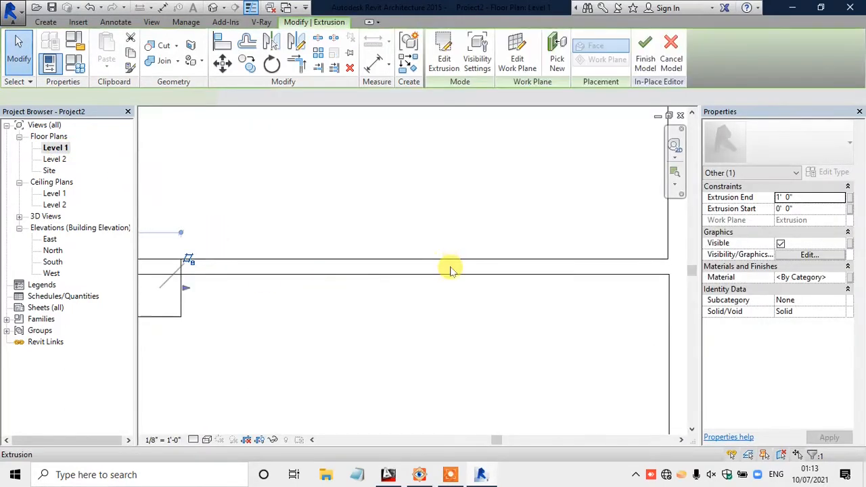
{"action": "scroll", "coordinate": [449, 265], "scroll_direction": "down", "scroll_amount": 3}
{"action": "scroll", "coordinate": [250, 260], "scroll_direction": "up", "scroll_amount": 2}
{"action": "left_click", "coordinate": [334, 284]}
{"action": "scroll", "coordinate": [334, 284], "scroll_direction": "up", "scroll_amount": 2}
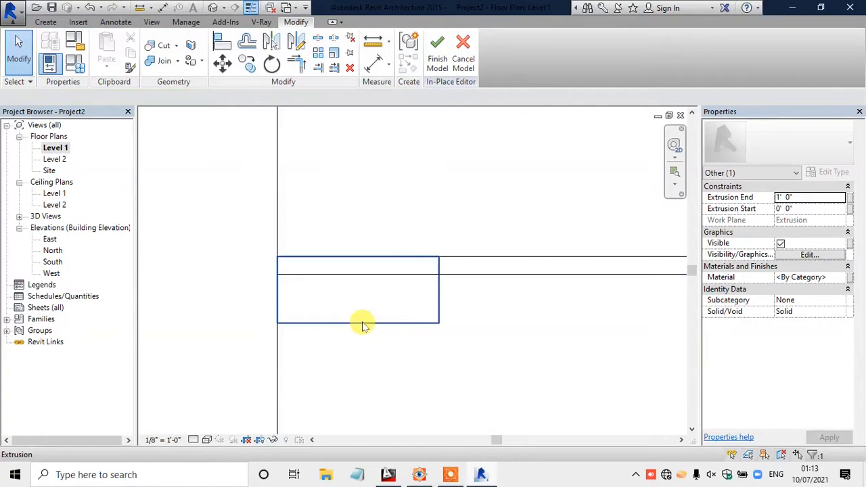
{"action": "left_click", "coordinate": [354, 324]}
{"action": "left_click_drag", "start_coordinate": [356, 329], "coordinate": [358, 280]}
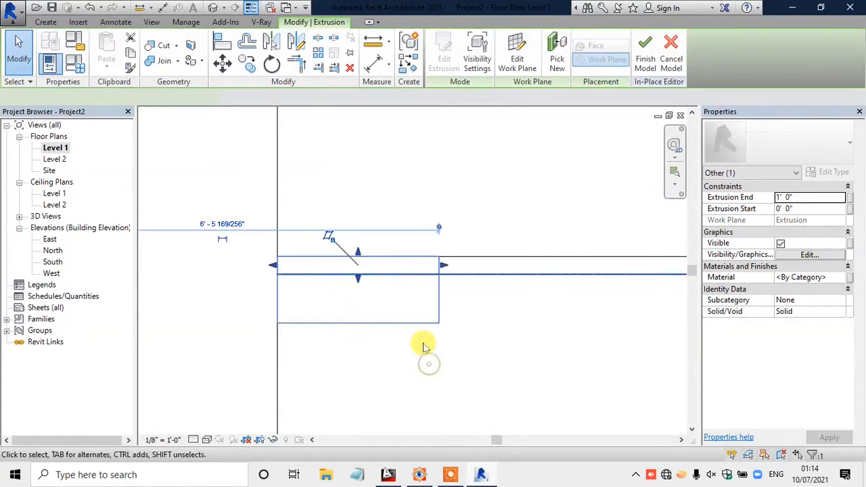
{"action": "left_click", "coordinate": [421, 348]}
Step: Check the thinned left panel in the 3D view against the drawer and door split in the reference image
{"action": "left_click", "coordinate": [213, 9]}
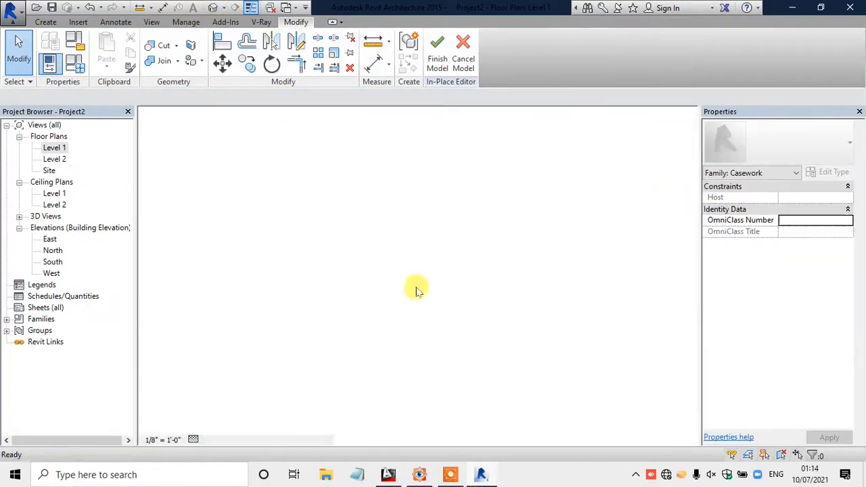
{"action": "scroll", "coordinate": [415, 339], "scroll_direction": "up", "scroll_amount": 5}
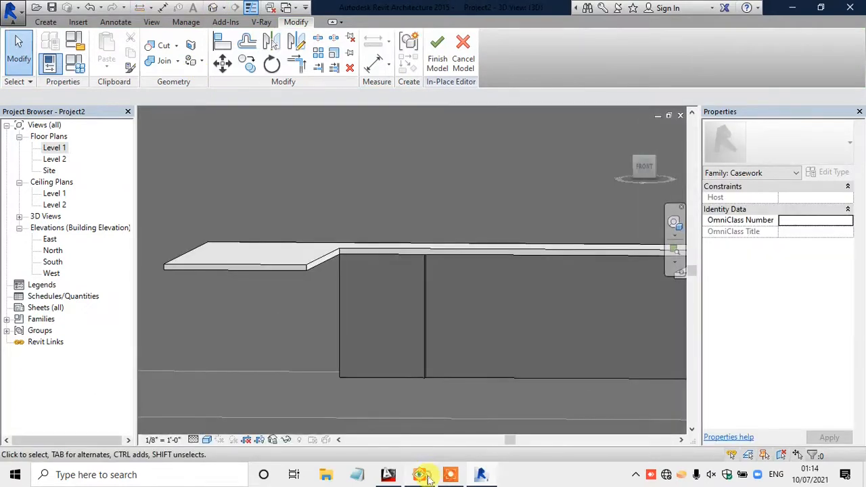
{"action": "left_click", "coordinate": [425, 475]}
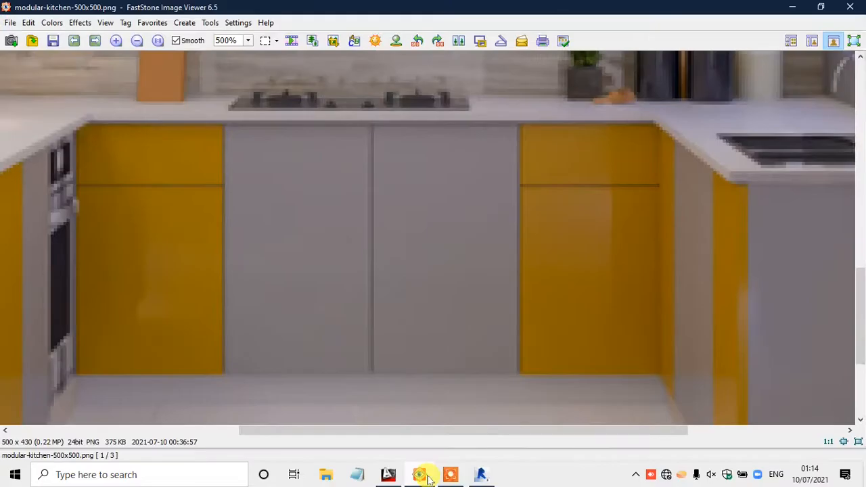
{"action": "left_click", "coordinate": [388, 475]}
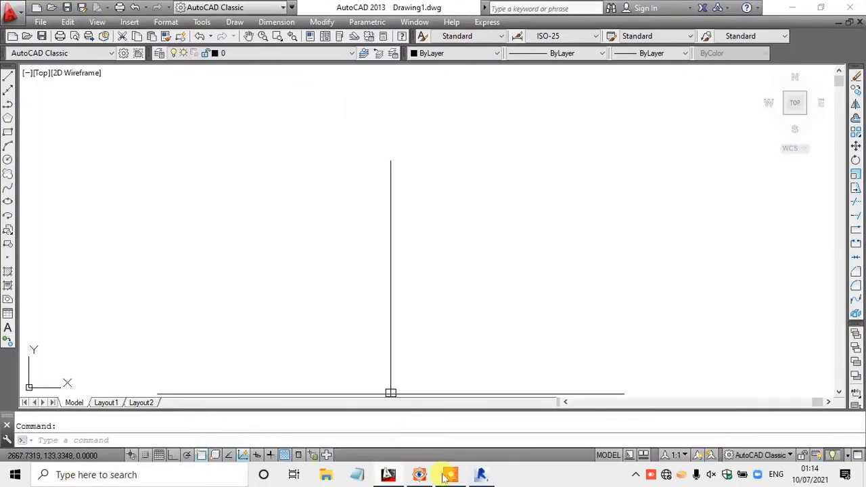
{"action": "left_click", "coordinate": [480, 476]}
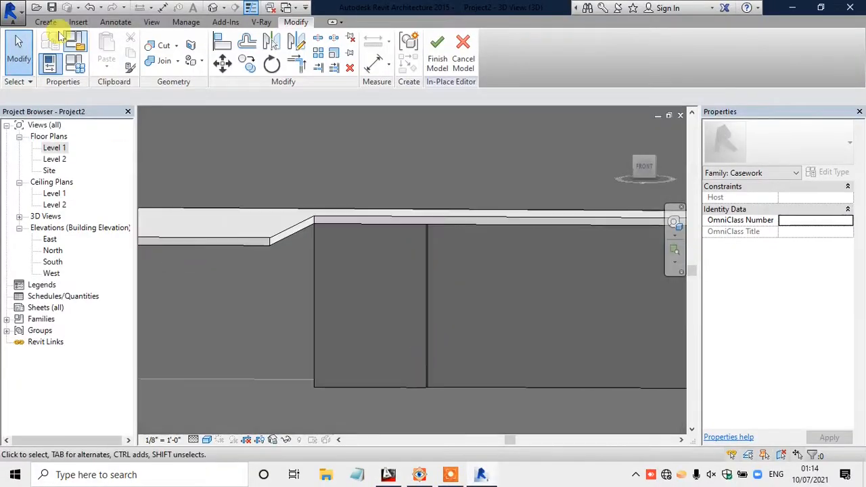
Step: Start a void extrusion using the left panel's front face as its work plane
{"action": "left_click", "coordinate": [45, 22]}
{"action": "left_click", "coordinate": [246, 62]}
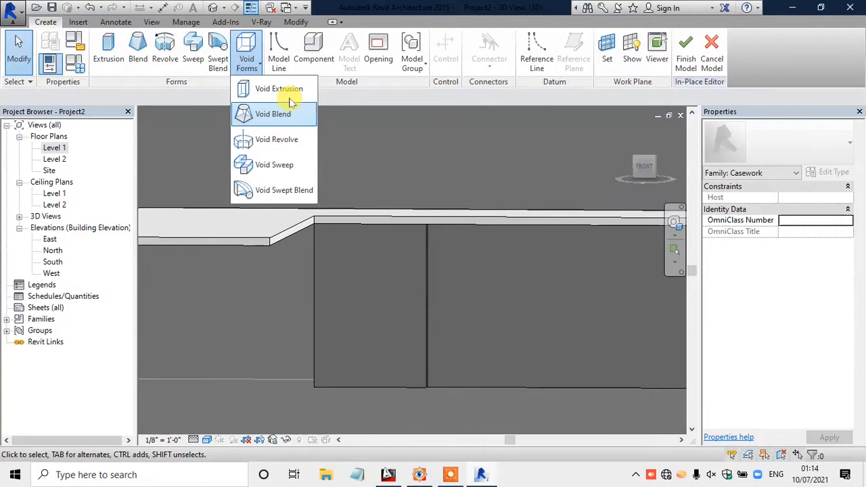
{"action": "left_click", "coordinate": [286, 90]}
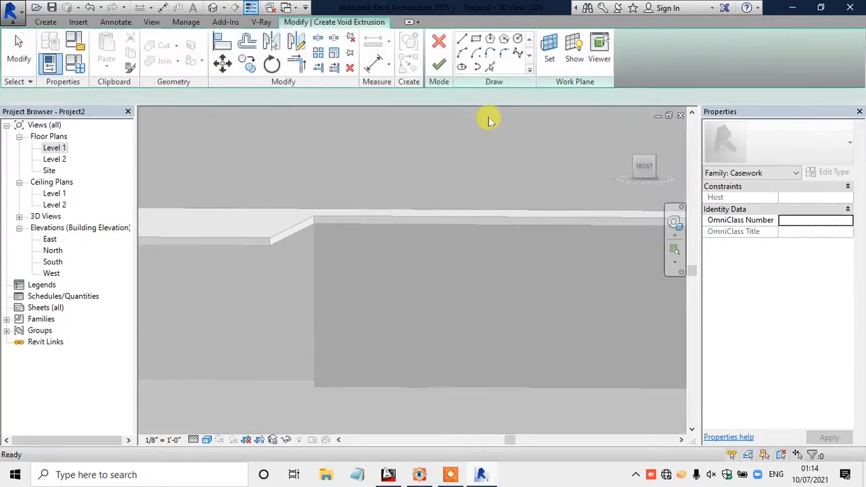
{"action": "left_click", "coordinate": [548, 67]}
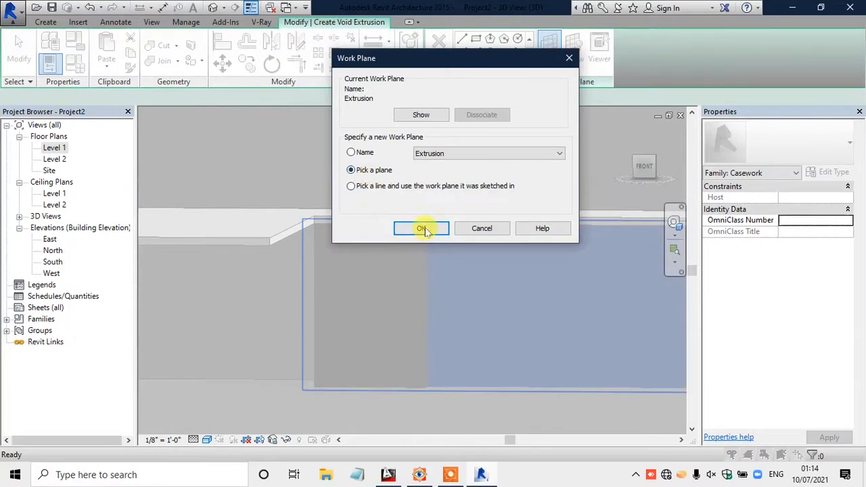
{"action": "left_click", "coordinate": [422, 229]}
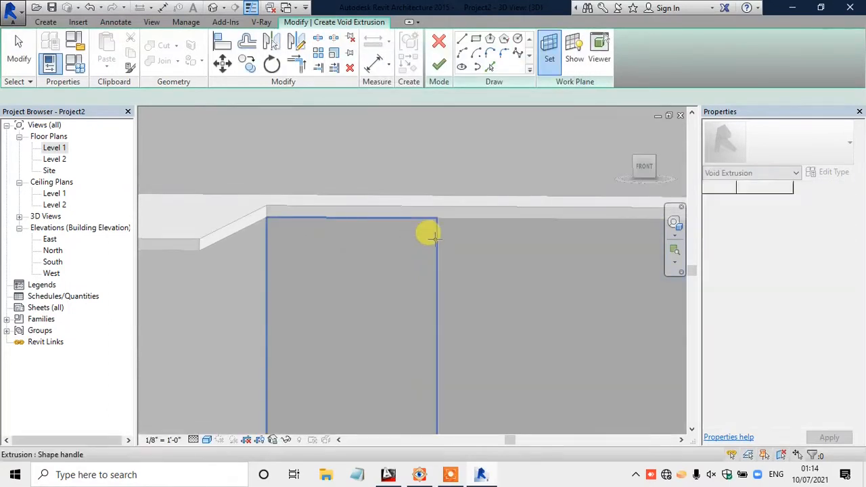
Step: Check the drawer line in the reference image, then sketch a thin horizontal rectangle across the left panel's upper part and finish the void extrusion
{"action": "left_click", "coordinate": [419, 474]}
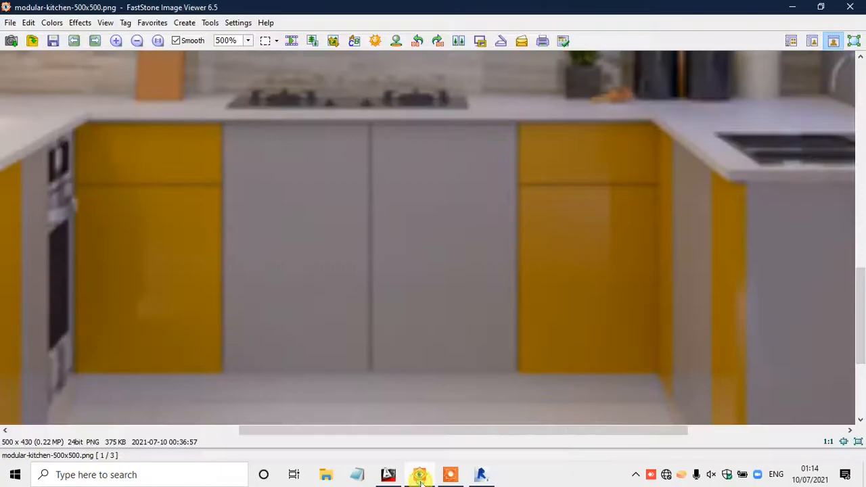
{"action": "left_click", "coordinate": [419, 475]}
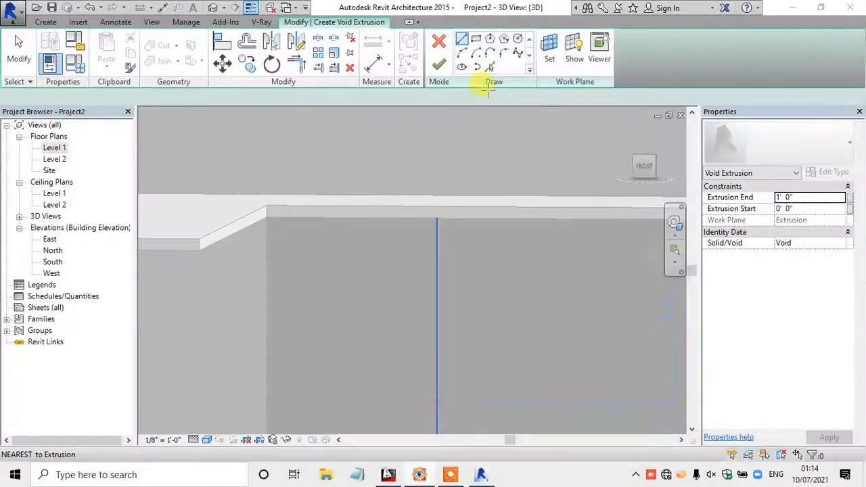
{"action": "left_click", "coordinate": [477, 42]}
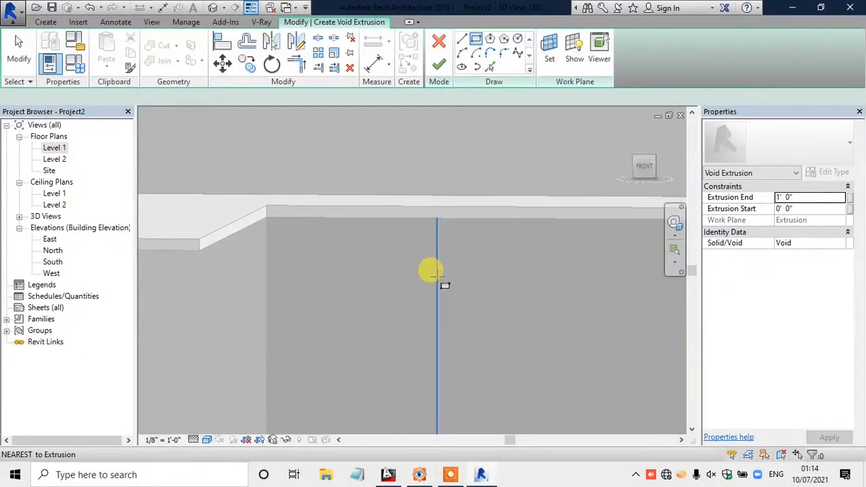
{"action": "left_click", "coordinate": [436, 278]}
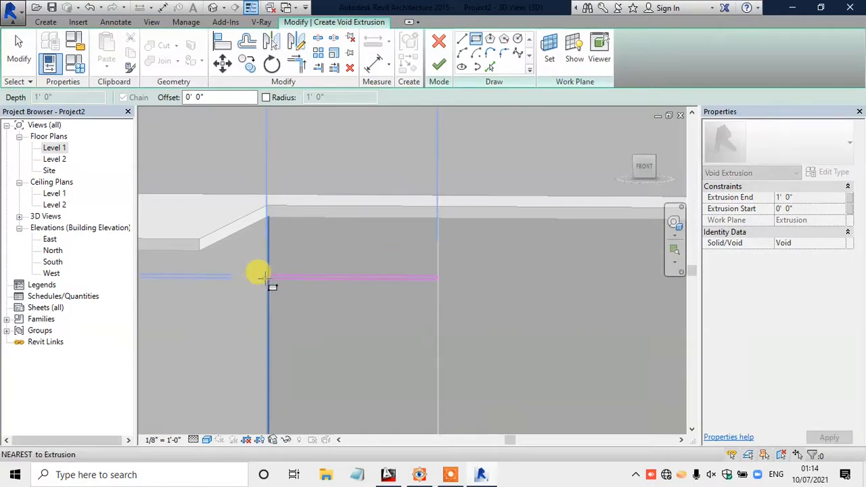
{"action": "left_click", "coordinate": [260, 276]}
{"action": "double_click", "coordinate": [53, 262]}
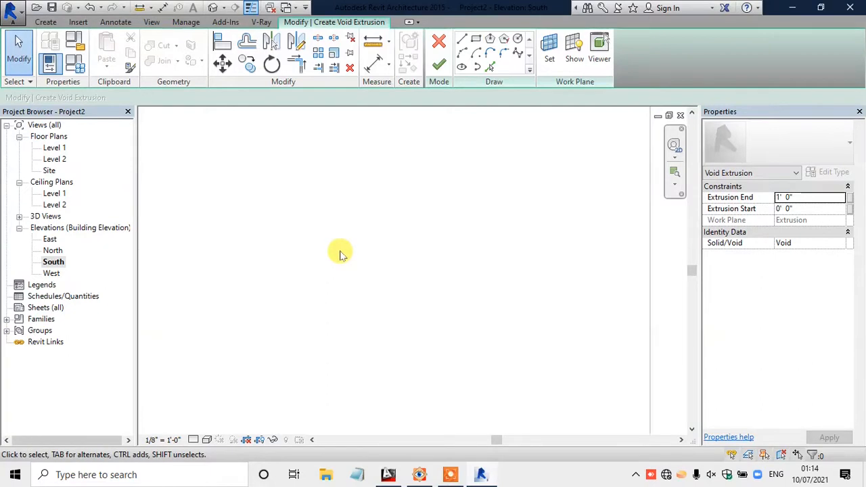
{"action": "scroll", "coordinate": [386, 264], "scroll_direction": "up", "scroll_amount": 5}
{"action": "scroll", "coordinate": [145, 234], "scroll_direction": "up", "scroll_amount": 2}
{"action": "left_click", "coordinate": [438, 64]}
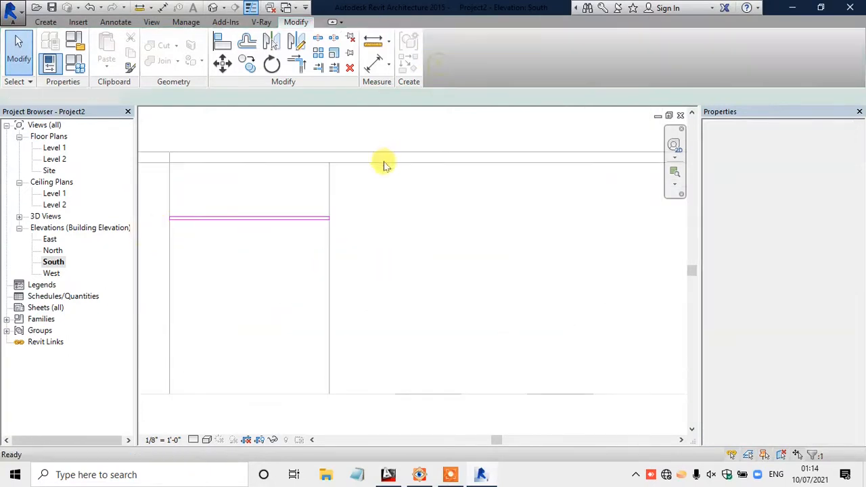
Step: In the Level 1 floor plan, shorten the horizontal void extrusion to the left panel's back edge, with an extrusion end of 0' 3 57/256"
{"action": "double_click", "coordinate": [54, 149]}
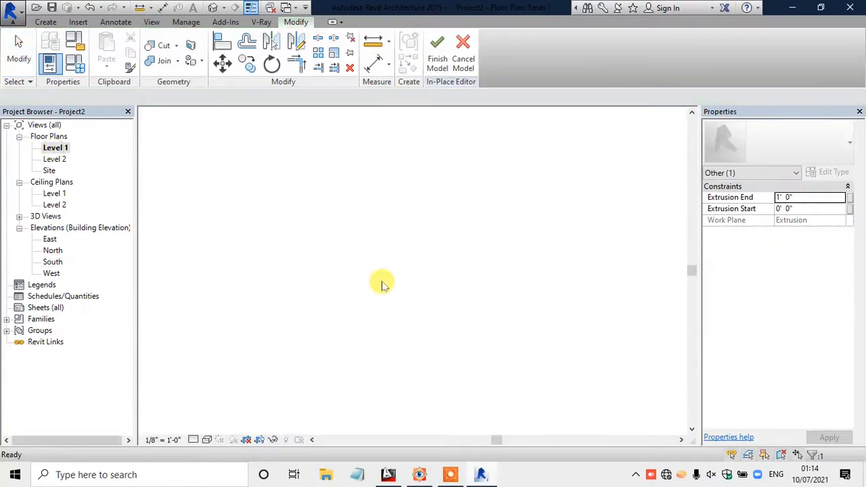
{"action": "scroll", "coordinate": [466, 283], "scroll_direction": "down", "scroll_amount": 1}
{"action": "scroll", "coordinate": [394, 232], "scroll_direction": "up", "scroll_amount": 3}
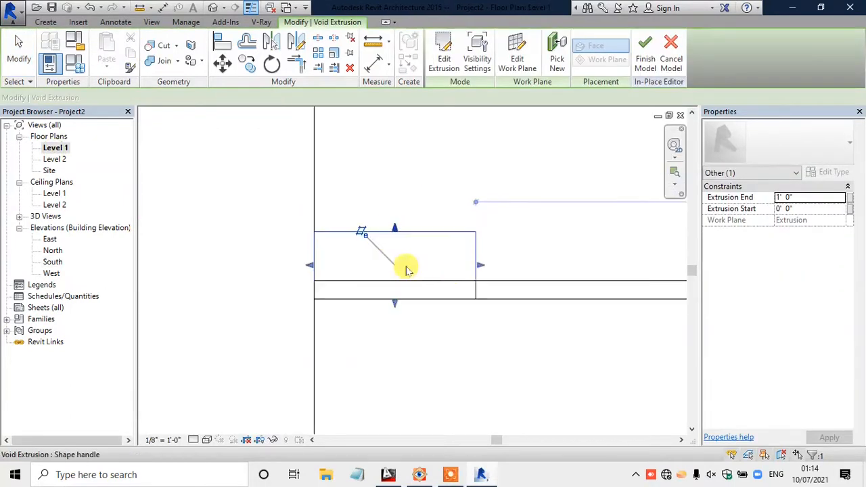
{"action": "left_click_drag", "start_coordinate": [391, 218], "coordinate": [391, 287]}
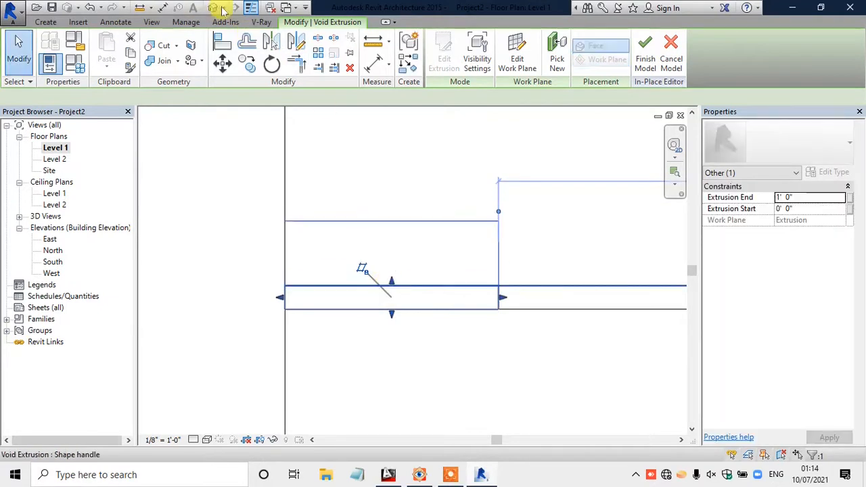
Step: Check the left panel's groove in 3D, then narrow the horizontal void extrusion in the South elevation by lowering its upper edge
{"action": "left_click", "coordinate": [213, 8]}
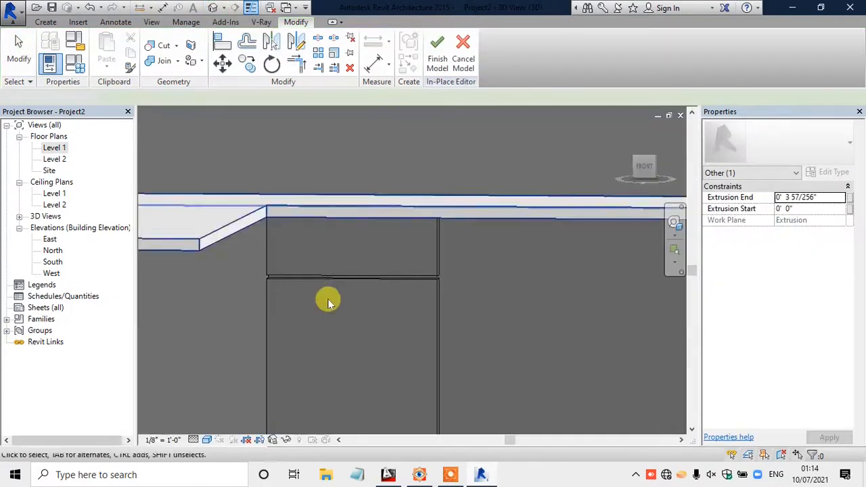
{"action": "scroll", "coordinate": [335, 292], "scroll_direction": "up", "scroll_amount": 4}
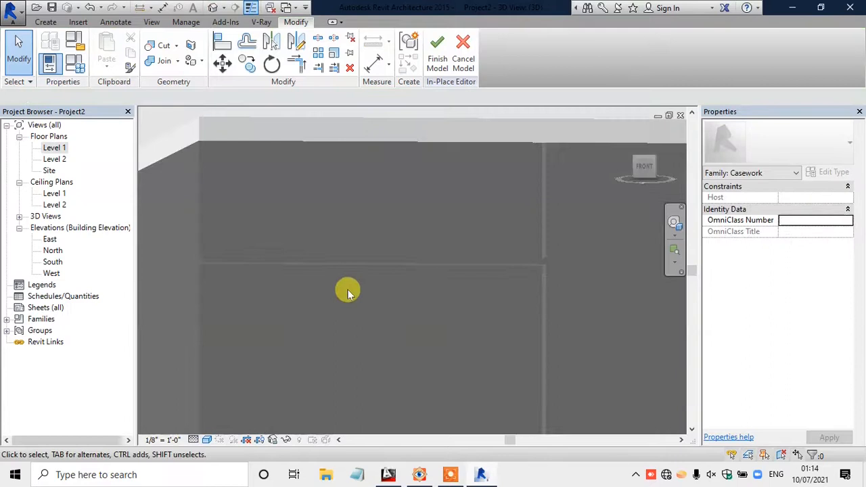
{"action": "left_click", "coordinate": [379, 261]}
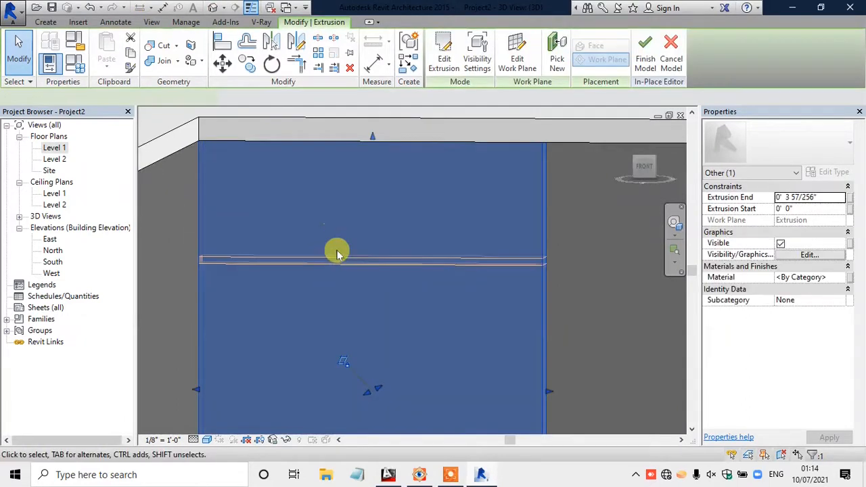
{"action": "double_click", "coordinate": [53, 262]}
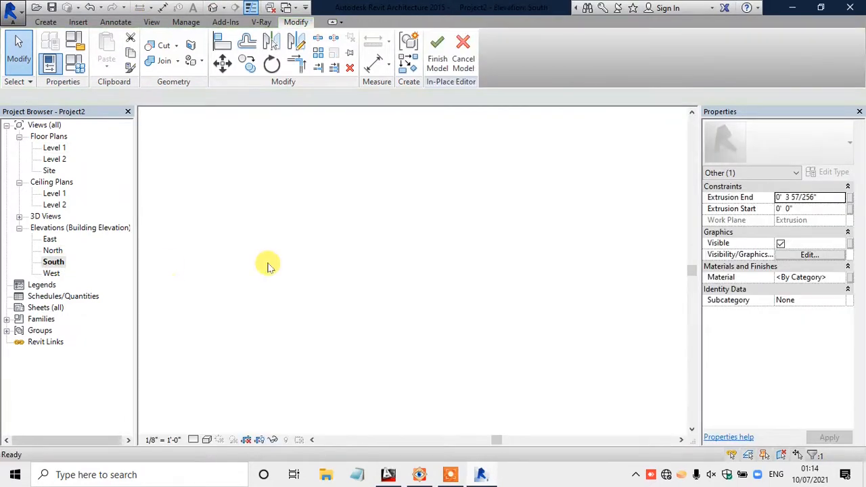
{"action": "scroll", "coordinate": [221, 224], "scroll_direction": "up", "scroll_amount": 2}
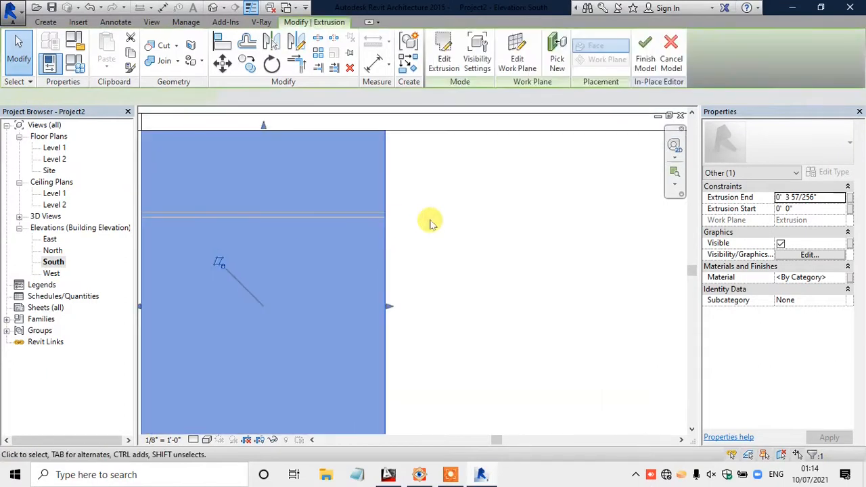
{"action": "left_click", "coordinate": [430, 219]}
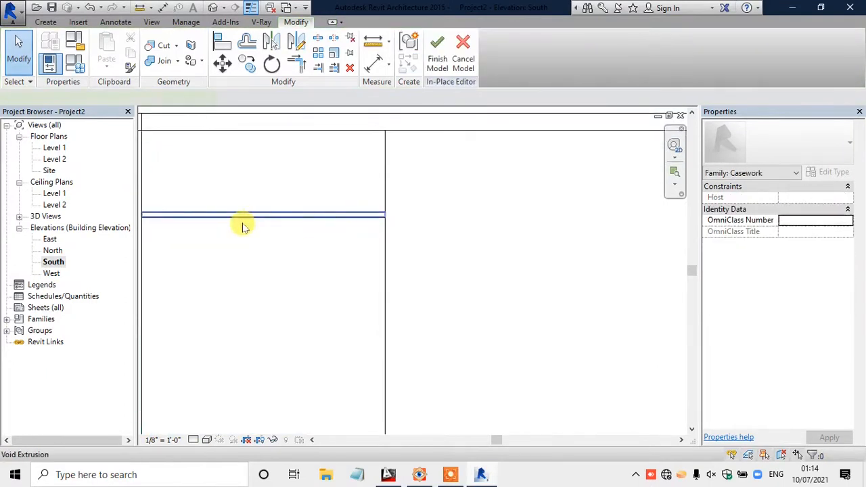
{"action": "left_click", "coordinate": [243, 225]}
{"action": "scroll", "coordinate": [243, 224], "scroll_direction": "up", "scroll_amount": 3}
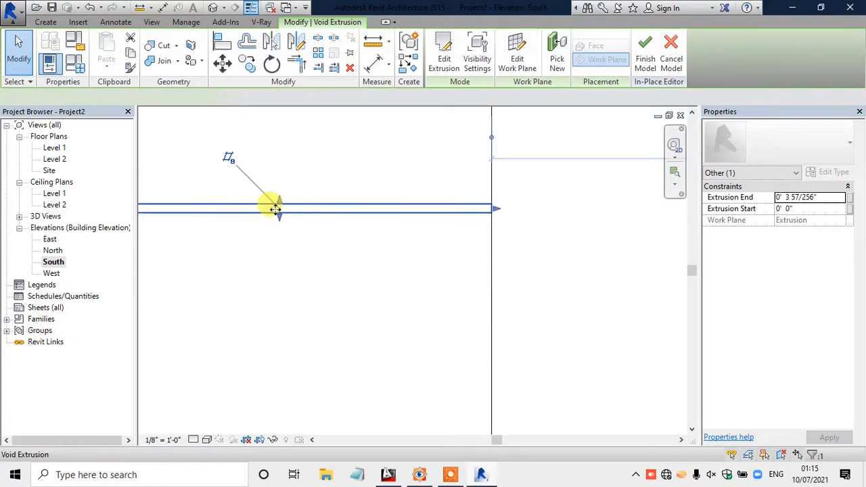
{"action": "scroll", "coordinate": [274, 209], "scroll_direction": "up", "scroll_amount": 2}
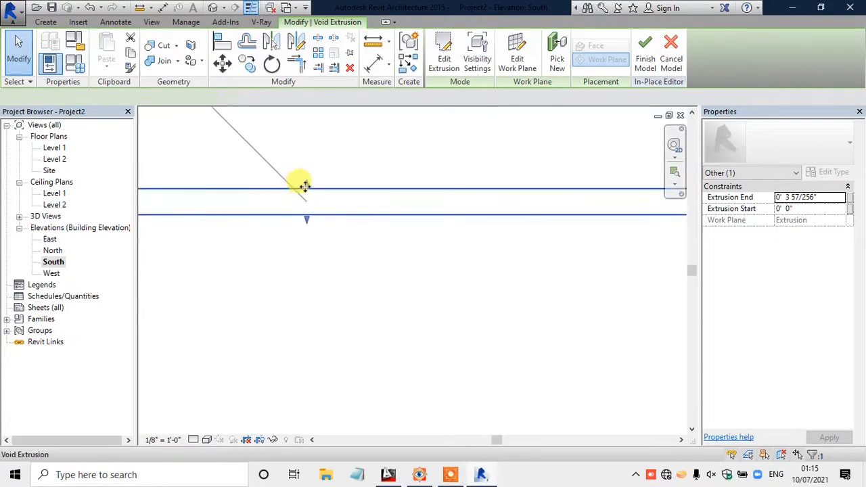
{"action": "left_click_drag", "start_coordinate": [307, 184], "coordinate": [311, 219]}
{"action": "scroll", "coordinate": [311, 218], "scroll_direction": "down", "scroll_amount": 3}
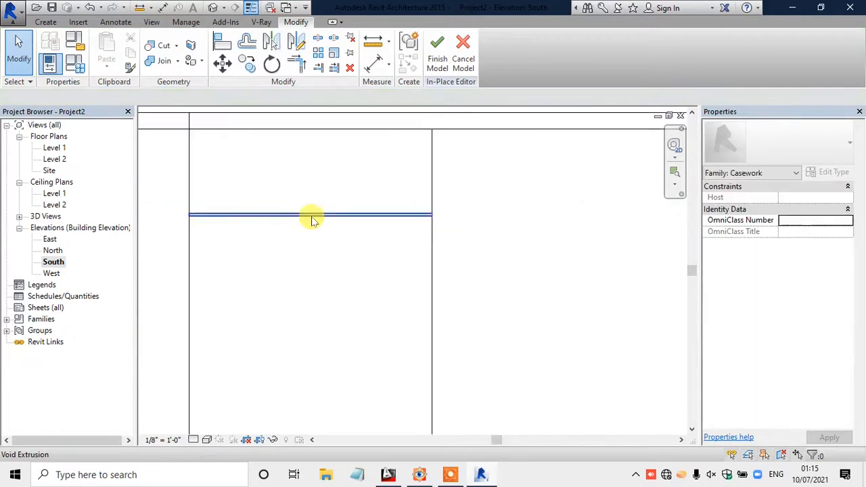
Step: Copy the left panel together with its horizontal void from its lower right corner to the right end of the cabinet front
{"action": "scroll", "coordinate": [289, 205], "scroll_direction": "down", "scroll_amount": 1}
{"action": "left_click_drag", "start_coordinate": [400, 191], "coordinate": [224, 251]}
{"action": "scroll", "coordinate": [224, 251], "scroll_direction": "down", "scroll_amount": 1}
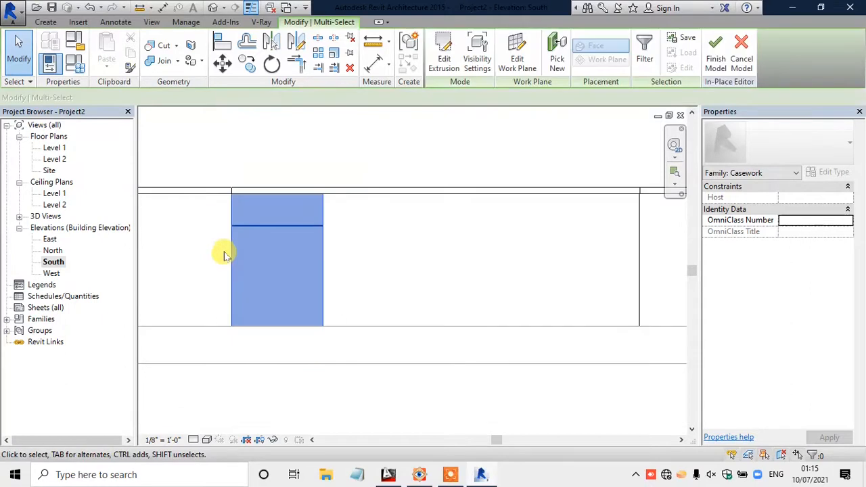
{"action": "left_click", "coordinate": [248, 66]}
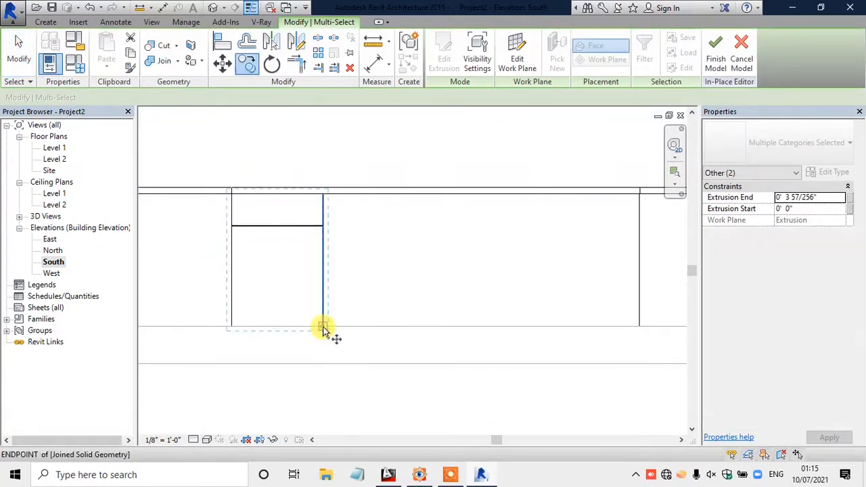
{"action": "left_click", "coordinate": [323, 327]}
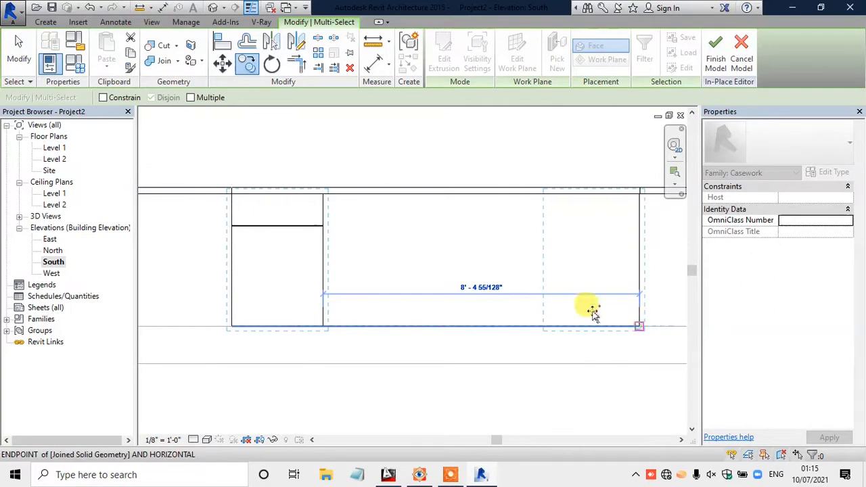
{"action": "left_click", "coordinate": [505, 302]}
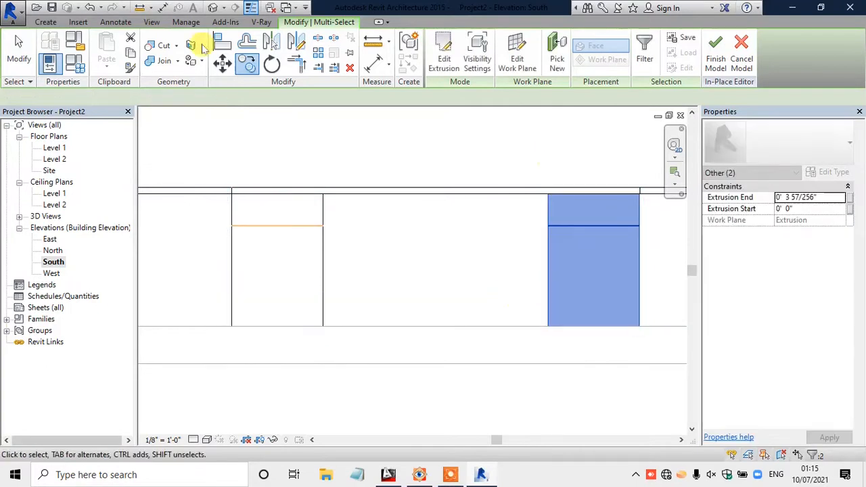
Step: Leave the copy command and examine both grooved end panels in the 3D view against the reference image
{"action": "left_click", "coordinate": [214, 8]}
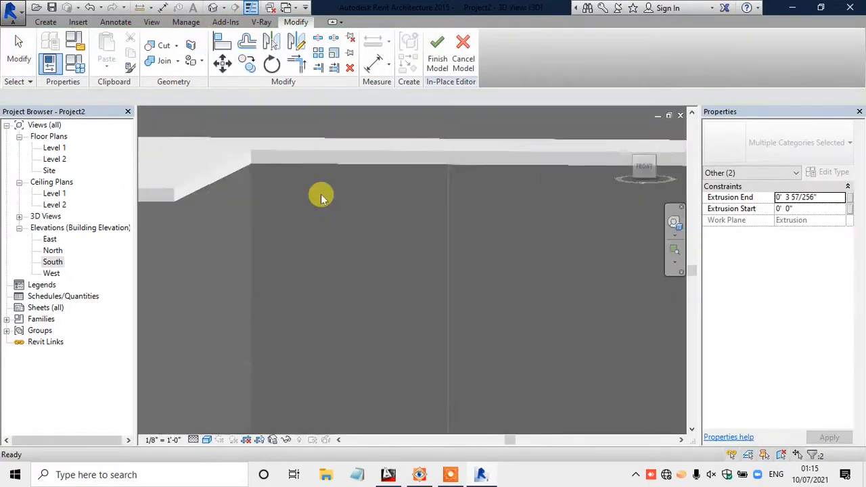
{"action": "key", "text": "Escape"}
{"action": "key", "text": "Escape"}
{"action": "middle_click_drag", "start_coordinate": [354, 294], "coordinate": [393, 316], "text": "shift"}
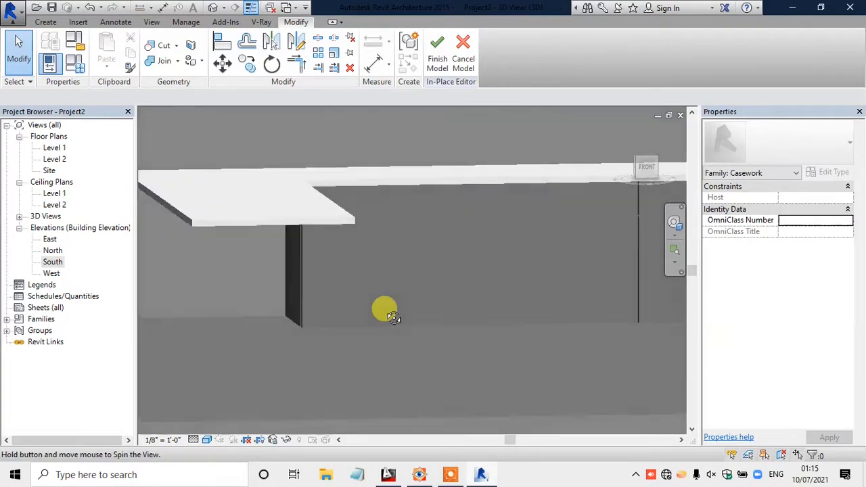
{"action": "middle_click_drag", "start_coordinate": [455, 301], "coordinate": [406, 305], "text": "shift"}
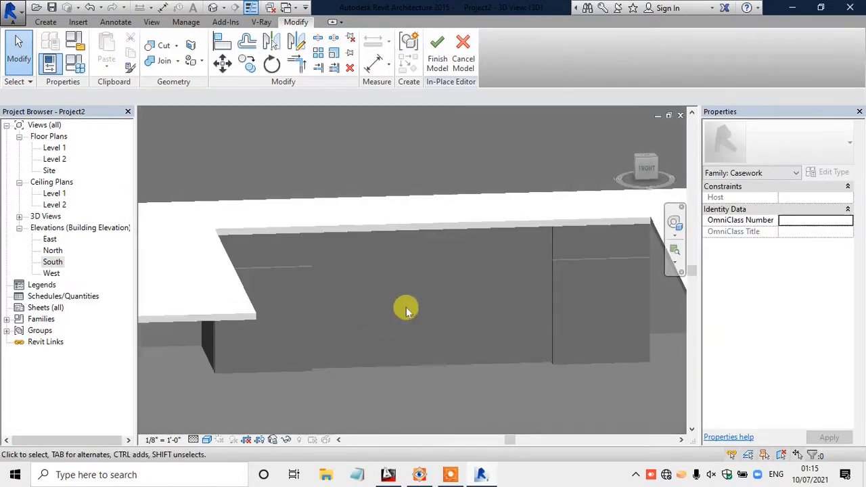
{"action": "left_click", "coordinate": [424, 475]}
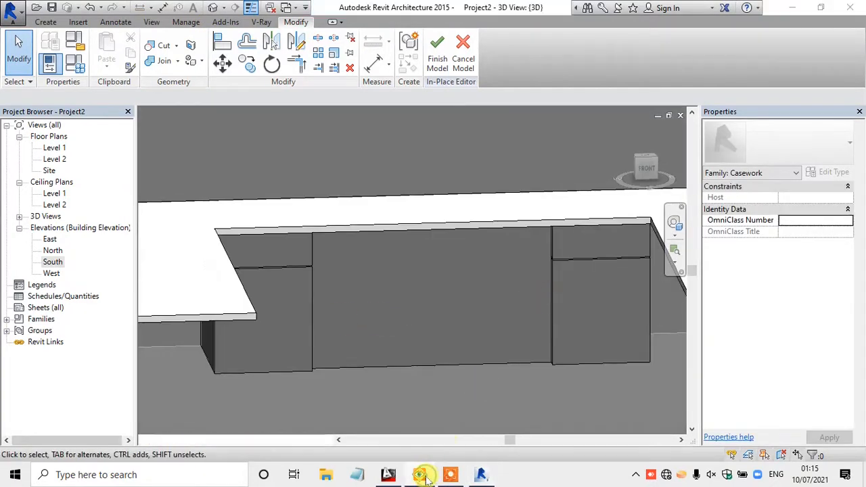
{"action": "left_click", "coordinate": [420, 474]}
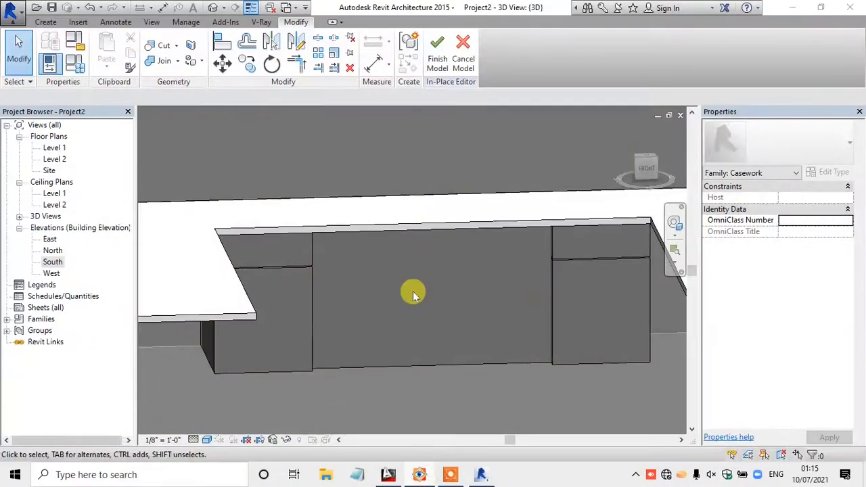
{"action": "middle_click_drag", "start_coordinate": [413, 292], "coordinate": [297, 352], "text": "shift"}
{"action": "scroll", "coordinate": [301, 355], "scroll_direction": "up", "scroll_amount": 2}
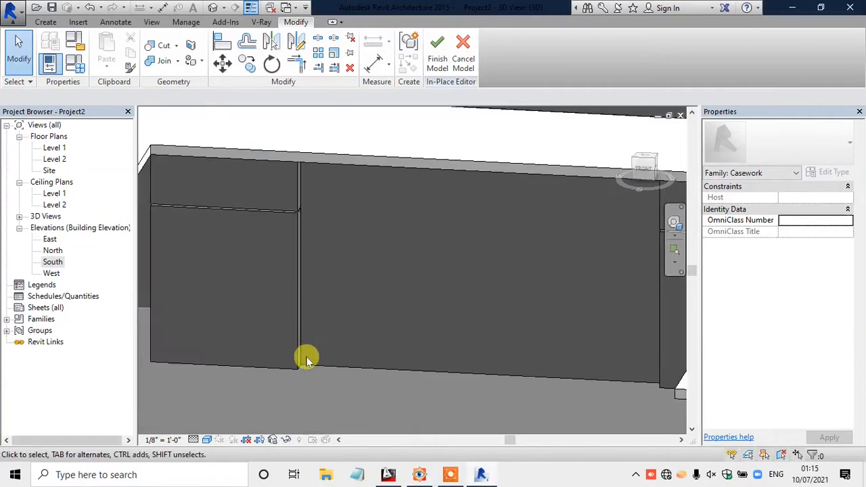
Step: In the Level 1 floor plan, create an extrusion from a rectangle about 5' 11 1/2" by 3 1/4" filling the gap between the end panels
{"action": "double_click", "coordinate": [55, 148]}
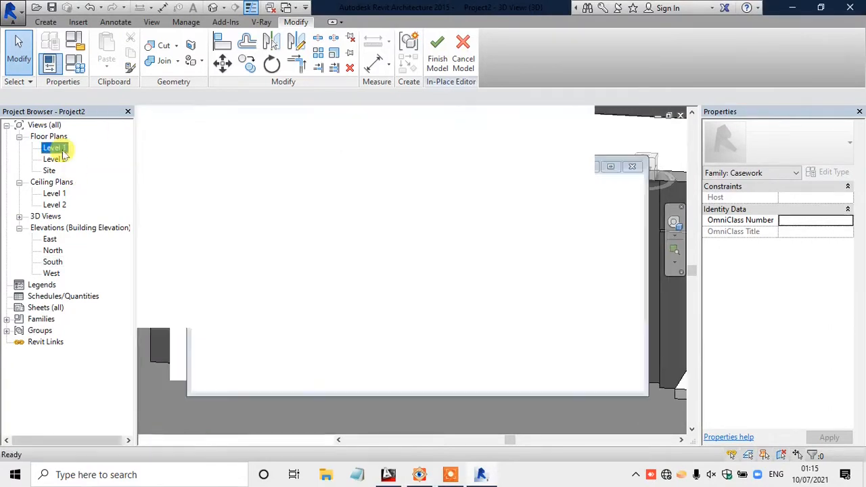
{"action": "scroll", "coordinate": [294, 216], "scroll_direction": "down", "scroll_amount": 2}
{"action": "scroll", "coordinate": [348, 202], "scroll_direction": "up", "scroll_amount": 3}
{"action": "scroll", "coordinate": [438, 207], "scroll_direction": "down", "scroll_amount": 1}
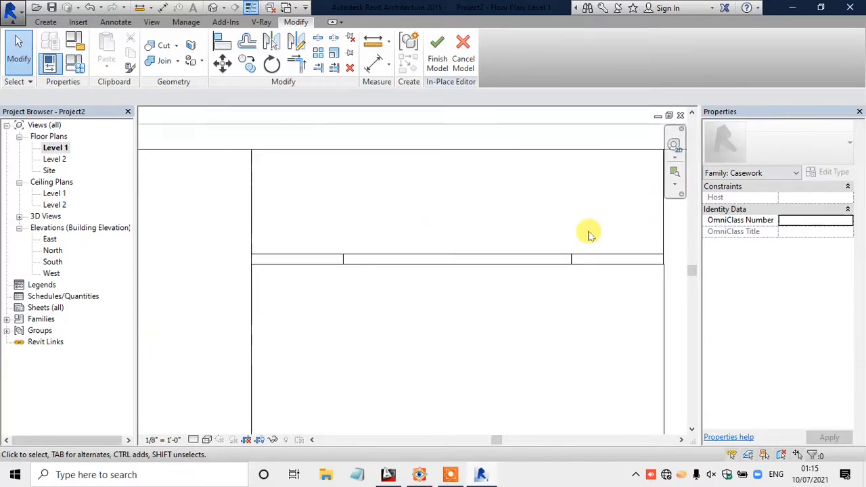
{"action": "scroll", "coordinate": [589, 230], "scroll_direction": "up", "scroll_amount": 1}
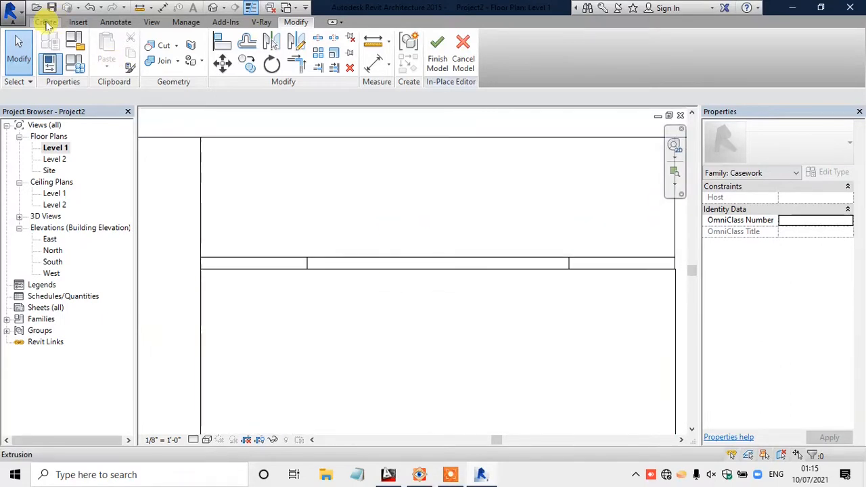
{"action": "left_click", "coordinate": [46, 21]}
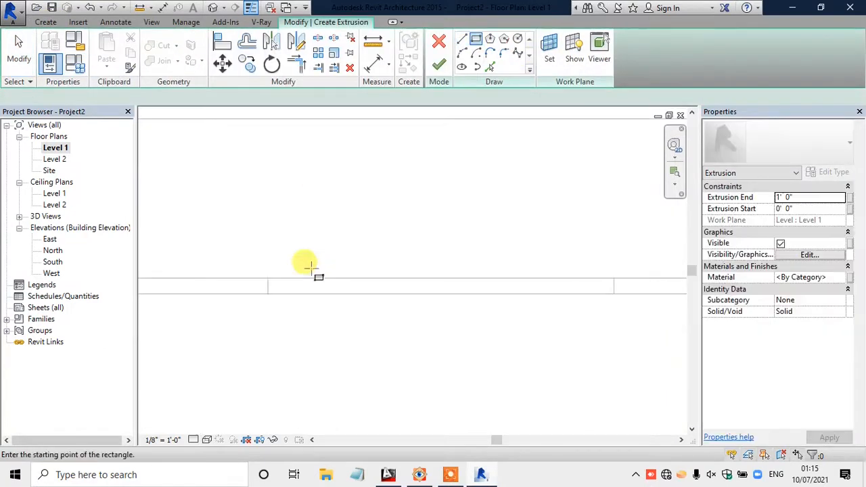
{"action": "scroll", "coordinate": [309, 265], "scroll_direction": "up", "scroll_amount": 1}
{"action": "middle_click_drag", "start_coordinate": [309, 266], "coordinate": [269, 290]}
{"action": "left_click", "coordinate": [269, 292]}
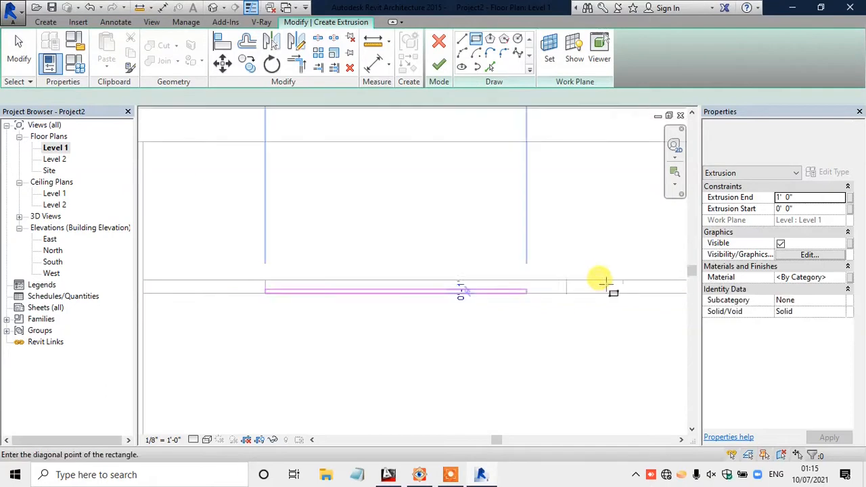
{"action": "left_click", "coordinate": [557, 307]}
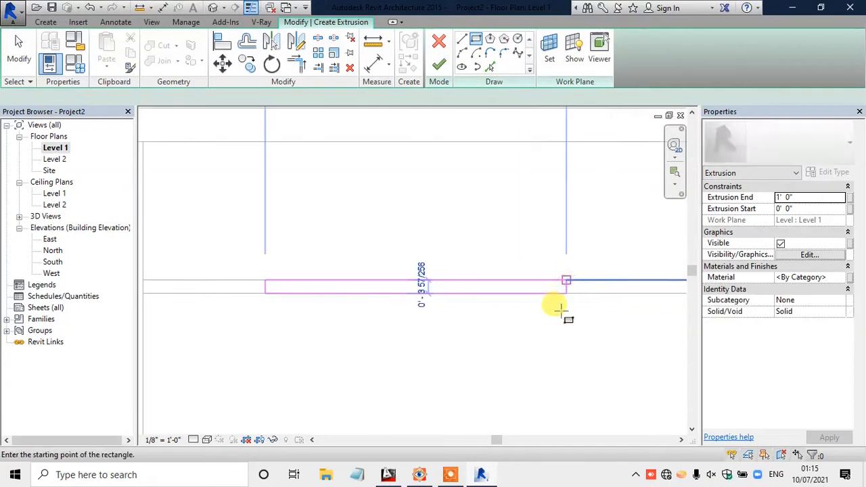
{"action": "left_click", "coordinate": [438, 63]}
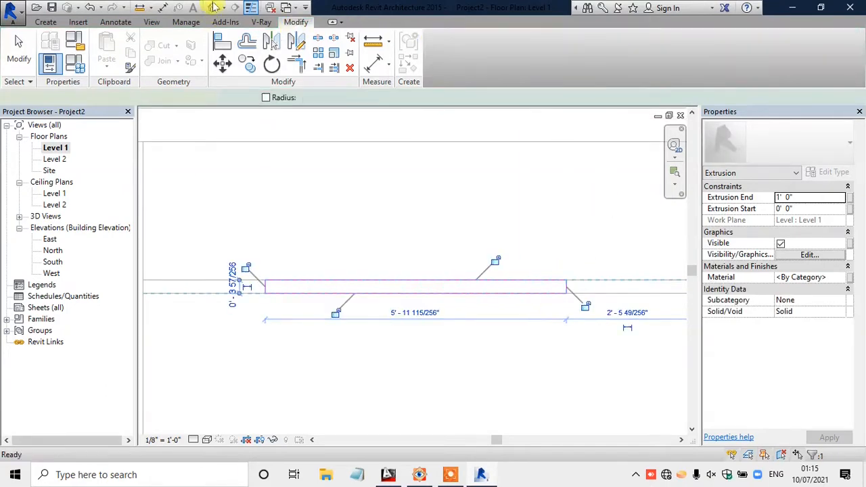
Step: In the 3D view, stretch the middle panel's height up to the underside of the countertop
{"action": "left_click", "coordinate": [213, 6]}
{"action": "left_click", "coordinate": [413, 228]}
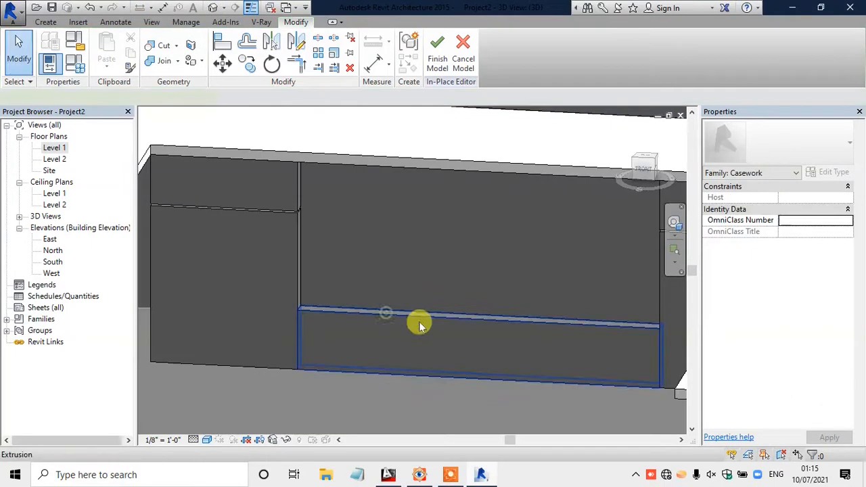
{"action": "left_click", "coordinate": [453, 320]}
{"action": "left_click_drag", "start_coordinate": [479, 314], "coordinate": [479, 175]}
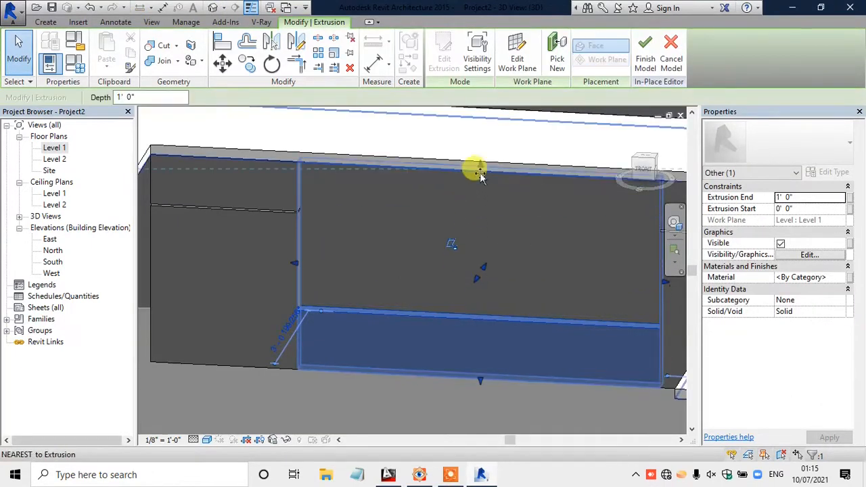
{"action": "left_click", "coordinate": [359, 381]}
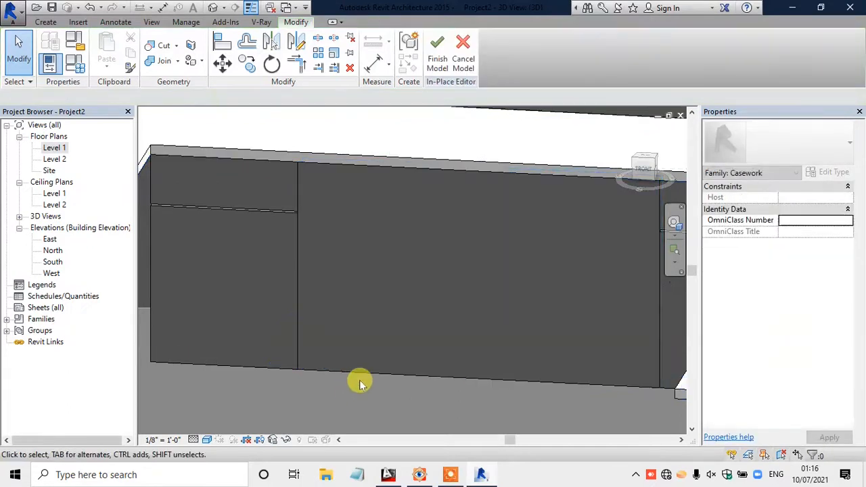
Step: Check the middle door split in the reference image, then start a void extrusion using the middle panel's front face as its work plane
{"action": "left_click", "coordinate": [421, 475]}
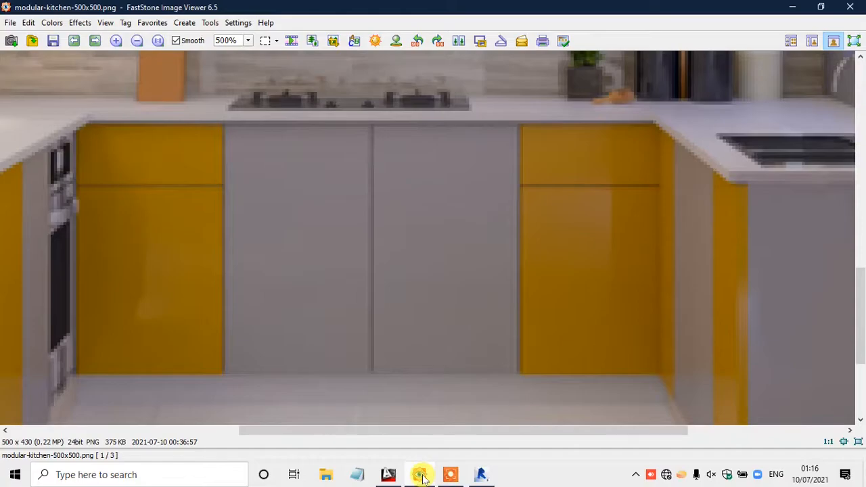
{"action": "left_click", "coordinate": [420, 475]}
{"action": "middle_click_drag", "start_coordinate": [391, 257], "coordinate": [349, 259], "text": "shift"}
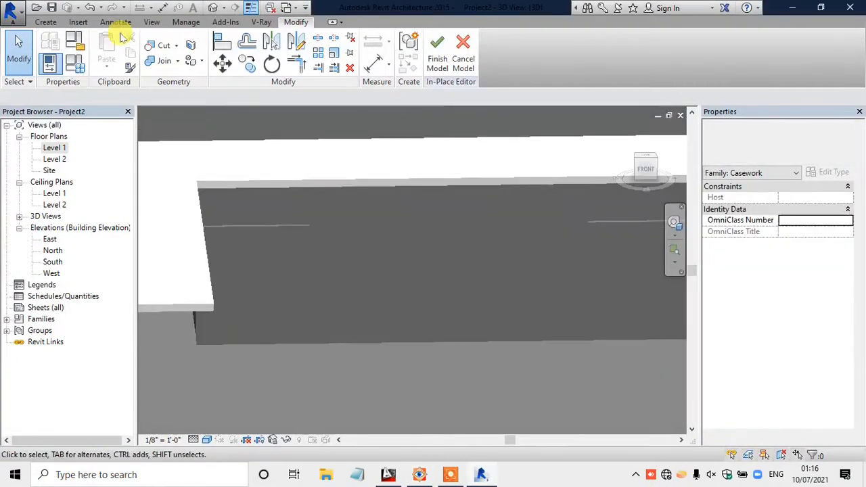
{"action": "left_click", "coordinate": [46, 22]}
{"action": "left_click", "coordinate": [241, 61]}
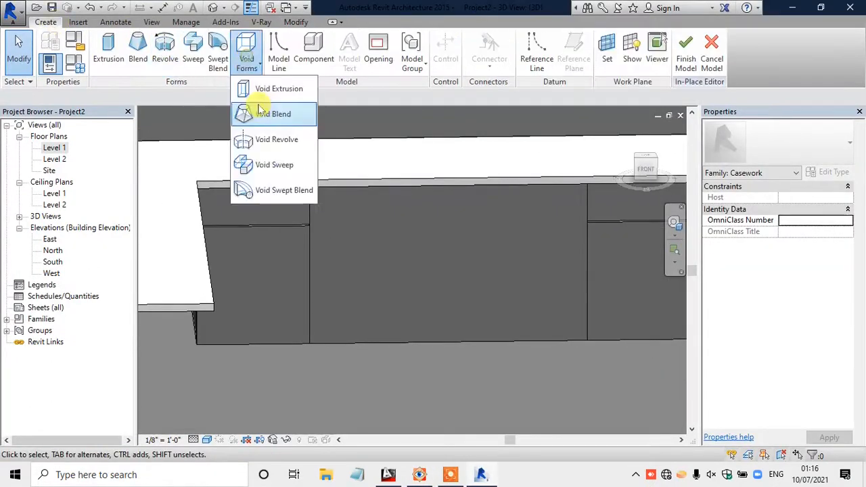
{"action": "left_click", "coordinate": [271, 89]}
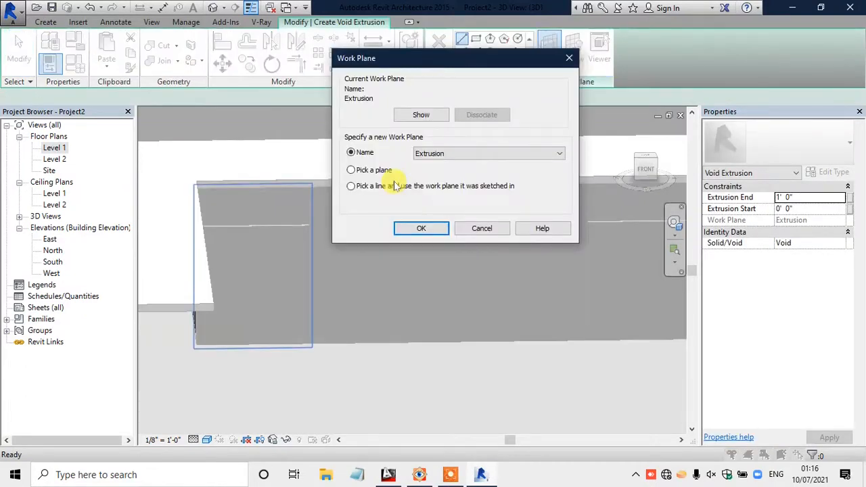
{"action": "left_click", "coordinate": [418, 229]}
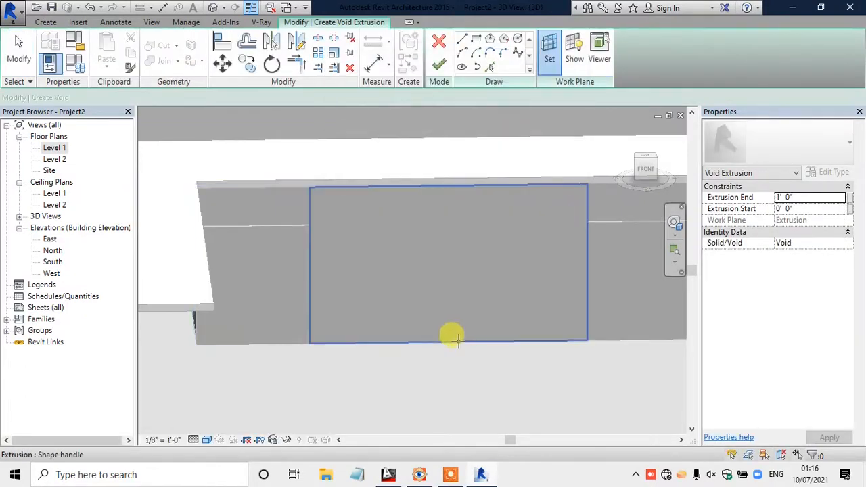
{"action": "left_click", "coordinate": [490, 250]}
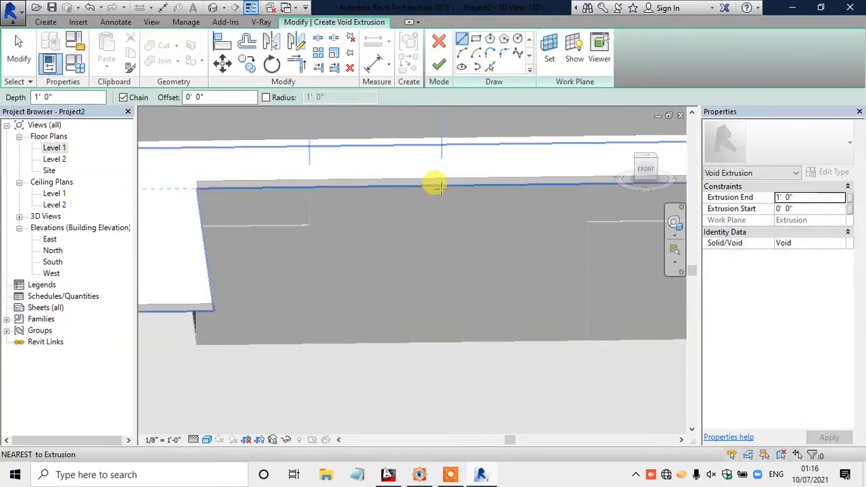
Step: Sketch a narrow vertical rectangle about 3' 6" tall down the middle panel's front face for the door-split void
{"action": "left_click", "coordinate": [440, 187]}
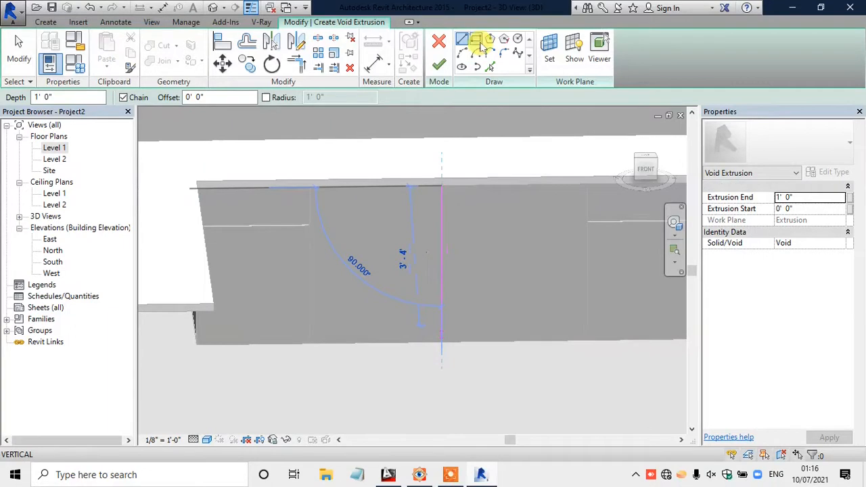
{"action": "left_click", "coordinate": [475, 38]}
{"action": "left_click", "coordinate": [432, 187]}
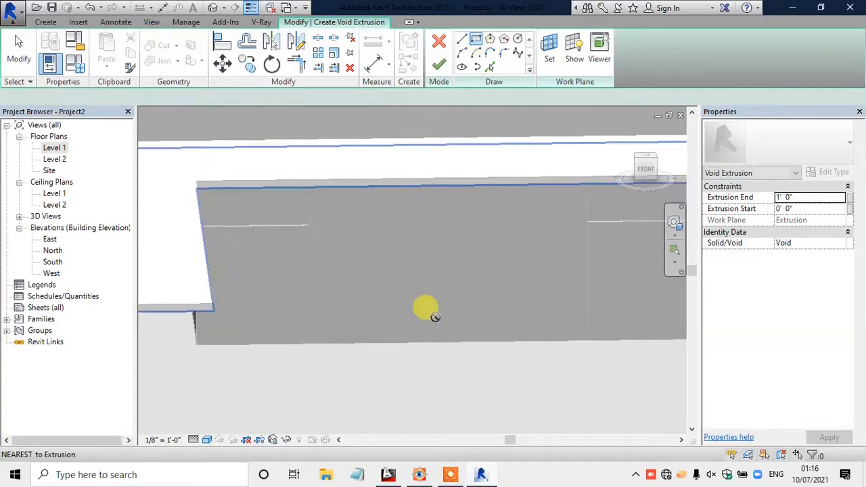
{"action": "left_click", "coordinate": [438, 340]}
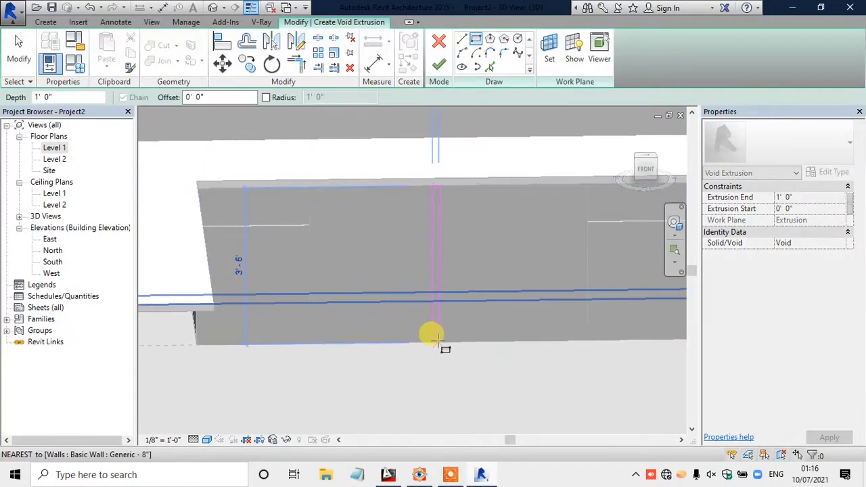
{"action": "key", "text": "Escape"}
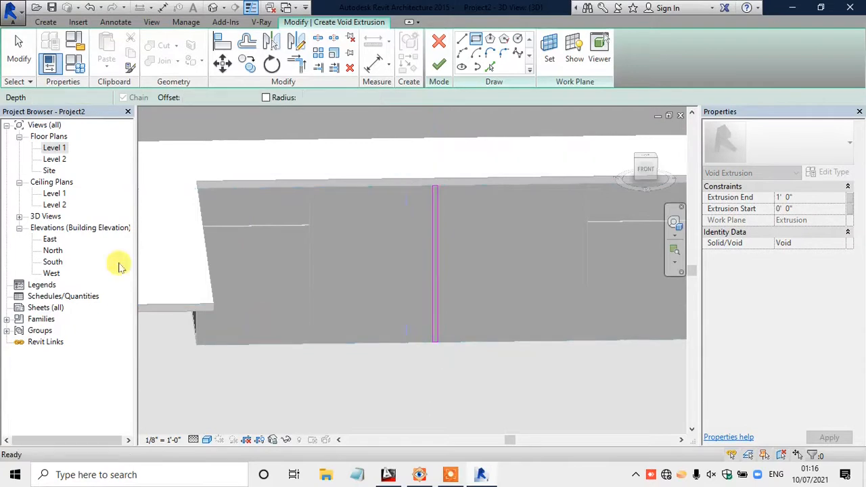
Step: In the South elevation, narrow the void's rectangle by nudging its right-hand line toward the left-hand one
{"action": "double_click", "coordinate": [53, 262]}
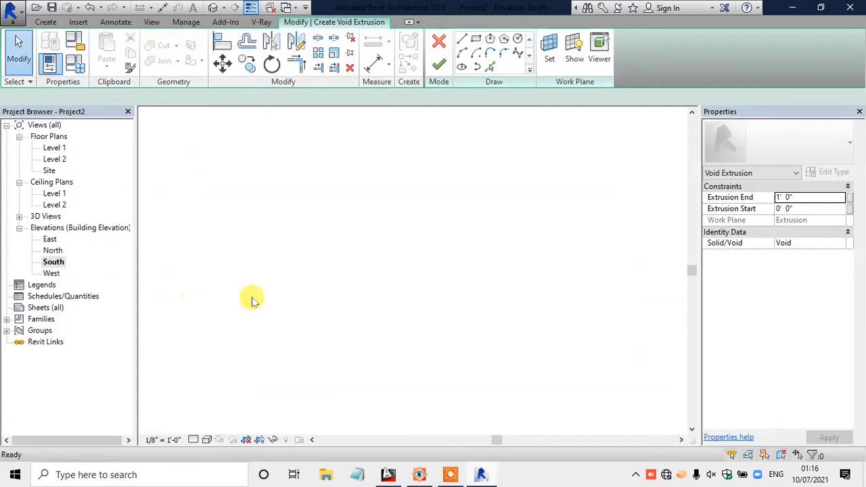
{"action": "scroll", "coordinate": [436, 345], "scroll_direction": "up", "scroll_amount": 3}
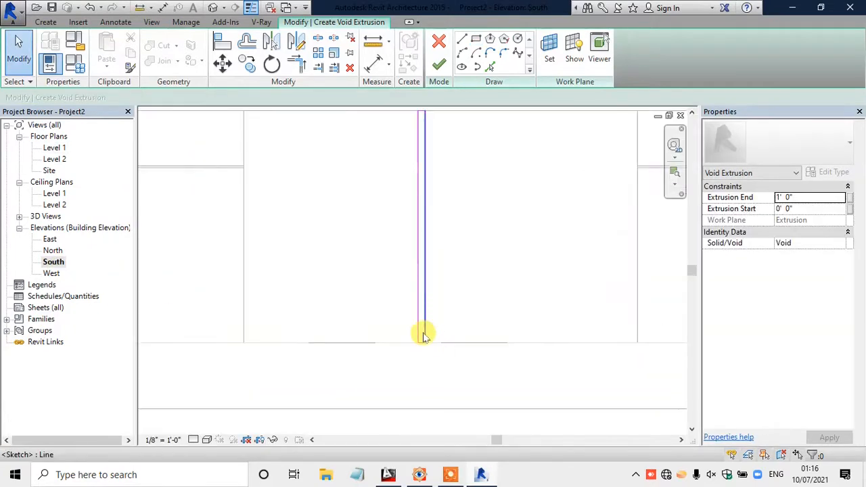
{"action": "scroll", "coordinate": [427, 350], "scroll_direction": "up", "scroll_amount": 1}
{"action": "left_click", "coordinate": [428, 350]}
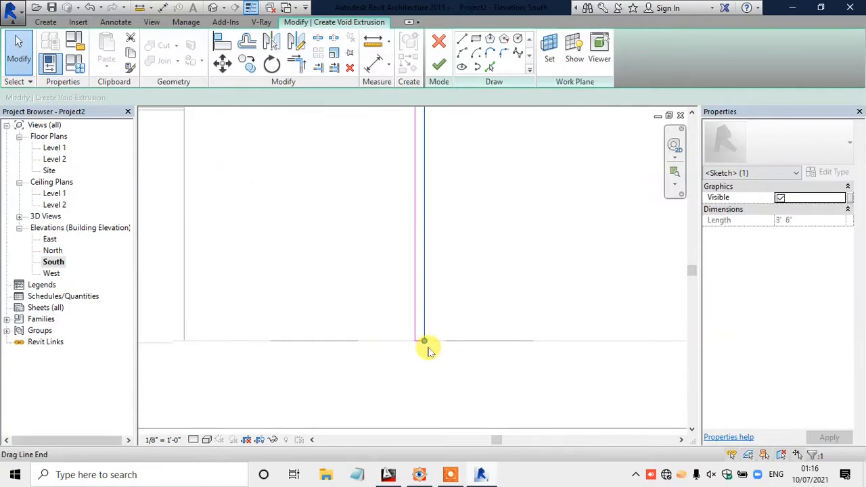
{"action": "key", "text": "Left"}
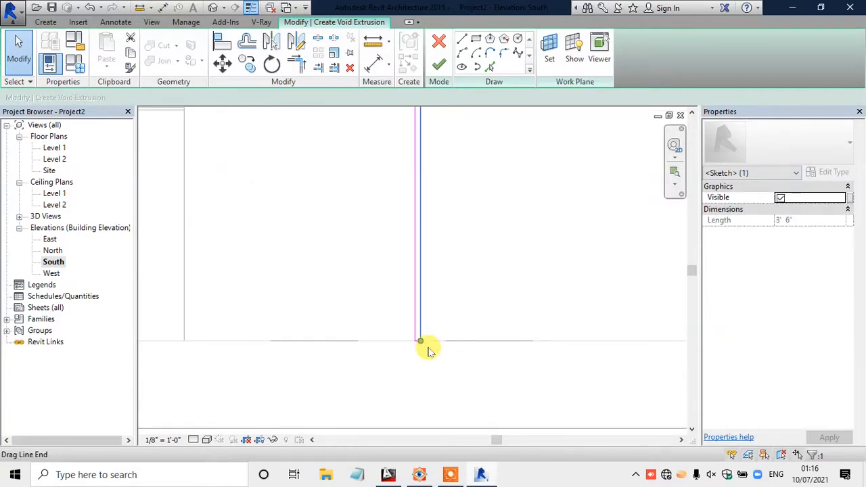
{"action": "key", "text": "Left"}
{"action": "left_click", "coordinate": [437, 396]}
{"action": "scroll", "coordinate": [438, 395], "scroll_direction": "down", "scroll_amount": 3}
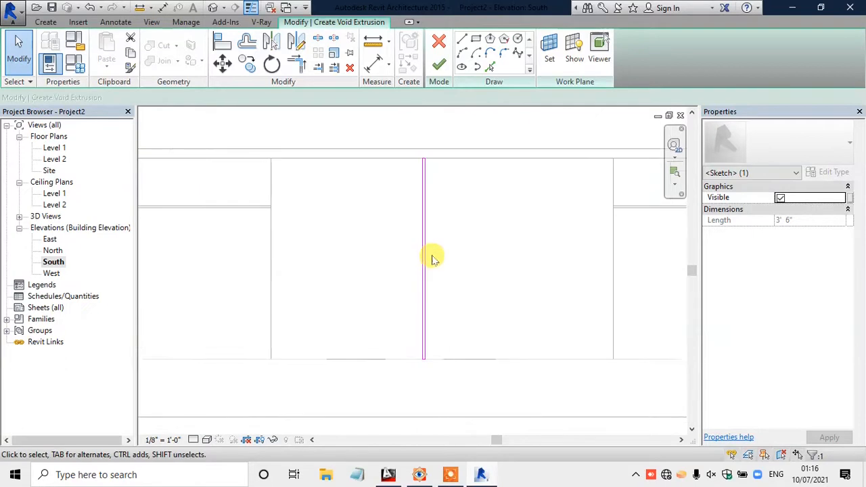
{"action": "scroll", "coordinate": [430, 257], "scroll_direction": "down", "scroll_amount": 1}
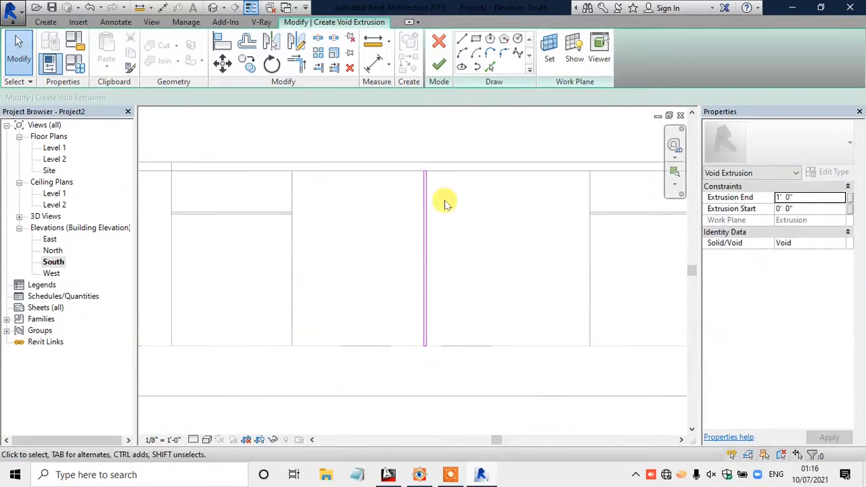
Step: Finish the void extrusion and show the cut door split in the 3D view
{"action": "left_click", "coordinate": [439, 66]}
{"action": "left_click", "coordinate": [212, 8]}
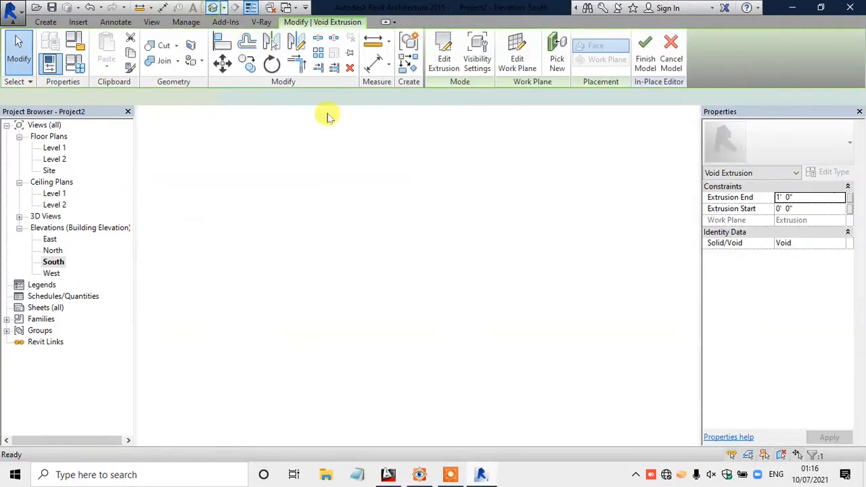
{"action": "left_click", "coordinate": [396, 213]}
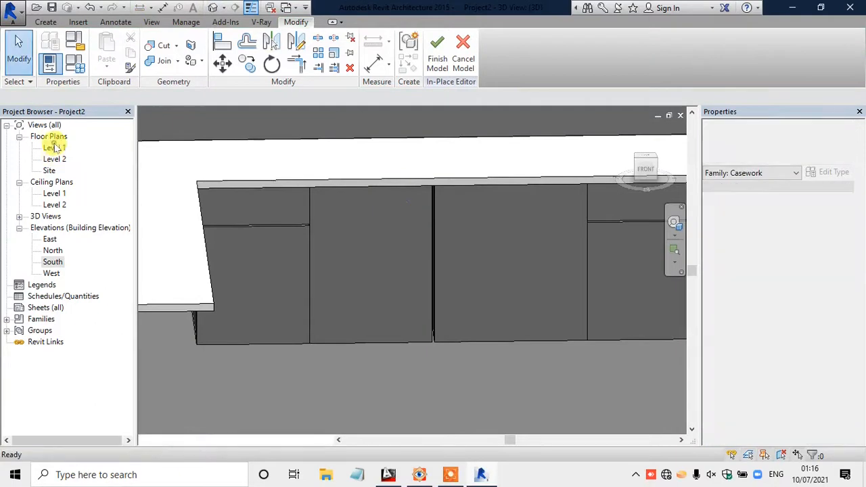
Step: In the Level 1 floor plan, shorten the door-split void to the panel's back face, about 3 1/4" deep, and check it in 3D
{"action": "double_click", "coordinate": [54, 148]}
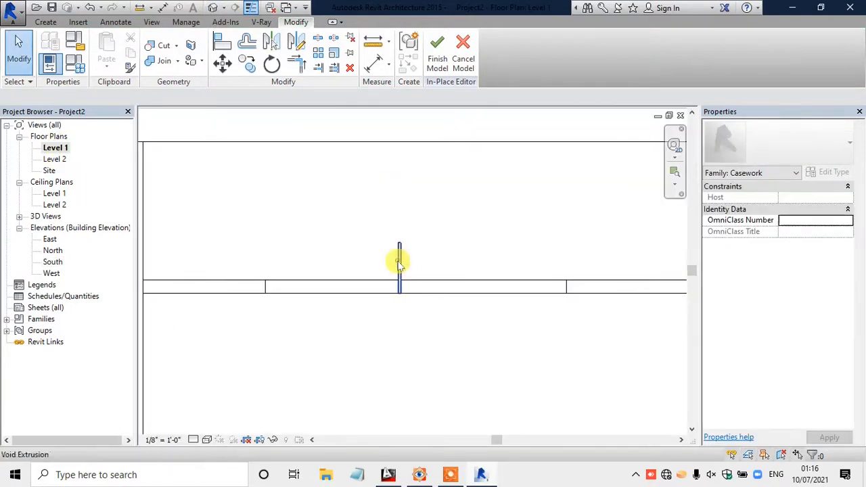
{"action": "left_click", "coordinate": [403, 276]}
{"action": "scroll", "coordinate": [404, 276], "scroll_direction": "up", "scroll_amount": 2}
{"action": "left_click_drag", "start_coordinate": [399, 228], "coordinate": [397, 275]}
{"action": "scroll", "coordinate": [404, 316], "scroll_direction": "up", "scroll_amount": 2}
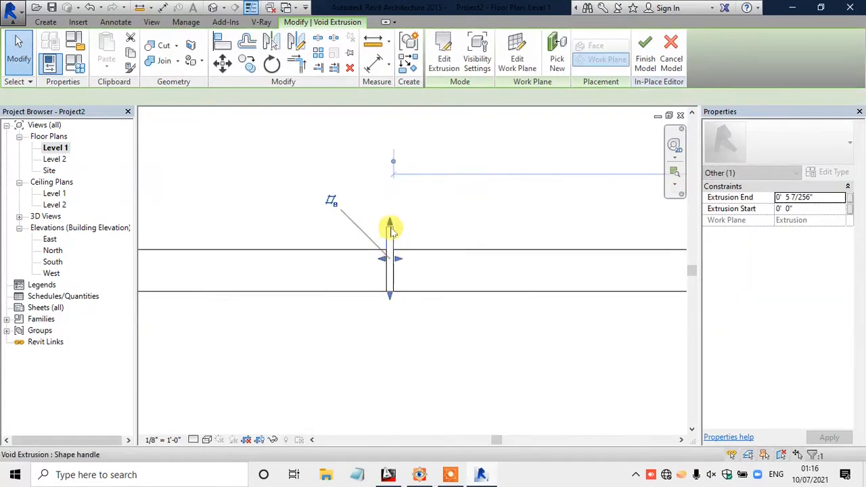
{"action": "left_click_drag", "start_coordinate": [390, 228], "coordinate": [387, 249]}
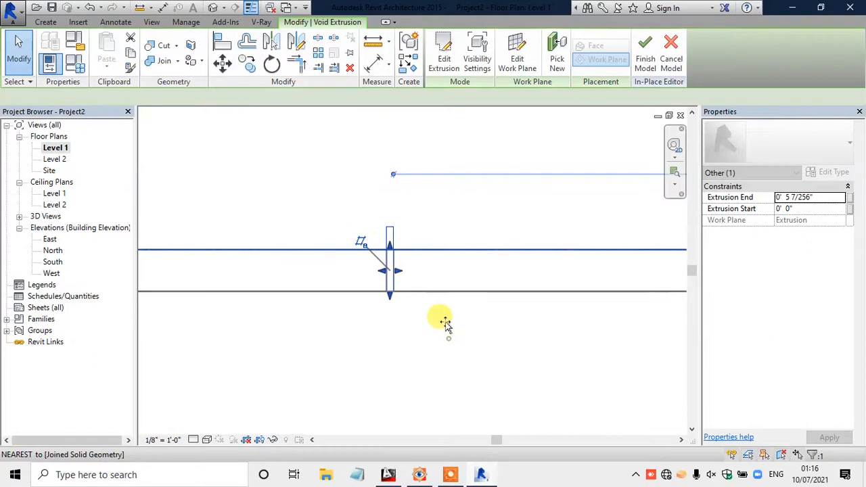
{"action": "left_click", "coordinate": [214, 8]}
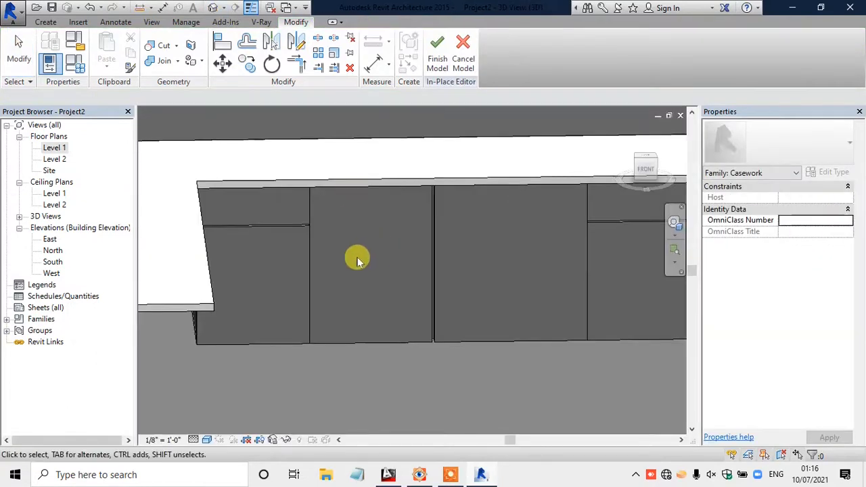
{"action": "scroll", "coordinate": [346, 257], "scroll_direction": "down", "scroll_amount": 2}
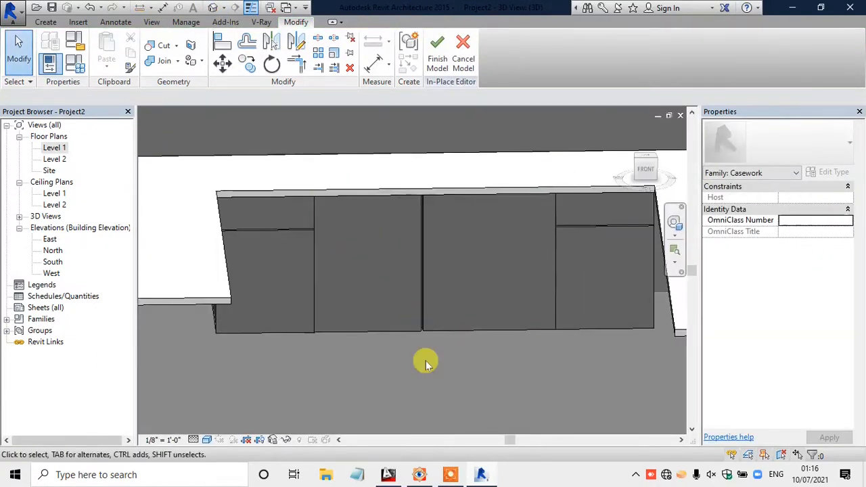
Step: In the South elevation, make the door-split void slightly thinner by pulling its left edge inward
{"action": "double_click", "coordinate": [53, 262]}
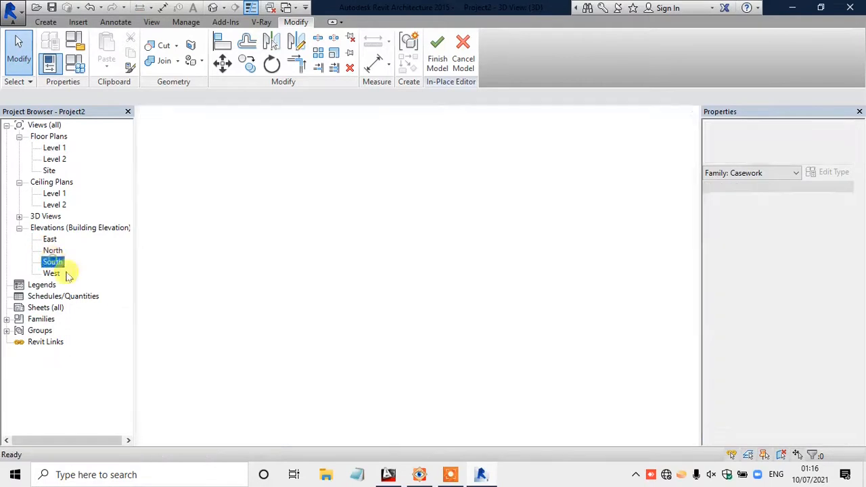
{"action": "scroll", "coordinate": [433, 315], "scroll_direction": "up", "scroll_amount": 4}
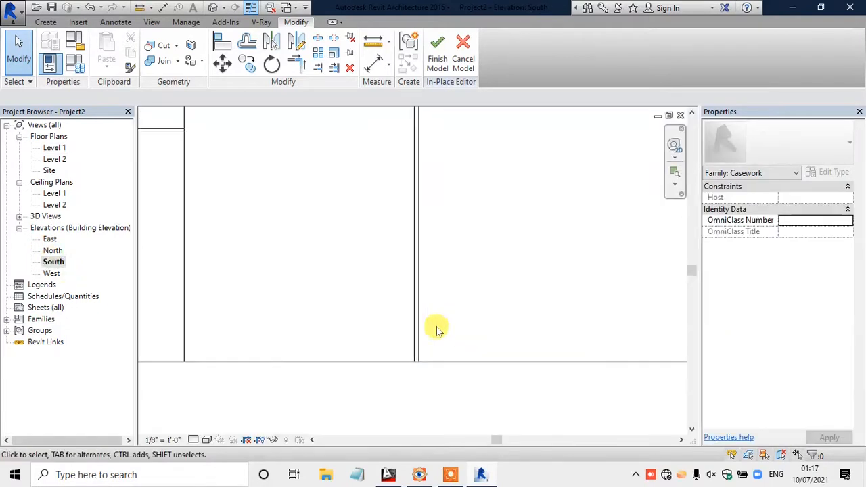
{"action": "left_click", "coordinate": [416, 414]}
{"action": "scroll", "coordinate": [412, 400], "scroll_direction": "down", "scroll_amount": 4}
{"action": "scroll", "coordinate": [411, 258], "scroll_direction": "up", "scroll_amount": 4}
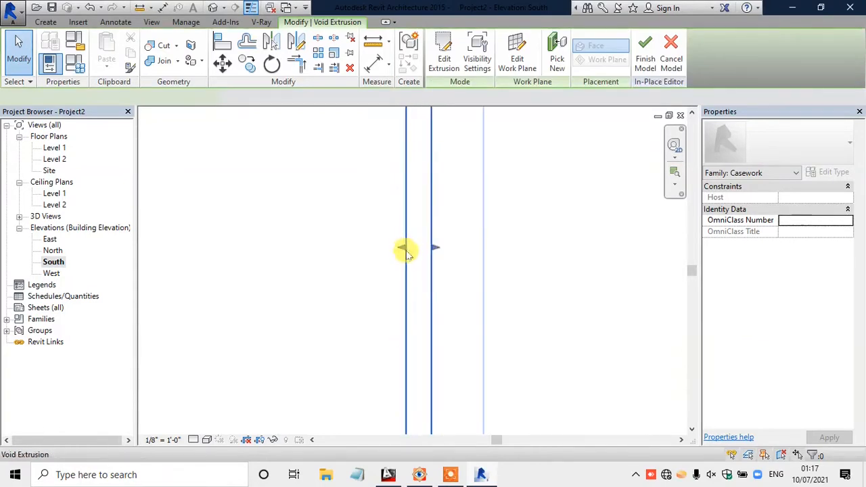
{"action": "left_click_drag", "start_coordinate": [408, 249], "coordinate": [414, 248]}
{"action": "left_click", "coordinate": [504, 254]}
{"action": "scroll", "coordinate": [447, 260], "scroll_direction": "down", "scroll_amount": 2}
{"action": "scroll", "coordinate": [447, 263], "scroll_direction": "down", "scroll_amount": 3}
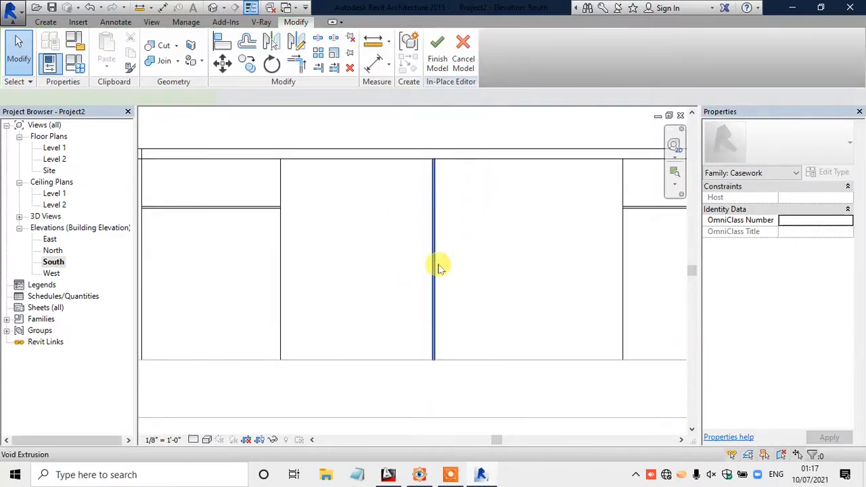
Step: Nudge the door-split void to the right toward the middle panel's centre and return to the 3D view
{"action": "left_click", "coordinate": [438, 268]}
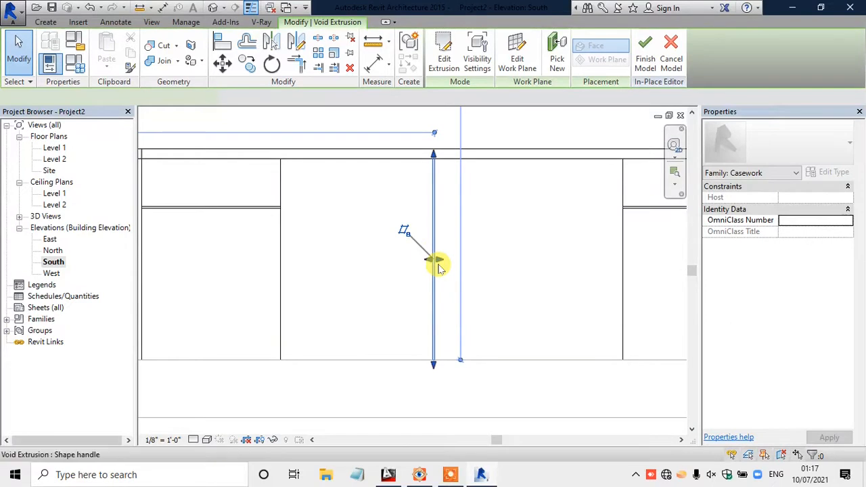
{"action": "key", "text": "Right"}
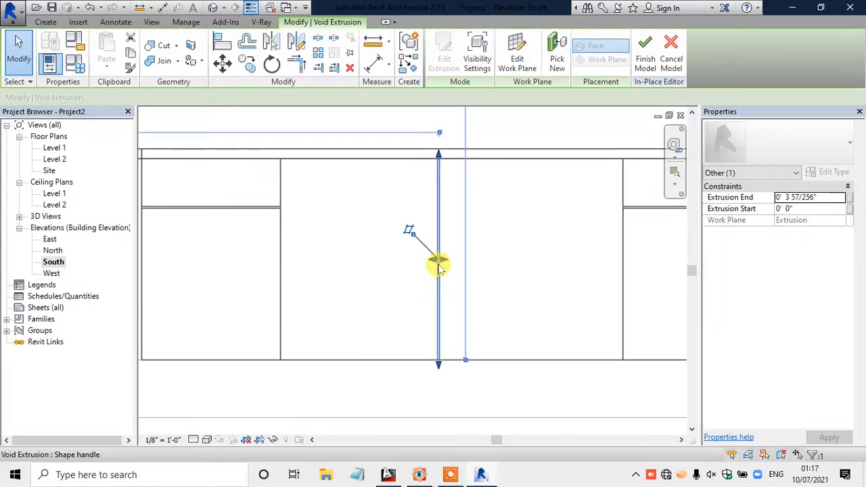
{"action": "left_click", "coordinate": [541, 124]}
{"action": "scroll", "coordinate": [403, 233], "scroll_direction": "down", "scroll_amount": 2}
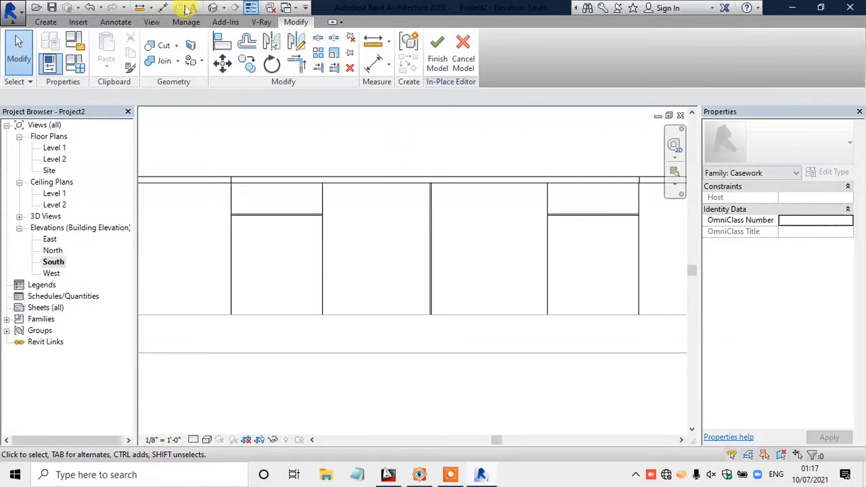
{"action": "left_click", "coordinate": [212, 8]}
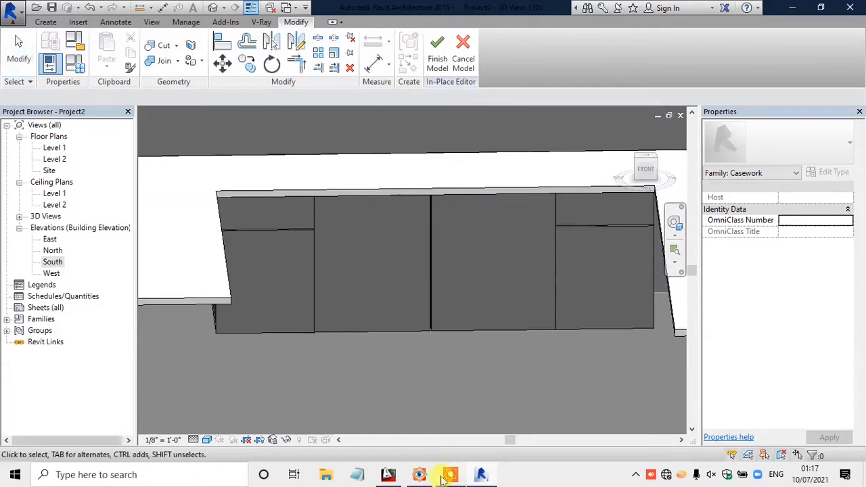
Step: Compare the door and drawer fronts in the kitchen reference image with the grooved panels in the 3D view
{"action": "left_click", "coordinate": [422, 476]}
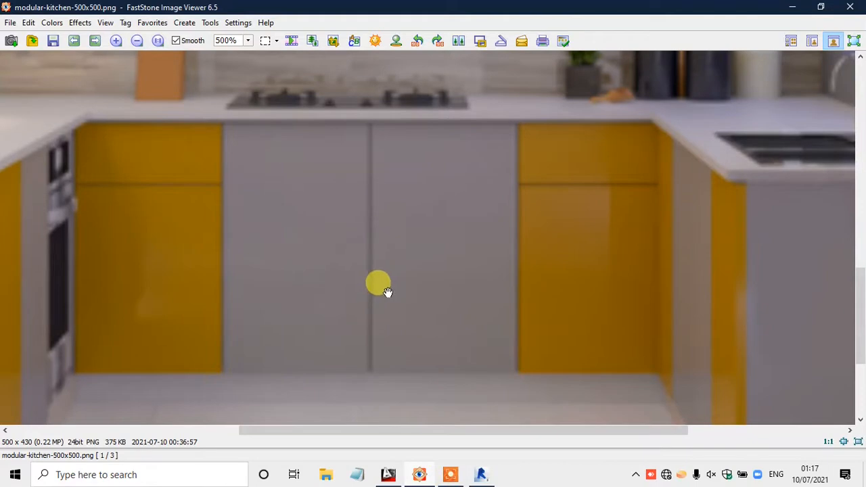
{"action": "left_click", "coordinate": [792, 7]}
{"action": "scroll", "coordinate": [228, 218], "scroll_direction": "up", "scroll_amount": 3}
{"action": "scroll", "coordinate": [230, 222], "scroll_direction": "down", "scroll_amount": 2}
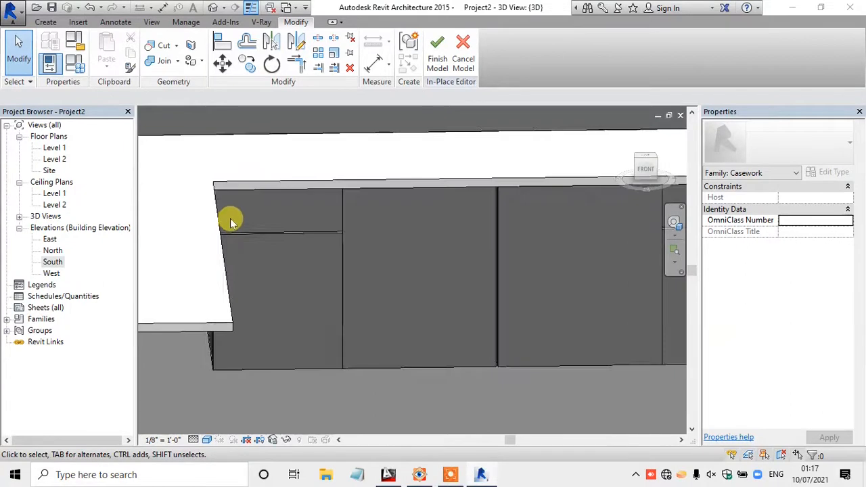
{"action": "scroll", "coordinate": [239, 199], "scroll_direction": "up", "scroll_amount": 3}
{"action": "scroll", "coordinate": [237, 198], "scroll_direction": "down", "scroll_amount": 2}
{"action": "scroll", "coordinate": [288, 186], "scroll_direction": "up", "scroll_amount": 1}
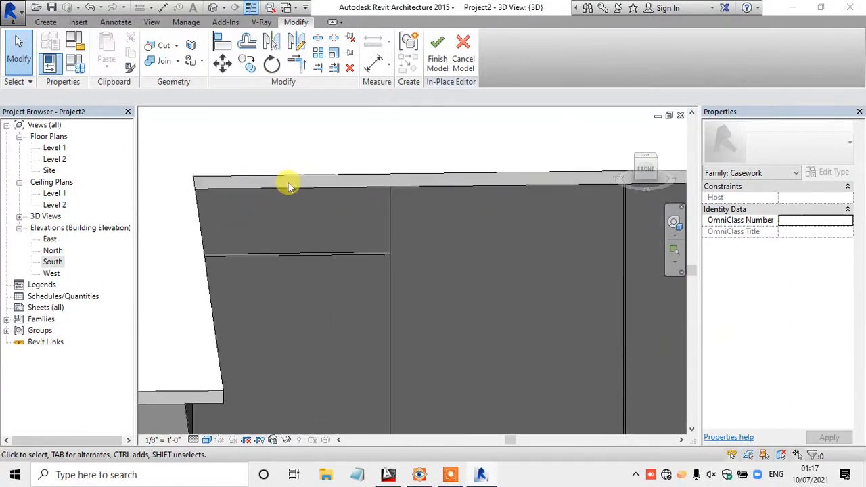
Step: Start a solid sweep and sketch its straight path, about 1'-3" long, along the upper front edge of the top drawer panel
{"action": "left_click", "coordinate": [46, 22]}
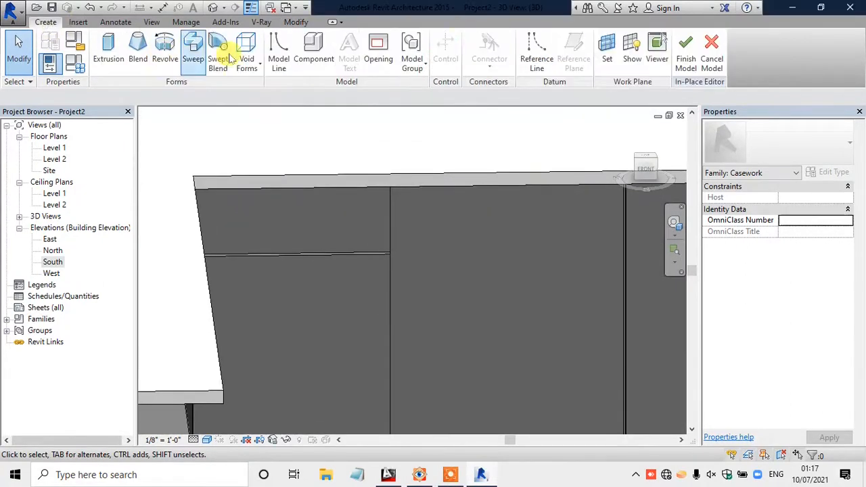
{"action": "left_click", "coordinate": [194, 60]}
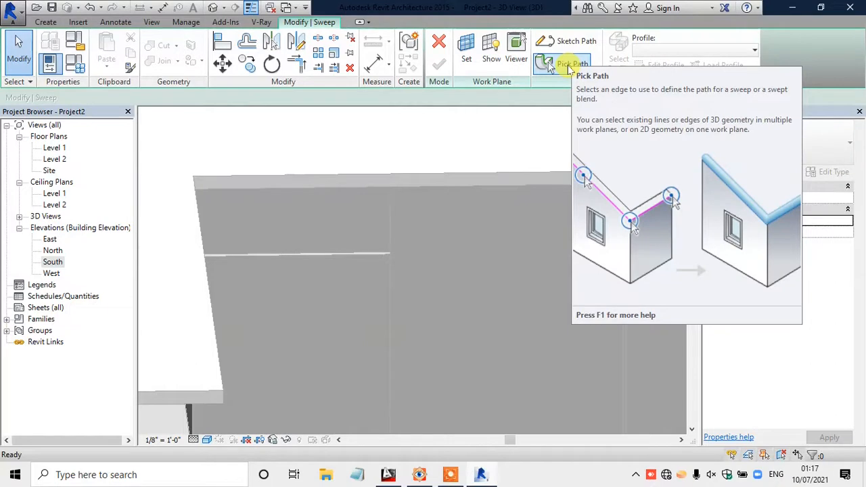
{"action": "left_click", "coordinate": [561, 42]}
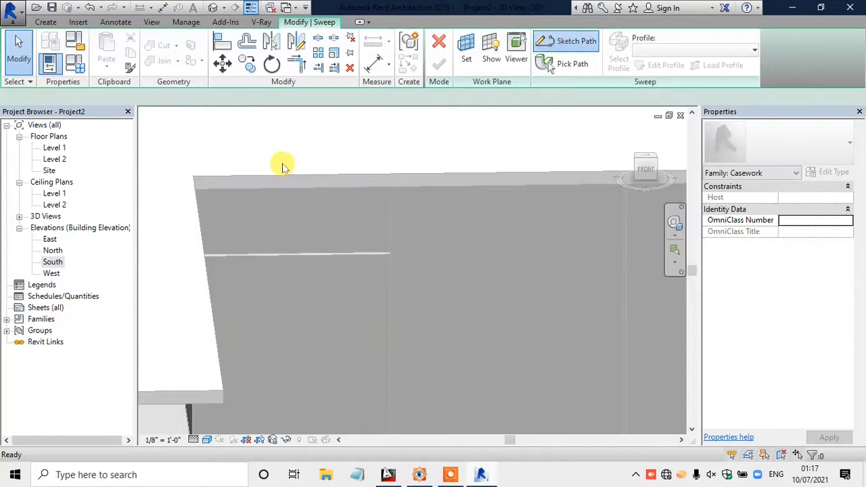
{"action": "left_click", "coordinate": [462, 40]}
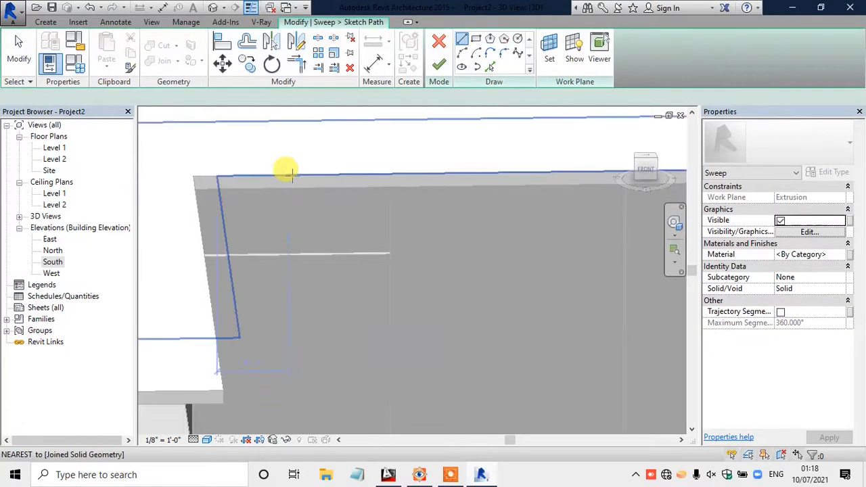
{"action": "scroll", "coordinate": [286, 169], "scroll_direction": "down", "scroll_amount": 2}
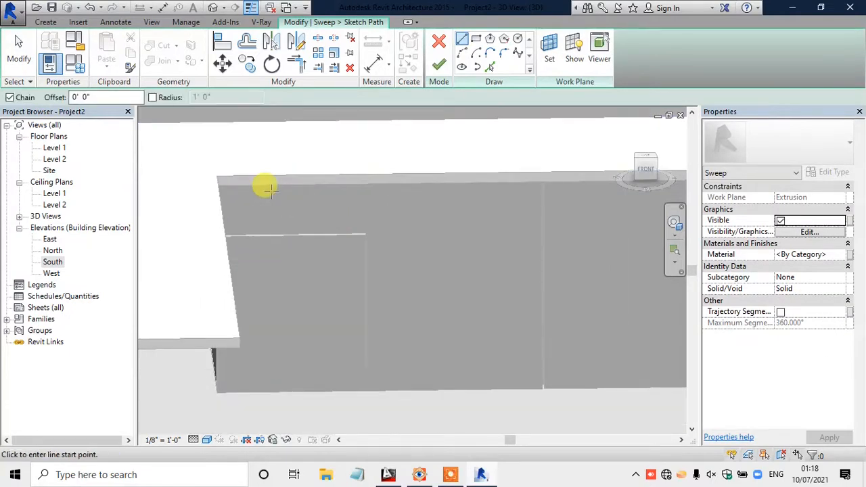
{"action": "scroll", "coordinate": [264, 184], "scroll_direction": "up", "scroll_amount": 3}
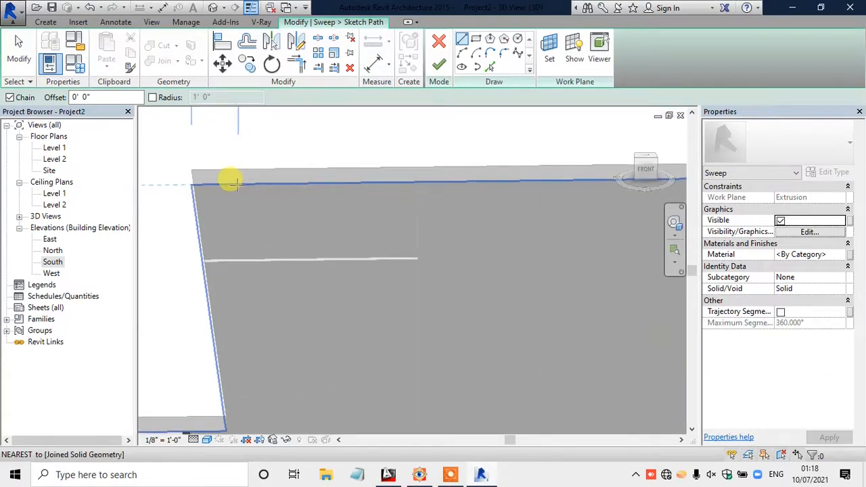
{"action": "left_click", "coordinate": [237, 182]}
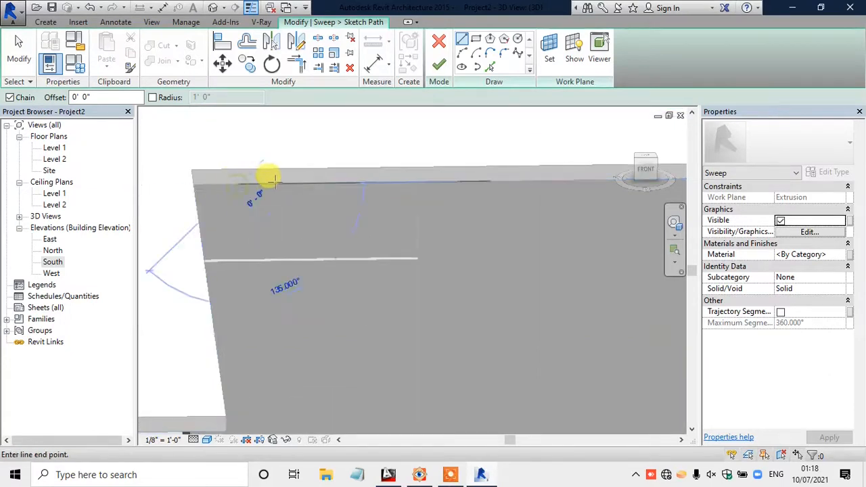
{"action": "left_click", "coordinate": [355, 179]}
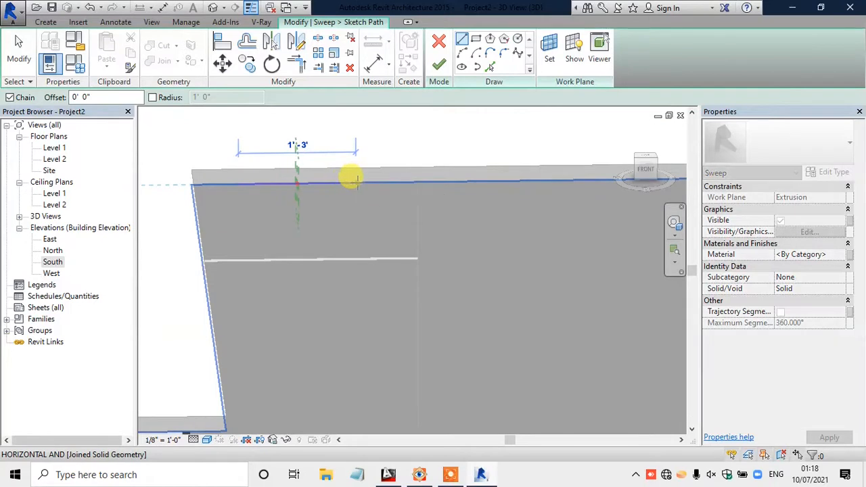
{"action": "right_click", "coordinate": [437, 141]}
{"action": "left_click", "coordinate": [467, 148]}
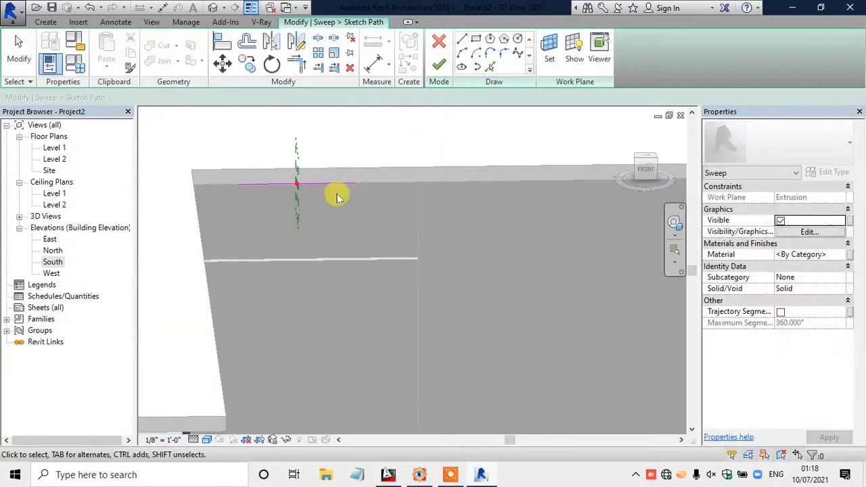
{"action": "left_click", "coordinate": [438, 68]}
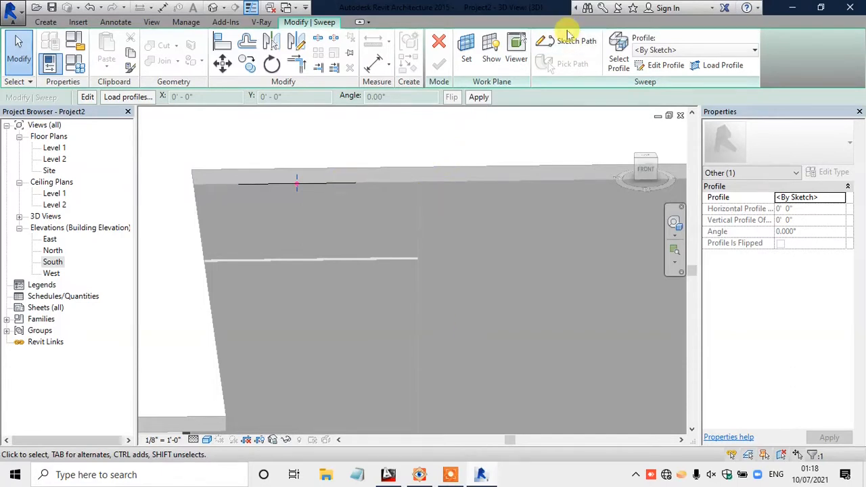
Step: Reopen the sweep's path sketch and delete its straight line
{"action": "left_click", "coordinate": [567, 40]}
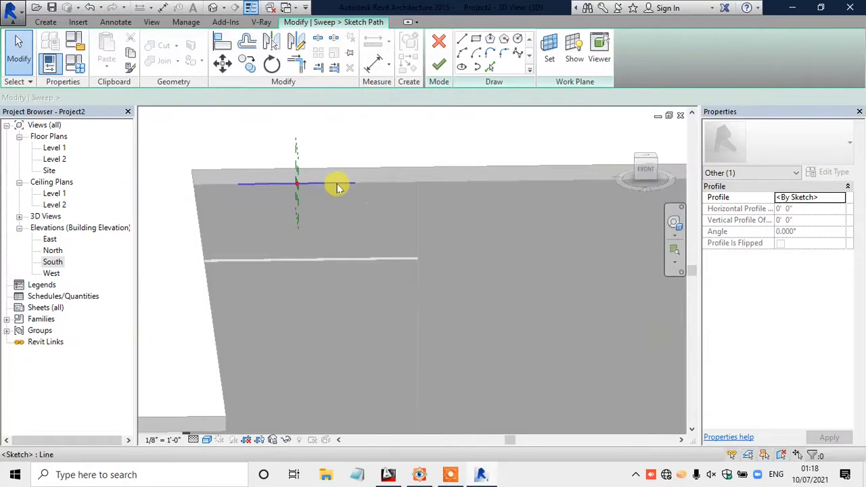
{"action": "left_click", "coordinate": [337, 182]}
{"action": "key", "text": "Delete"}
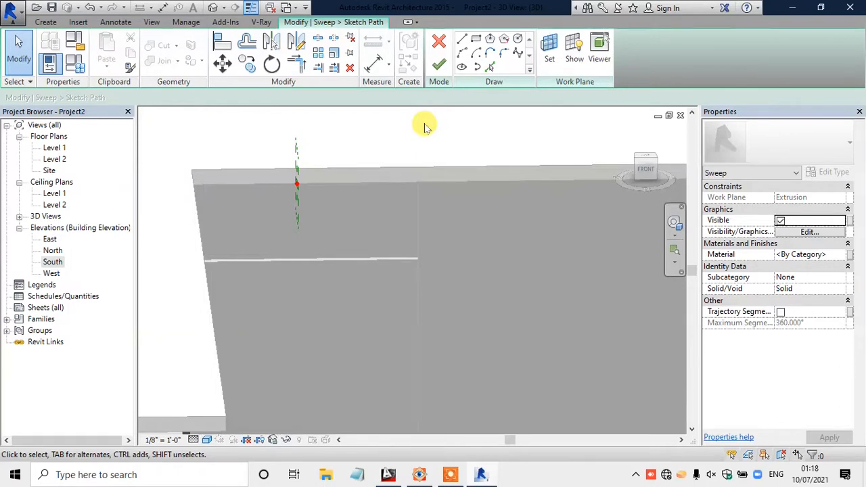
Step: Switch to AutoCAD, draw a wide, shallow, open U-shaped outline of three lines with Ortho on, and return to Revit
{"action": "left_click", "coordinate": [388, 474]}
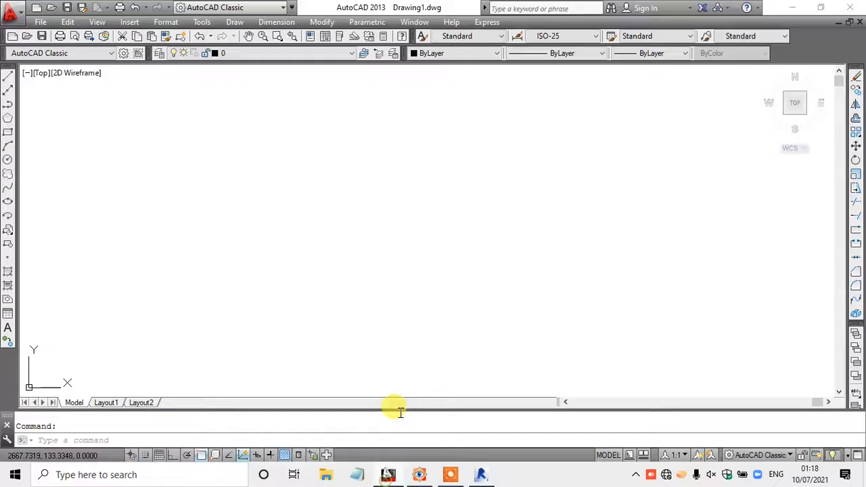
{"action": "left_click", "coordinate": [9, 79]}
{"action": "left_click", "coordinate": [366, 213]}
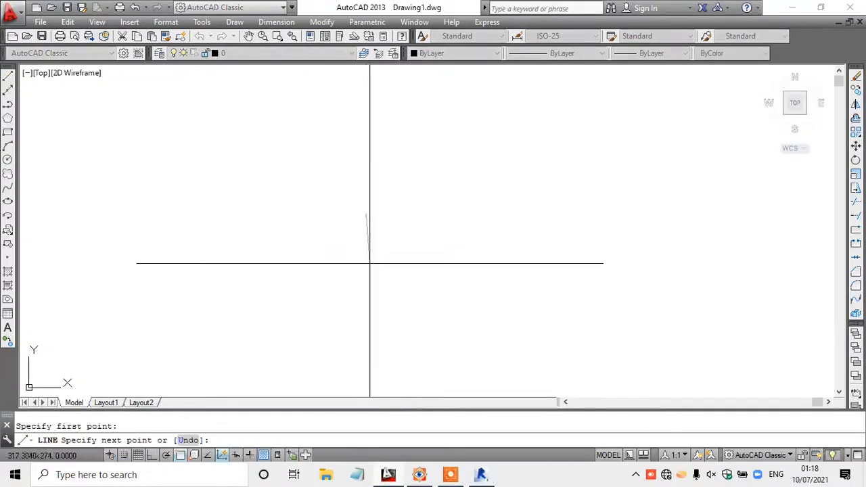
{"action": "left_click", "coordinate": [152, 454]}
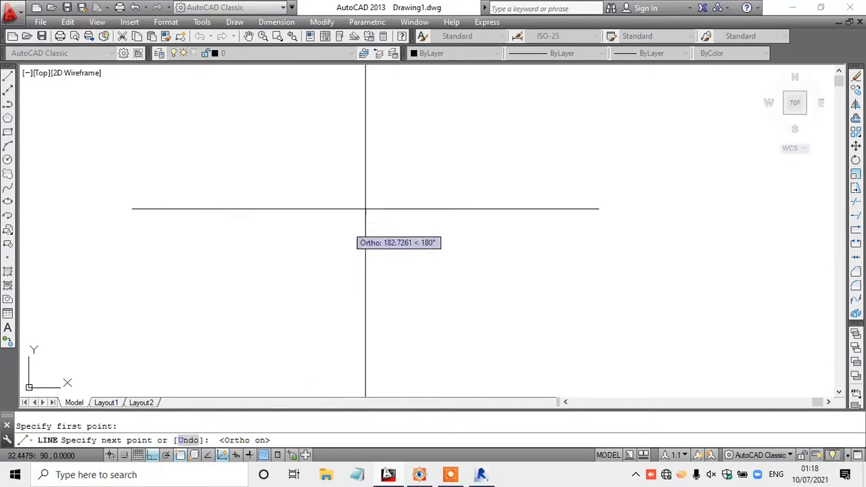
{"action": "left_click", "coordinate": [366, 243]}
{"action": "left_click", "coordinate": [576, 243]}
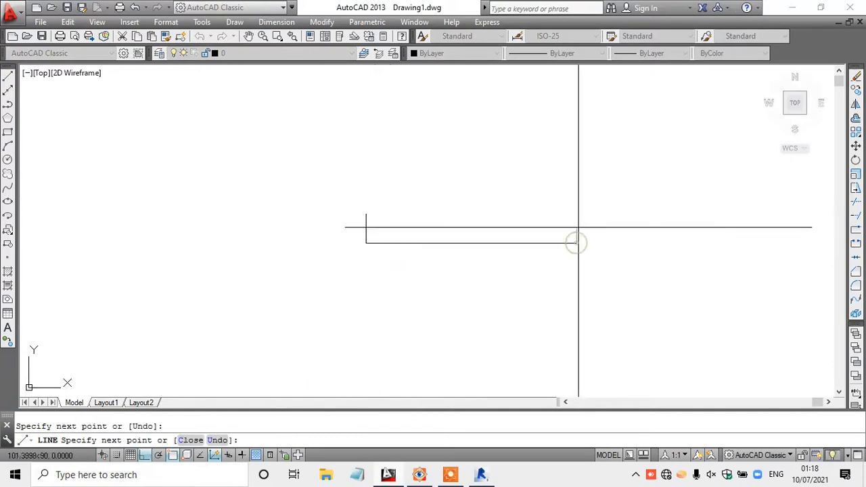
{"action": "left_click", "coordinate": [580, 214]}
{"action": "key", "text": "Escape"}
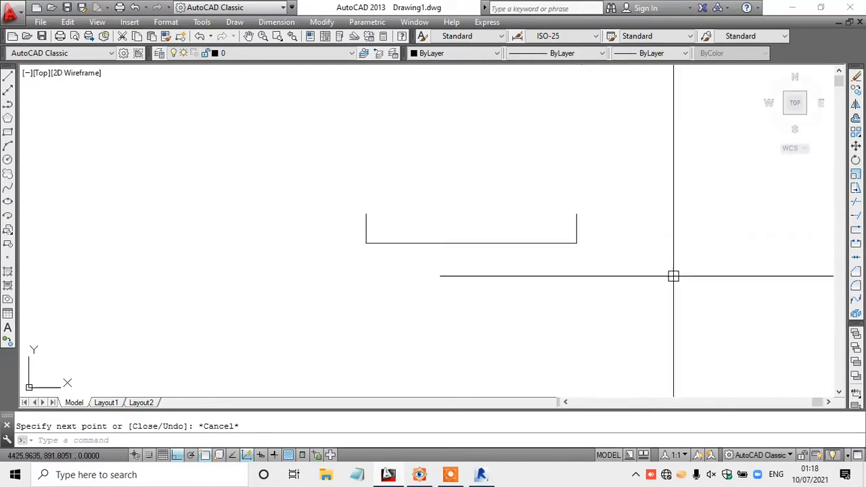
{"action": "left_click", "coordinate": [792, 7]}
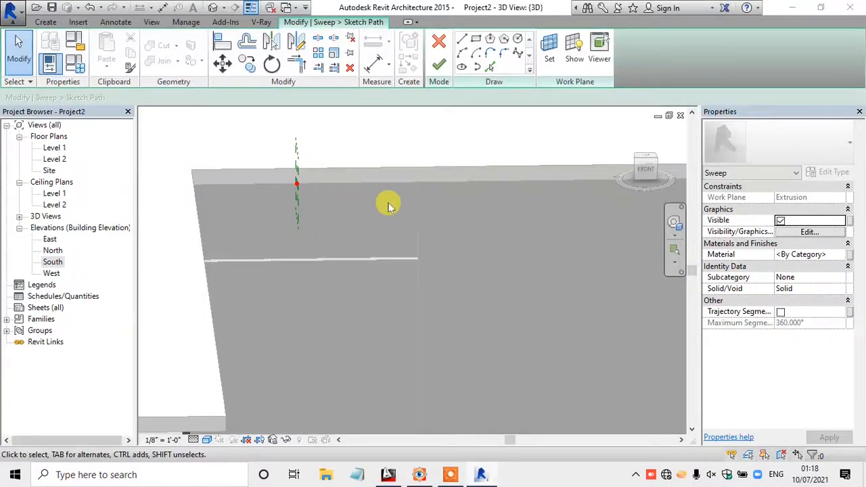
Step: Open the Level 1 floor plan and discard the edits made to the sweep's path sketch
{"action": "double_click", "coordinate": [63, 149]}
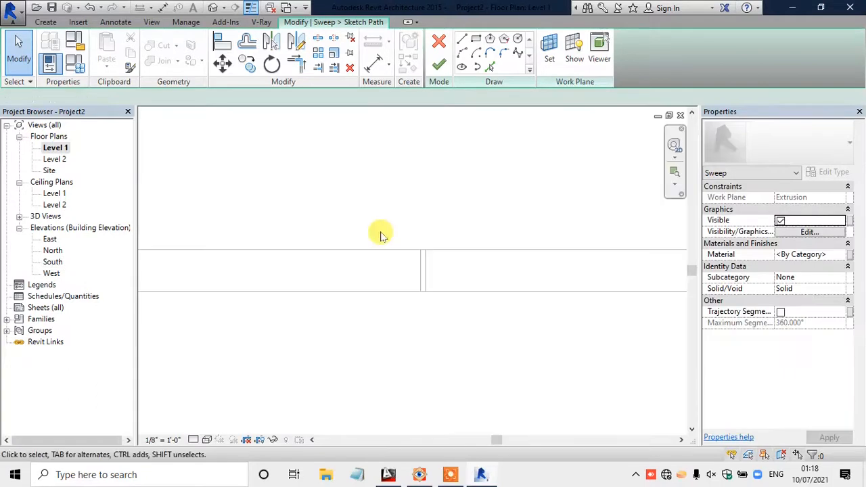
{"action": "scroll", "coordinate": [338, 269], "scroll_direction": "up", "scroll_amount": 2}
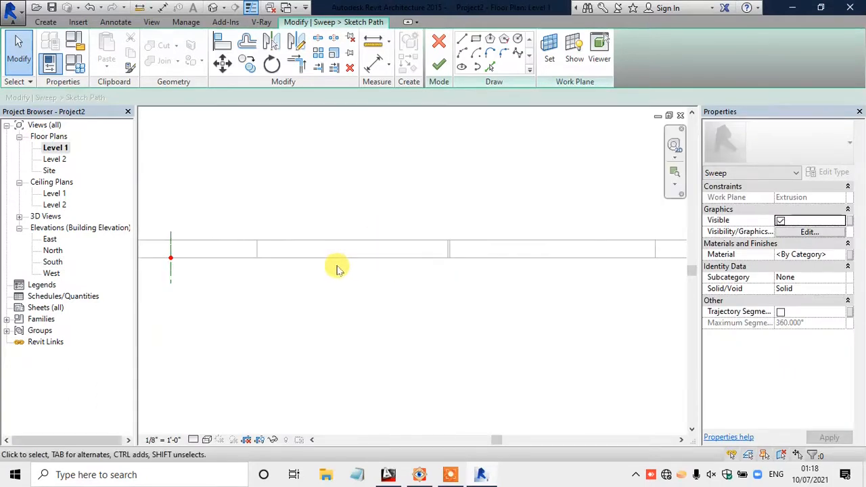
{"action": "left_click", "coordinate": [440, 48]}
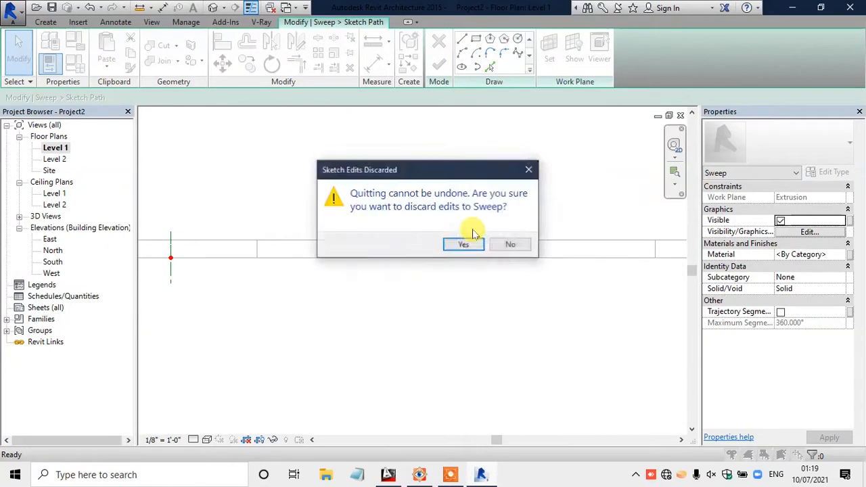
{"action": "left_click", "coordinate": [461, 242]}
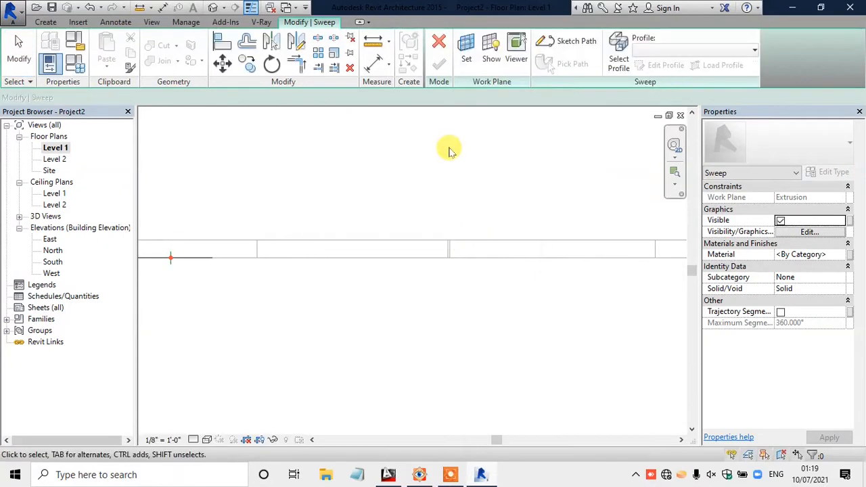
Step: Reopen the sweep's path sketch and try to add a line from the end of the existing path in the 3D view
{"action": "left_click", "coordinate": [572, 40]}
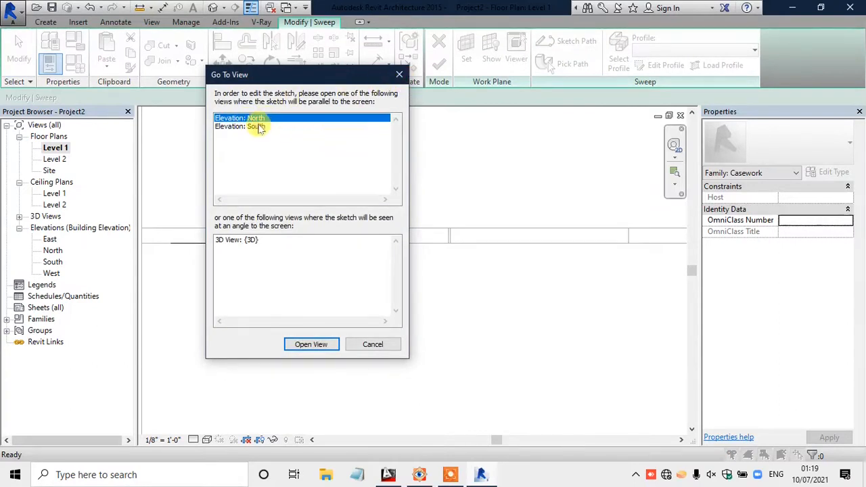
{"action": "left_click", "coordinate": [322, 348]}
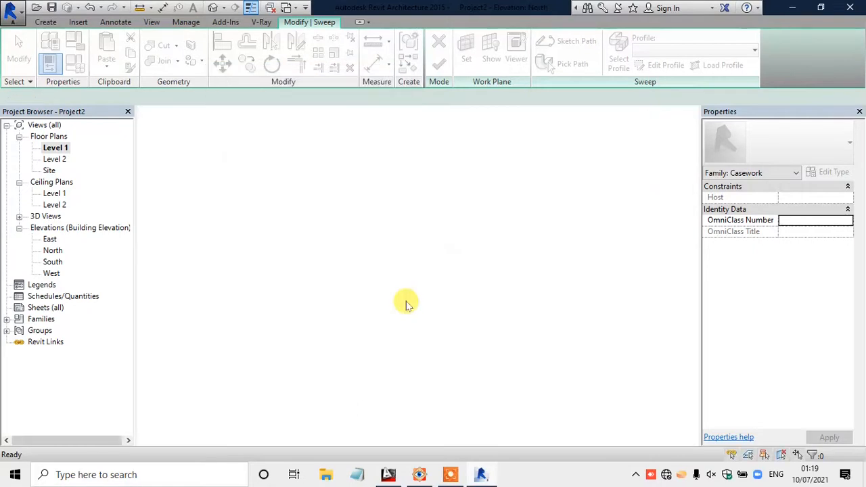
{"action": "left_click", "coordinate": [213, 8]}
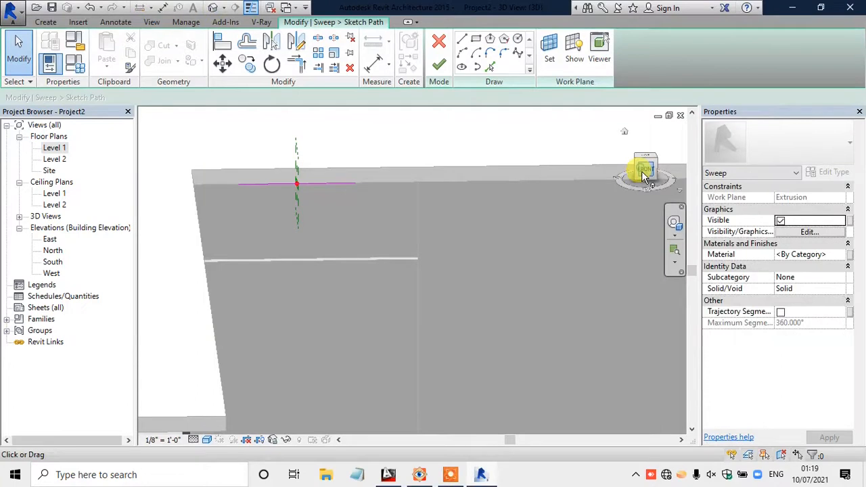
{"action": "left_click", "coordinate": [632, 170]}
{"action": "scroll", "coordinate": [472, 276], "scroll_direction": "down", "scroll_amount": 1}
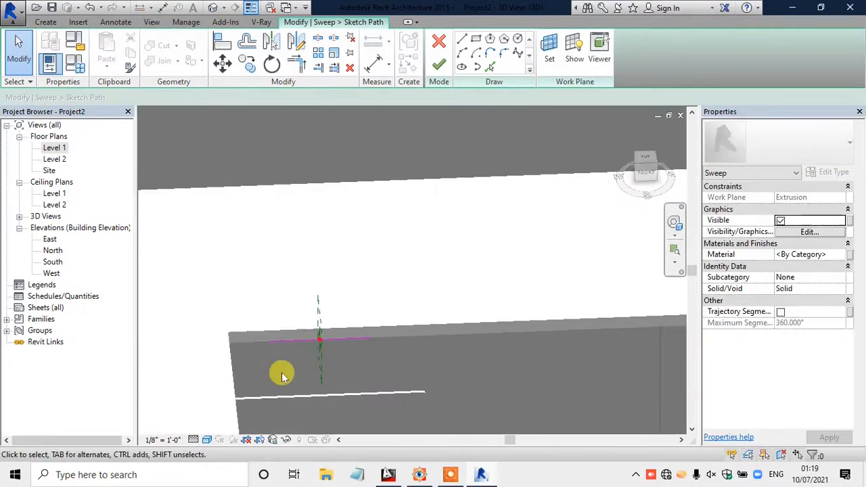
{"action": "scroll", "coordinate": [281, 371], "scroll_direction": "up", "scroll_amount": 4}
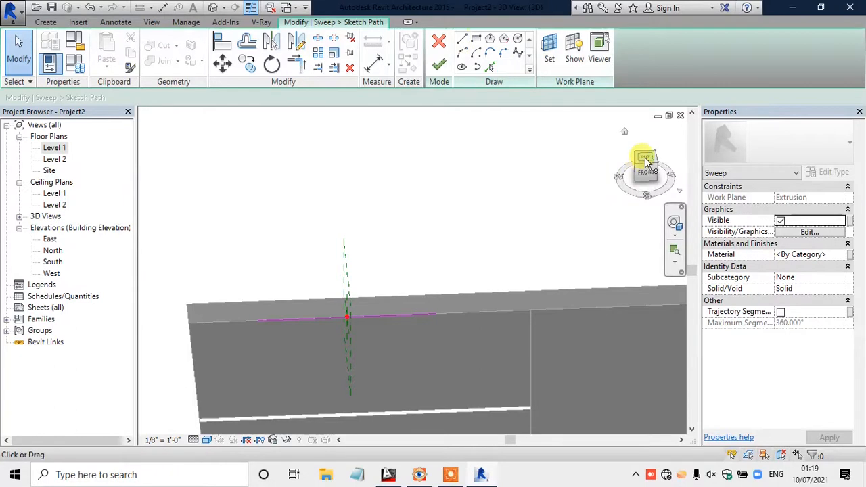
{"action": "left_click", "coordinate": [462, 39]}
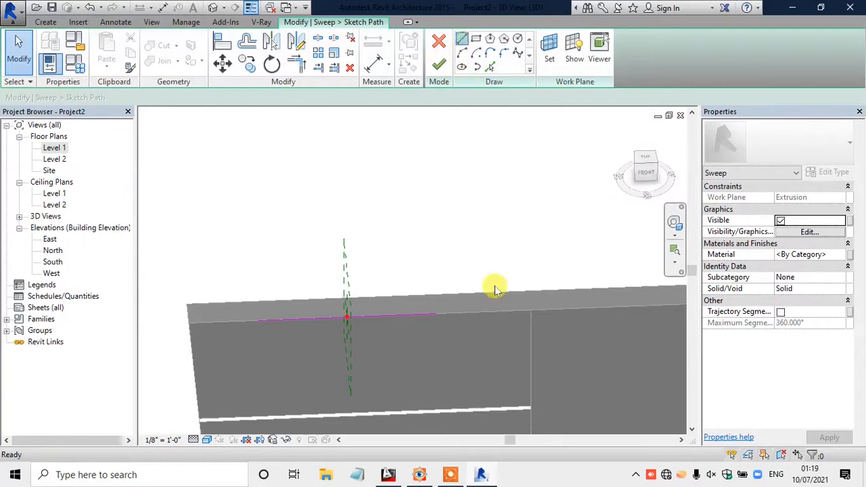
{"action": "left_click", "coordinate": [432, 308]}
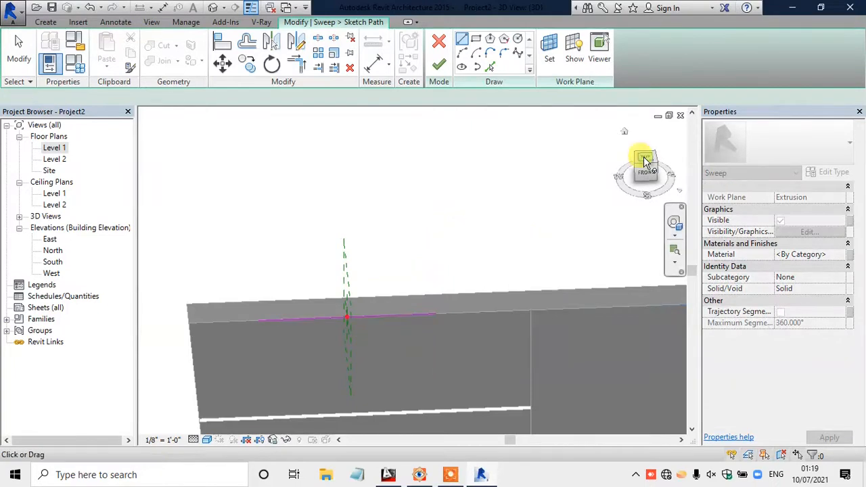
Step: Try to continue the sweep path as seen from the top of the model, and discard the entire sweep
{"action": "left_click_drag", "start_coordinate": [641, 155], "coordinate": [624, 169]}
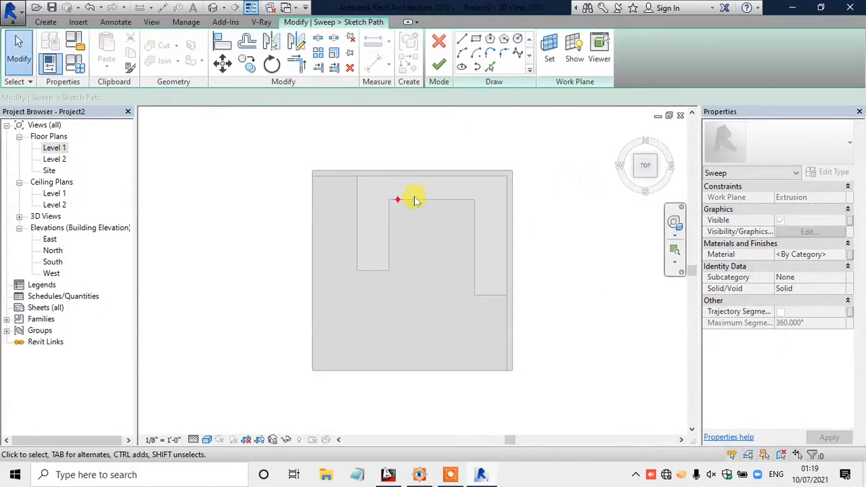
{"action": "scroll", "coordinate": [414, 201], "scroll_direction": "up", "scroll_amount": 2}
{"action": "scroll", "coordinate": [379, 195], "scroll_direction": "up", "scroll_amount": 3}
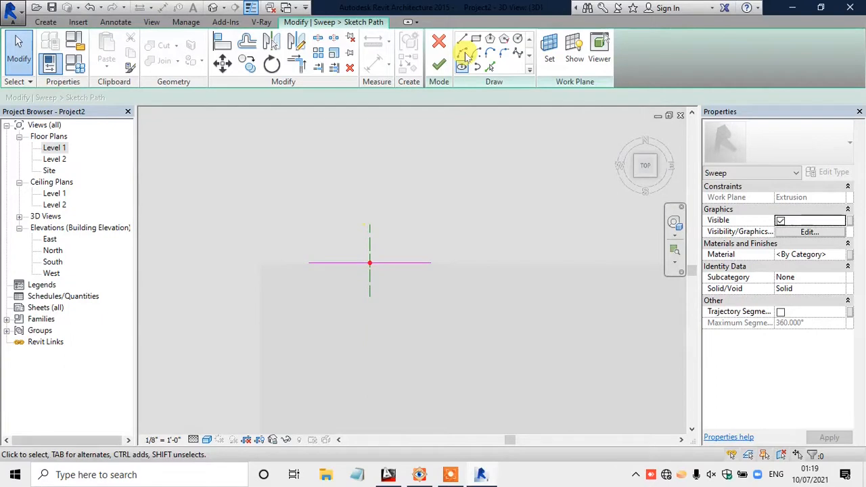
{"action": "left_click", "coordinate": [464, 42]}
{"action": "scroll", "coordinate": [413, 220], "scroll_direction": "up", "scroll_amount": 2}
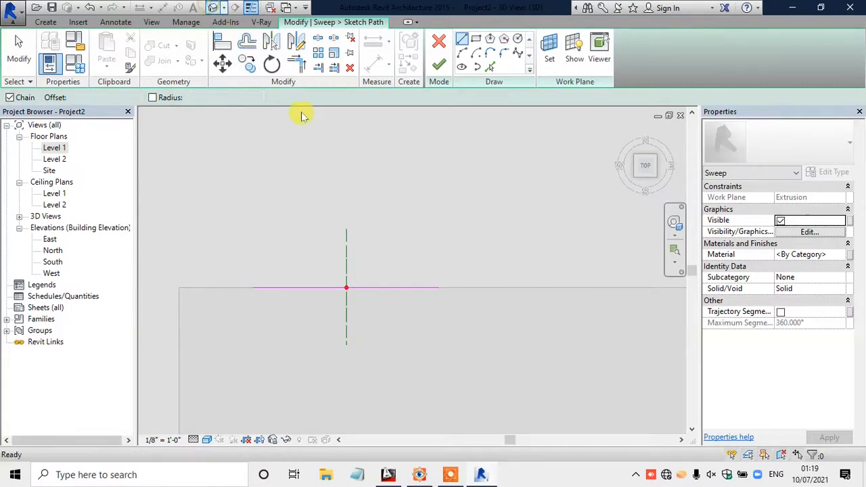
{"action": "left_click", "coordinate": [438, 63]}
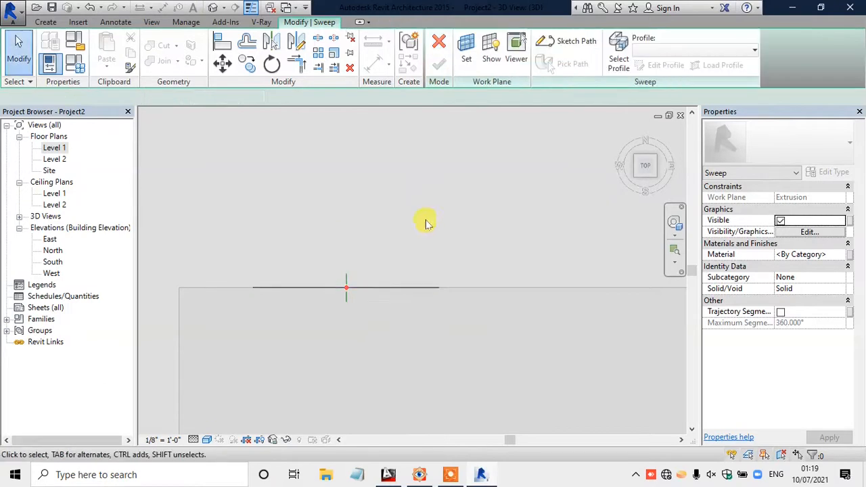
{"action": "left_click", "coordinate": [438, 43]}
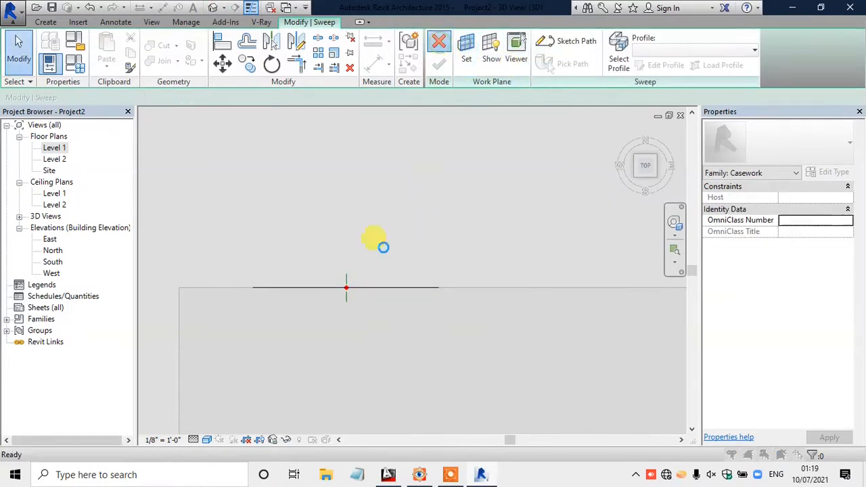
{"action": "left_click", "coordinate": [468, 245]}
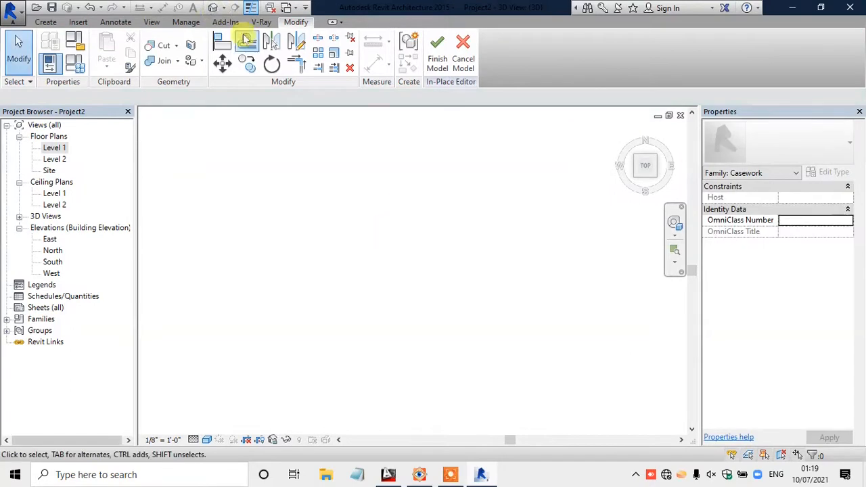
{"action": "left_click", "coordinate": [627, 133]}
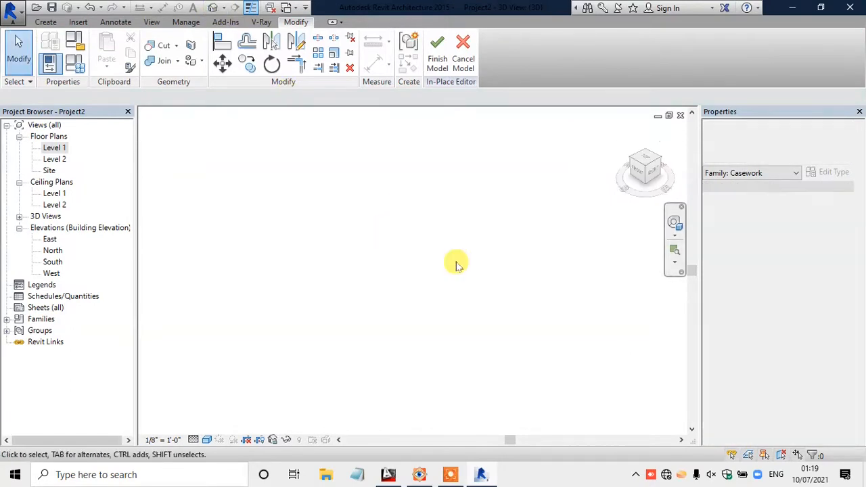
{"action": "scroll", "coordinate": [435, 238], "scroll_direction": "up", "scroll_amount": 3}
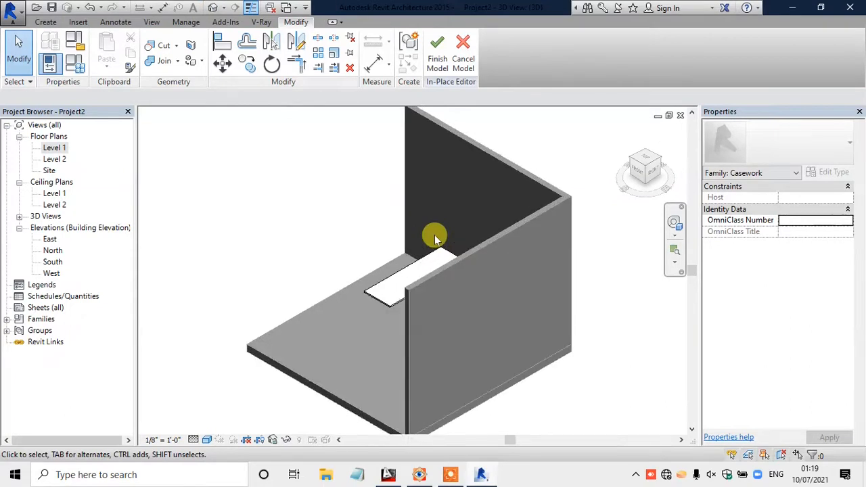
{"action": "left_click", "coordinate": [448, 476]}
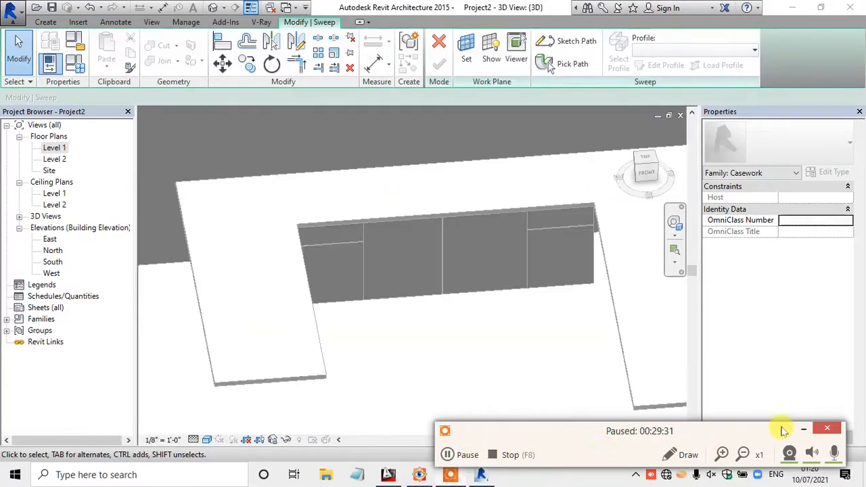
{"action": "left_click", "coordinate": [803, 429]}
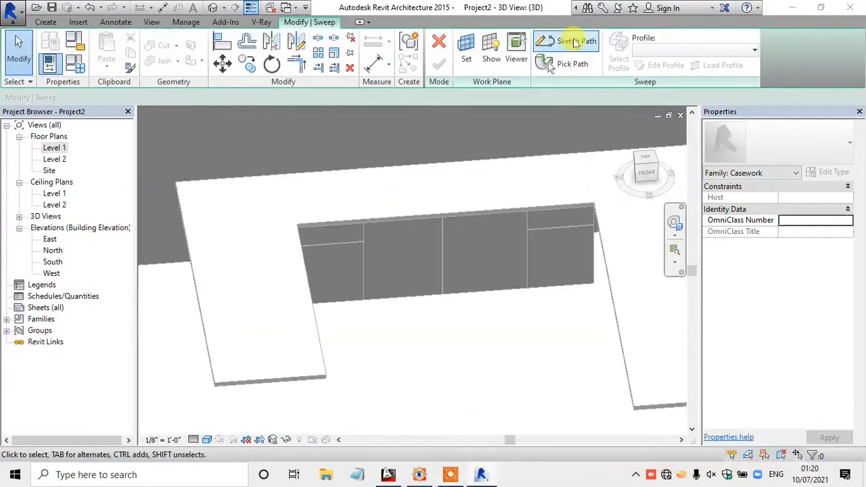
Step: Open the new sweep's path sketch and try to start a line at the near corner of the countertop's side arm
{"action": "left_click", "coordinate": [575, 43]}
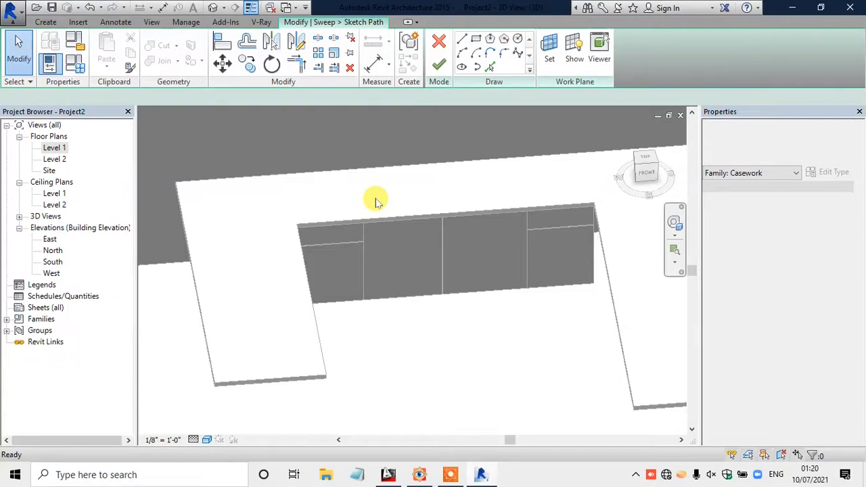
{"action": "scroll", "coordinate": [226, 340], "scroll_direction": "up", "scroll_amount": 3}
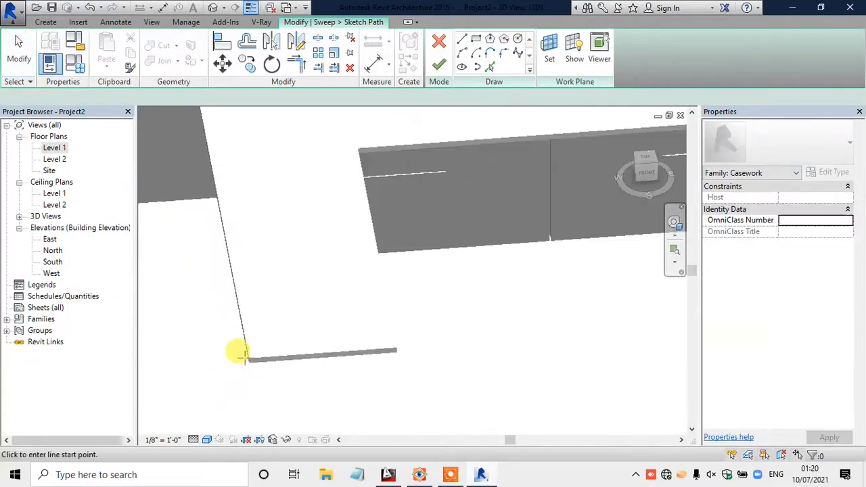
{"action": "left_click", "coordinate": [265, 312]}
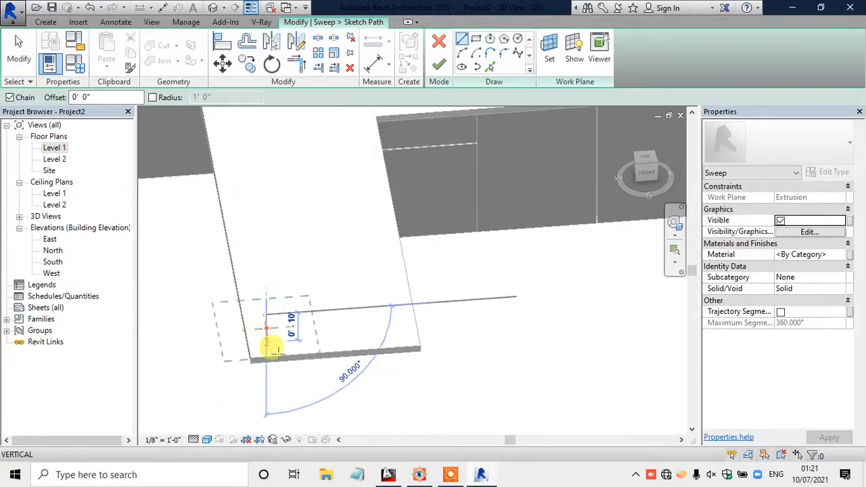
{"action": "scroll", "coordinate": [271, 349], "scroll_direction": "up", "scroll_amount": 1}
{"action": "key", "text": "Escape"}
{"action": "key", "text": "Escape"}
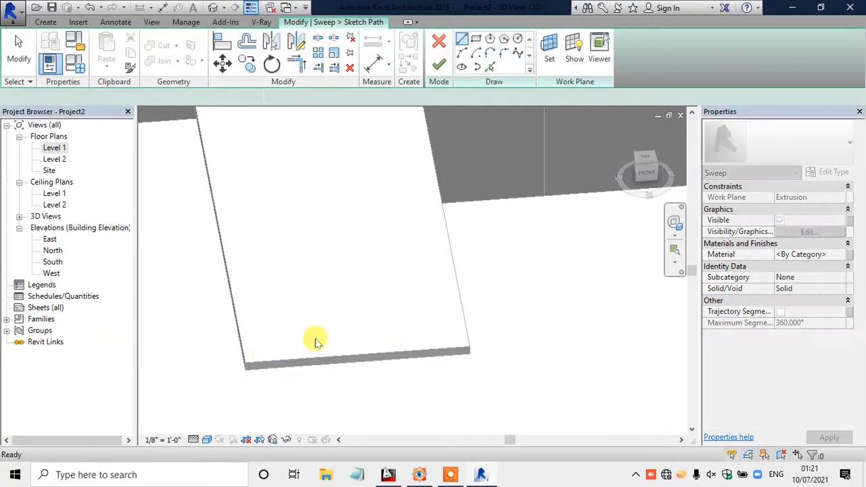
Step: Set the path sketch's work plane by picking the top face of the countertop
{"action": "left_click", "coordinate": [550, 54]}
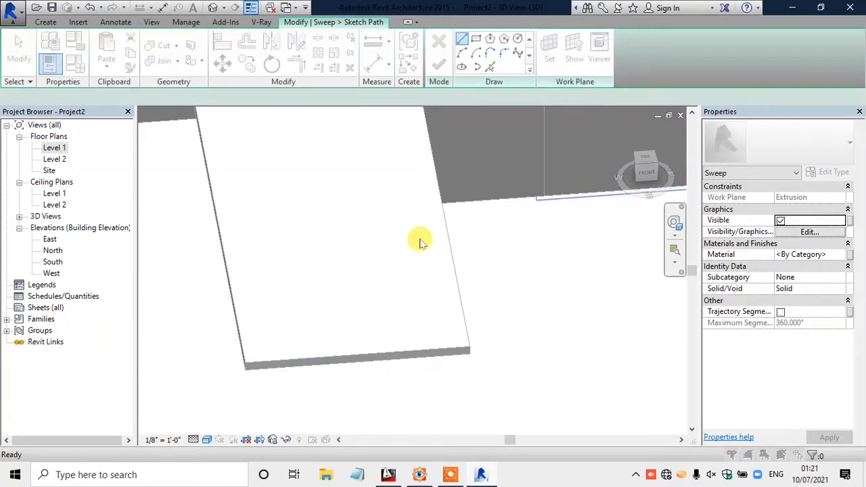
{"action": "left_click", "coordinate": [353, 169]}
{"action": "left_click", "coordinate": [418, 226]}
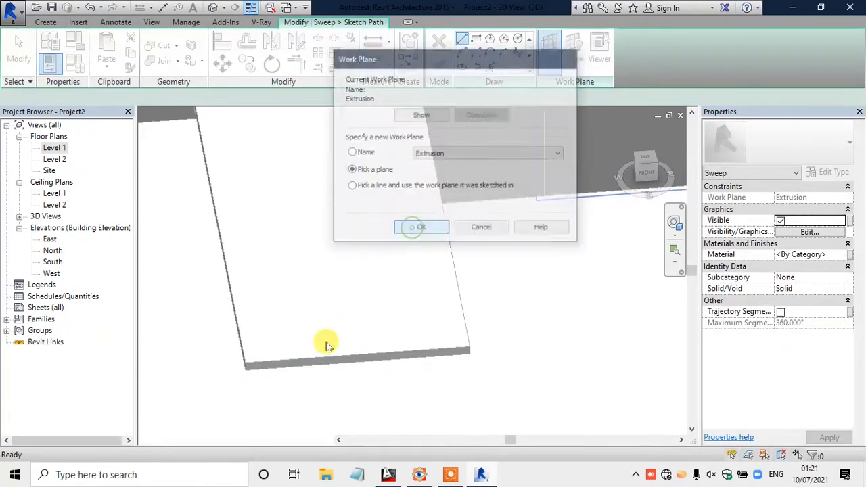
{"action": "scroll", "coordinate": [325, 341], "scroll_direction": "down", "scroll_amount": 3}
{"action": "scroll", "coordinate": [385, 208], "scroll_direction": "up", "scroll_amount": 3}
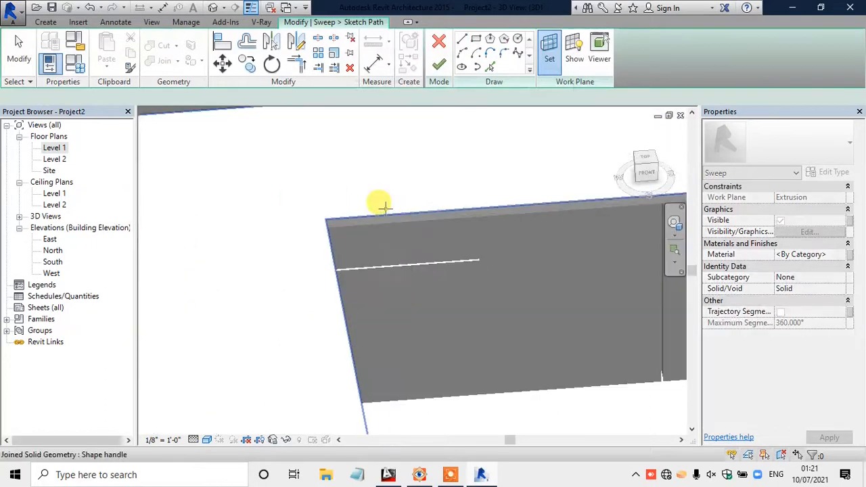
{"action": "left_click", "coordinate": [383, 207]}
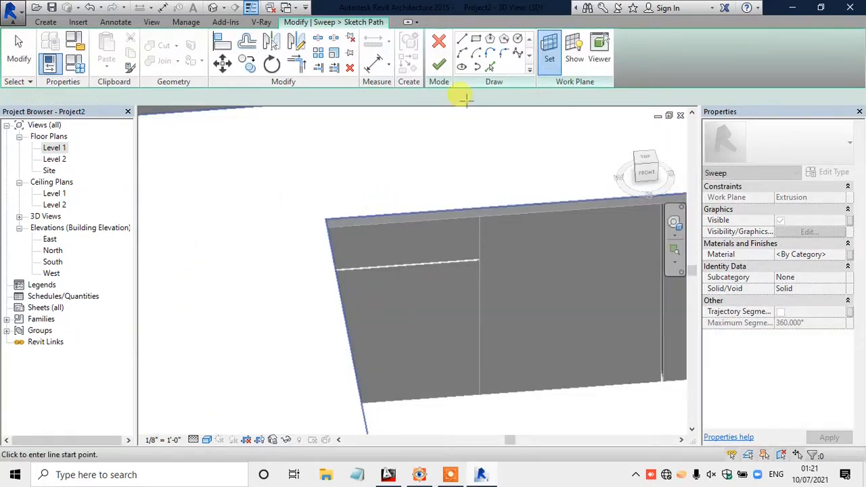
Step: Sketch a small open U-shaped path of three lines at the countertop's inner edge above the drawer front, and finish the path
{"action": "left_click", "coordinate": [462, 39]}
{"action": "scroll", "coordinate": [384, 207], "scroll_direction": "up", "scroll_amount": 2}
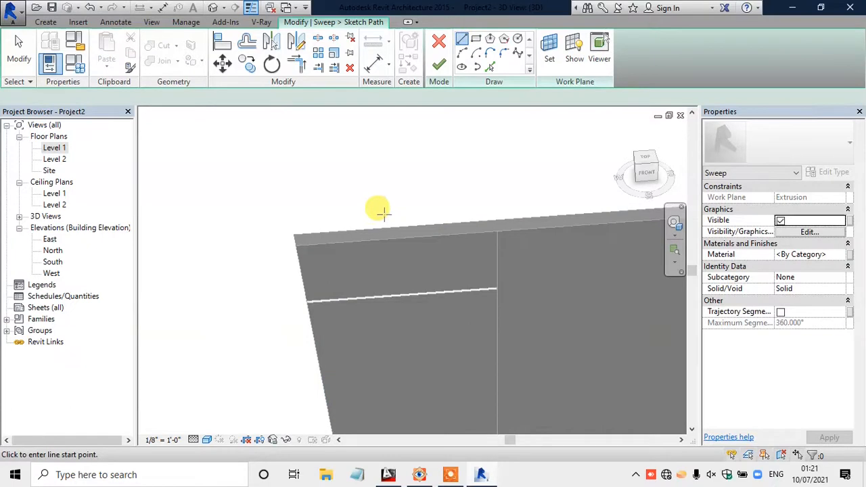
{"action": "scroll", "coordinate": [374, 214], "scroll_direction": "up", "scroll_amount": 2}
{"action": "left_click", "coordinate": [369, 225]}
{"action": "scroll", "coordinate": [376, 227], "scroll_direction": "up", "scroll_amount": 2}
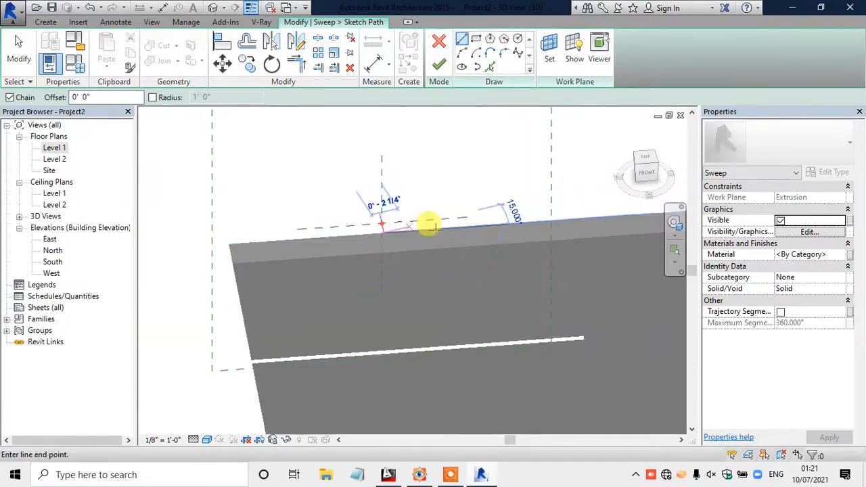
{"action": "left_click", "coordinate": [534, 217]}
{"action": "key", "text": "Escape"}
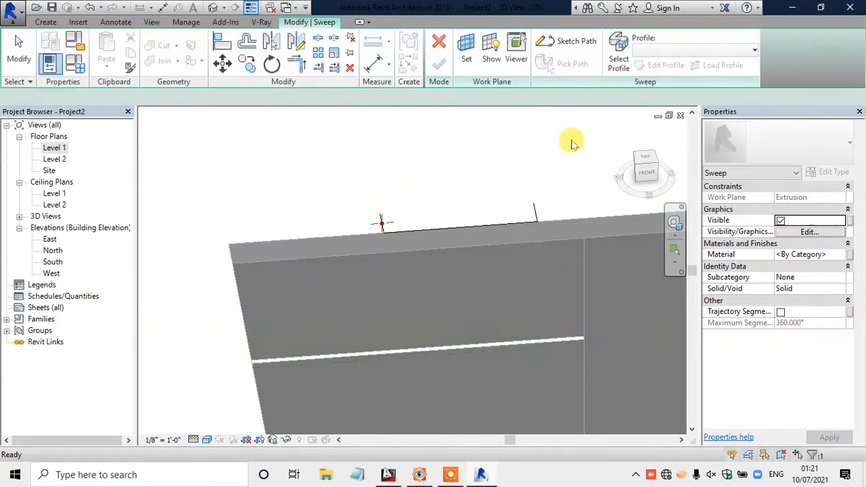
Step: Sketch a square profile of about 1/2" by 1/2" at the path's profile plane and finish the profile and the sweep
{"action": "left_click", "coordinate": [615, 44]}
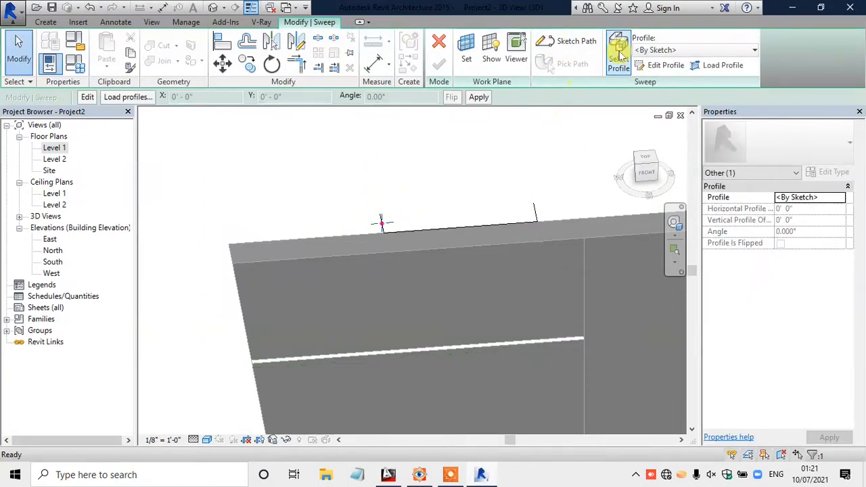
{"action": "left_click", "coordinate": [666, 65]}
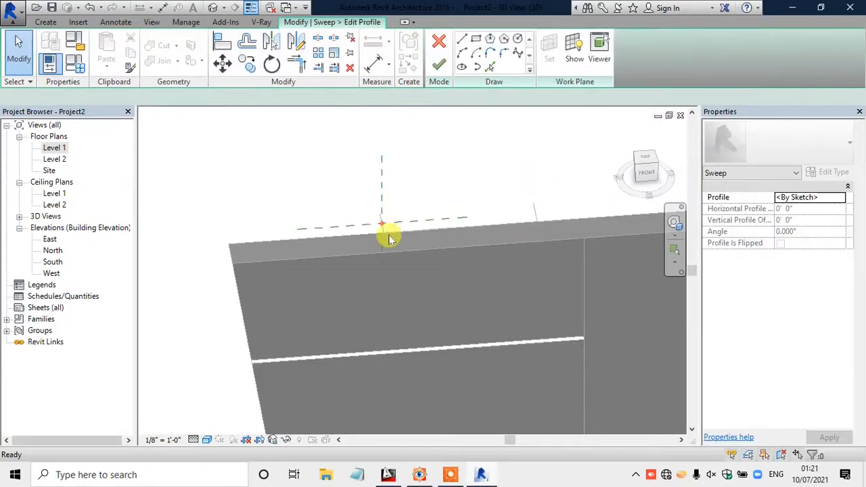
{"action": "mouse_move", "coordinate": [403, 269]}
{"action": "middle_mouse_down", "text": "shift"}
{"action": "mouse_move", "coordinate": [441, 266]}
{"action": "mouse_move", "coordinate": [468, 228]}
{"action": "mouse_move", "coordinate": [473, 234]}
{"action": "middle_mouse_up", "text": "shift"}
{"action": "scroll", "coordinate": [475, 234], "scroll_direction": "down", "scroll_amount": 2}
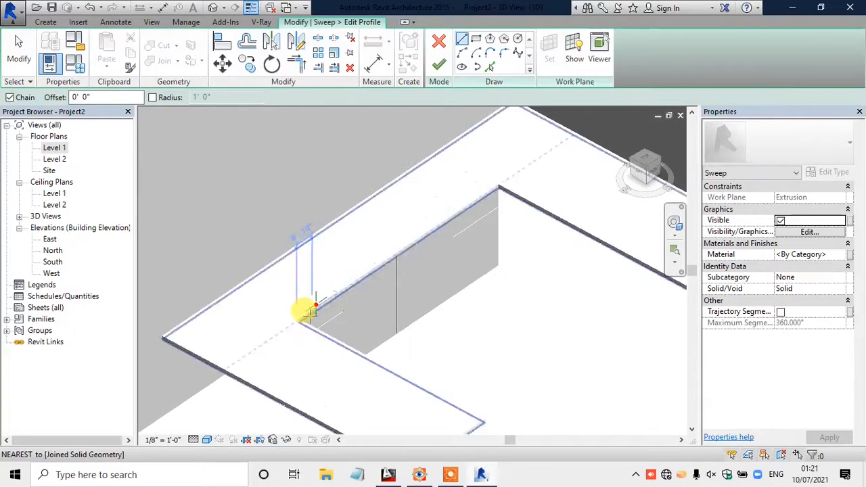
{"action": "scroll", "coordinate": [311, 314], "scroll_direction": "up", "scroll_amount": 8}
{"action": "scroll", "coordinate": [341, 195], "scroll_direction": "up", "scroll_amount": 2}
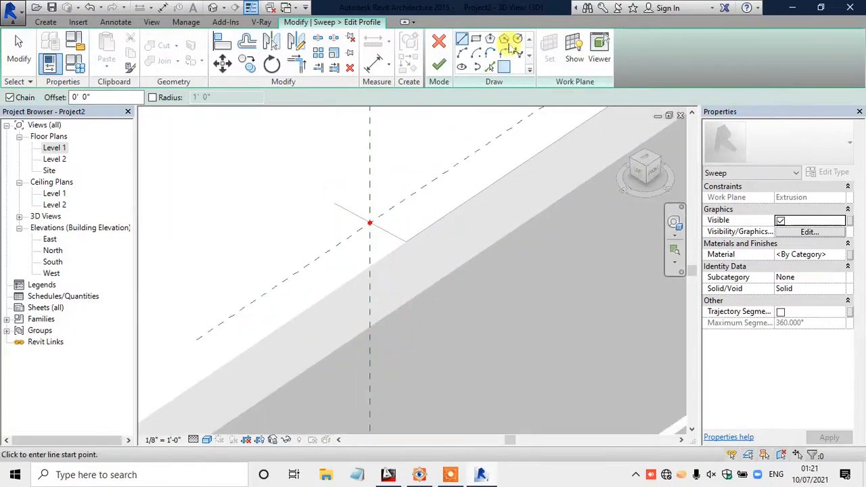
{"action": "left_click", "coordinate": [476, 39]}
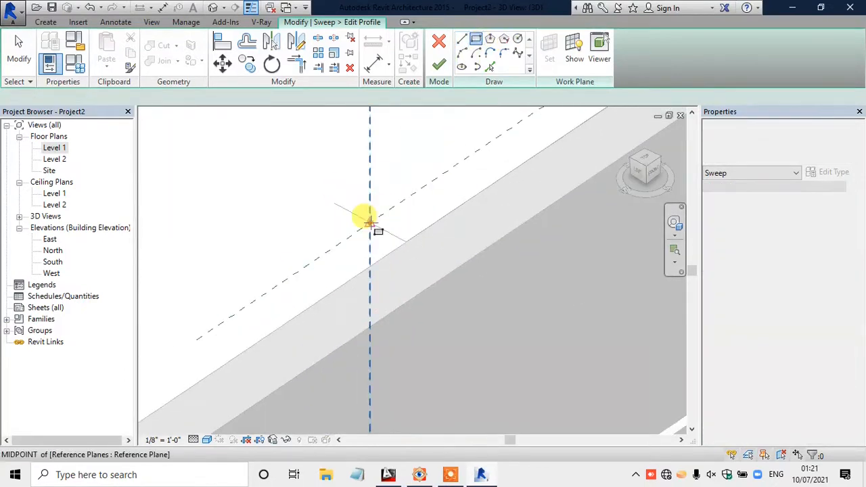
{"action": "left_click", "coordinate": [368, 223]}
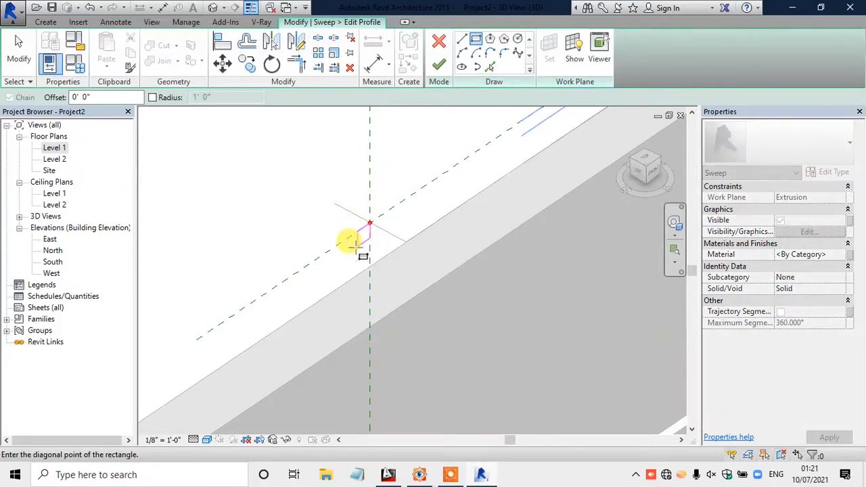
{"action": "left_click", "coordinate": [440, 205]}
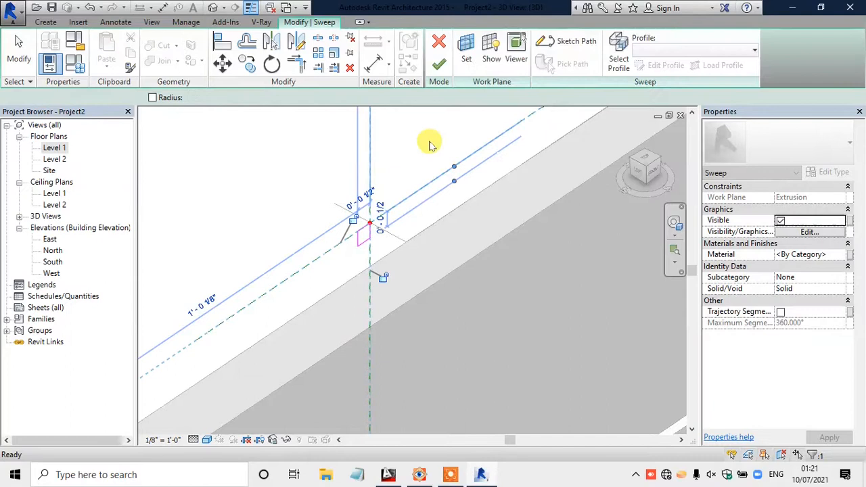
{"action": "left_click", "coordinate": [438, 66]}
{"action": "left_click", "coordinate": [397, 232]}
{"action": "scroll", "coordinate": [411, 224], "scroll_direction": "down", "scroll_amount": 3}
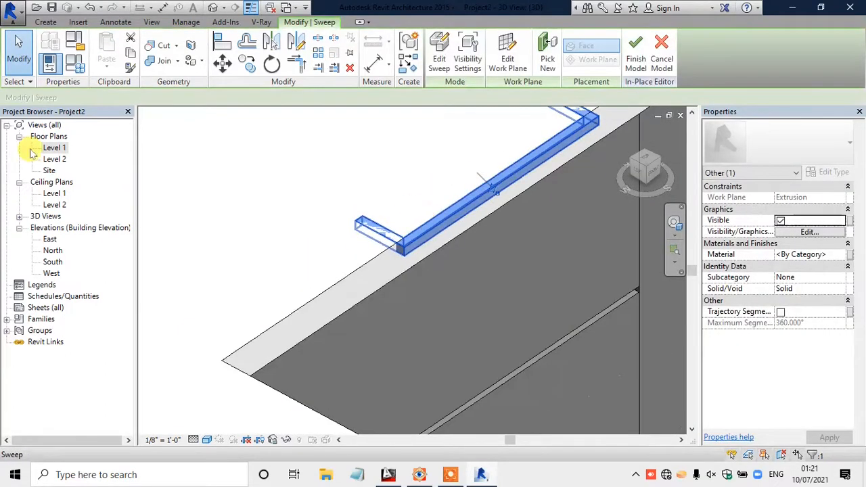
Step: In the Level 1 floor plan, dissociate the U-shaped sweep from its work plane and shift it sideways and outward from the cabinet front
{"action": "double_click", "coordinate": [54, 148]}
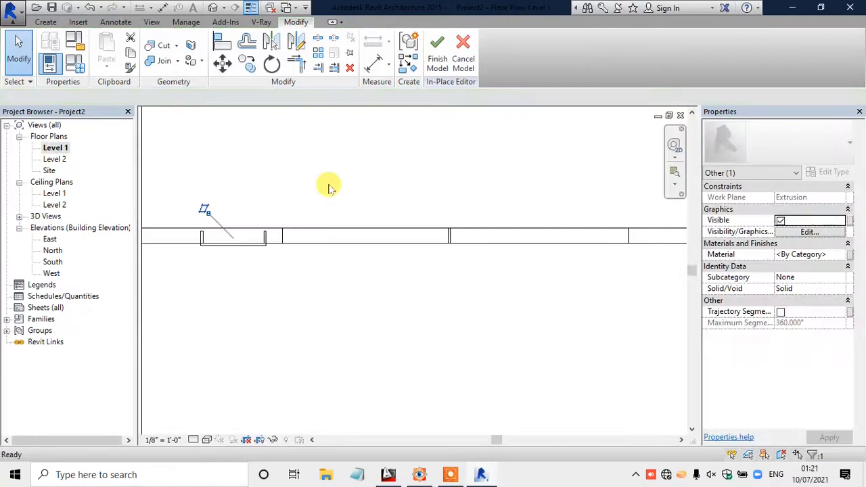
{"action": "scroll", "coordinate": [207, 262], "scroll_direction": "up", "scroll_amount": 4}
{"action": "scroll", "coordinate": [439, 195], "scroll_direction": "down", "scroll_amount": 3}
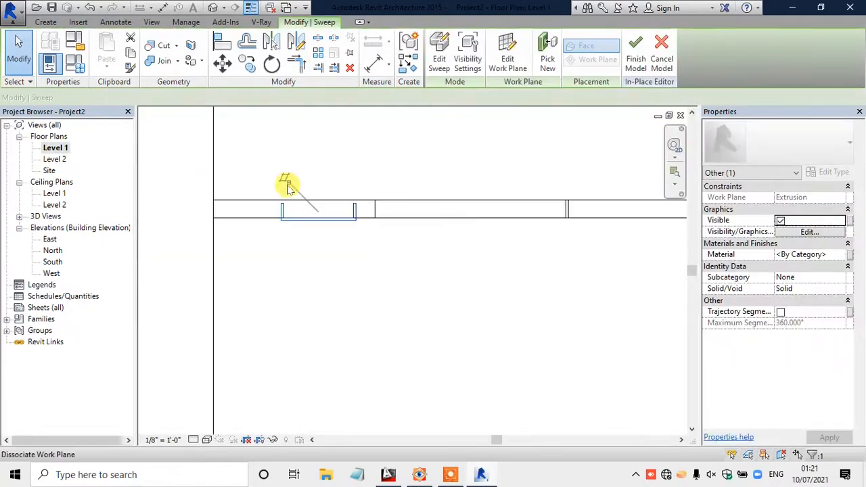
{"action": "scroll", "coordinate": [287, 193], "scroll_direction": "up", "scroll_amount": 3}
{"action": "left_click", "coordinate": [336, 236]}
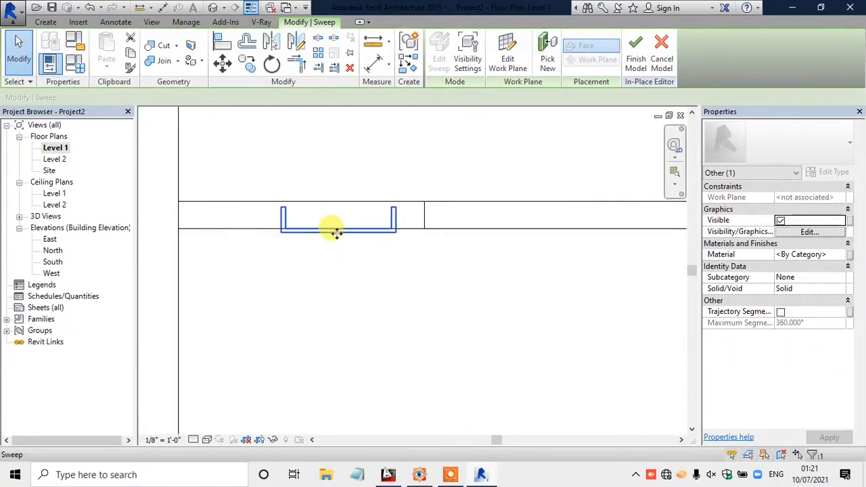
{"action": "scroll", "coordinate": [333, 235], "scroll_direction": "up", "scroll_amount": 1}
{"action": "left_click_drag", "start_coordinate": [327, 241], "coordinate": [291, 246]}
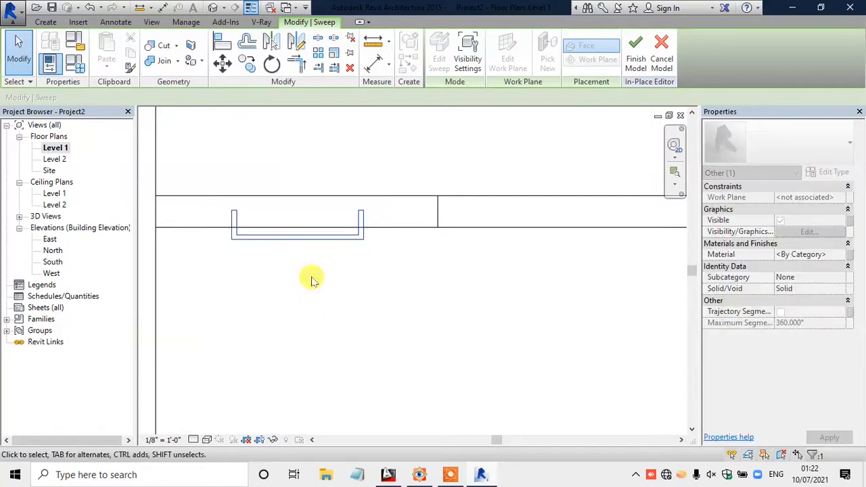
{"action": "left_click", "coordinate": [309, 279]}
Step: Examine the sweep's height against the countertop in the East elevation using another visual style, and open the North elevation
{"action": "double_click", "coordinate": [48, 239]}
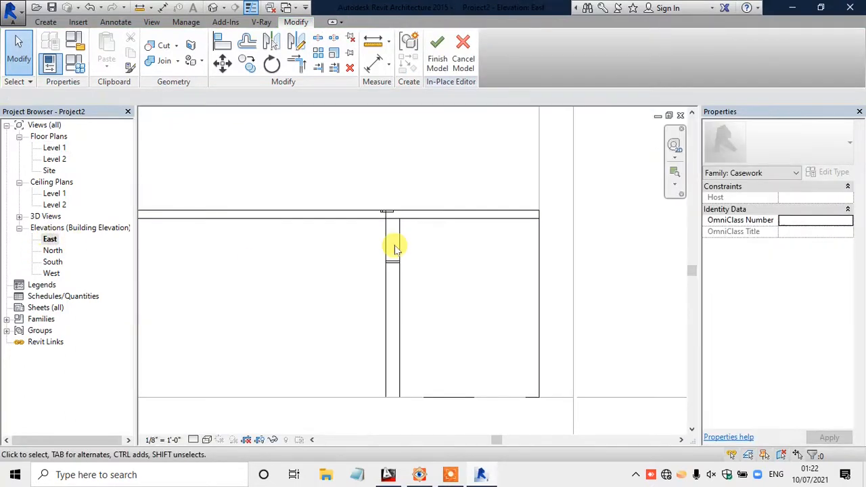
{"action": "scroll", "coordinate": [402, 243], "scroll_direction": "down", "scroll_amount": 3}
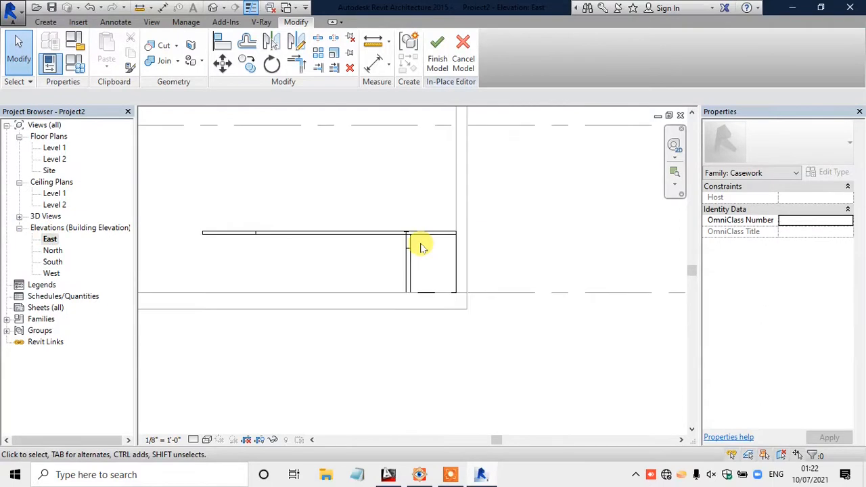
{"action": "left_click", "coordinate": [207, 438]}
{"action": "left_click", "coordinate": [226, 359]}
{"action": "scroll", "coordinate": [403, 236], "scroll_direction": "up", "scroll_amount": 2}
{"action": "scroll", "coordinate": [403, 223], "scroll_direction": "up", "scroll_amount": 2}
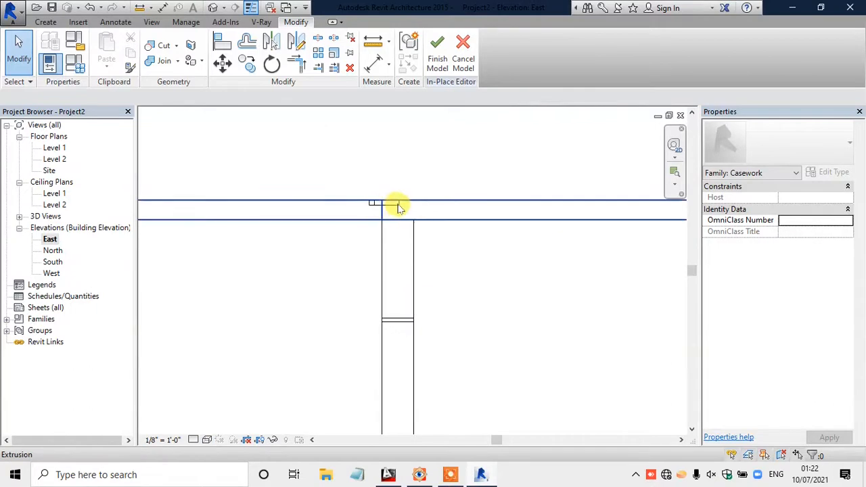
{"action": "double_click", "coordinate": [53, 250]}
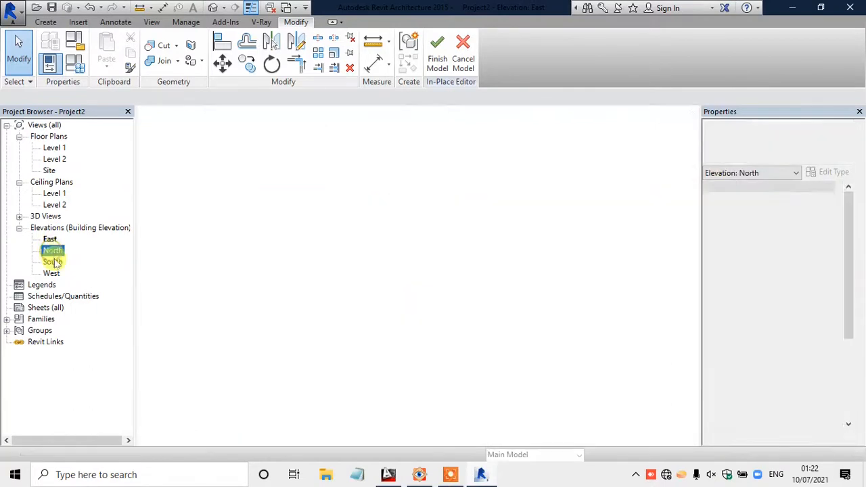
Step: In the South elevation, move the sweep down to mid-height of the drawer front and check the handle in the 3D view
{"action": "double_click", "coordinate": [54, 262]}
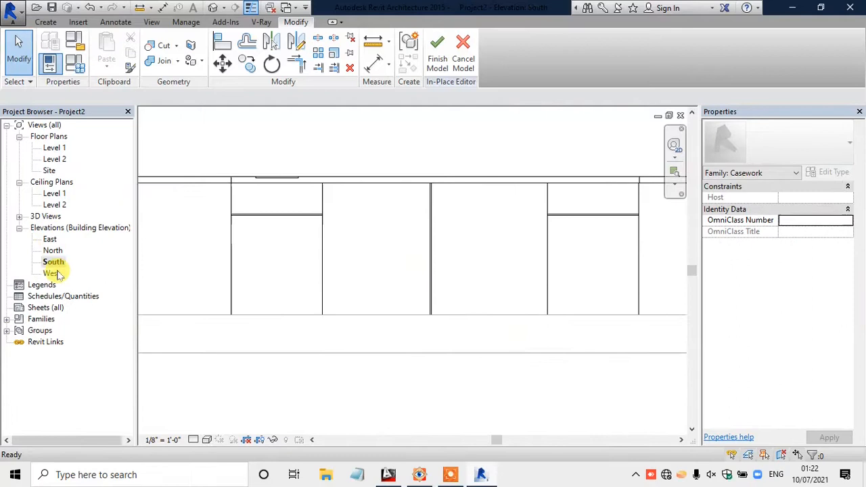
{"action": "left_click", "coordinate": [266, 178]}
{"action": "scroll", "coordinate": [276, 180], "scroll_direction": "up", "scroll_amount": 2}
{"action": "left_click_drag", "start_coordinate": [272, 192], "coordinate": [270, 218]}
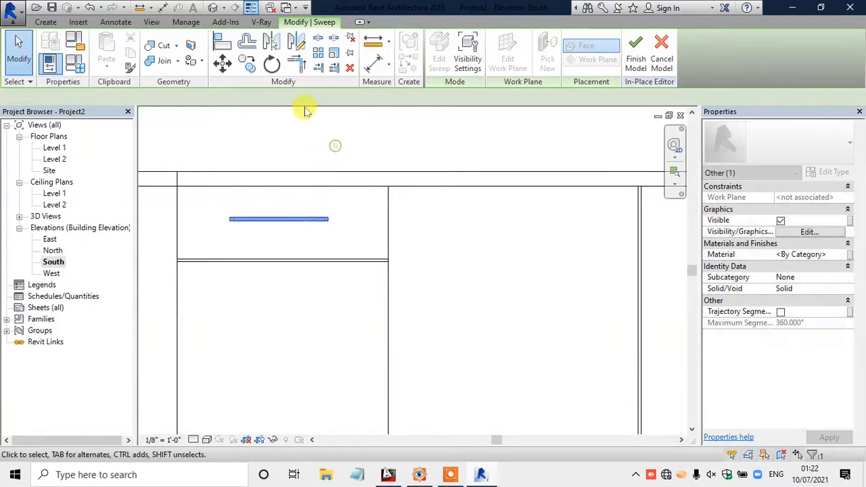
{"action": "left_click", "coordinate": [336, 150]}
{"action": "left_click", "coordinate": [214, 7]}
{"action": "scroll", "coordinate": [320, 139], "scroll_direction": "down", "scroll_amount": 2}
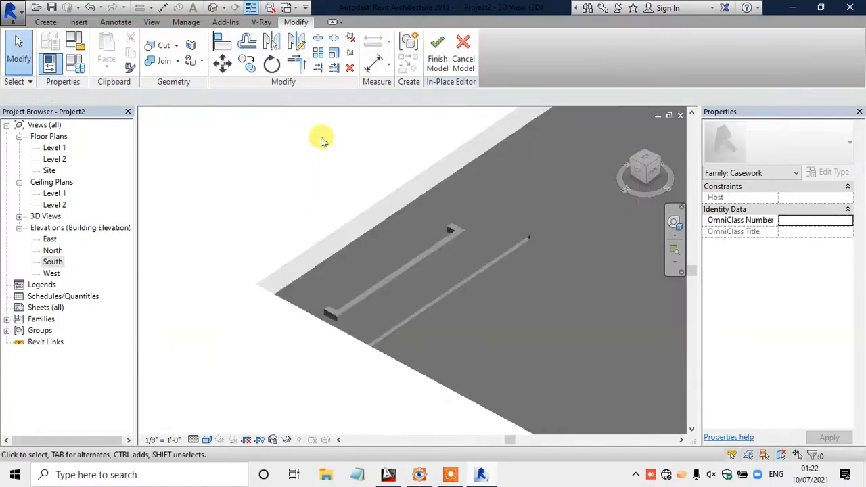
{"action": "middle_click_drag", "start_coordinate": [444, 299], "coordinate": [447, 248], "text": "shift"}
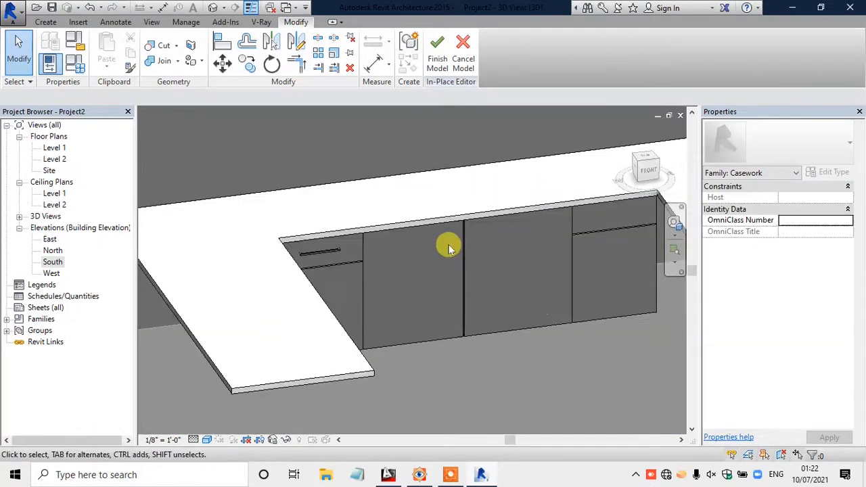
Step: In the South elevation, copy the U-shaped handle sweep from the left drawer front to the matching spot on the right drawer front
{"action": "double_click", "coordinate": [52, 262]}
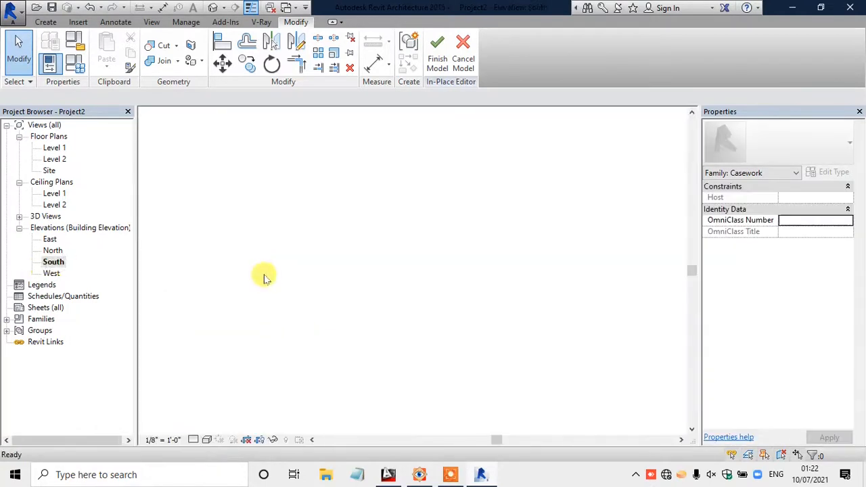
{"action": "left_click", "coordinate": [278, 219]}
{"action": "scroll", "coordinate": [265, 195], "scroll_direction": "down", "scroll_amount": 1}
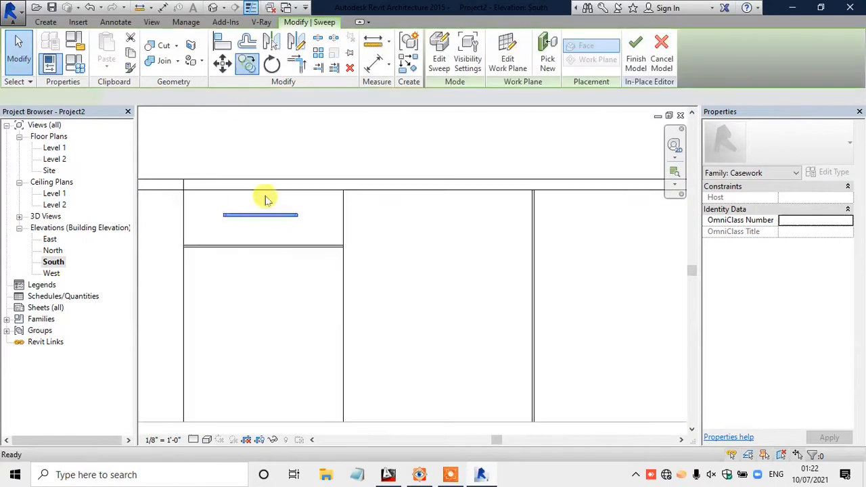
{"action": "left_click_drag", "start_coordinate": [223, 221], "coordinate": [554, 237]}
{"action": "scroll", "coordinate": [222, 216], "scroll_direction": "down", "scroll_amount": 2}
{"action": "left_click", "coordinate": [554, 234]}
{"action": "left_click", "coordinate": [500, 290]}
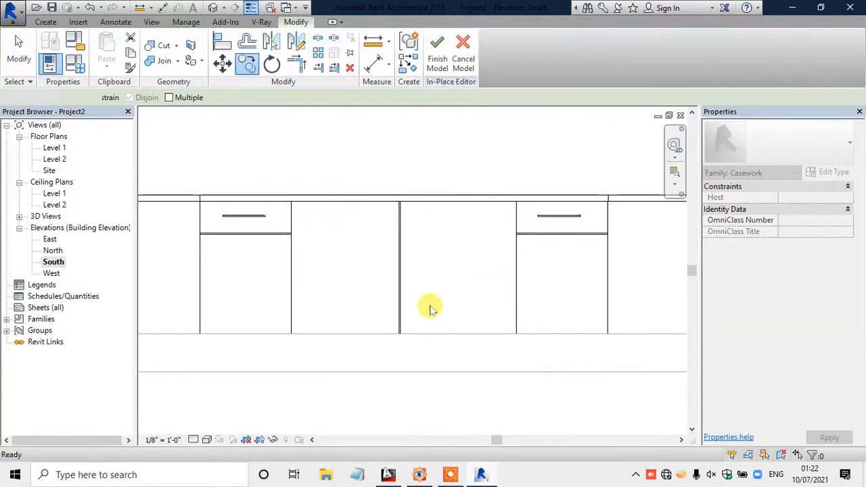
Step: Check both drawer handles in the 3D view against the reference image and finish the in-place model
{"action": "left_click", "coordinate": [213, 7]}
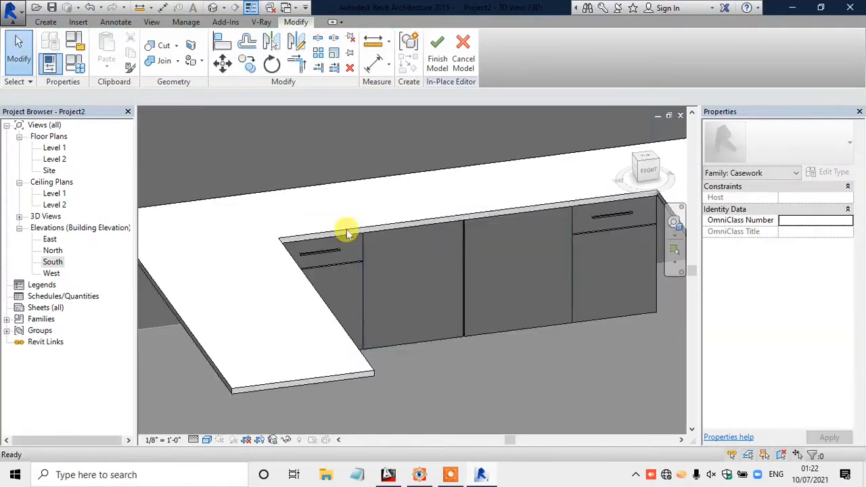
{"action": "scroll", "coordinate": [347, 234], "scroll_direction": "down", "scroll_amount": 5}
{"action": "scroll", "coordinate": [404, 263], "scroll_direction": "up", "scroll_amount": 6}
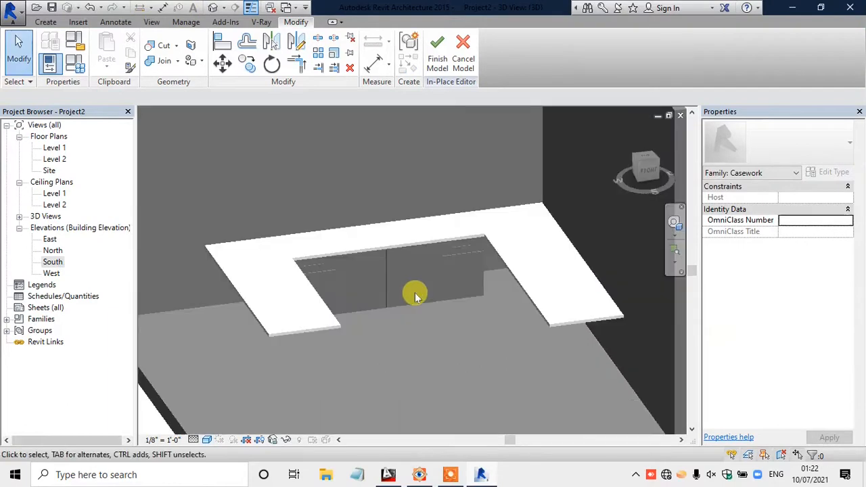
{"action": "middle_click_drag", "start_coordinate": [412, 290], "coordinate": [423, 315], "text": "shift"}
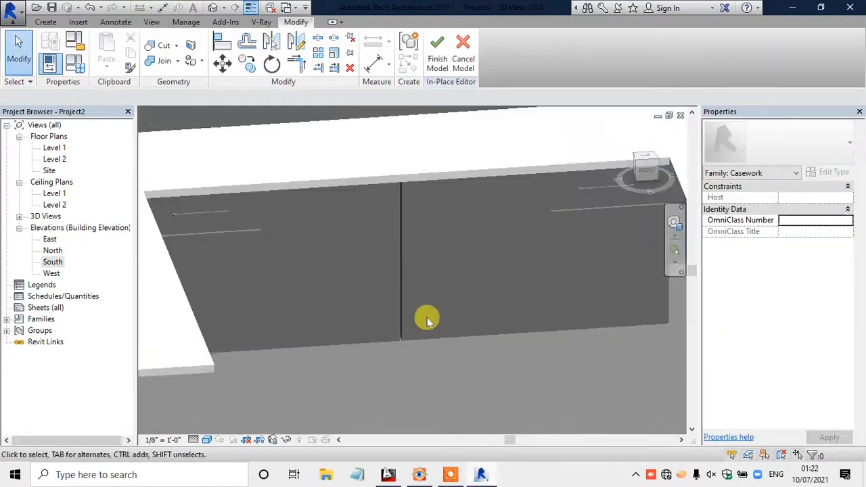
{"action": "left_click", "coordinate": [423, 477]}
{"action": "left_click", "coordinate": [420, 476]}
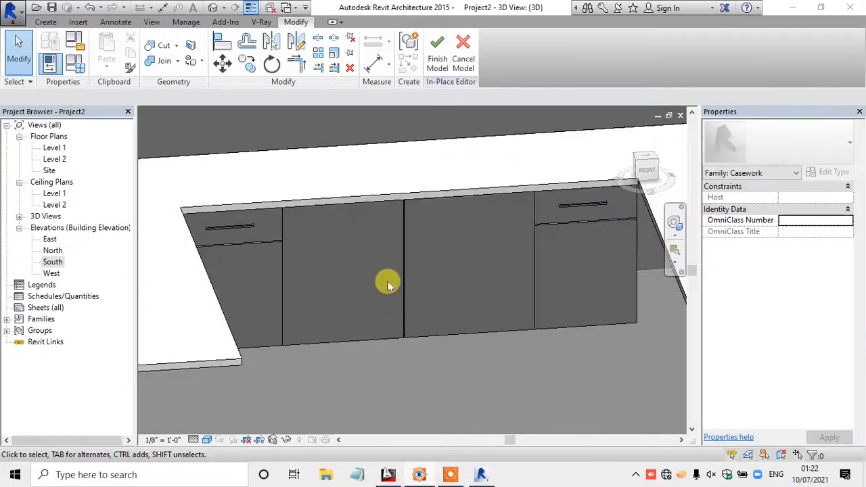
{"action": "scroll", "coordinate": [625, 219], "scroll_direction": "up", "scroll_amount": 2}
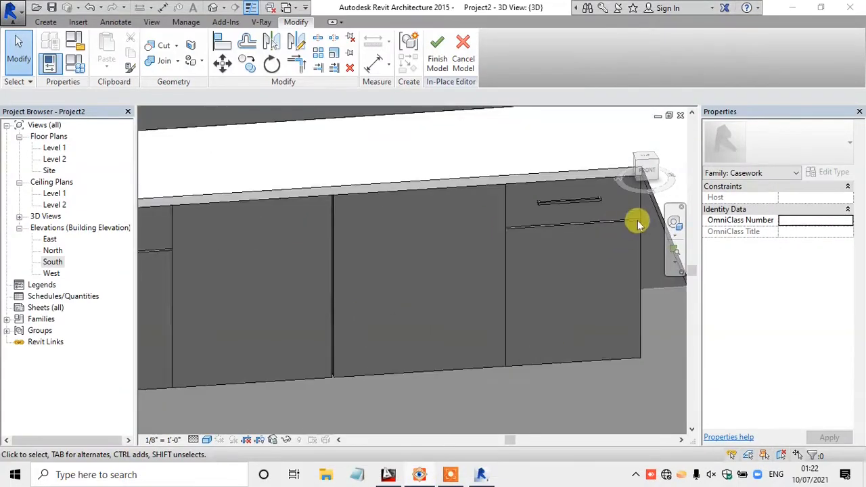
{"action": "left_click", "coordinate": [435, 60]}
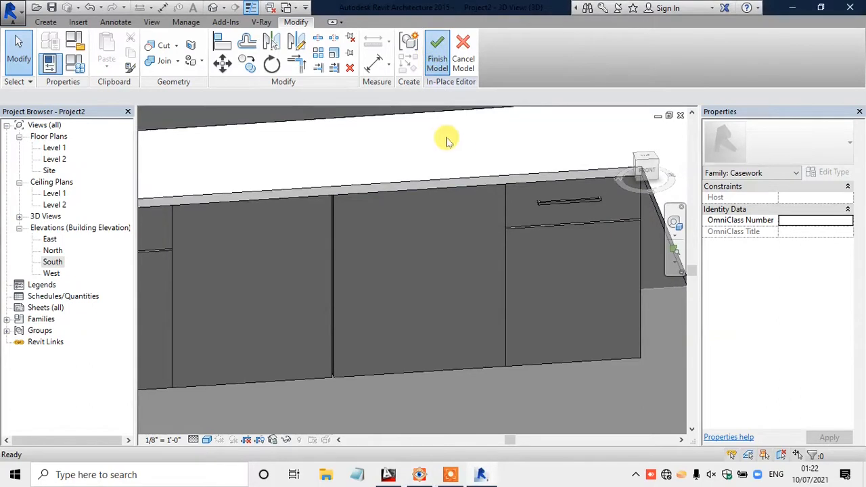
Step: Reopen the KITCHEN DESIGN casework for in-place editing and create a new material named CABINATES for the right drawer cabinet
{"action": "left_click", "coordinate": [502, 222]}
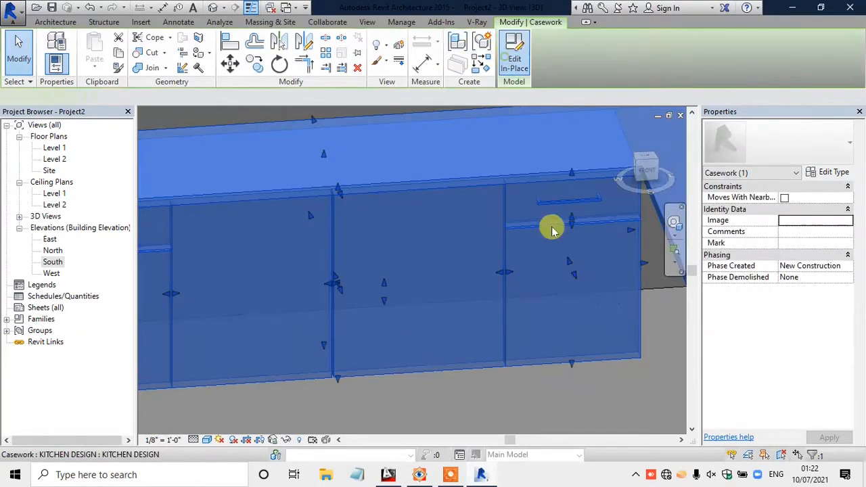
{"action": "double_click", "coordinate": [594, 250]}
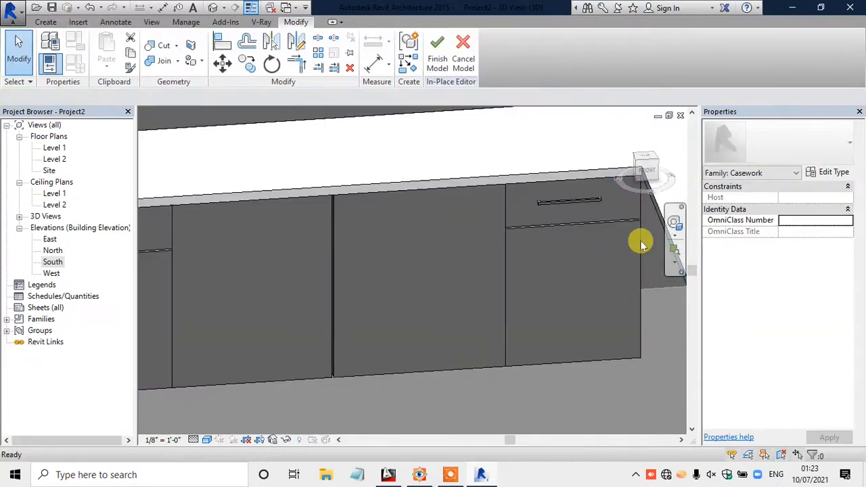
{"action": "left_click", "coordinate": [605, 256]}
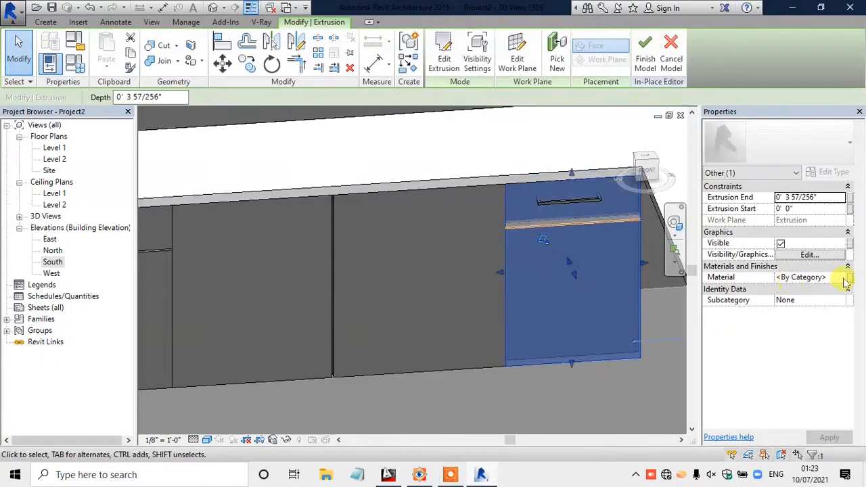
{"action": "left_click", "coordinate": [845, 280]}
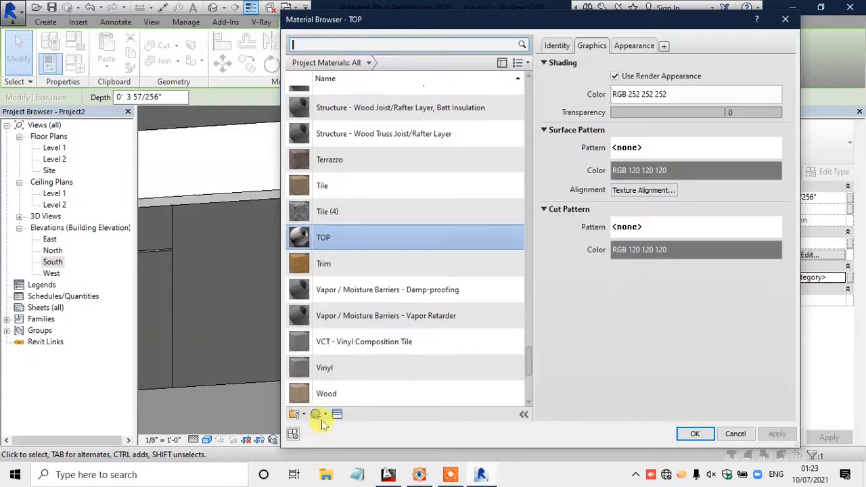
{"action": "left_click", "coordinate": [319, 415]}
{"action": "left_click", "coordinate": [342, 426]}
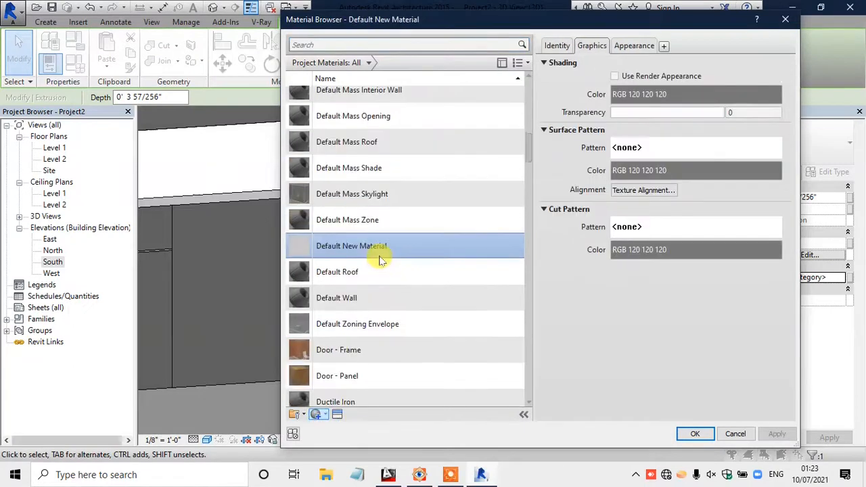
{"action": "right_click", "coordinate": [340, 252]}
{"action": "left_click", "coordinate": [372, 286]}
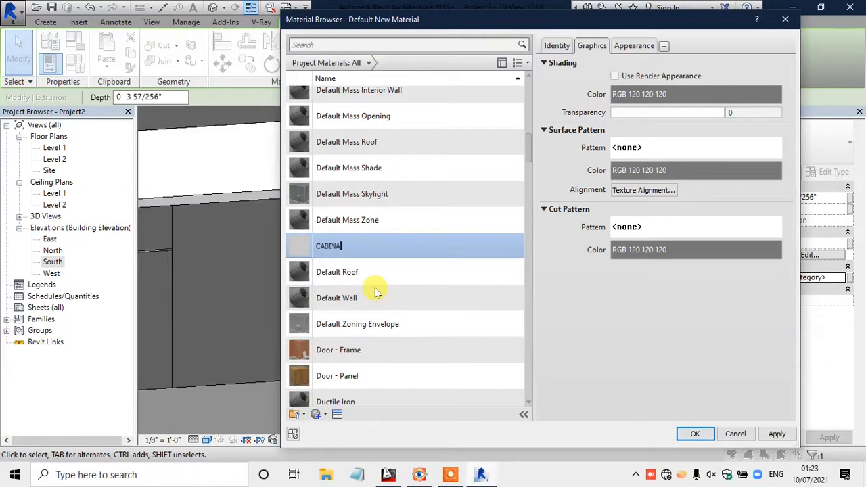
{"action": "key", "text": "Return"}
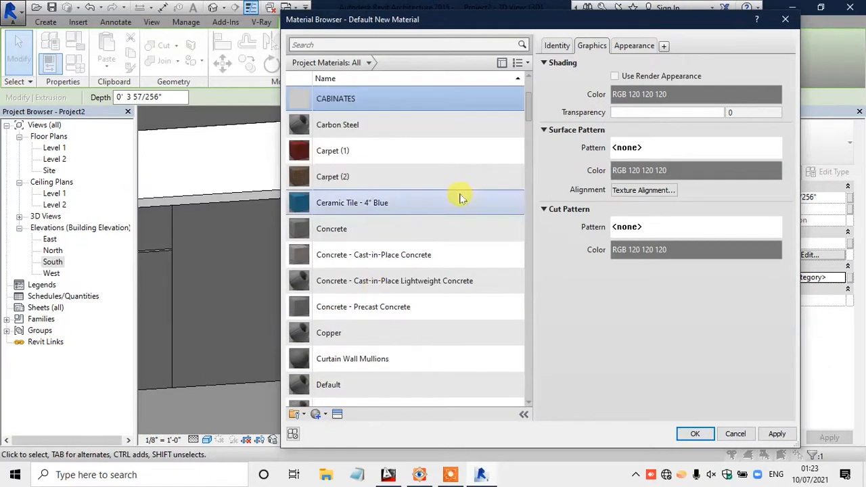
Step: Make CABINATES use its render appearance with yellow RGB 224 219 27, matched to the reference image, and assign it to the right drawer cabinet
{"action": "left_click", "coordinate": [648, 77]}
{"action": "left_click", "coordinate": [633, 45]}
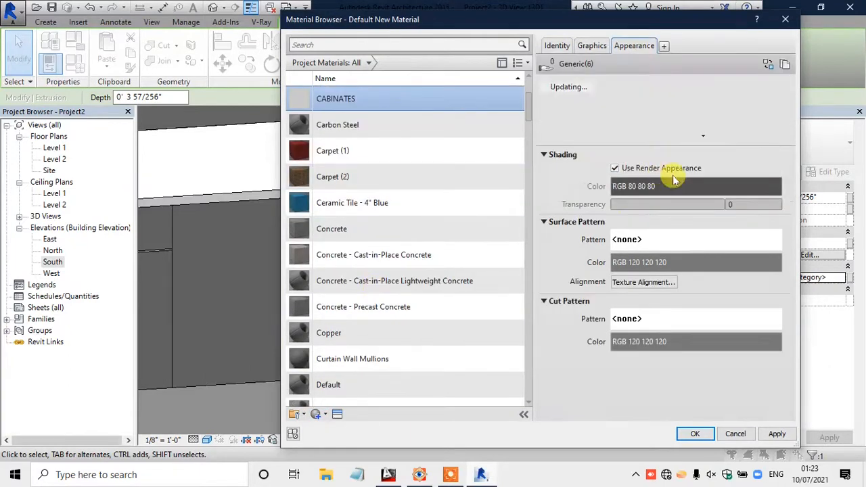
{"action": "left_click", "coordinate": [670, 181]}
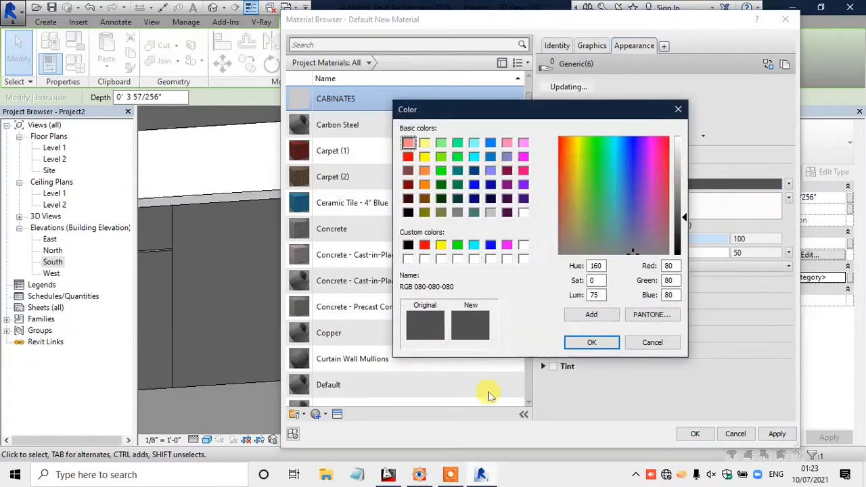
{"action": "left_click", "coordinate": [430, 479]}
{"action": "left_click", "coordinate": [429, 478]}
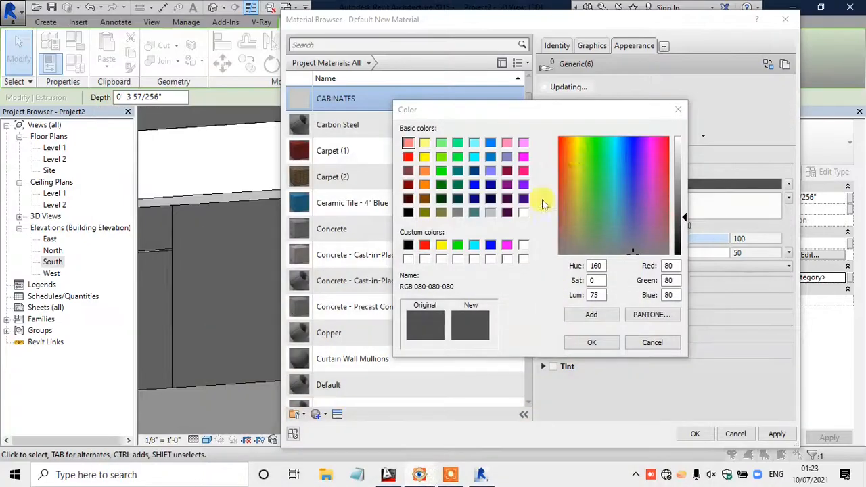
{"action": "left_click", "coordinate": [576, 150]}
{"action": "left_click_drag", "start_coordinate": [681, 196], "coordinate": [684, 200]}
{"action": "left_click_drag", "start_coordinate": [573, 150], "coordinate": [577, 162]}
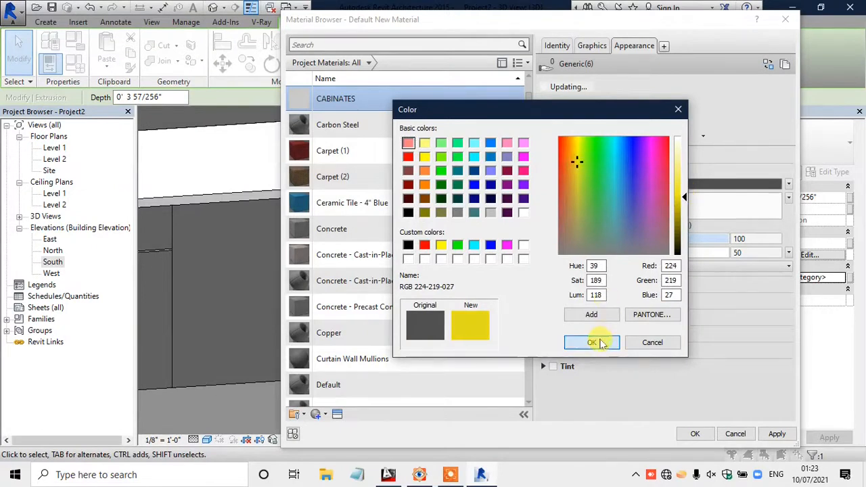
{"action": "left_click", "coordinate": [597, 342]}
{"action": "left_click", "coordinate": [694, 434]}
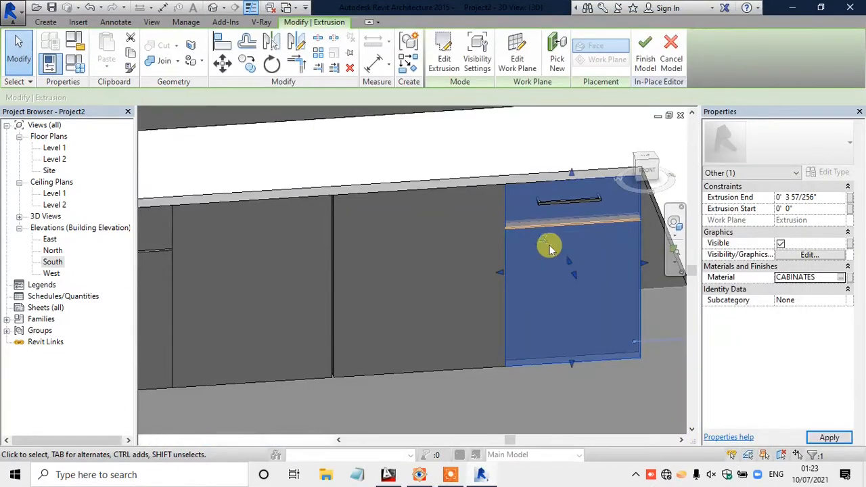
{"action": "scroll", "coordinate": [544, 240], "scroll_direction": "down", "scroll_amount": 1}
{"action": "left_click", "coordinate": [511, 163]}
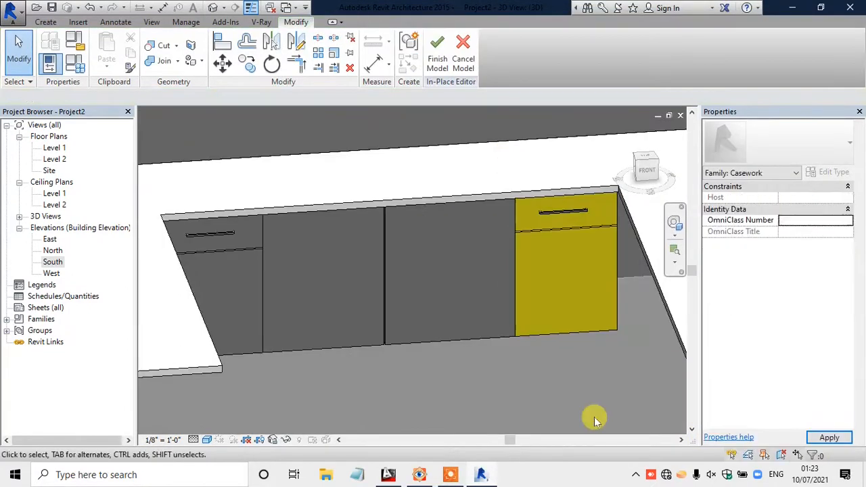
Step: Consult the reference image and create a new material named C2 for the middle double-door cabinet extrusion
{"action": "left_click", "coordinate": [419, 474]}
{"action": "left_click", "coordinate": [419, 474]}
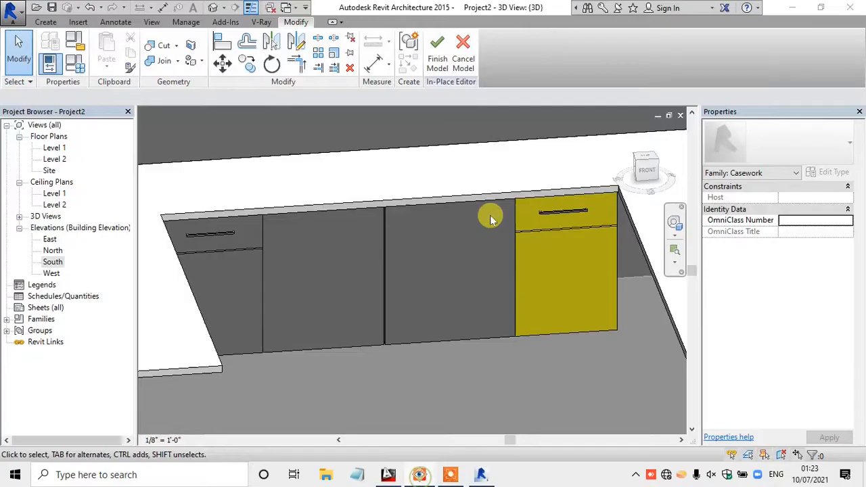
{"action": "left_click", "coordinate": [384, 287]}
{"action": "left_click", "coordinate": [418, 345]}
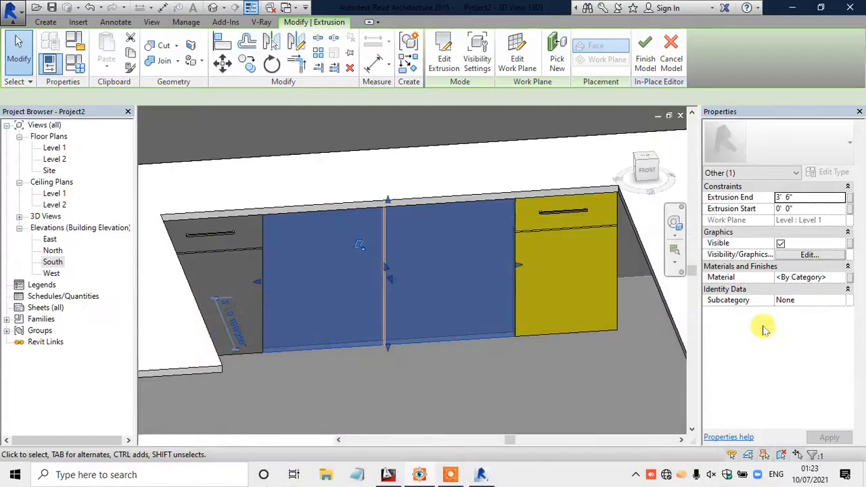
{"action": "left_click", "coordinate": [844, 278]}
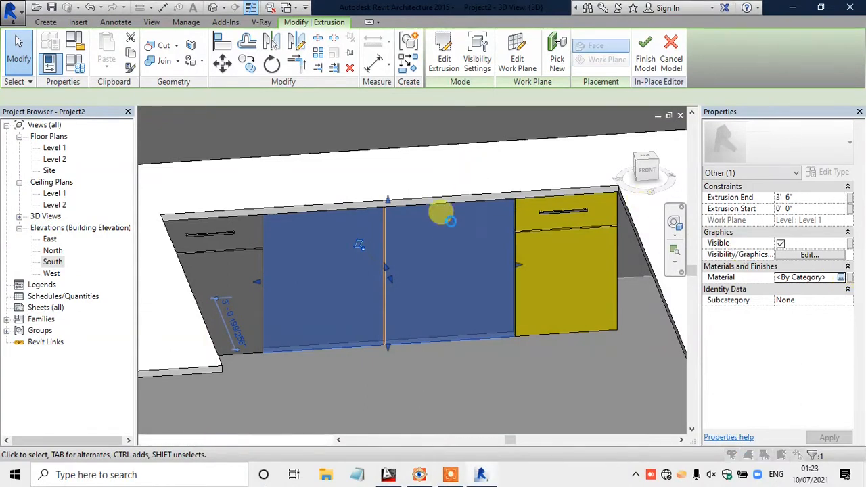
{"action": "left_click", "coordinate": [471, 298]}
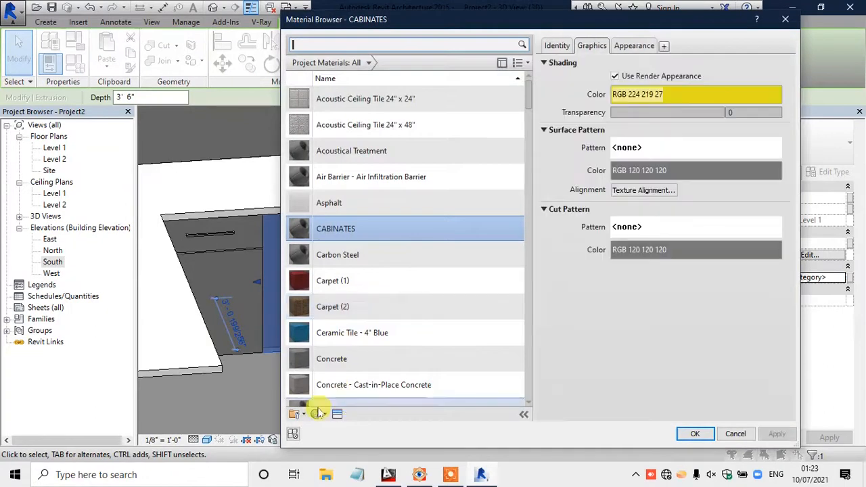
{"action": "left_click", "coordinate": [315, 414]}
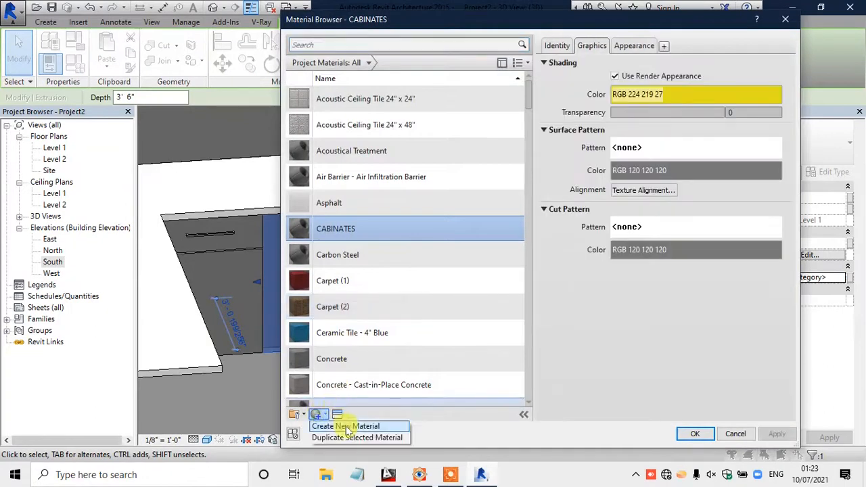
{"action": "left_click", "coordinate": [334, 425]}
{"action": "right_click", "coordinate": [352, 244]}
{"action": "left_click", "coordinate": [380, 272]}
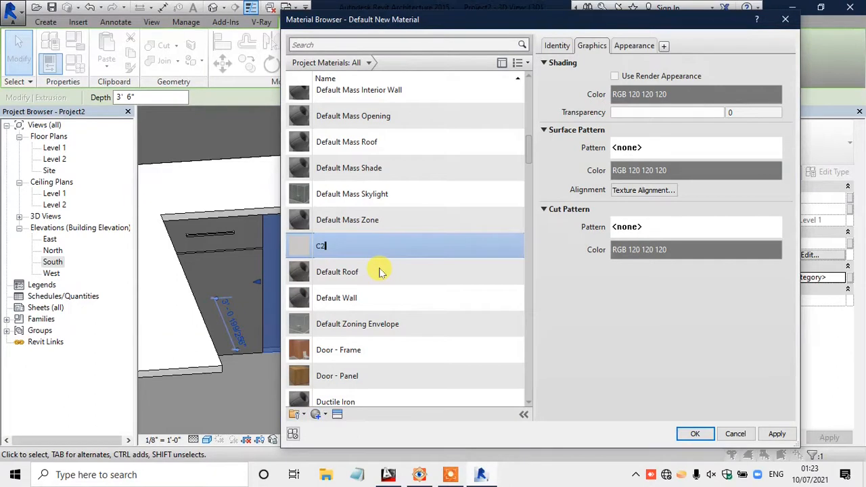
{"action": "key", "text": "Return"}
Step: Make C2 use its render appearance with a light grey colour and assign it to the middle double-door cabinet
{"action": "left_click", "coordinate": [615, 76]}
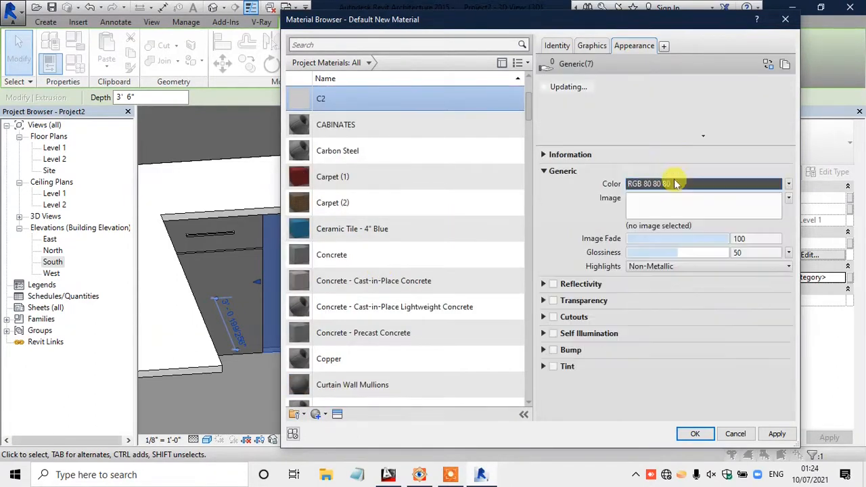
{"action": "left_click", "coordinate": [673, 182]}
{"action": "left_click_drag", "start_coordinate": [673, 180], "coordinate": [677, 135]}
{"action": "left_click", "coordinate": [591, 342]}
{"action": "left_click", "coordinate": [697, 433]}
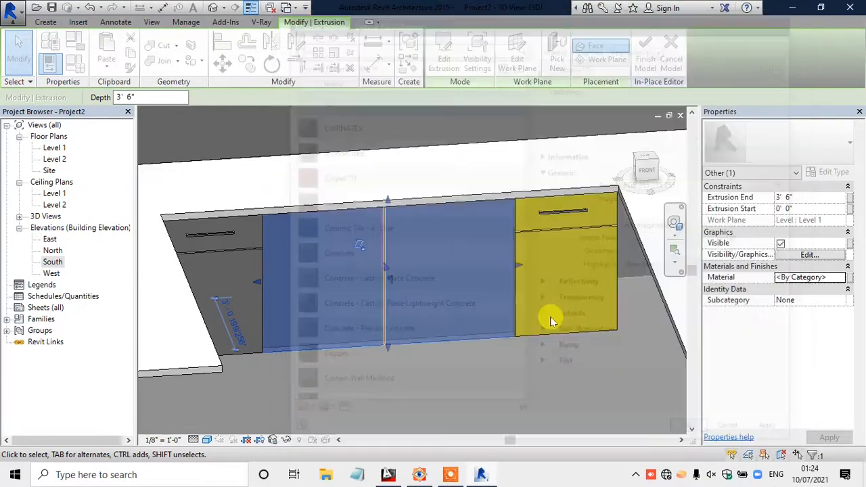
{"action": "key", "text": "Escape"}
Step: Assign the existing CABINATES material to the left drawer cabinet and switch to the modular kitchen reference image in FastStone Image Viewer
{"action": "middle_click_drag", "start_coordinate": [493, 280], "coordinate": [421, 306], "text": "shift"}
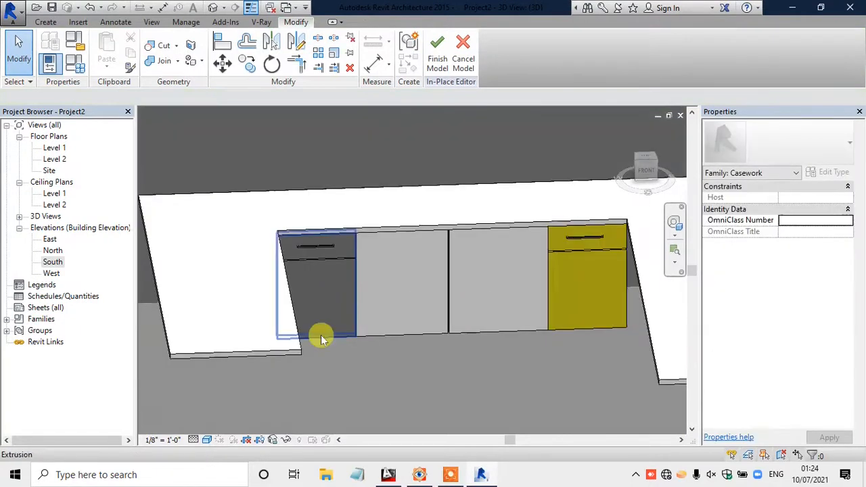
{"action": "left_click", "coordinate": [354, 269]}
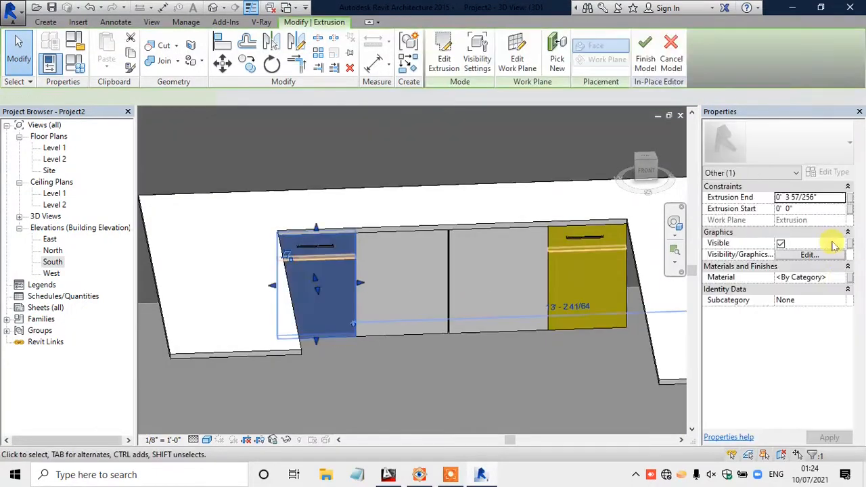
{"action": "left_click", "coordinate": [843, 278]}
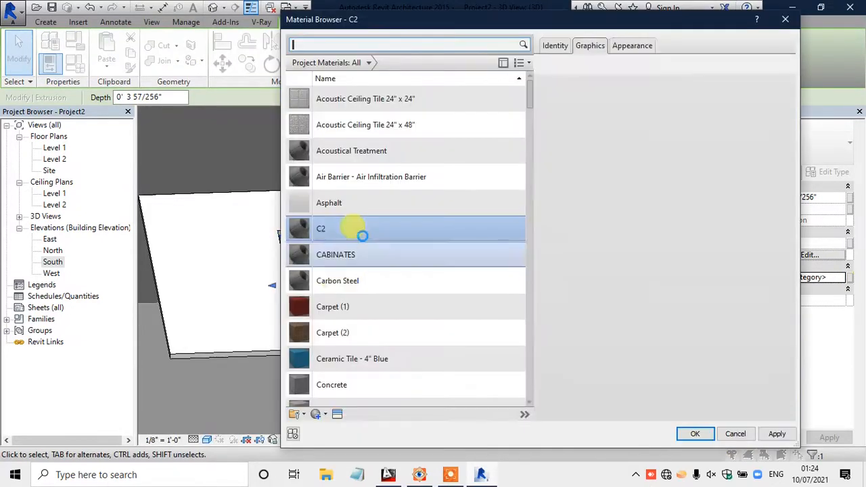
{"action": "left_click", "coordinate": [367, 264]}
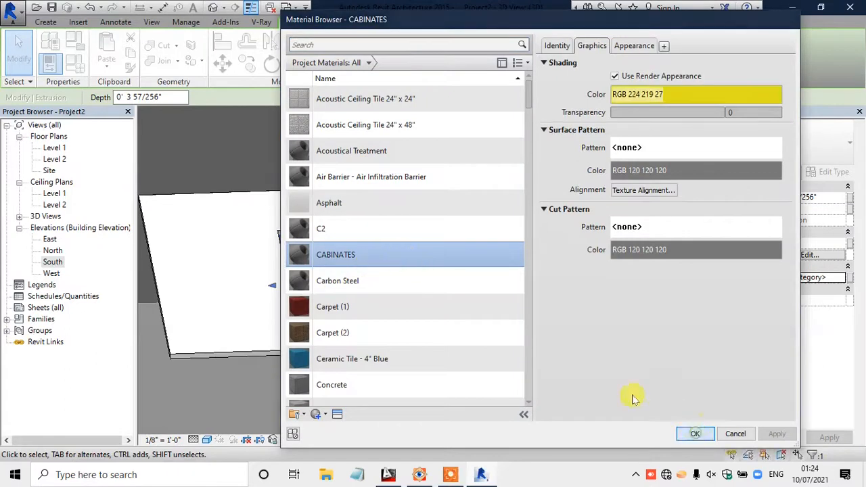
{"action": "left_click", "coordinate": [696, 433]}
{"action": "left_click", "coordinate": [376, 366]}
{"action": "left_click", "coordinate": [419, 475]}
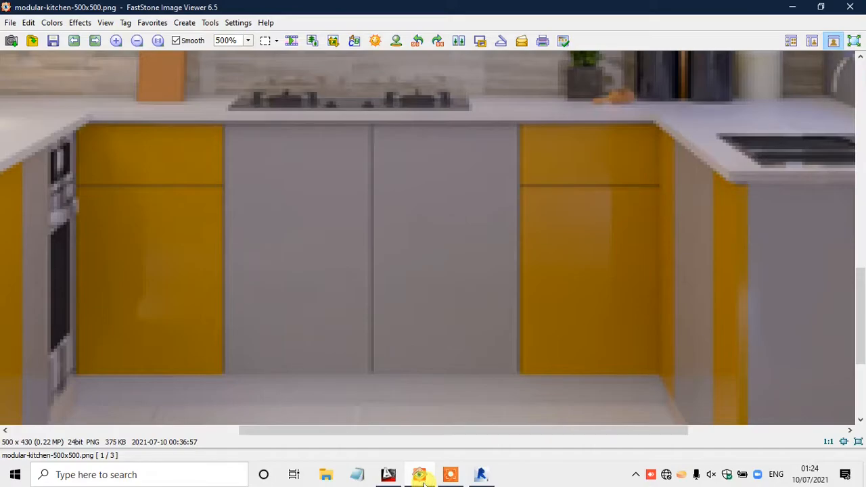
Step: Check the reference image, then sketch a rectangular extrusion profile about 12'-2" long over the right countertop leg in the Level 1 plan
{"action": "left_click", "coordinate": [419, 476]}
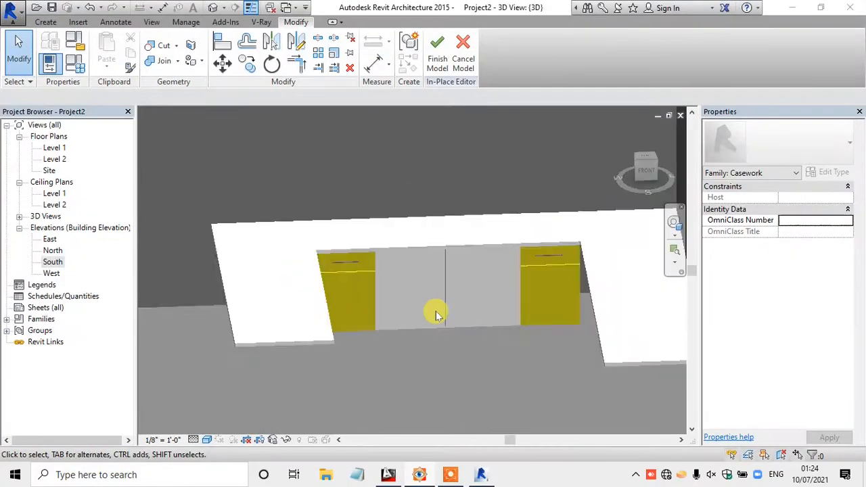
{"action": "left_click", "coordinate": [420, 476]}
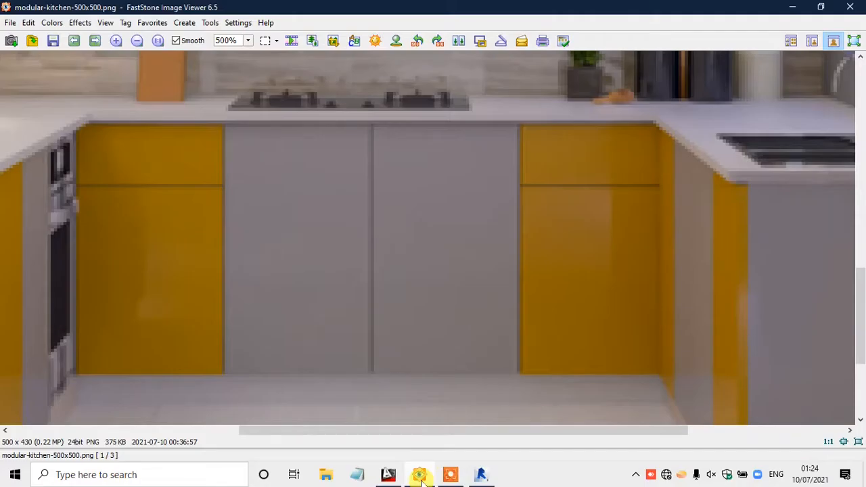
{"action": "left_click", "coordinate": [419, 476]}
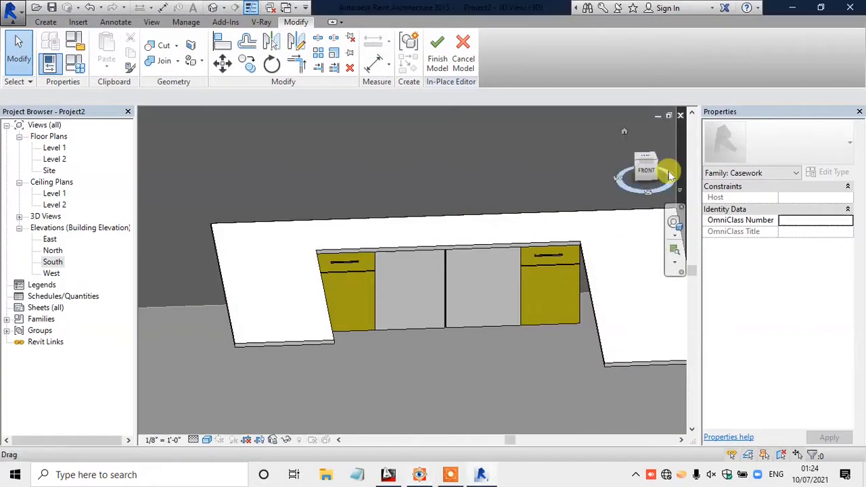
{"action": "mouse_move", "coordinate": [649, 171]}
{"action": "left_mouse_down"}
{"action": "mouse_move", "coordinate": [665, 174]}
{"action": "mouse_move", "coordinate": [532, 269]}
{"action": "left_mouse_up"}
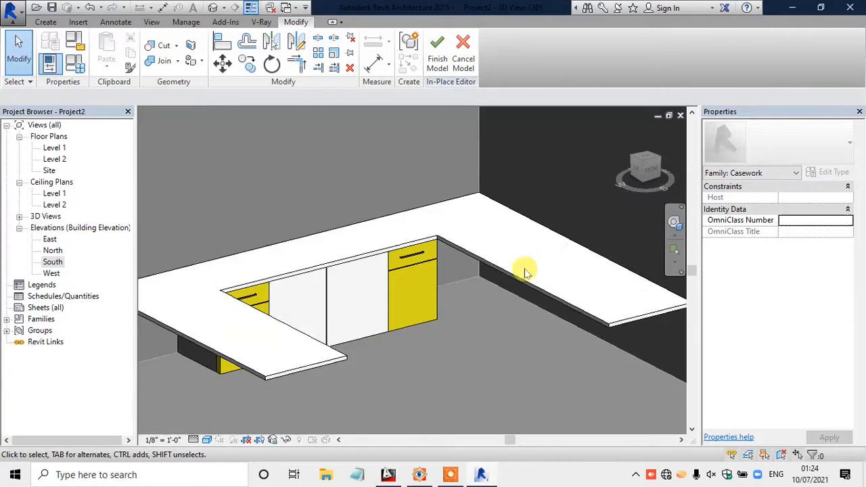
{"action": "double_click", "coordinate": [59, 148]}
{"action": "scroll", "coordinate": [338, 224], "scroll_direction": "down", "scroll_amount": 6}
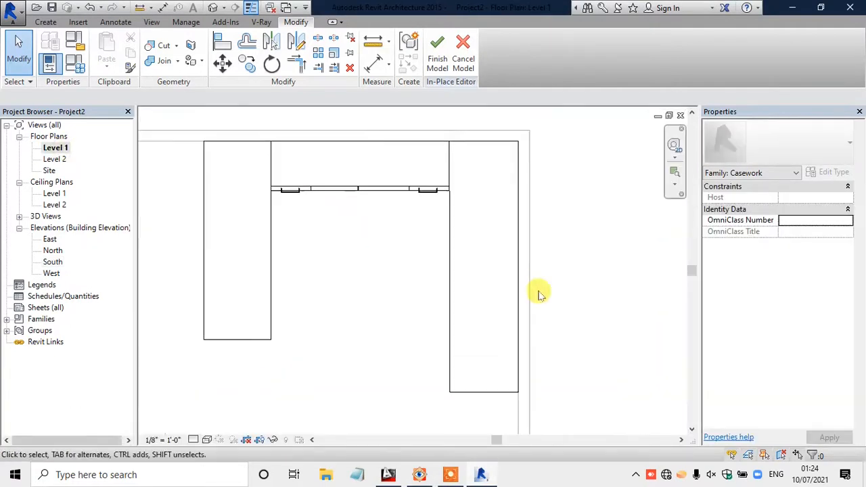
{"action": "scroll", "coordinate": [539, 294], "scroll_direction": "up", "scroll_amount": 1}
{"action": "left_click", "coordinate": [54, 24]}
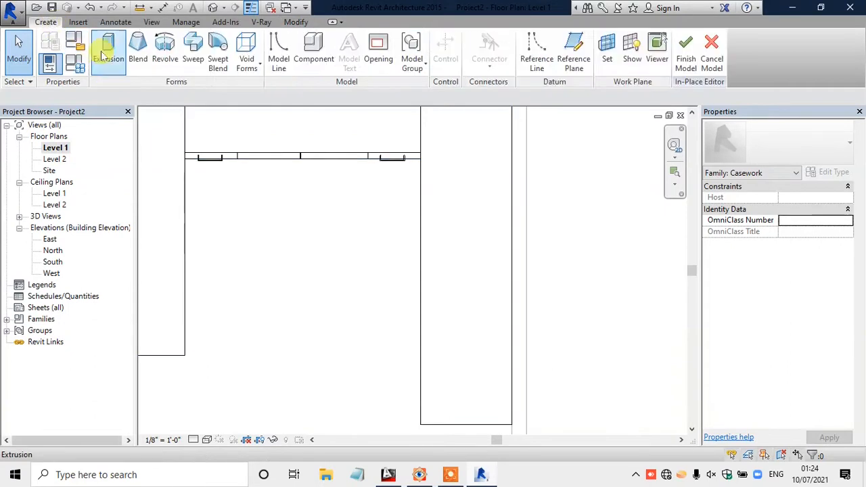
{"action": "left_click", "coordinate": [474, 41]}
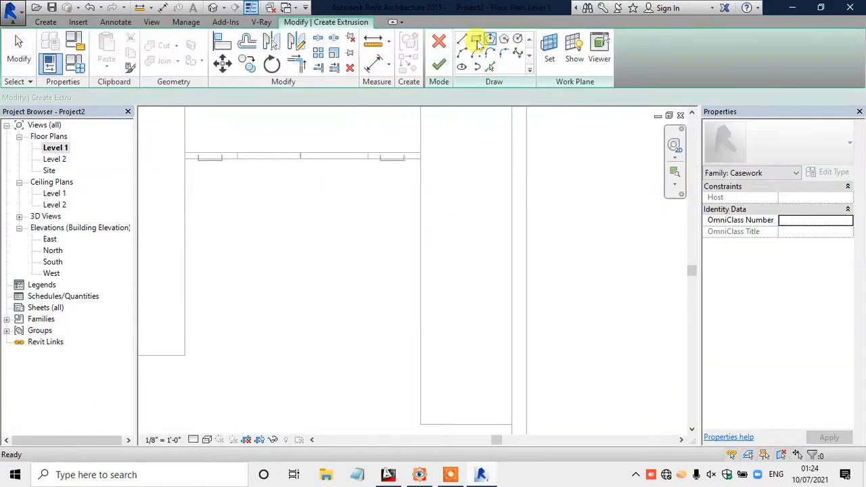
{"action": "left_click", "coordinate": [422, 158]}
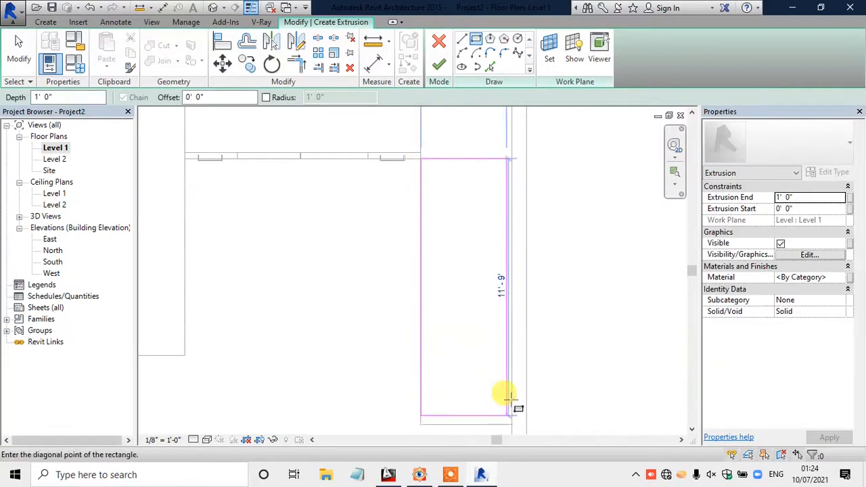
{"action": "left_click", "coordinate": [511, 424]}
{"action": "key", "text": "Escape"}
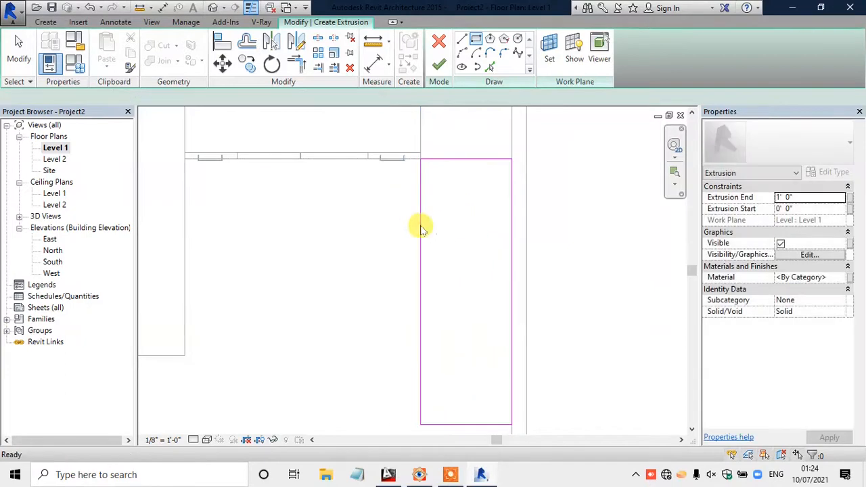
Step: Shift the profile's inner long edge about 3" inward from the countertop edge and finish the extrusion
{"action": "left_click", "coordinate": [420, 228]}
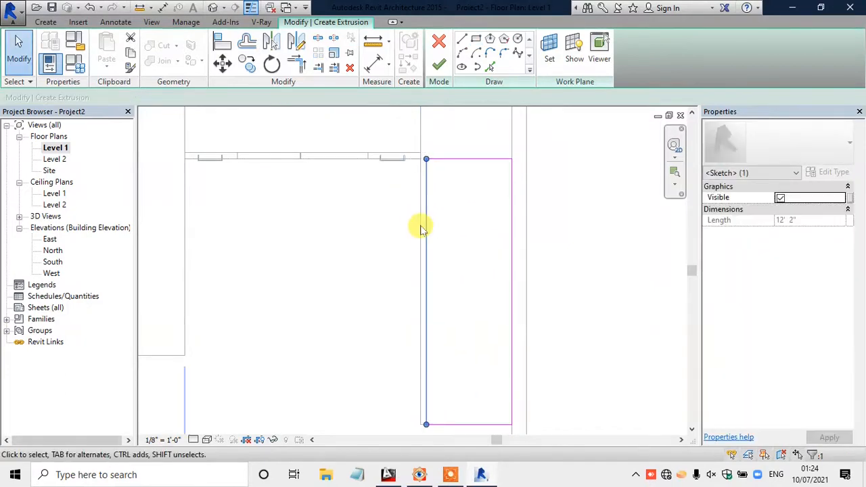
{"action": "left_click", "coordinate": [396, 220]}
{"action": "left_click", "coordinate": [438, 68]}
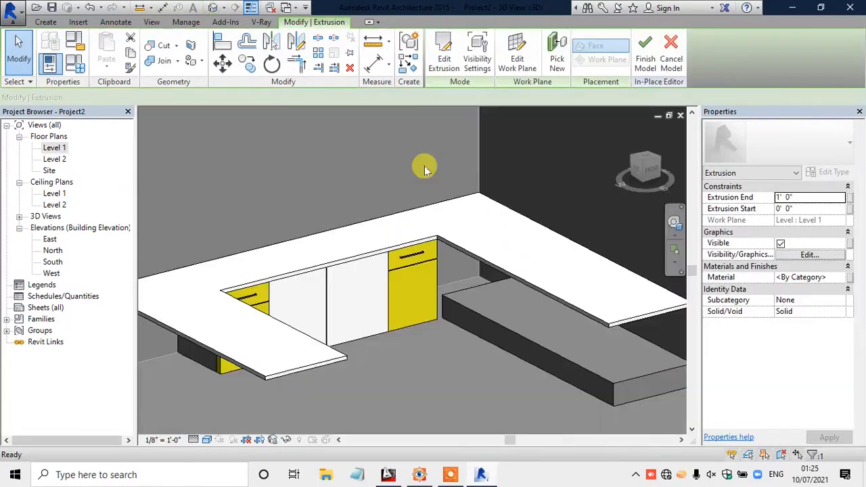
Step: Stretch the new right-leg extrusion up to the underside of the countertop in the South elevation, for an extrusion end of 3'-6"
{"action": "left_click", "coordinate": [425, 170]}
{"action": "left_click", "coordinate": [546, 332]}
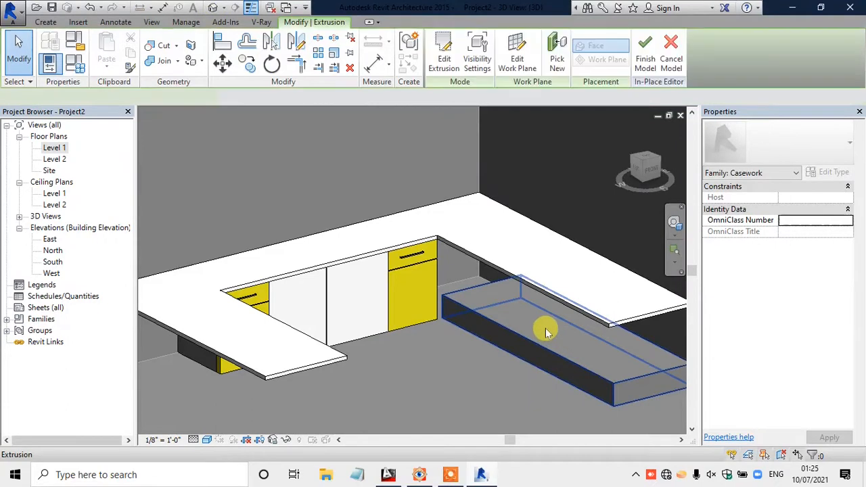
{"action": "scroll", "coordinate": [547, 332], "scroll_direction": "up", "scroll_amount": 2}
{"action": "left_click_drag", "start_coordinate": [574, 328], "coordinate": [567, 294]}
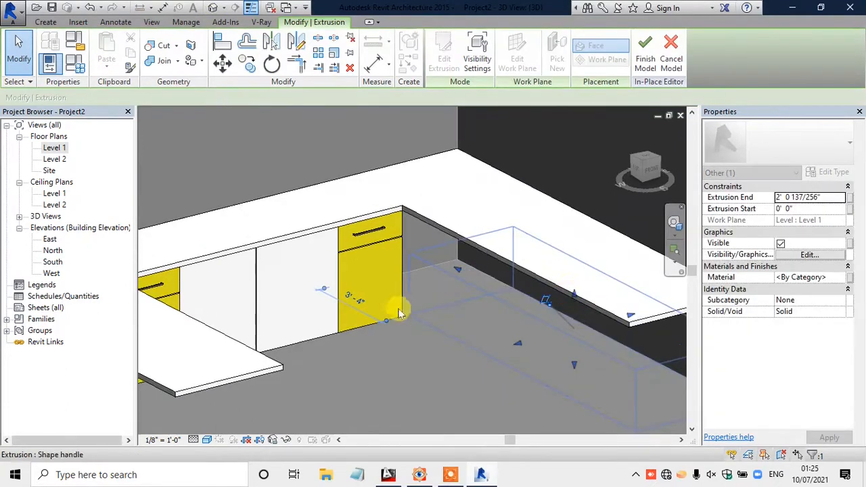
{"action": "double_click", "coordinate": [54, 262]}
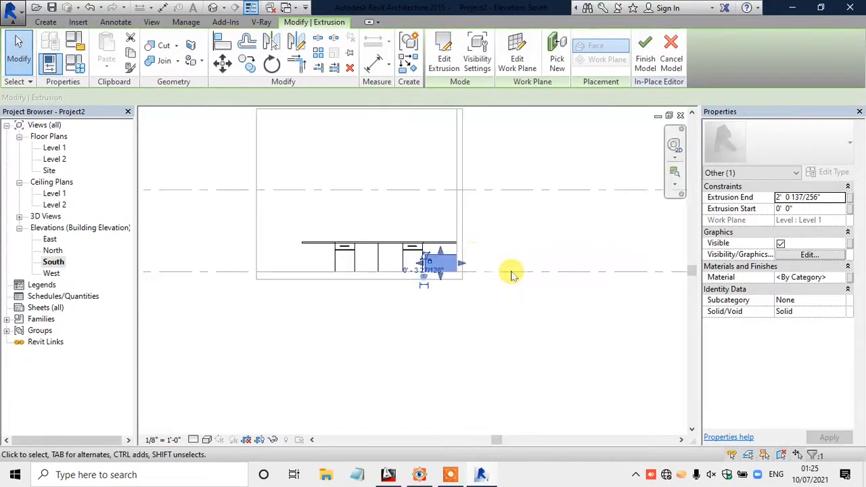
{"action": "scroll", "coordinate": [457, 251], "scroll_direction": "up", "scroll_amount": 5}
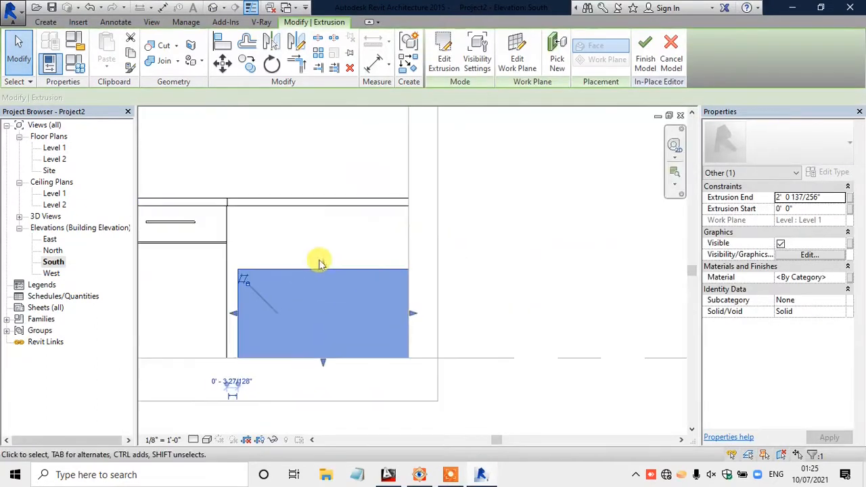
{"action": "left_click_drag", "start_coordinate": [323, 263], "coordinate": [323, 202]}
Step: In the Level 1 plan, extend the right-leg extrusion's back edge to the rear line of the back-row cabinet fronts
{"action": "double_click", "coordinate": [54, 147]}
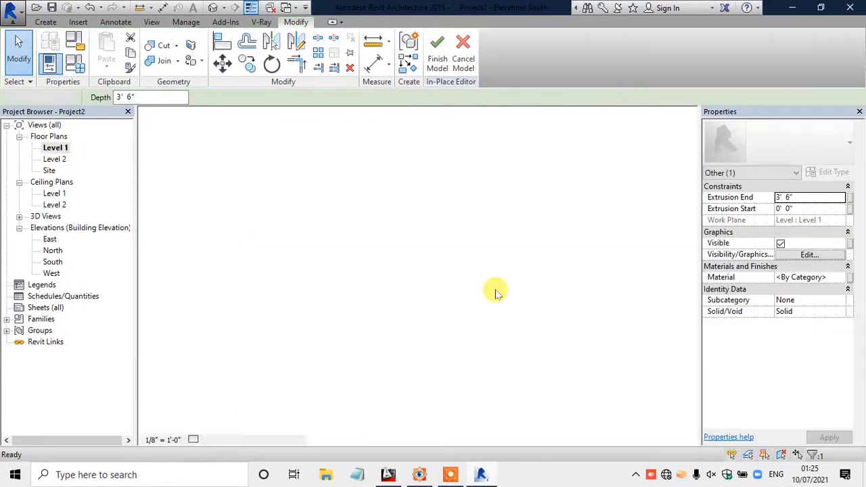
{"action": "left_click", "coordinate": [464, 136]}
{"action": "scroll", "coordinate": [464, 139], "scroll_direction": "up", "scroll_amount": 2}
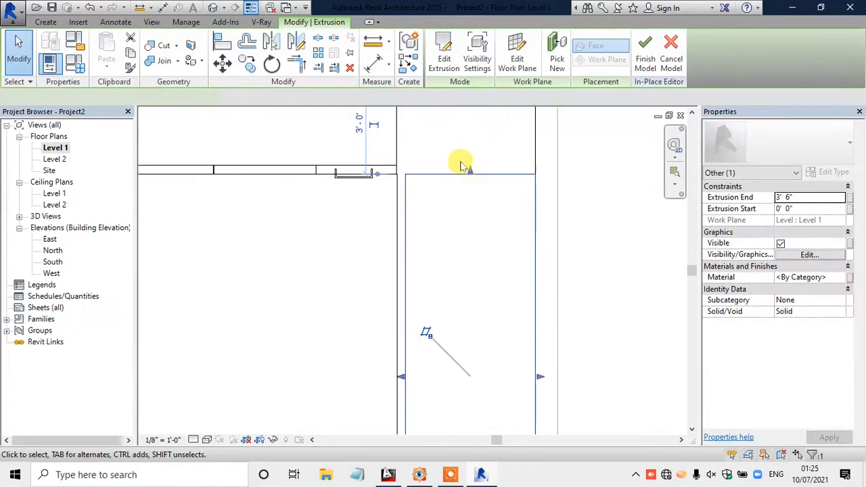
{"action": "left_click_drag", "start_coordinate": [471, 171], "coordinate": [472, 166]}
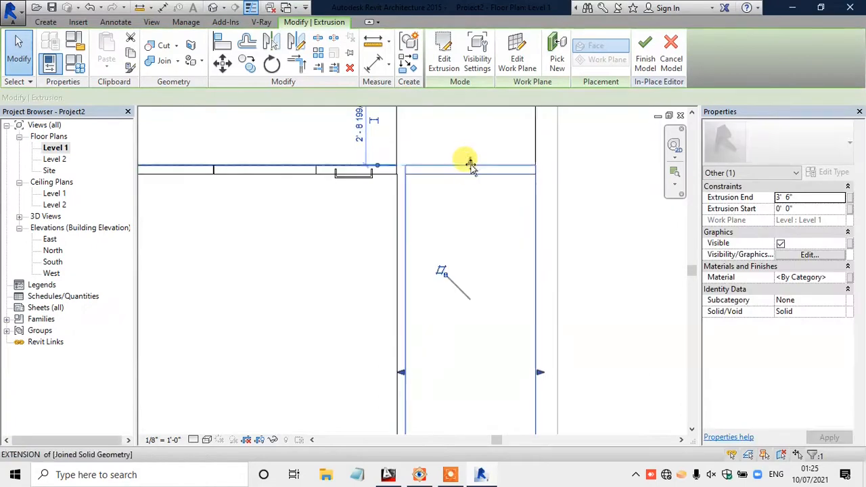
{"action": "left_click", "coordinate": [609, 211]}
Step: Check the reference image and extrude a front panel 3" thick and about 3'-3" long along the right leg, starting at the inner corner
{"action": "left_click", "coordinate": [420, 473]}
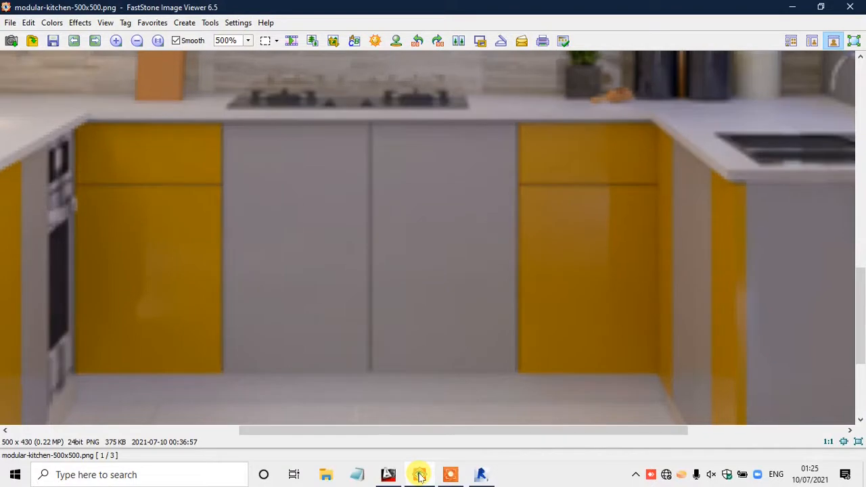
{"action": "left_click", "coordinate": [419, 475]}
{"action": "left_click", "coordinate": [46, 22]}
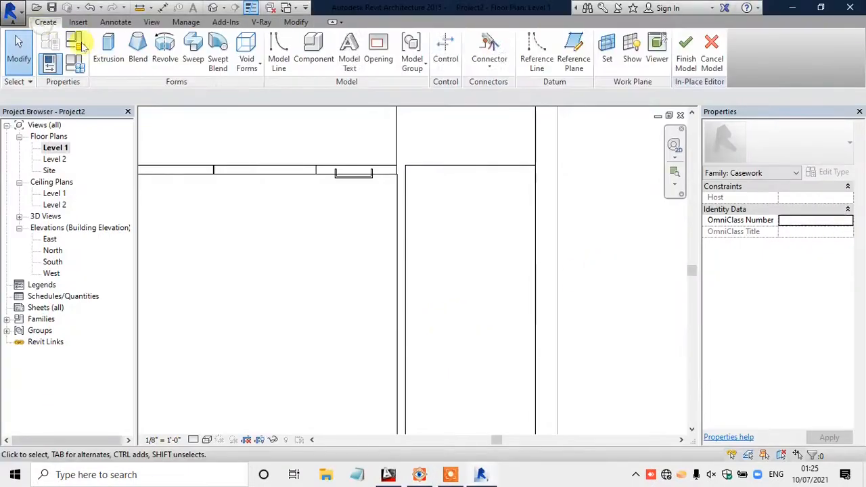
{"action": "left_click", "coordinate": [109, 51]}
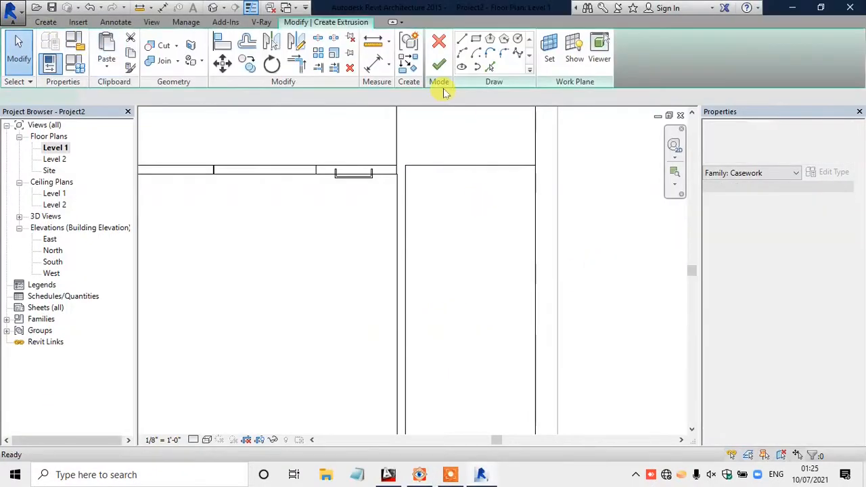
{"action": "scroll", "coordinate": [421, 181], "scroll_direction": "up", "scroll_amount": 2}
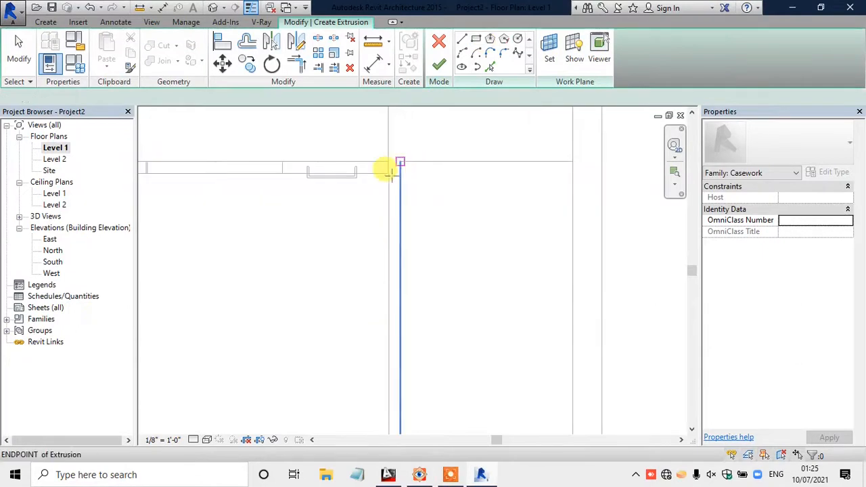
{"action": "left_click", "coordinate": [389, 174]}
{"action": "scroll", "coordinate": [447, 149], "scroll_direction": "down", "scroll_amount": 3}
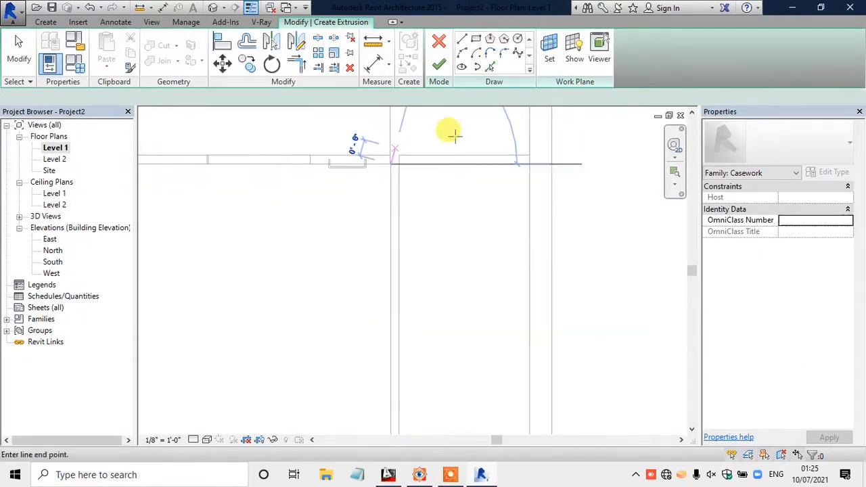
{"action": "left_click", "coordinate": [476, 41]}
{"action": "scroll", "coordinate": [404, 155], "scroll_direction": "up", "scroll_amount": 3}
{"action": "left_click", "coordinate": [398, 159]}
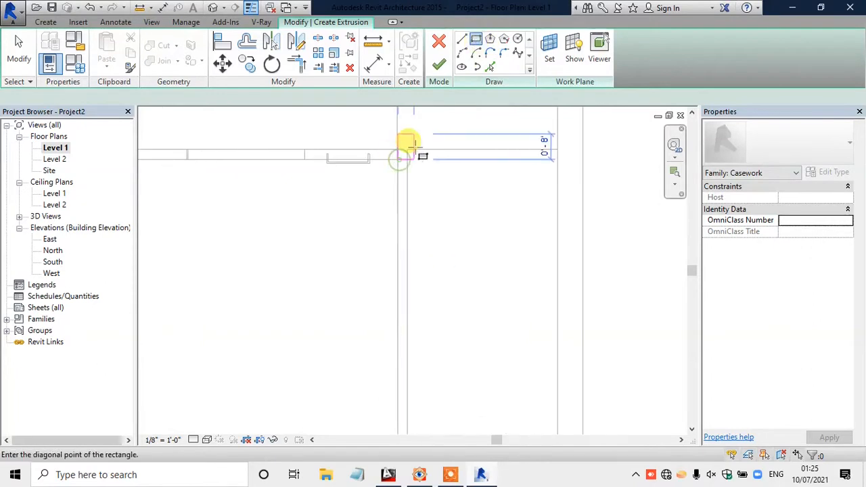
{"action": "scroll", "coordinate": [409, 223], "scroll_direction": "down", "scroll_amount": 1}
{"action": "left_click", "coordinate": [406, 242]}
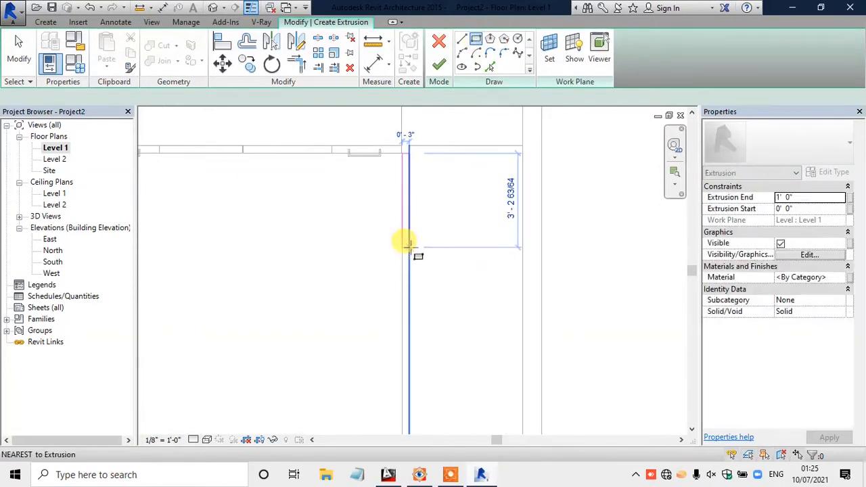
{"action": "scroll", "coordinate": [458, 136], "scroll_direction": "down", "scroll_amount": 2}
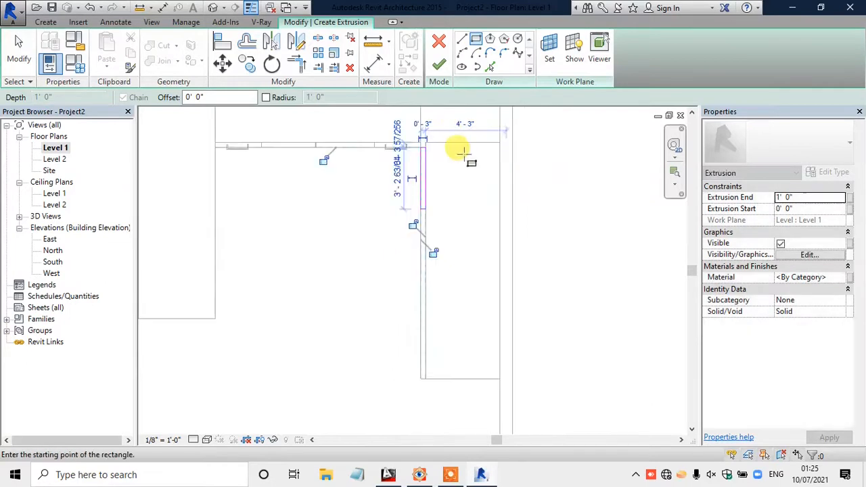
{"action": "key", "text": "Escape"}
{"action": "scroll", "coordinate": [446, 218], "scroll_direction": "up", "scroll_amount": 1}
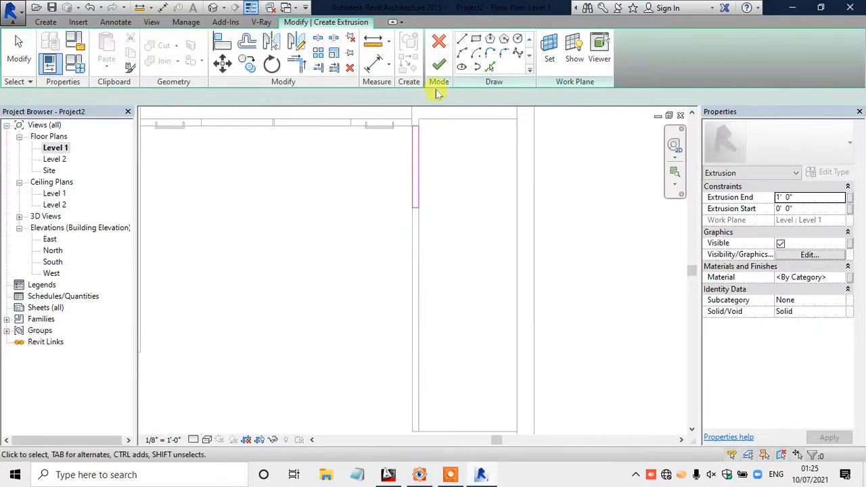
{"action": "left_click", "coordinate": [441, 68]}
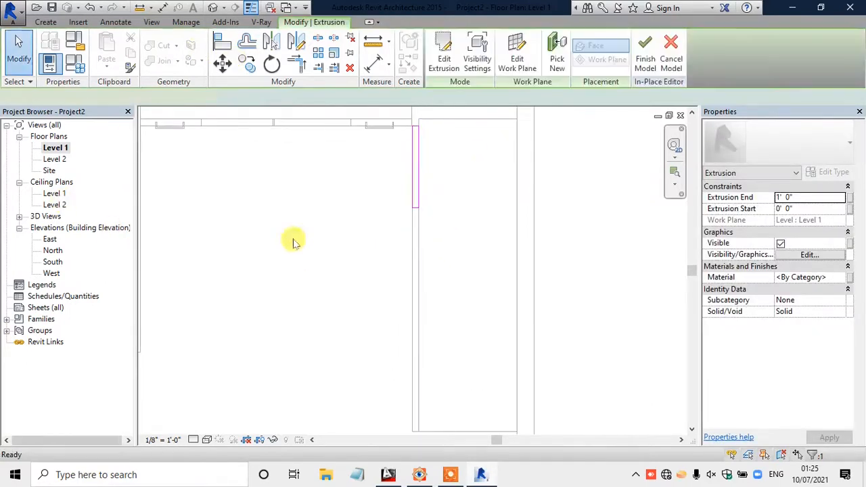
Step: Stretch the corner front panel up to the underside of the countertop in the 3D view
{"action": "left_click", "coordinate": [213, 9]}
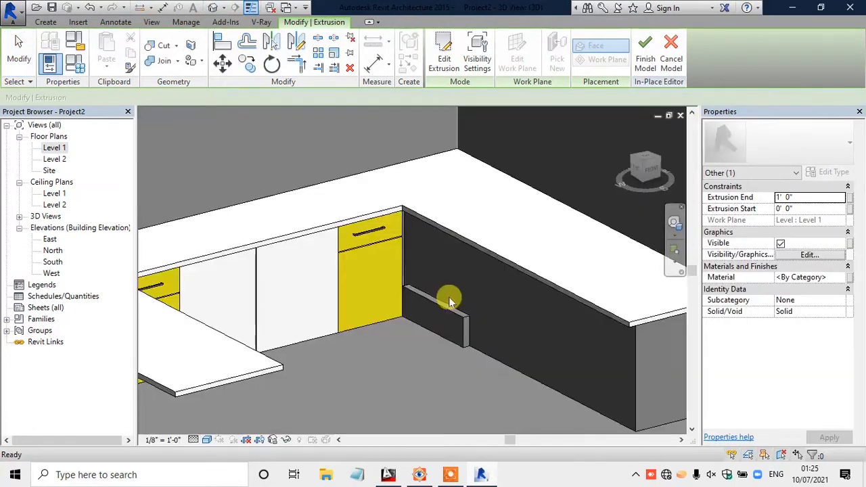
{"action": "key", "text": "Escape"}
{"action": "scroll", "coordinate": [445, 303], "scroll_direction": "up", "scroll_amount": 2}
{"action": "left_click", "coordinate": [430, 303]}
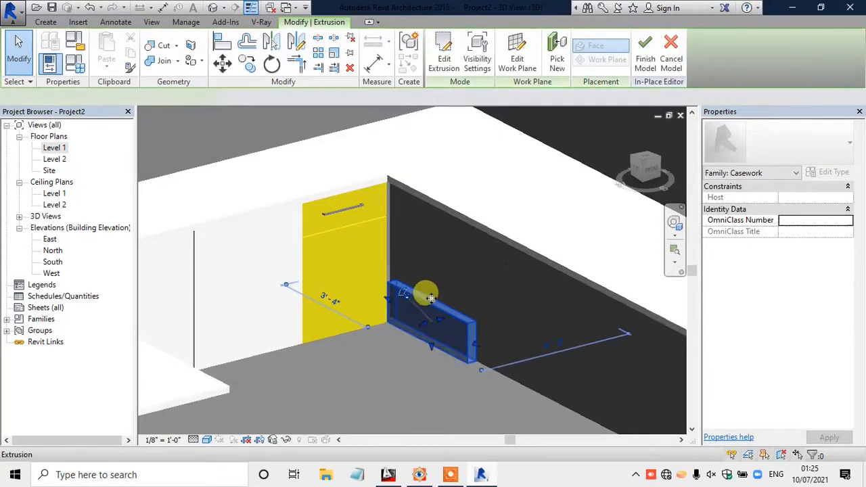
{"action": "left_click_drag", "start_coordinate": [430, 303], "coordinate": [433, 205]}
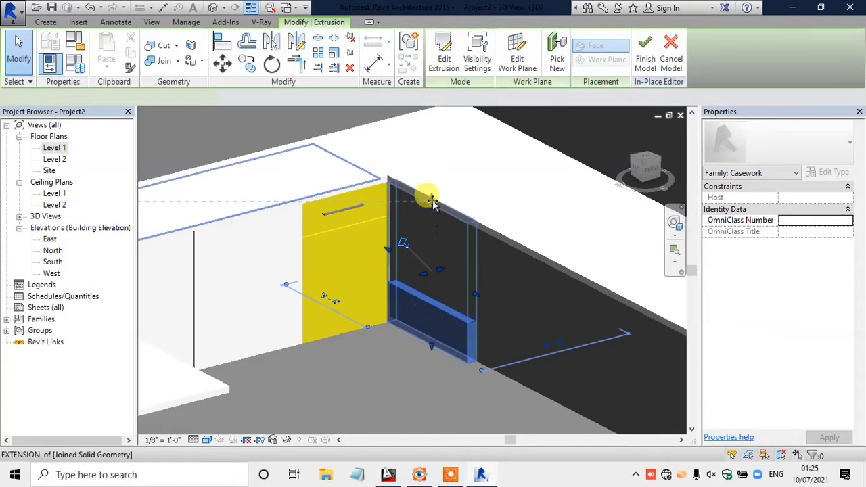
{"action": "left_click", "coordinate": [309, 128]}
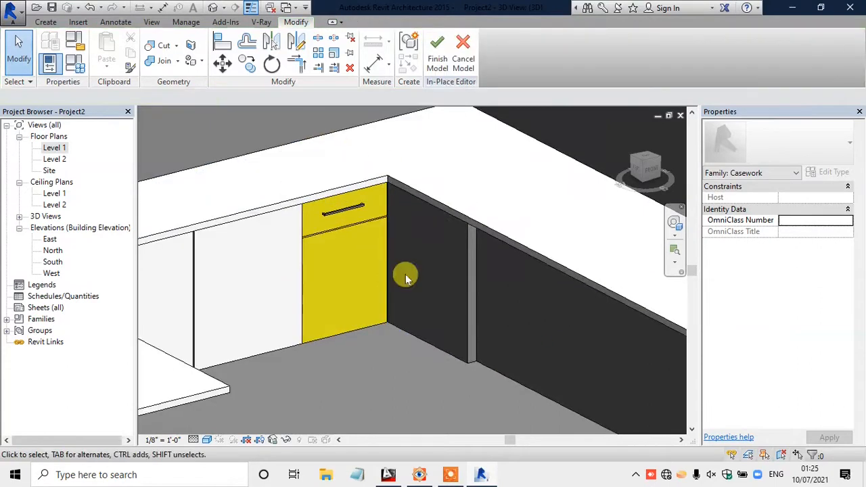
{"action": "middle_click_drag", "start_coordinate": [295, 201], "coordinate": [385, 257], "text": "shift"}
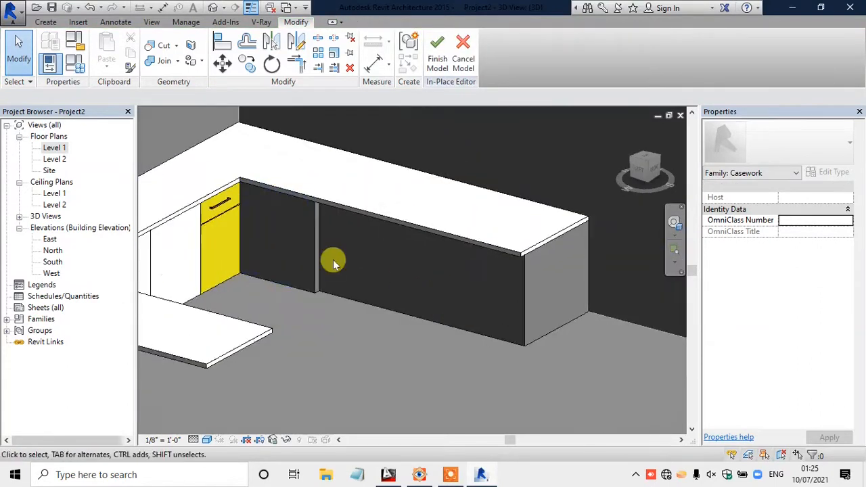
{"action": "left_click", "coordinate": [320, 256]}
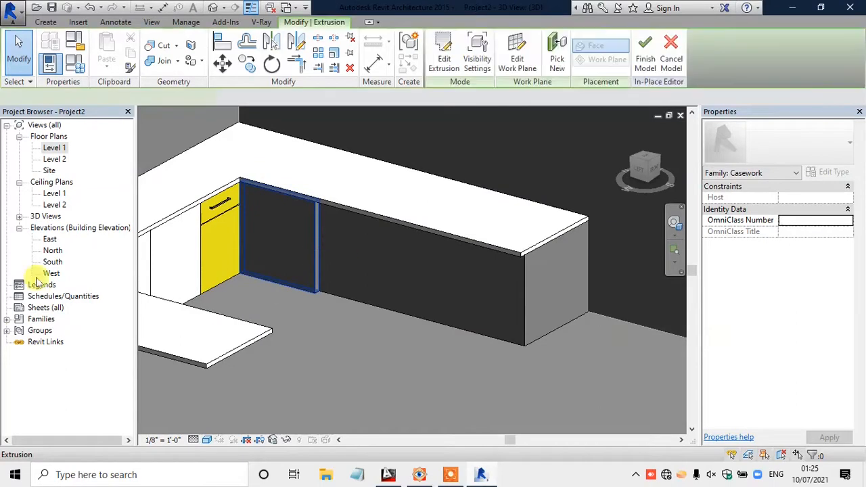
{"action": "double_click", "coordinate": [54, 251]}
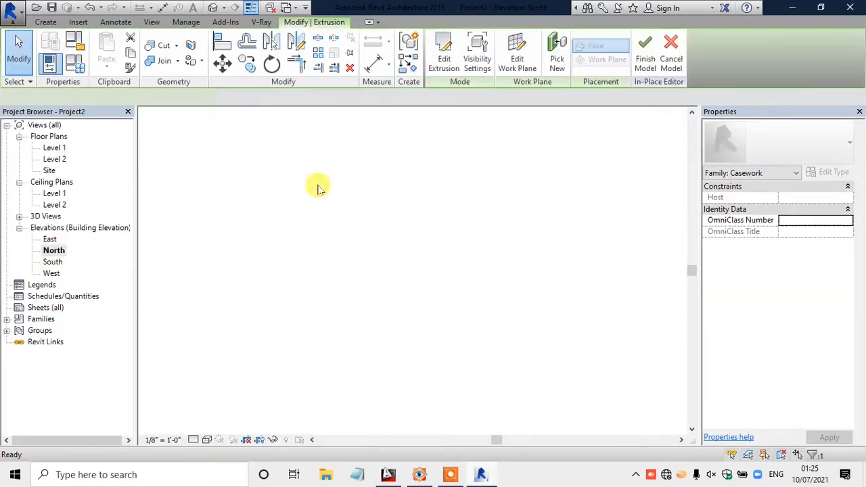
{"action": "scroll", "coordinate": [363, 230], "scroll_direction": "down", "scroll_amount": 1}
{"action": "scroll", "coordinate": [387, 230], "scroll_direction": "up", "scroll_amount": 5}
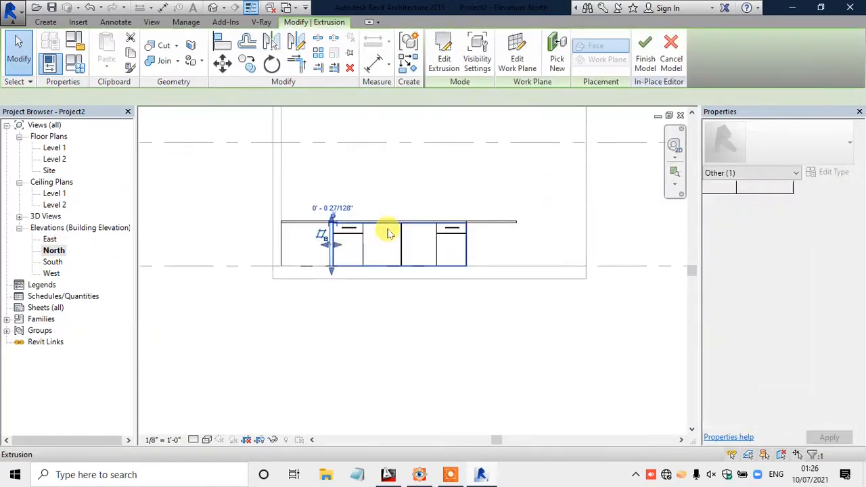
{"action": "left_click", "coordinate": [359, 367]}
{"action": "left_click", "coordinate": [214, 9]}
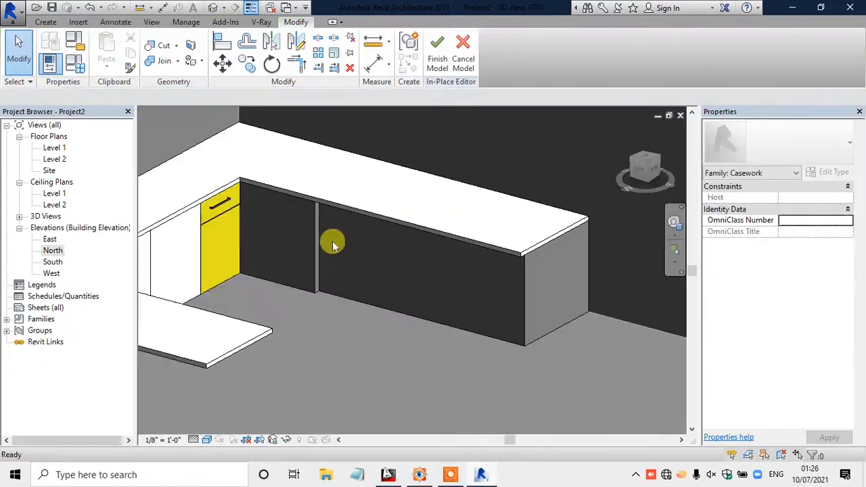
Step: In the Level 1 plan, copy the corner front panel along the right leg to the leg's open end
{"action": "double_click", "coordinate": [55, 147]}
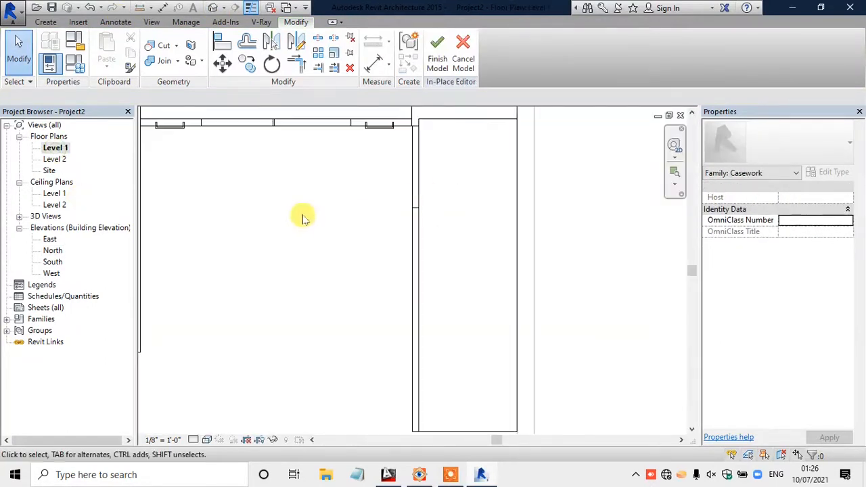
{"action": "left_click", "coordinate": [419, 194]}
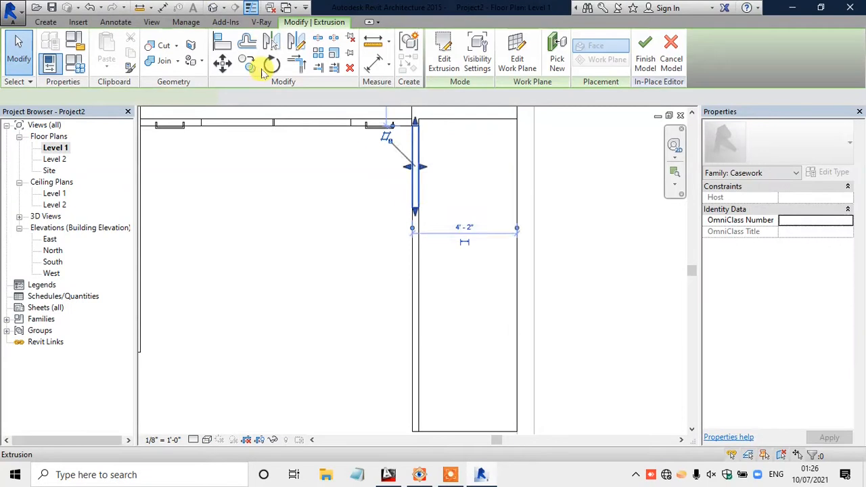
{"action": "left_click", "coordinate": [250, 63]}
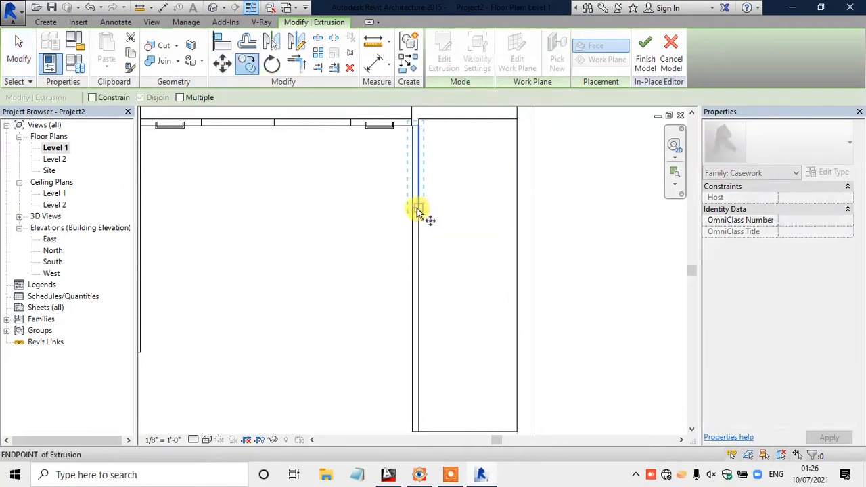
{"action": "left_click", "coordinate": [415, 211]}
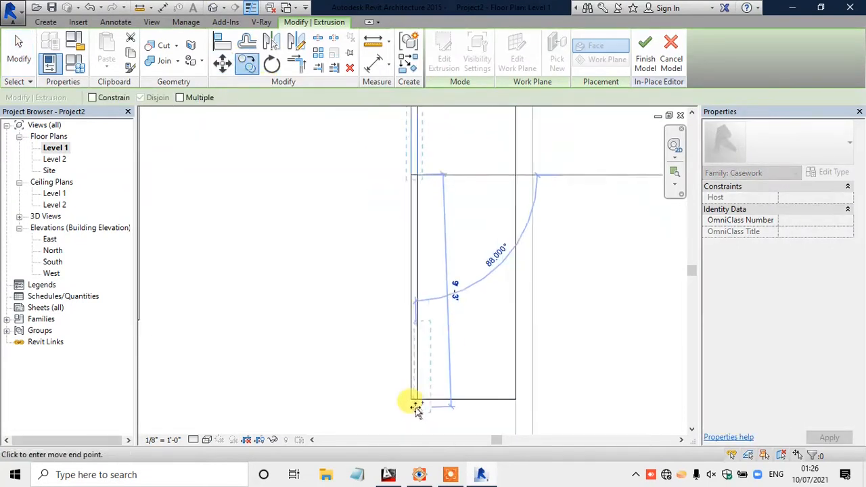
{"action": "left_click", "coordinate": [361, 364]}
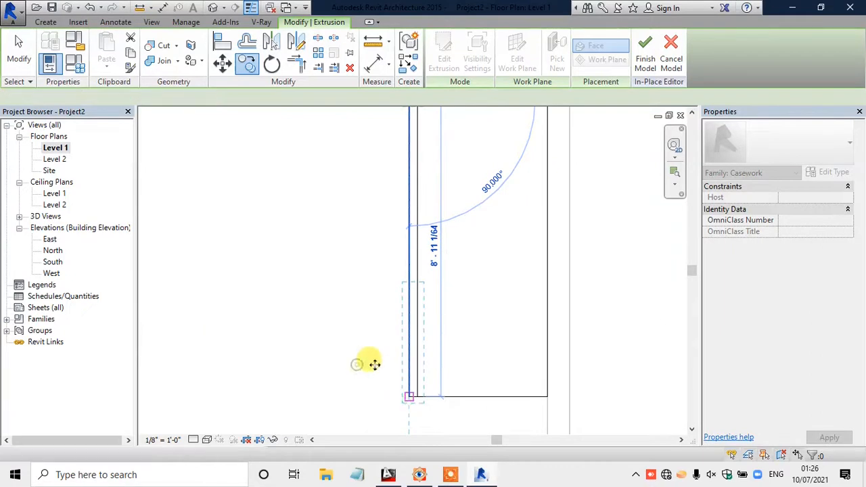
{"action": "key", "text": "Escape"}
{"action": "scroll", "coordinate": [451, 372], "scroll_direction": "down", "scroll_amount": 1}
{"action": "scroll", "coordinate": [380, 284], "scroll_direction": "down", "scroll_amount": 2}
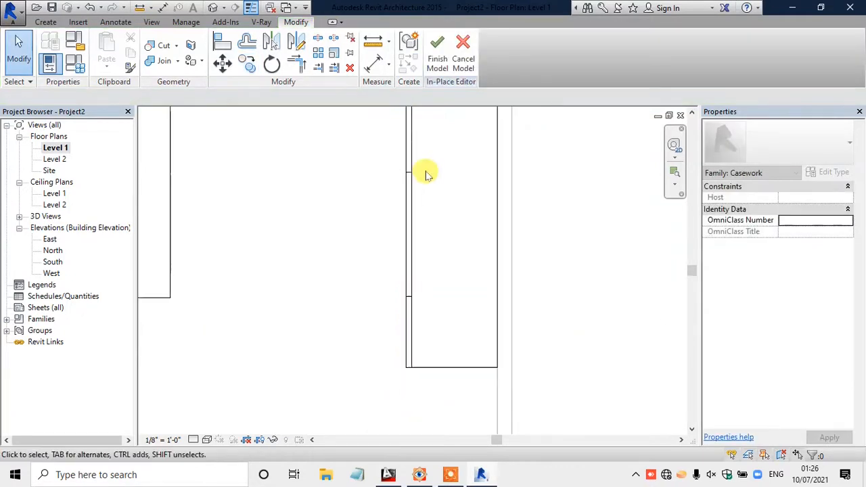
Step: Extrude a middle front panel 3" thick and about 5'-8" long, filling the gap between the corner and end panels
{"action": "scroll", "coordinate": [424, 172], "scroll_direction": "up", "scroll_amount": 1}
{"action": "left_click", "coordinate": [46, 22]}
{"action": "left_click", "coordinate": [109, 47]}
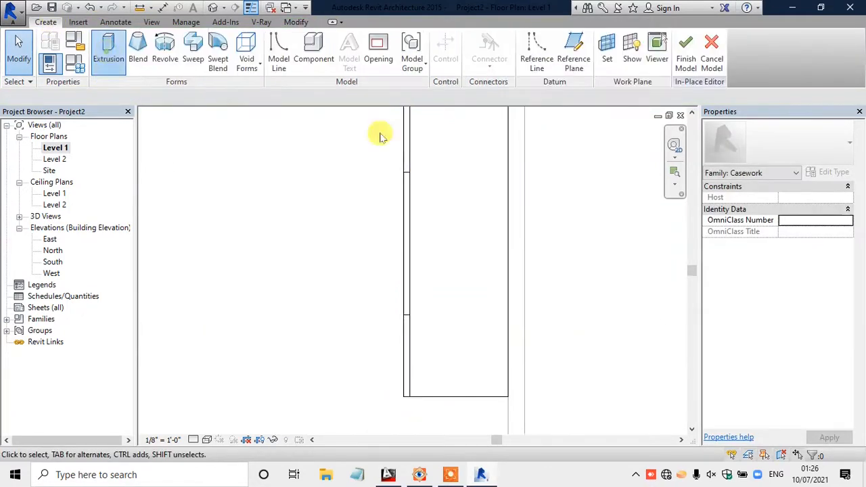
{"action": "left_click", "coordinate": [475, 38]}
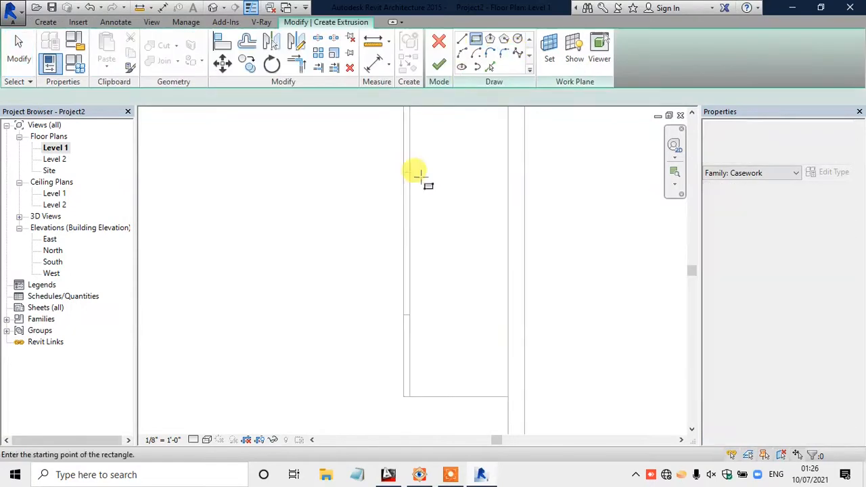
{"action": "scroll", "coordinate": [396, 166], "scroll_direction": "up", "scroll_amount": 1}
{"action": "left_click", "coordinate": [396, 166]}
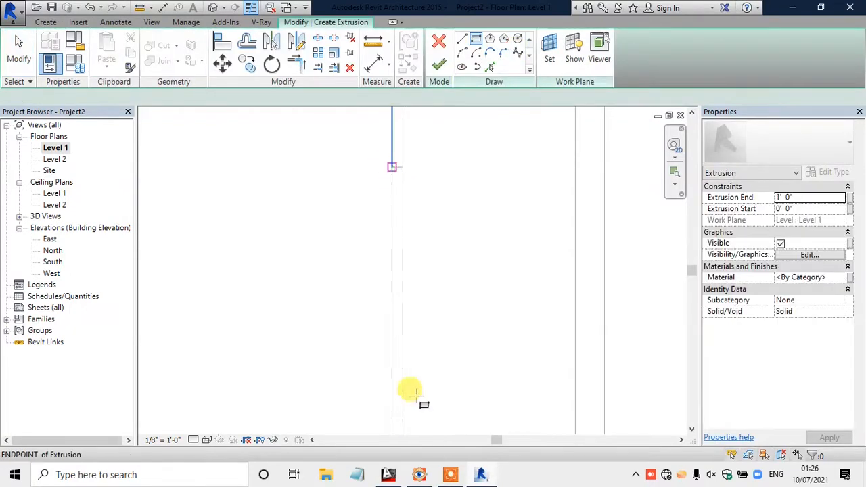
{"action": "left_click", "coordinate": [402, 416]}
{"action": "left_click", "coordinate": [439, 63]}
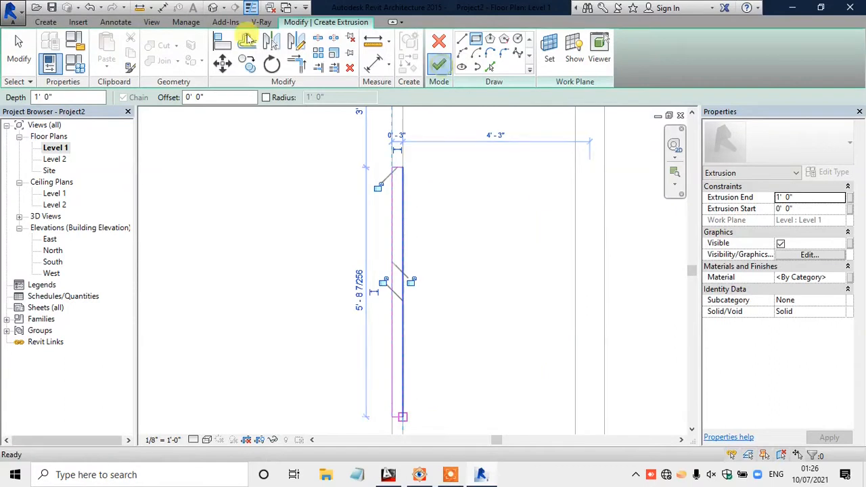
Step: Stretch the middle front panel up to the underside of the countertop in the 3D view
{"action": "left_click", "coordinate": [214, 9]}
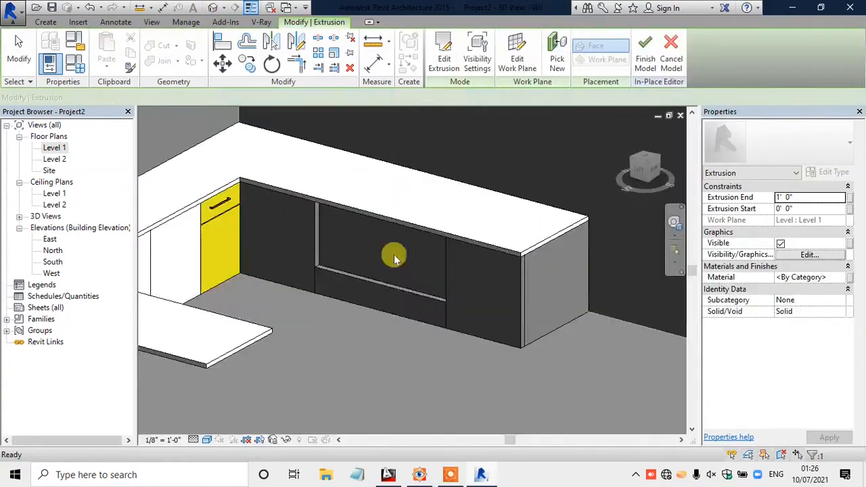
{"action": "scroll", "coordinate": [358, 219], "scroll_direction": "up", "scroll_amount": 2}
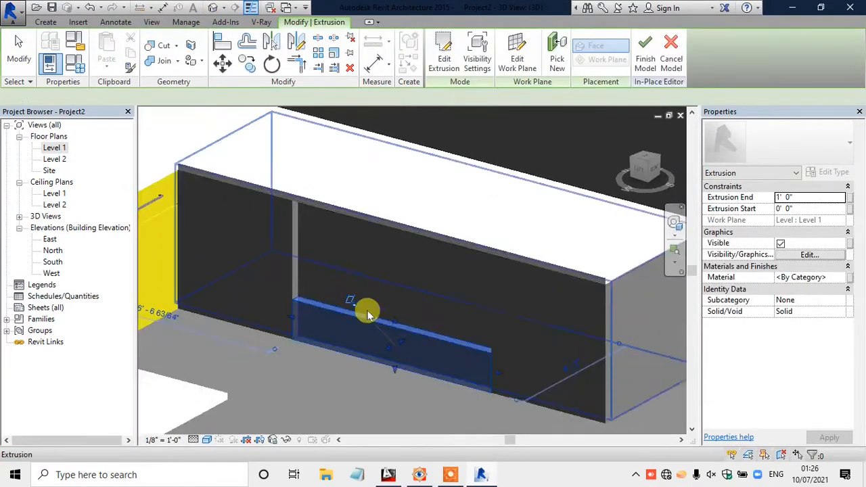
{"action": "left_click_drag", "start_coordinate": [397, 324], "coordinate": [386, 225]}
{"action": "key", "text": "Escape"}
{"action": "scroll", "coordinate": [476, 308], "scroll_direction": "down", "scroll_amount": 1}
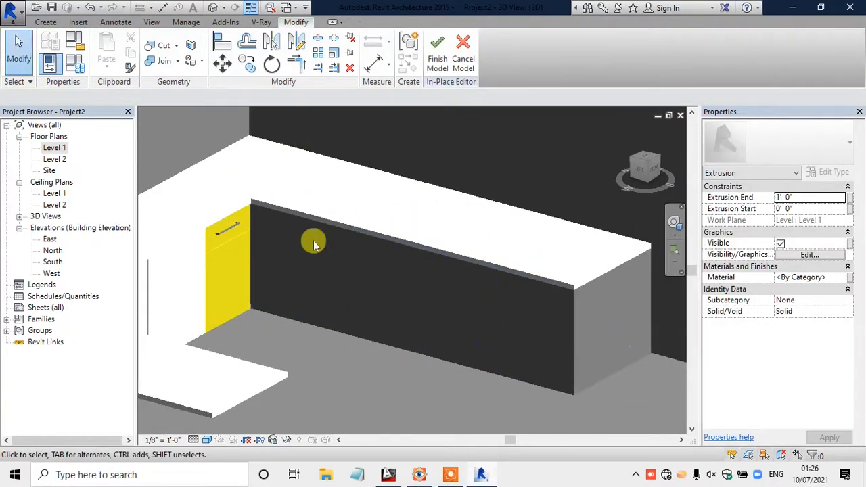
{"action": "scroll", "coordinate": [314, 240], "scroll_direction": "up", "scroll_amount": 1}
Step: Check the reference image and start a void extrusion with the corner panel's front face as its work plane
{"action": "left_click", "coordinate": [427, 478]}
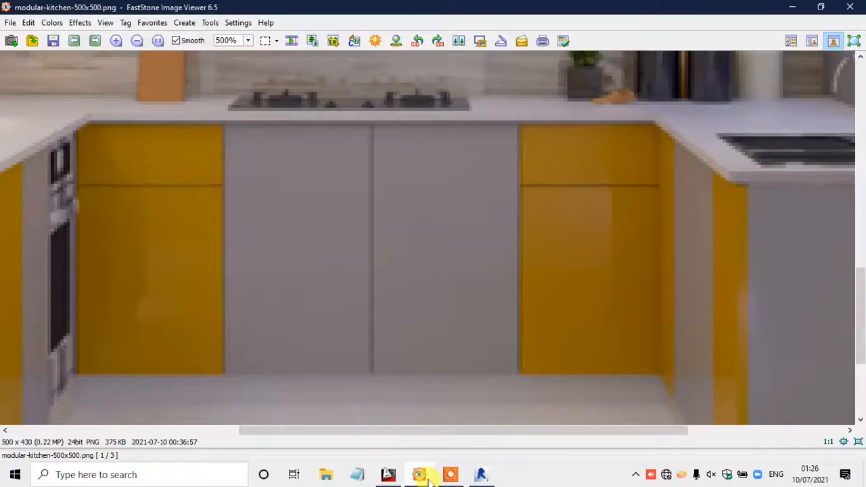
{"action": "left_click", "coordinate": [428, 477]}
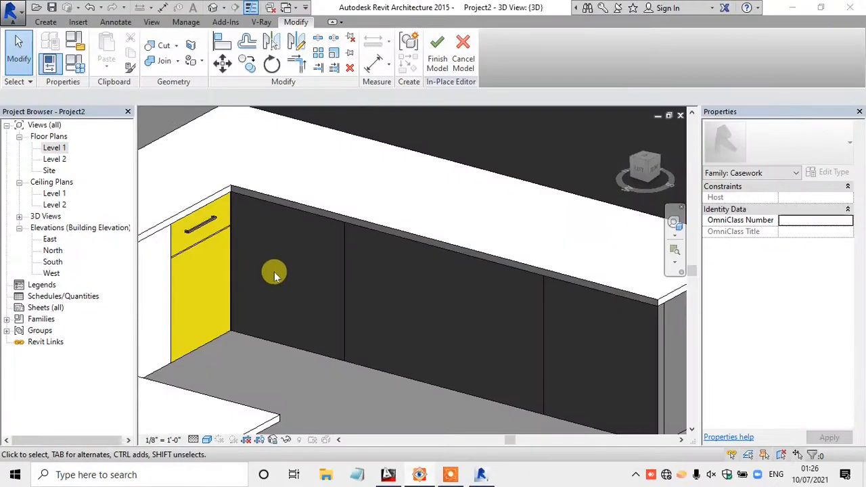
{"action": "scroll", "coordinate": [275, 276], "scroll_direction": "up", "scroll_amount": 1}
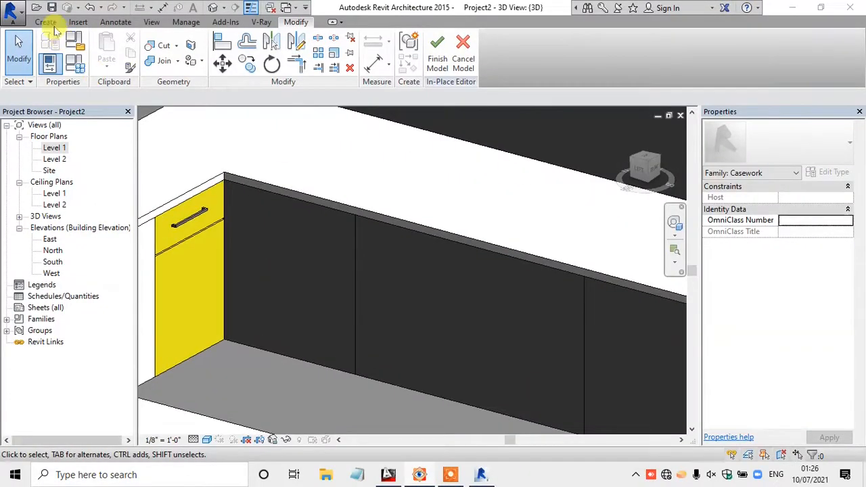
{"action": "left_click", "coordinate": [46, 22]}
{"action": "left_click", "coordinate": [246, 54]}
{"action": "left_click", "coordinate": [280, 88]}
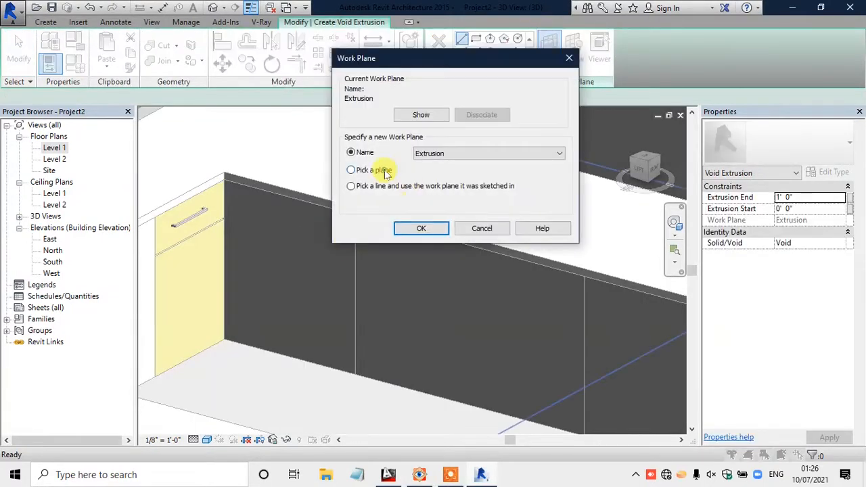
{"action": "left_click", "coordinate": [420, 230]}
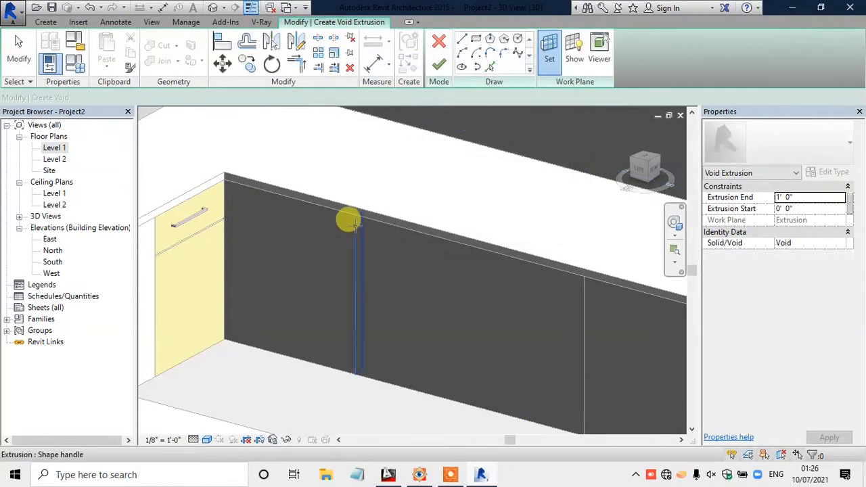
{"action": "left_click", "coordinate": [345, 223]}
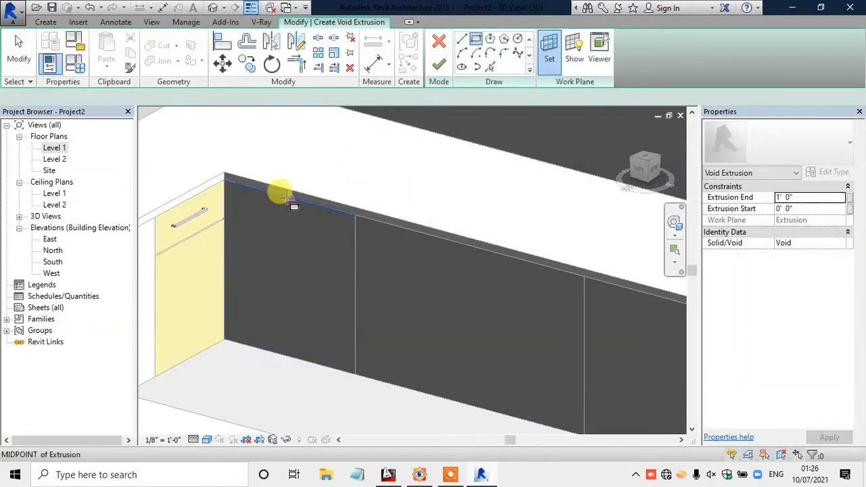
Step: Try to sketch a full-height void rectangle about 1" wide down the middle of the corner panel
{"action": "left_click", "coordinate": [296, 303]}
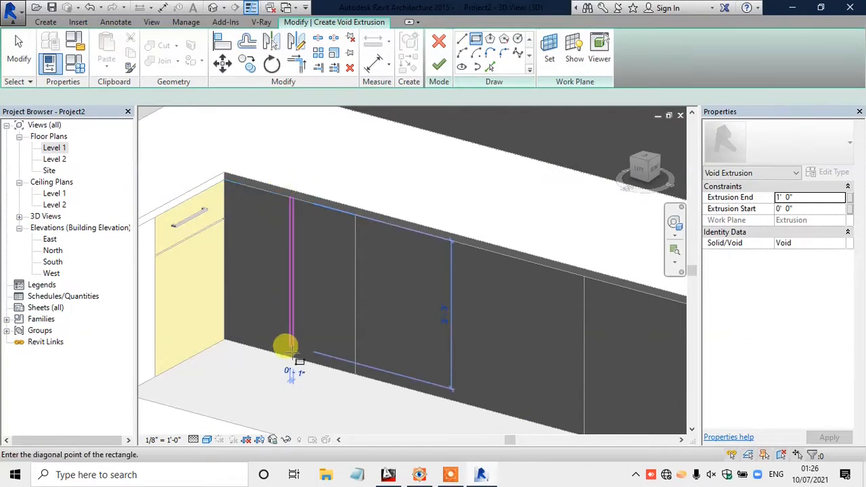
{"action": "left_click", "coordinate": [291, 355]}
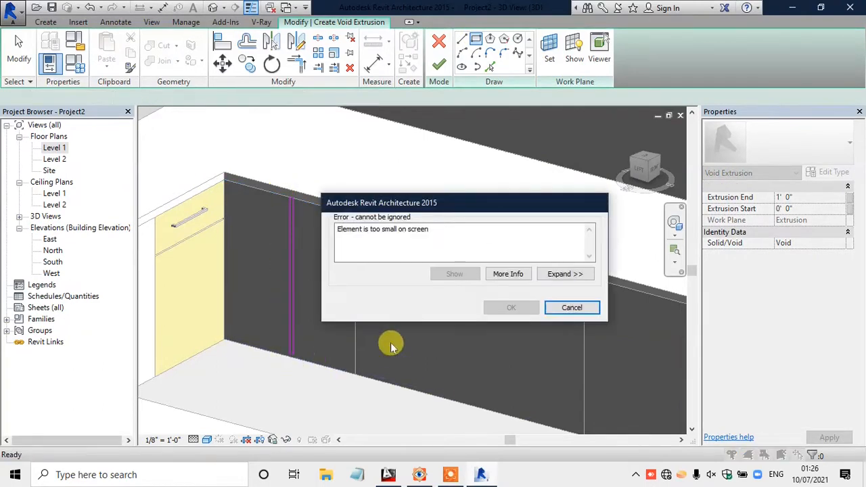
{"action": "left_click", "coordinate": [568, 309]}
Step: Sketch a full-height void rectangle about 7/8" wide from the midpoint of the corner panel's top edge to the floor
{"action": "scroll", "coordinate": [264, 340], "scroll_direction": "up", "scroll_amount": 2}
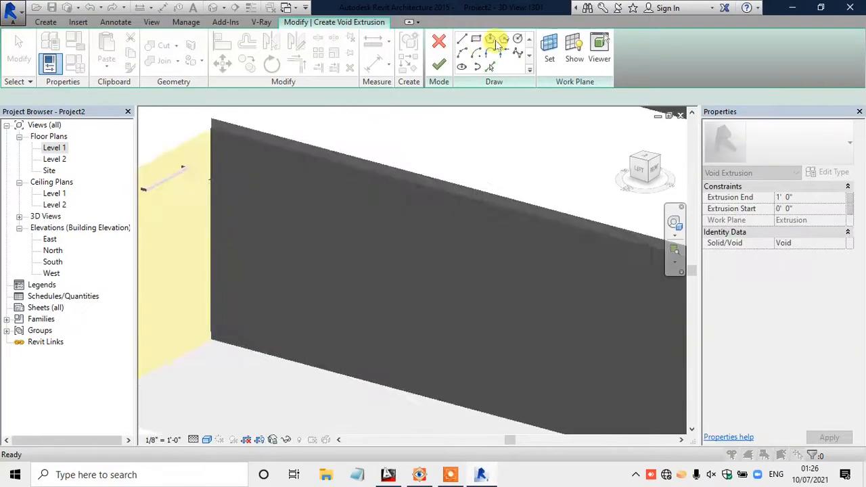
{"action": "left_click", "coordinate": [477, 40]}
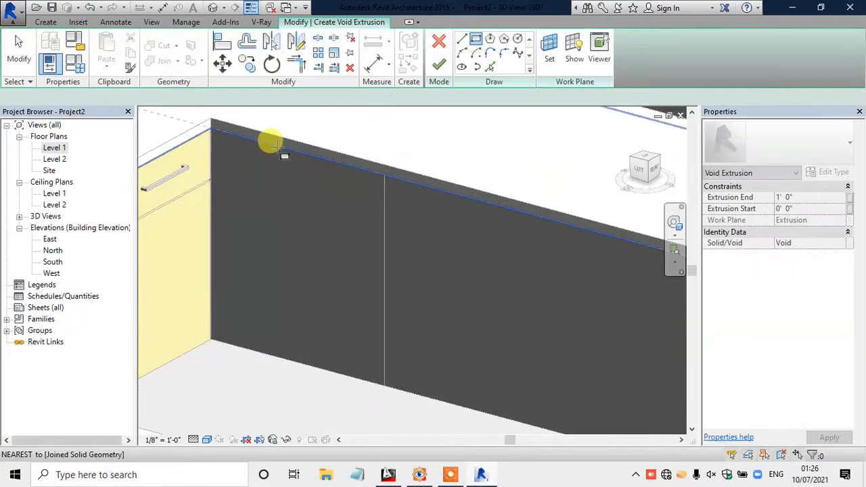
{"action": "left_click", "coordinate": [281, 355]}
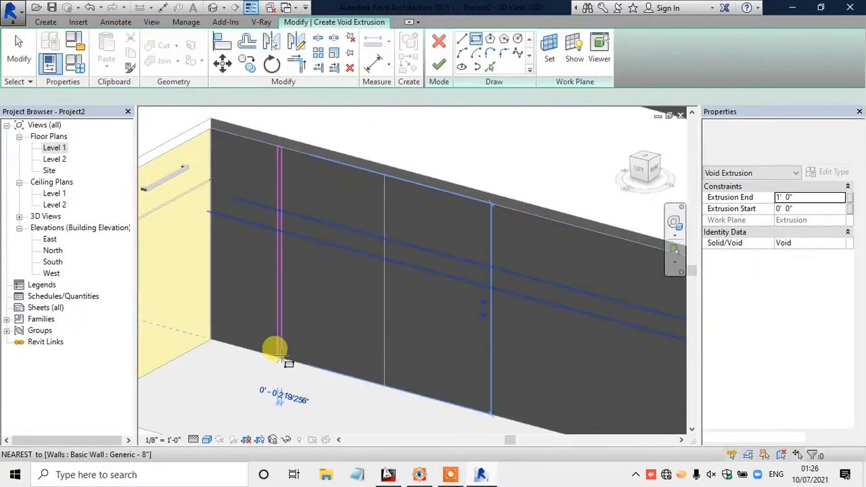
{"action": "key", "text": "Escape"}
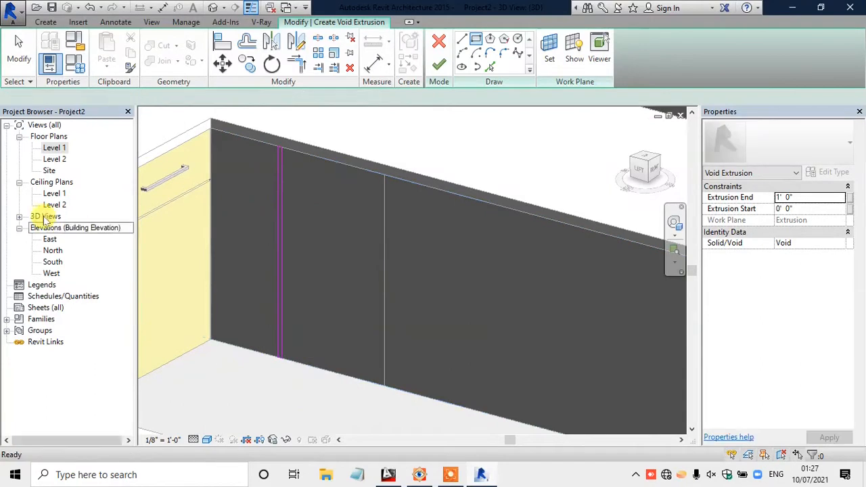
Step: In the East elevation, narrow the void rectangle to about 3/8" by nudging one long edge inward, and finish the void extrusion
{"action": "double_click", "coordinate": [49, 240]}
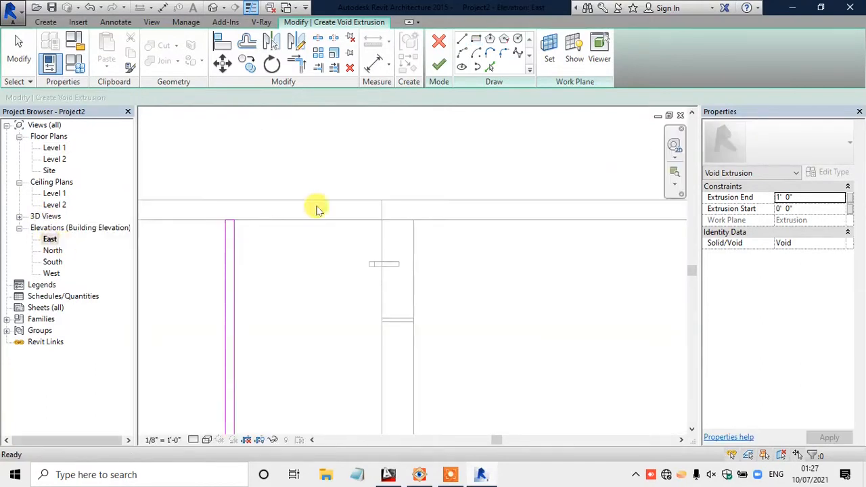
{"action": "scroll", "coordinate": [357, 198], "scroll_direction": "down", "scroll_amount": 7}
{"action": "scroll", "coordinate": [338, 335], "scroll_direction": "up", "scroll_amount": 2}
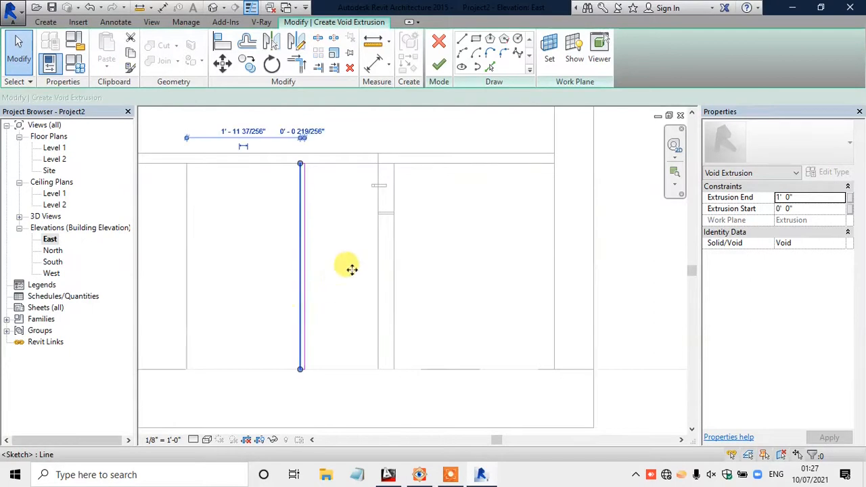
{"action": "key", "text": "Right"}
{"action": "left_click", "coordinate": [439, 66]}
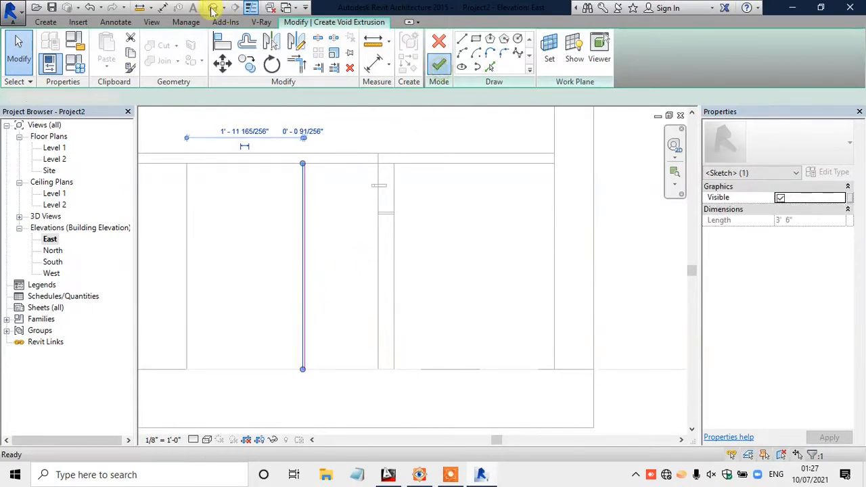
Step: Check the corner-panel groove in 3D, and in the Level 1 plan shorten the void extrusion's depth to 3" to match the panel thickness
{"action": "left_click", "coordinate": [214, 8]}
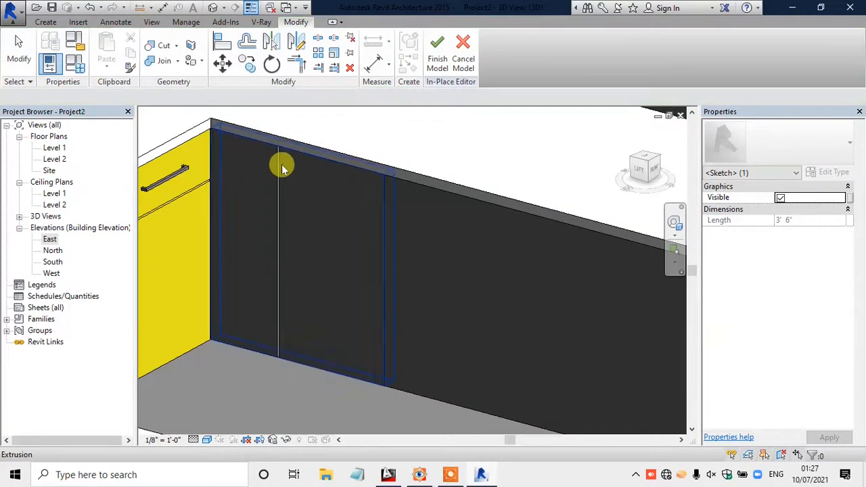
{"action": "double_click", "coordinate": [55, 148]}
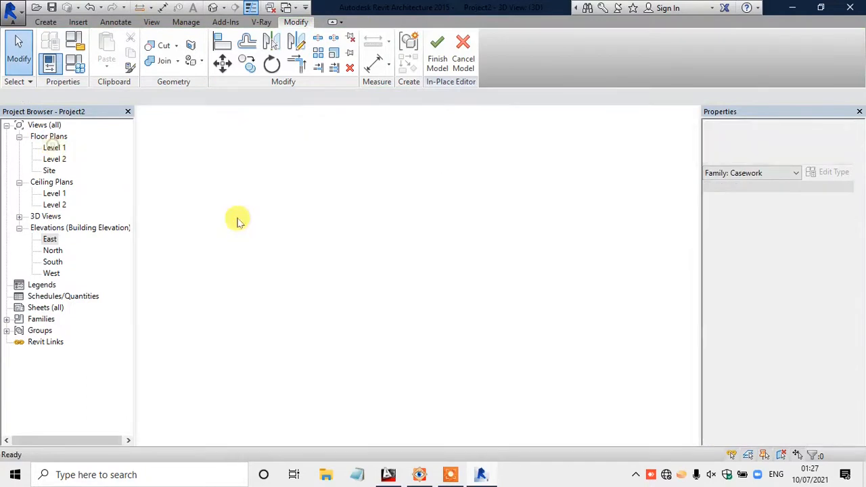
{"action": "scroll", "coordinate": [353, 224], "scroll_direction": "down", "scroll_amount": 2}
{"action": "scroll", "coordinate": [388, 190], "scroll_direction": "up", "scroll_amount": 1}
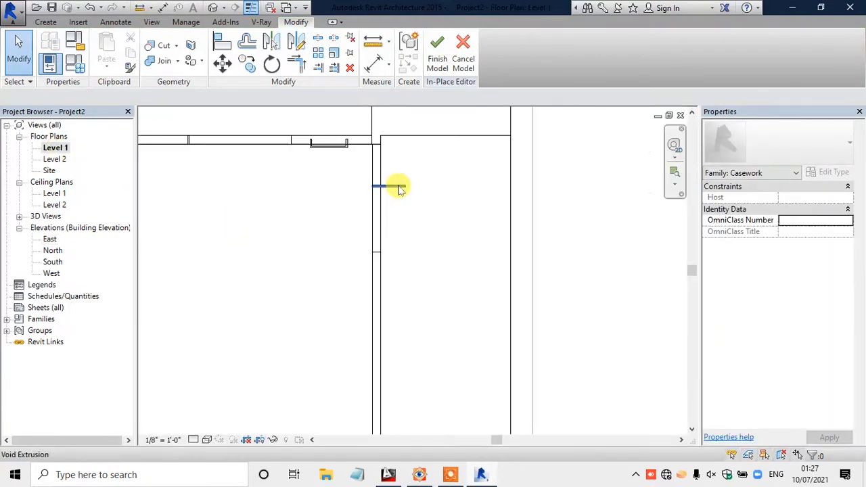
{"action": "left_click", "coordinate": [399, 189]}
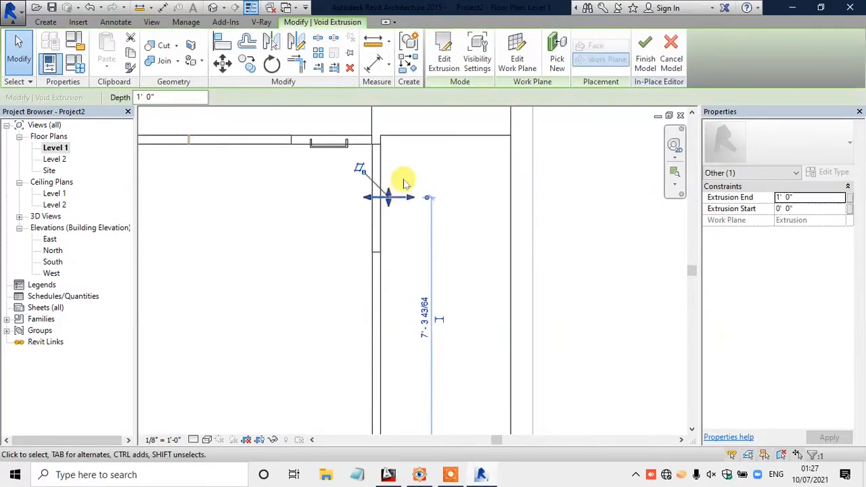
{"action": "scroll", "coordinate": [402, 189], "scroll_direction": "up", "scroll_amount": 2}
{"action": "left_click_drag", "start_coordinate": [407, 216], "coordinate": [357, 216]}
{"action": "left_click", "coordinate": [288, 188]}
{"action": "scroll", "coordinate": [367, 153], "scroll_direction": "down", "scroll_amount": 1}
{"action": "scroll", "coordinate": [369, 153], "scroll_direction": "down", "scroll_amount": 1}
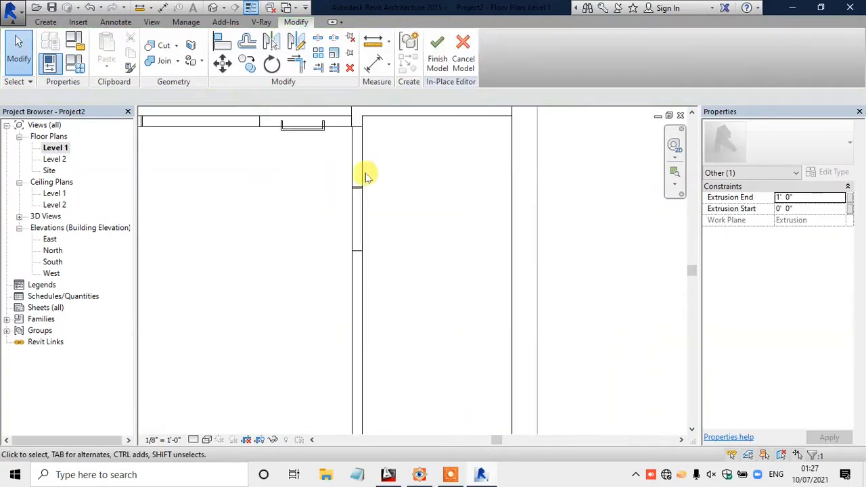
Step: Copy the void extrusion along the right leg to the midpoint of the end front panel's outer edge
{"action": "left_click", "coordinate": [360, 187]}
{"action": "left_click", "coordinate": [248, 62]}
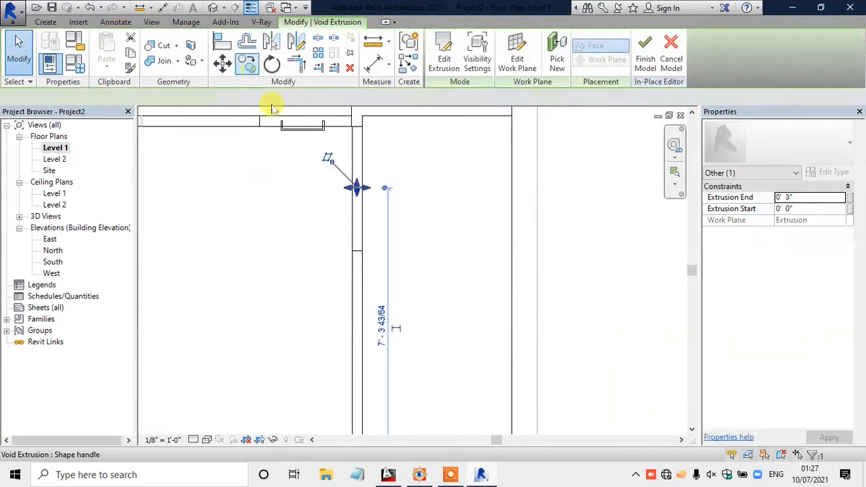
{"action": "scroll", "coordinate": [359, 190], "scroll_direction": "up", "scroll_amount": 2}
{"action": "left_click", "coordinate": [359, 185]}
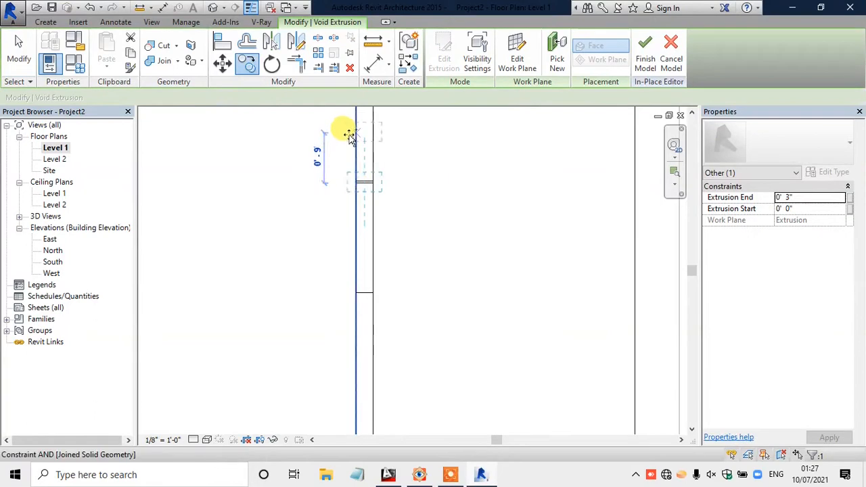
{"action": "scroll", "coordinate": [348, 131], "scroll_direction": "down", "scroll_amount": 1}
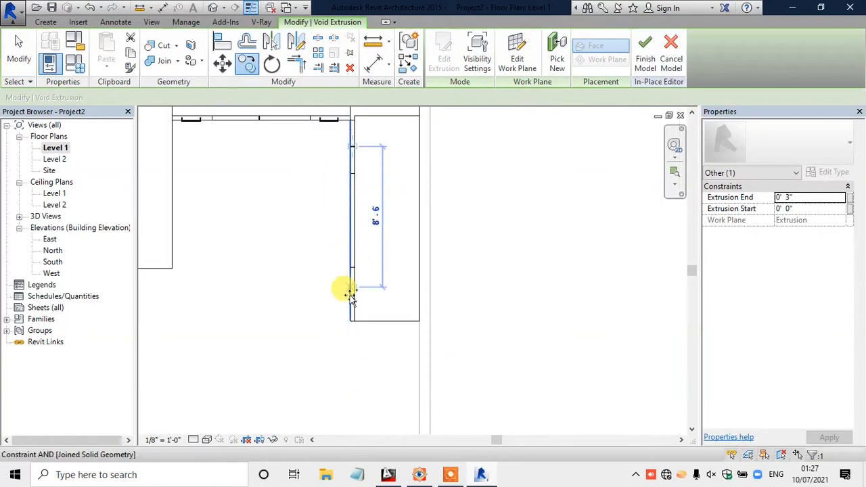
{"action": "scroll", "coordinate": [350, 295], "scroll_direction": "up", "scroll_amount": 2}
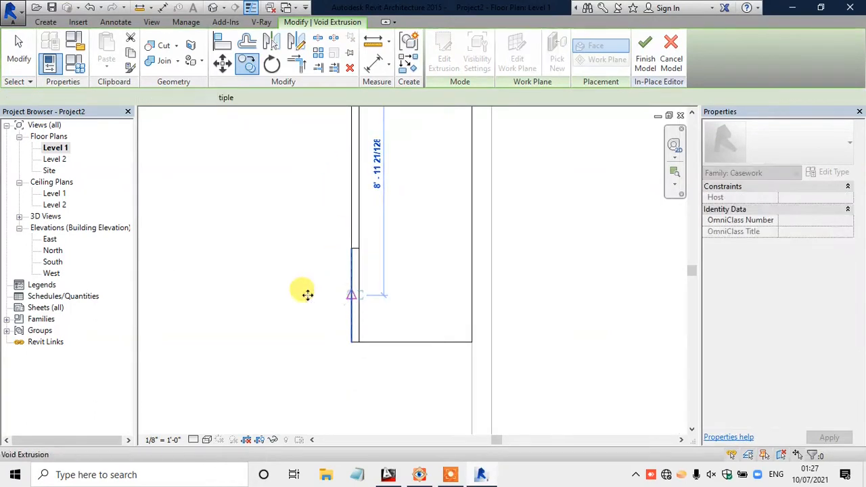
{"action": "left_click", "coordinate": [308, 294]}
{"action": "key", "text": "Escape"}
Step: Inspect the copied void on the end panel in 3D and return to it in the Level 1 plan
{"action": "left_click", "coordinate": [213, 8]}
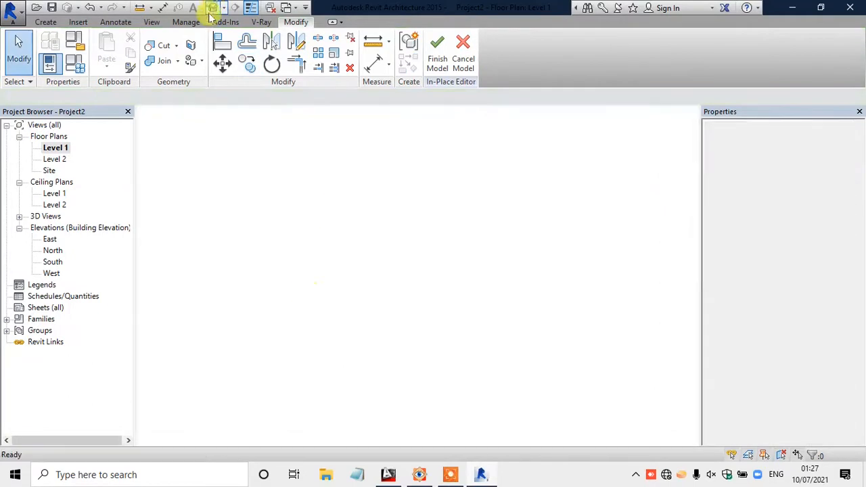
{"action": "scroll", "coordinate": [321, 196], "scroll_direction": "down", "scroll_amount": 2}
{"action": "middle_click_drag", "start_coordinate": [320, 196], "coordinate": [465, 296], "text": "shift"}
{"action": "double_click", "coordinate": [64, 149]}
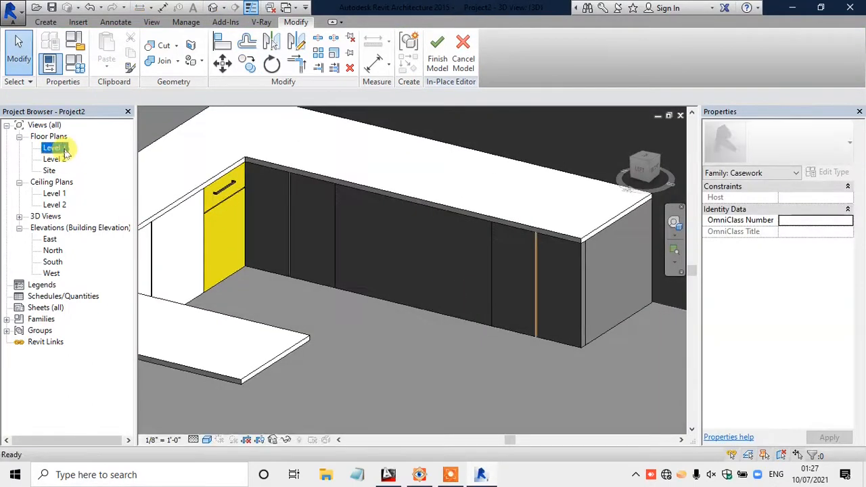
{"action": "scroll", "coordinate": [353, 315], "scroll_direction": "up", "scroll_amount": 2}
{"action": "scroll", "coordinate": [335, 286], "scroll_direction": "up", "scroll_amount": 2}
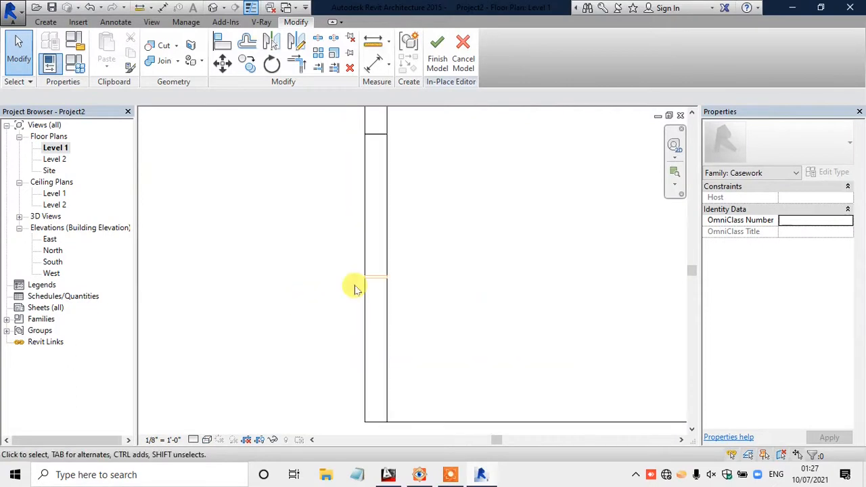
Step: Delete the existing void extrusion from the end cabinet front in the 3D view
{"action": "left_click", "coordinate": [213, 8]}
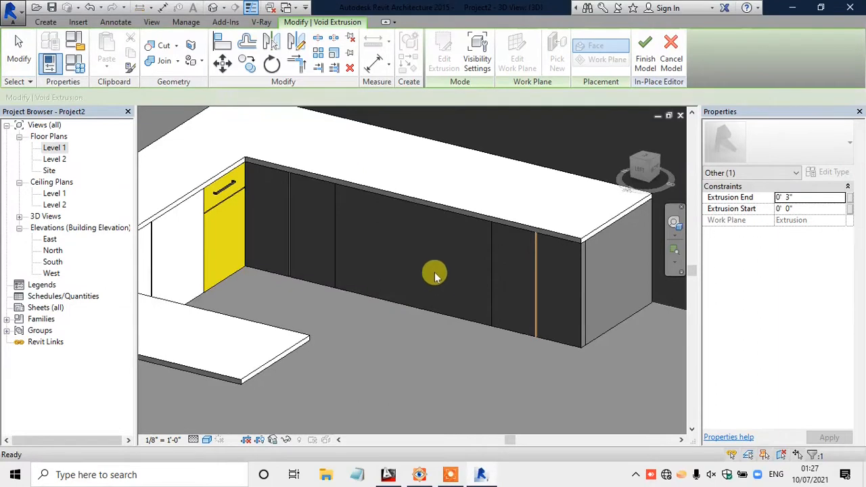
{"action": "middle_click_drag", "start_coordinate": [465, 273], "coordinate": [420, 260], "text": "shift"}
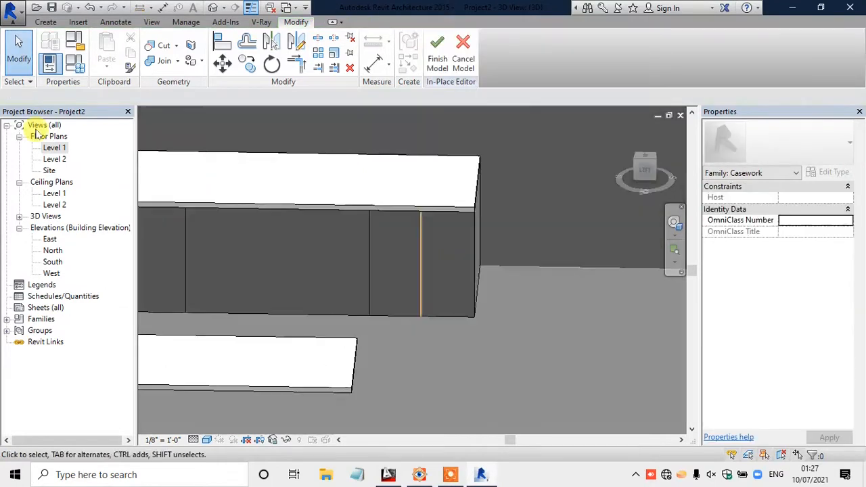
{"action": "left_click", "coordinate": [422, 260]}
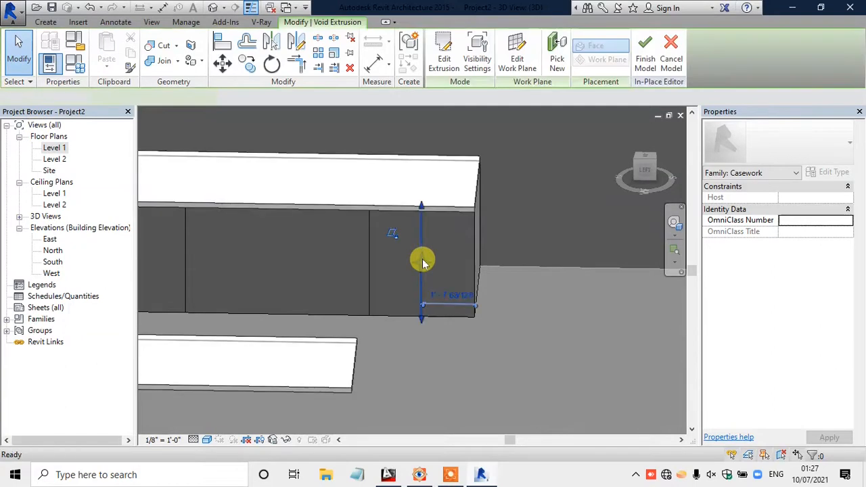
{"action": "key", "text": "Delete"}
Step: Start a void extrusion and set its work plane to the front face of the end cabinet
{"action": "left_click", "coordinate": [41, 22]}
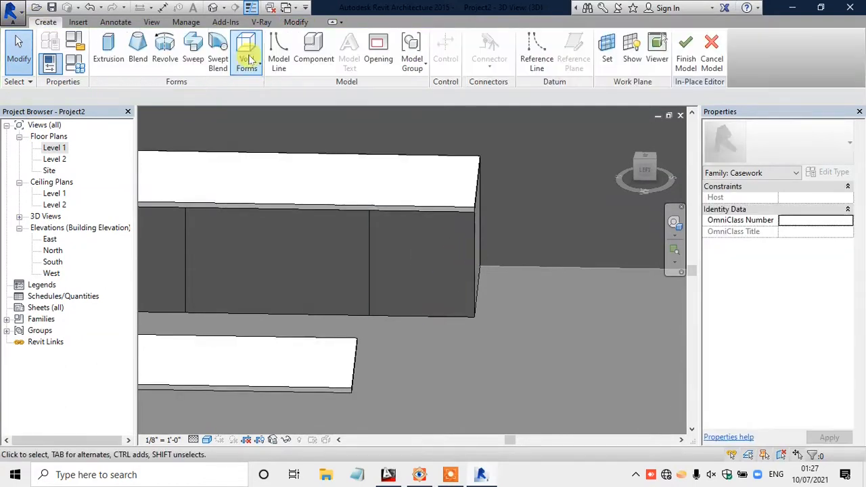
{"action": "left_click", "coordinate": [271, 89]}
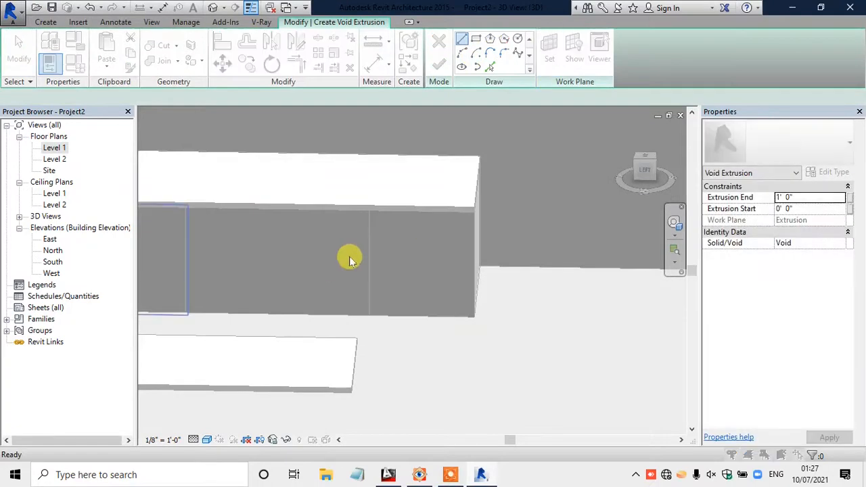
{"action": "left_click", "coordinate": [383, 172]}
{"action": "left_click", "coordinate": [436, 228]}
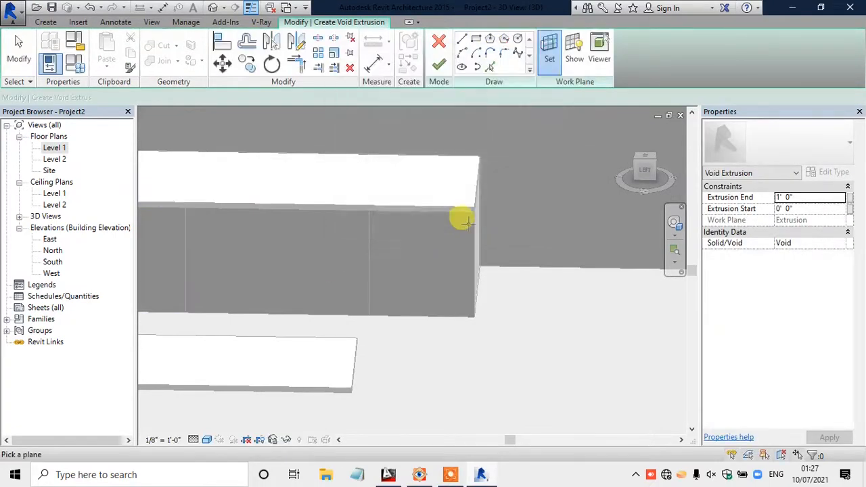
{"action": "left_click", "coordinate": [466, 216]}
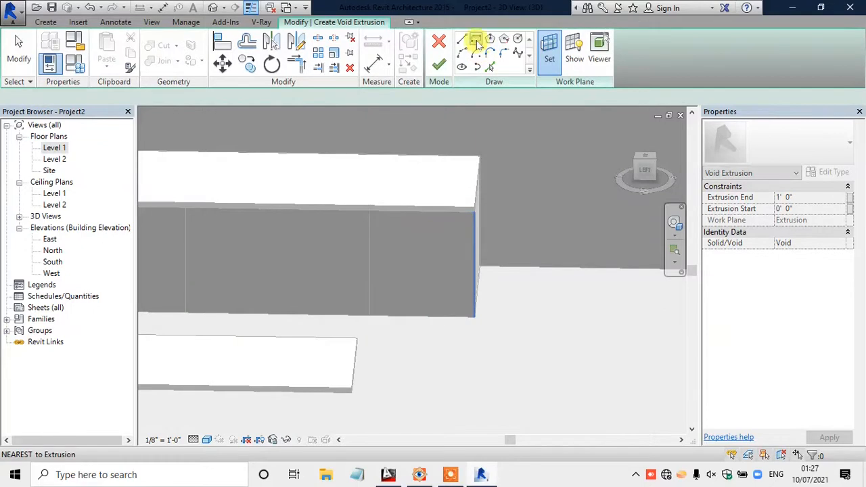
Step: Sketch a narrow void rectangle about 3' 6" tall on the end cabinet front, from under the countertop to the floor
{"action": "left_click", "coordinate": [431, 252]}
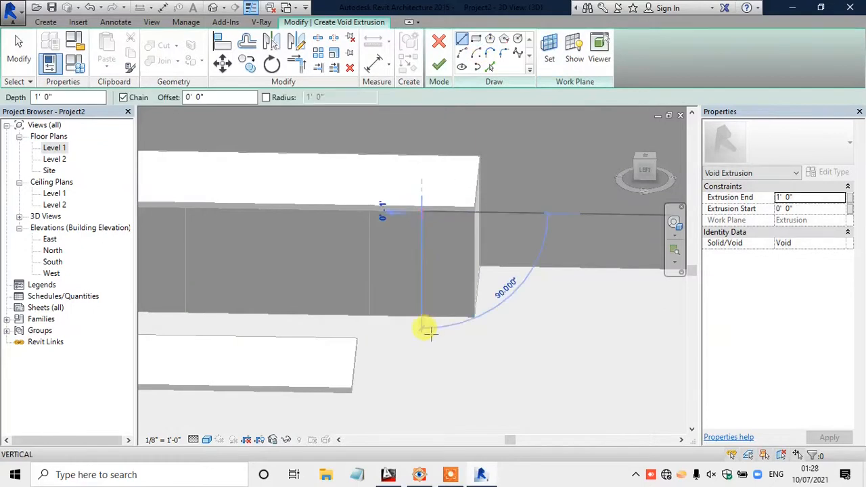
{"action": "scroll", "coordinate": [415, 305], "scroll_direction": "up", "scroll_amount": 2}
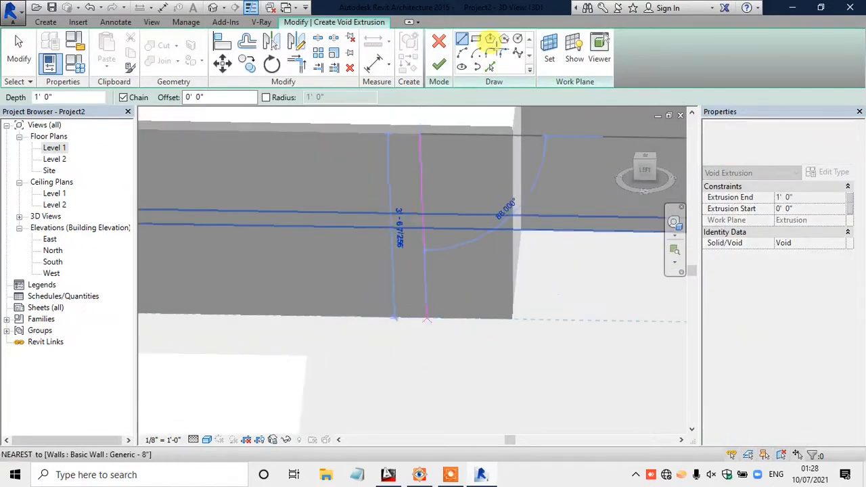
{"action": "left_click", "coordinate": [477, 41]}
{"action": "left_click", "coordinate": [413, 132]}
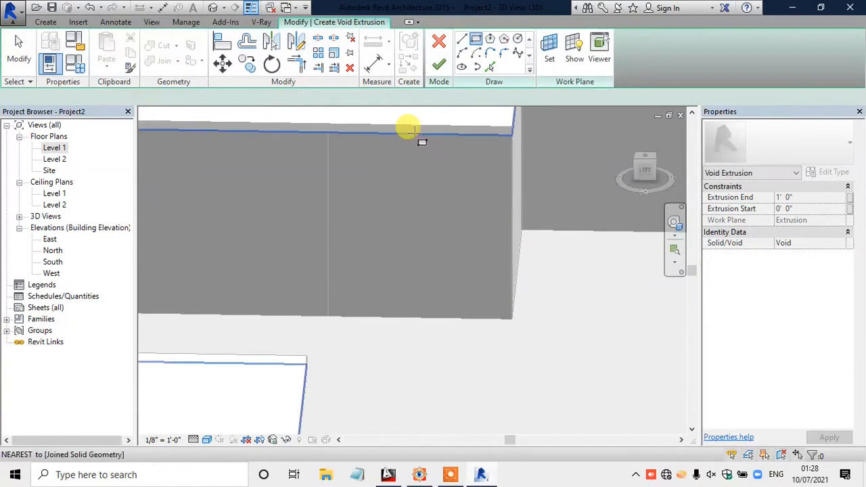
{"action": "left_click", "coordinate": [412, 313]}
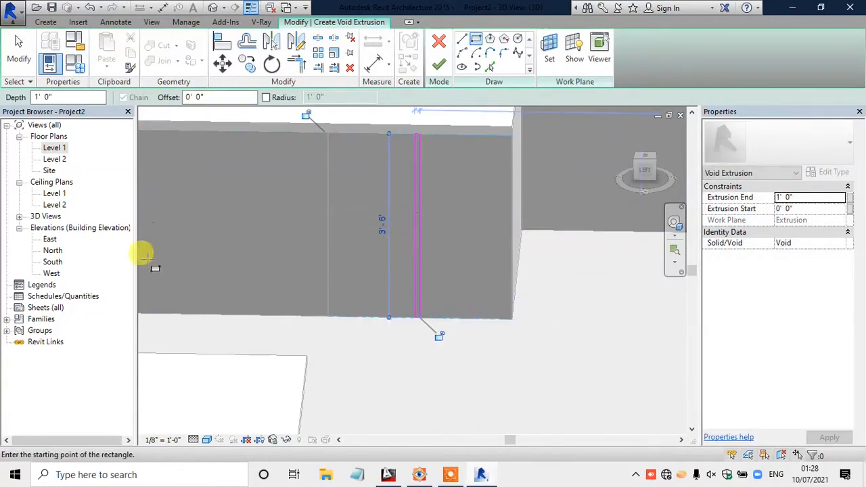
{"action": "key", "text": "Escape"}
Step: Narrow the void rectangle in the East elevation by moving its outer vertical edge inward, and finish the sketch
{"action": "double_click", "coordinate": [50, 241]}
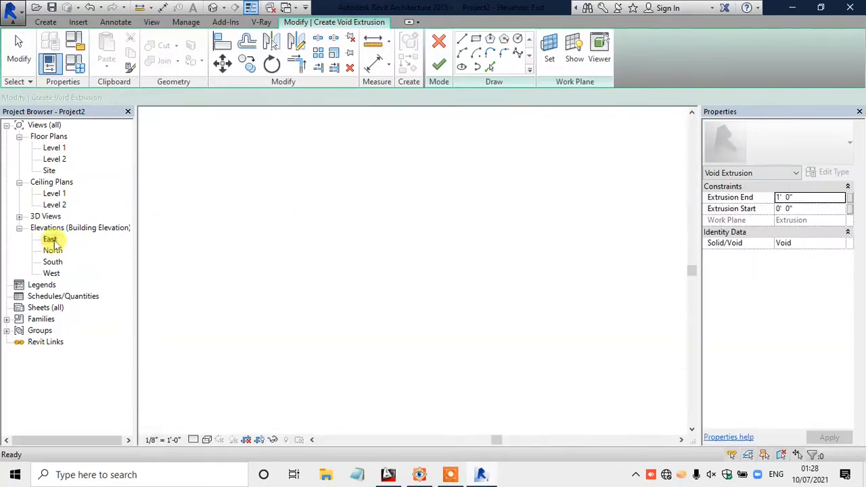
{"action": "scroll", "coordinate": [256, 279], "scroll_direction": "up", "scroll_amount": 5}
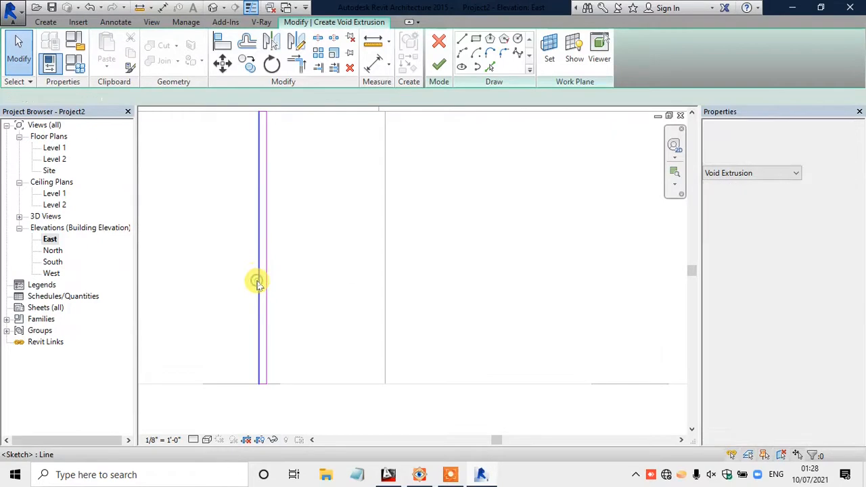
{"action": "left_click", "coordinate": [257, 281]}
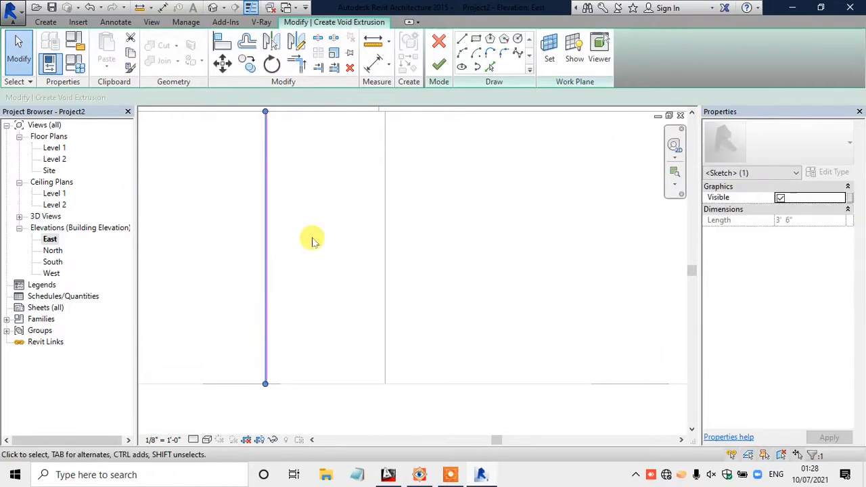
{"action": "left_click", "coordinate": [439, 65]}
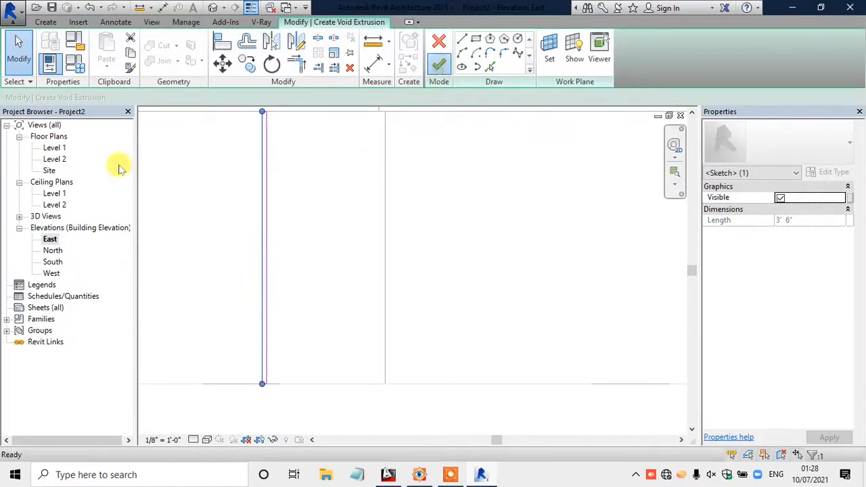
Step: Shorten the void extrusion in the Level 1 plan so it ends just past the cabinet front's thickness
{"action": "double_click", "coordinate": [59, 150]}
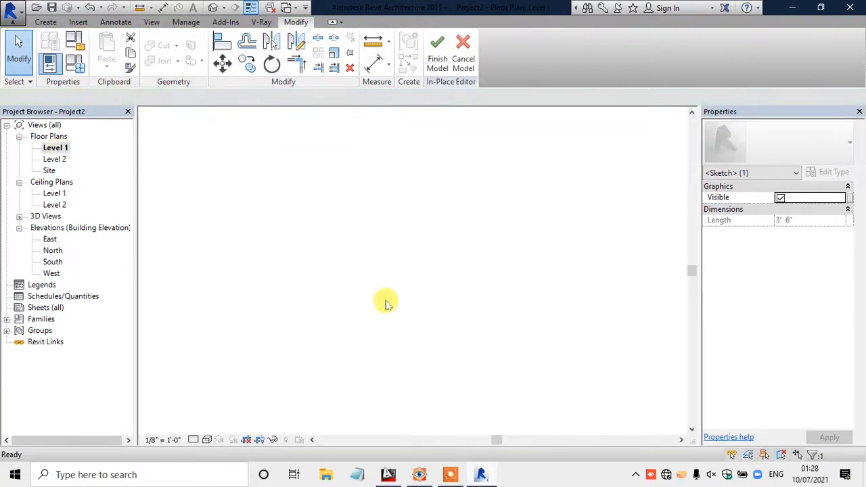
{"action": "scroll", "coordinate": [418, 263], "scroll_direction": "up", "scroll_amount": 4}
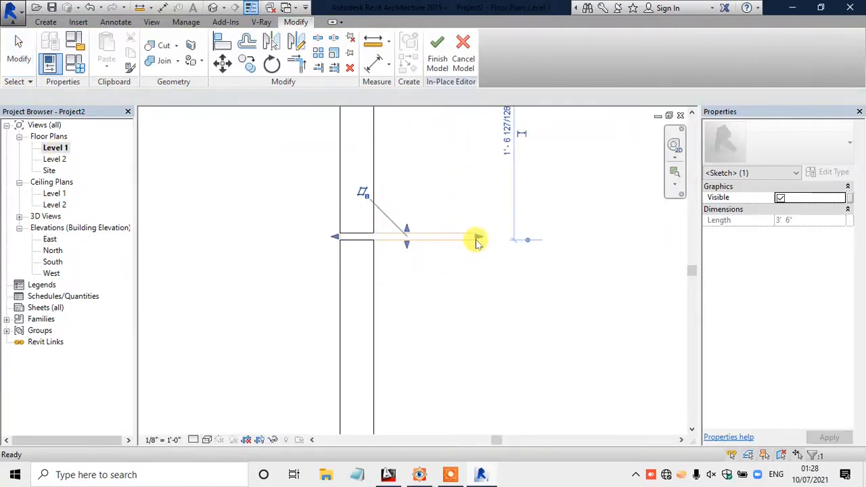
{"action": "left_click", "coordinate": [389, 244]}
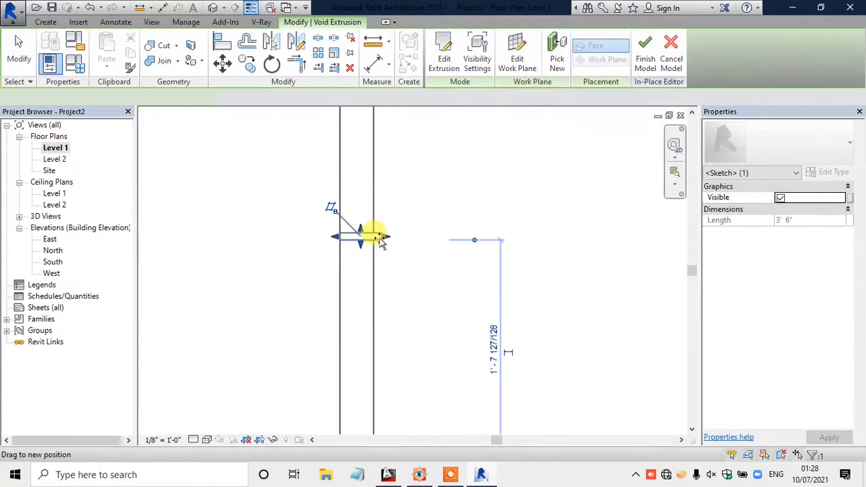
{"action": "left_click", "coordinate": [383, 280]}
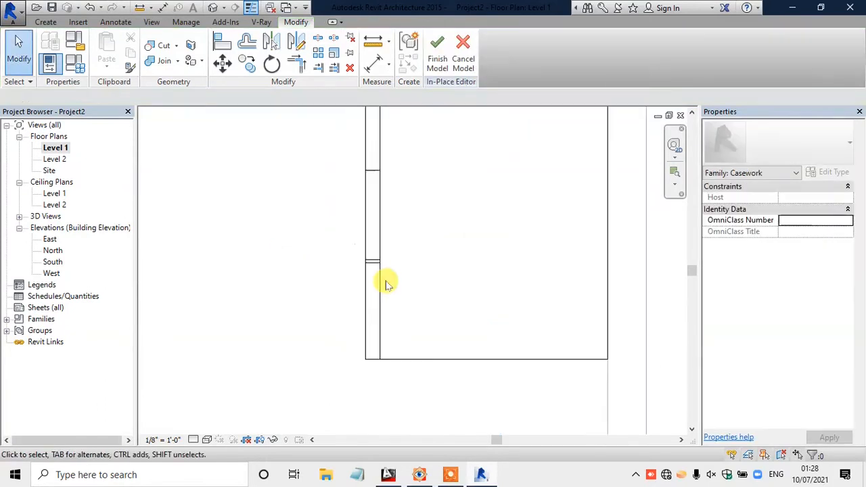
Step: Assign the CABINATES material to the two-door front beside the inner corner in the 3D view
{"action": "left_click", "coordinate": [213, 8]}
{"action": "middle_click_drag", "start_coordinate": [425, 295], "coordinate": [443, 322]}
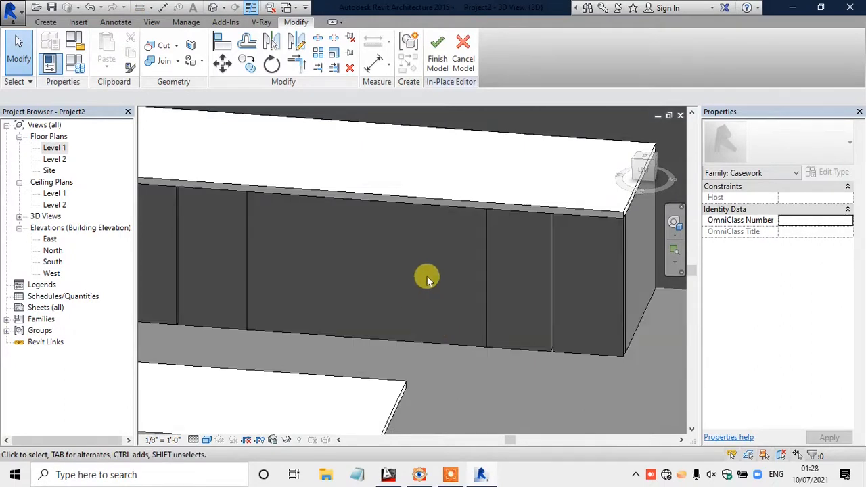
{"action": "scroll", "coordinate": [433, 279], "scroll_direction": "down", "scroll_amount": 2}
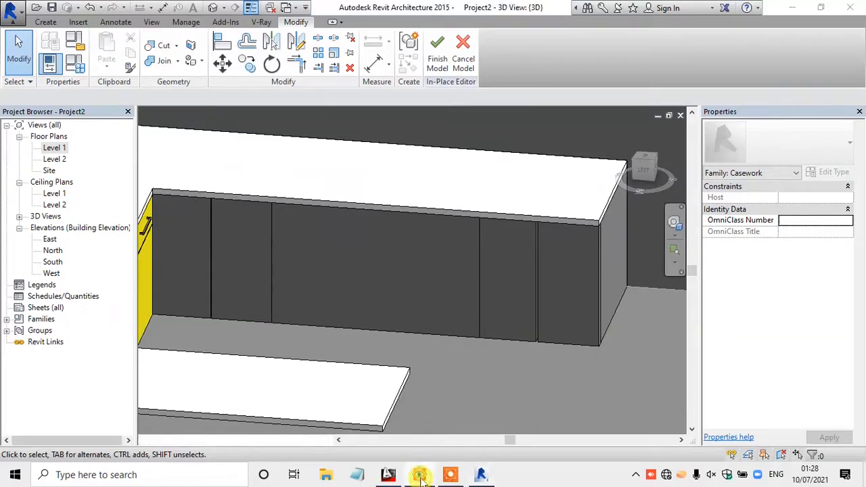
{"action": "left_click", "coordinate": [419, 476]}
{"action": "key", "text": "alt+Tab"}
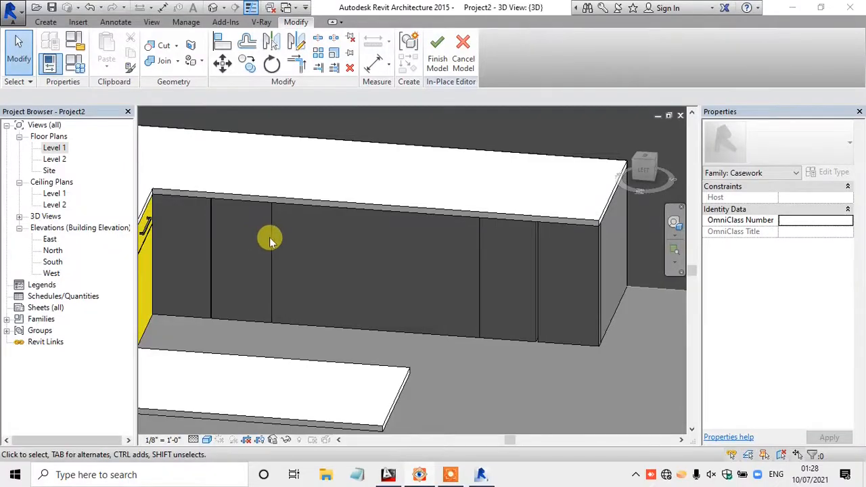
{"action": "left_click", "coordinate": [271, 239]}
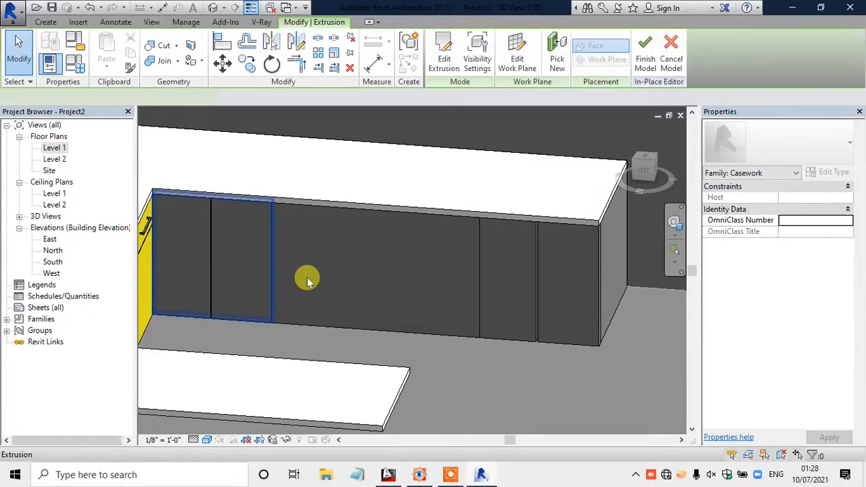
{"action": "left_click", "coordinate": [843, 281]}
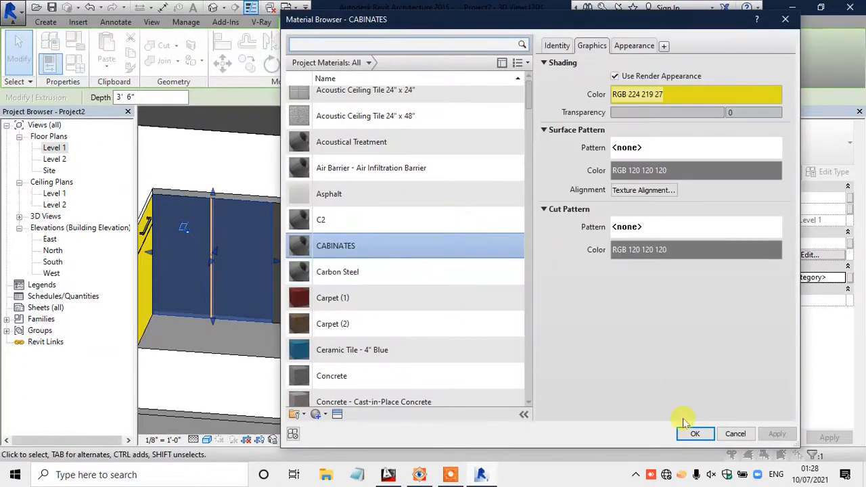
{"action": "left_click", "coordinate": [693, 432]}
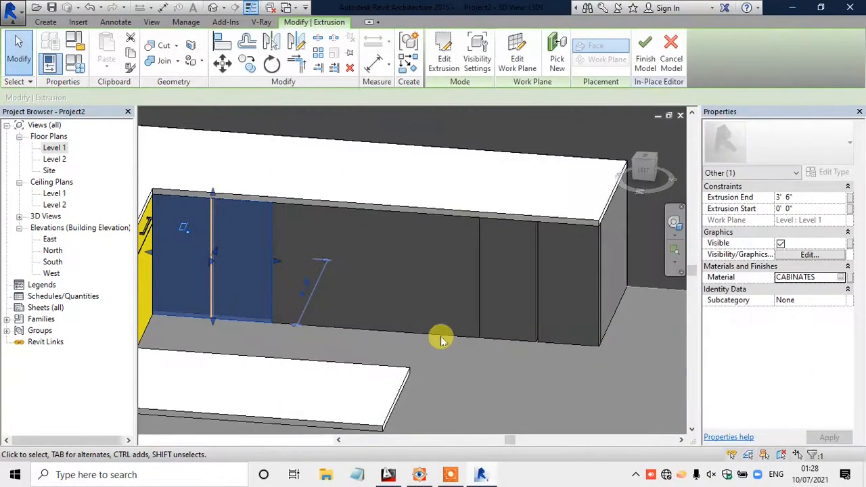
Step: Assign the C2 material to the wide middle front panel between the two pairs of doors
{"action": "left_click", "coordinate": [441, 338]}
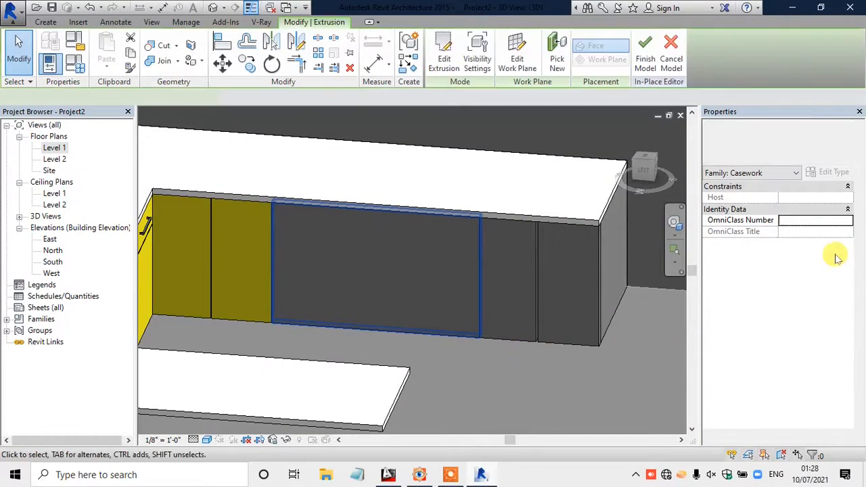
{"action": "left_click", "coordinate": [840, 277]}
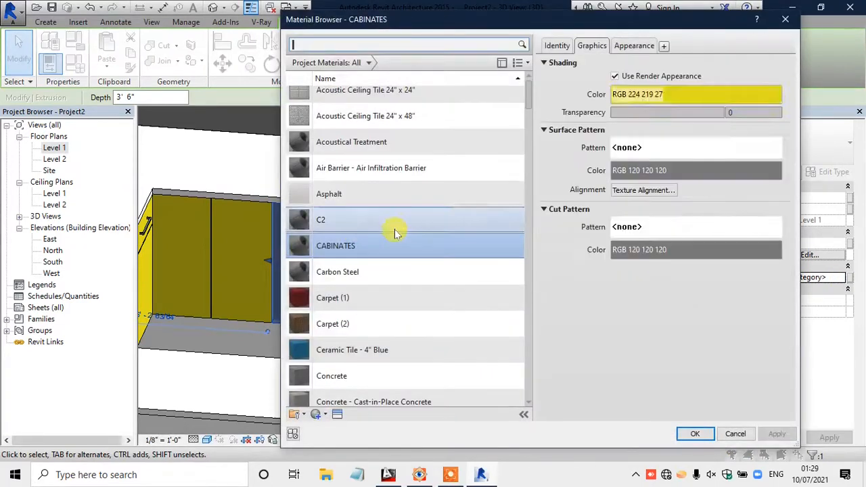
{"action": "left_click", "coordinate": [395, 229]}
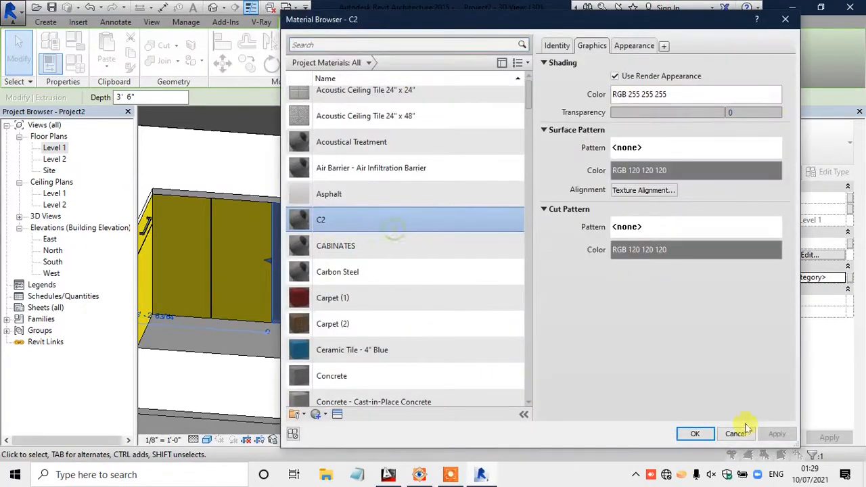
{"action": "left_click", "coordinate": [693, 434]}
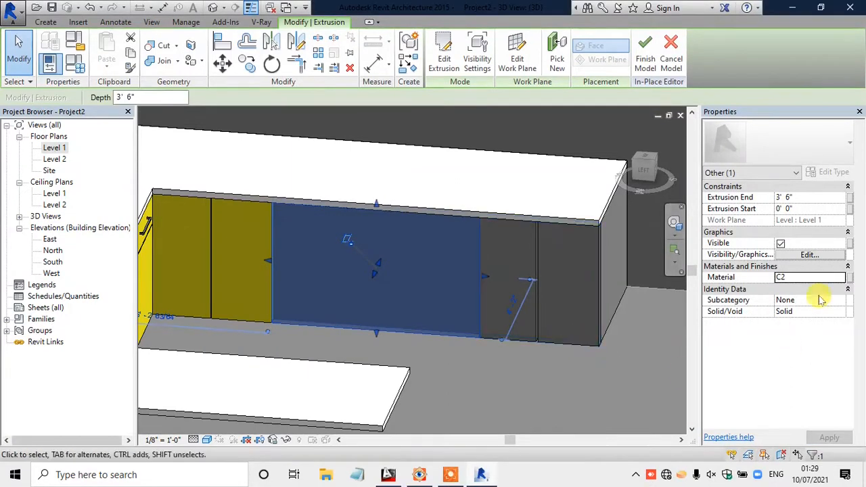
Step: Assign the CABINATES material to the two-door front at the free end of the cabinet run
{"action": "left_click", "coordinate": [560, 369]}
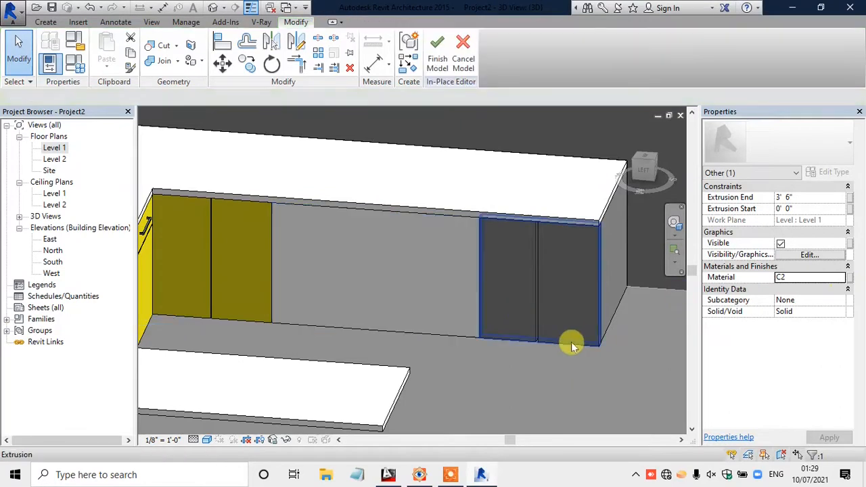
{"action": "left_click", "coordinate": [844, 281]}
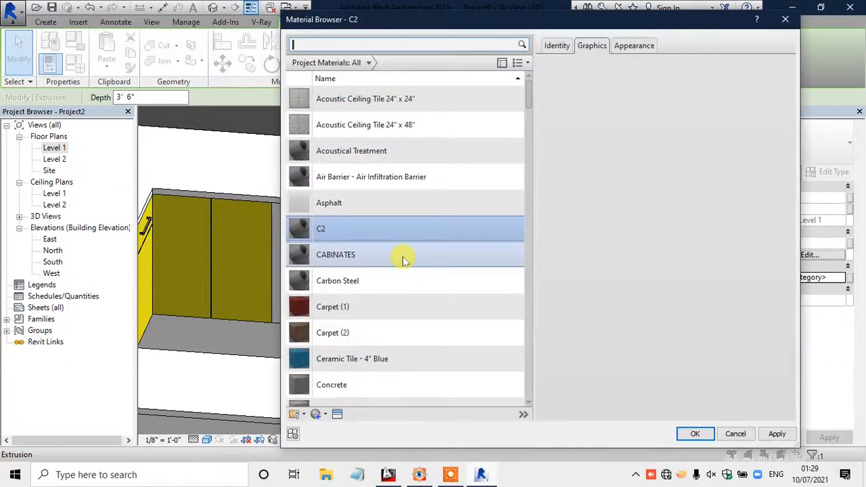
{"action": "left_click", "coordinate": [401, 257]}
{"action": "left_click", "coordinate": [694, 433]}
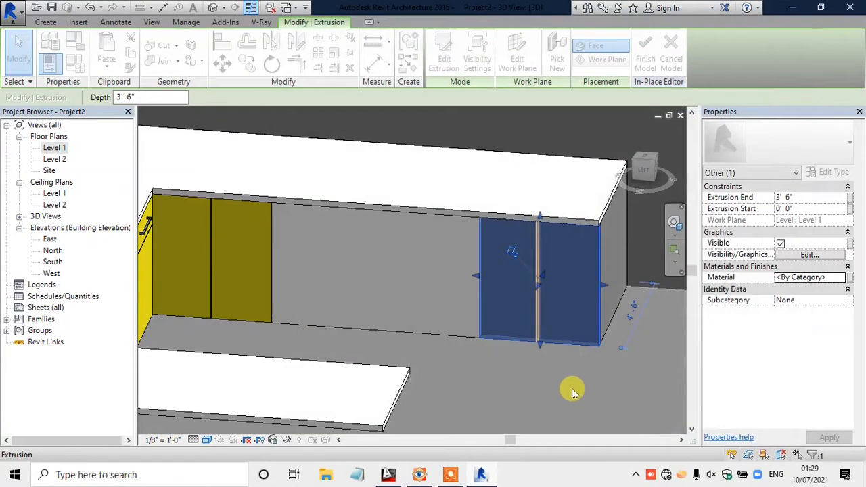
{"action": "left_click", "coordinate": [425, 361]}
Step: Set the 3D view's visual style to Shaded and inspect the coloured cabinet fronts along the whole counter
{"action": "left_click", "coordinate": [207, 440]}
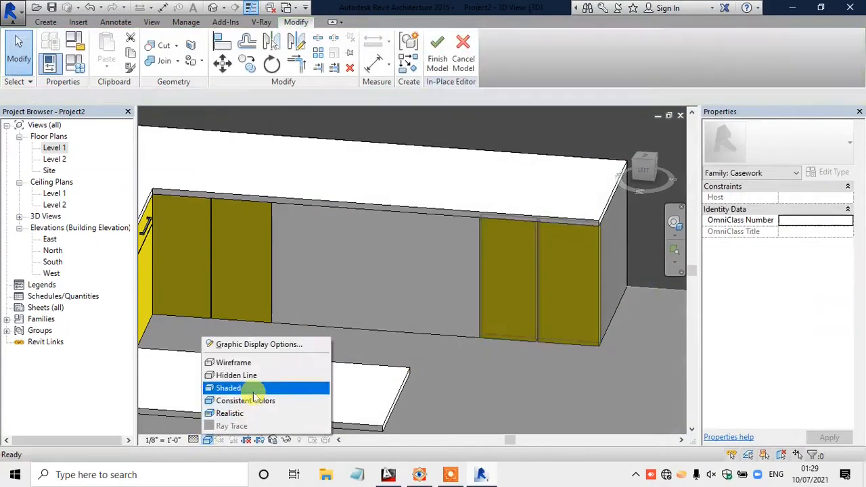
{"action": "left_click", "coordinate": [241, 386]}
{"action": "mouse_move", "coordinate": [512, 285]}
{"action": "middle_mouse_down", "text": "shift"}
{"action": "mouse_move", "coordinate": [546, 350]}
{"action": "mouse_move", "coordinate": [492, 336]}
{"action": "mouse_move", "coordinate": [496, 344]}
{"action": "mouse_move", "coordinate": [483, 344]}
{"action": "mouse_move", "coordinate": [546, 340]}
{"action": "mouse_move", "coordinate": [512, 334]}
{"action": "mouse_move", "coordinate": [449, 236]}
{"action": "middle_mouse_up", "text": "shift"}
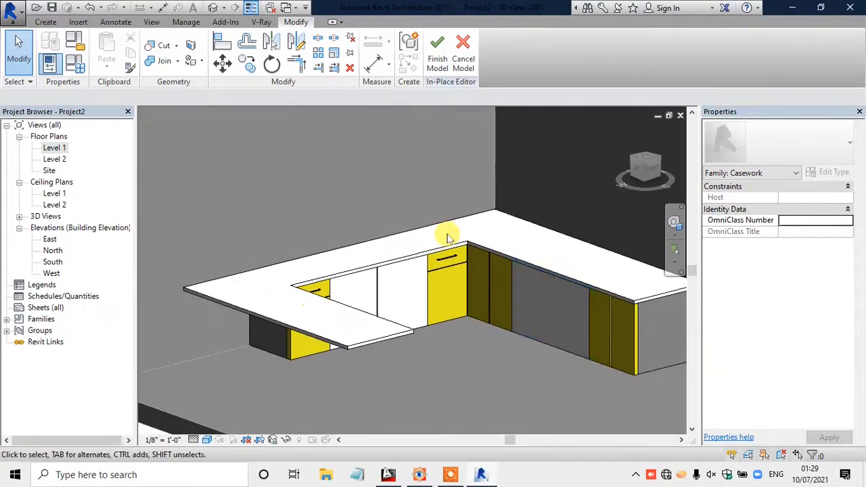
{"action": "scroll", "coordinate": [633, 357], "scroll_direction": "up", "scroll_amount": 2}
{"action": "middle_click_drag", "start_coordinate": [620, 345], "coordinate": [450, 477], "text": "shift"}
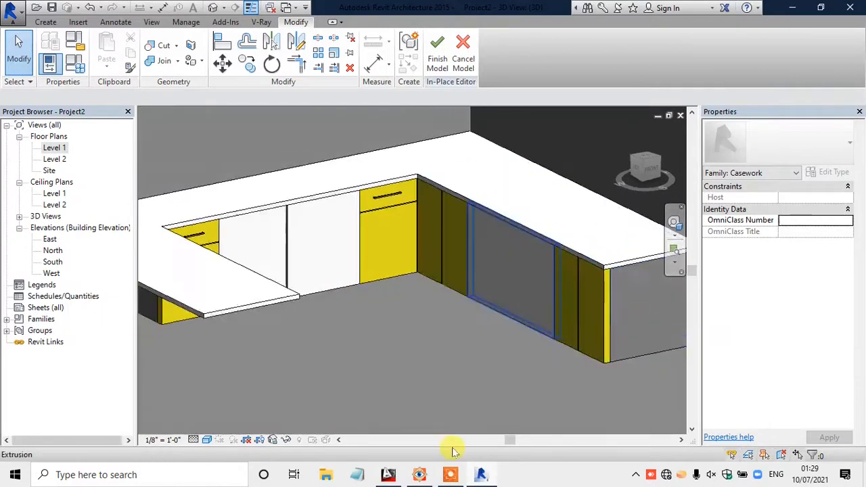
Step: Check the reference kitchen photo's cabinet fronts, then examine the counter wing without cabinets in the Level 1 plan and 3D view
{"action": "left_click", "coordinate": [432, 476]}
{"action": "mouse_move", "coordinate": [383, 286]}
{"action": "left_mouse_down"}
{"action": "mouse_move", "coordinate": [460, 238]}
{"action": "mouse_move", "coordinate": [378, 282]}
{"action": "left_mouse_up"}
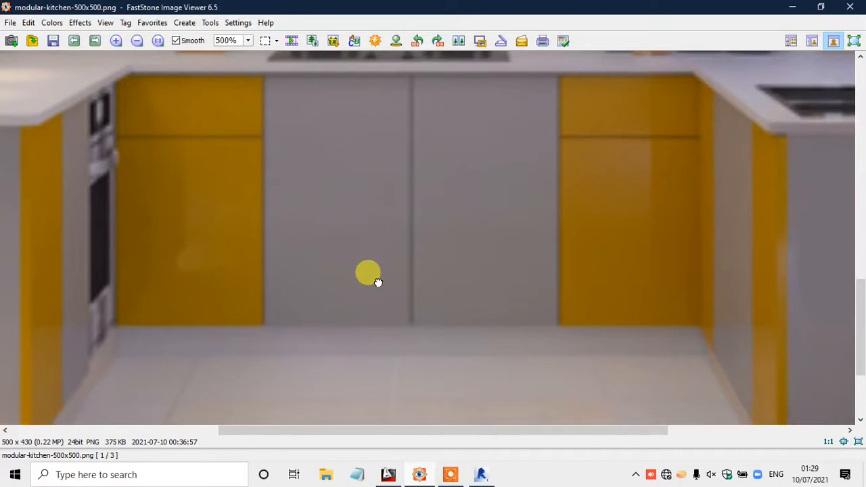
{"action": "left_click", "coordinate": [419, 476]}
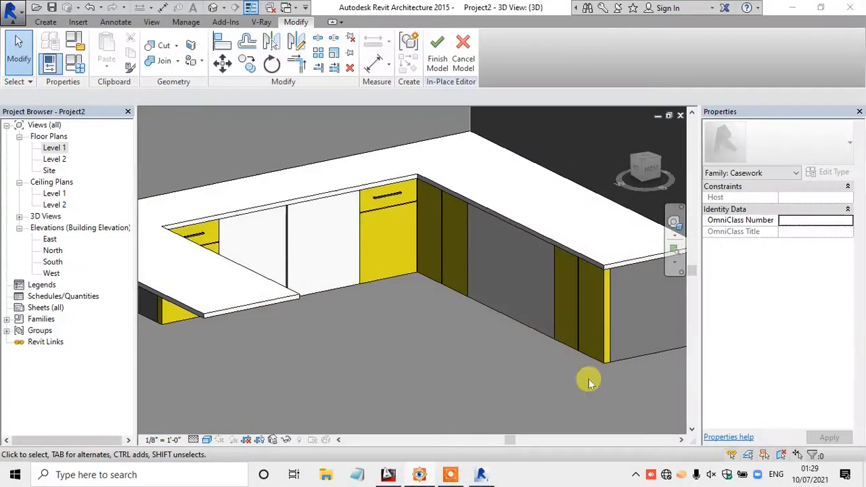
{"action": "double_click", "coordinate": [58, 149]}
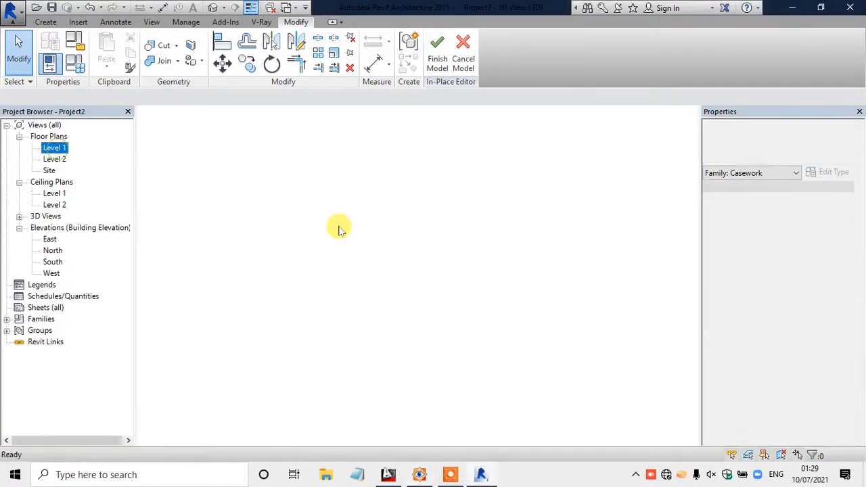
{"action": "scroll", "coordinate": [417, 247], "scroll_direction": "down", "scroll_amount": 4}
{"action": "scroll", "coordinate": [400, 117], "scroll_direction": "up", "scroll_amount": 3}
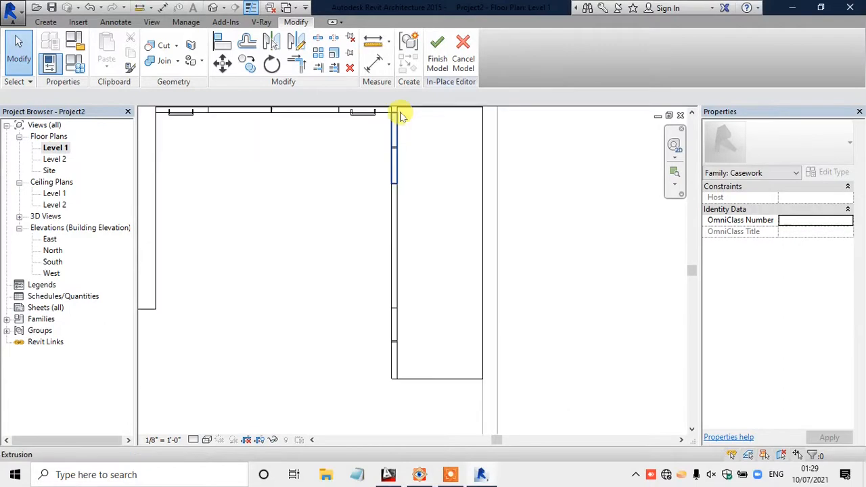
{"action": "middle_click_drag", "start_coordinate": [401, 116], "coordinate": [408, 196]}
{"action": "left_click_drag", "start_coordinate": [409, 181], "coordinate": [313, 230]}
{"action": "left_click", "coordinate": [213, 8]}
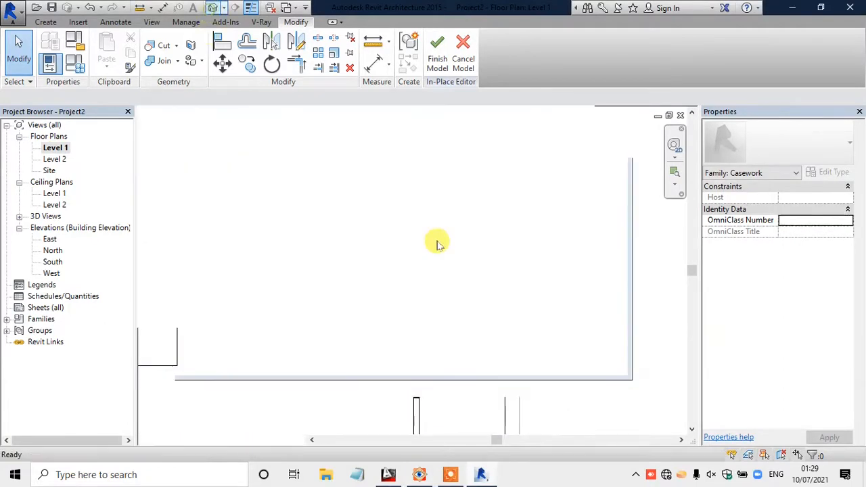
{"action": "middle_click_drag", "start_coordinate": [407, 272], "coordinate": [344, 282], "text": "shift"}
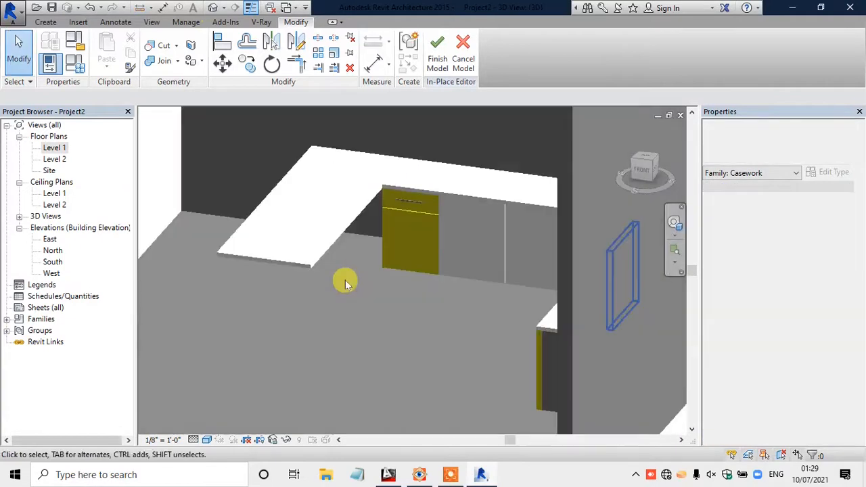
Step: Start a solid extrusion on Level 1 and sketch a 9' long rectangle over the left counter wing, from the back cabinets to its free end
{"action": "double_click", "coordinate": [55, 148]}
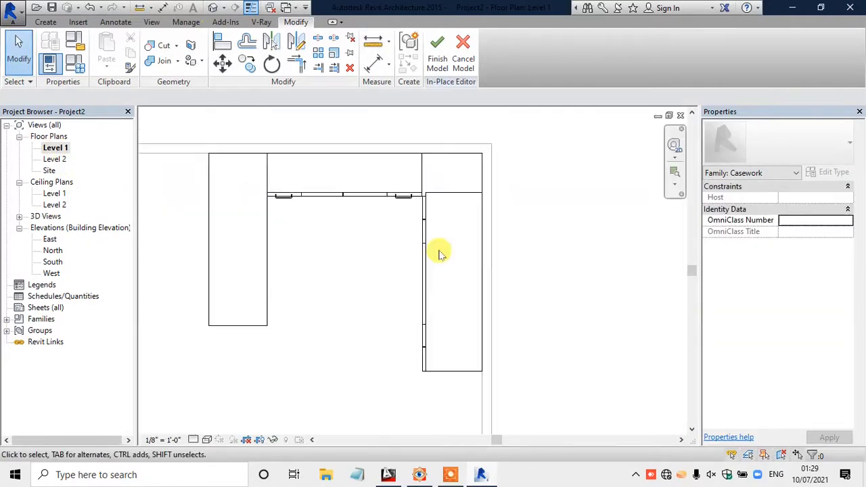
{"action": "left_click", "coordinate": [45, 22]}
{"action": "left_click", "coordinate": [109, 49]}
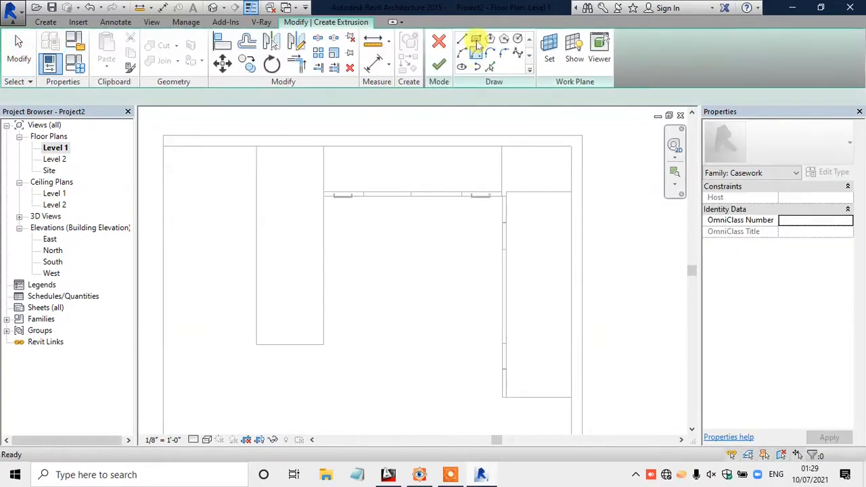
{"action": "scroll", "coordinate": [328, 202], "scroll_direction": "up", "scroll_amount": 2}
{"action": "left_click", "coordinate": [321, 194]}
{"action": "scroll", "coordinate": [342, 191], "scroll_direction": "down", "scroll_amount": 1}
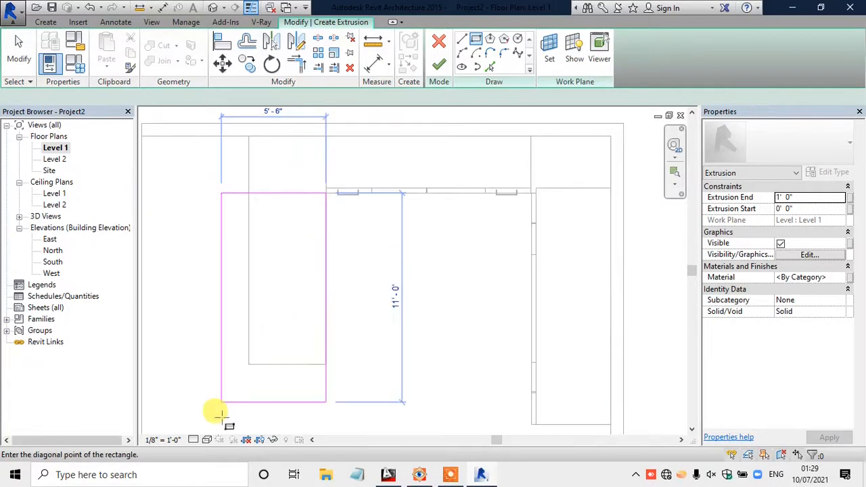
{"action": "left_click", "coordinate": [248, 363]}
Step: Set the rectangle's inner edge 2" back from the counter edge and finish the cabinet body extrusion
{"action": "key", "text": "Escape"}
{"action": "left_click", "coordinate": [330, 279]}
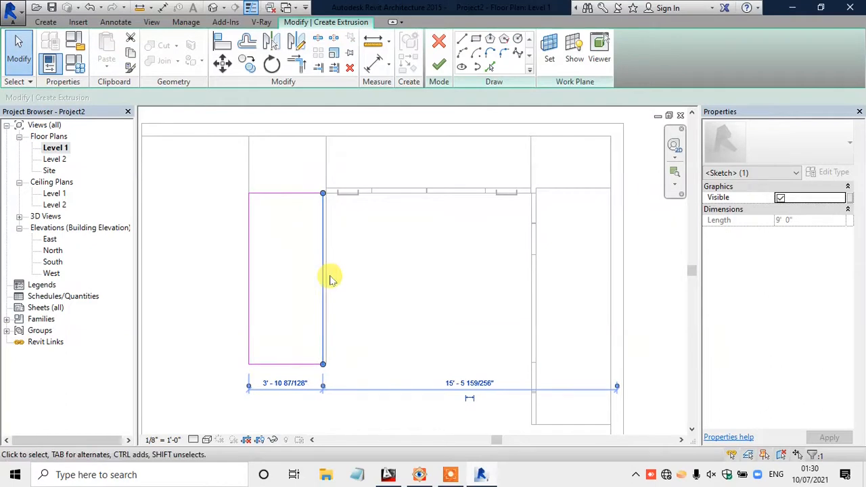
{"action": "left_click", "coordinate": [392, 269]}
{"action": "left_click", "coordinate": [439, 64]}
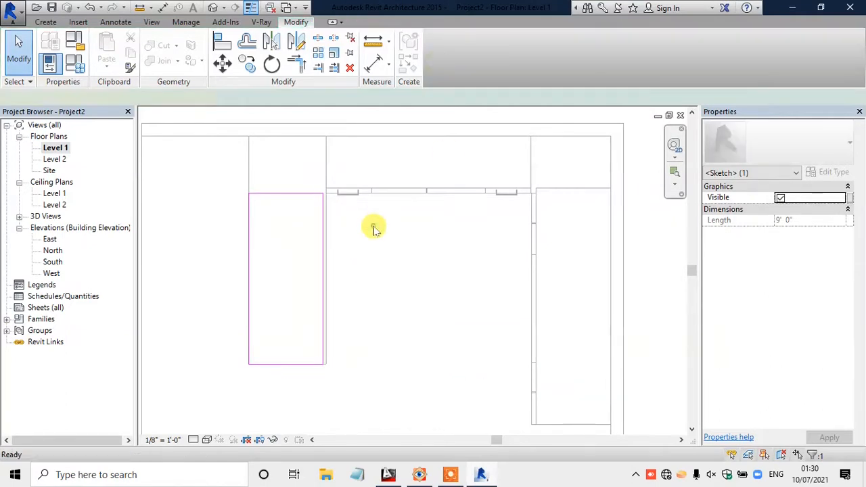
{"action": "left_click", "coordinate": [366, 400]}
Step: Create a front panel extrusion 2" thick and about 3'-8" long along the new cabinet body, starting at the inner corner
{"action": "scroll", "coordinate": [332, 220], "scroll_direction": "up", "scroll_amount": 2}
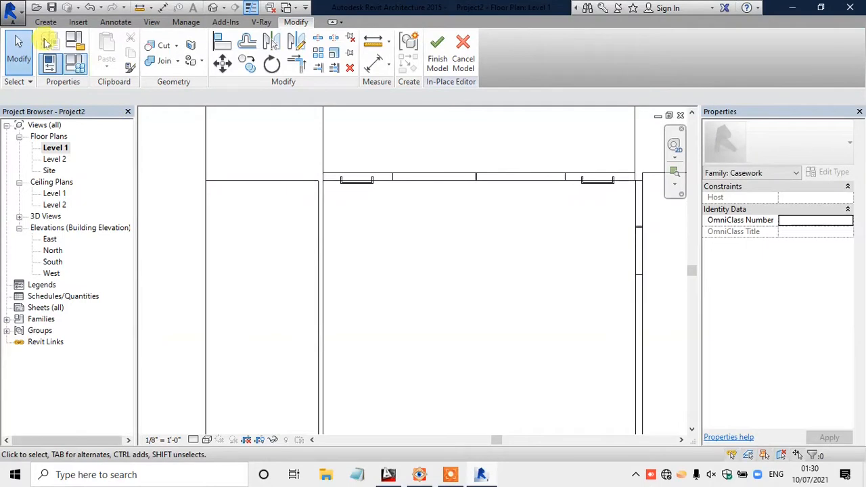
{"action": "left_click", "coordinate": [48, 23]}
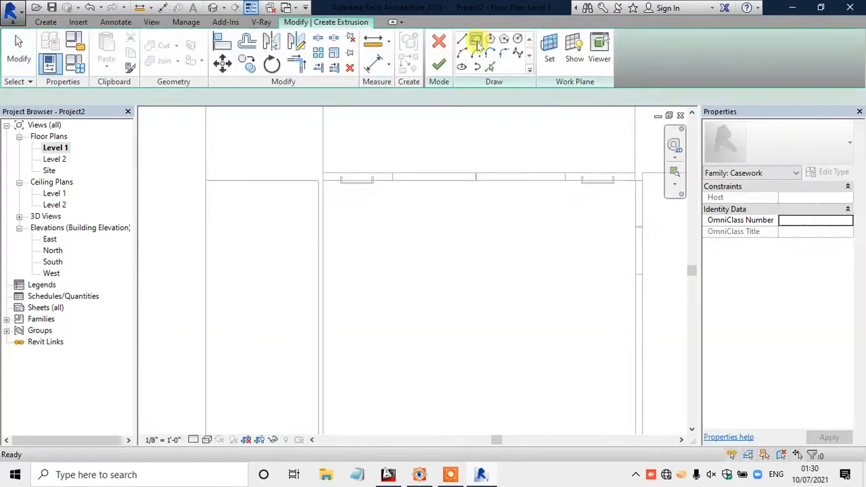
{"action": "scroll", "coordinate": [325, 173], "scroll_direction": "up", "scroll_amount": 2}
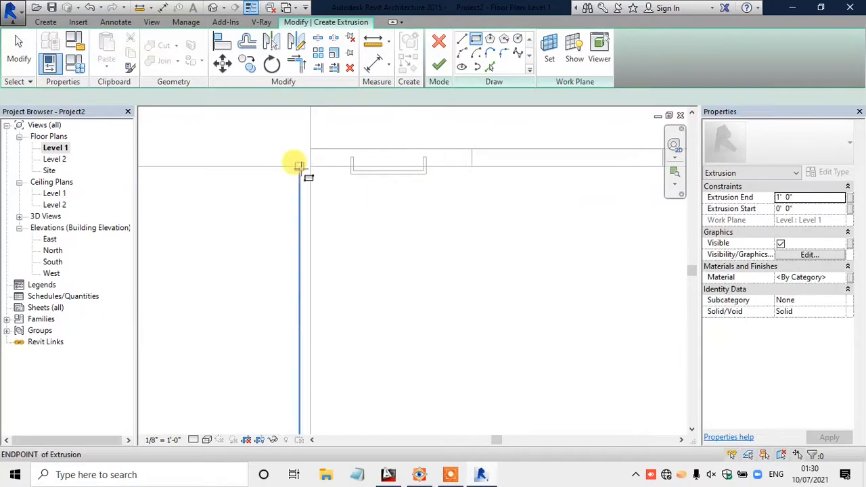
{"action": "scroll", "coordinate": [311, 135], "scroll_direction": "down", "scroll_amount": 2}
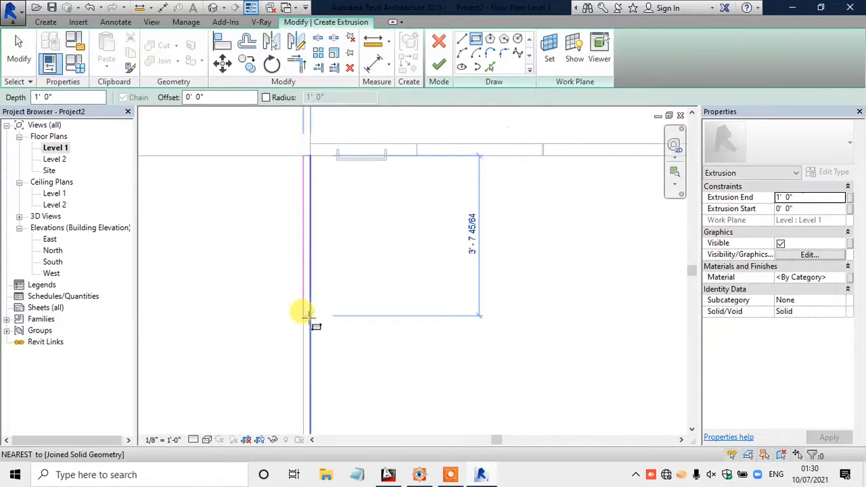
{"action": "left_click", "coordinate": [308, 315]}
{"action": "scroll", "coordinate": [354, 174], "scroll_direction": "down", "scroll_amount": 2}
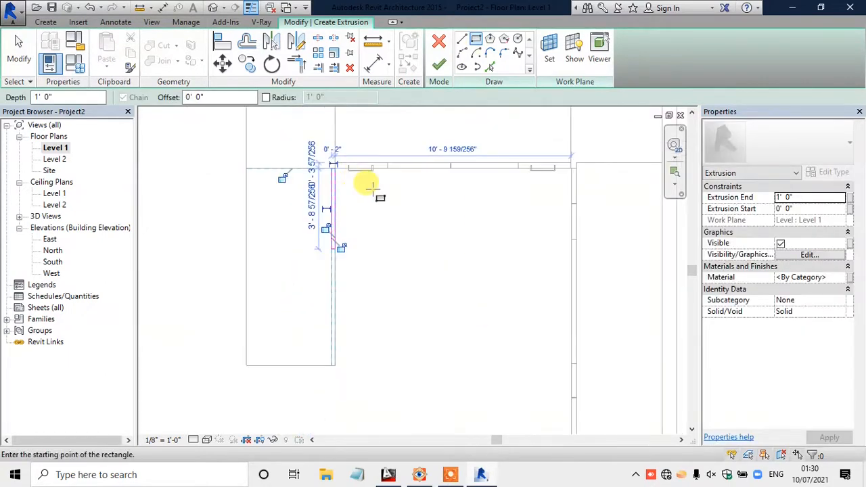
{"action": "left_click", "coordinate": [438, 65]}
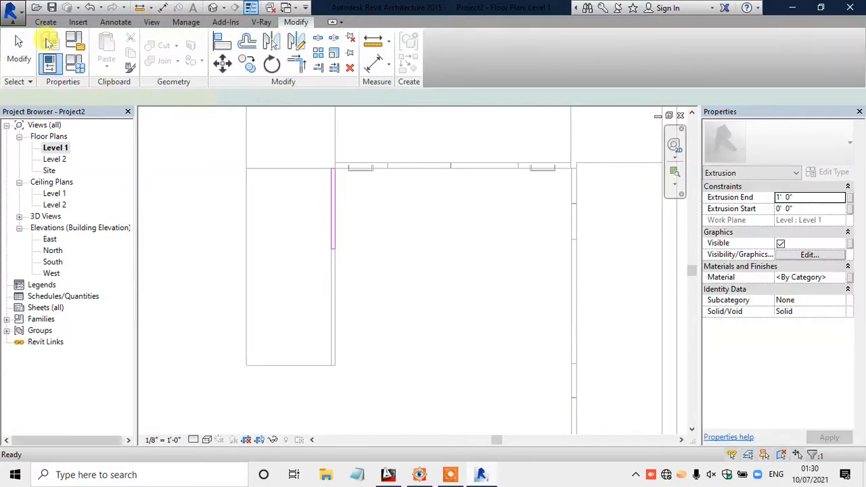
Step: Create a second front panel extrusion about 5'-3" long, from the first panel's end to the free end of the counter wing
{"action": "left_click", "coordinate": [45, 22]}
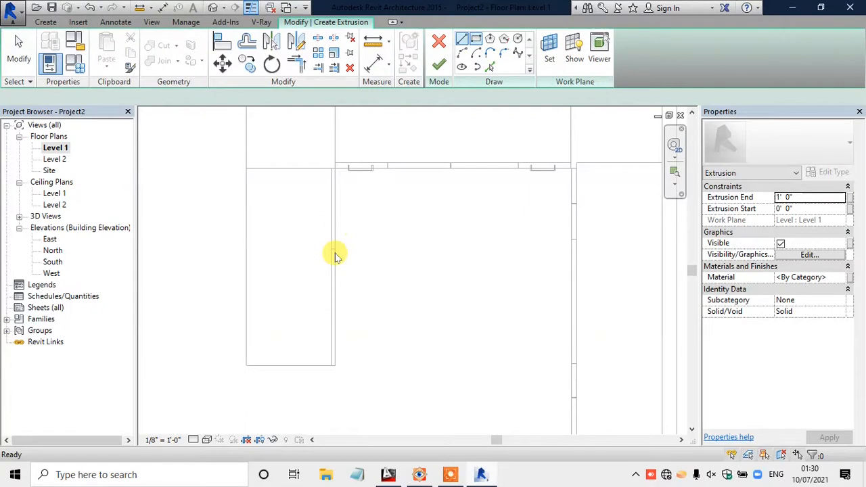
{"action": "scroll", "coordinate": [335, 256], "scroll_direction": "up", "scroll_amount": 5}
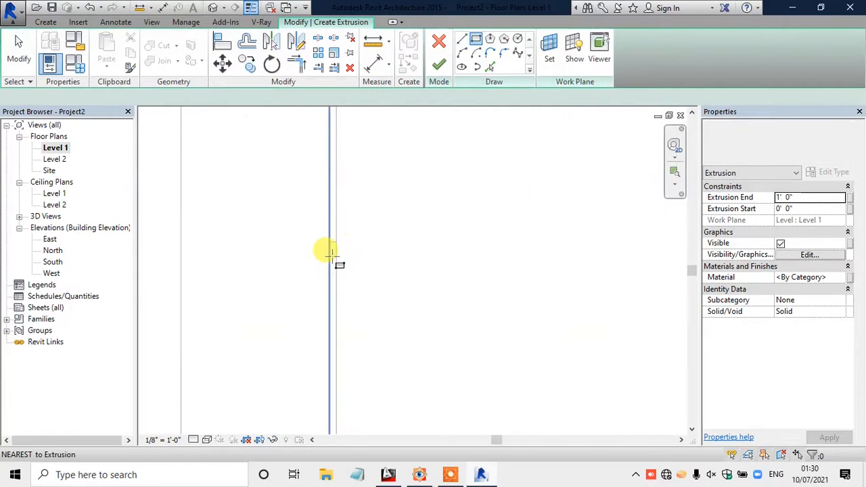
{"action": "left_click", "coordinate": [325, 214]}
{"action": "scroll", "coordinate": [348, 139], "scroll_direction": "down", "scroll_amount": 2}
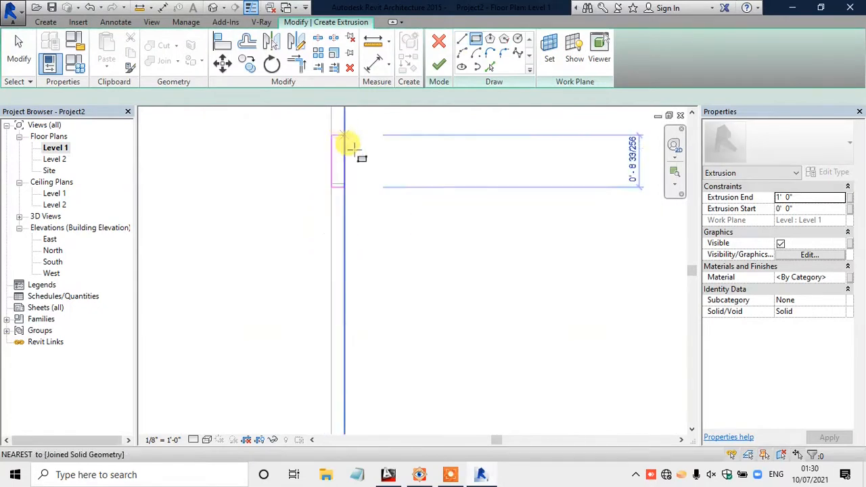
{"action": "left_click", "coordinate": [347, 359]}
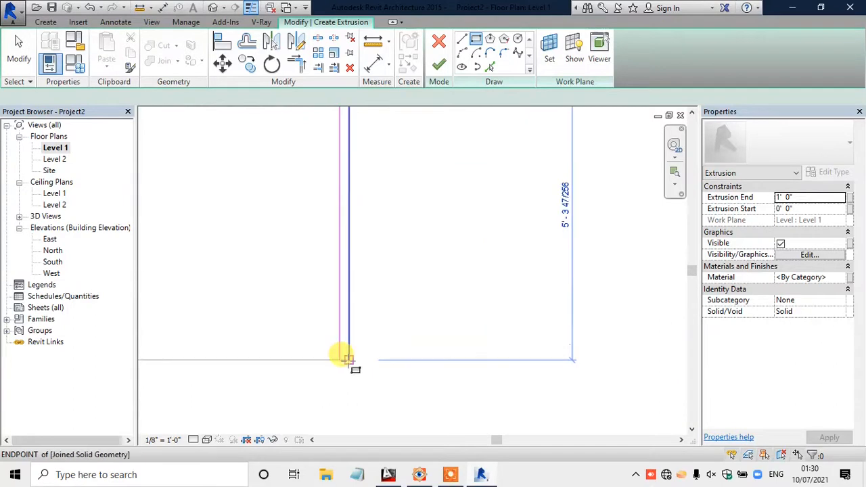
{"action": "left_click", "coordinate": [436, 68]}
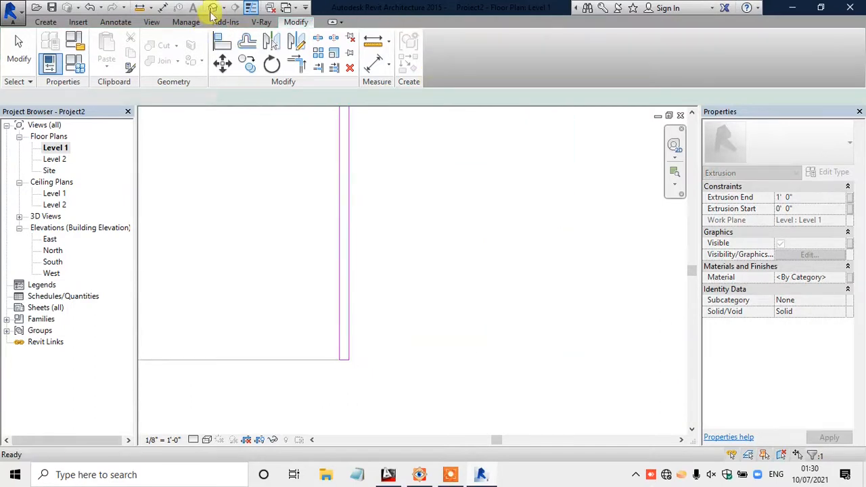
Step: In the 3D view, raise the top of the left wing's cabinet body to just below the countertop
{"action": "left_click", "coordinate": [213, 9]}
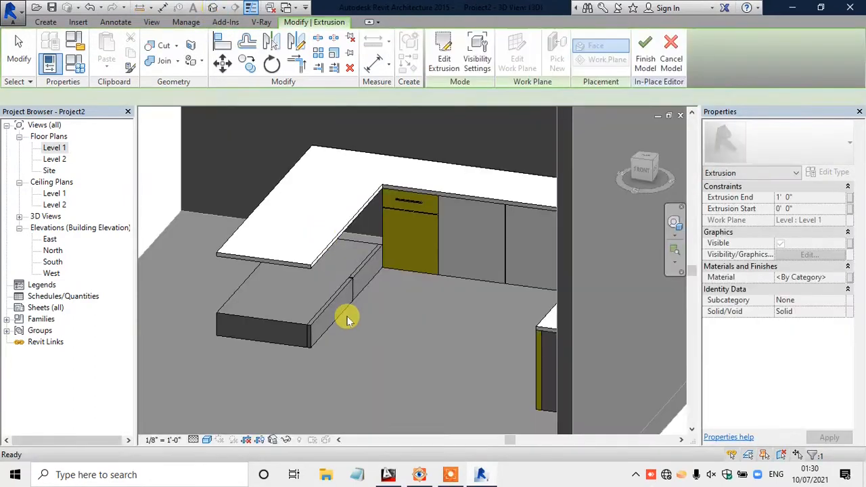
{"action": "key", "text": "Escape"}
{"action": "middle_click_drag", "start_coordinate": [351, 278], "coordinate": [324, 290], "text": "shift"}
{"action": "scroll", "coordinate": [324, 290], "scroll_direction": "up", "scroll_amount": 2}
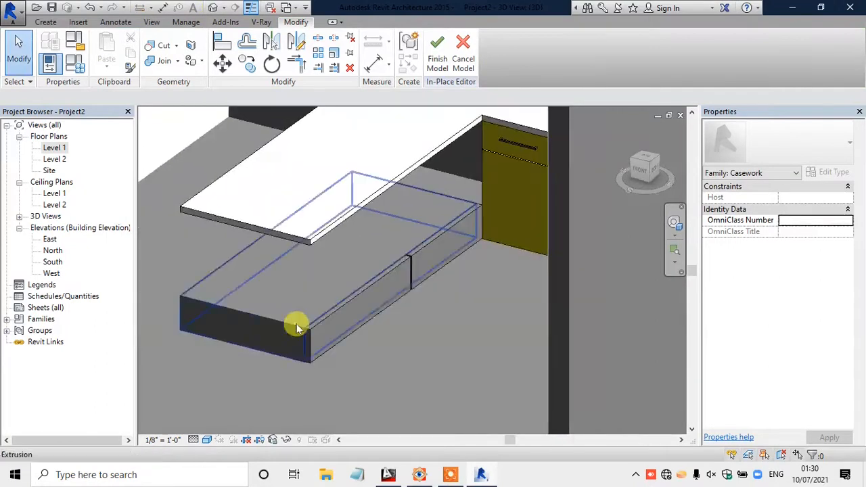
{"action": "left_click", "coordinate": [353, 276]}
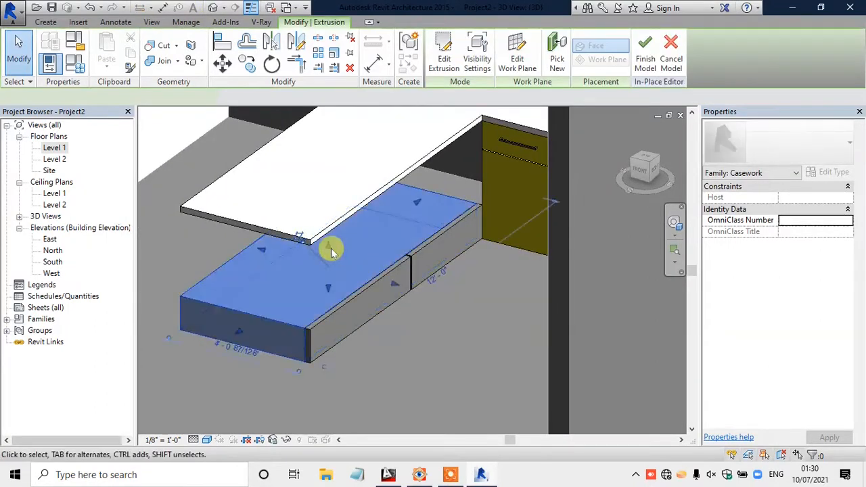
{"action": "left_click_drag", "start_coordinate": [326, 246], "coordinate": [327, 176]}
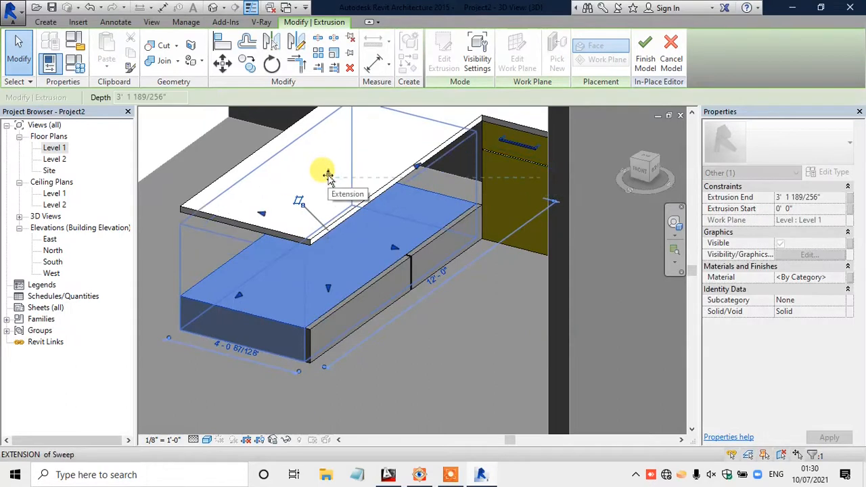
{"action": "left_click_drag", "start_coordinate": [332, 173], "coordinate": [329, 169]}
{"action": "key", "text": "Escape"}
Step: Raise the front panel at the wing's free end to about 3' 3 35/64", near the top of the cabinet body
{"action": "left_click", "coordinate": [396, 269]}
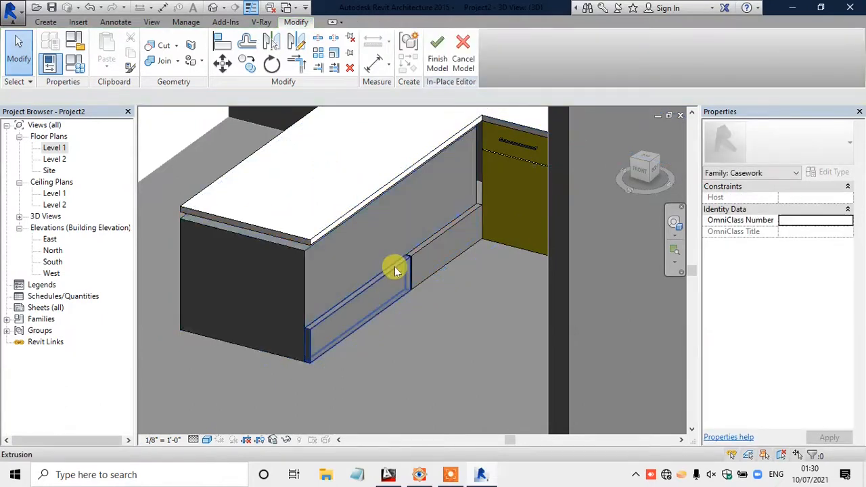
{"action": "left_click", "coordinate": [388, 292]}
{"action": "left_click_drag", "start_coordinate": [358, 289], "coordinate": [356, 209]}
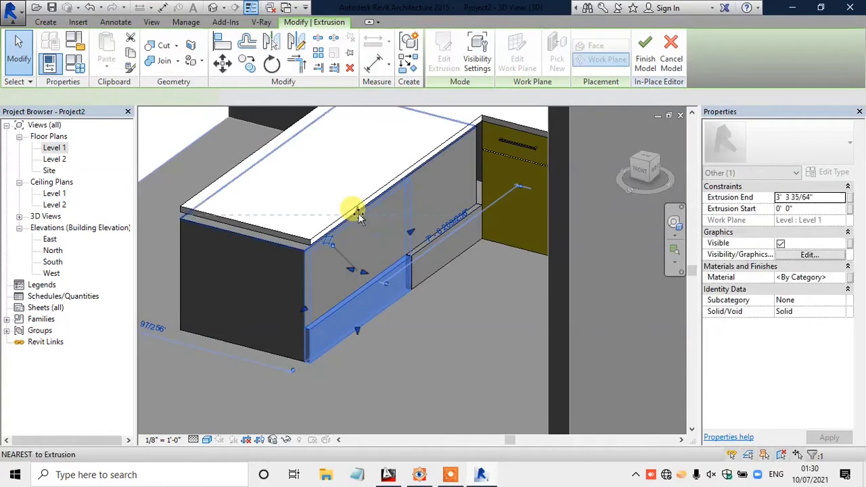
{"action": "key", "text": "Escape"}
Step: In the South elevation, extend the cabinet body's top up to the underside of the countertop
{"action": "double_click", "coordinate": [54, 262]}
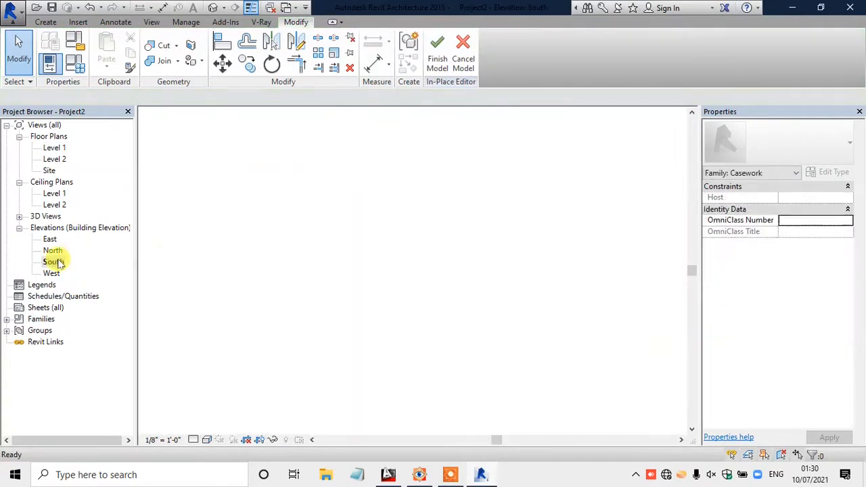
{"action": "scroll", "coordinate": [482, 265], "scroll_direction": "down", "scroll_amount": 2}
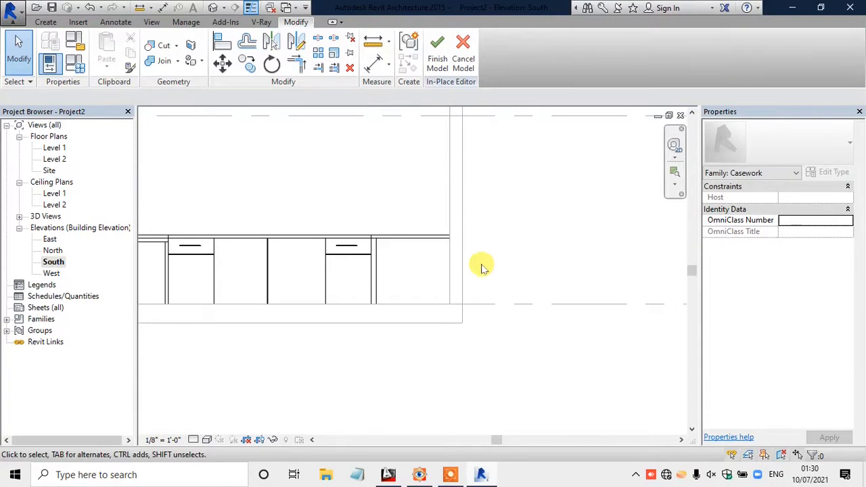
{"action": "scroll", "coordinate": [528, 263], "scroll_direction": "down", "scroll_amount": 1}
{"action": "scroll", "coordinate": [244, 248], "scroll_direction": "up", "scroll_amount": 5}
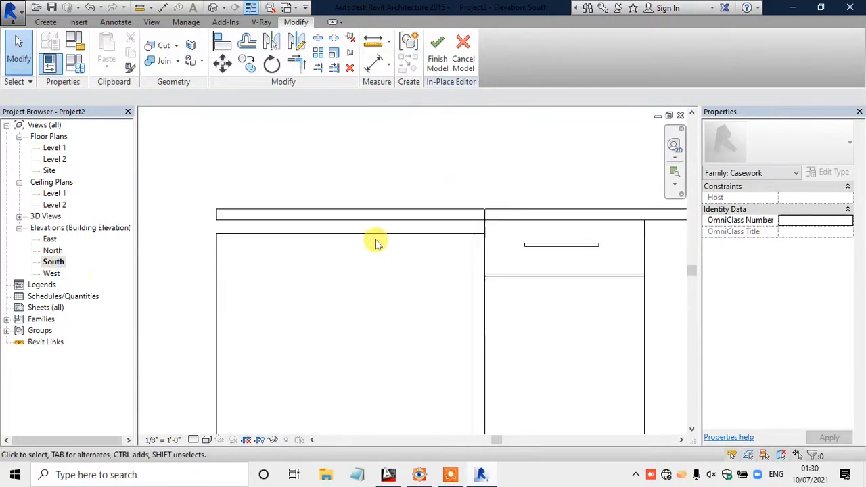
{"action": "left_click", "coordinate": [381, 241]}
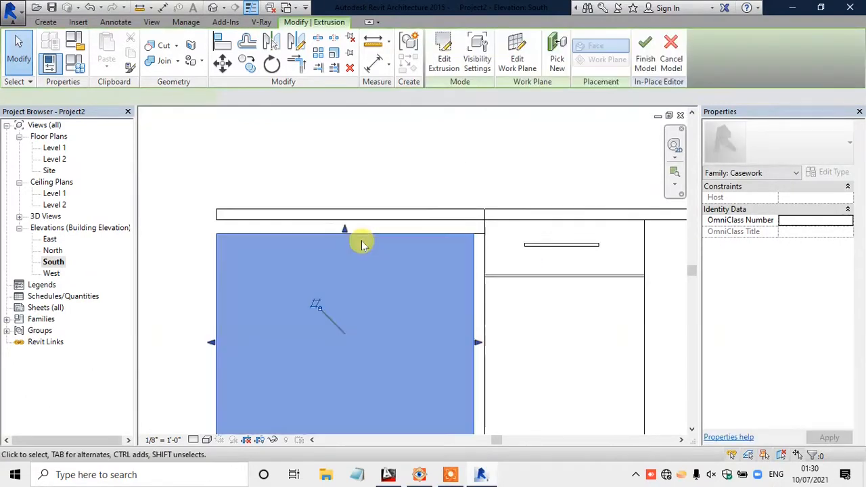
{"action": "left_click_drag", "start_coordinate": [345, 226], "coordinate": [345, 210]}
{"action": "left_click", "coordinate": [379, 163]}
Step: Extend the free-end front panel up to the countertop's underside at 3' 6" and return to the 3D view
{"action": "scroll", "coordinate": [378, 165], "scroll_direction": "down", "scroll_amount": 2}
{"action": "scroll", "coordinate": [464, 223], "scroll_direction": "up", "scroll_amount": 3}
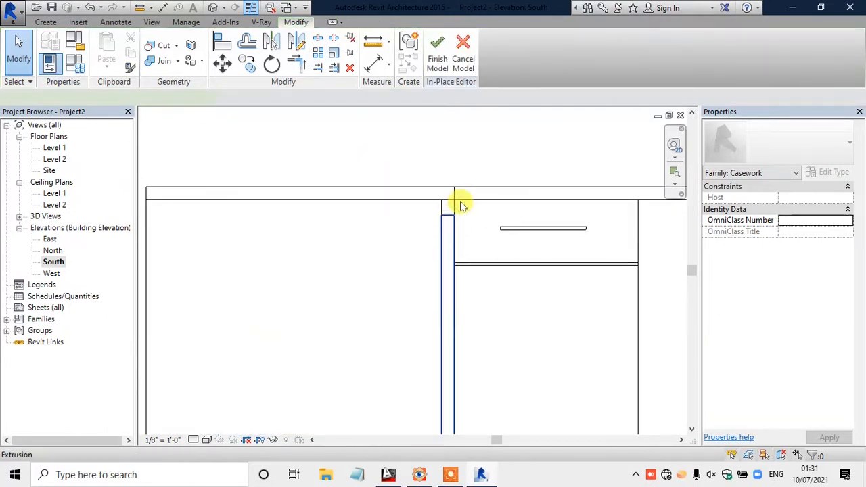
{"action": "left_click", "coordinate": [452, 207]}
{"action": "scroll", "coordinate": [448, 209], "scroll_direction": "up", "scroll_amount": 2}
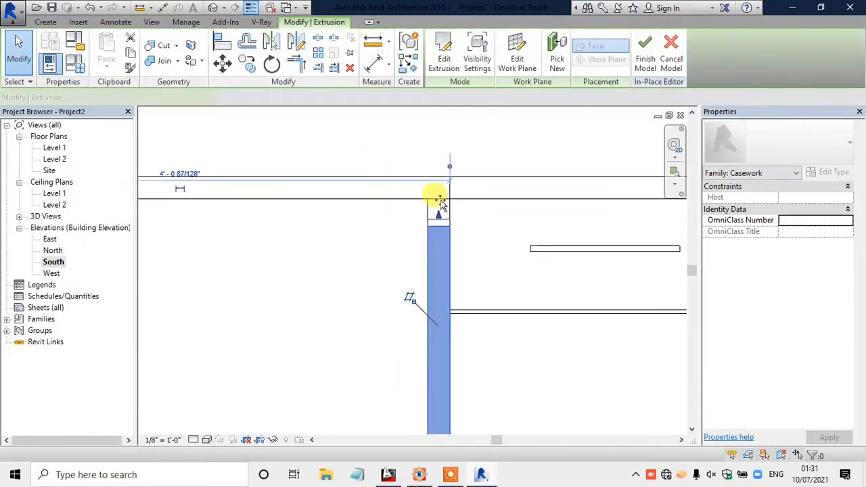
{"action": "left_click_drag", "start_coordinate": [442, 205], "coordinate": [437, 197]}
{"action": "left_click", "coordinate": [214, 9]}
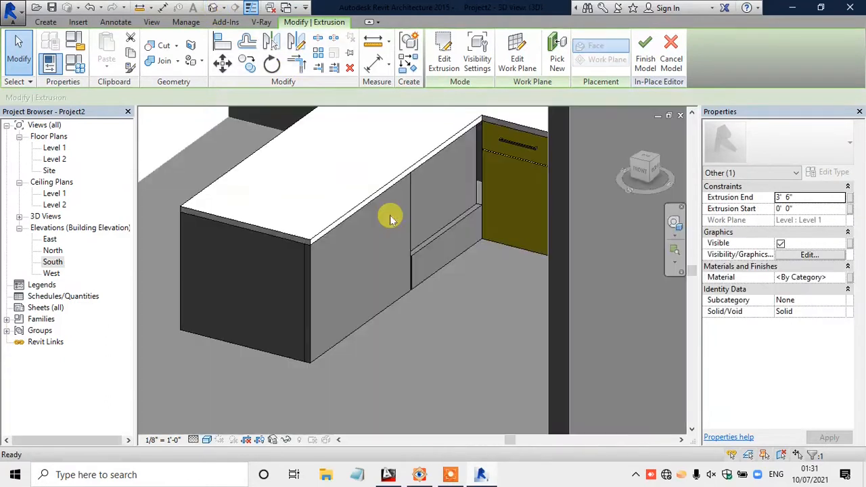
Step: Raise the top of the left wing's low front panel beside the inner corner to just below the countertop
{"action": "scroll", "coordinate": [451, 223], "scroll_direction": "up", "scroll_amount": 2}
{"action": "middle_click_drag", "start_coordinate": [451, 223], "coordinate": [423, 285]}
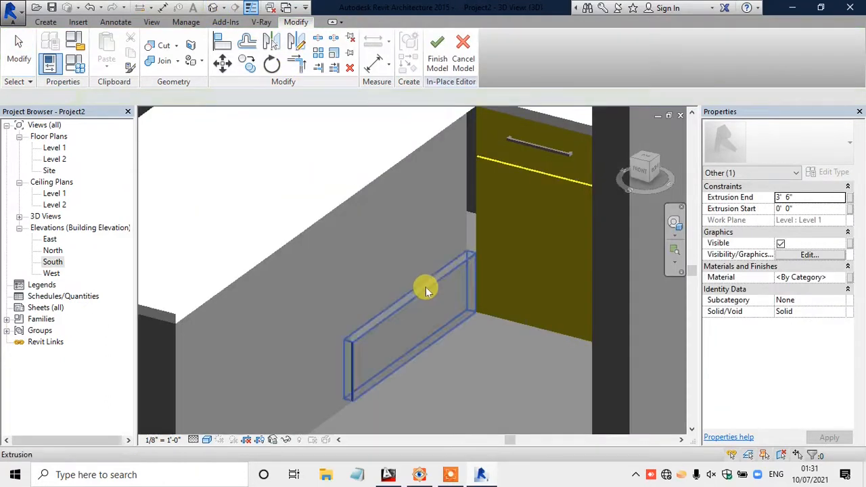
{"action": "left_click", "coordinate": [409, 292]}
{"action": "left_click_drag", "start_coordinate": [411, 291], "coordinate": [379, 178]}
{"action": "left_click", "coordinate": [339, 175]}
{"action": "middle_click_drag", "start_coordinate": [415, 288], "coordinate": [406, 292], "text": "shift"}
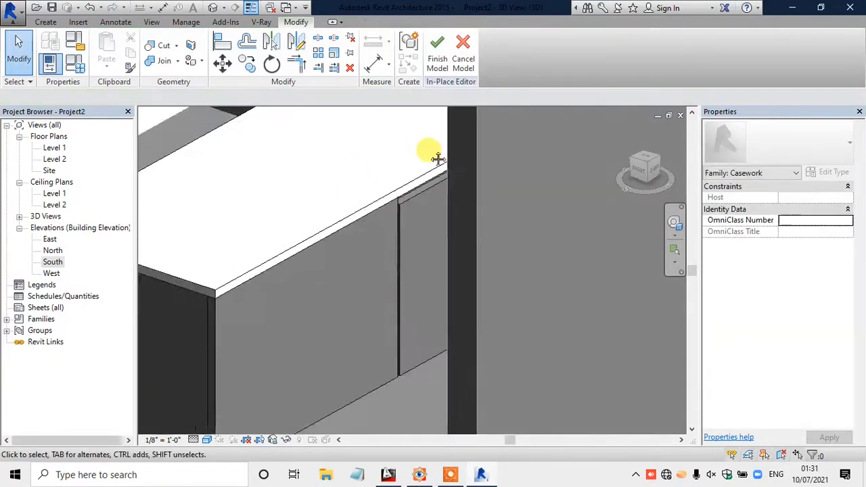
Step: Extend the inner-corner front panel up to the countertop's underside, at an extrusion end of 3' 6"
{"action": "scroll", "coordinate": [427, 182], "scroll_direction": "up", "scroll_amount": 5}
{"action": "left_click", "coordinate": [427, 271]}
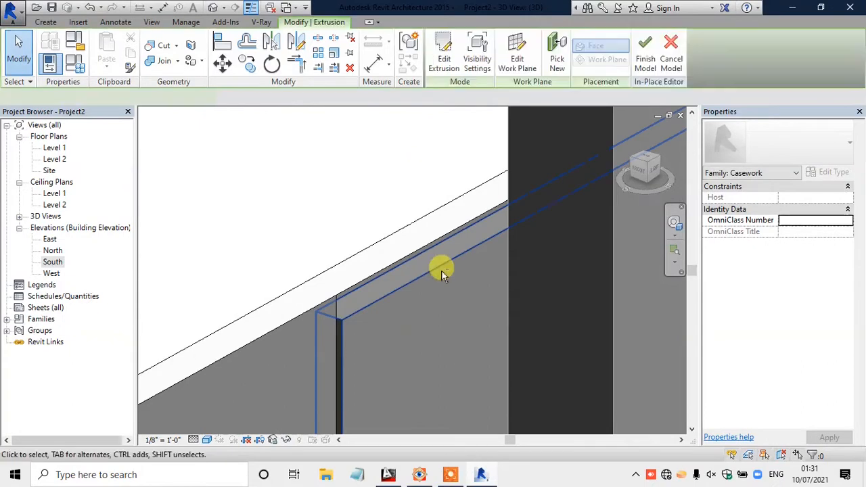
{"action": "middle_click_drag", "start_coordinate": [449, 271], "coordinate": [552, 190], "text": "shift"}
{"action": "left_click_drag", "start_coordinate": [554, 191], "coordinate": [554, 167]}
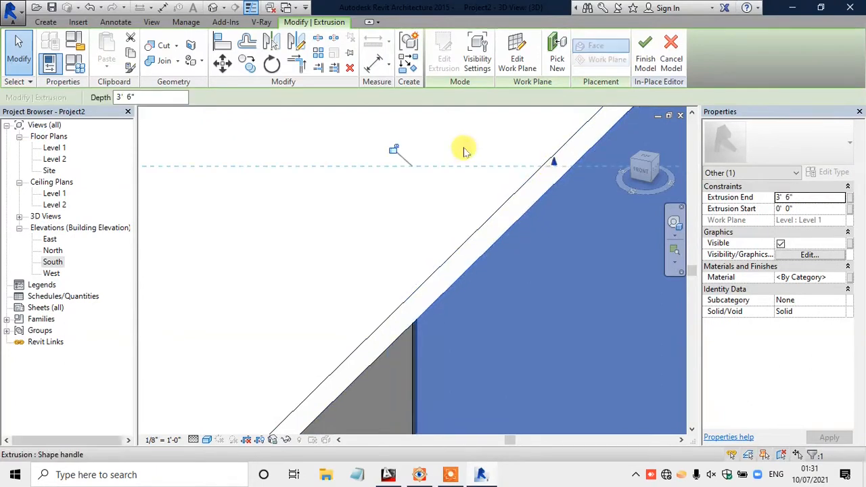
{"action": "left_click", "coordinate": [452, 155]}
{"action": "middle_click_drag", "start_coordinate": [450, 157], "coordinate": [372, 303], "text": "shift"}
{"action": "scroll", "coordinate": [370, 322], "scroll_direction": "up", "scroll_amount": 2}
{"action": "scroll", "coordinate": [367, 338], "scroll_direction": "down", "scroll_amount": 1}
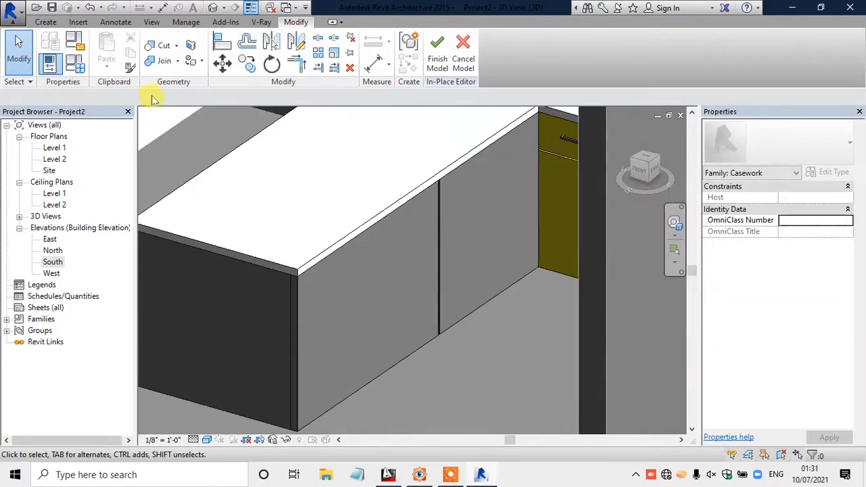
Step: Start a void extrusion and pick the face of the left wing's free-end front panel as its work plane
{"action": "left_click", "coordinate": [45, 22]}
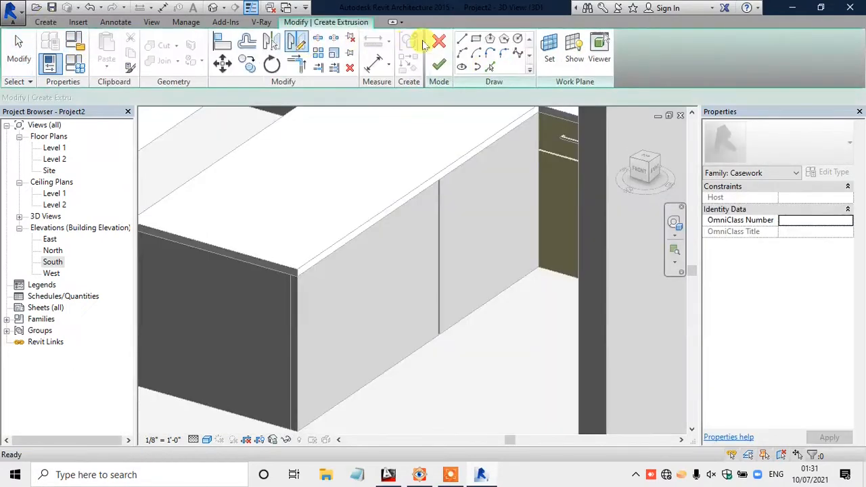
{"action": "left_click", "coordinate": [439, 42]}
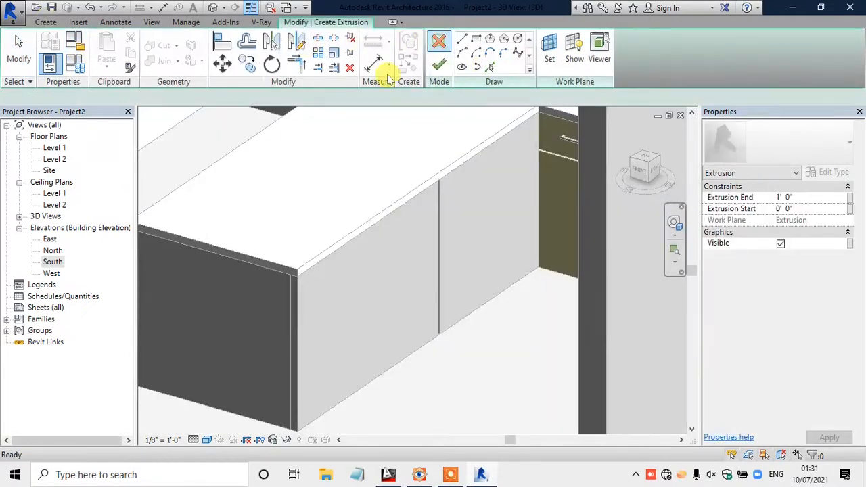
{"action": "left_click", "coordinate": [46, 22]}
{"action": "left_click", "coordinate": [247, 60]}
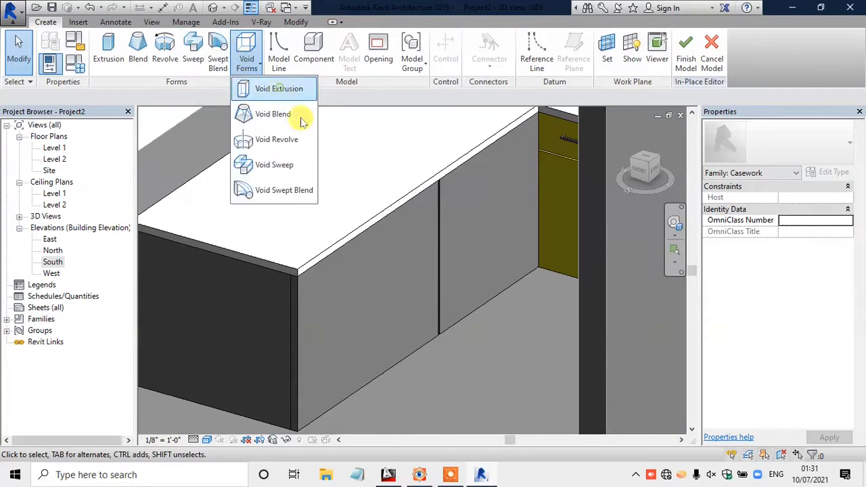
{"action": "left_click", "coordinate": [301, 120]}
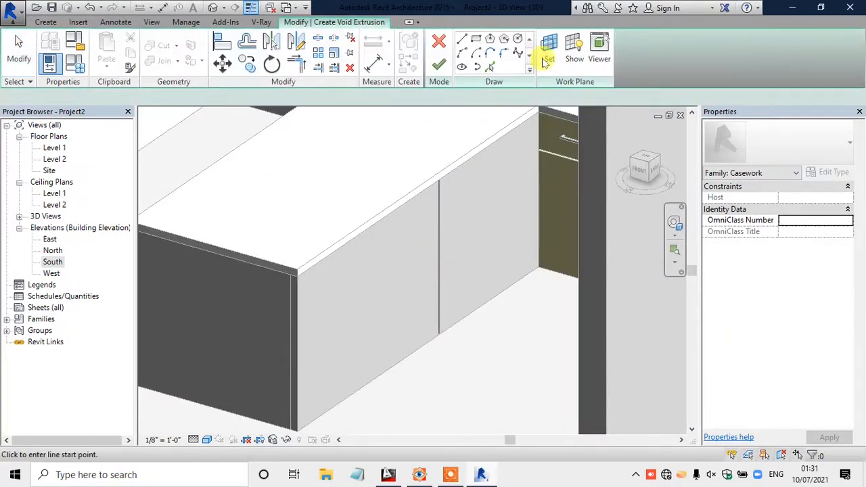
{"action": "left_click", "coordinate": [547, 67]}
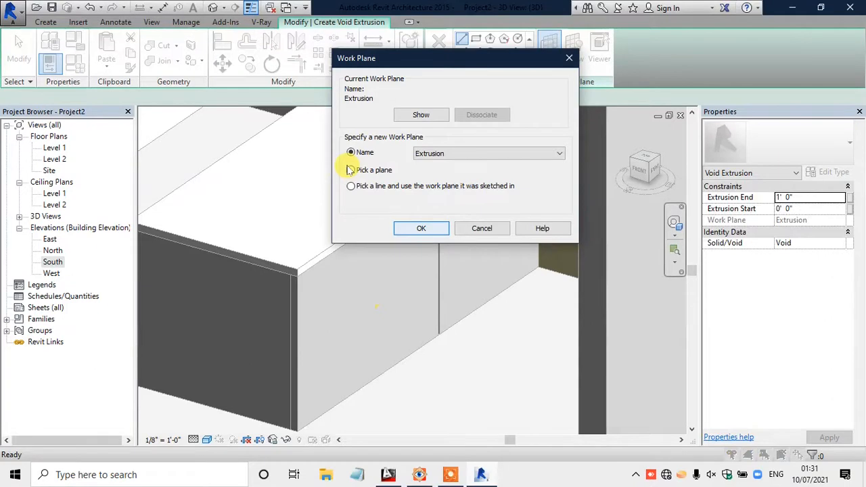
{"action": "left_click", "coordinate": [431, 234]}
{"action": "left_click", "coordinate": [413, 232]}
Step: Sketch a horizontal rectangle about 1 29/32" high across the free-end panel's full width at mid-height
{"action": "left_click", "coordinate": [476, 38]}
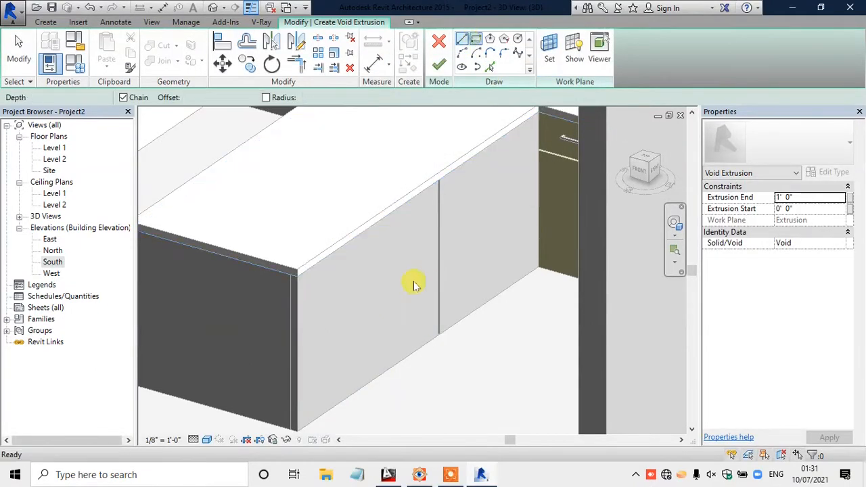
{"action": "left_click", "coordinate": [298, 345]}
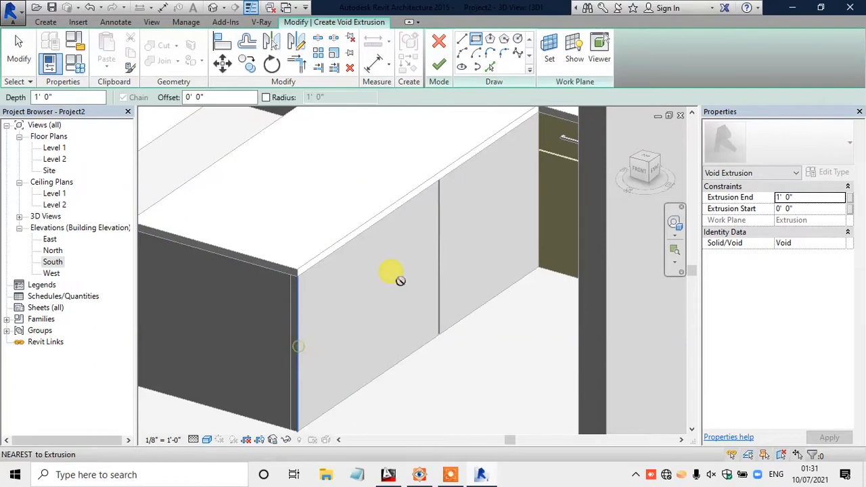
{"action": "left_click", "coordinate": [438, 254]}
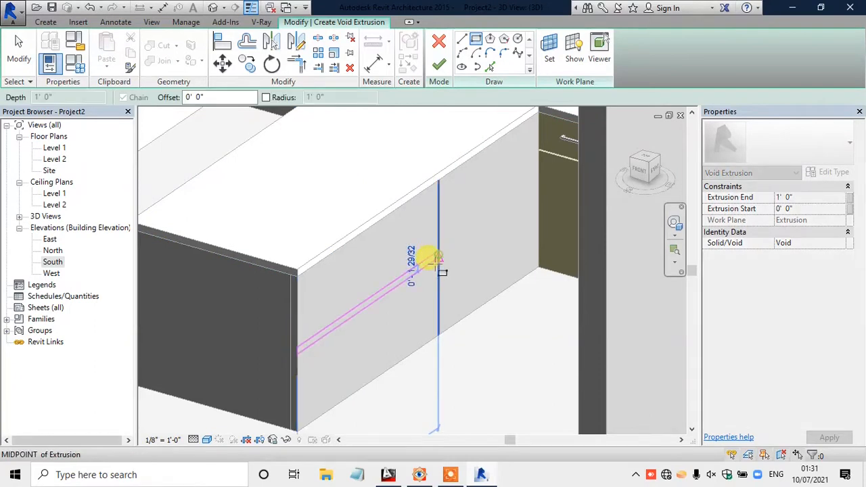
{"action": "key", "text": "Escape"}
Step: Narrow the horizontal strip by nudging its upper line down, and finish the void extrusion
{"action": "scroll", "coordinate": [393, 303], "scroll_direction": "up", "scroll_amount": 3}
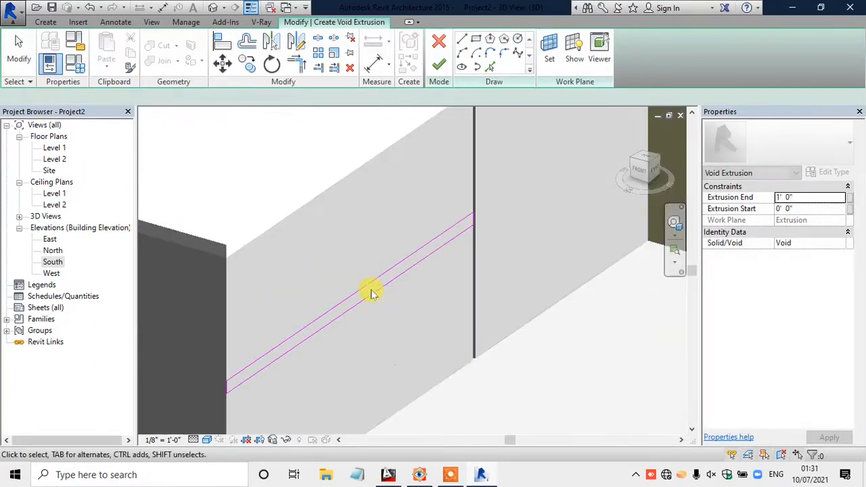
{"action": "scroll", "coordinate": [371, 293], "scroll_direction": "up", "scroll_amount": 2}
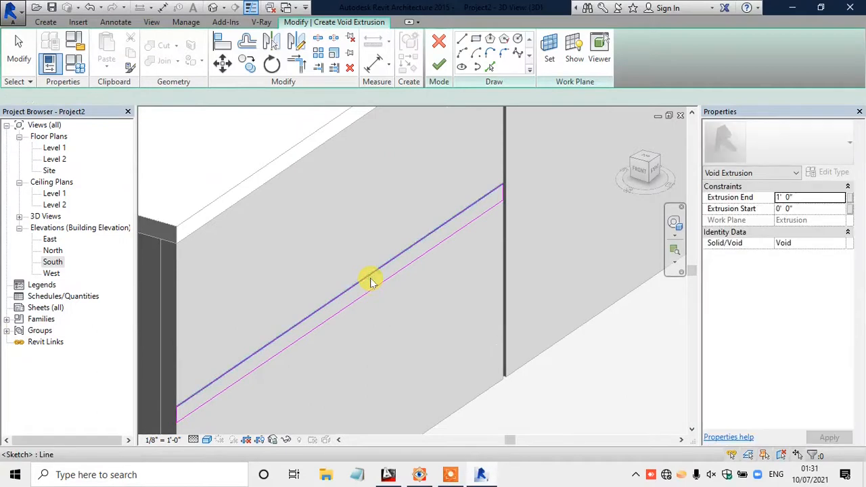
{"action": "left_click", "coordinate": [370, 280]}
{"action": "key", "text": "Down"}
{"action": "key", "text": "Down"}
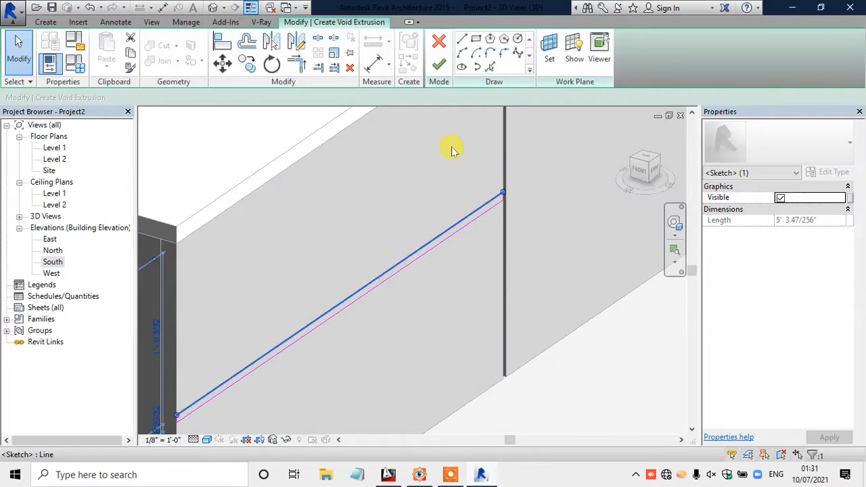
{"action": "left_click", "coordinate": [439, 64]}
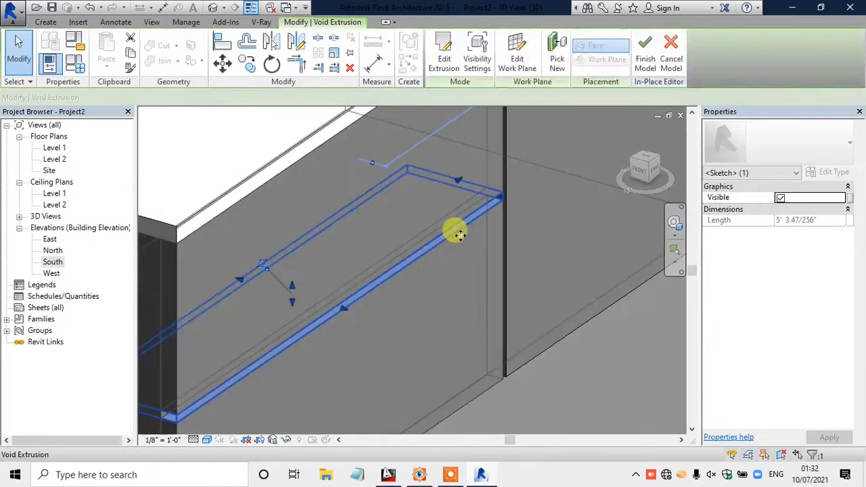
{"action": "left_click", "coordinate": [458, 294]}
{"action": "scroll", "coordinate": [458, 291], "scroll_direction": "down", "scroll_amount": 1}
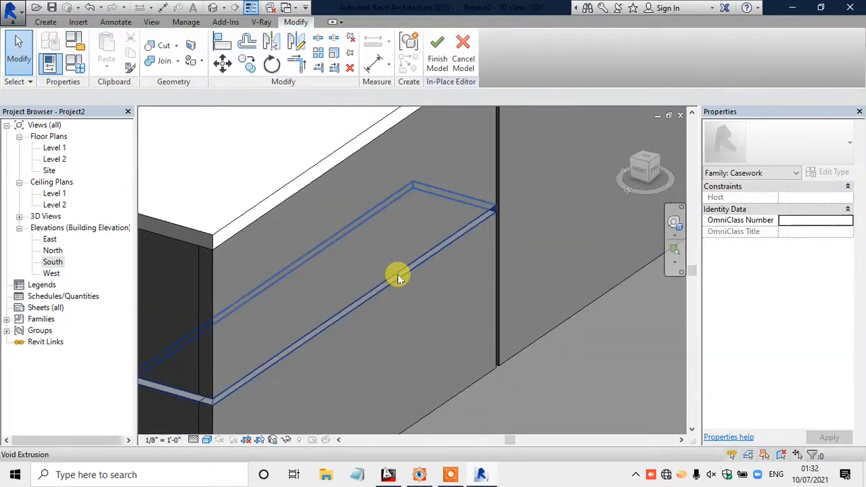
Step: In the Level 1 plan, reduce the void's depth to 2" to form a shallow groove, and return to 3D
{"action": "left_click", "coordinate": [322, 266]}
{"action": "double_click", "coordinate": [55, 148]}
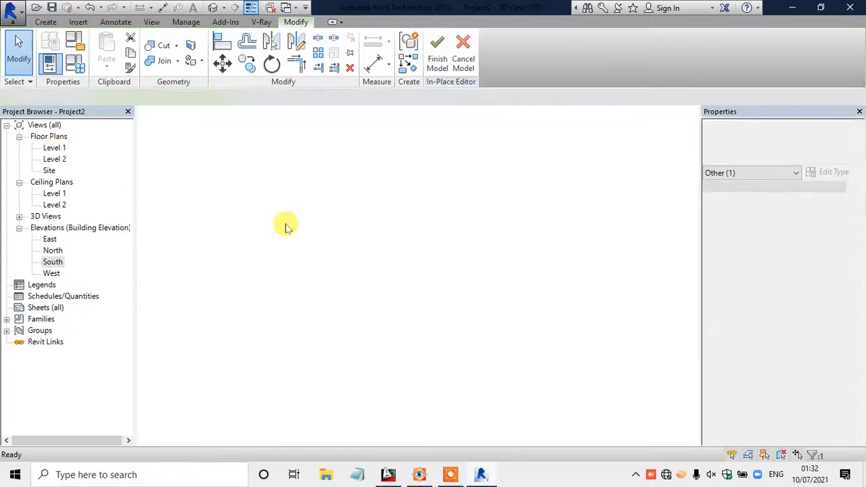
{"action": "left_click", "coordinate": [383, 218]}
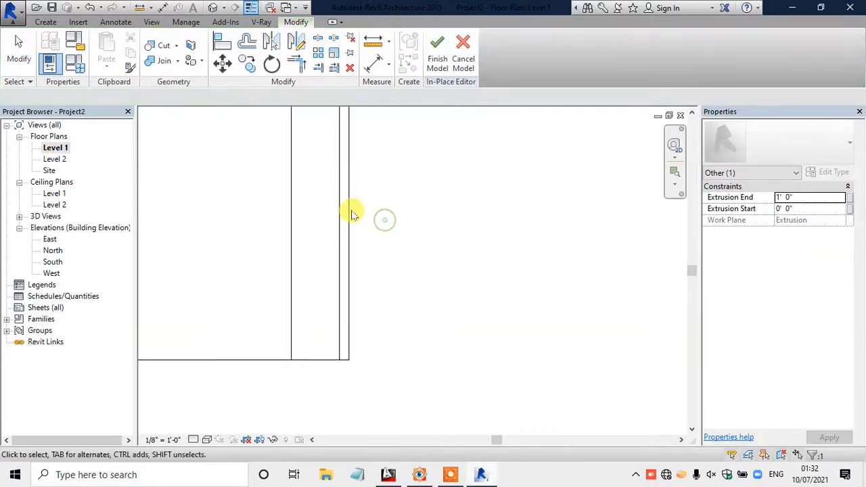
{"action": "left_click", "coordinate": [295, 215]}
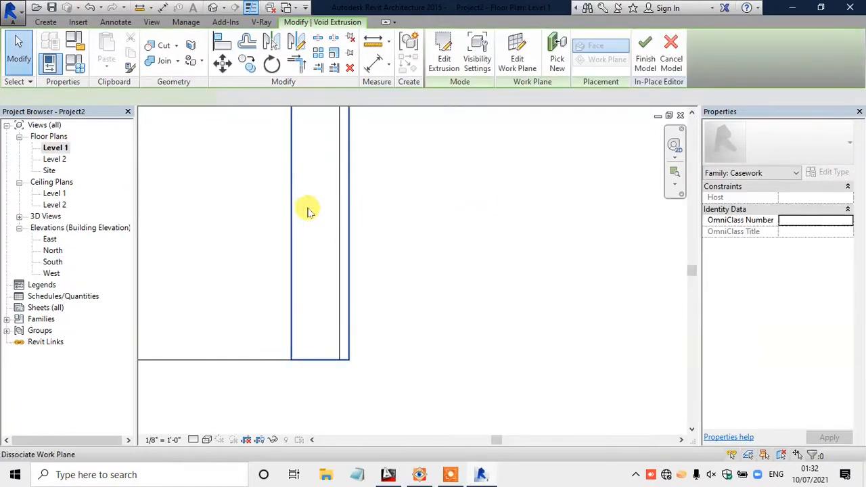
{"action": "scroll", "coordinate": [310, 237], "scroll_direction": "up", "scroll_amount": 2}
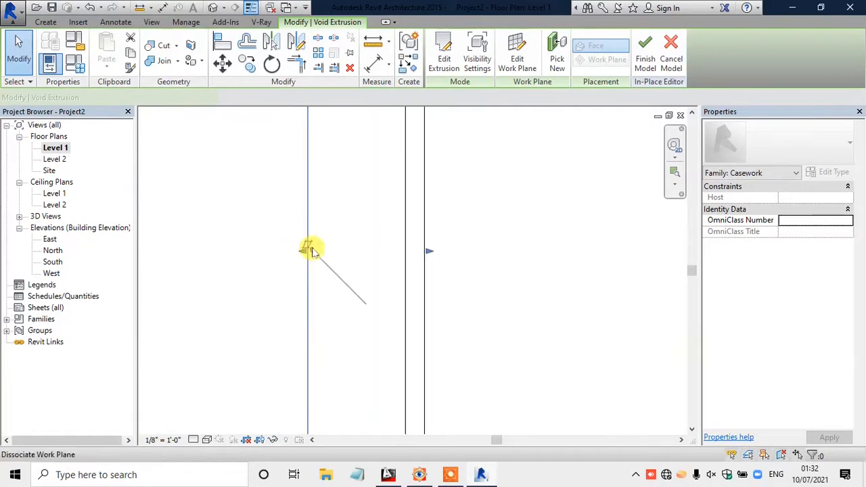
{"action": "left_click_drag", "start_coordinate": [321, 255], "coordinate": [387, 244]}
{"action": "left_click", "coordinate": [215, 11]}
{"action": "scroll", "coordinate": [309, 220], "scroll_direction": "down", "scroll_amount": 2}
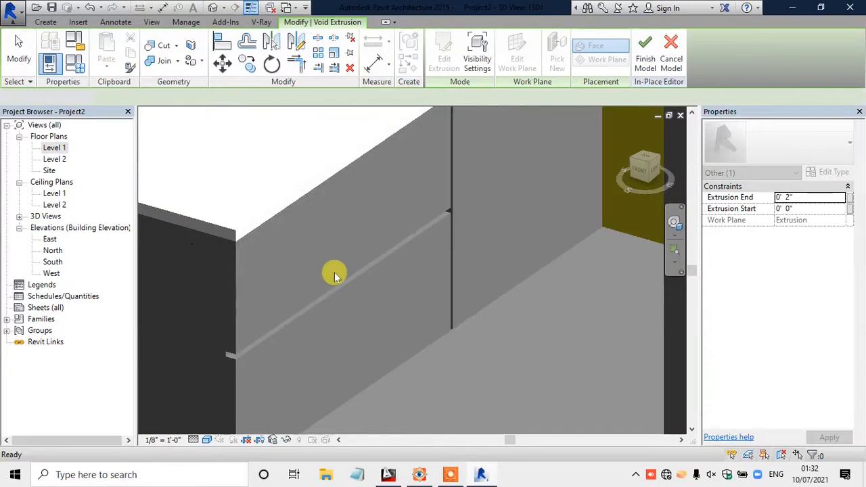
{"action": "scroll", "coordinate": [565, 139], "scroll_direction": "up", "scroll_amount": 3}
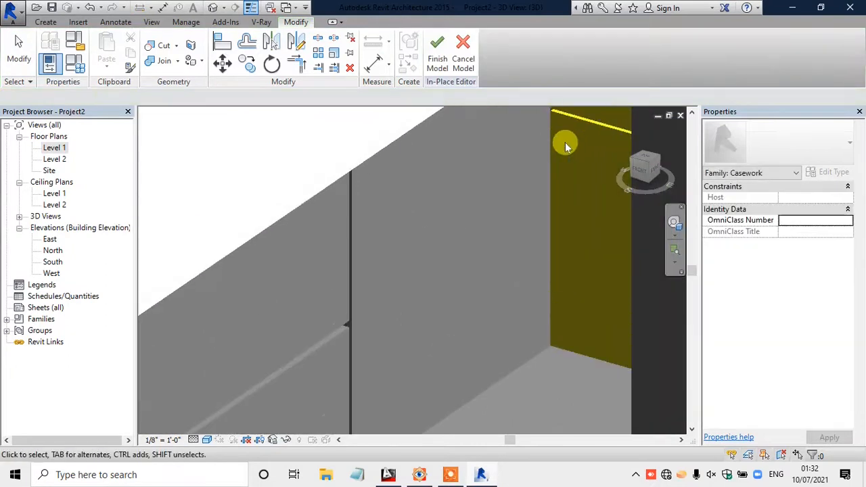
Step: Start another void extrusion with its work plane picked on the inner-corner front panel's face
{"action": "left_click", "coordinate": [46, 22]}
{"action": "left_click", "coordinate": [248, 64]}
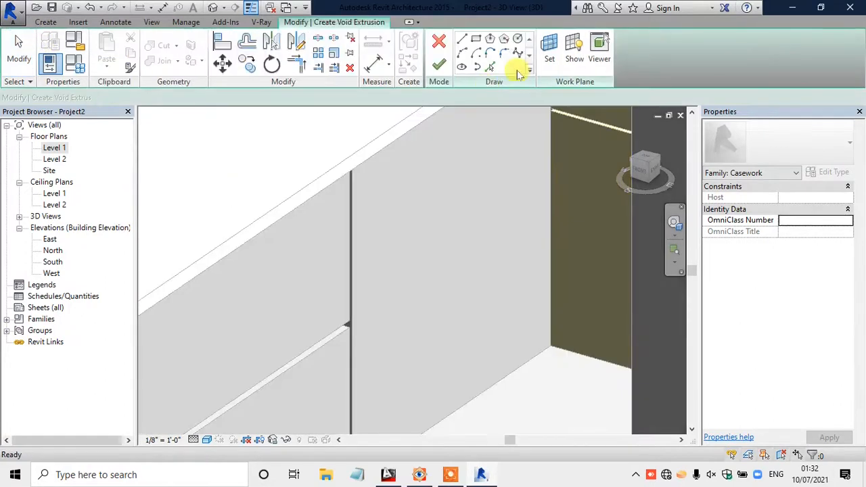
{"action": "left_click", "coordinate": [550, 51]}
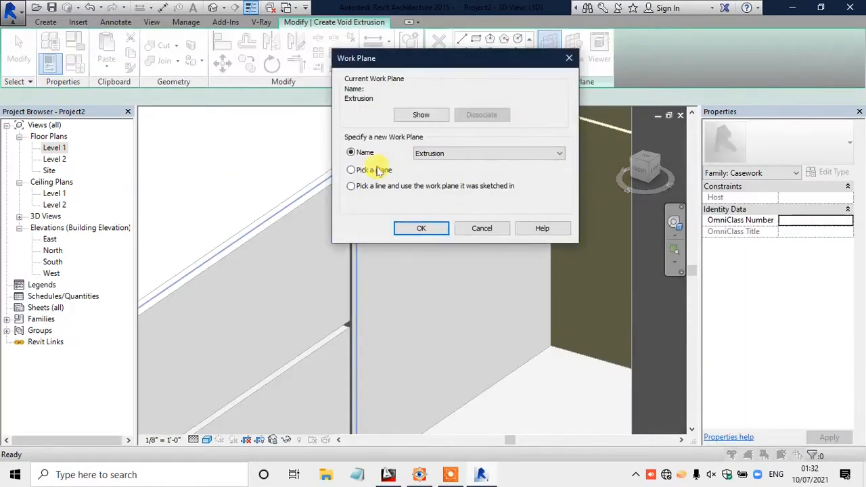
{"action": "left_click", "coordinate": [420, 228]}
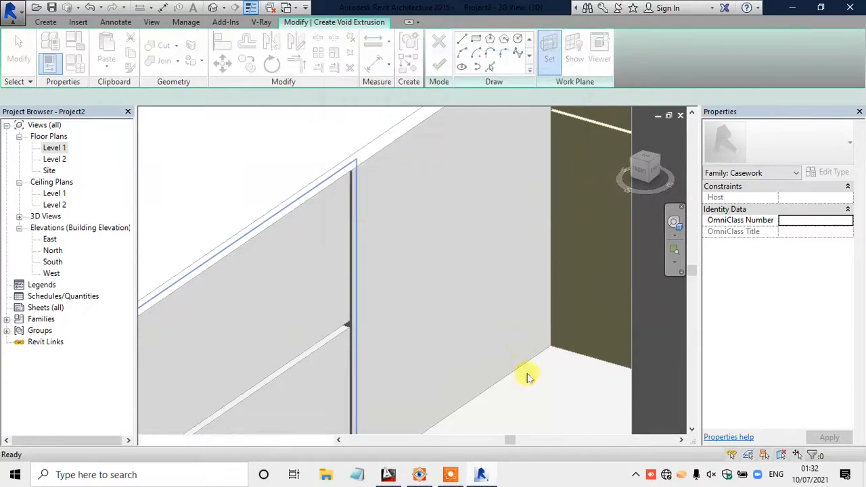
{"action": "left_click", "coordinate": [549, 278]}
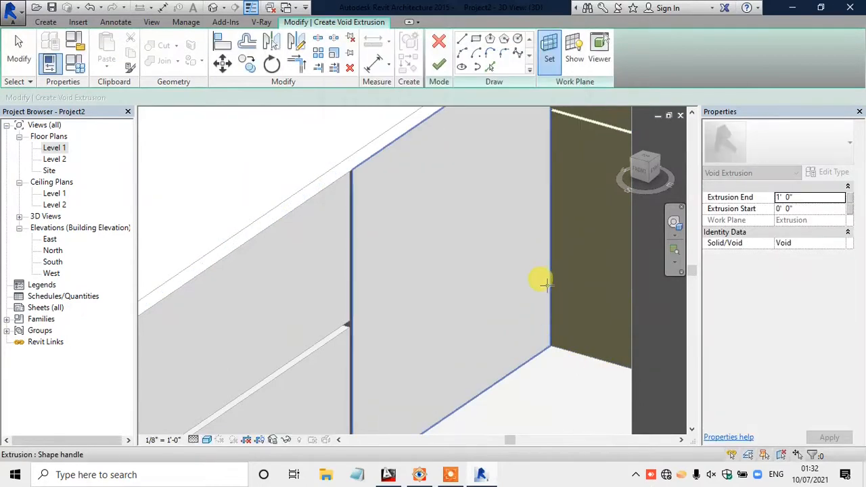
Step: Sketch a narrow vertical rectangle down the middle of the inner-corner panel, from the countertop's underside to the panel's bottom edge
{"action": "left_click", "coordinate": [475, 39]}
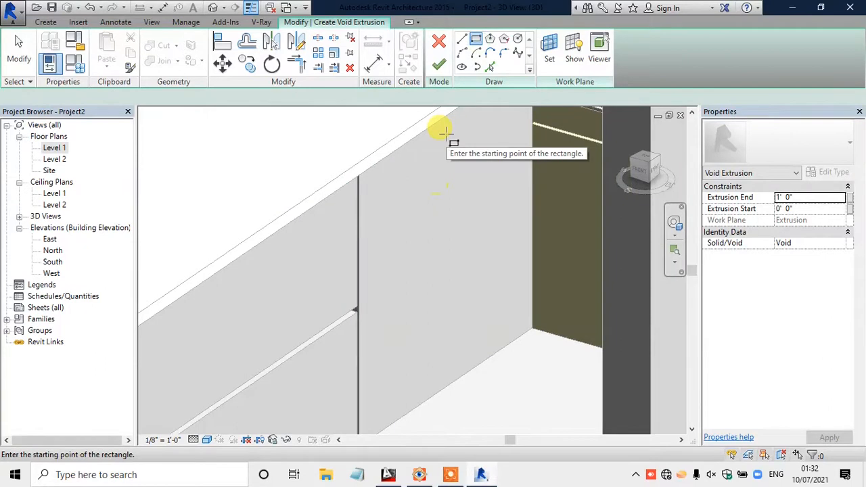
{"action": "left_click", "coordinate": [453, 209]}
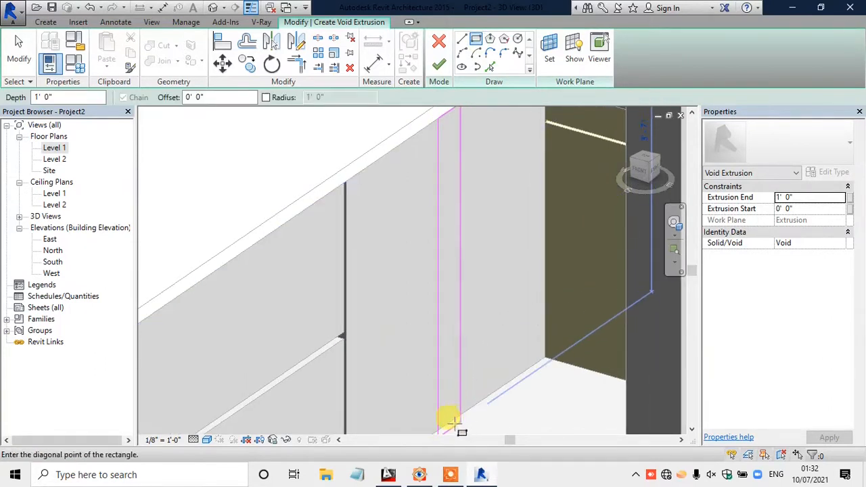
{"action": "left_click", "coordinate": [451, 424]}
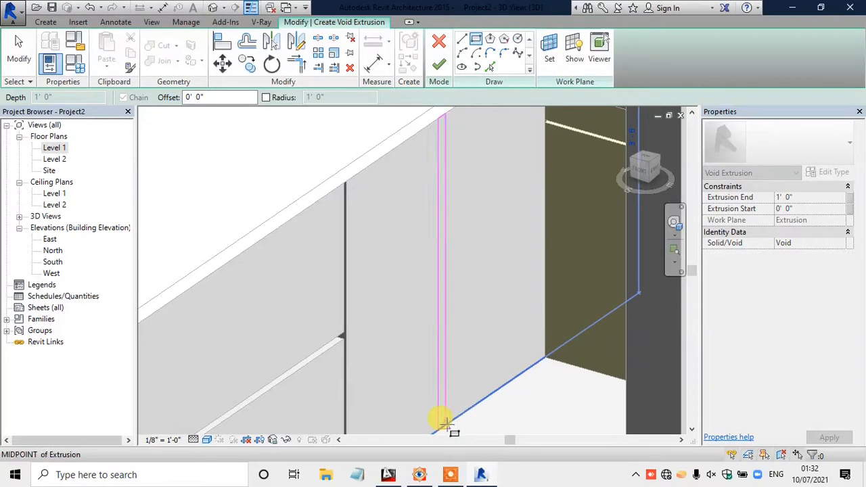
{"action": "left_click", "coordinate": [447, 425]}
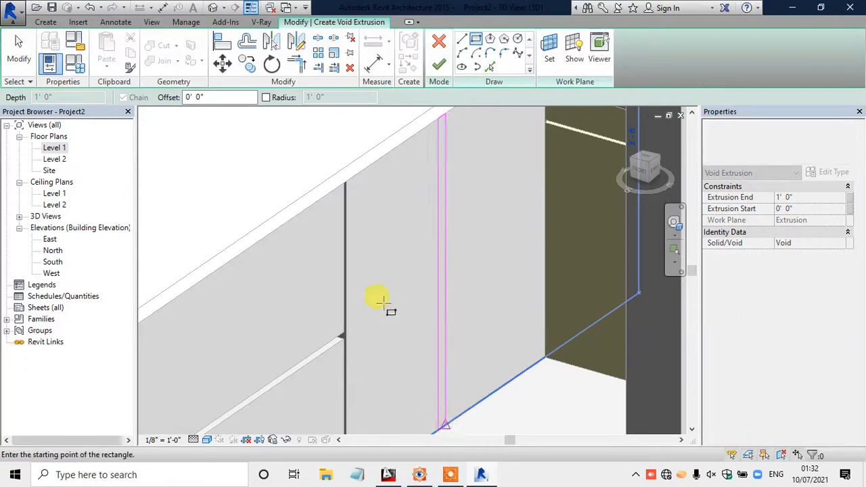
{"action": "scroll", "coordinate": [382, 300], "scroll_direction": "down", "scroll_amount": 1}
Step: Nudge the vertical strip sketch towards the inner corner and narrow it to about 235/256" by moving its line nearest the free end
{"action": "key", "text": "Escape"}
{"action": "left_click_drag", "start_coordinate": [424, 117], "coordinate": [451, 451]}
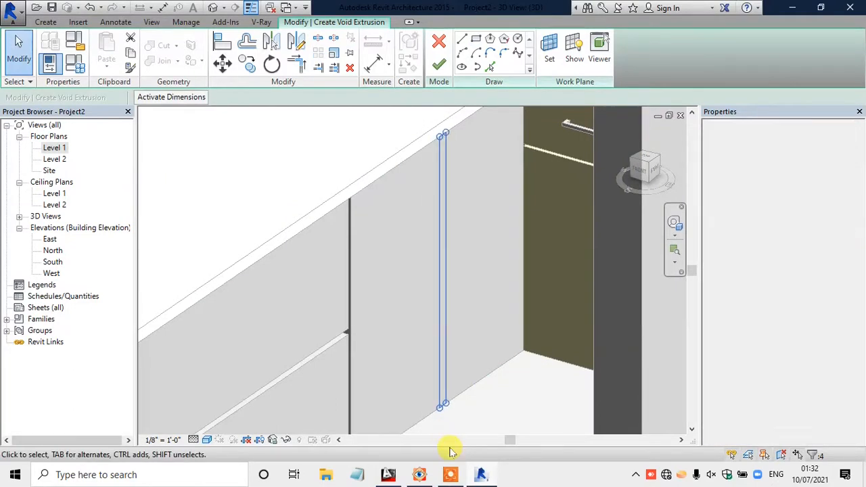
{"action": "key", "text": "Escape"}
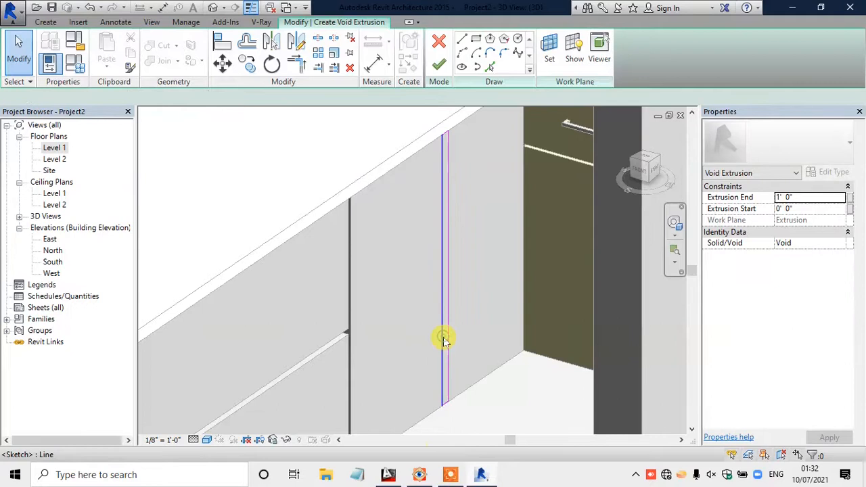
{"action": "left_click", "coordinate": [443, 336]}
{"action": "key", "text": "Right"}
{"action": "key", "text": "Right"}
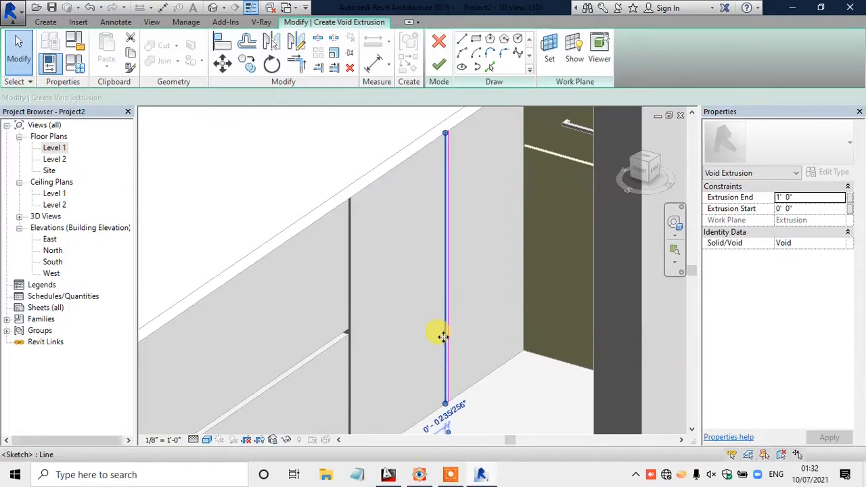
Step: Finish the inner-corner strip as a void extrusion, reduce its depth to 2" in the Level 1 plan, and return to 3D
{"action": "left_click", "coordinate": [438, 65]}
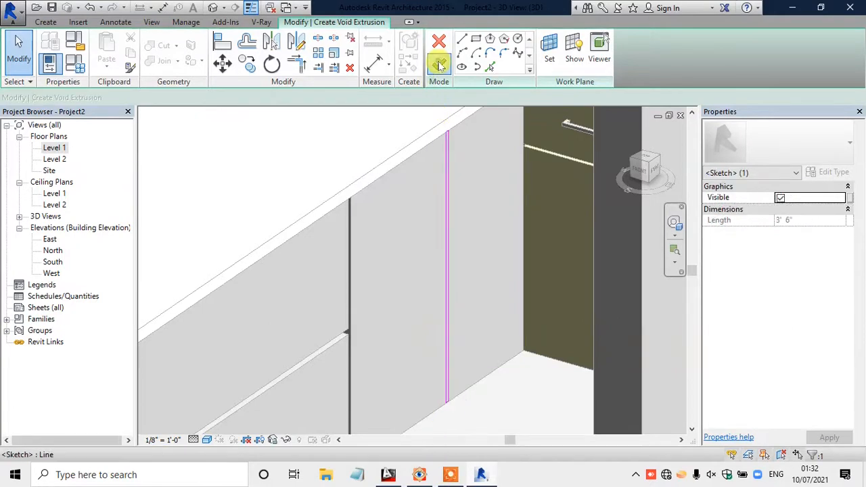
{"action": "double_click", "coordinate": [67, 152]}
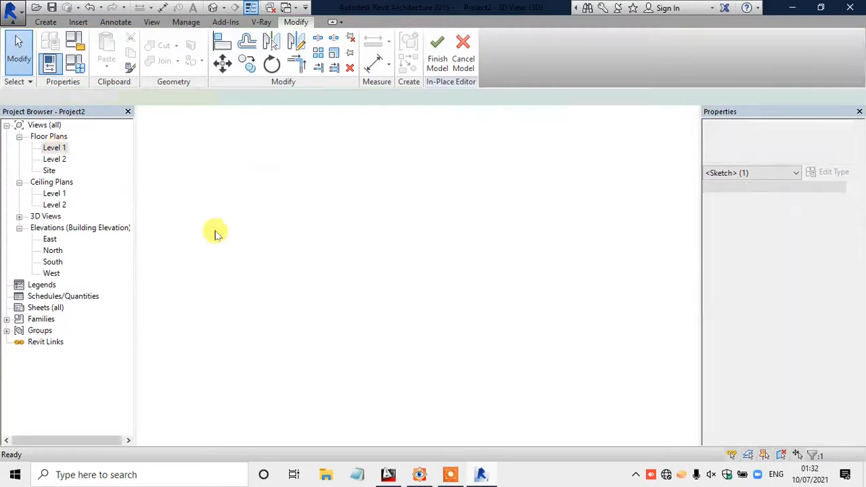
{"action": "scroll", "coordinate": [414, 326], "scroll_direction": "down", "scroll_amount": 4}
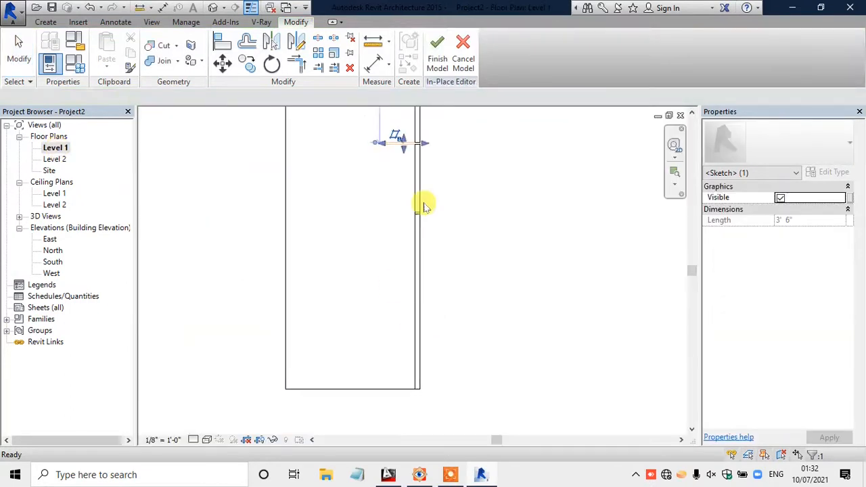
{"action": "left_click", "coordinate": [425, 131]}
{"action": "scroll", "coordinate": [425, 132], "scroll_direction": "up", "scroll_amount": 3}
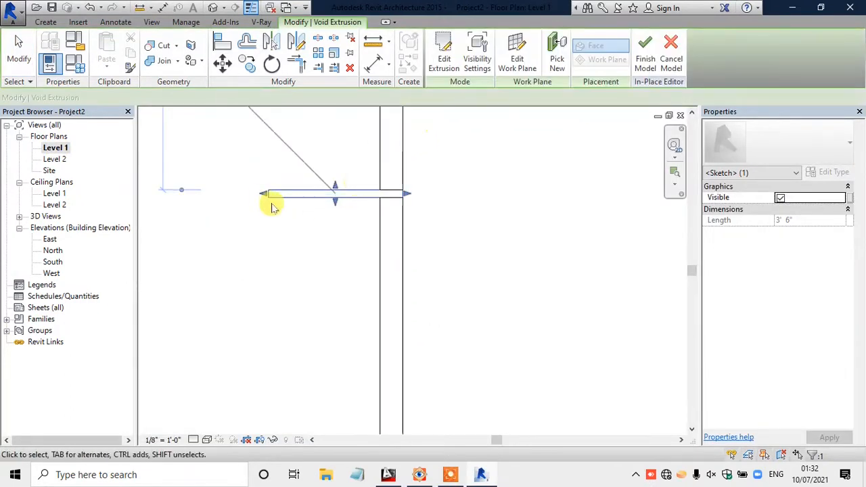
{"action": "mouse_move", "coordinate": [264, 197]}
{"action": "left_mouse_down"}
{"action": "mouse_move", "coordinate": [378, 192]}
{"action": "mouse_move", "coordinate": [358, 187]}
{"action": "left_mouse_up"}
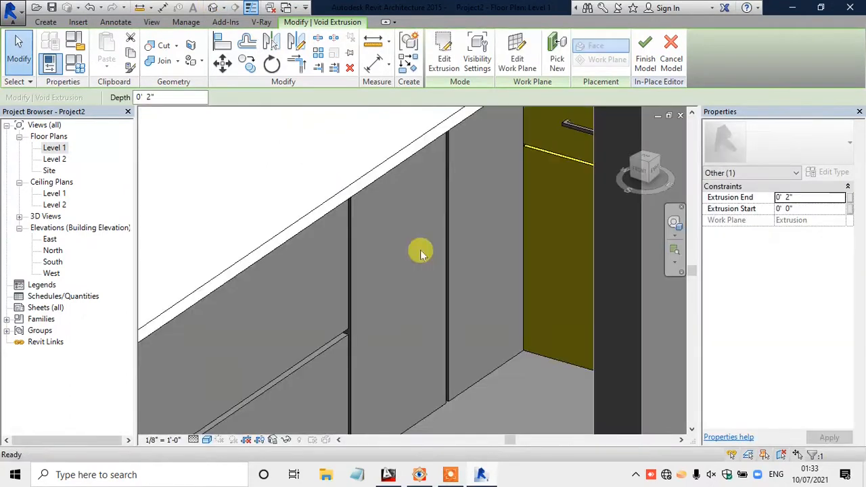
Step: Check the cabinet colours in the reference photo and assign the C2 material to the drawer-front panel at the run's free end
{"action": "left_click", "coordinate": [419, 474]}
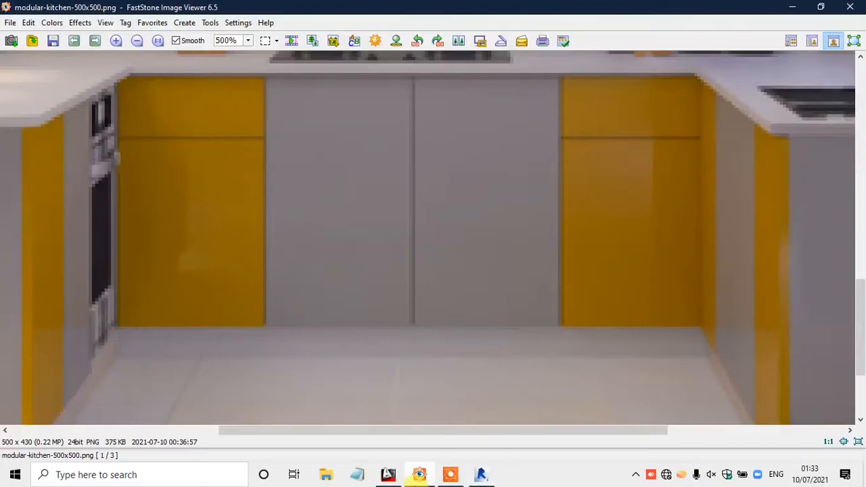
{"action": "left_click", "coordinate": [417, 476]}
{"action": "scroll", "coordinate": [394, 207], "scroll_direction": "down", "scroll_amount": 3}
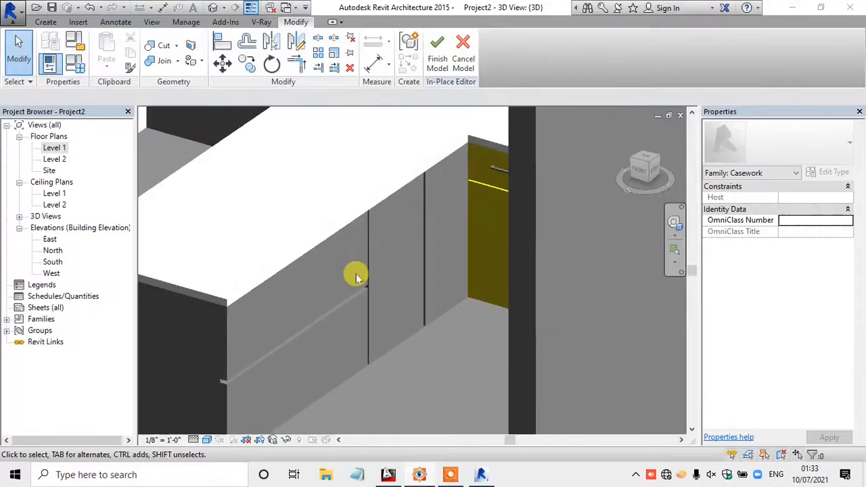
{"action": "left_click", "coordinate": [346, 302]}
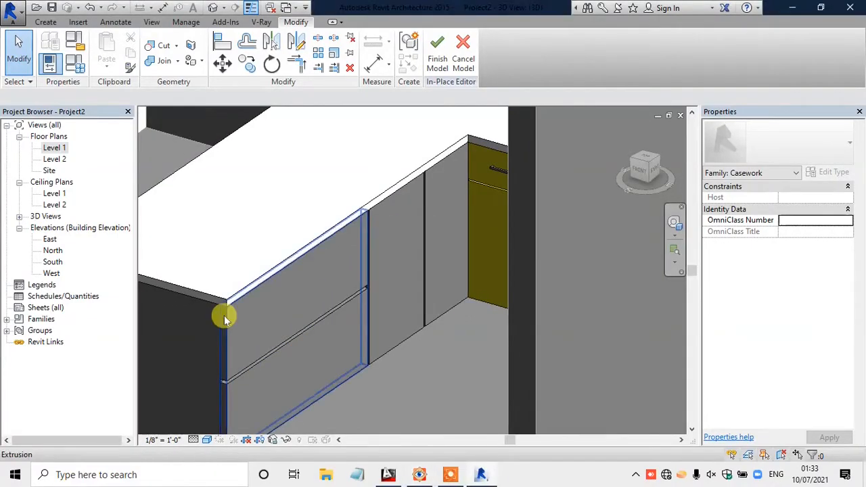
{"action": "left_click", "coordinate": [224, 315]}
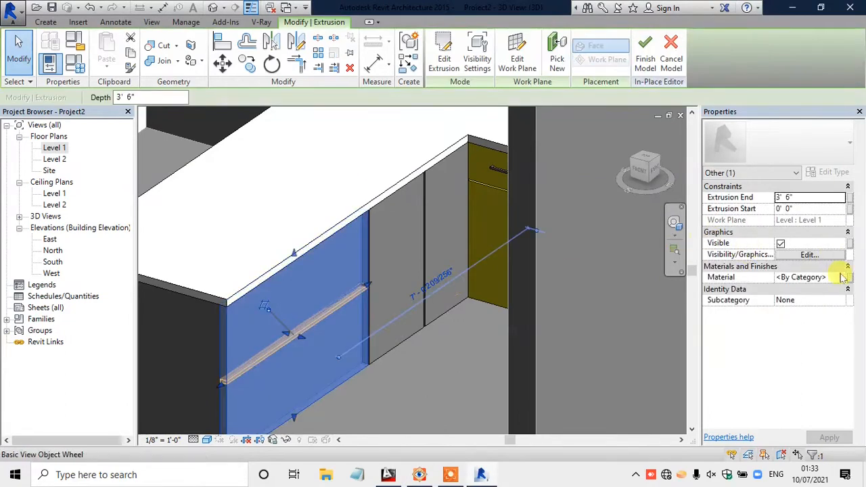
{"action": "left_click", "coordinate": [842, 277]}
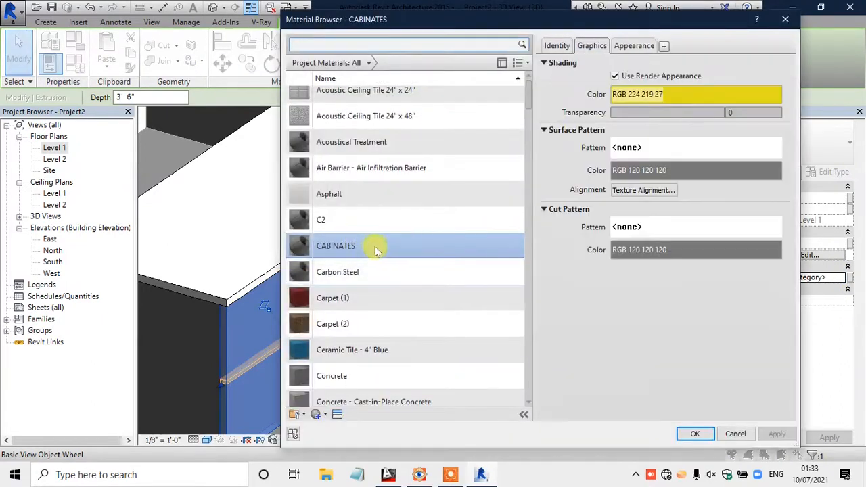
{"action": "left_click", "coordinate": [381, 229]}
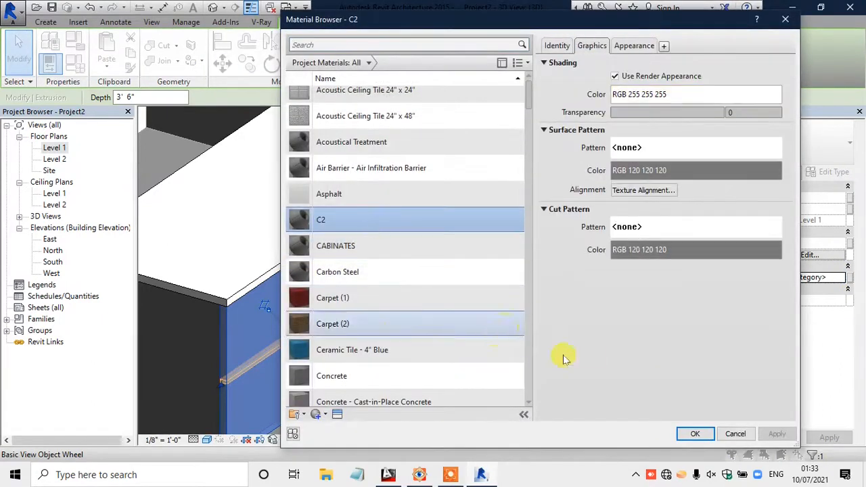
{"action": "left_click", "coordinate": [694, 433]}
Step: Assign the CABINATES material to the grooved double-door panel beside the inner corner
{"action": "left_click", "coordinate": [466, 226]}
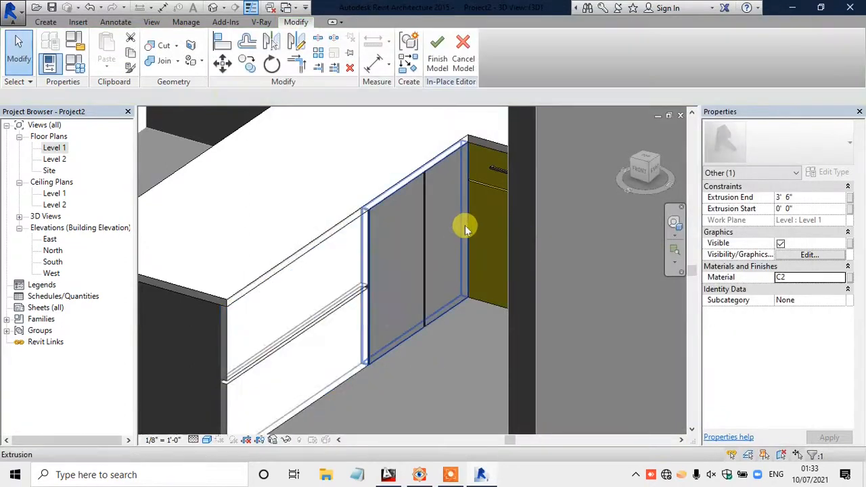
{"action": "left_click", "coordinate": [458, 286]}
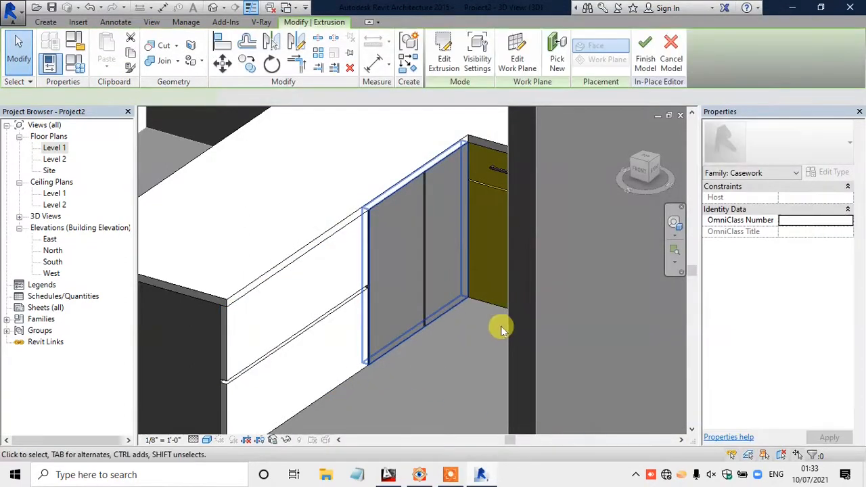
{"action": "left_click", "coordinate": [839, 278]}
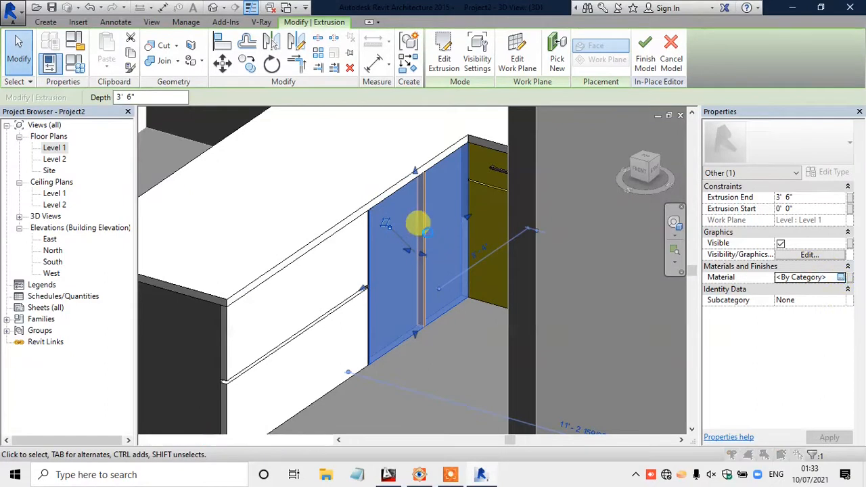
{"action": "left_click", "coordinate": [420, 235]}
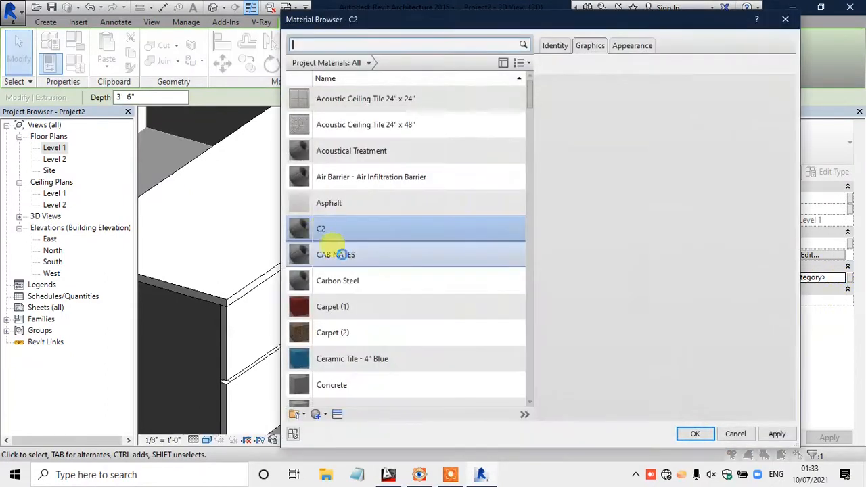
{"action": "left_click", "coordinate": [361, 256]}
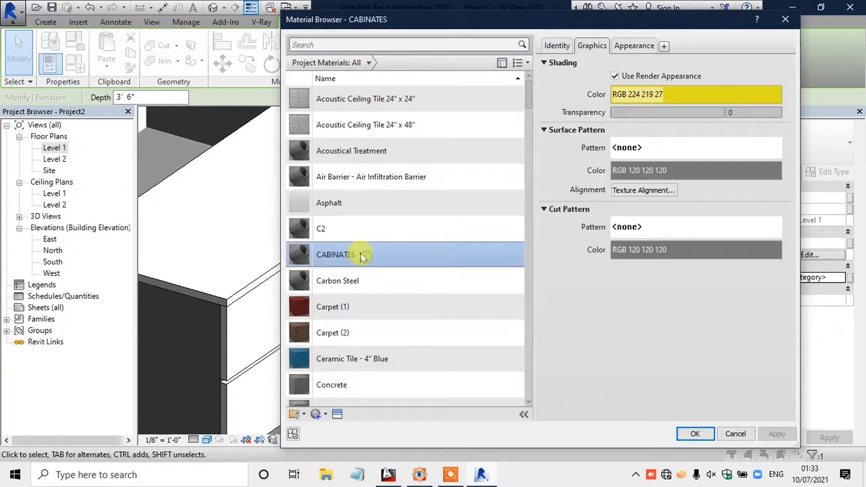
{"action": "left_click", "coordinate": [693, 432]}
Step: Review the coloured base cabinets in 3D and examine the wall cabinets above the counter in the reference photo
{"action": "scroll", "coordinate": [423, 330], "scroll_direction": "up", "scroll_amount": 3}
{"action": "mouse_move", "coordinate": [423, 330]}
{"action": "middle_mouse_down", "text": "shift"}
{"action": "mouse_move", "coordinate": [464, 350]}
{"action": "mouse_move", "coordinate": [415, 345]}
{"action": "middle_mouse_up", "text": "shift"}
{"action": "middle_click_drag", "start_coordinate": [518, 309], "coordinate": [507, 269]}
{"action": "scroll", "coordinate": [397, 264], "scroll_direction": "down", "scroll_amount": 2}
{"action": "middle_click_drag", "start_coordinate": [438, 271], "coordinate": [417, 291]}
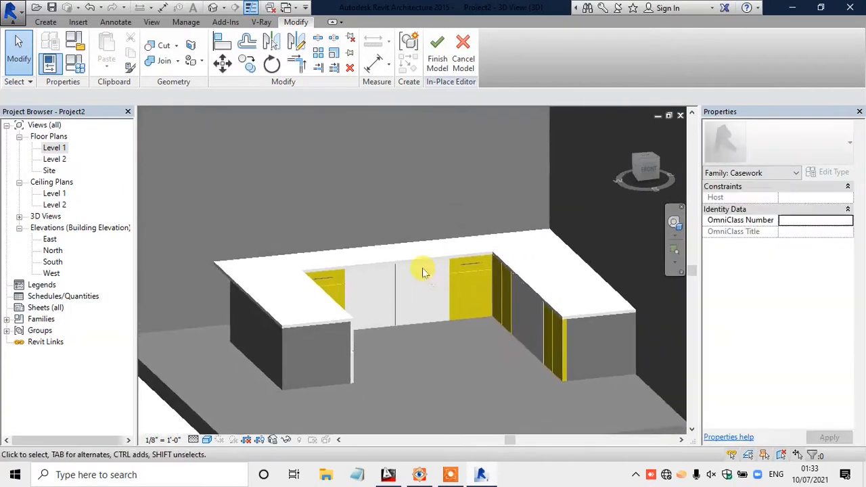
{"action": "left_click", "coordinate": [430, 476]}
{"action": "left_click_drag", "start_coordinate": [363, 57], "coordinate": [362, 240]}
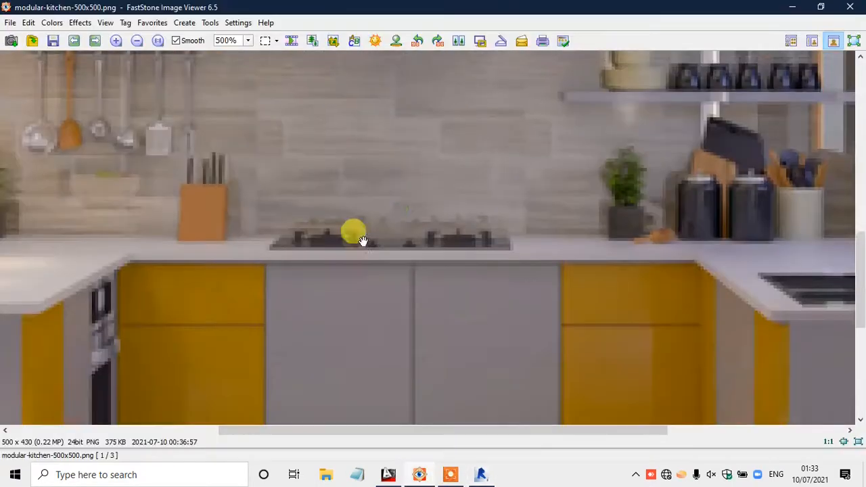
{"action": "scroll", "coordinate": [363, 239], "scroll_direction": "down", "scroll_amount": 3}
{"action": "left_click_drag", "start_coordinate": [412, 170], "coordinate": [381, 280]}
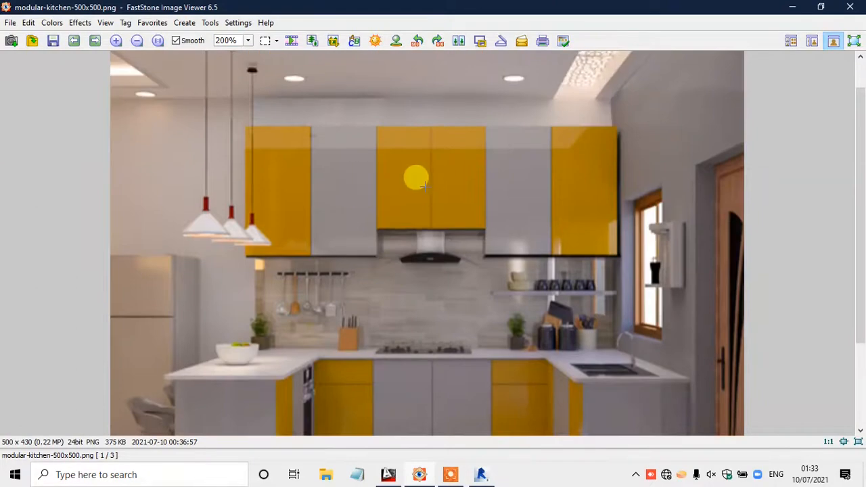
{"action": "scroll", "coordinate": [419, 181], "scroll_direction": "up", "scroll_amount": 1}
{"action": "left_click", "coordinate": [789, 8]}
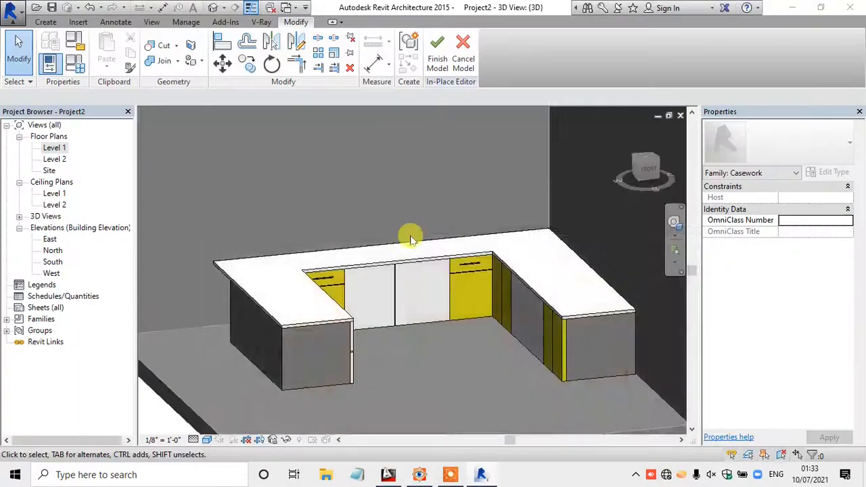
Step: In the South elevation, start a solid extrusion with its work plane picked on the back wall
{"action": "scroll", "coordinate": [412, 236], "scroll_direction": "down", "scroll_amount": 2}
{"action": "double_click", "coordinate": [53, 262]}
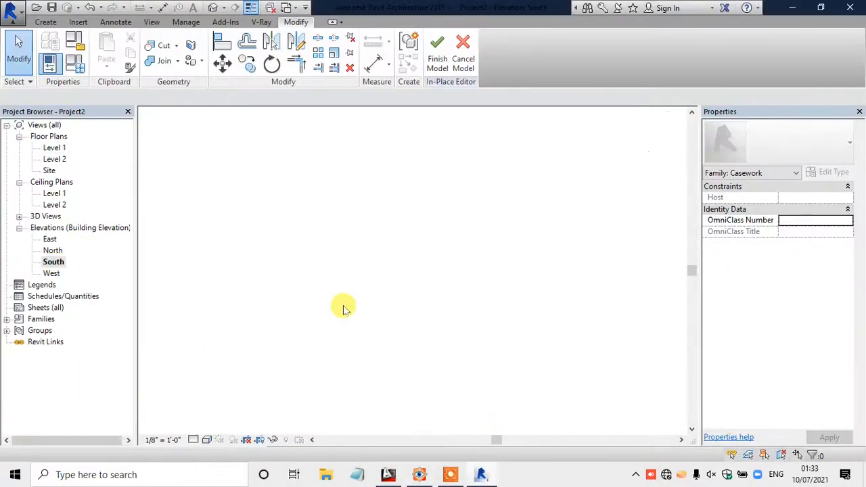
{"action": "scroll", "coordinate": [493, 326], "scroll_direction": "down", "scroll_amount": 3}
{"action": "scroll", "coordinate": [396, 315], "scroll_direction": "down", "scroll_amount": 1}
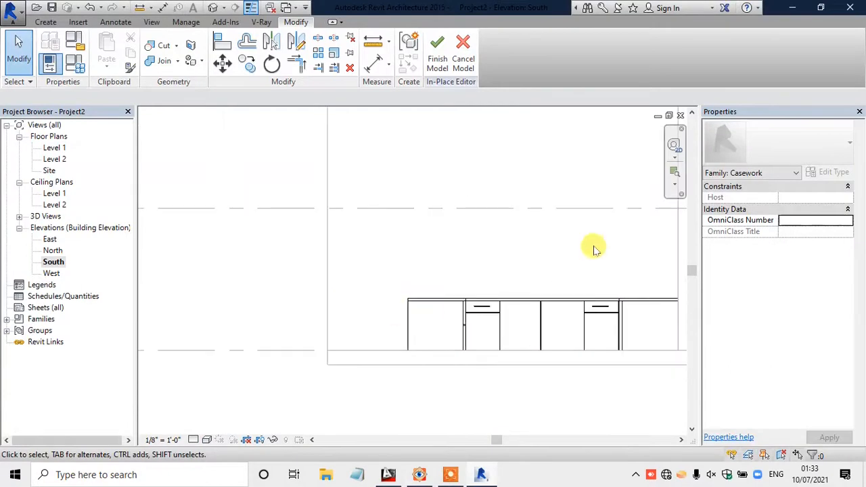
{"action": "scroll", "coordinate": [667, 203], "scroll_direction": "up", "scroll_amount": 1}
{"action": "middle_click_drag", "start_coordinate": [667, 204], "coordinate": [516, 206]}
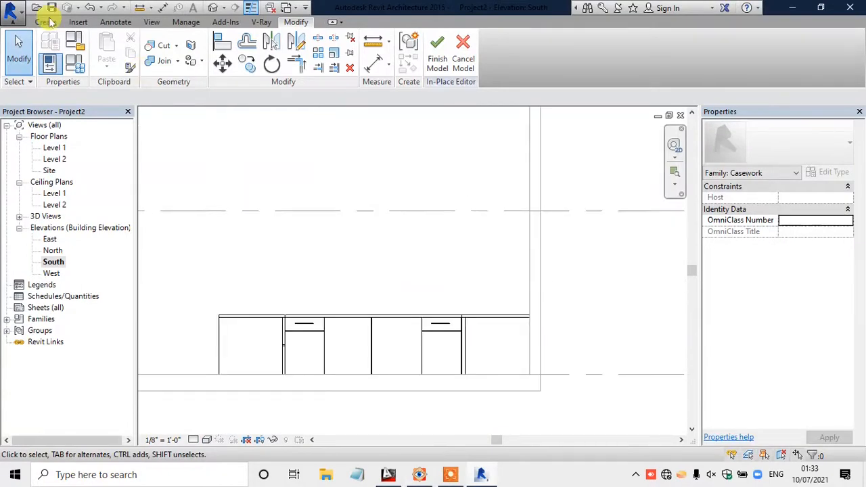
{"action": "left_click", "coordinate": [46, 22]}
{"action": "left_click", "coordinate": [108, 51]}
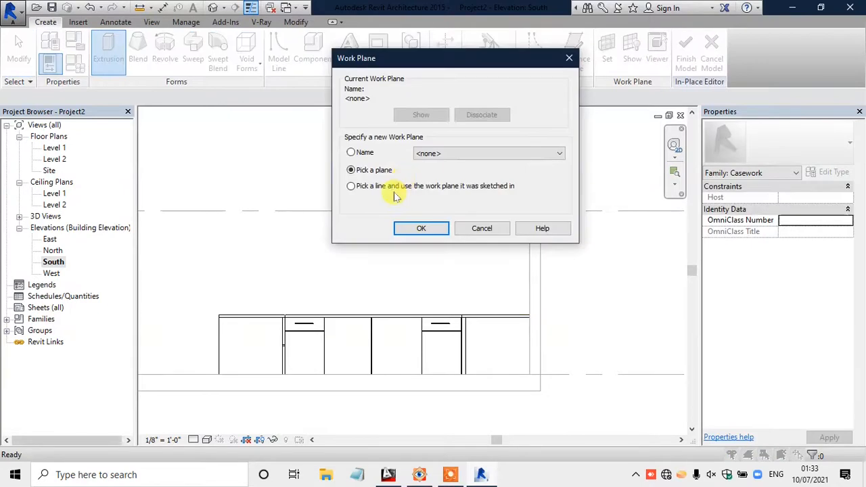
{"action": "left_click", "coordinate": [420, 228]}
{"action": "scroll", "coordinate": [530, 314], "scroll_direction": "down", "scroll_amount": 1}
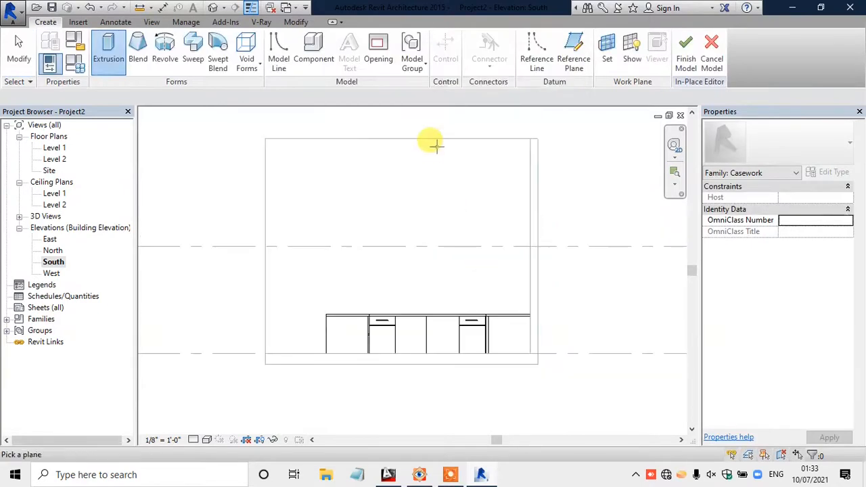
{"action": "left_click", "coordinate": [439, 141]}
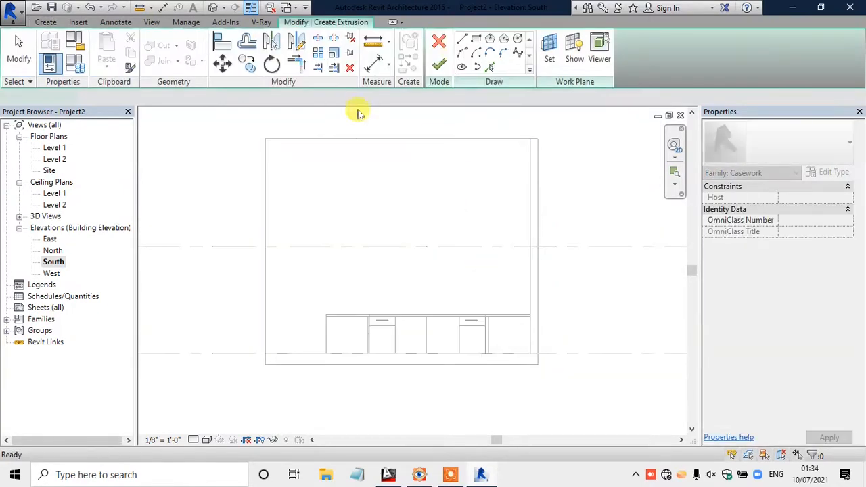
Step: Sketch a 3'-6" by 7'-0" wall cabinet rectangle rising from the Level 2 line above the countertop's left end
{"action": "scroll", "coordinate": [369, 219], "scroll_direction": "up", "scroll_amount": 1}
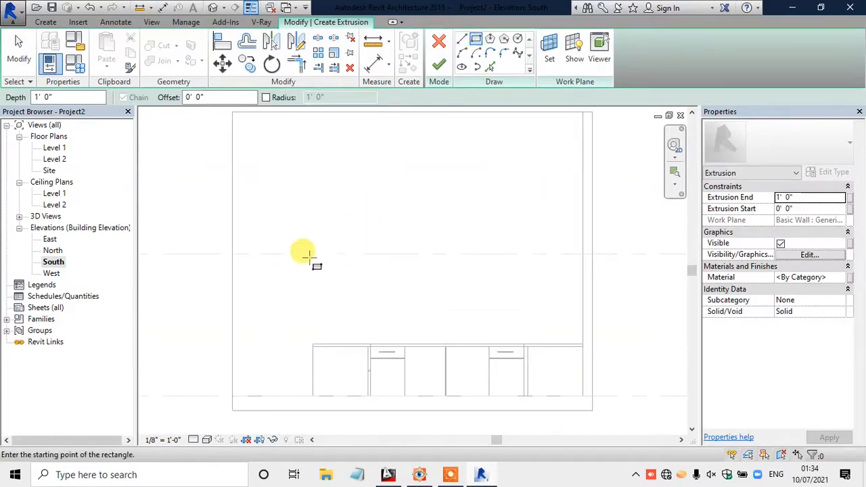
{"action": "left_click", "coordinate": [311, 254]}
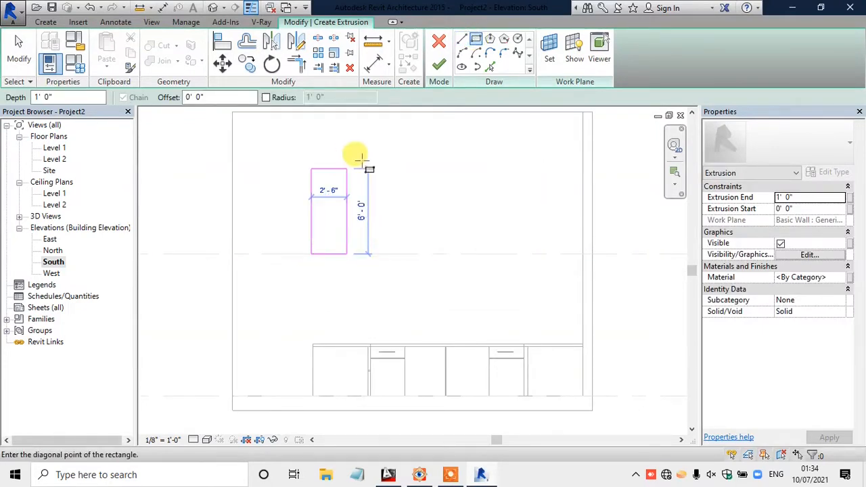
{"action": "left_click", "coordinate": [356, 156]}
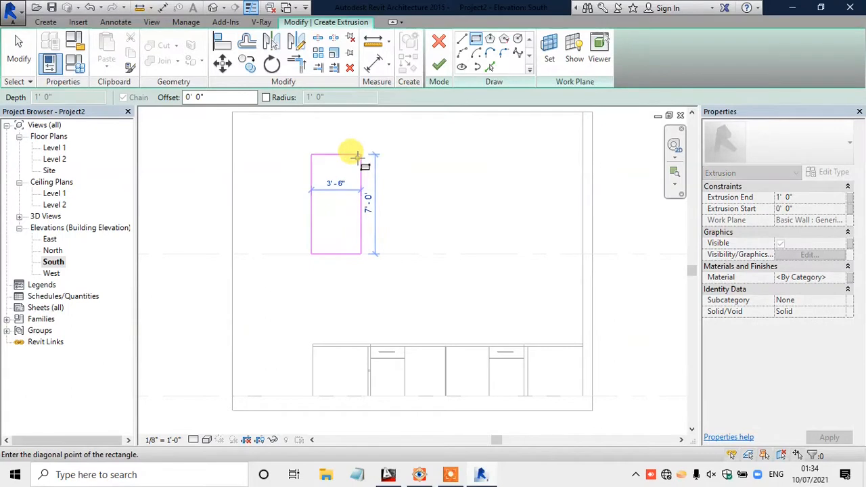
{"action": "left_click", "coordinate": [357, 156]}
Step: Sketch an inset rectangle about 6'-5" high inside the cabinet outline, finish the 1'-0" deep frame extrusion, and show it in 3D
{"action": "scroll", "coordinate": [352, 179], "scroll_direction": "up", "scroll_amount": 2}
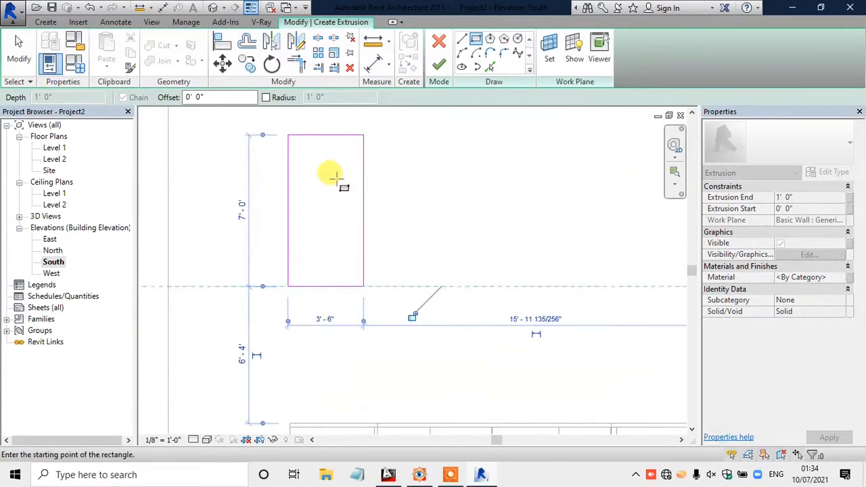
{"action": "scroll", "coordinate": [288, 135], "scroll_direction": "up", "scroll_amount": 2}
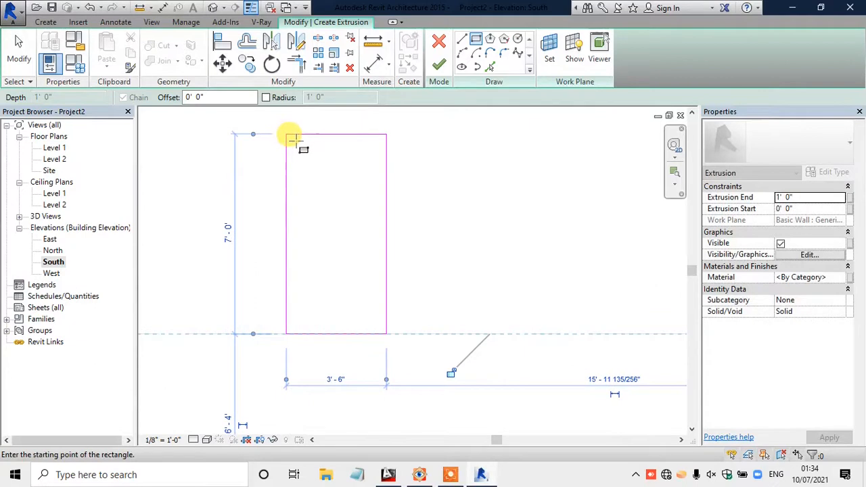
{"action": "left_click", "coordinate": [294, 142]}
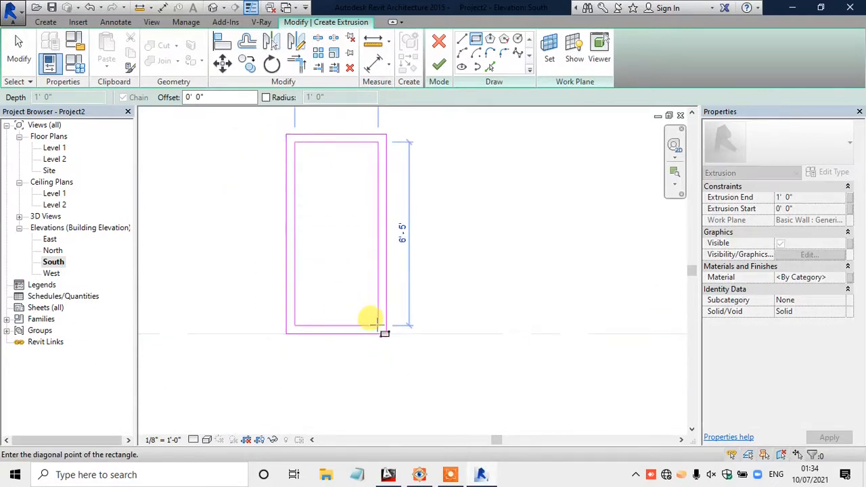
{"action": "left_click", "coordinate": [376, 323]}
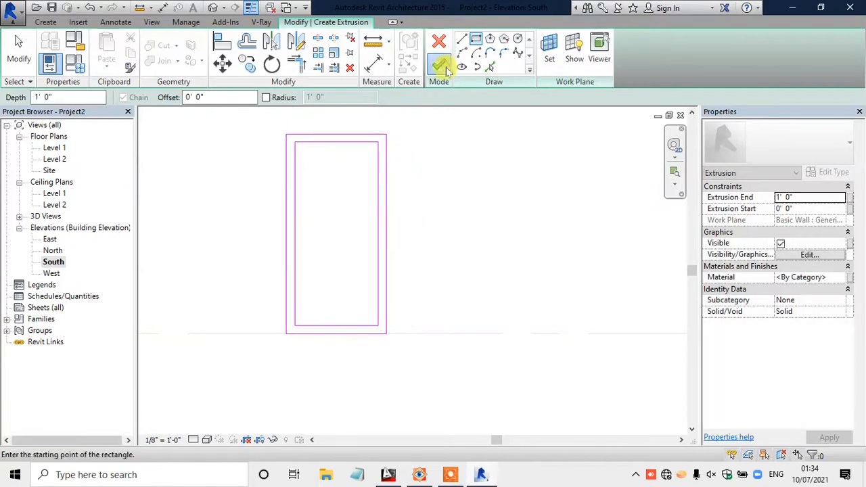
{"action": "left_click", "coordinate": [439, 64]}
{"action": "left_click", "coordinate": [213, 9]}
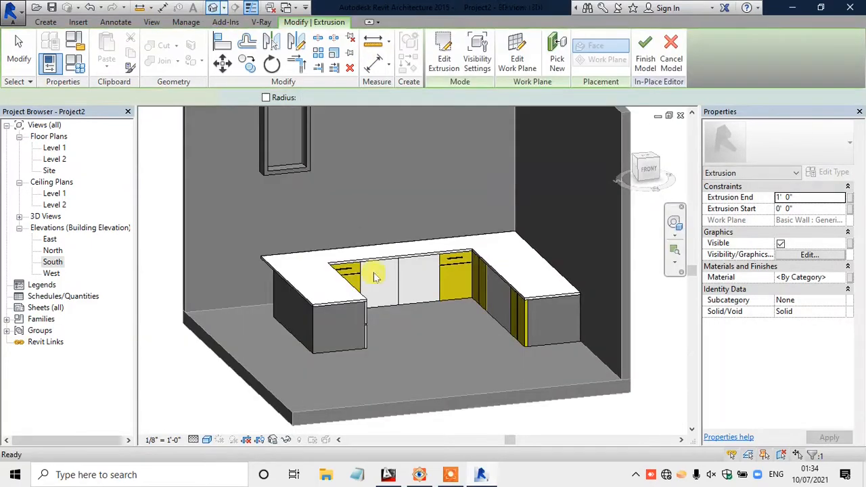
{"action": "scroll", "coordinate": [376, 264], "scroll_direction": "down", "scroll_amount": 2}
{"action": "scroll", "coordinate": [308, 157], "scroll_direction": "up", "scroll_amount": 3}
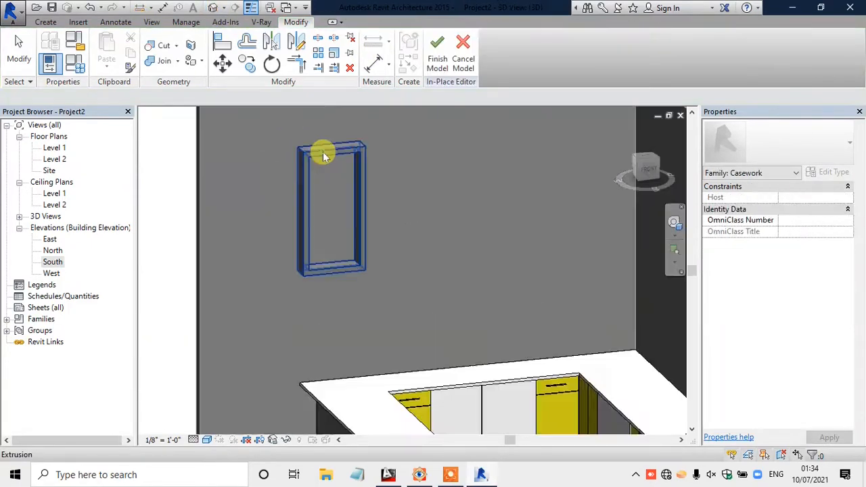
Step: Pull the wall cabinet frame's front face outward from the back wall to a depth of about 3'-11 3/4"
{"action": "left_click", "coordinate": [323, 168]}
{"action": "scroll", "coordinate": [323, 168], "scroll_direction": "up", "scroll_amount": 1}
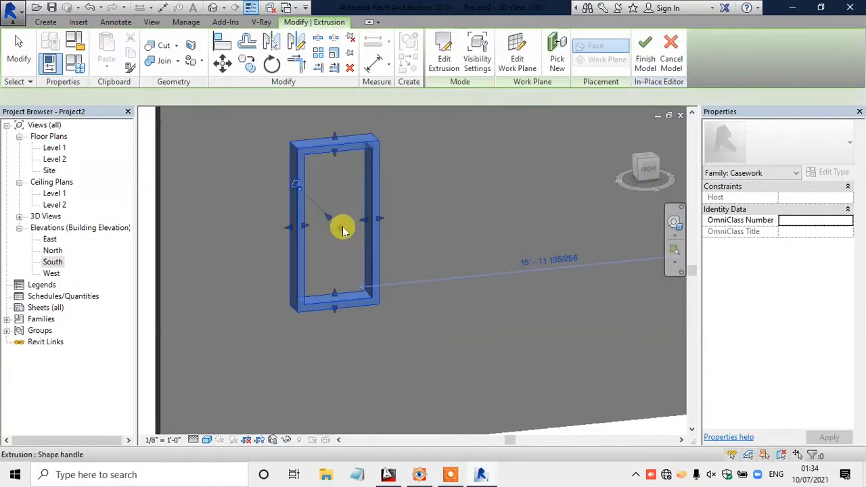
{"action": "left_click", "coordinate": [446, 205]}
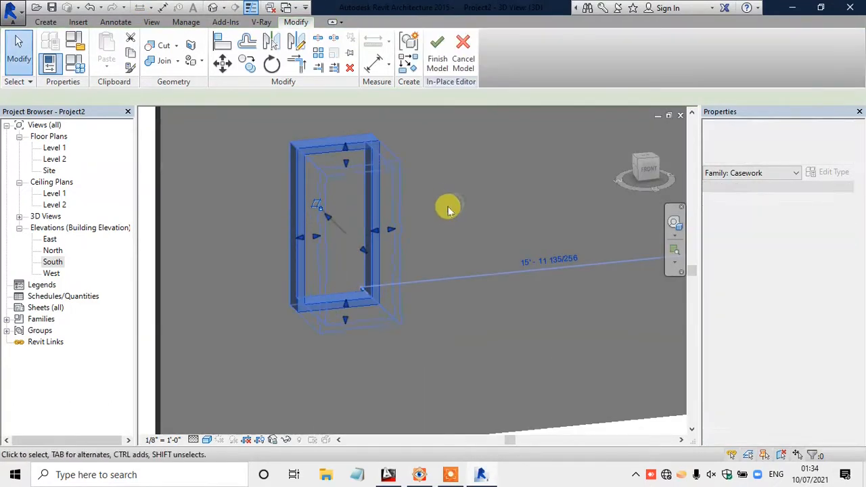
{"action": "scroll", "coordinate": [406, 212], "scroll_direction": "down", "scroll_amount": 2}
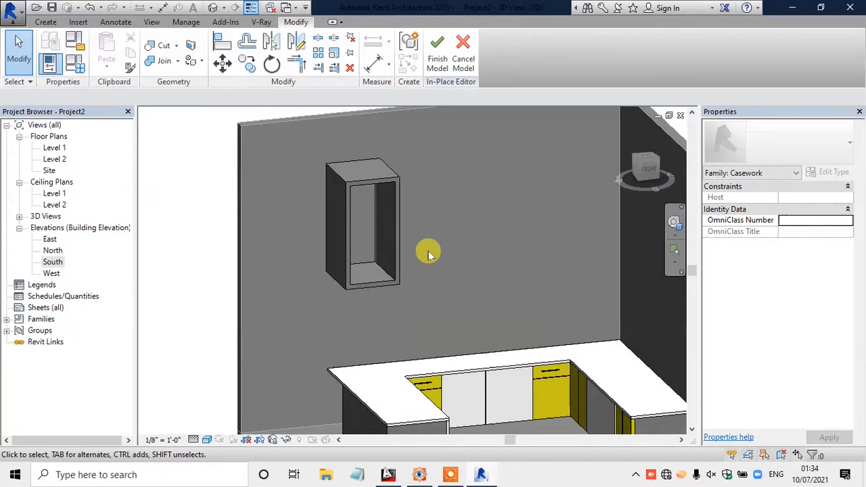
{"action": "scroll", "coordinate": [428, 254], "scroll_direction": "down", "scroll_amount": 1}
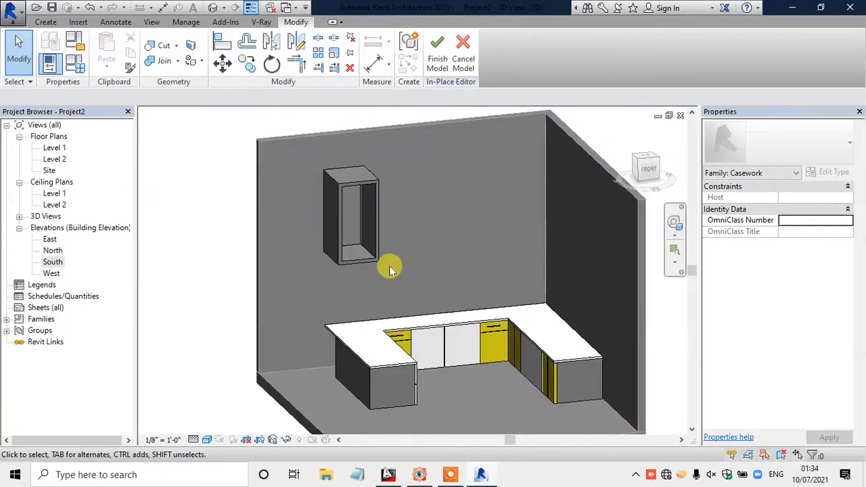
{"action": "scroll", "coordinate": [352, 176], "scroll_direction": "up", "scroll_amount": 4}
{"action": "left_click", "coordinate": [281, 177]}
{"action": "scroll", "coordinate": [305, 192], "scroll_direction": "down", "scroll_amount": 2}
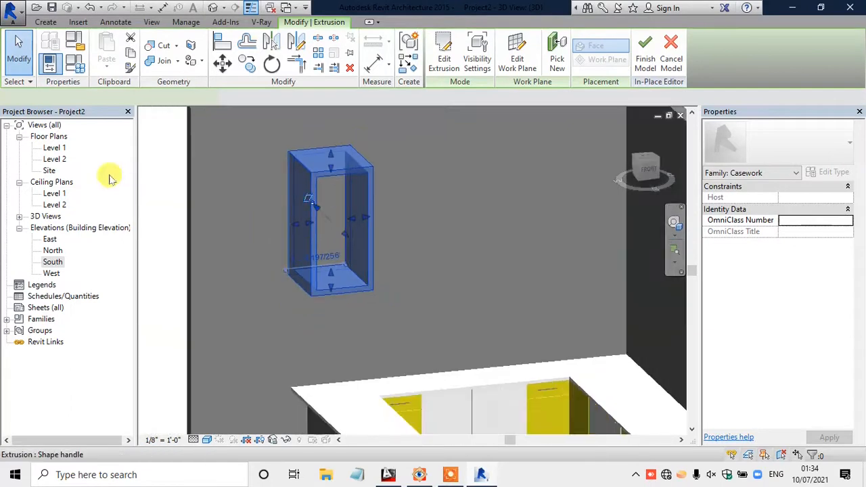
Step: In the South elevation, create a solid extrusion on the frame's front face from a rectangle traced around its inner opening
{"action": "double_click", "coordinate": [53, 262]}
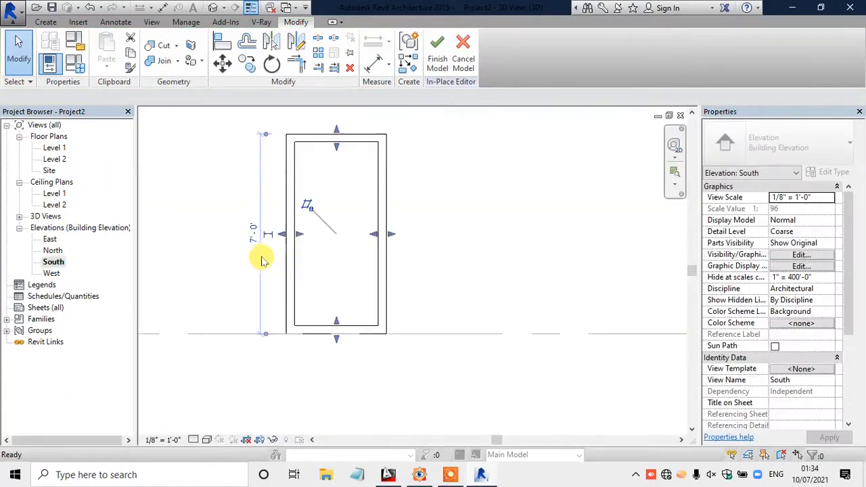
{"action": "scroll", "coordinate": [263, 261], "scroll_direction": "down", "scroll_amount": 1}
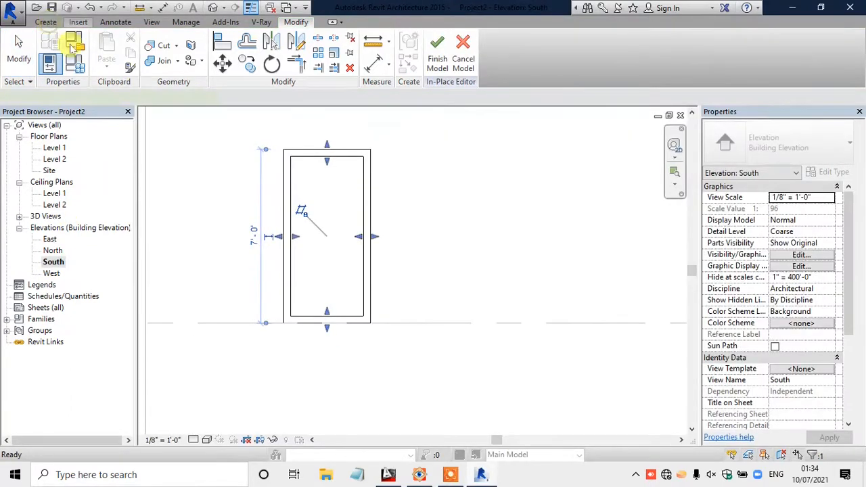
{"action": "left_click", "coordinate": [107, 54]}
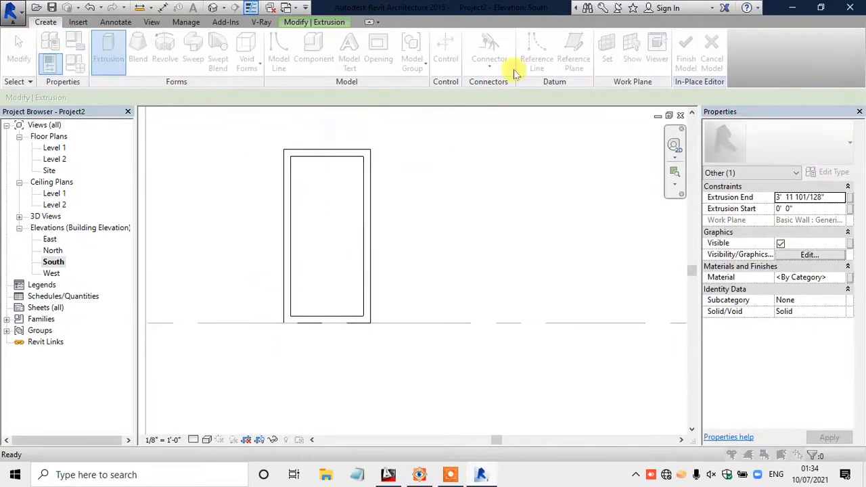
{"action": "left_click", "coordinate": [419, 226]}
{"action": "scroll", "coordinate": [365, 148], "scroll_direction": "up", "scroll_amount": 2}
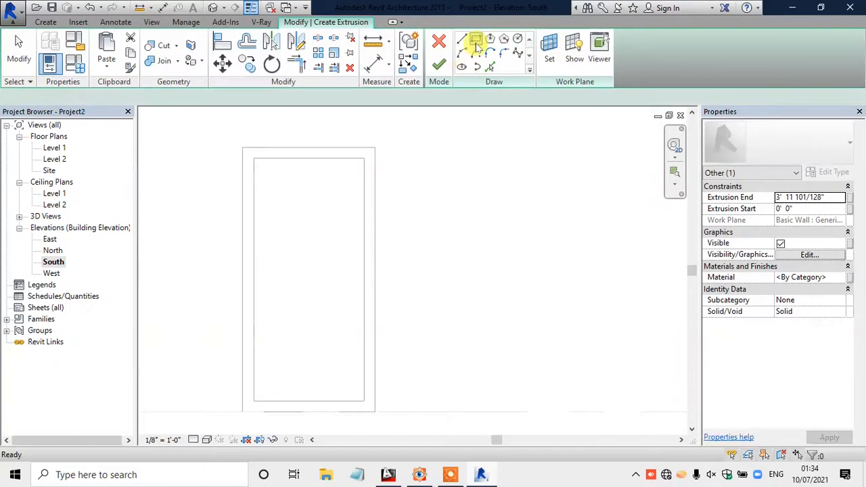
{"action": "left_click", "coordinate": [476, 43]}
{"action": "left_click", "coordinate": [254, 158]}
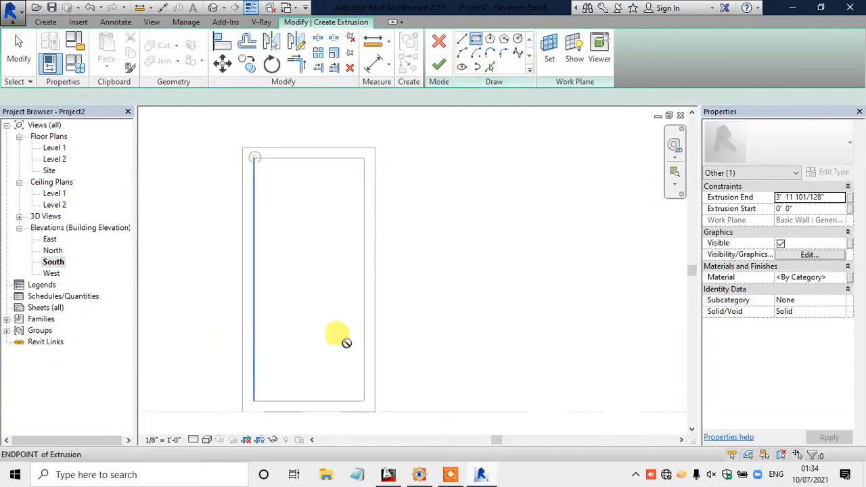
{"action": "left_click", "coordinate": [364, 400]}
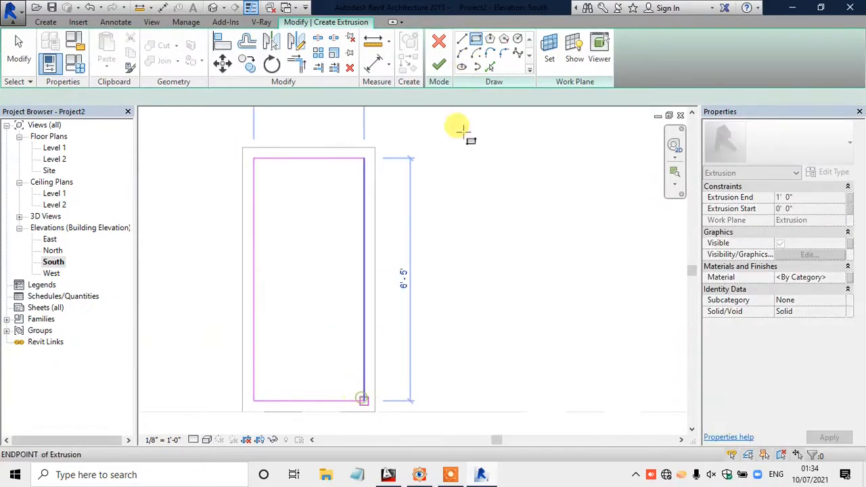
{"action": "left_click", "coordinate": [442, 69]}
Step: In the Level 2 plan, pull the front panel's outer face back into the frame to about -1 1/2" and show it in 3D
{"action": "double_click", "coordinate": [54, 147]}
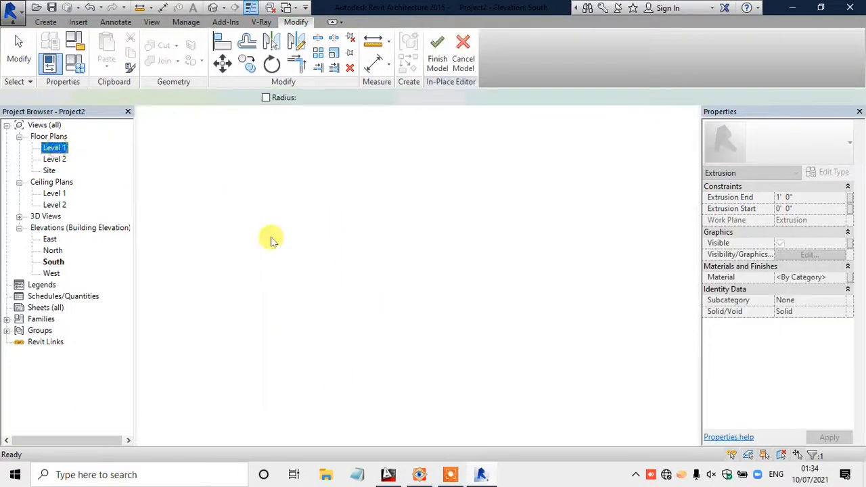
{"action": "scroll", "coordinate": [416, 268], "scroll_direction": "down", "scroll_amount": 7}
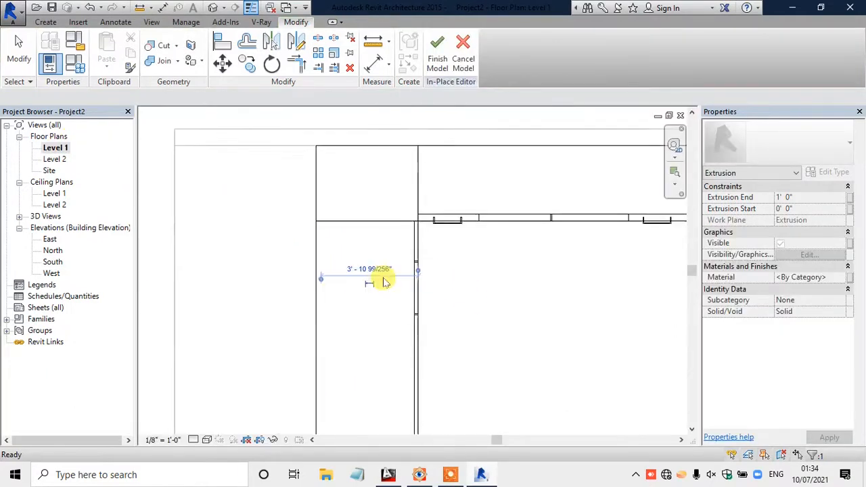
{"action": "double_click", "coordinate": [55, 159]}
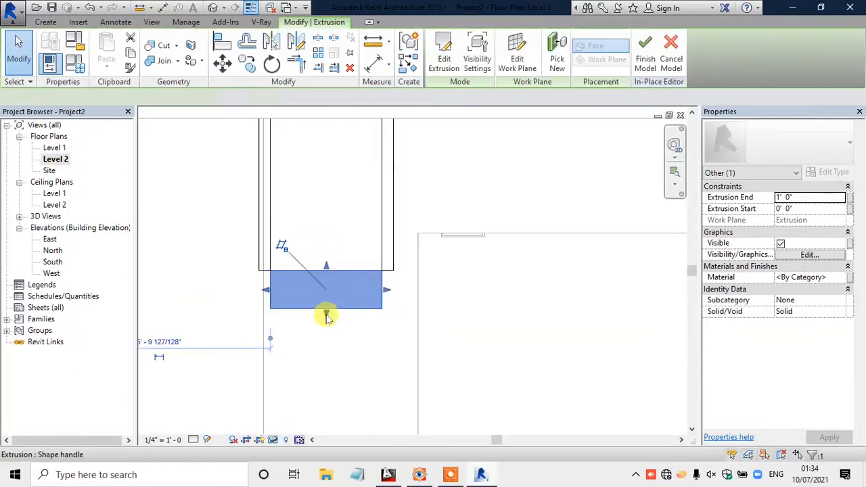
{"action": "left_click_drag", "start_coordinate": [329, 299], "coordinate": [327, 264]}
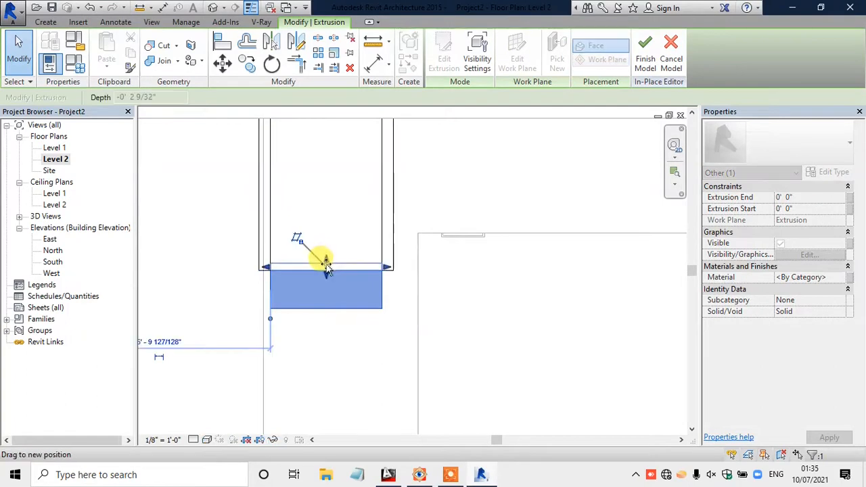
{"action": "left_click_drag", "start_coordinate": [325, 267], "coordinate": [324, 266]}
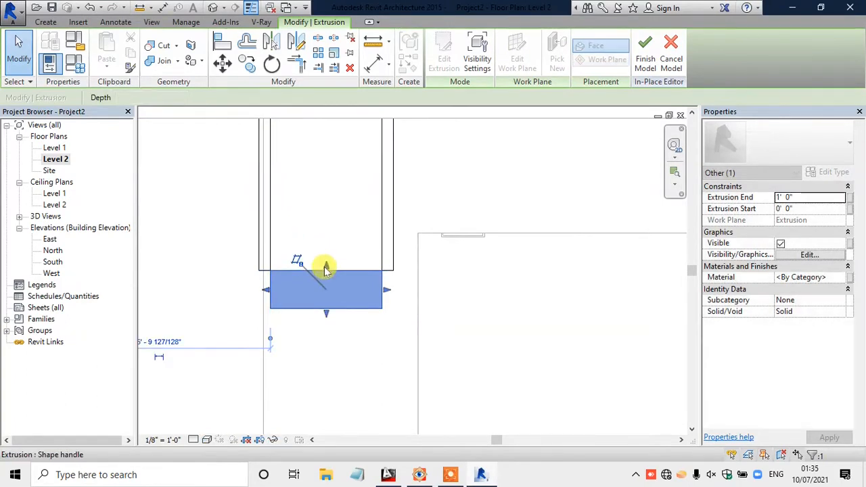
{"action": "scroll", "coordinate": [323, 280], "scroll_direction": "up", "scroll_amount": 1}
{"action": "scroll", "coordinate": [329, 292], "scroll_direction": "up", "scroll_amount": 1}
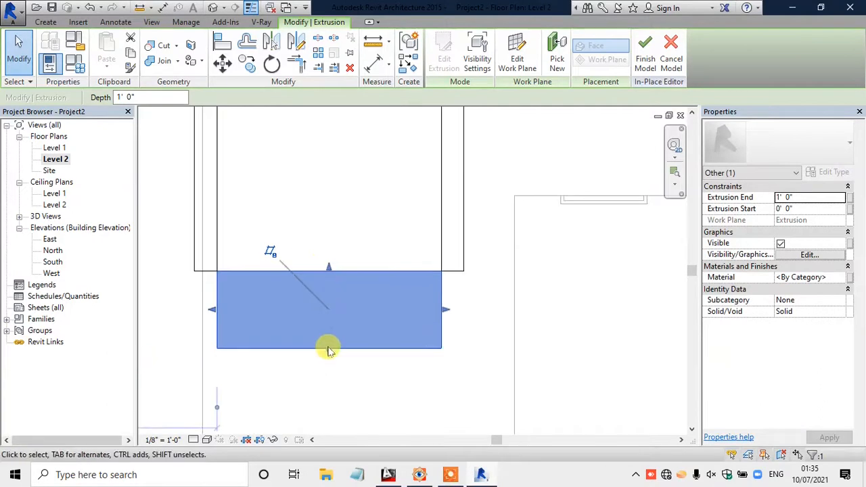
{"action": "left_click_drag", "start_coordinate": [329, 348], "coordinate": [329, 261]}
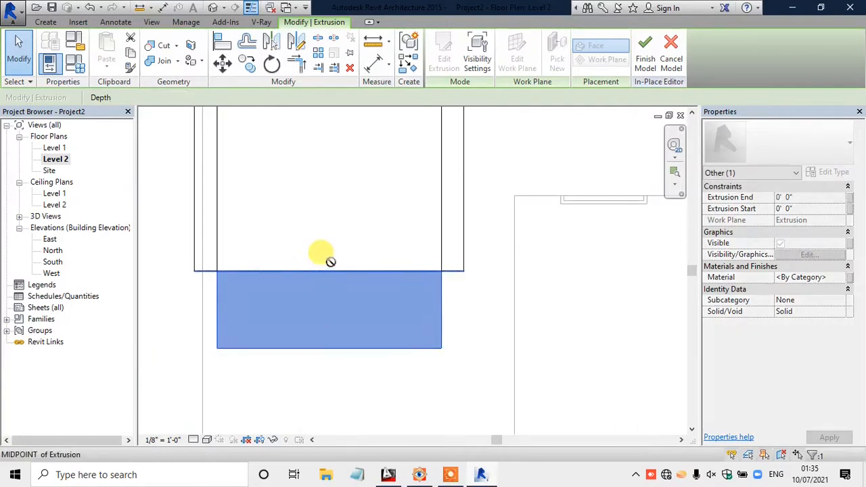
{"action": "left_click", "coordinate": [210, 7]}
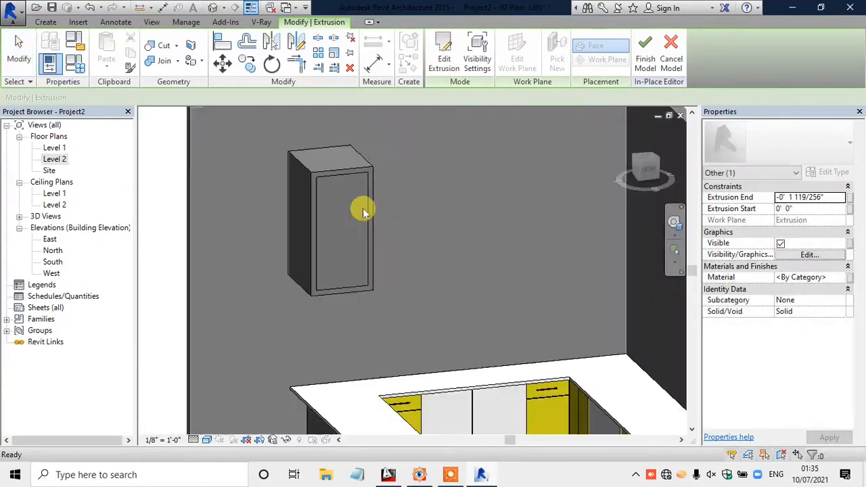
Step: Check the wall cabinet colours in the reference photo and assign the CABINATES material to the cabinet frame
{"action": "left_click", "coordinate": [361, 157]}
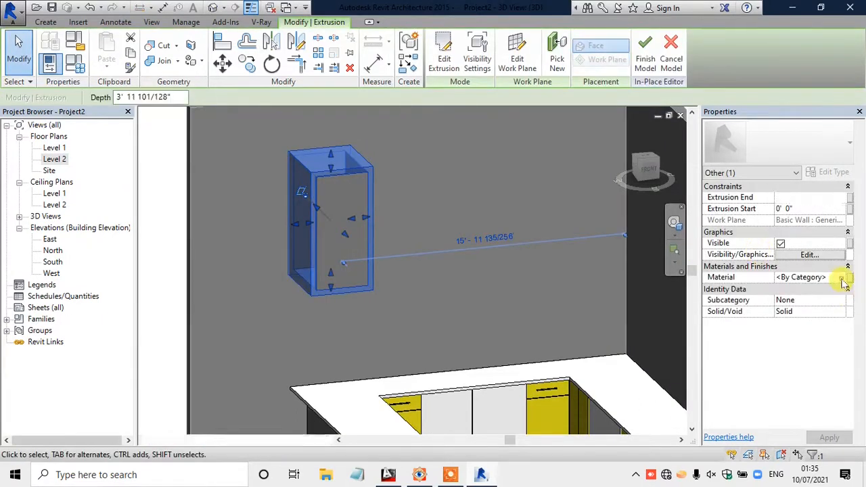
{"action": "left_click", "coordinate": [420, 474]}
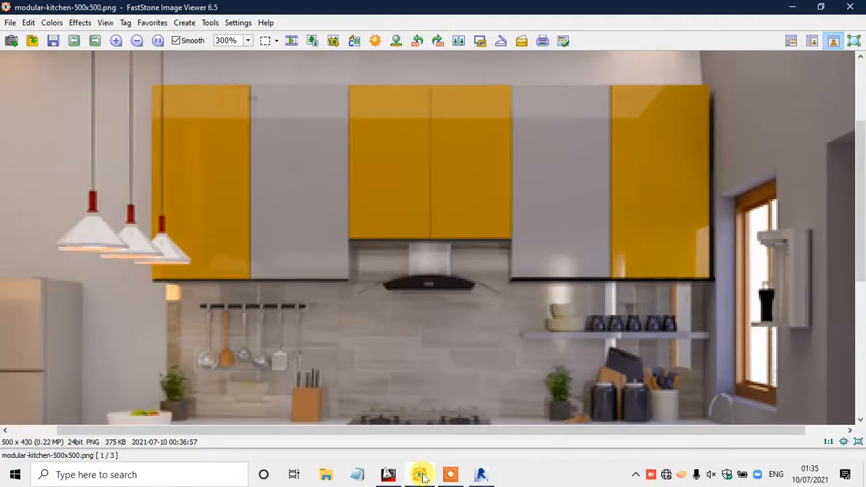
{"action": "left_click", "coordinate": [419, 474]}
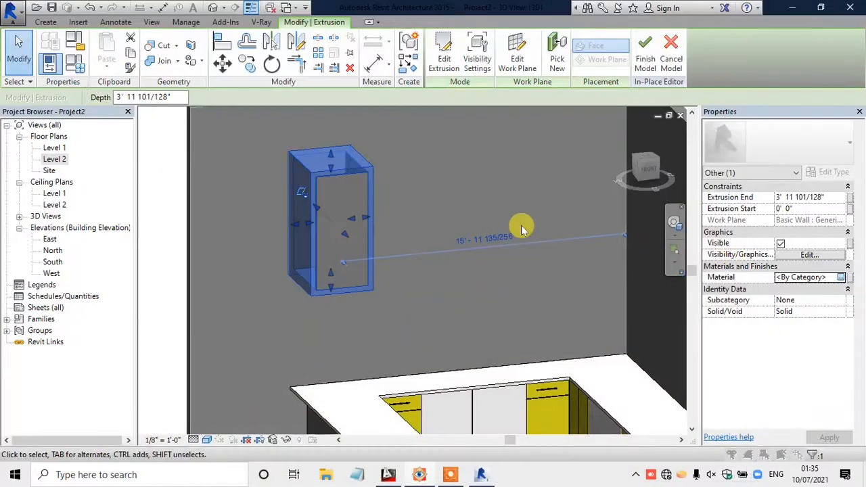
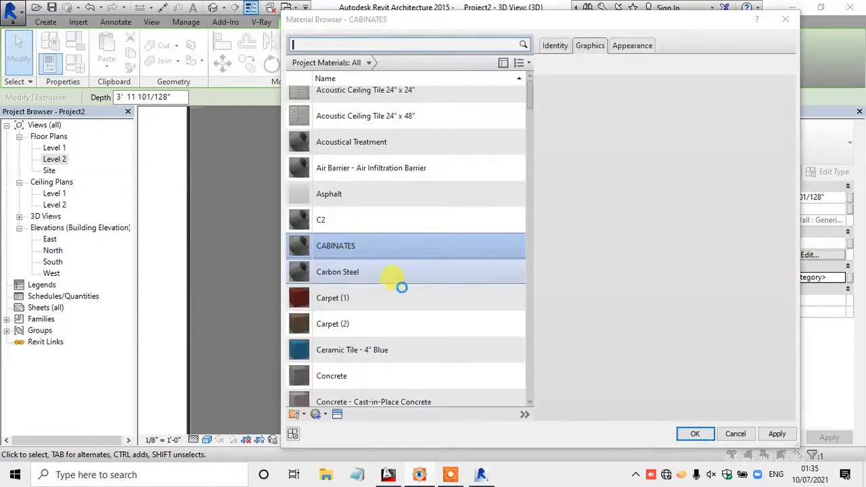
{"action": "left_click", "coordinate": [693, 437]}
{"action": "left_click", "coordinate": [453, 294]}
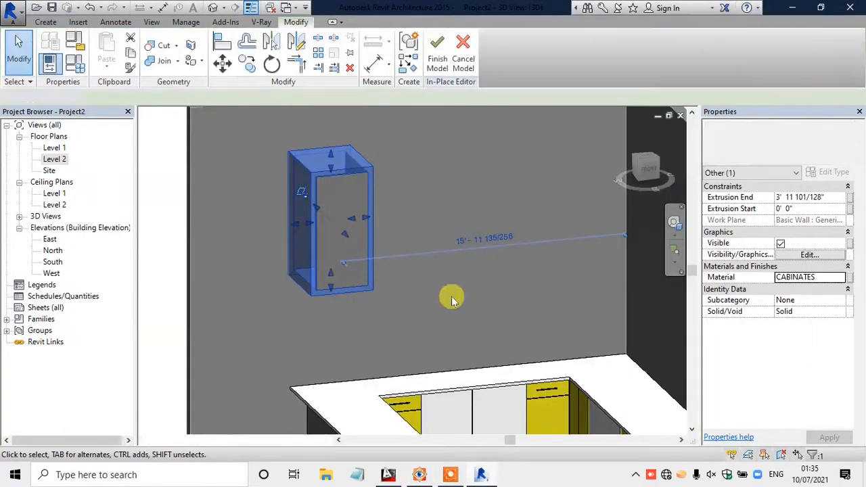
Step: Assign the Glass material to the cabinet's front panel, with its shading using the render appearance
{"action": "left_click", "coordinate": [364, 218]}
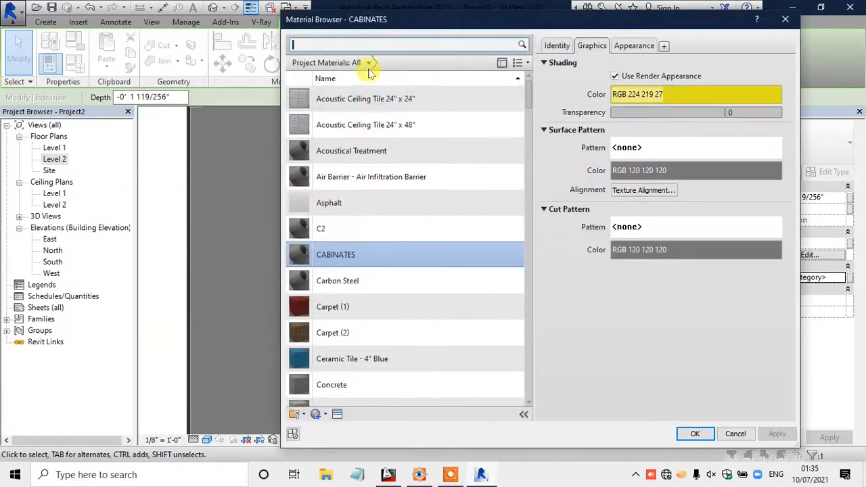
{"action": "left_click", "coordinate": [368, 65]}
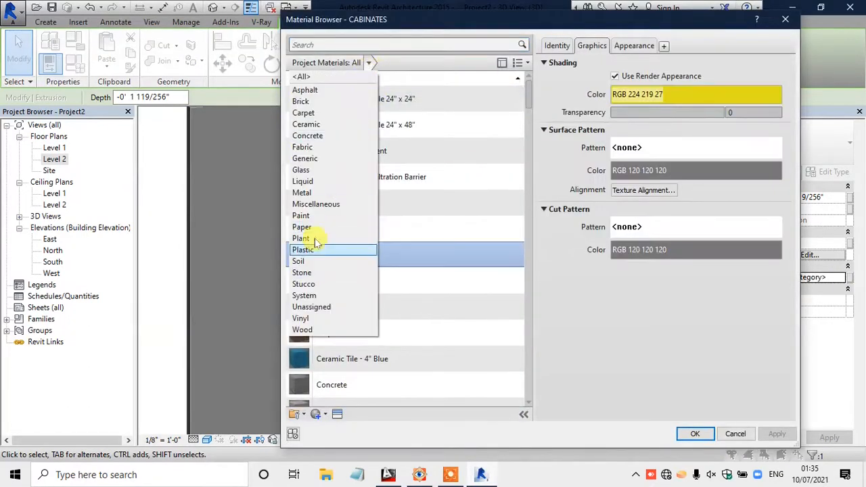
{"action": "left_click", "coordinate": [303, 170]}
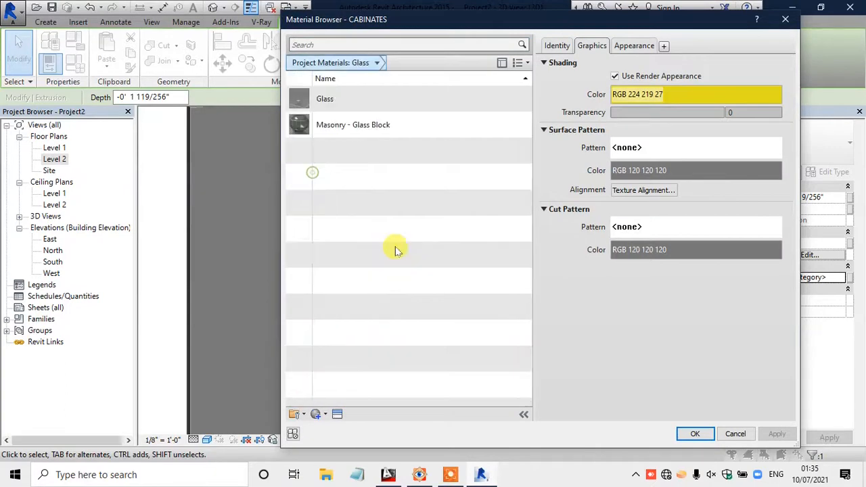
{"action": "left_click", "coordinate": [382, 102]}
{"action": "left_click", "coordinate": [674, 79]}
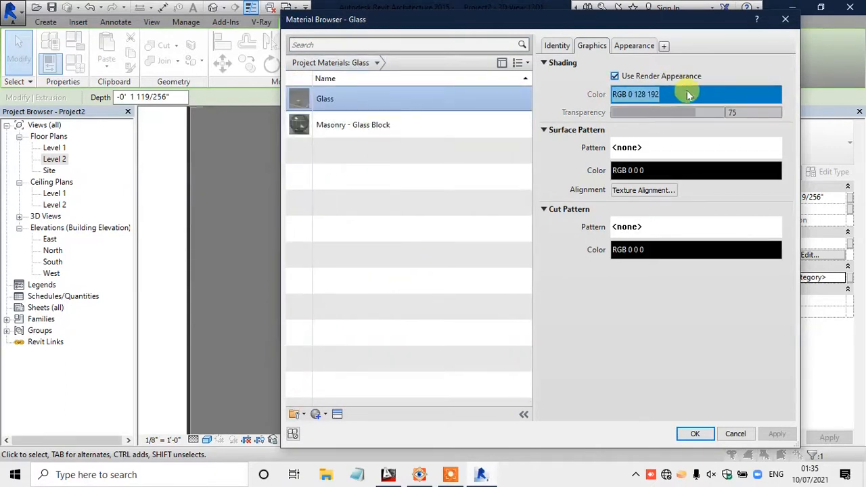
{"action": "left_click", "coordinate": [639, 47]}
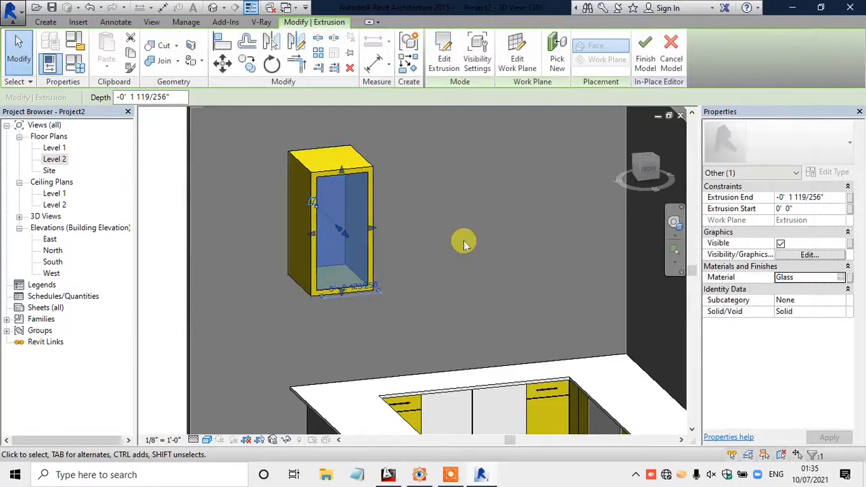
{"action": "left_click", "coordinate": [465, 244]}
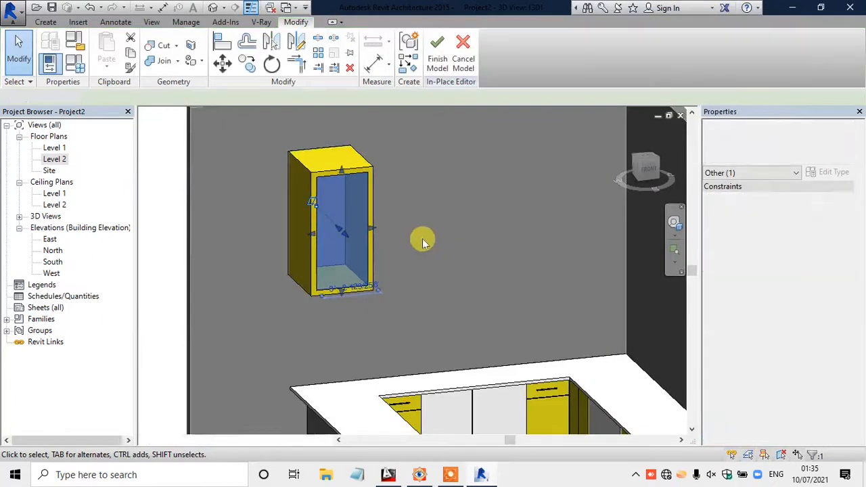
{"action": "key", "text": "Escape"}
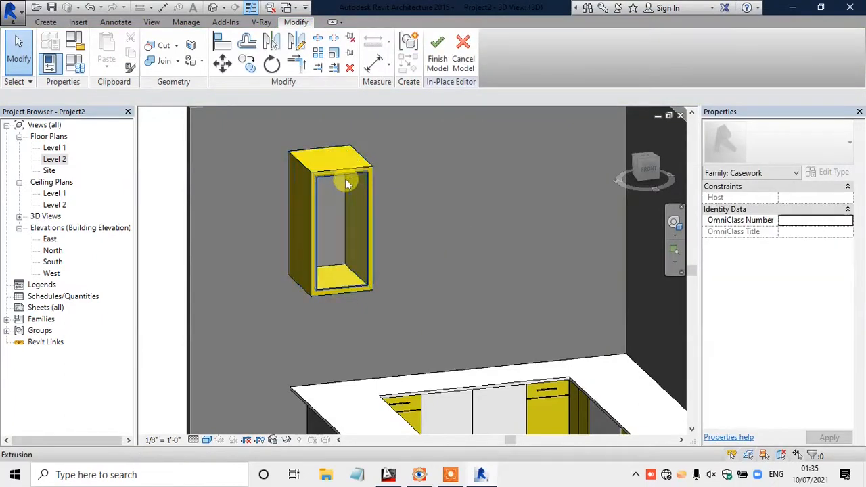
Step: Inspect the cabinet frame and glass front panel up close and compare them with the reference photo
{"action": "scroll", "coordinate": [345, 182], "scroll_direction": "up", "scroll_amount": 2}
{"action": "left_click", "coordinate": [343, 183]}
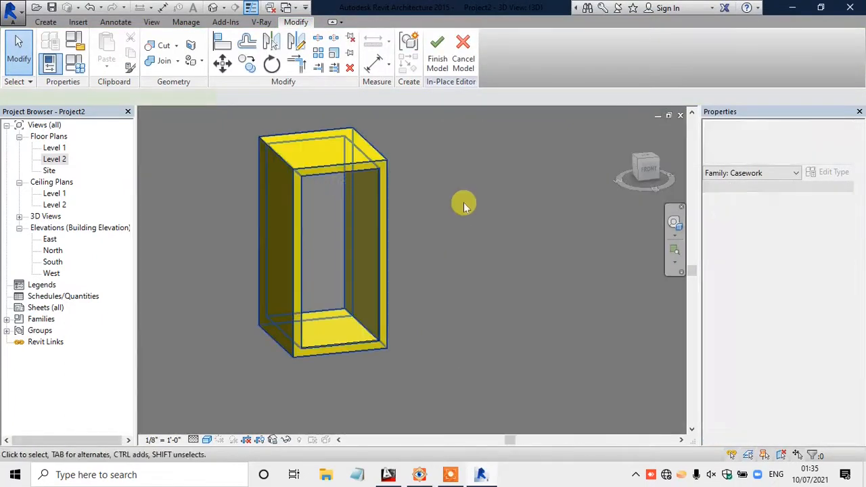
{"action": "left_click", "coordinate": [412, 205]}
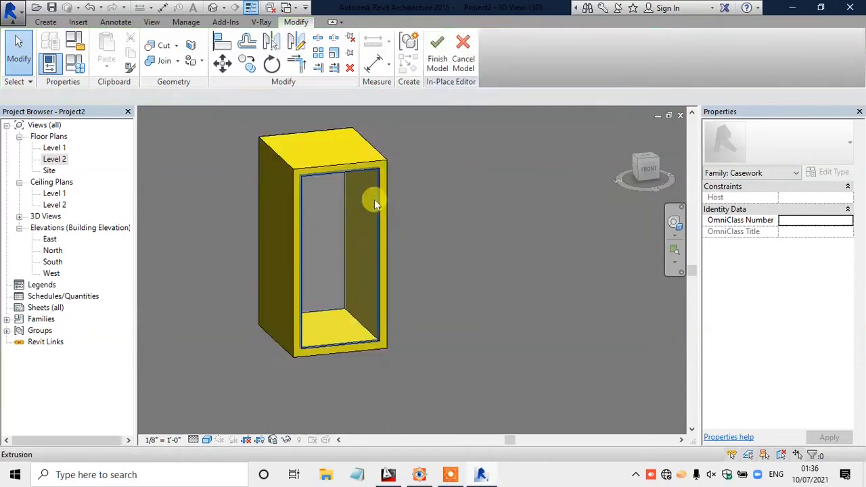
{"action": "left_click", "coordinate": [365, 205]}
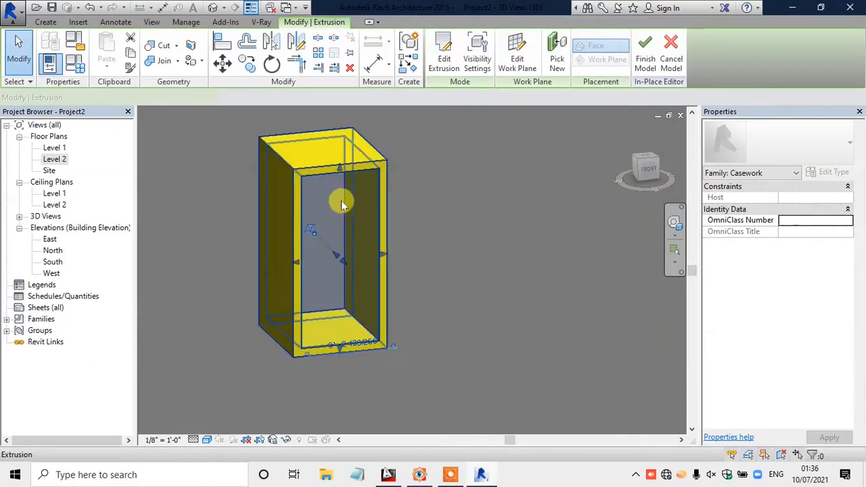
{"action": "scroll", "coordinate": [342, 201], "scroll_direction": "down", "scroll_amount": 2}
{"action": "left_click", "coordinate": [413, 476]}
{"action": "left_click", "coordinate": [414, 474]}
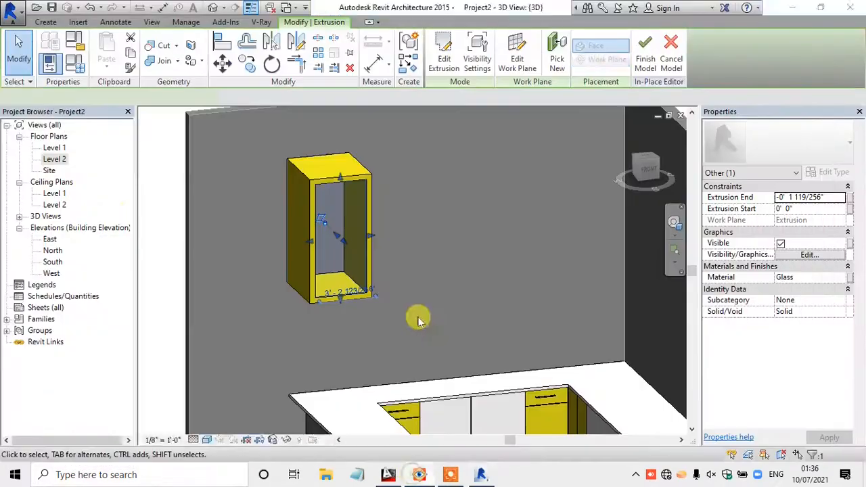
Step: In the South elevation, copy the wall cabinet frame with its glass panel 15' 0" along Level 2 toward the side wall
{"action": "double_click", "coordinate": [52, 262]}
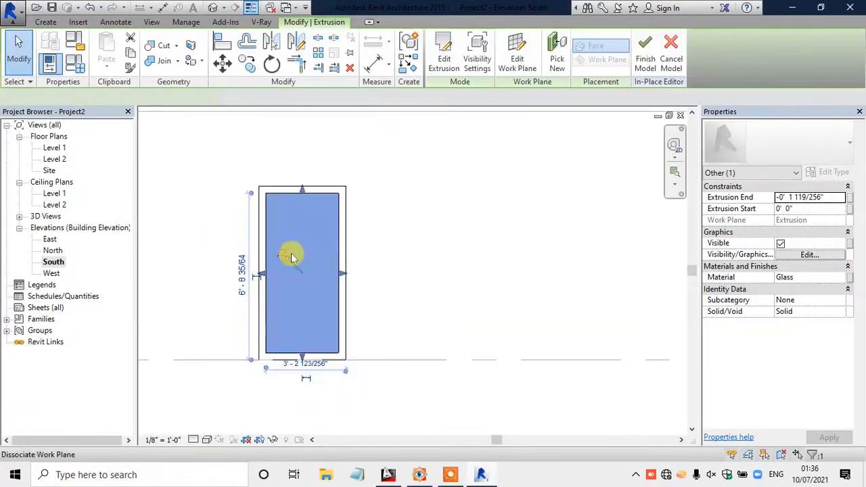
{"action": "scroll", "coordinate": [341, 246], "scroll_direction": "down", "scroll_amount": 2}
{"action": "scroll", "coordinate": [277, 212], "scroll_direction": "up", "scroll_amount": 1}
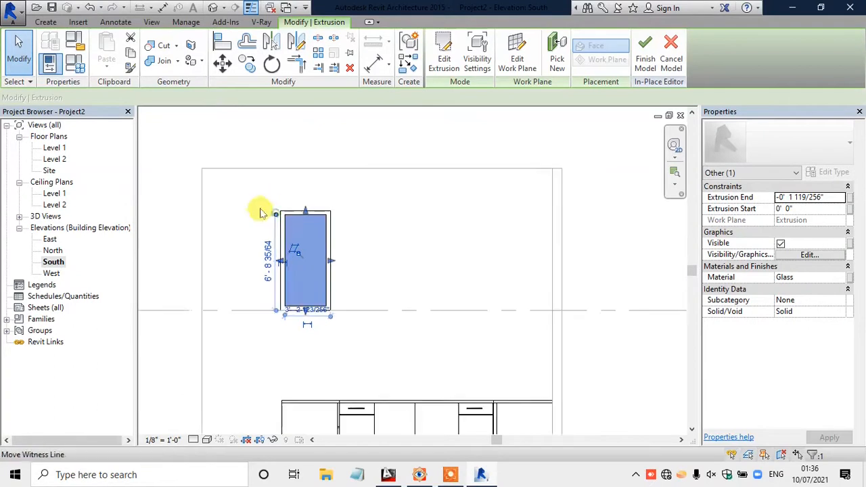
{"action": "left_click_drag", "start_coordinate": [263, 190], "coordinate": [367, 356]}
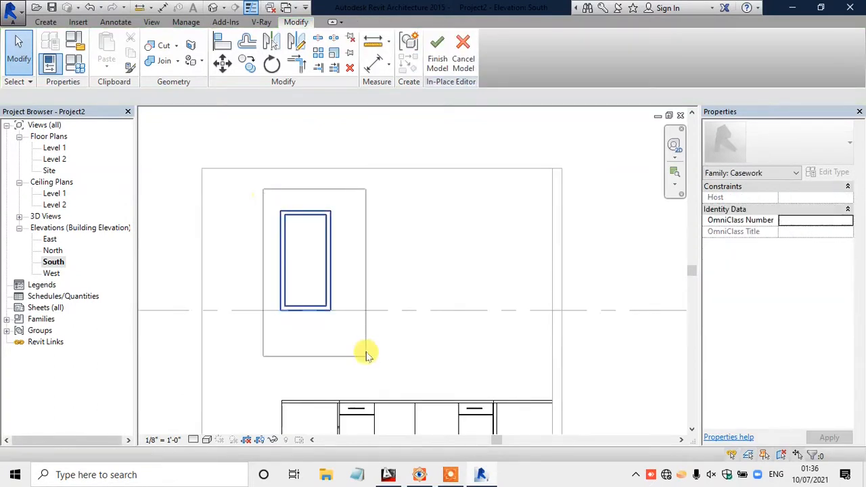
{"action": "left_click", "coordinate": [247, 64]}
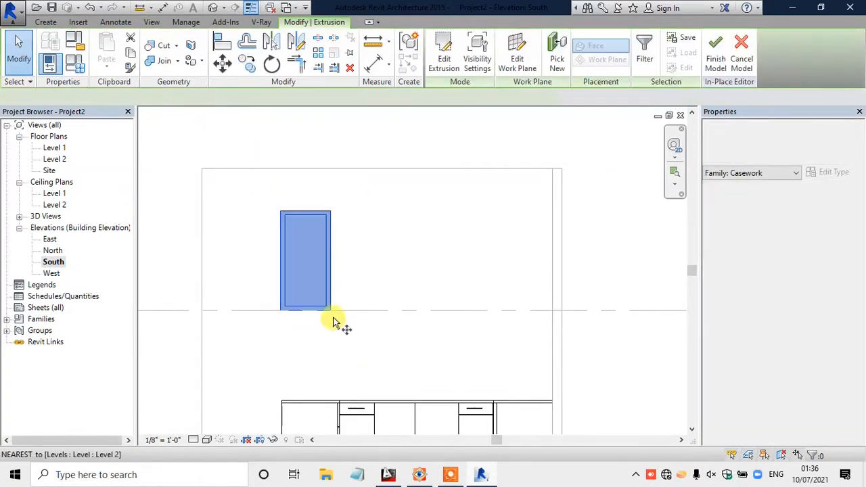
{"action": "left_click", "coordinate": [332, 311]}
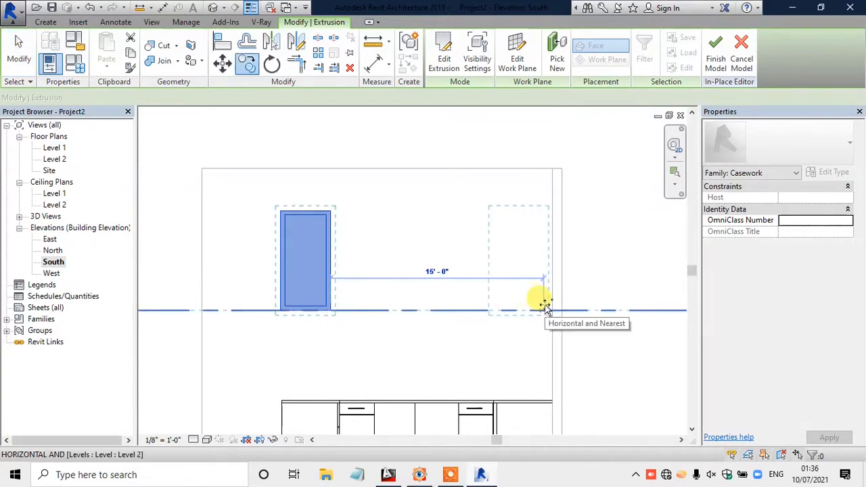
{"action": "left_click", "coordinate": [544, 308]}
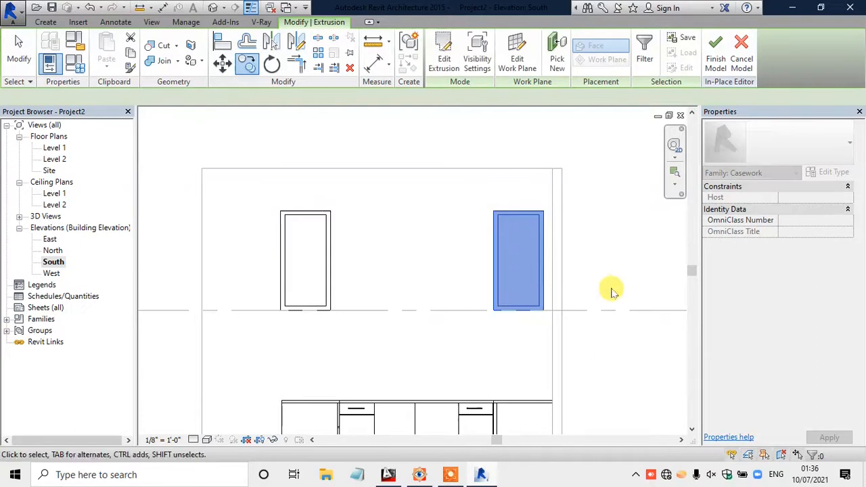
Step: Nudge the copied wall cabinet closer to the side wall and check the arrangement against the reference photo
{"action": "key", "text": "Right"}
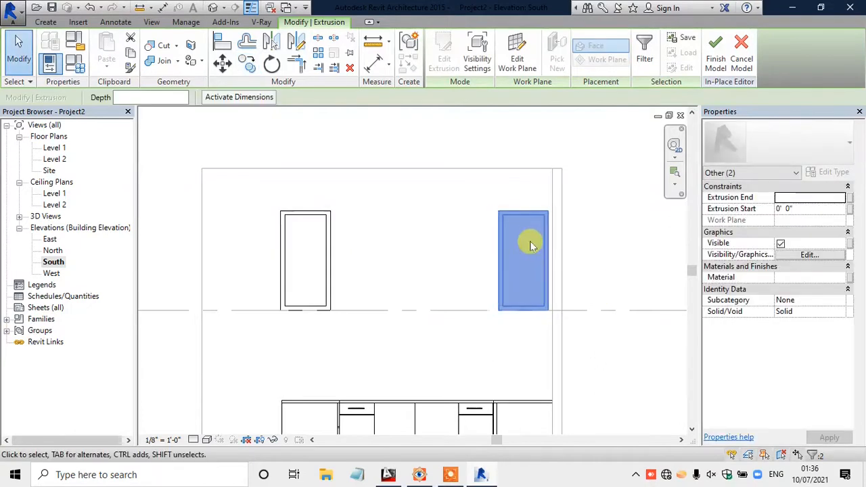
{"action": "left_click", "coordinate": [629, 245]}
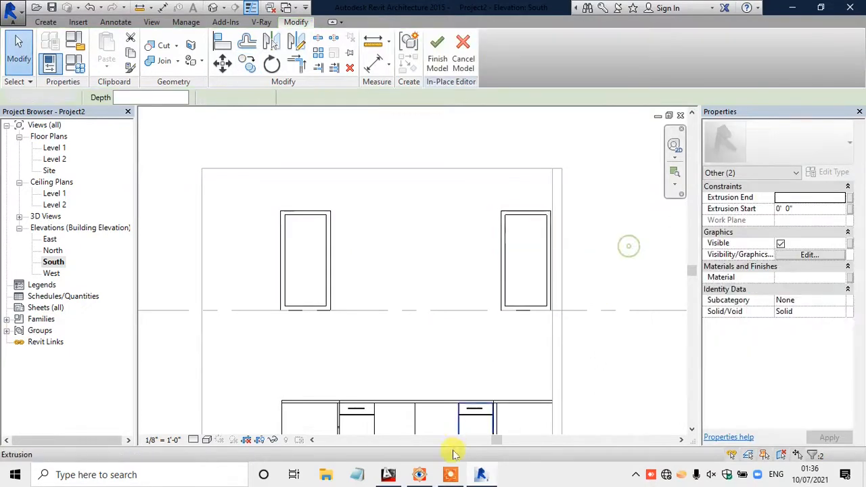
{"action": "left_click", "coordinate": [421, 476]}
{"action": "left_click", "coordinate": [420, 475]}
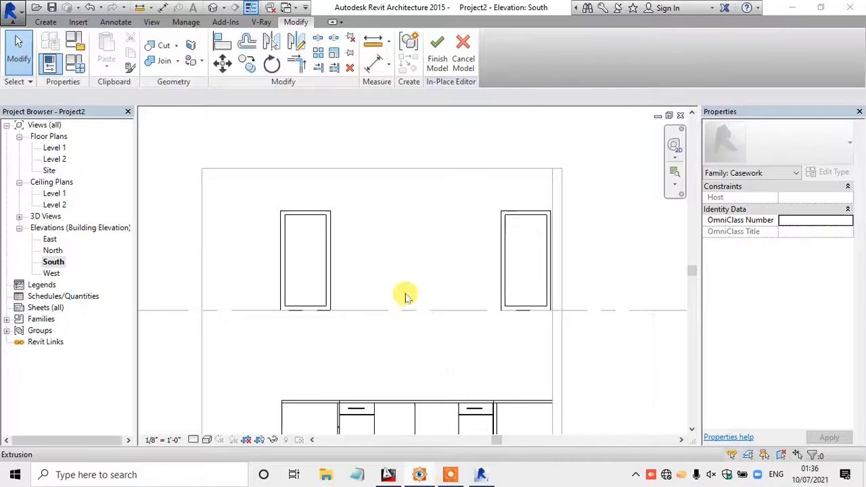
{"action": "scroll", "coordinate": [407, 293], "scroll_direction": "up", "scroll_amount": 2}
{"action": "scroll", "coordinate": [302, 223], "scroll_direction": "down", "scroll_amount": 1}
{"action": "scroll", "coordinate": [341, 231], "scroll_direction": "up", "scroll_amount": 1}
Step: In the Level 2 plan, create a rectangular extrusion about 3' 11" wide and 4' 0" deep beside the original wall cabinet, starting at the wall
{"action": "double_click", "coordinate": [55, 159]}
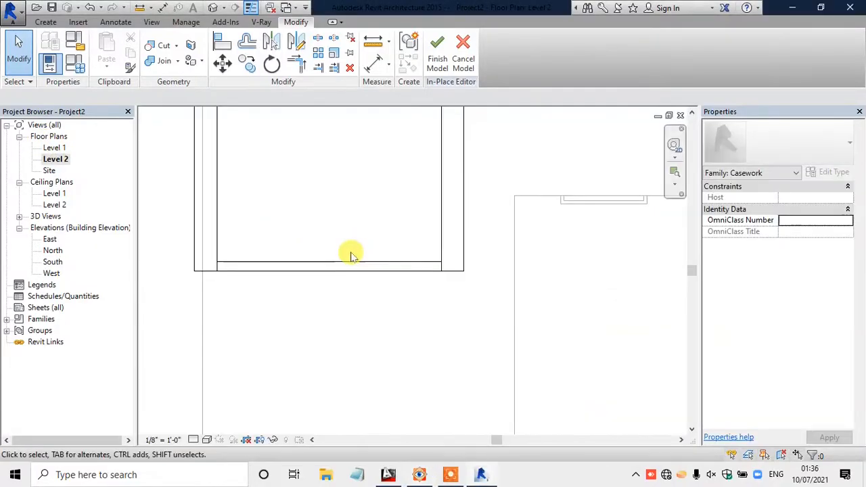
{"action": "scroll", "coordinate": [303, 274], "scroll_direction": "down", "scroll_amount": 2}
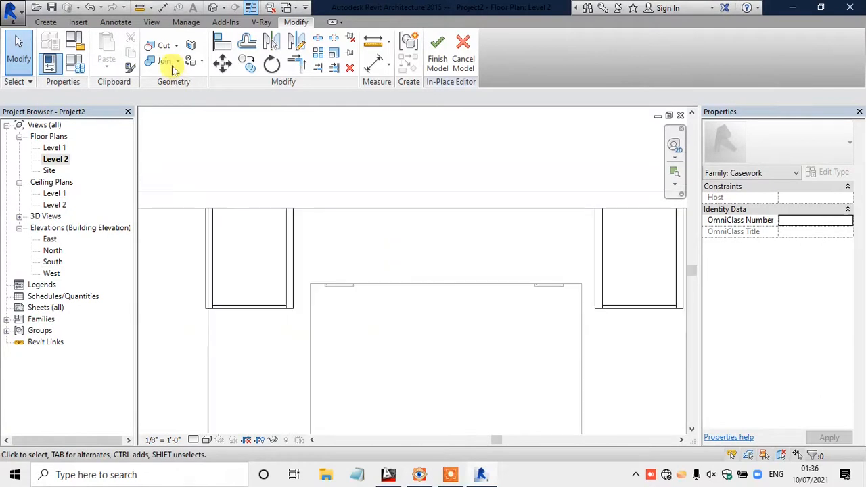
{"action": "left_click", "coordinate": [46, 22]}
{"action": "left_click", "coordinate": [109, 54]}
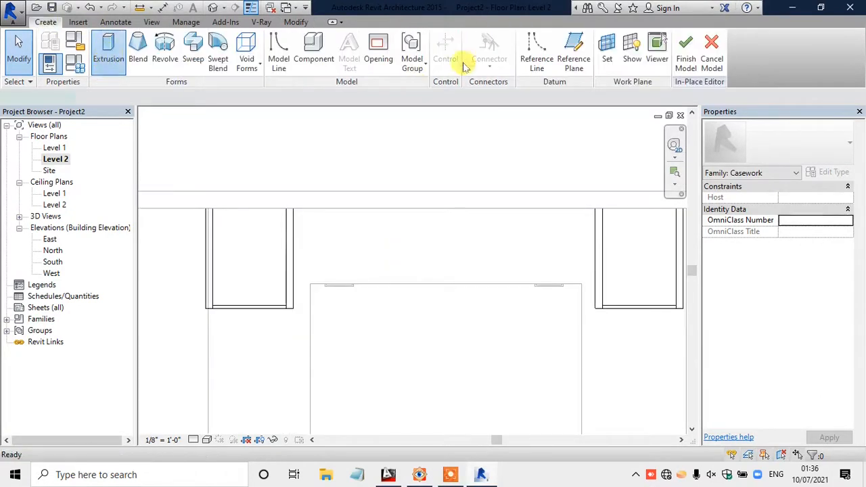
{"action": "left_click", "coordinate": [476, 39]}
{"action": "scroll", "coordinate": [290, 197], "scroll_direction": "up", "scroll_amount": 2}
{"action": "left_click", "coordinate": [293, 211]}
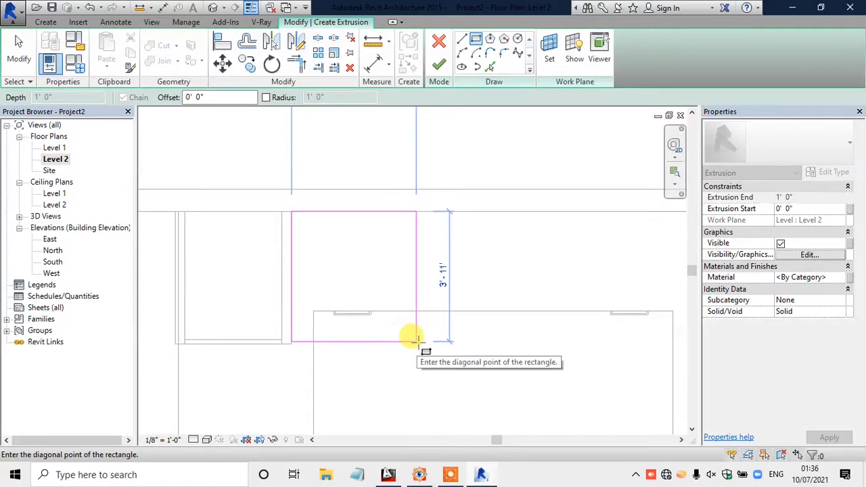
{"action": "left_click", "coordinate": [421, 344]}
{"action": "left_click", "coordinate": [439, 66]}
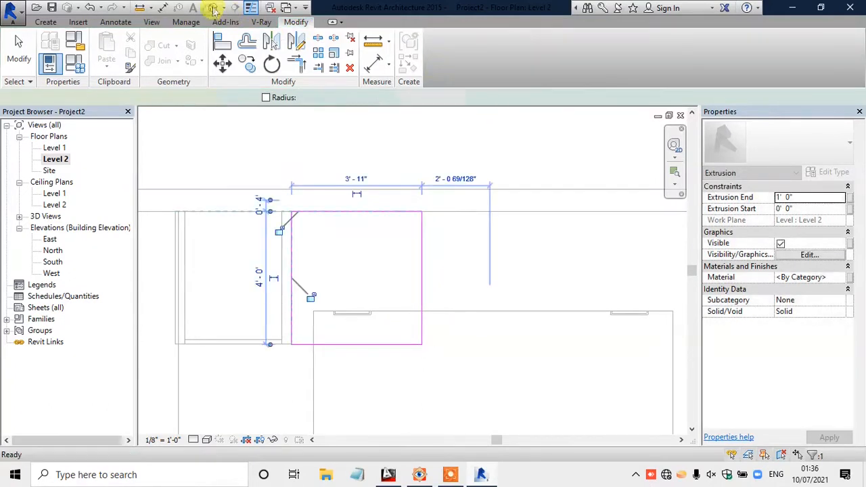
Step: In 3D, stretch the new cabinet box up to the height of the adjacent framed cabinet and compare it with the reference photo
{"action": "left_click", "coordinate": [211, 10]}
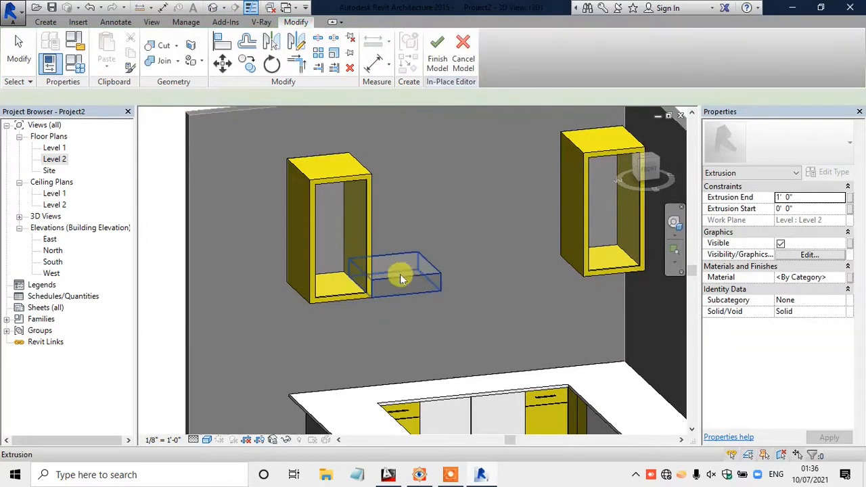
{"action": "left_click", "coordinate": [402, 279]}
{"action": "left_click_drag", "start_coordinate": [394, 256], "coordinate": [393, 159]}
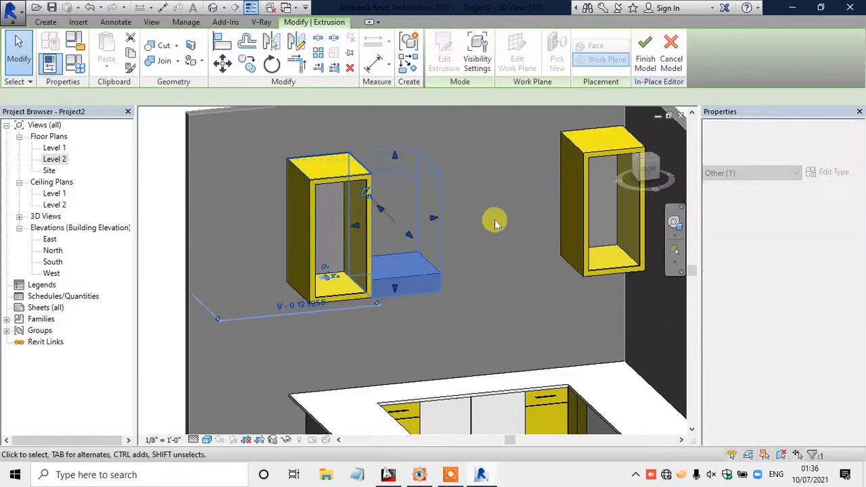
{"action": "left_click", "coordinate": [467, 272]}
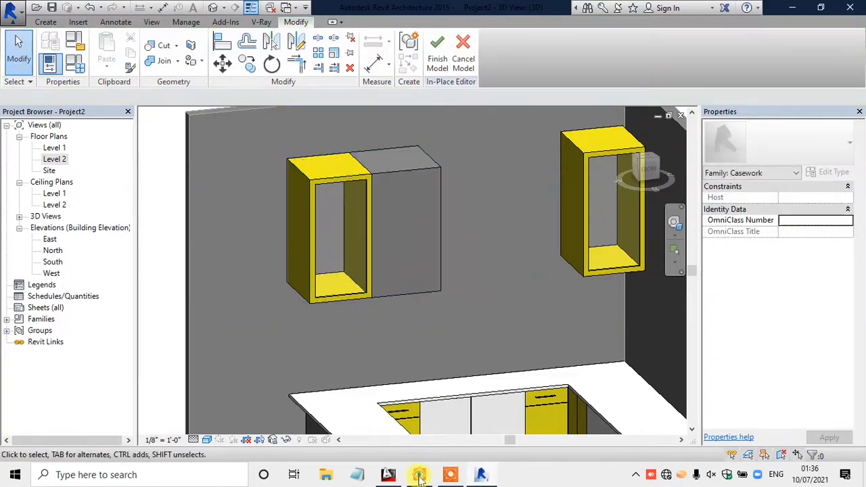
{"action": "left_click", "coordinate": [419, 477]}
{"action": "left_click", "coordinate": [420, 476]}
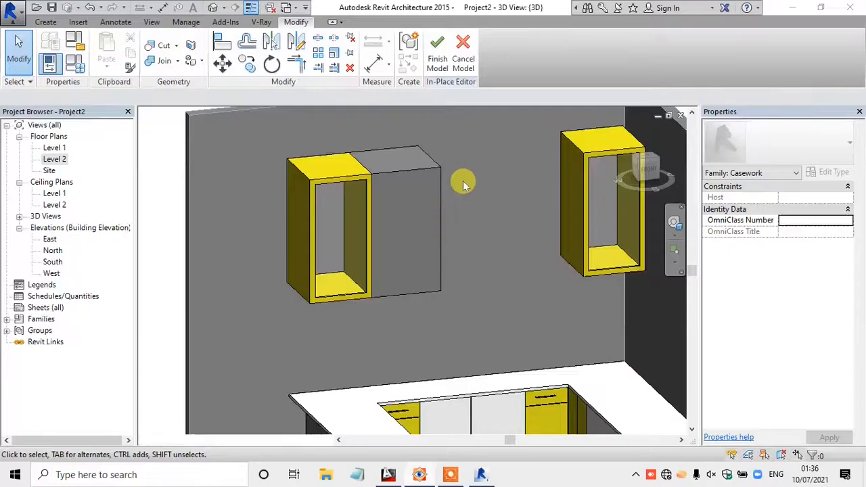
Step: In the Level 2 plan, pull the new box's front face back in line with the inner edge of the adjacent glass panel
{"action": "scroll", "coordinate": [433, 205], "scroll_direction": "up", "scroll_amount": 1}
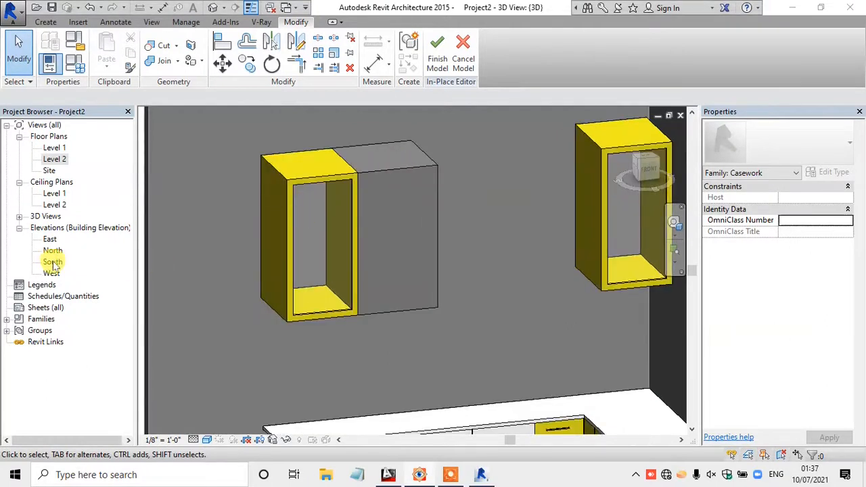
{"action": "double_click", "coordinate": [55, 149]}
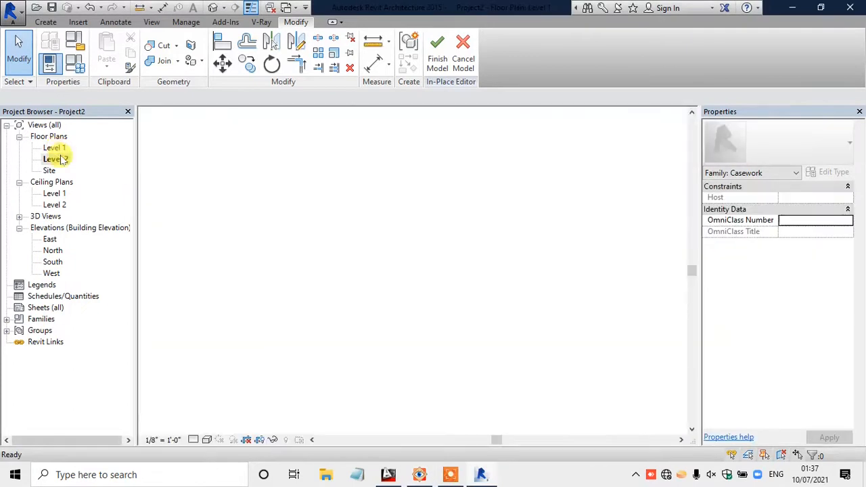
{"action": "double_click", "coordinate": [55, 159]}
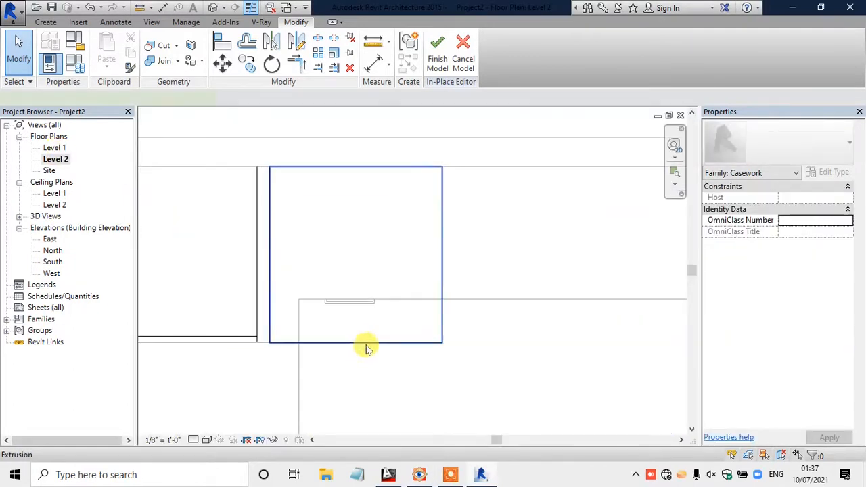
{"action": "left_click", "coordinate": [365, 343]}
{"action": "scroll", "coordinate": [354, 342], "scroll_direction": "up", "scroll_amount": 2}
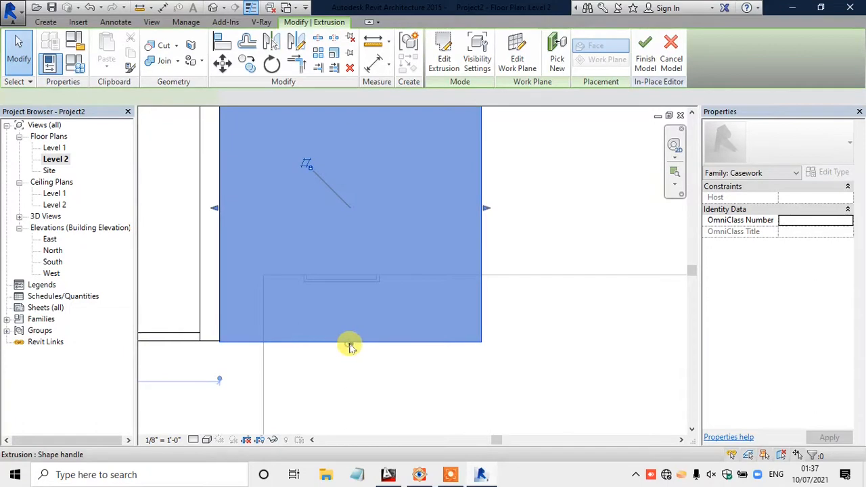
{"action": "left_click_drag", "start_coordinate": [352, 332], "coordinate": [352, 333]}
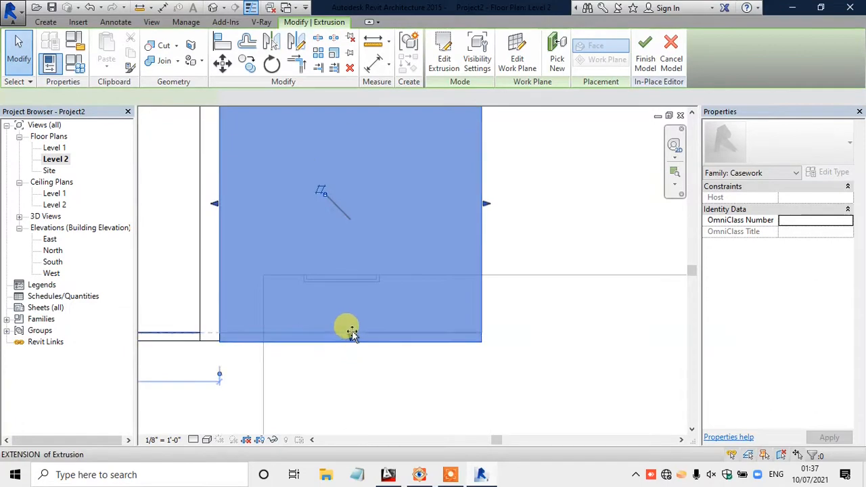
{"action": "left_click", "coordinate": [426, 382]}
Step: Create a door panel extrusion about 1 1/2" thick across the box's front, flush with the adjacent frame's outer face
{"action": "left_click", "coordinate": [46, 22]}
{"action": "left_click", "coordinate": [108, 44]}
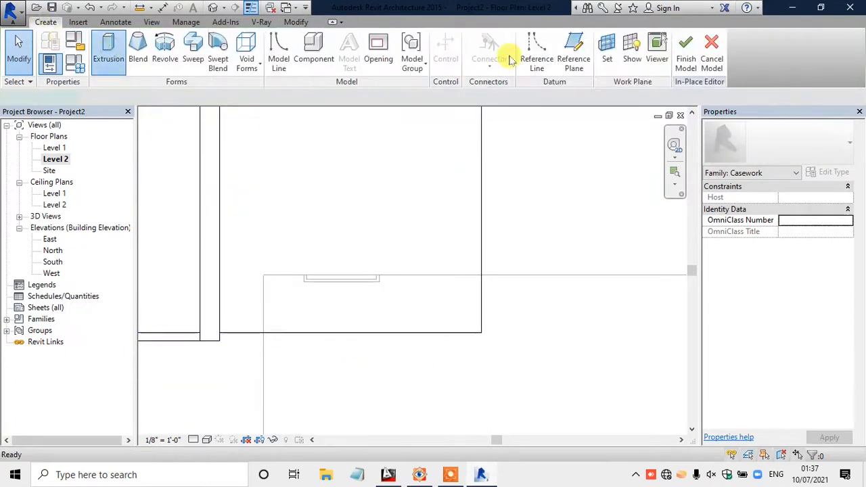
{"action": "left_click", "coordinate": [492, 54]}
{"action": "left_click", "coordinate": [475, 41]}
{"action": "scroll", "coordinate": [225, 342], "scroll_direction": "up", "scroll_amount": 2}
{"action": "left_click", "coordinate": [216, 338]}
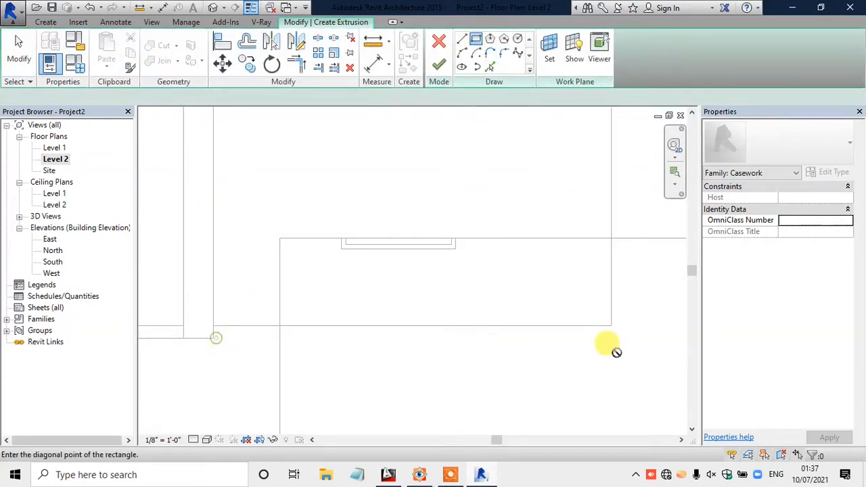
{"action": "left_click", "coordinate": [612, 332]}
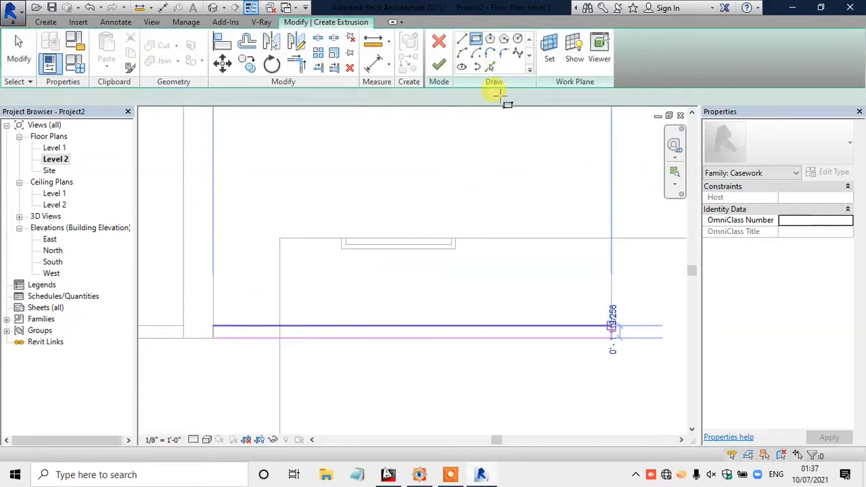
{"action": "left_click", "coordinate": [438, 64]}
Step: In 3D, stretch the door panel up to the top edge of the cabinet box
{"action": "left_click", "coordinate": [214, 8]}
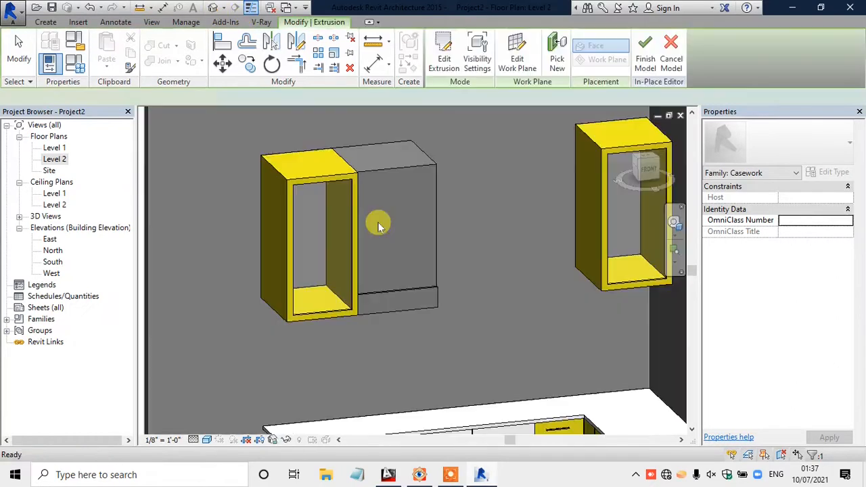
{"action": "scroll", "coordinate": [396, 150], "scroll_direction": "up", "scroll_amount": 3}
{"action": "key", "text": "Escape"}
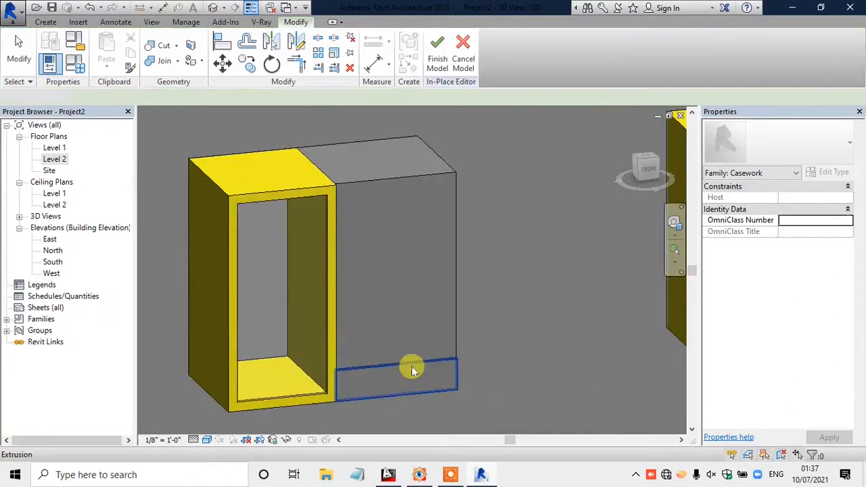
{"action": "left_click", "coordinate": [407, 368]}
{"action": "left_click_drag", "start_coordinate": [397, 331], "coordinate": [390, 184]}
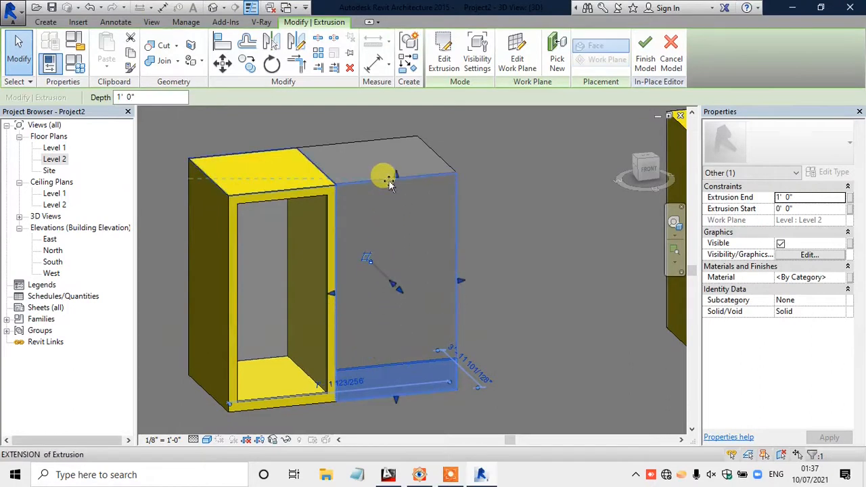
{"action": "left_click", "coordinate": [493, 202]}
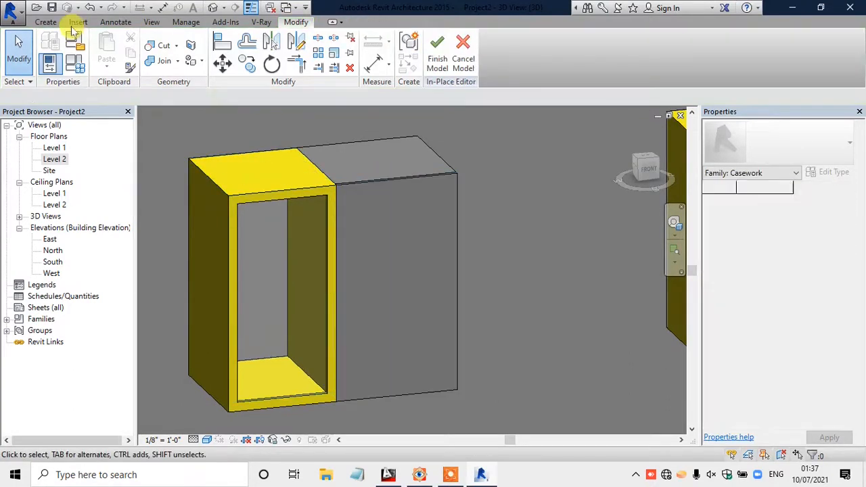
Step: Start a void extrusion and set its work plane by picking the front face of the new door panel
{"action": "left_click", "coordinate": [45, 22]}
{"action": "left_click", "coordinate": [246, 59]}
{"action": "left_click", "coordinate": [293, 91]}
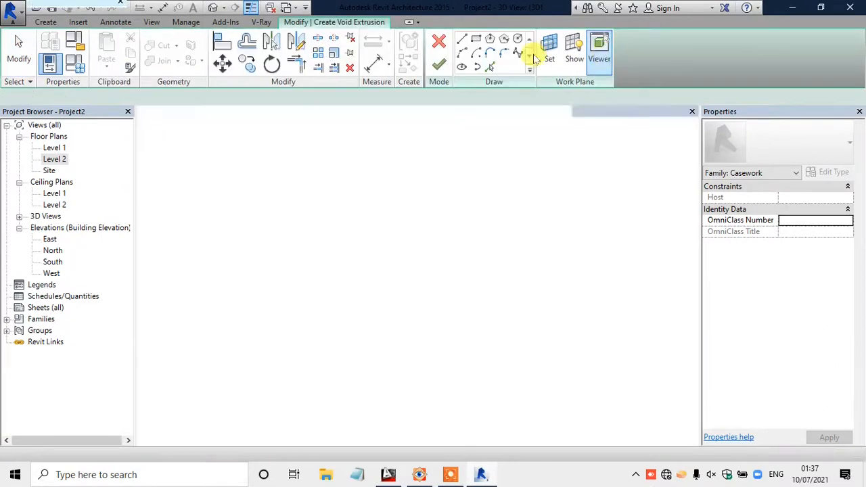
{"action": "left_click", "coordinate": [599, 50]}
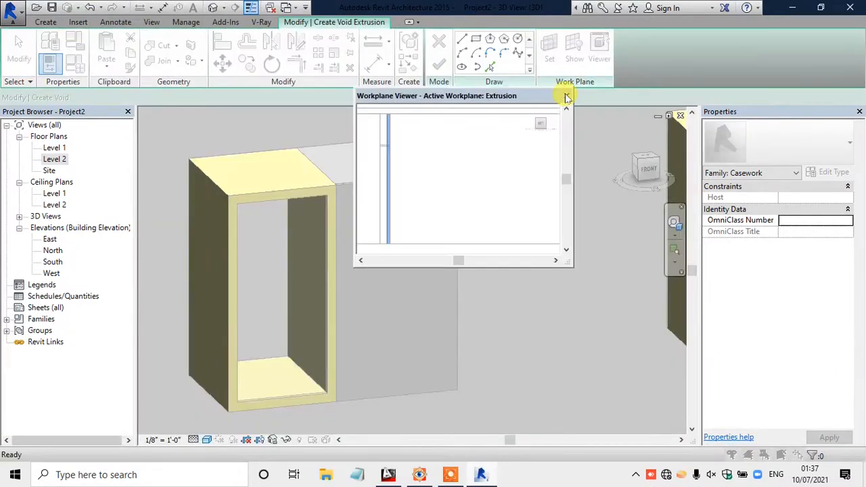
{"action": "left_click", "coordinate": [566, 95]}
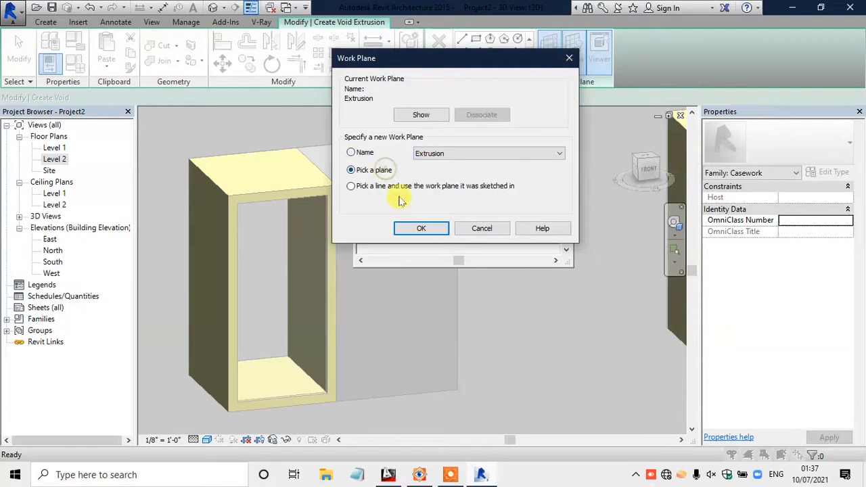
{"action": "left_click", "coordinate": [421, 228]}
{"action": "left_click", "coordinate": [565, 96]}
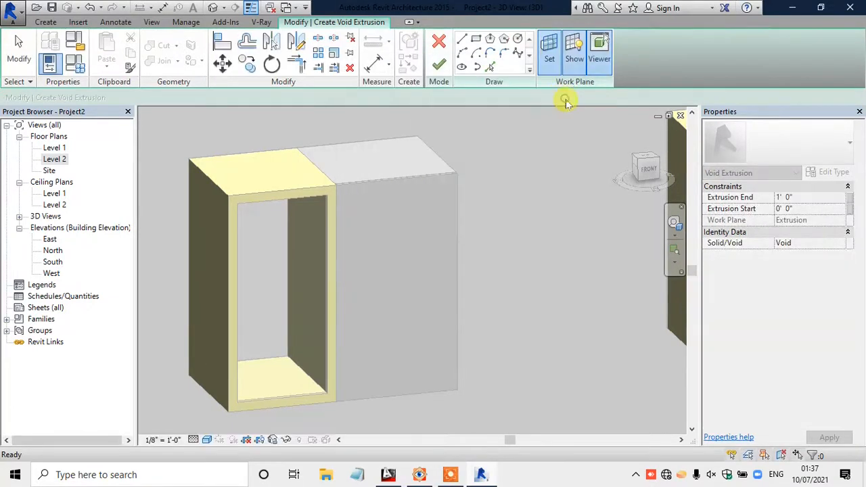
{"action": "left_click", "coordinate": [452, 189]}
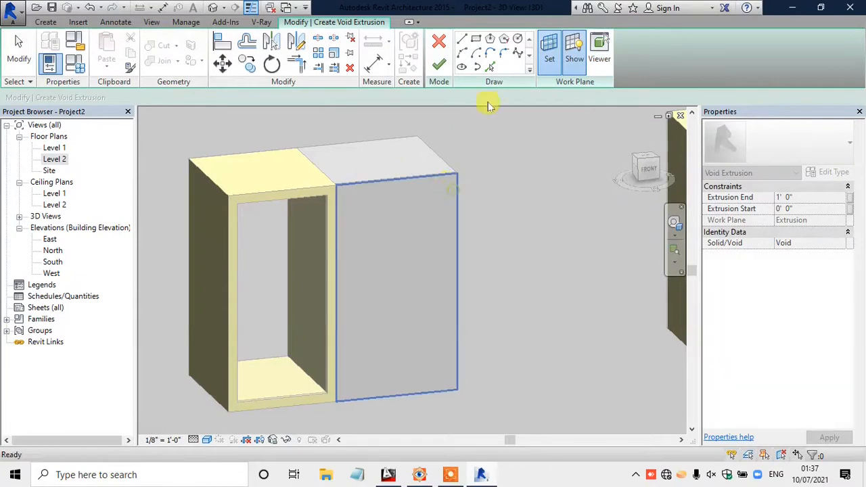
Step: Sketch a vertical strip about 1" wide and 7' tall down the middle of the door panel and finish the void extrusion
{"action": "left_click", "coordinate": [475, 39]}
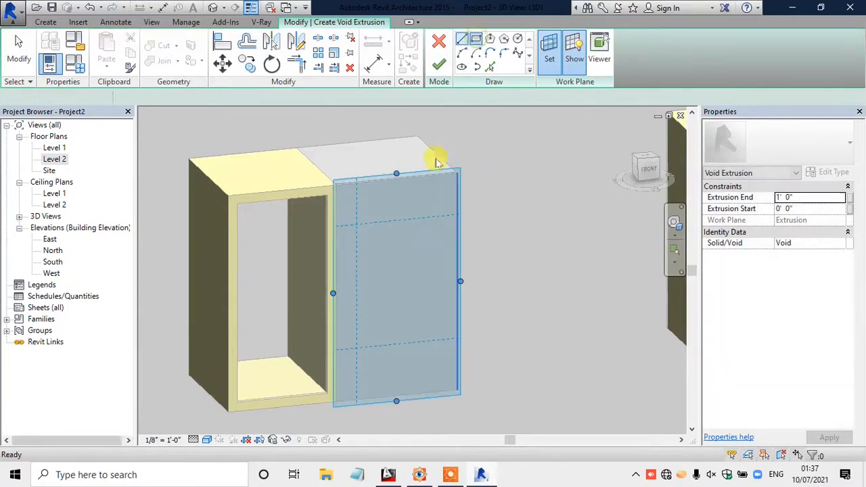
{"action": "left_click", "coordinate": [397, 177]}
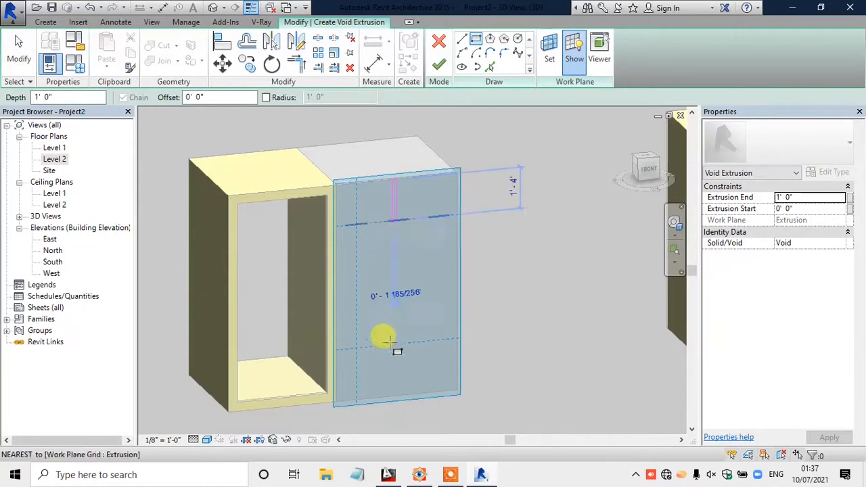
{"action": "left_click", "coordinate": [392, 394]}
{"action": "left_click", "coordinate": [574, 47]}
{"action": "scroll", "coordinate": [395, 201], "scroll_direction": "up", "scroll_amount": 2}
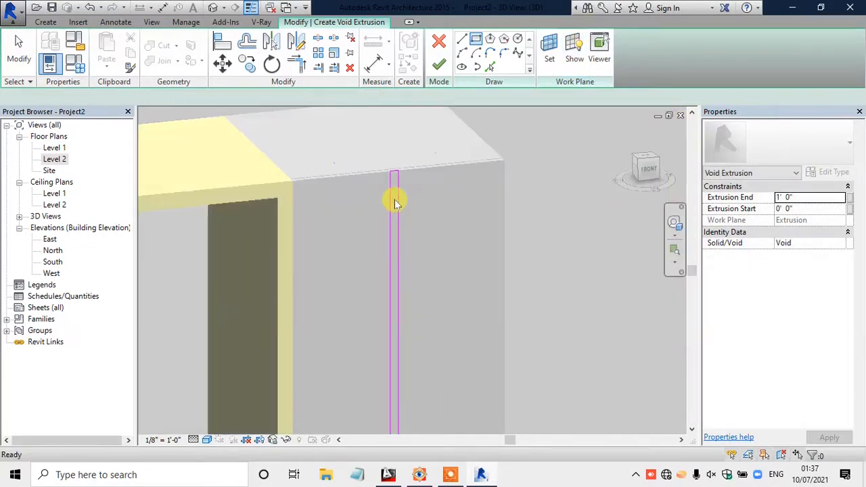
{"action": "left_click", "coordinate": [391, 205]}
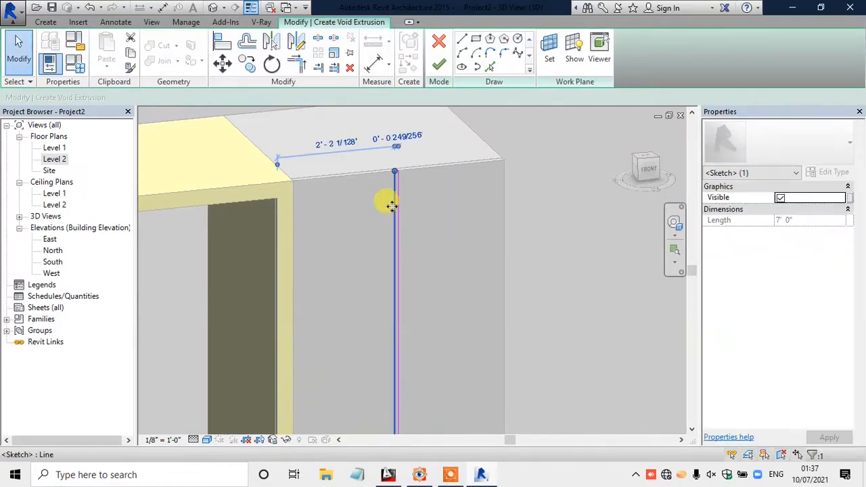
{"action": "left_click", "coordinate": [439, 64]}
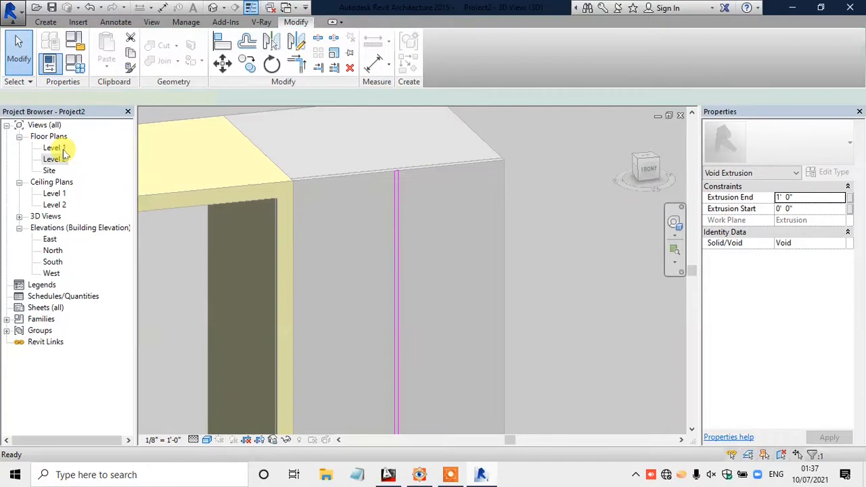
Step: In the Level 2 plan, shorten the void to the door panel's inner face so it cuts only the panel's thickness
{"action": "double_click", "coordinate": [62, 151]}
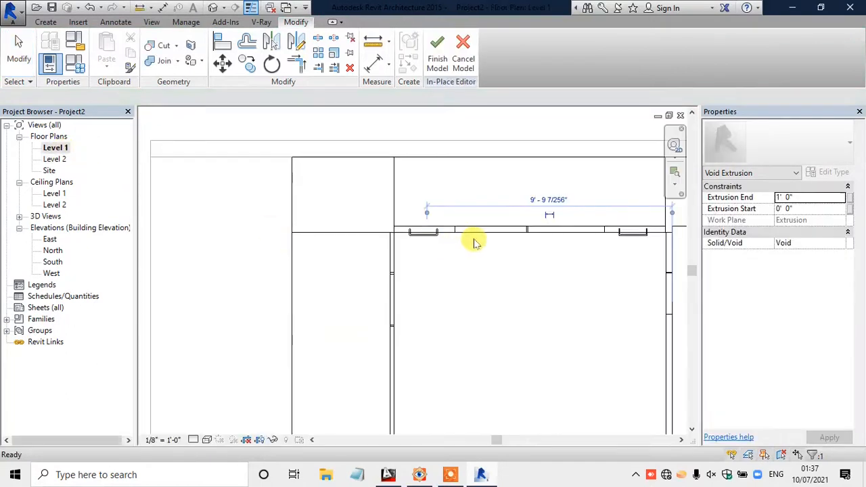
{"action": "double_click", "coordinate": [58, 160]}
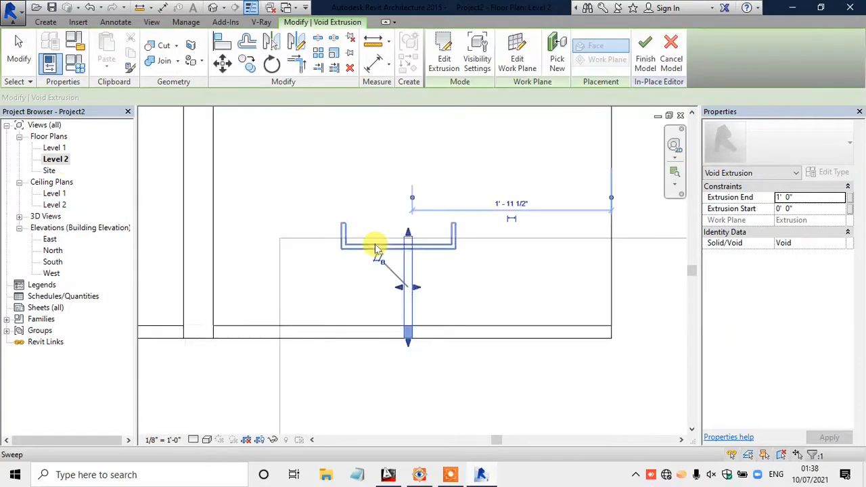
{"action": "scroll", "coordinate": [404, 252], "scroll_direction": "up", "scroll_amount": 1}
{"action": "left_click_drag", "start_coordinate": [378, 237], "coordinate": [380, 315]}
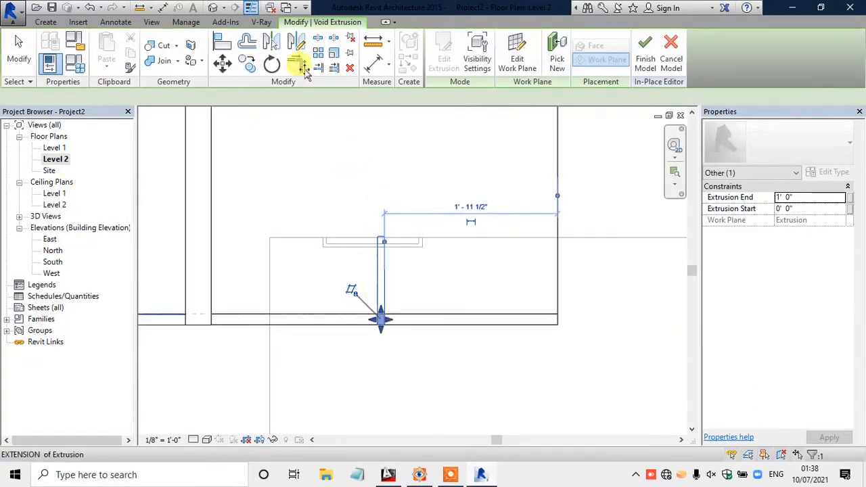
{"action": "left_click", "coordinate": [212, 7]}
{"action": "scroll", "coordinate": [349, 254], "scroll_direction": "down", "scroll_amount": 2}
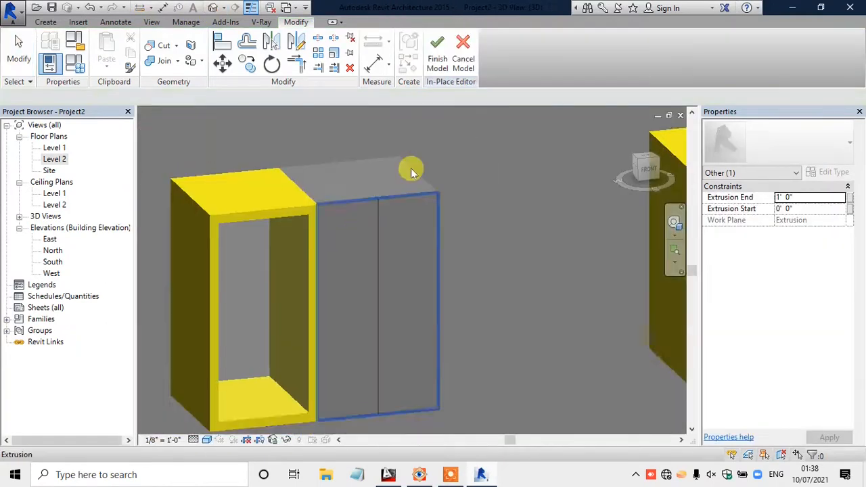
Step: Open the material selection for the solid cabinet box behind the split door panel
{"action": "left_click", "coordinate": [411, 167]}
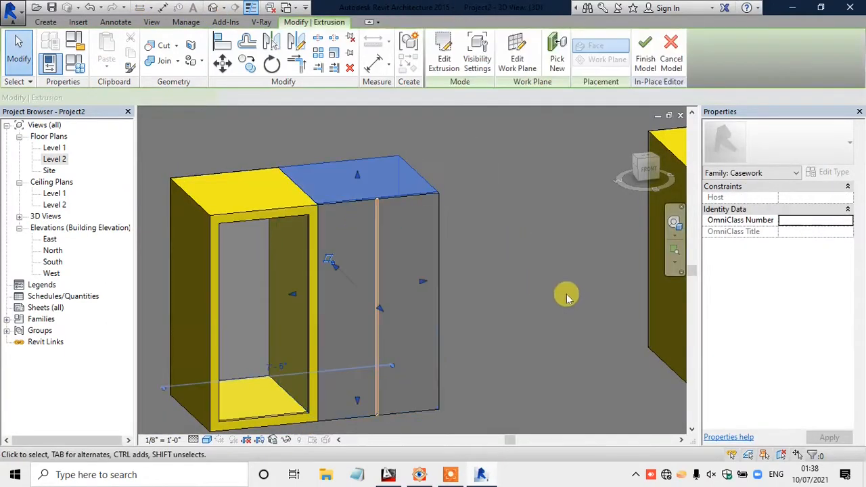
{"action": "left_click", "coordinate": [844, 278]}
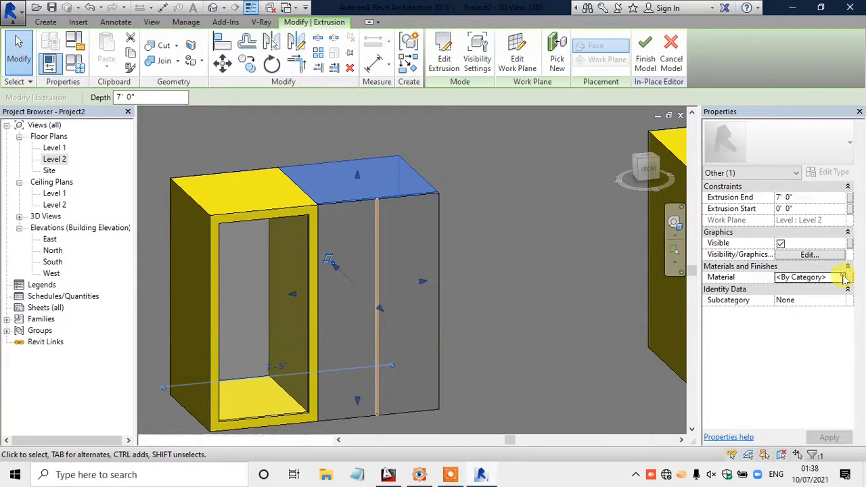
{"action": "left_click", "coordinate": [841, 276]}
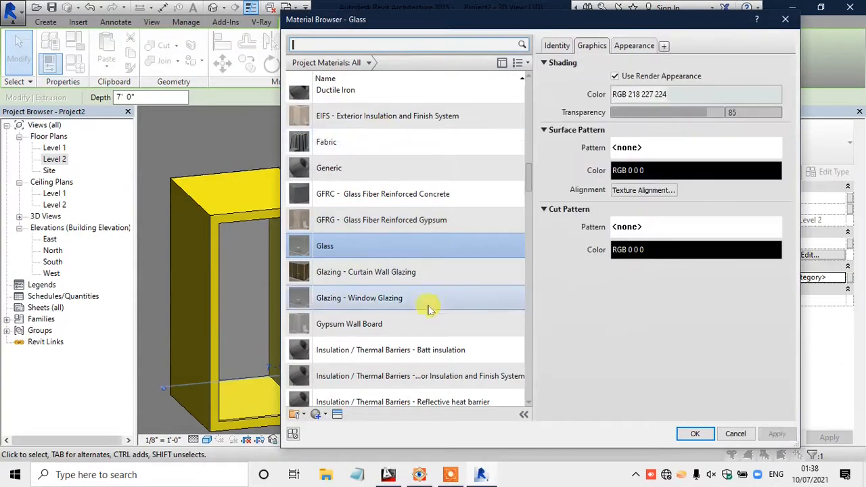
{"action": "scroll", "coordinate": [422, 306], "scroll_direction": "down", "scroll_amount": 4}
{"action": "scroll", "coordinate": [419, 305], "scroll_direction": "up", "scroll_amount": 3}
{"action": "scroll", "coordinate": [420, 305], "scroll_direction": "up", "scroll_amount": 4}
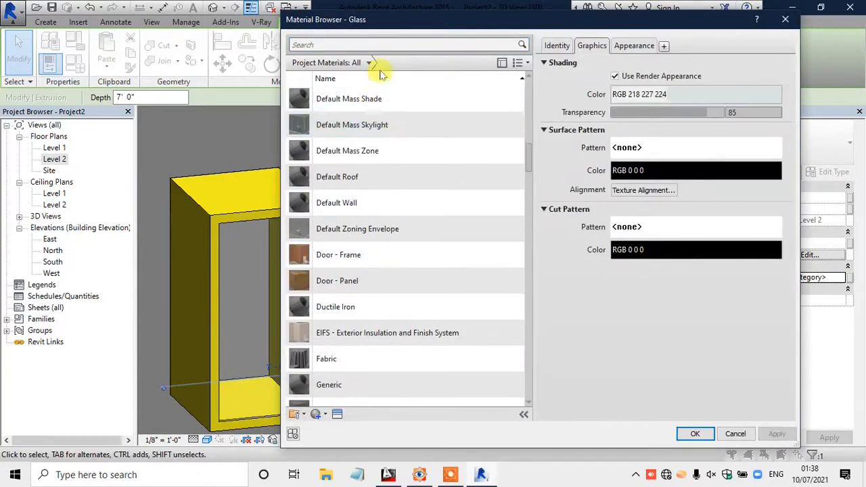
{"action": "scroll", "coordinate": [400, 186], "scroll_direction": "down", "scroll_amount": 5}
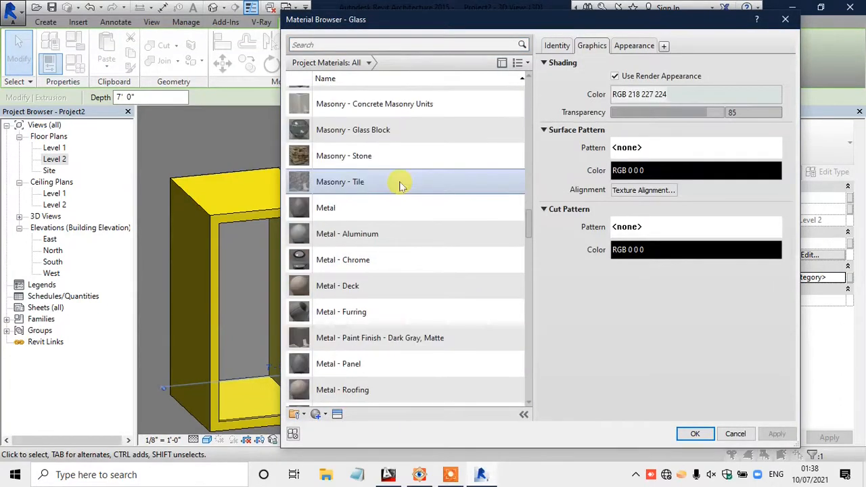
{"action": "scroll", "coordinate": [400, 186], "scroll_direction": "down", "scroll_amount": 4}
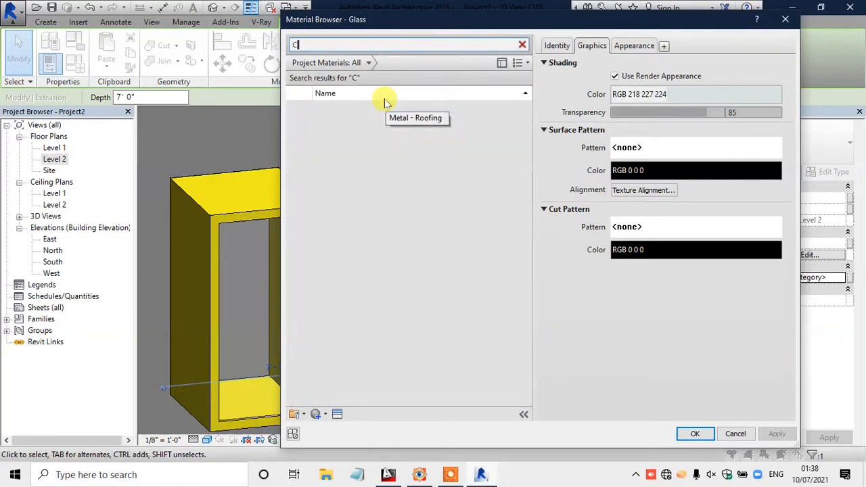
{"action": "type", "text": "A"}
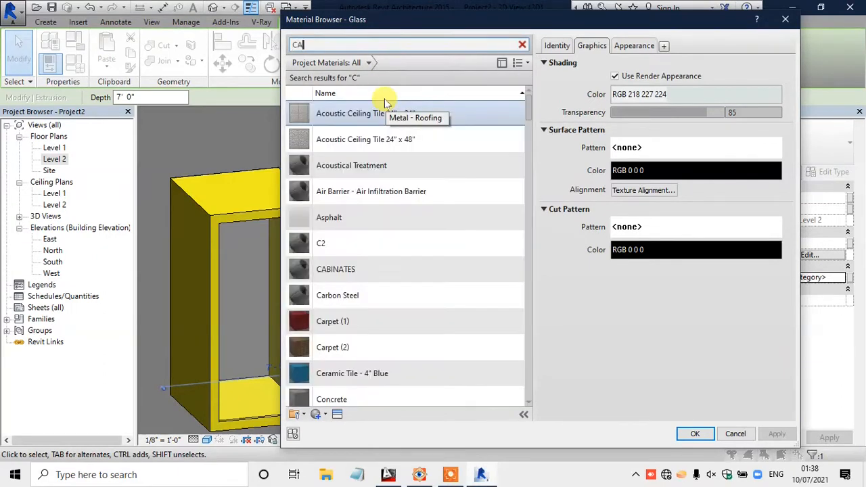
{"action": "left_click", "coordinate": [379, 270]}
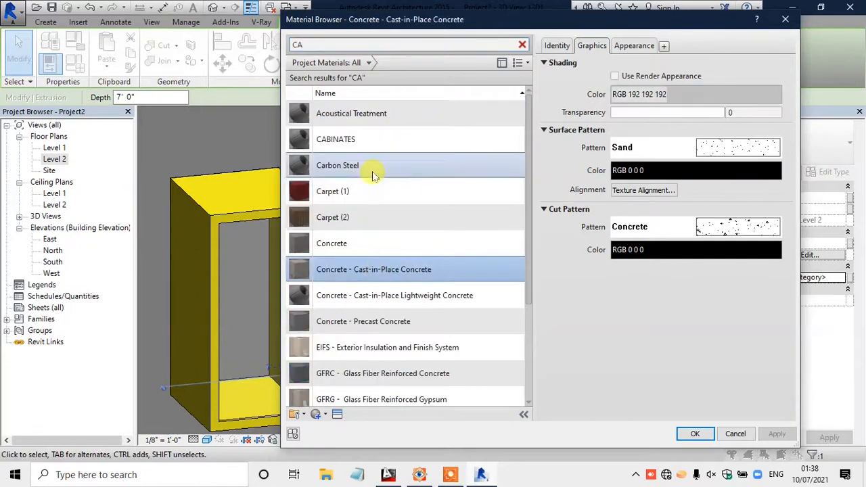
{"action": "left_click", "coordinate": [377, 149]}
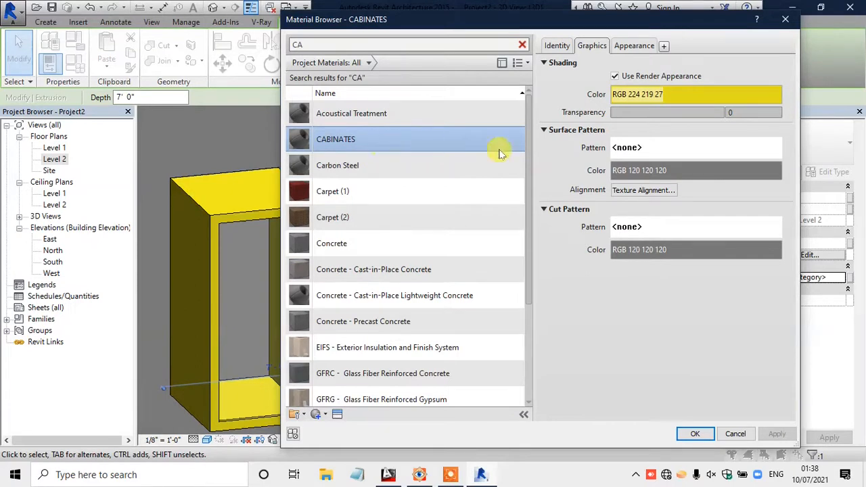
{"action": "scroll", "coordinate": [365, 220], "scroll_direction": "down", "scroll_amount": 1}
{"action": "scroll", "coordinate": [365, 243], "scroll_direction": "down", "scroll_amount": 1}
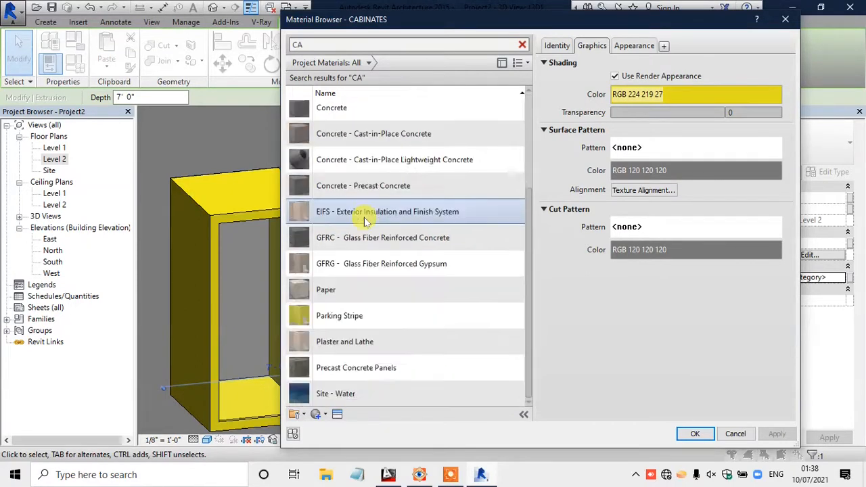
{"action": "scroll", "coordinate": [372, 270], "scroll_direction": "up", "scroll_amount": 2}
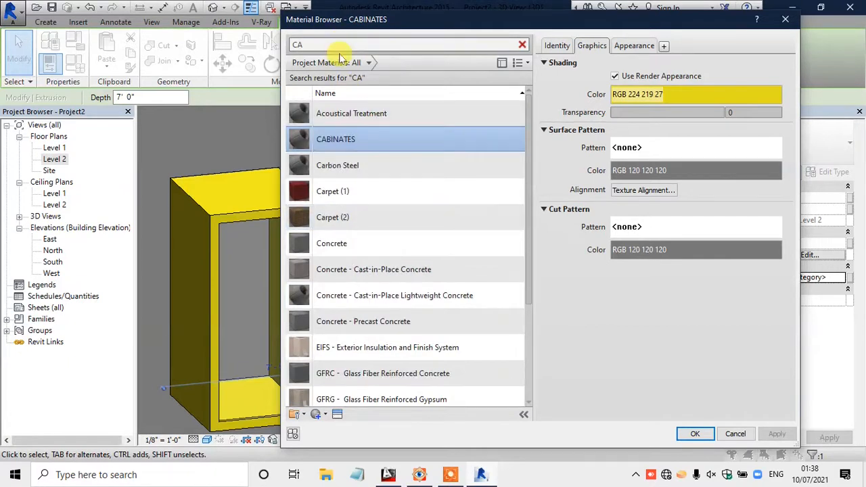
{"action": "left_click", "coordinate": [293, 45]}
{"action": "left_click", "coordinate": [327, 43]}
{"action": "key", "text": "BackSpace"}
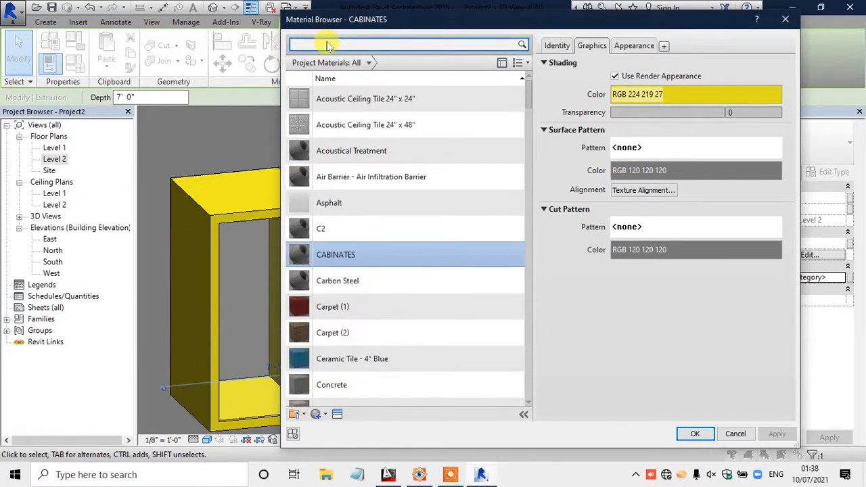
Step: Assign the C2 material to the solid cabinet box and to its split door panel
{"action": "left_click", "coordinate": [401, 224]}
{"action": "left_click", "coordinate": [367, 243]}
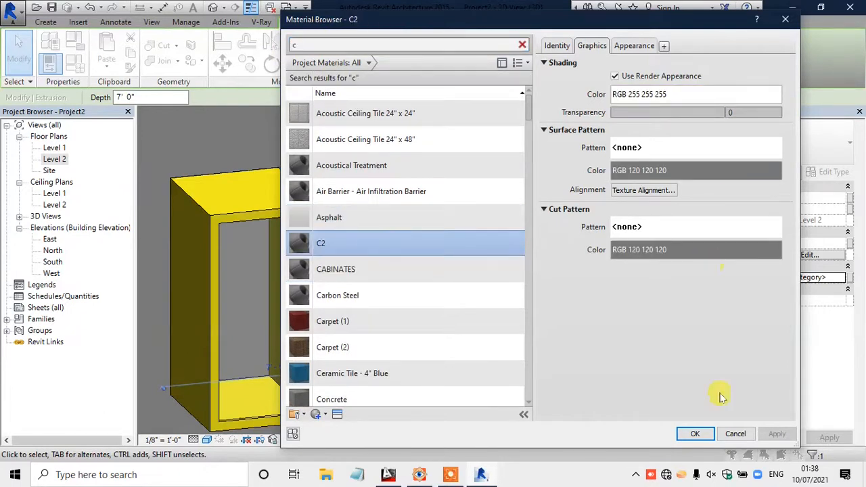
{"action": "left_click", "coordinate": [699, 435]}
{"action": "left_click", "coordinate": [516, 272]}
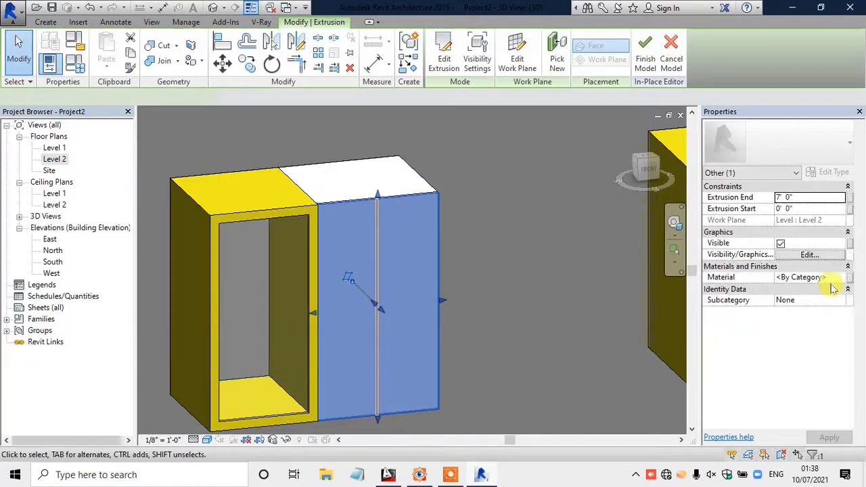
{"action": "left_click", "coordinate": [845, 280]}
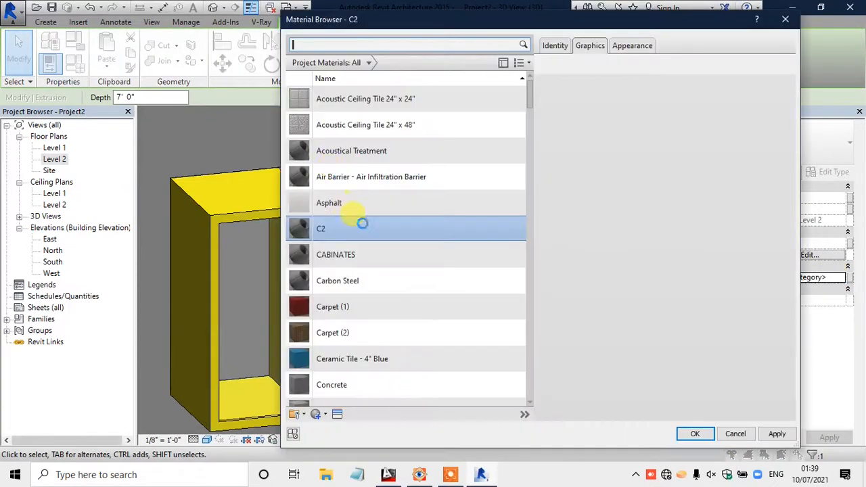
{"action": "left_click", "coordinate": [693, 433]}
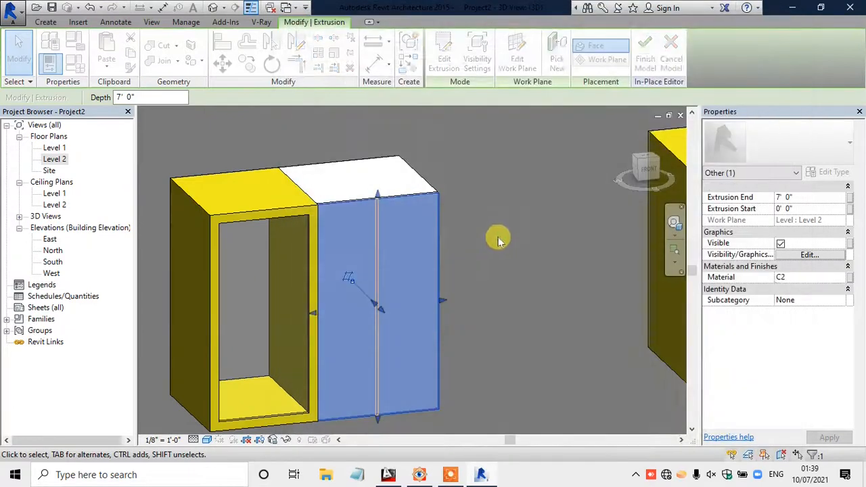
{"action": "key", "text": "Escape"}
Step: Check the reference photo in FastStone Image Viewer, and in the South elevation copy the two-door cabinet flush against the inner side of the right-hand framed cabinet
{"action": "left_click", "coordinate": [420, 475]}
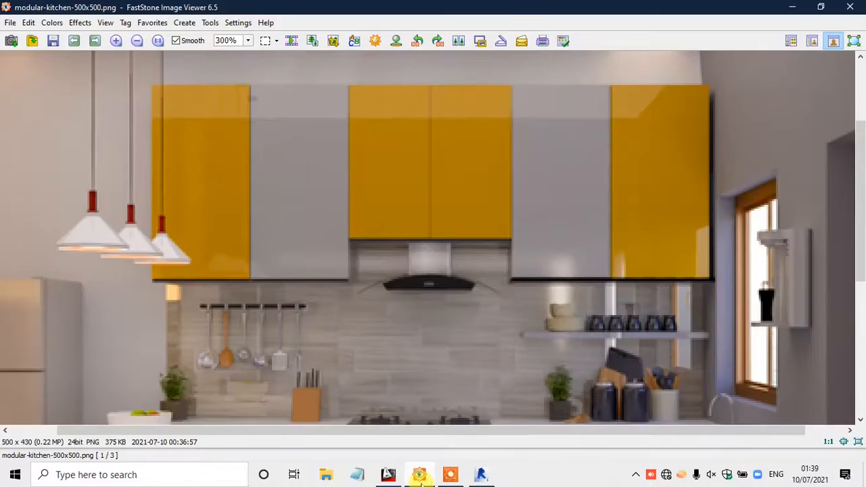
{"action": "left_click", "coordinate": [419, 475]}
{"action": "scroll", "coordinate": [358, 223], "scroll_direction": "down", "scroll_amount": 5}
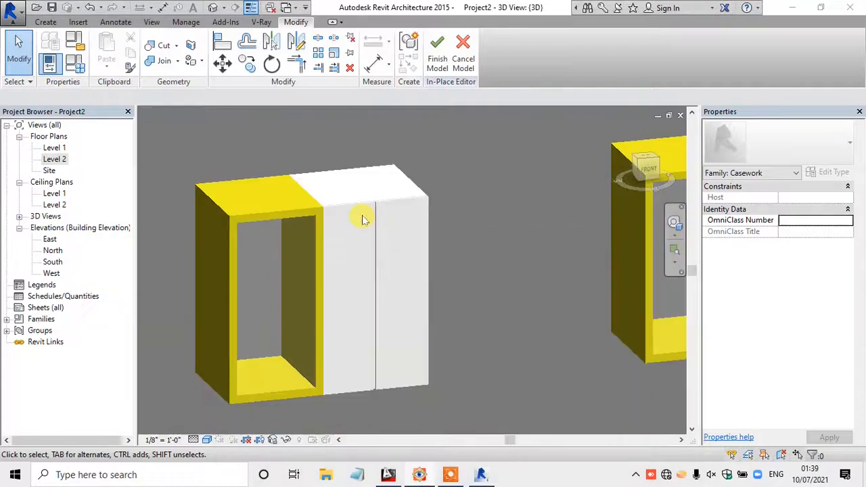
{"action": "double_click", "coordinate": [52, 262]}
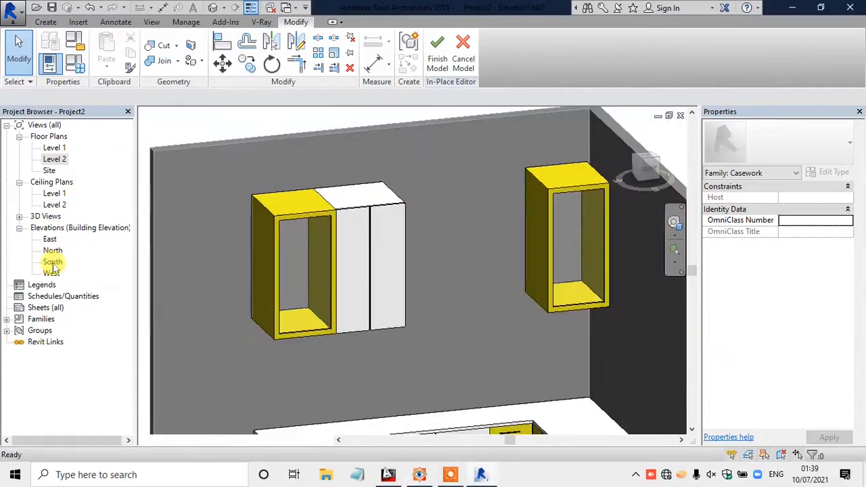
{"action": "left_click_drag", "start_coordinate": [228, 177], "coordinate": [398, 358]}
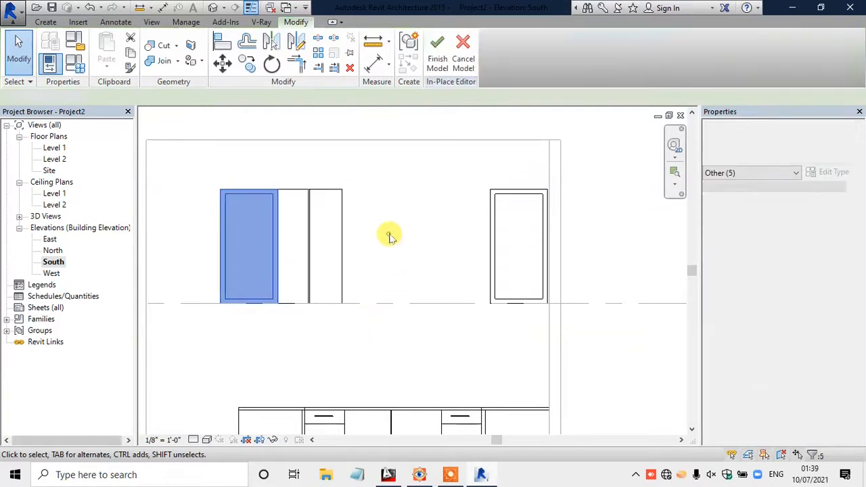
{"action": "left_click_drag", "start_coordinate": [344, 161], "coordinate": [291, 284]}
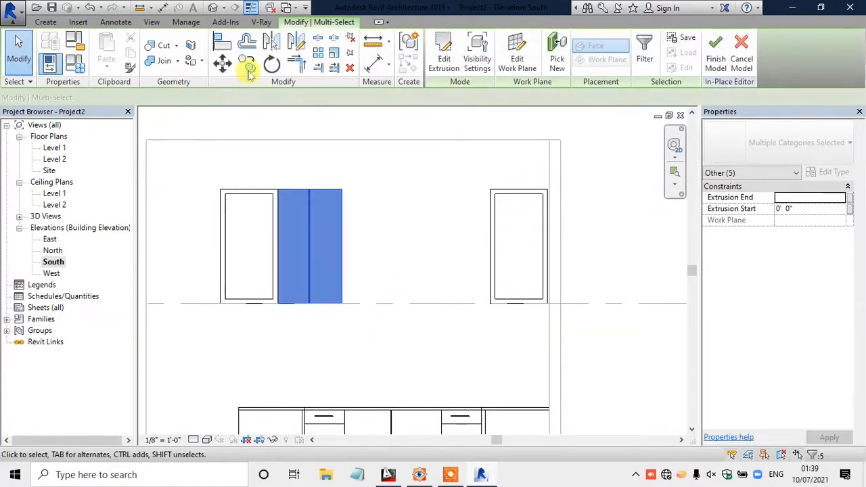
{"action": "left_click", "coordinate": [343, 306]}
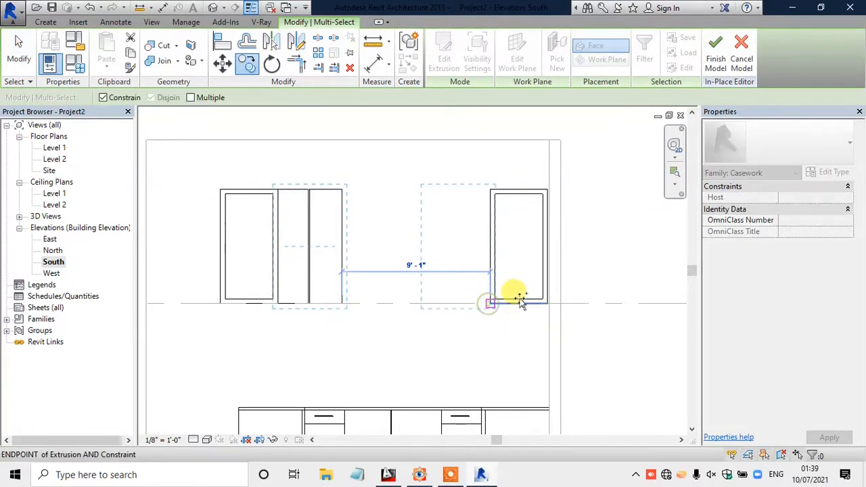
{"action": "left_click", "coordinate": [521, 301]}
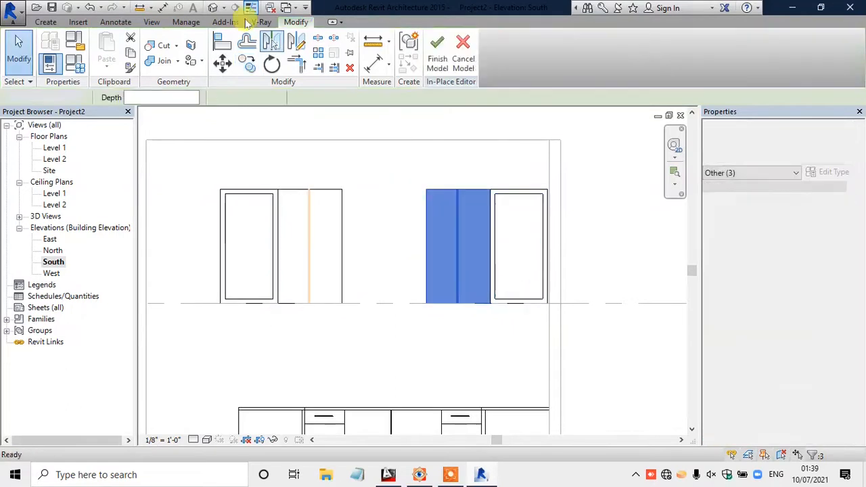
{"action": "left_click", "coordinate": [212, 7]}
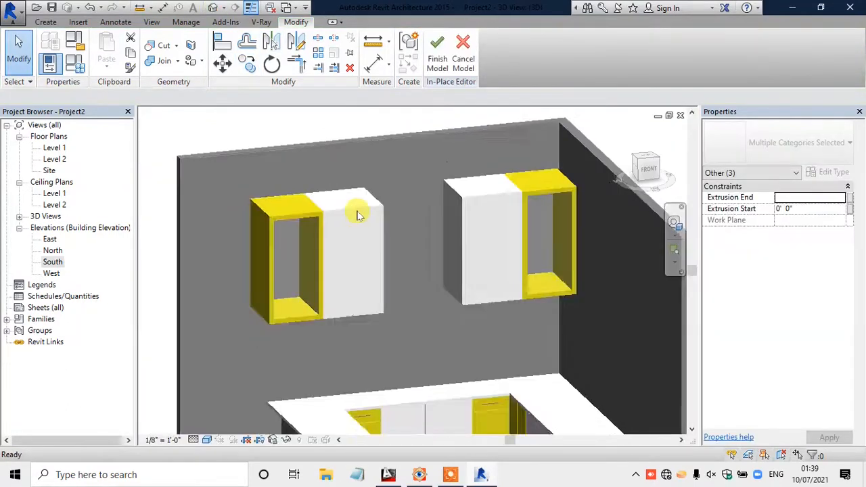
{"action": "scroll", "coordinate": [399, 254], "scroll_direction": "up", "scroll_amount": 2}
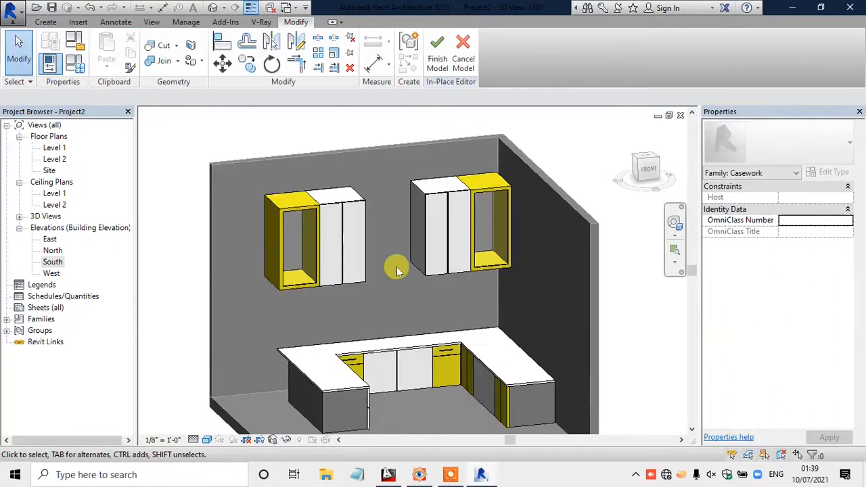
{"action": "scroll", "coordinate": [433, 250], "scroll_direction": "up", "scroll_amount": 1}
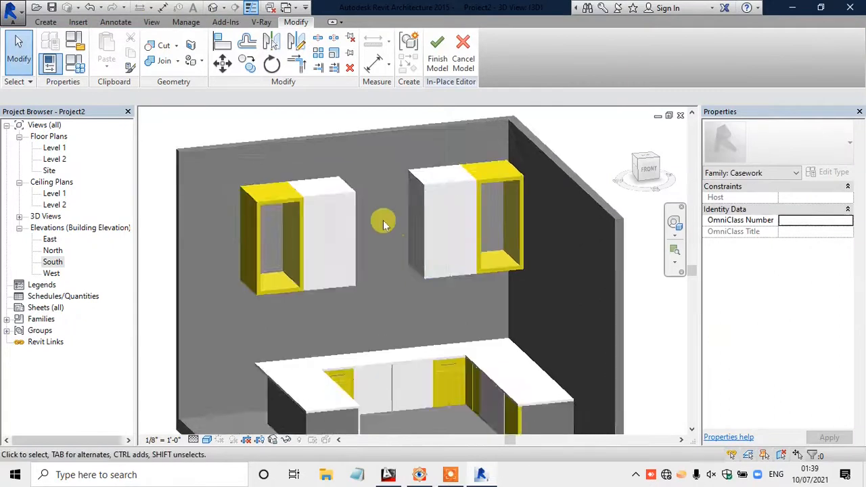
Step: Check the base cabinets against the reference photo in FastStone Image Viewer and return to the kitchen's 3D view in Revit
{"action": "left_click", "coordinate": [446, 476]}
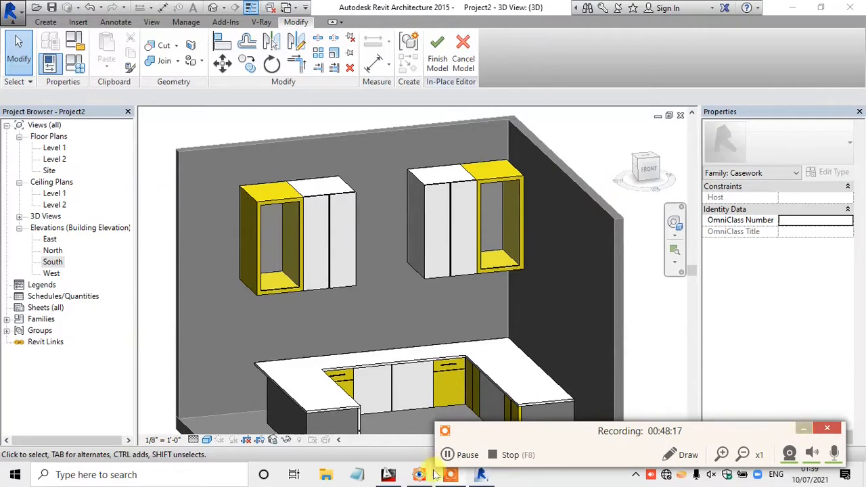
{"action": "left_click", "coordinate": [419, 475]}
{"action": "left_click_drag", "start_coordinate": [456, 282], "coordinate": [469, 30]}
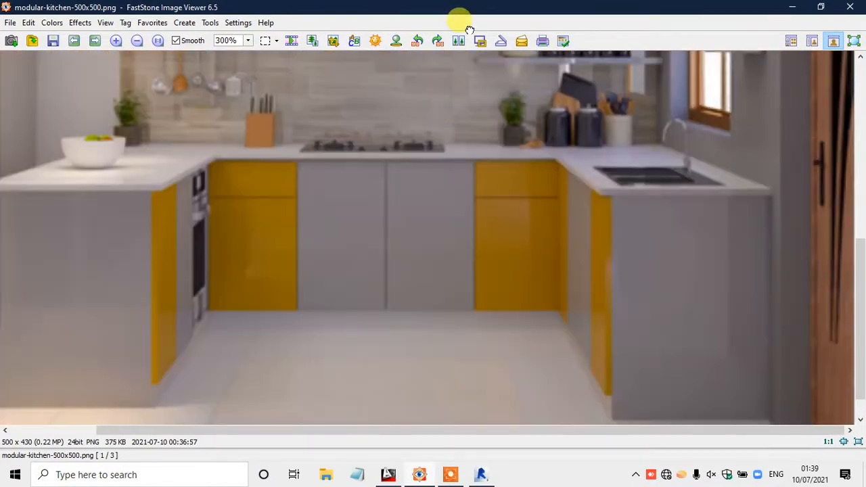
{"action": "left_click", "coordinate": [792, 8]}
{"action": "middle_click_drag", "start_coordinate": [404, 253], "coordinate": [286, 137], "text": "shift"}
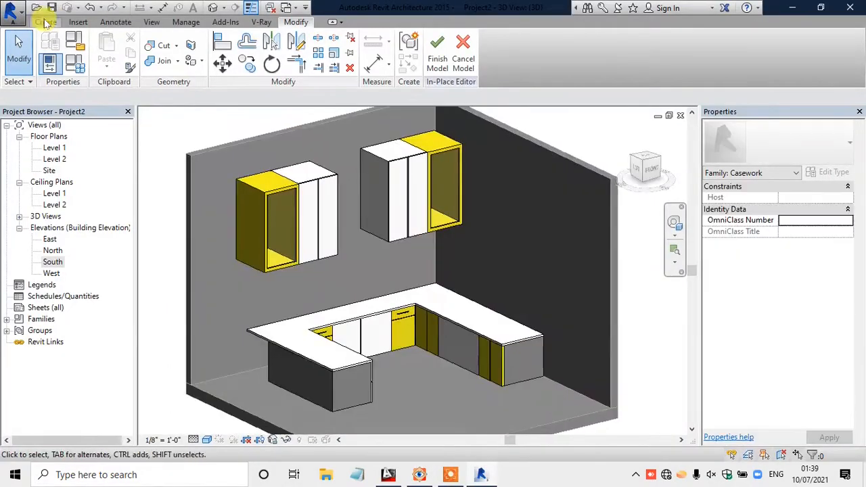
Step: Finish the in-place kitchen model, dismiss the save reminder without saving, and check the completed casework in 3D
{"action": "double_click", "coordinate": [56, 148]}
{"action": "scroll", "coordinate": [258, 203], "scroll_direction": "down", "scroll_amount": 3}
{"action": "scroll", "coordinate": [377, 248], "scroll_direction": "up", "scroll_amount": 1}
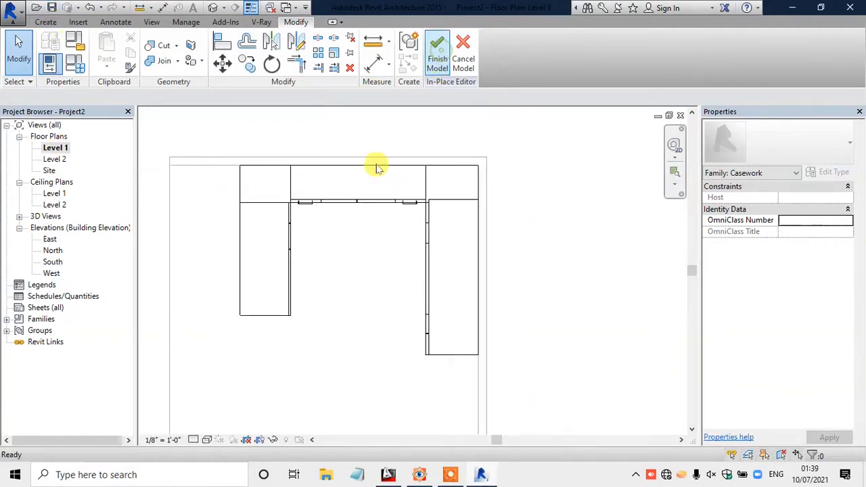
{"action": "left_click", "coordinate": [432, 59]}
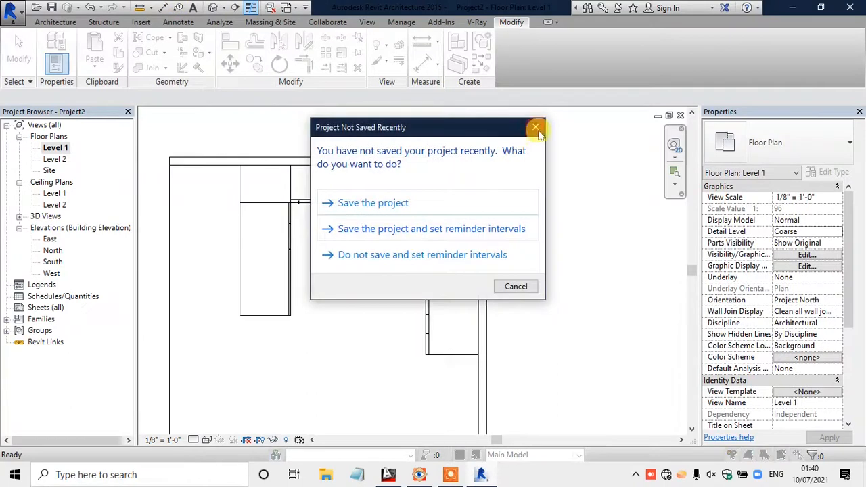
{"action": "left_click", "coordinate": [535, 127]}
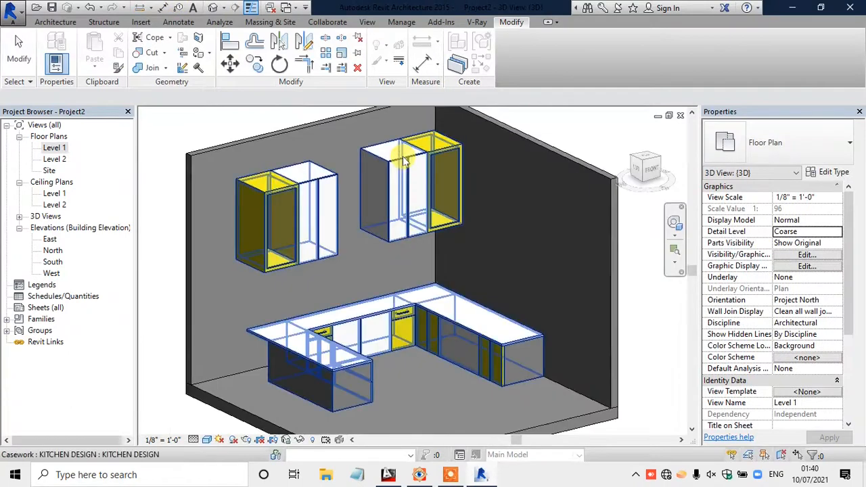
{"action": "left_click", "coordinate": [420, 218]}
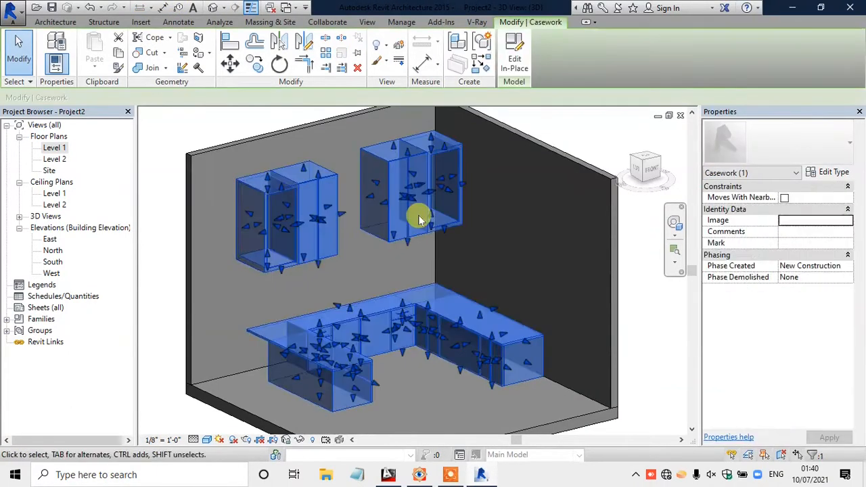
{"action": "left_click", "coordinate": [541, 129]}
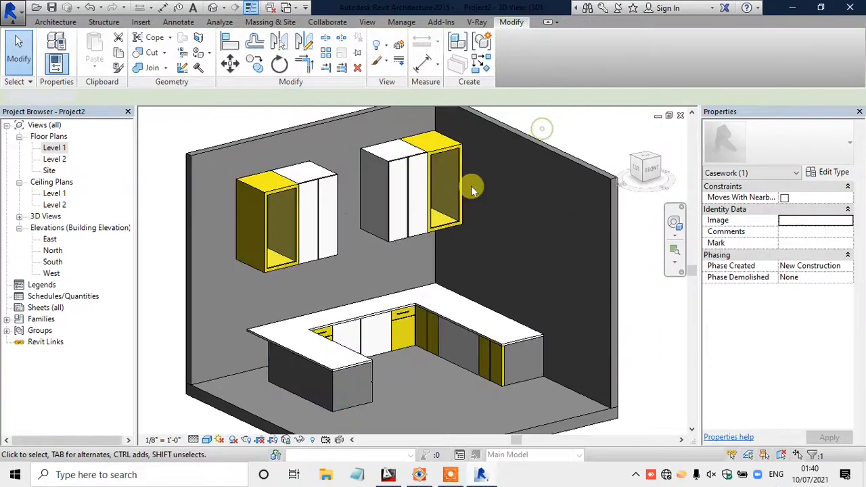
Step: In the Level 1 plan, place a Fixed 36" x 48" window in the right-hand wall beside the longer countertop leg
{"action": "left_click", "coordinate": [57, 22]}
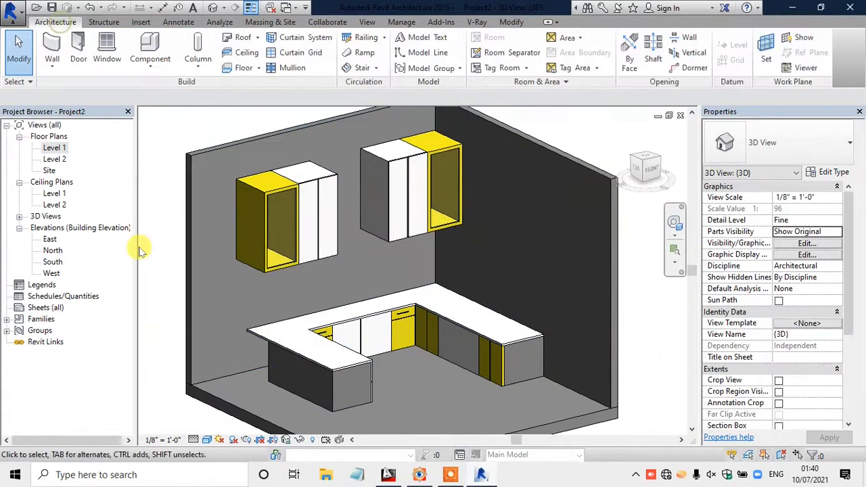
{"action": "double_click", "coordinate": [54, 148]}
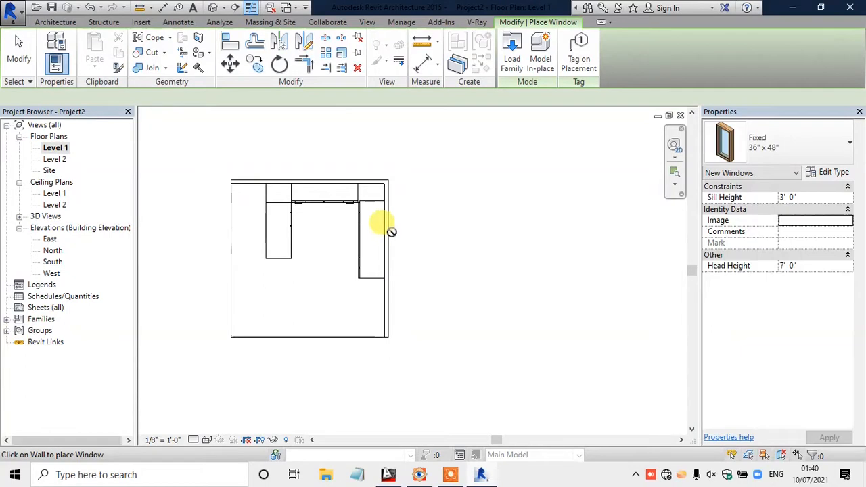
{"action": "scroll", "coordinate": [388, 232], "scroll_direction": "up", "scroll_amount": 2}
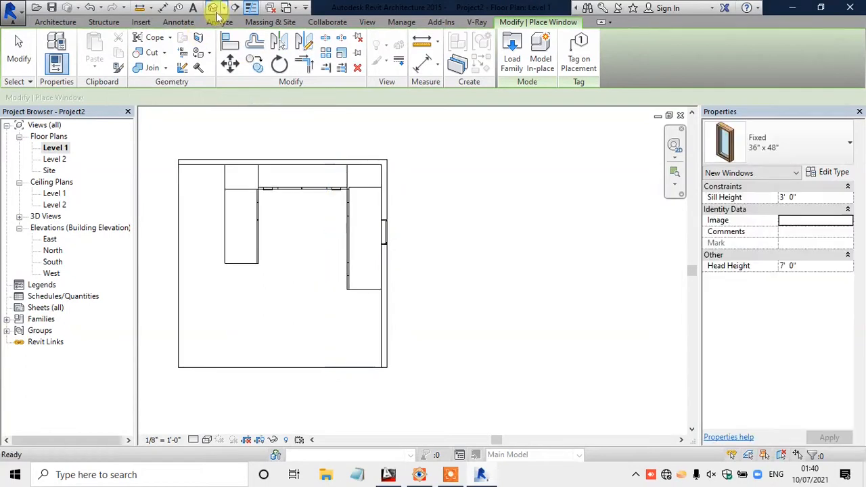
Step: In the 3D view, raise the new window above the countertop by setting its sill height to 10' 0"
{"action": "left_click", "coordinate": [212, 7]}
{"action": "left_click", "coordinate": [495, 277]}
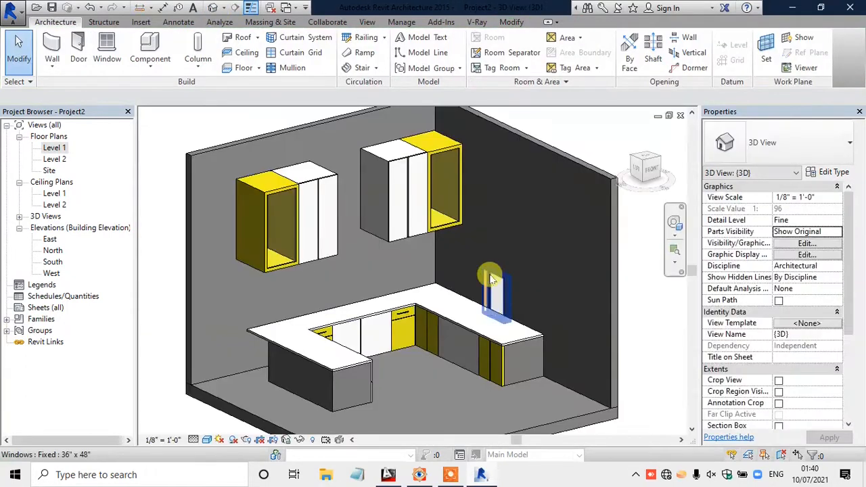
{"action": "left_click", "coordinate": [799, 209]}
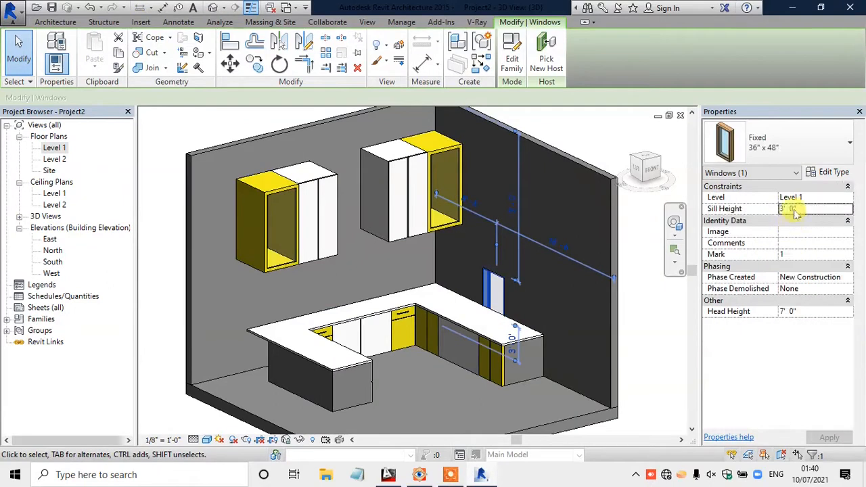
{"action": "key", "text": "Return"}
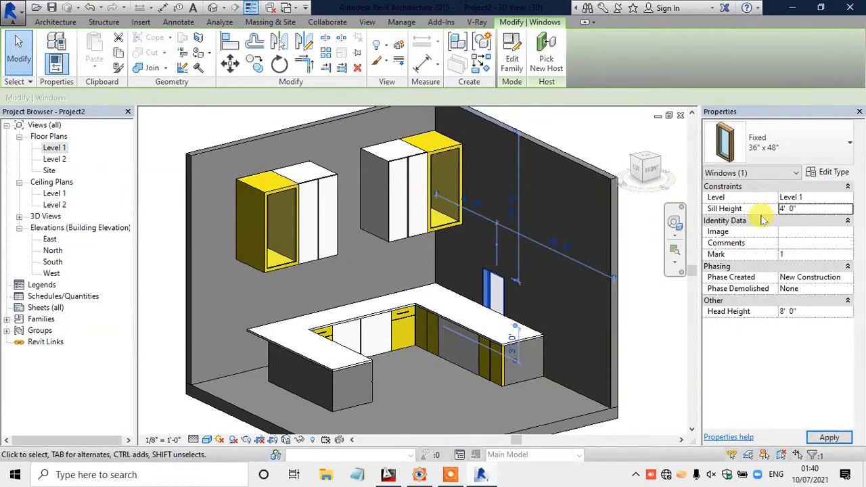
{"action": "left_click", "coordinate": [797, 209]}
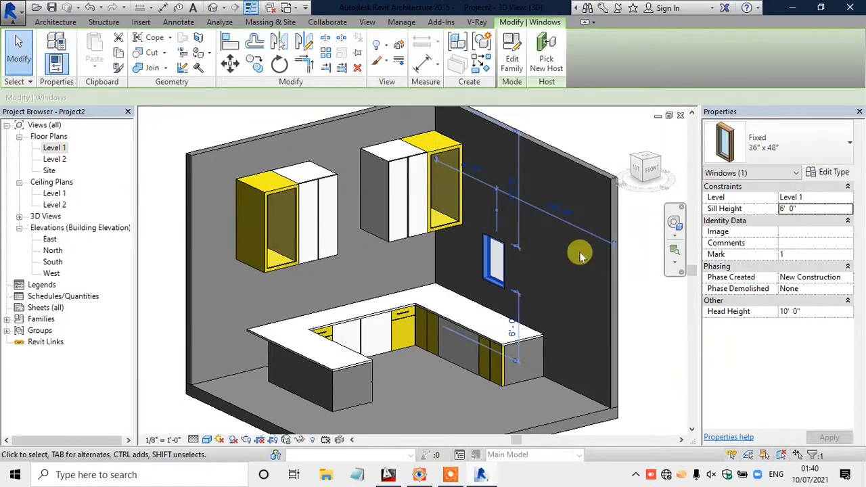
{"action": "left_click", "coordinate": [792, 209]}
{"action": "type", "text": "10"}
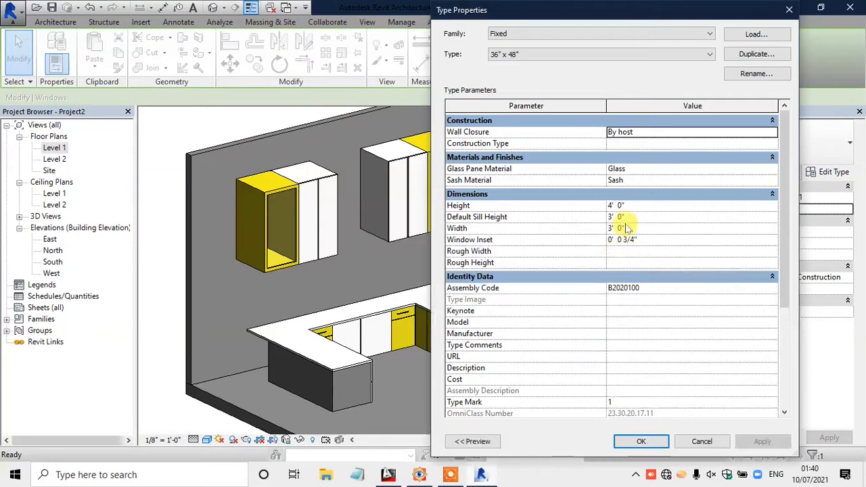
Step: Set the window type's height to 6' 0" and its width to 6' 0"
{"action": "left_click", "coordinate": [630, 205]}
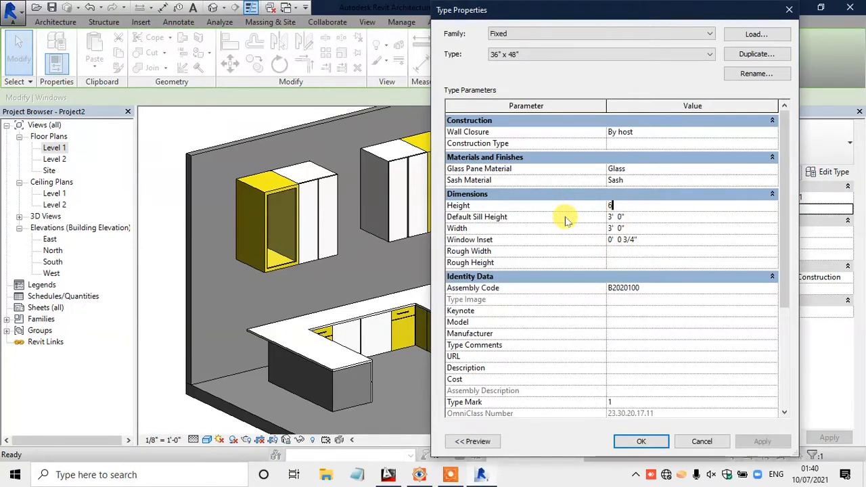
{"action": "type", "text": "6"}
{"action": "key", "text": "Return"}
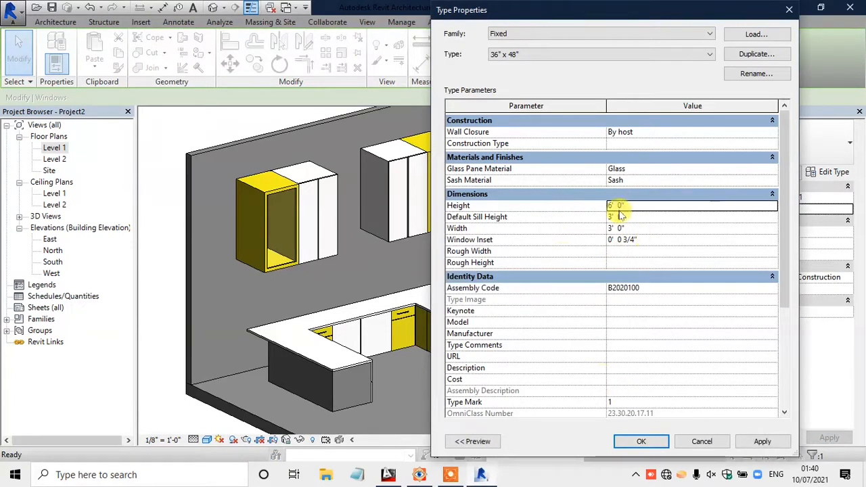
{"action": "left_click", "coordinate": [616, 228]}
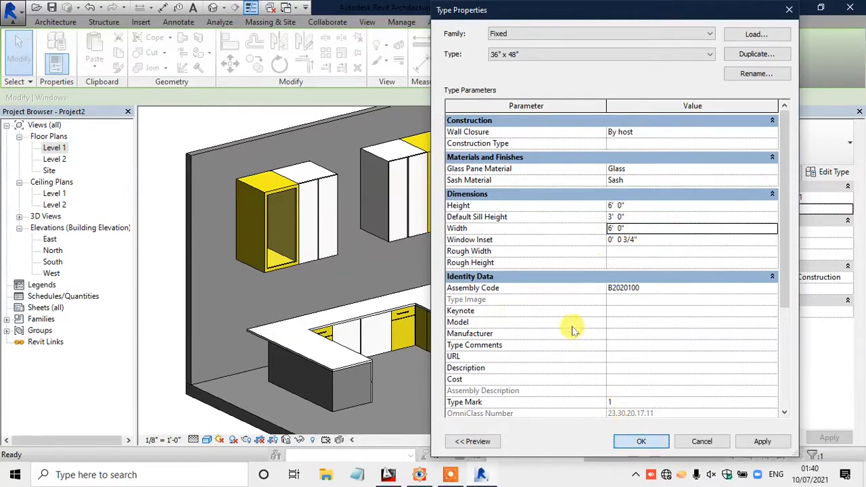
{"action": "key", "text": "Return"}
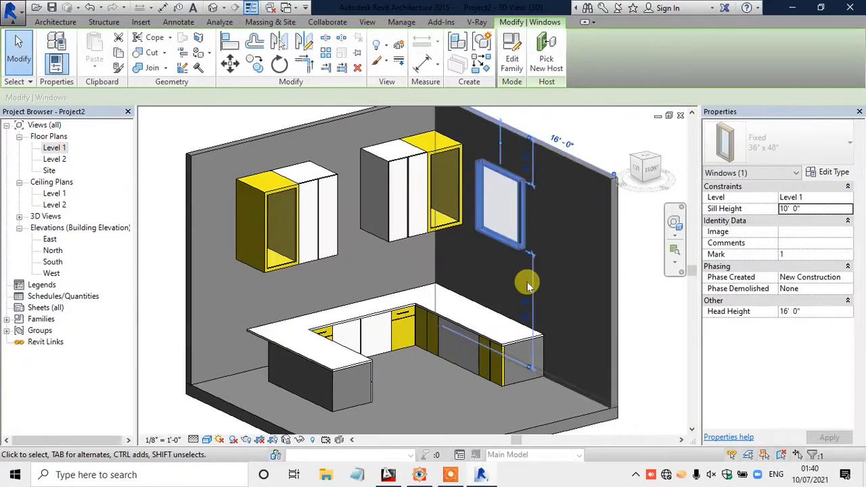
{"action": "left_click", "coordinate": [587, 131]}
{"action": "middle_click_drag", "start_coordinate": [526, 259], "coordinate": [505, 260], "text": "shift"}
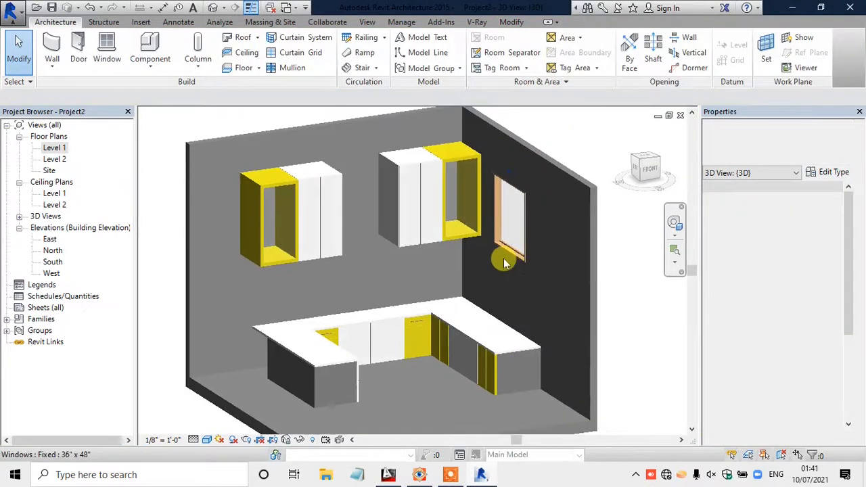
{"action": "scroll", "coordinate": [328, 208], "scroll_direction": "down", "scroll_amount": 1}
{"action": "scroll", "coordinate": [452, 309], "scroll_direction": "up", "scroll_amount": 1}
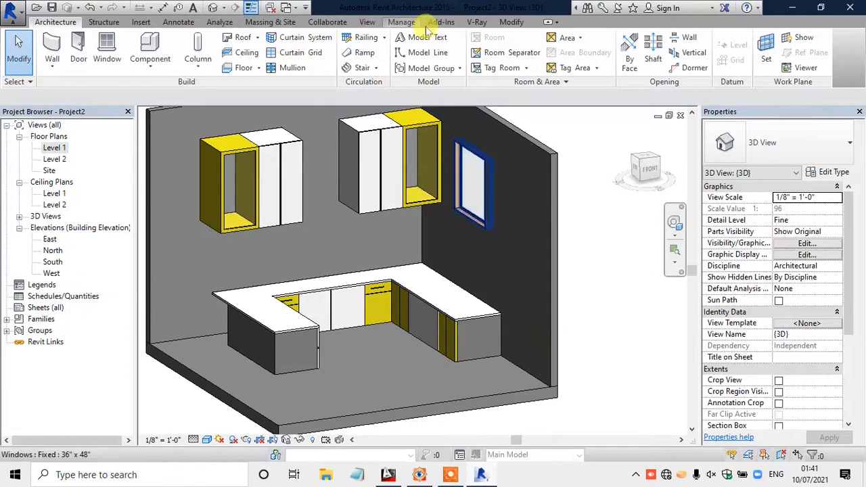
Step: Create a Generic material in the V-Ray Asset Editor
{"action": "left_click", "coordinate": [477, 22]}
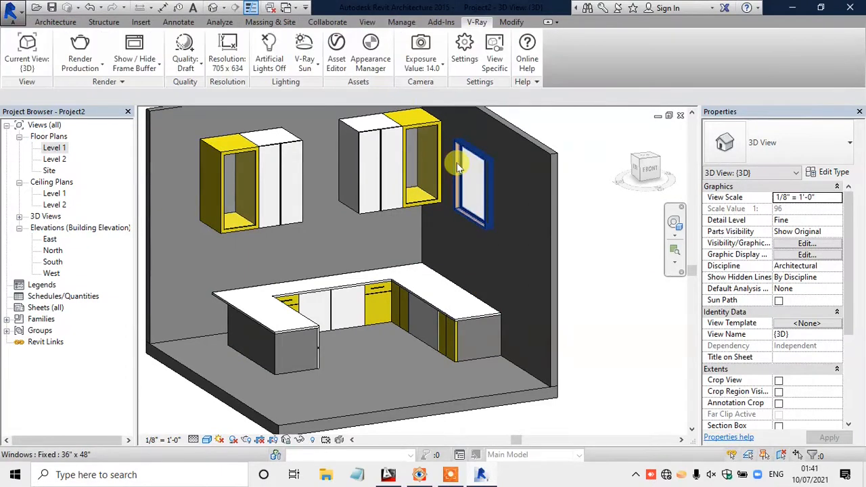
{"action": "left_click", "coordinate": [336, 51]}
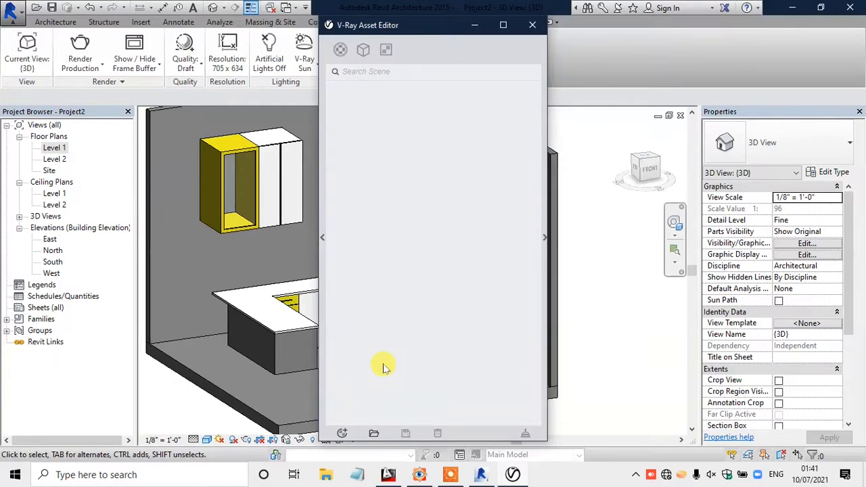
{"action": "left_click", "coordinate": [345, 435]}
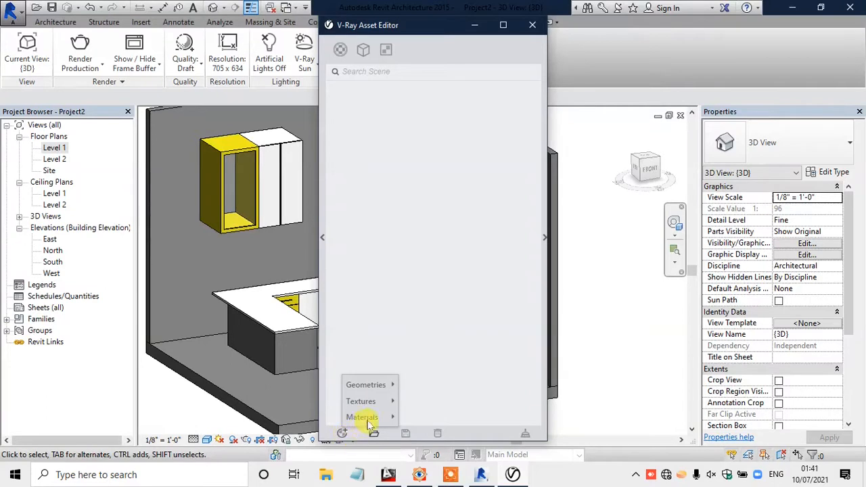
{"action": "mouse_move", "coordinate": [369, 419]}
{"action": "left_click", "coordinate": [441, 218]}
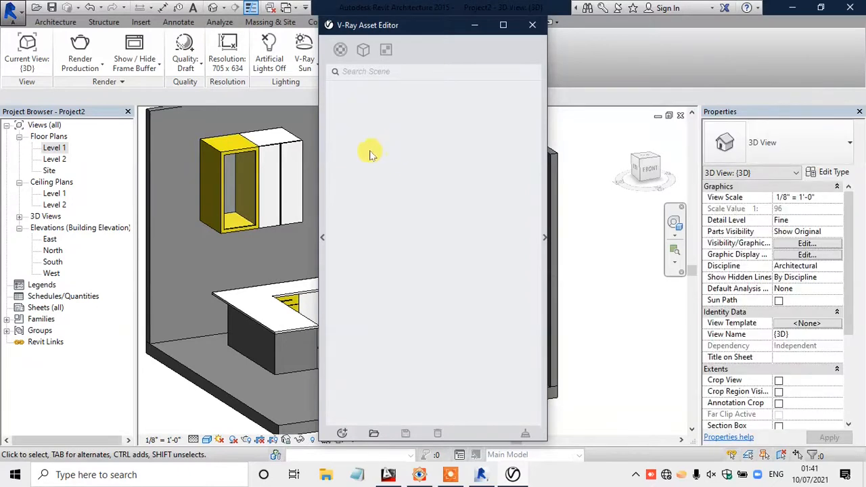
{"action": "left_click_drag", "start_coordinate": [381, 25], "coordinate": [354, 30]}
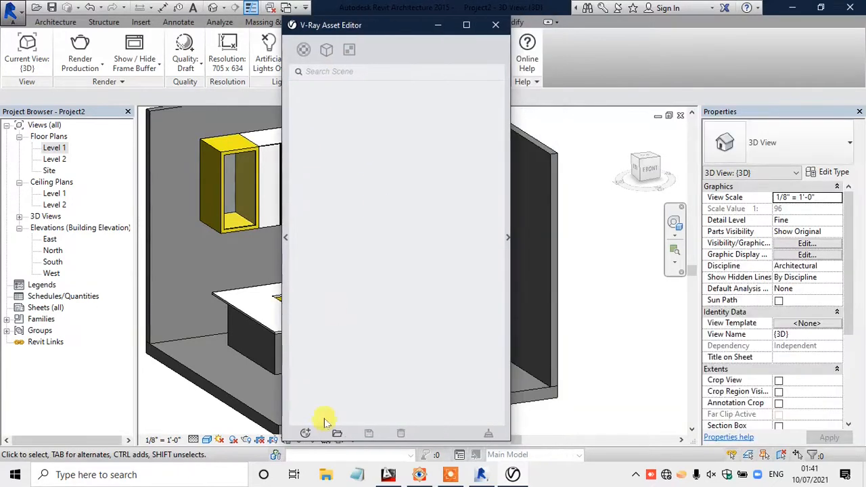
{"action": "right_click", "coordinate": [341, 119]}
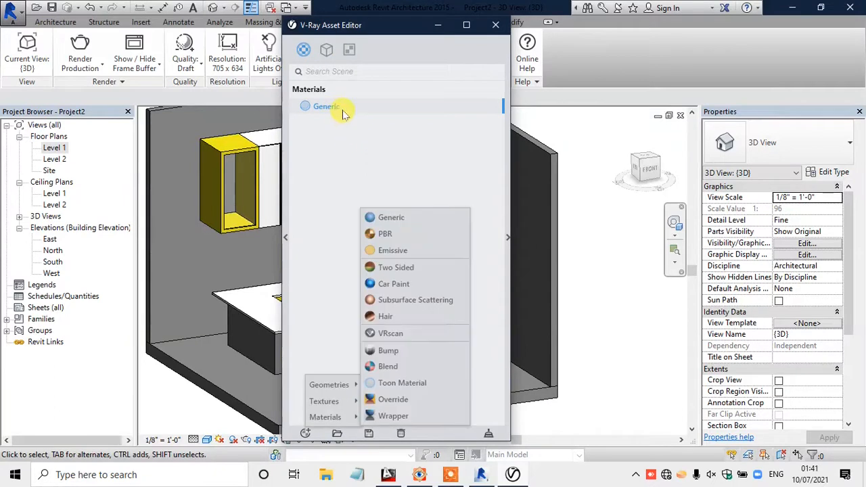
Step: Rename the new Generic material as cy
{"action": "right_click", "coordinate": [340, 109]}
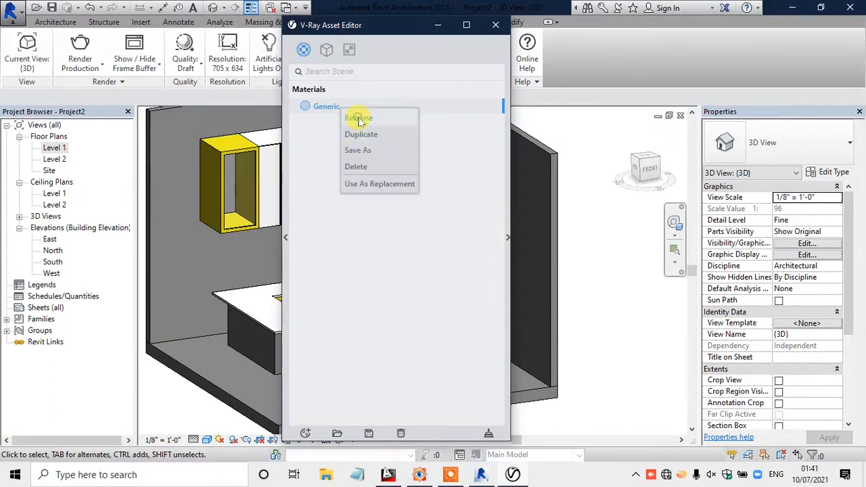
{"action": "left_click", "coordinate": [357, 118]}
{"action": "type", "text": "cy"}
{"action": "key", "text": "BackSpace"}
{"action": "key", "text": "BackSpace"}
{"action": "key", "text": "BackSpace"}
{"action": "key", "text": "BackSpace"}
{"action": "key", "text": "BackSpace"}
{"action": "key", "text": "BackSpace"}
{"action": "key", "text": "BackSpace"}
{"action": "key", "text": "BackSpace"}
{"action": "key", "text": "BackSpace"}
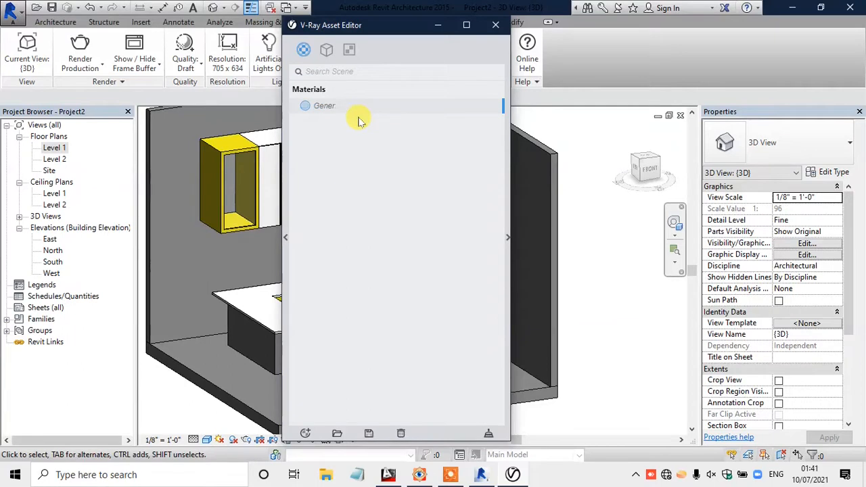
{"action": "type", "text": "cy"}
Step: Create a second Generic material named cw and expand the Asset Editor to show the material settings
{"action": "left_click", "coordinate": [305, 433]}
{"action": "mouse_move", "coordinate": [351, 417]}
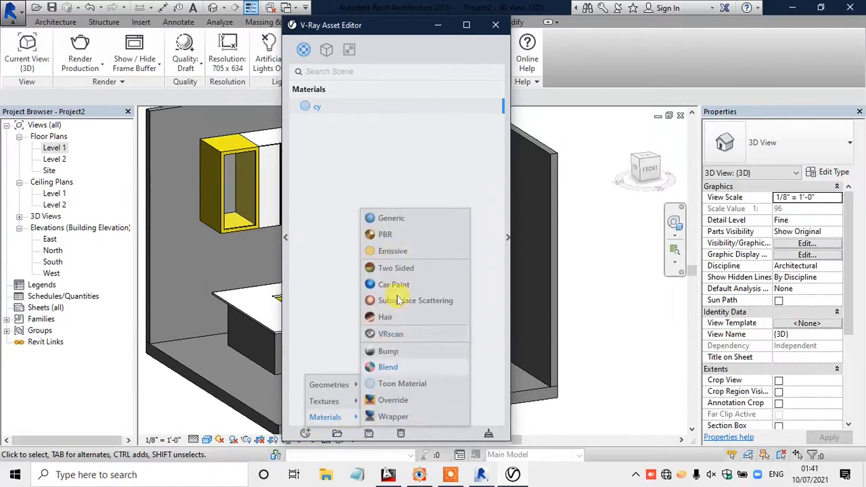
{"action": "left_click", "coordinate": [391, 218]}
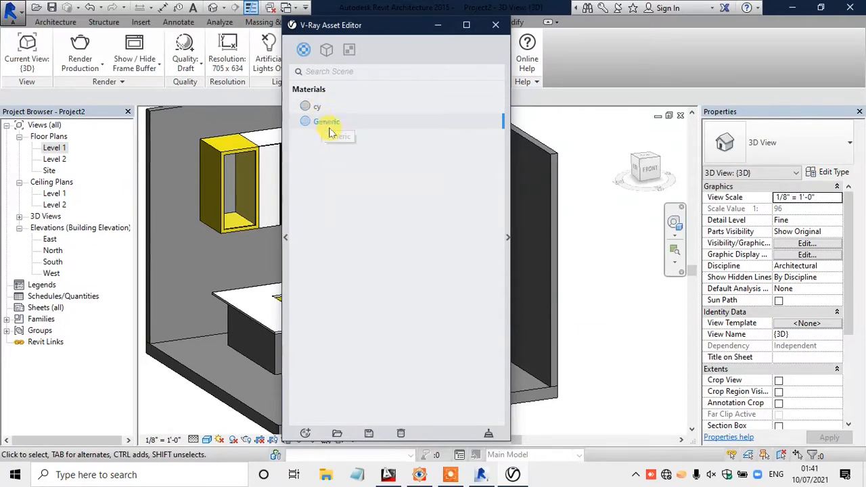
{"action": "right_click", "coordinate": [330, 130]}
{"action": "left_click", "coordinate": [339, 141]}
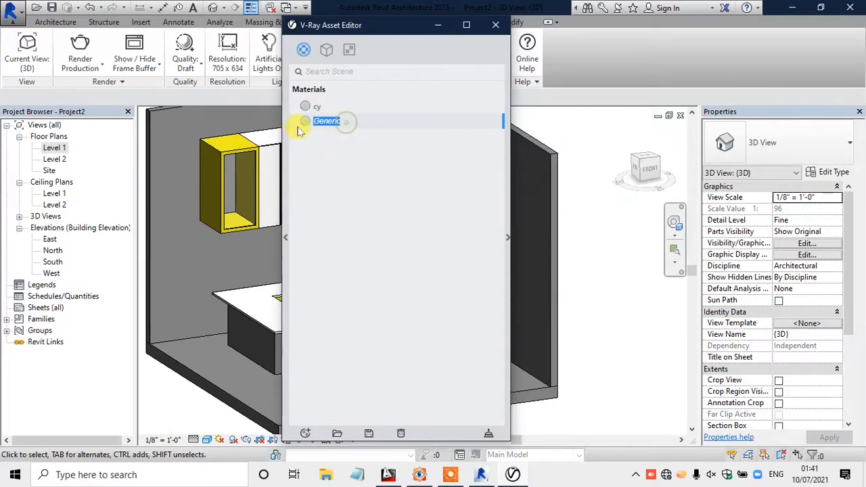
{"action": "type", "text": "cw"}
{"action": "key", "text": "Return"}
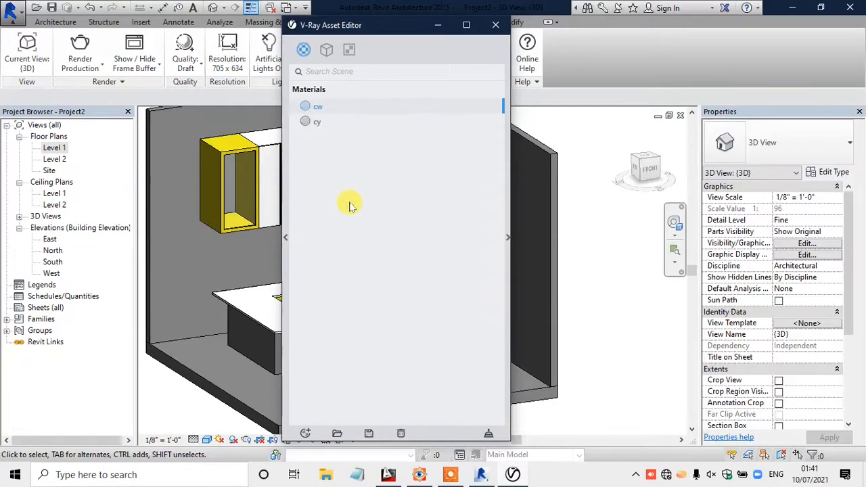
{"action": "left_click", "coordinate": [504, 236]}
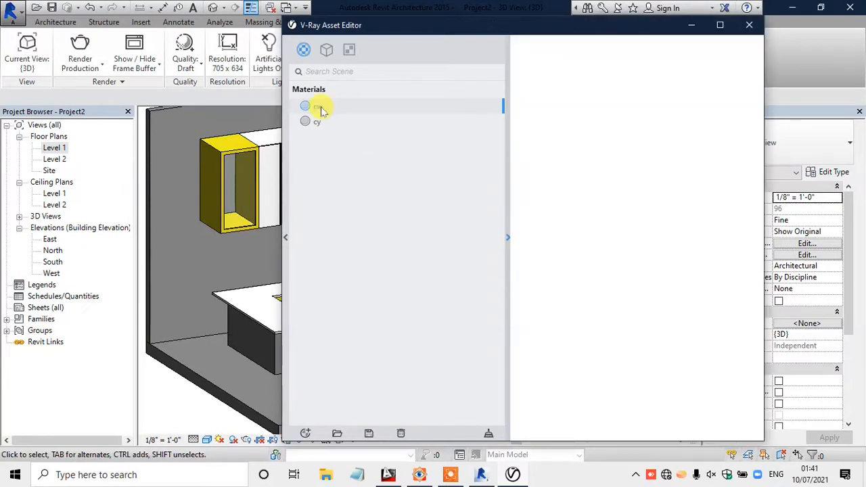
Step: Set the 3D view's visual style to Shaded
{"action": "left_click_drag", "start_coordinate": [417, 28], "coordinate": [323, 24]}
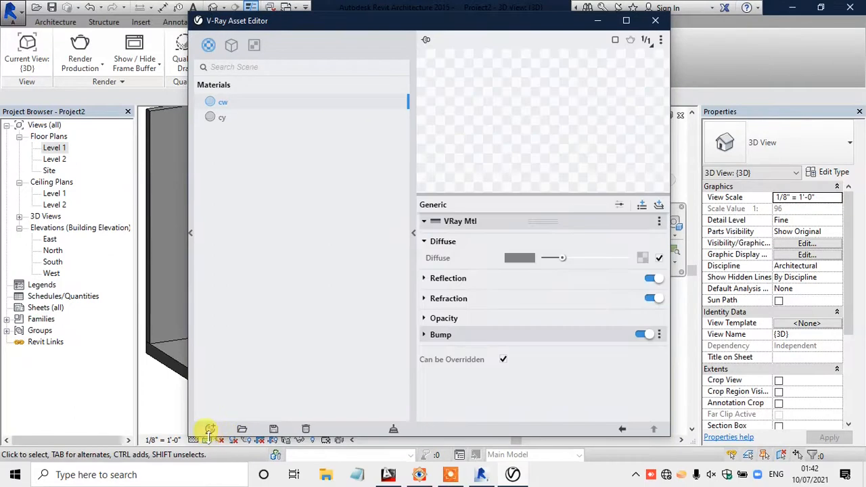
{"action": "left_click", "coordinate": [207, 440]}
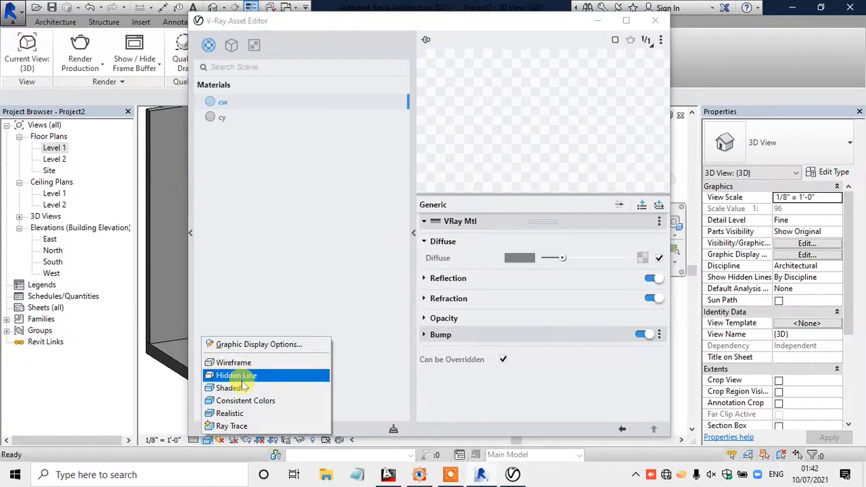
{"action": "left_click", "coordinate": [240, 388]}
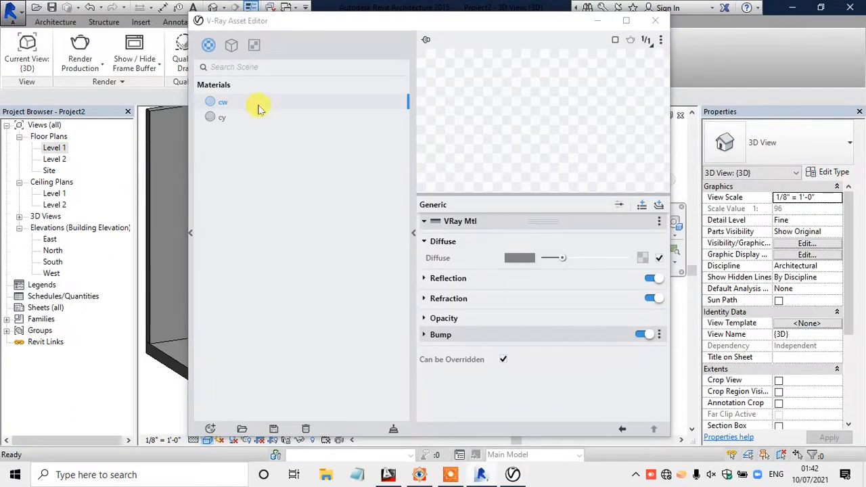
Step: Set the diffuse color of the cw material to pure white, with R, G and B at 1
{"action": "left_click", "coordinate": [270, 103]}
{"action": "left_click", "coordinate": [520, 260]}
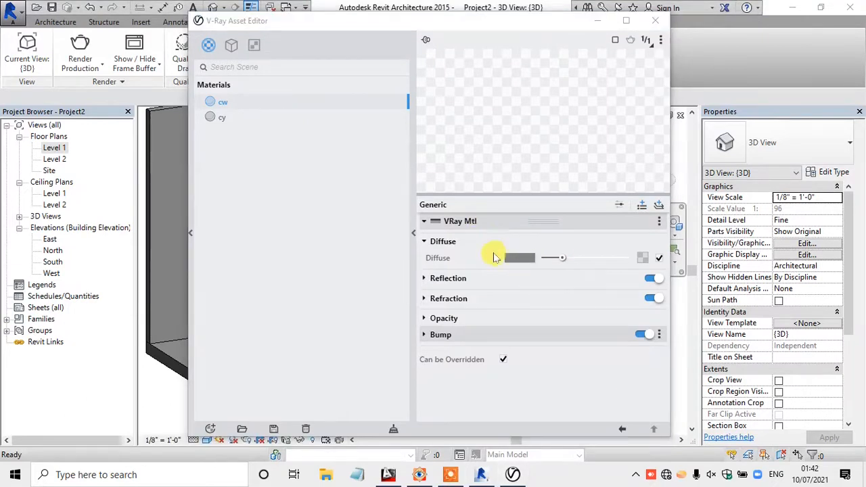
{"action": "left_click_drag", "start_coordinate": [390, 21], "coordinate": [575, 13]}
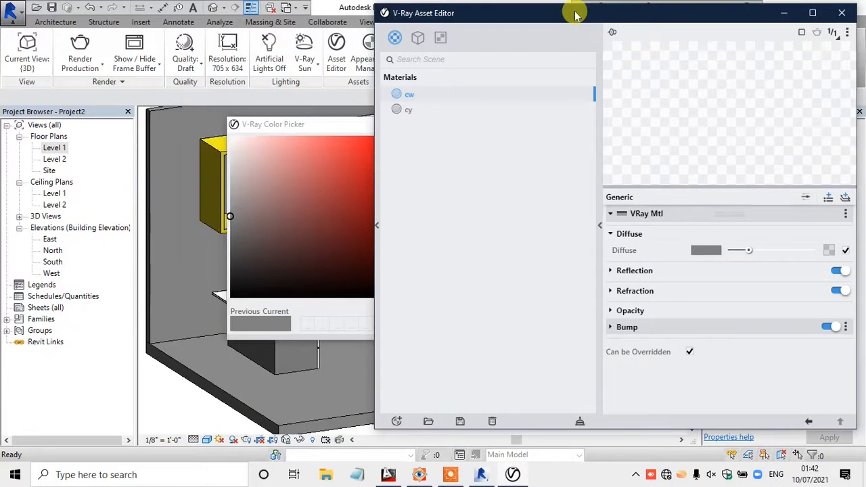
{"action": "left_click_drag", "start_coordinate": [347, 122], "coordinate": [206, 100]}
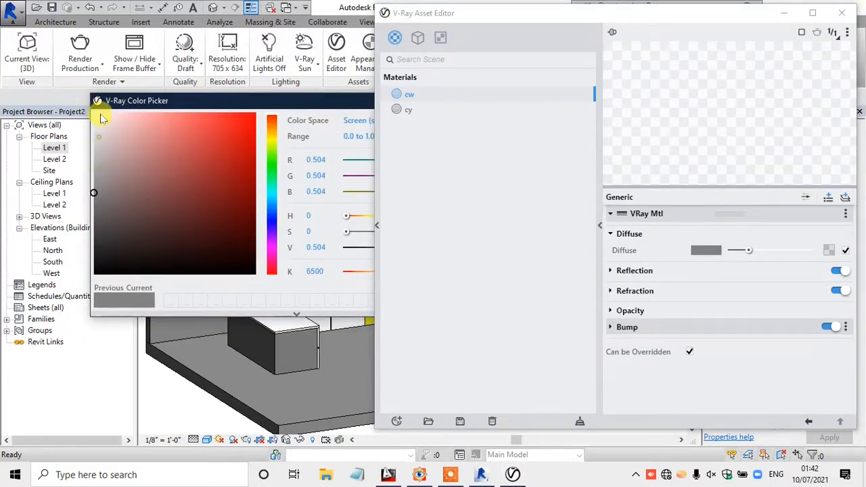
{"action": "left_click_drag", "start_coordinate": [126, 100], "coordinate": [84, 91]}
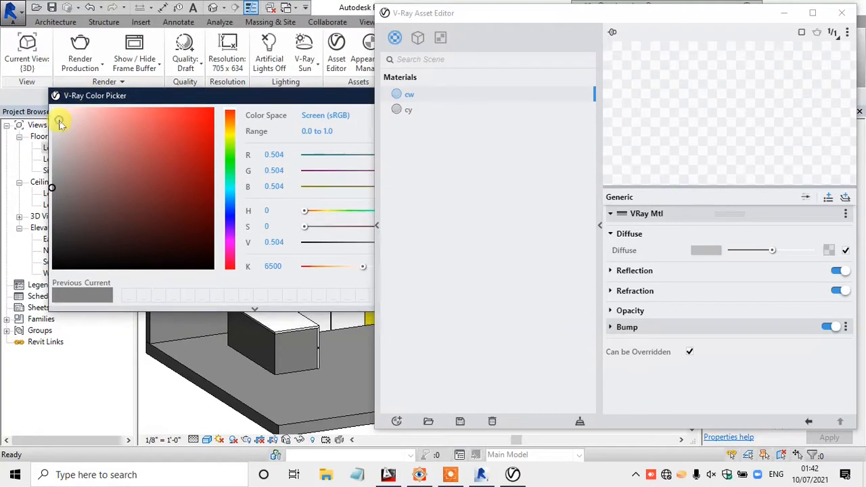
{"action": "left_click", "coordinate": [53, 149]}
{"action": "left_click_drag", "start_coordinate": [53, 149], "coordinate": [54, 101]}
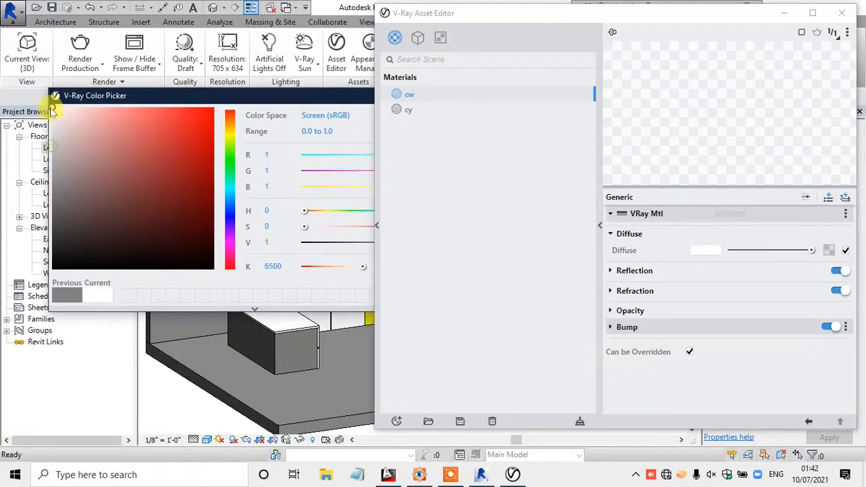
{"action": "left_click_drag", "start_coordinate": [116, 96], "coordinate": [0, 95]}
{"action": "left_click", "coordinate": [329, 93]}
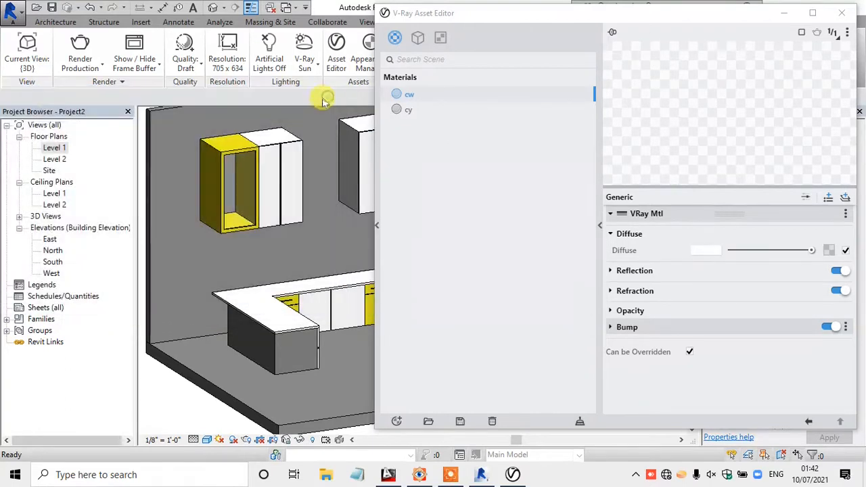
Step: Set the diffuse color of the cy material to yellow, about R 0.808, G 0.886, B 0.155, and close the Asset Editor
{"action": "left_click", "coordinate": [400, 113]}
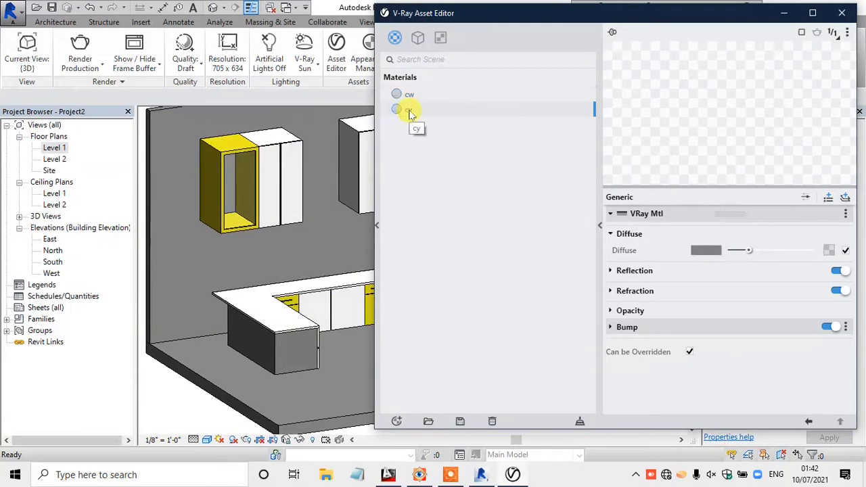
{"action": "left_click", "coordinate": [705, 250]}
{"action": "left_click_drag", "start_coordinate": [88, 100], "coordinate": [165, 92]}
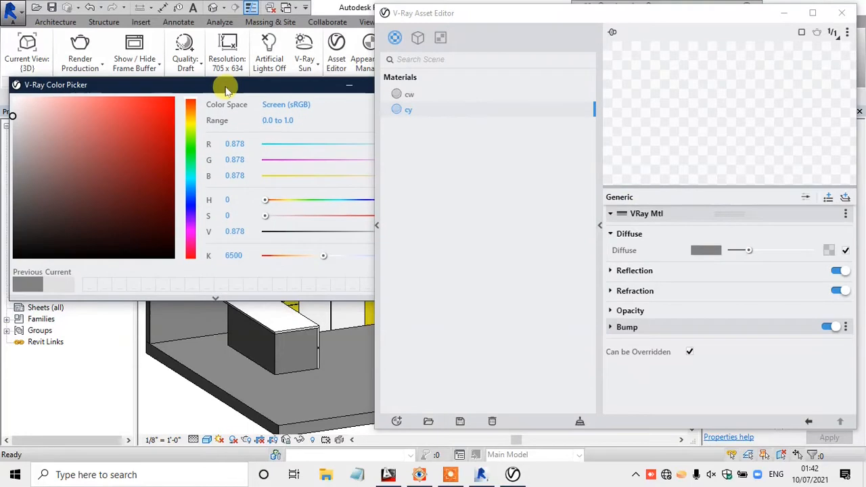
{"action": "left_click", "coordinate": [190, 127]}
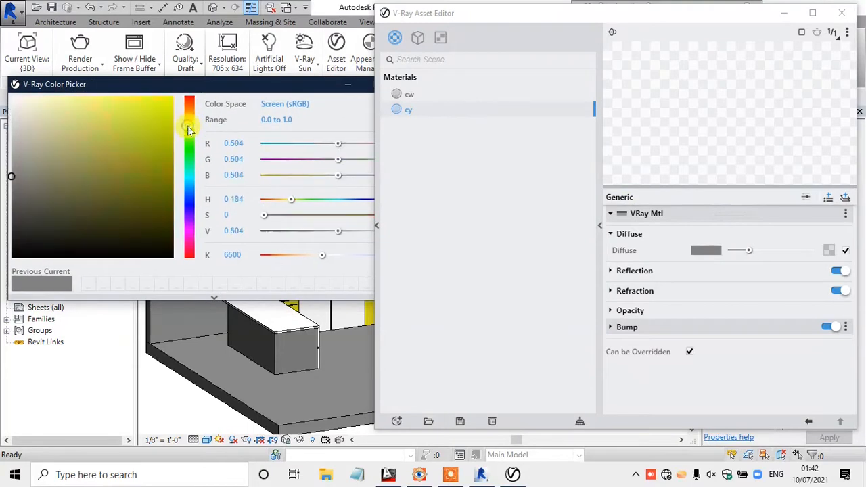
{"action": "left_click", "coordinate": [145, 115]}
{"action": "left_click_drag", "start_coordinate": [195, 84], "coordinate": [84, 74]}
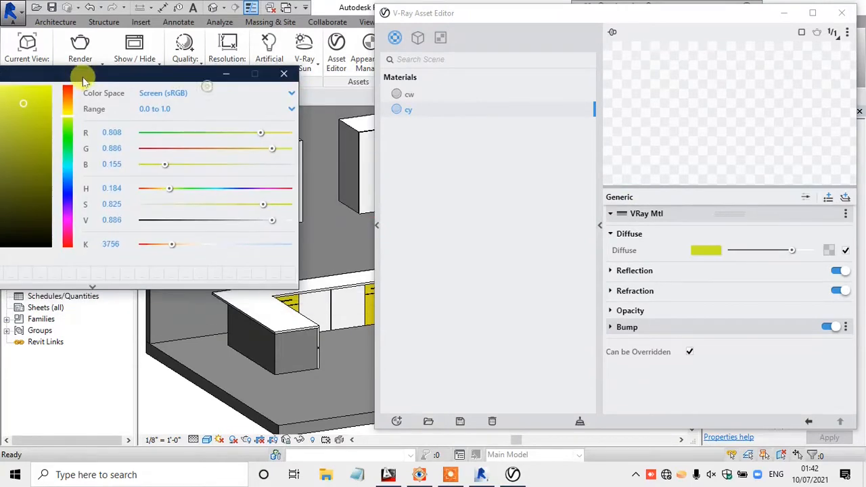
{"action": "left_click", "coordinate": [288, 77]}
{"action": "left_click_drag", "start_coordinate": [515, 24], "coordinate": [289, 62]}
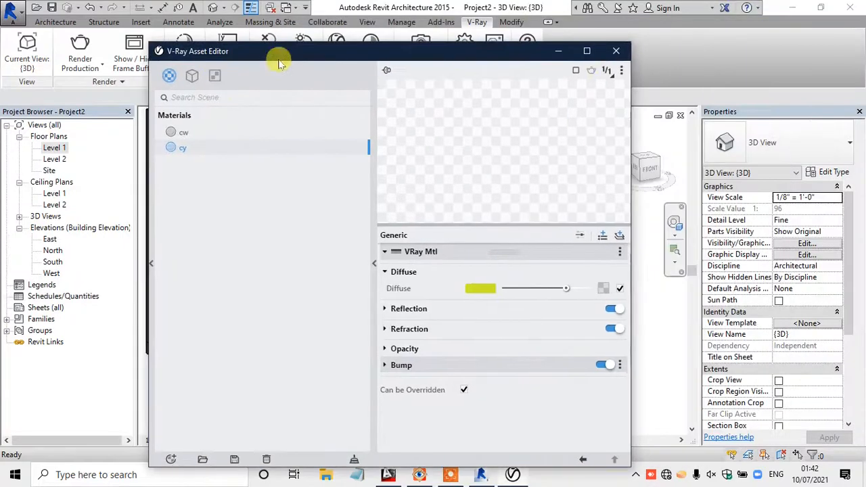
{"action": "left_click", "coordinate": [615, 52]}
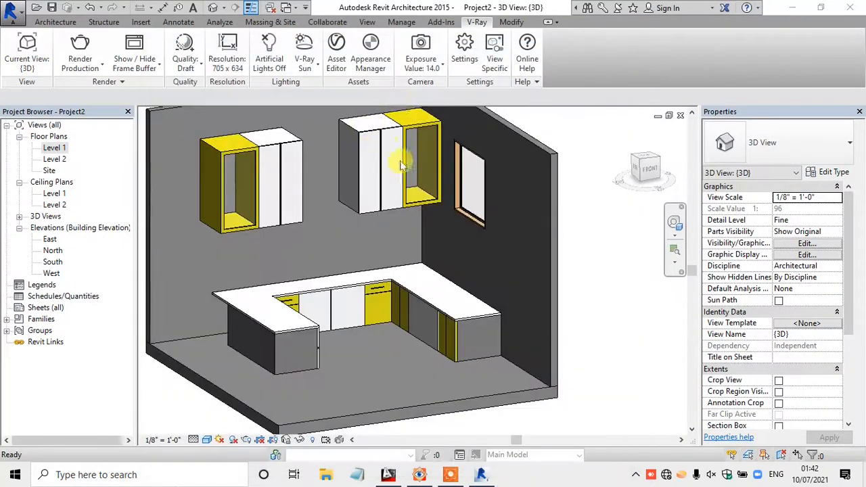
Step: Open the V-Ray Appearance Manager, pick the white cabinet surface in the model and assign the cw material to C2
{"action": "left_click", "coordinate": [371, 60]}
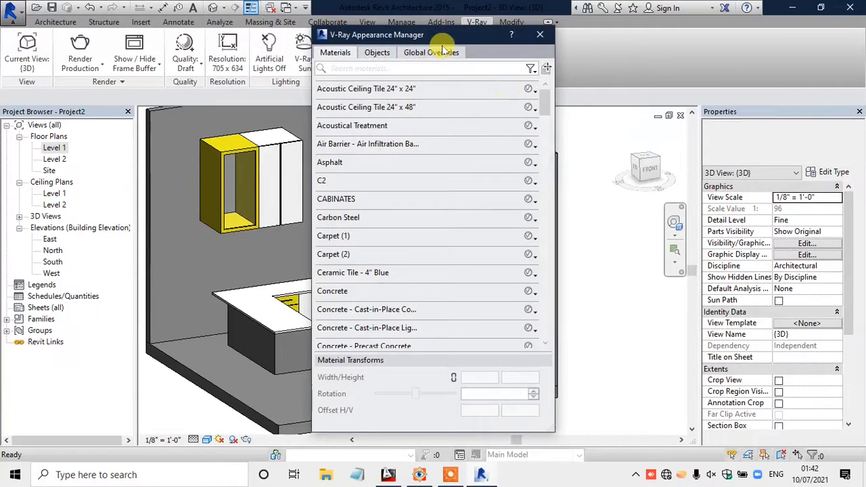
{"action": "left_click_drag", "start_coordinate": [420, 37], "coordinate": [593, 35]}
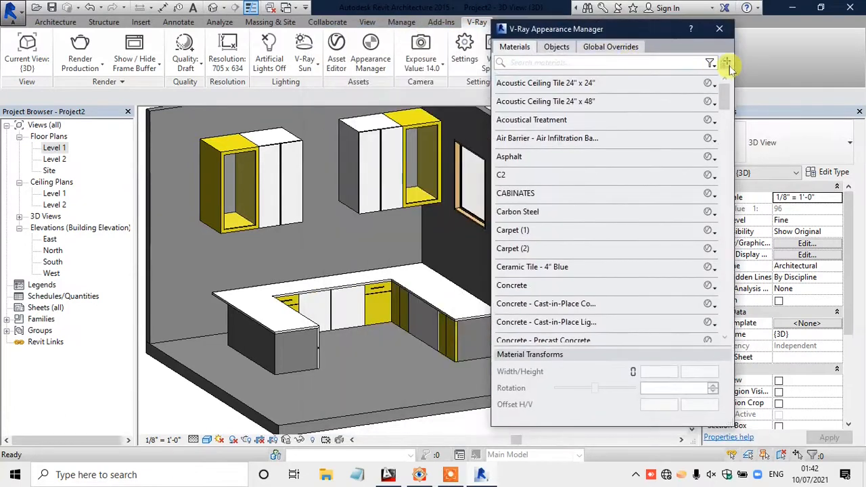
{"action": "scroll", "coordinate": [290, 144], "scroll_direction": "up", "scroll_amount": 2}
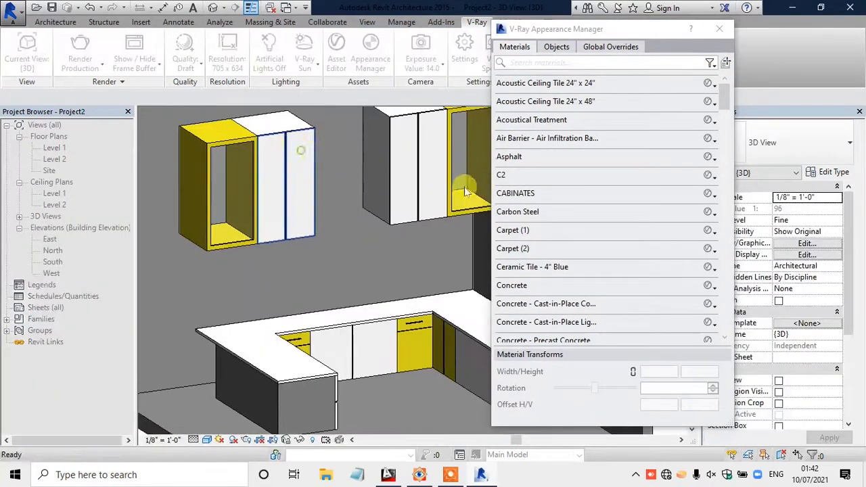
{"action": "left_click", "coordinate": [466, 192]}
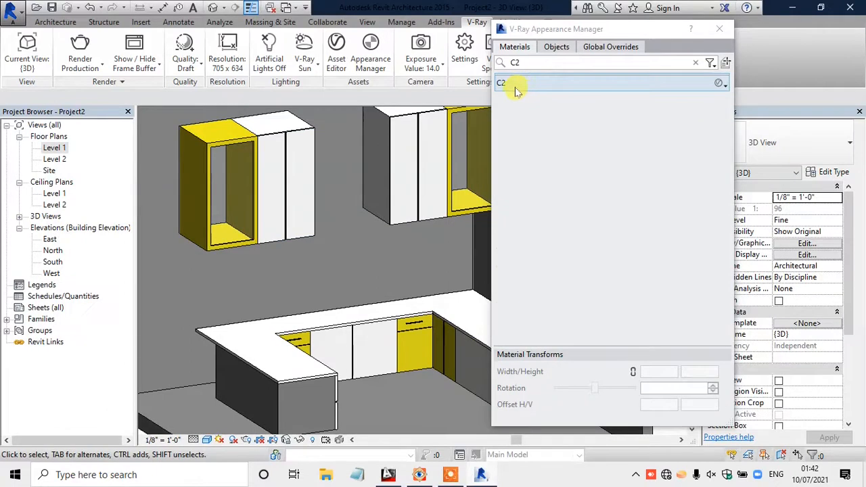
{"action": "left_click", "coordinate": [725, 86]}
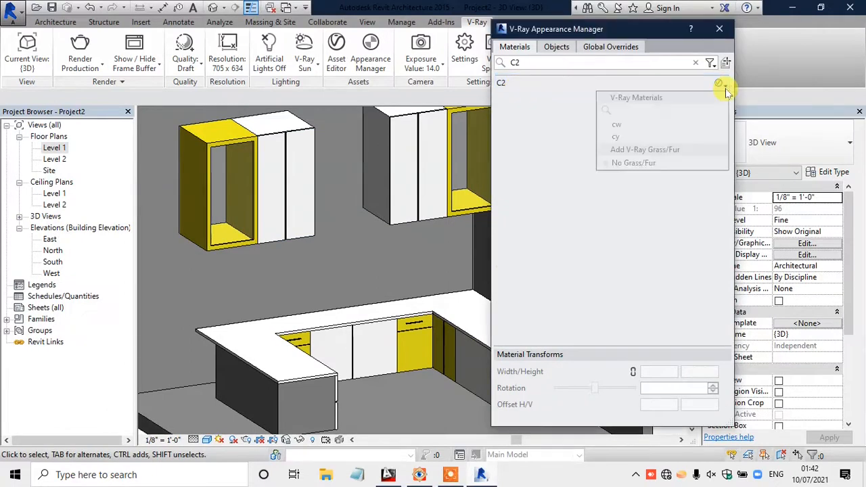
{"action": "left_click", "coordinate": [619, 126]}
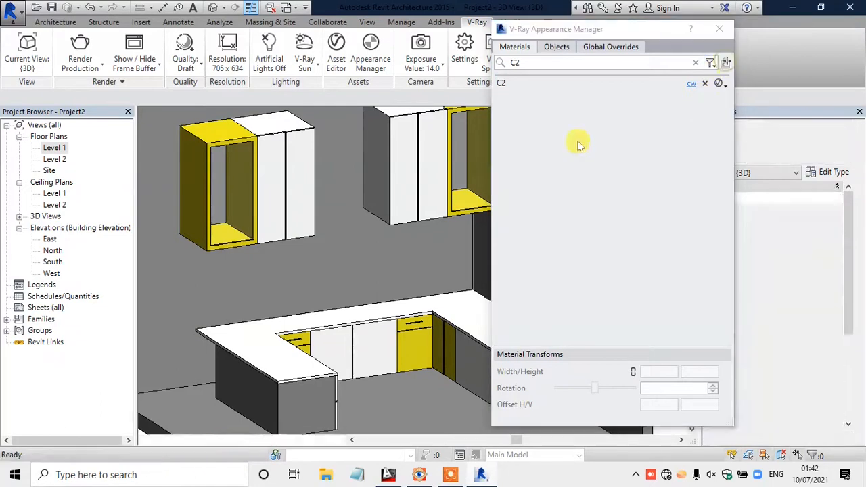
Step: Pick the yellow cabinet surface in the model, assign the cy material to CABINATES and close the Appearance Manager
{"action": "left_click", "coordinate": [210, 135]}
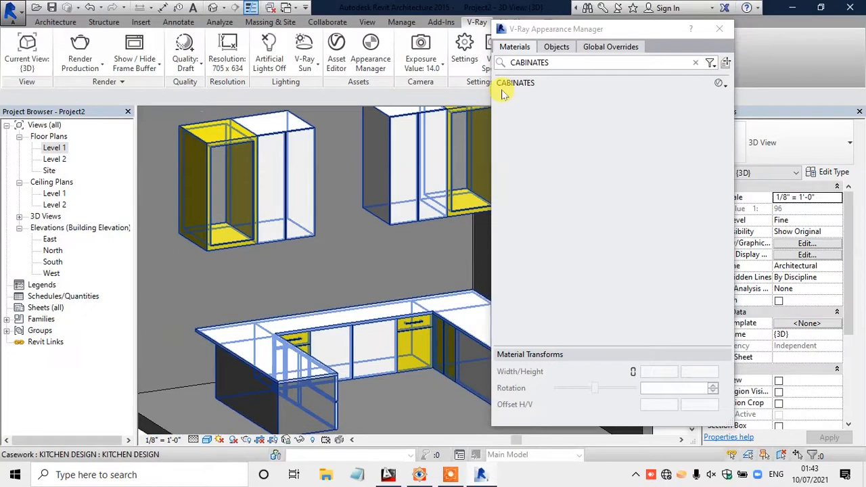
{"action": "left_click", "coordinate": [719, 83]}
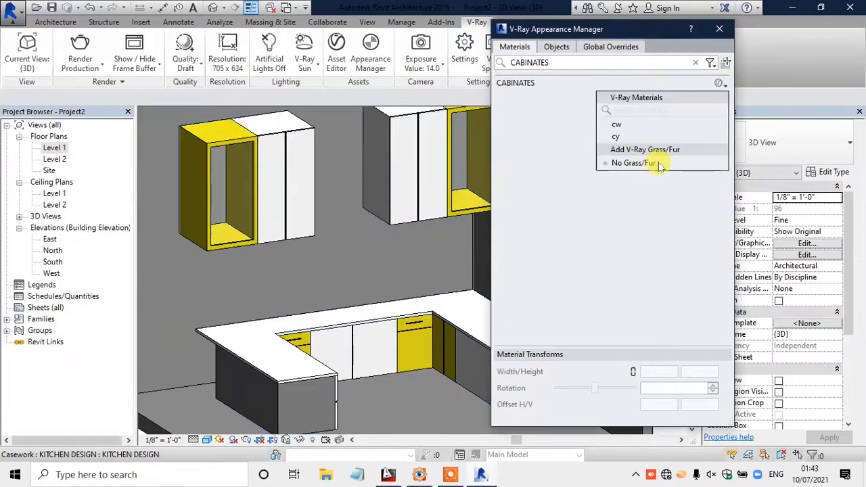
{"action": "left_click", "coordinate": [616, 138]}
{"action": "left_click", "coordinate": [719, 29]}
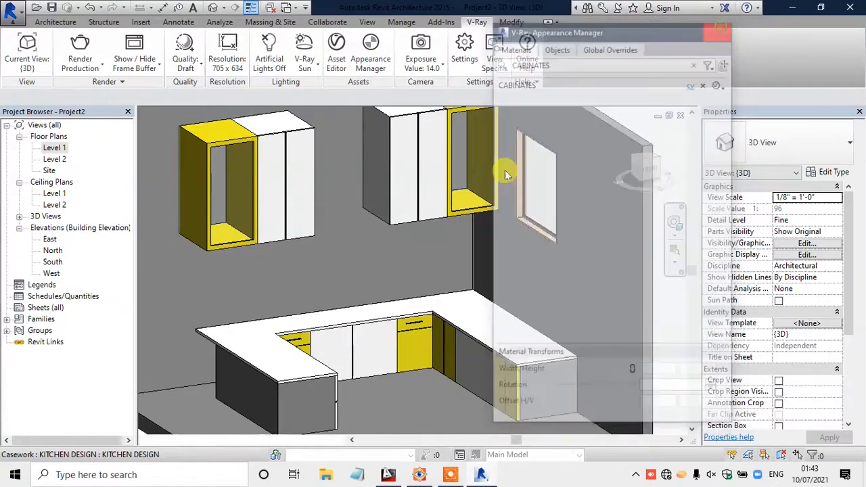
{"action": "scroll", "coordinate": [426, 236], "scroll_direction": "down", "scroll_amount": 1}
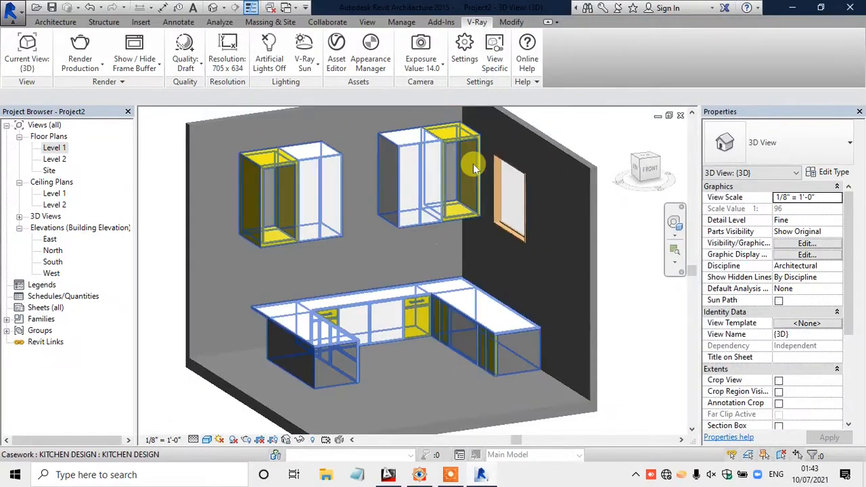
{"action": "scroll", "coordinate": [454, 168], "scroll_direction": "up", "scroll_amount": 1}
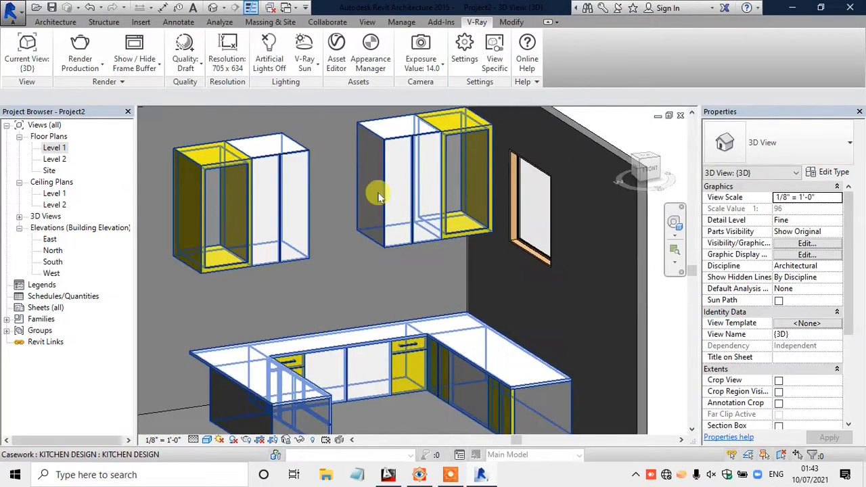
{"action": "scroll", "coordinate": [381, 194], "scroll_direction": "down", "scroll_amount": 1}
{"action": "scroll", "coordinate": [413, 190], "scroll_direction": "up", "scroll_amount": 1}
{"action": "scroll", "coordinate": [406, 234], "scroll_direction": "down", "scroll_amount": 1}
{"action": "scroll", "coordinate": [408, 242], "scroll_direction": "down", "scroll_amount": 1}
{"action": "scroll", "coordinate": [420, 243], "scroll_direction": "up", "scroll_amount": 1}
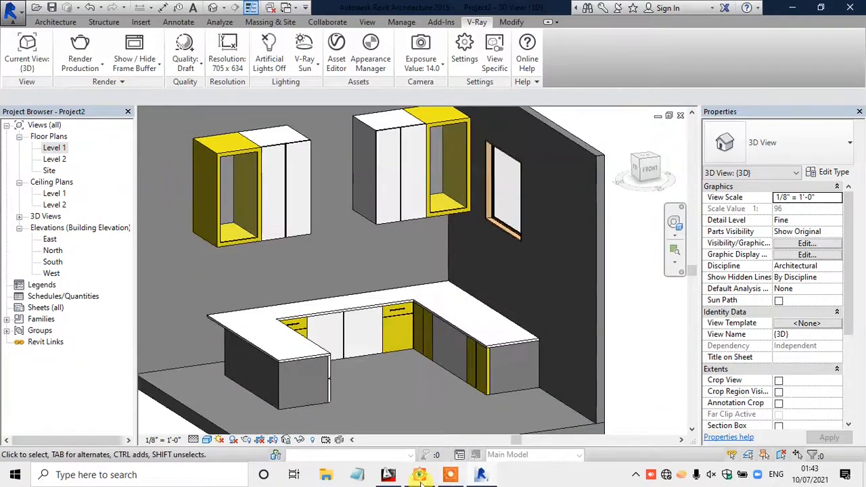
Step: Switch to FastStone Image Viewer and examine the cabinets, backsplash, countertop and floor in the reference kitchen photo
{"action": "left_click", "coordinate": [419, 474]}
{"action": "left_click_drag", "start_coordinate": [352, 263], "coordinate": [419, 342]}
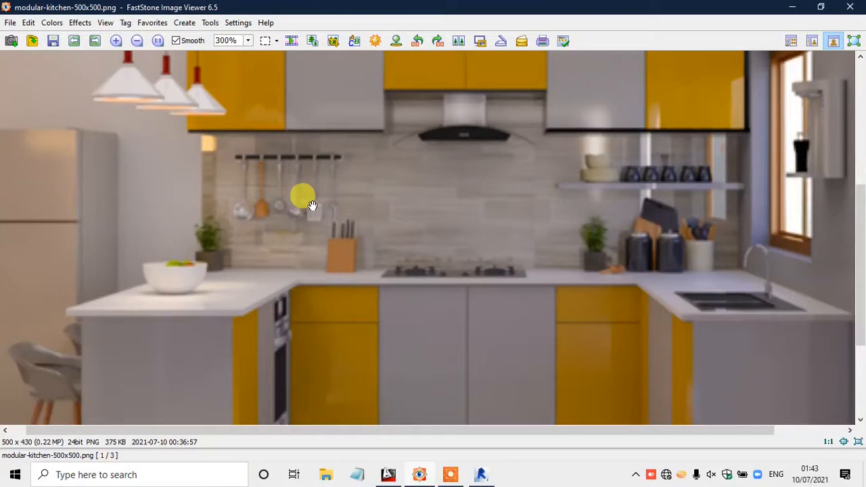
{"action": "left_click_drag", "start_coordinate": [422, 229], "coordinate": [433, 297]}
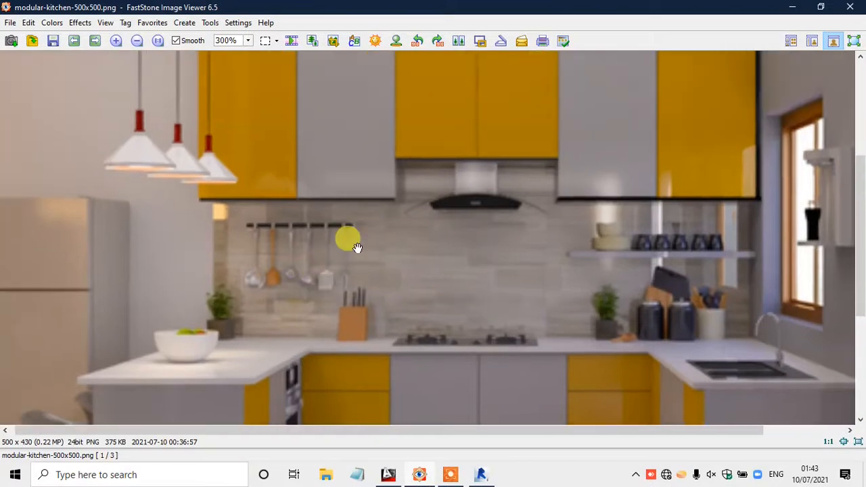
{"action": "left_click_drag", "start_coordinate": [274, 240], "coordinate": [280, 87]}
{"action": "left_click_drag", "start_coordinate": [544, 323], "coordinate": [444, 293]}
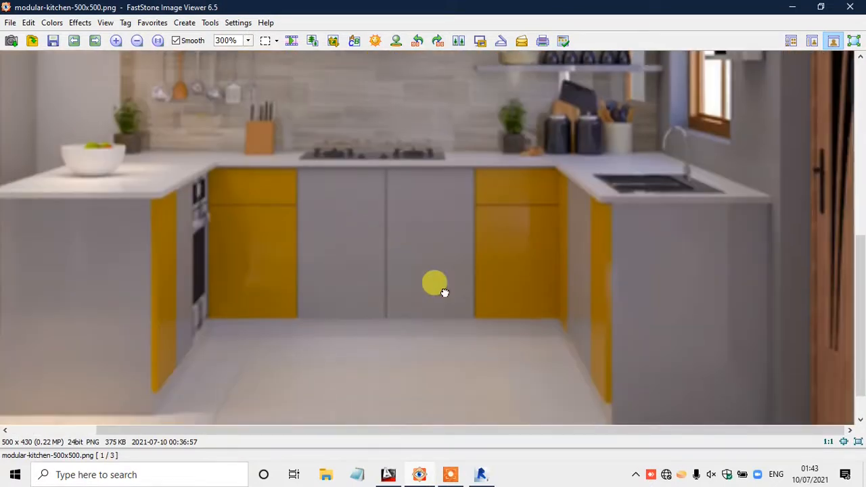
{"action": "left_click_drag", "start_coordinate": [441, 250], "coordinate": [440, 289]}
{"action": "scroll", "coordinate": [416, 283], "scroll_direction": "down", "scroll_amount": 1, "text": "ctrl"}
{"action": "left_click_drag", "start_coordinate": [413, 239], "coordinate": [397, 253]}
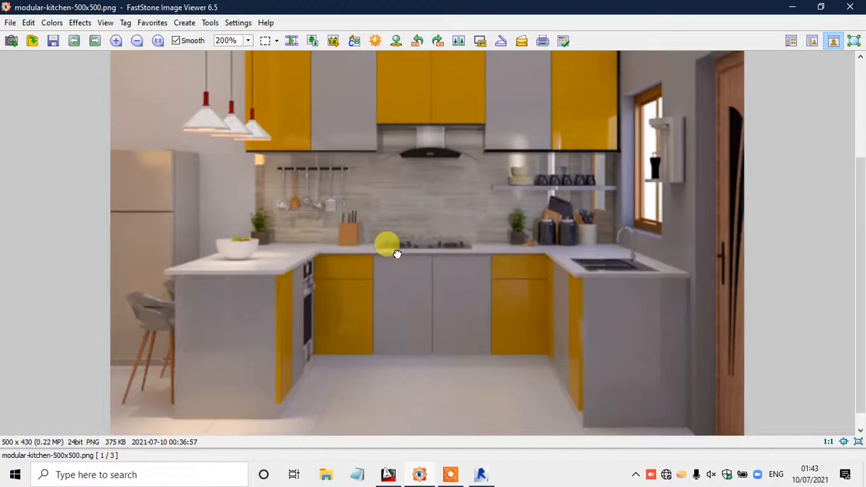